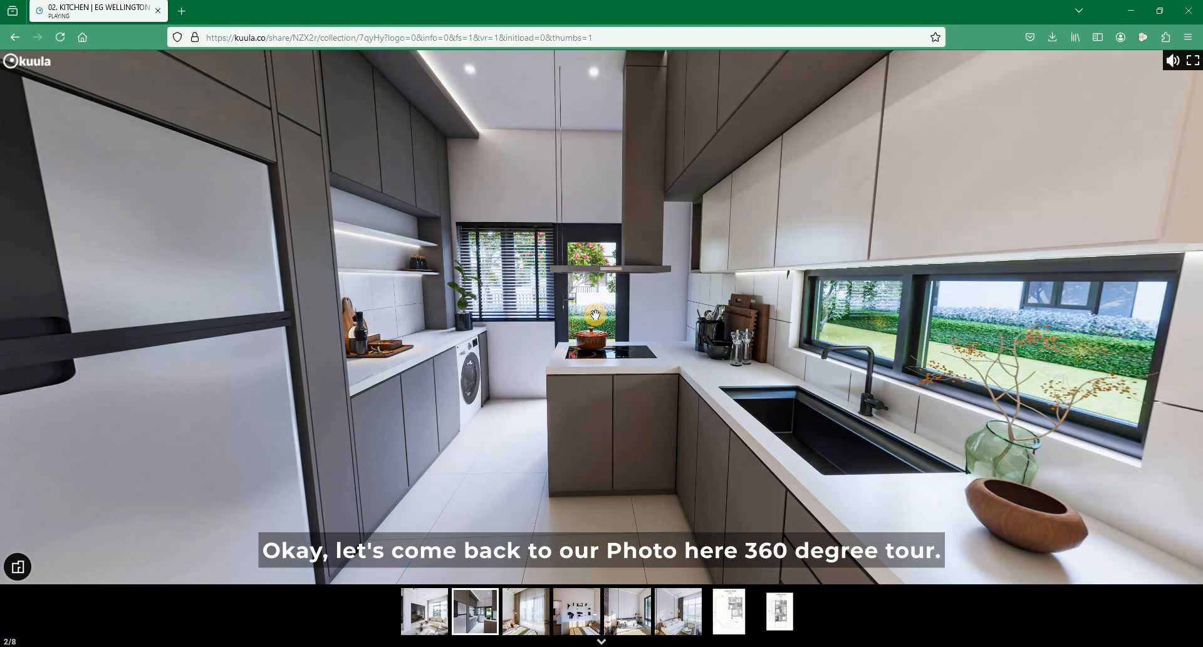
- Lower the system sound volume
key(XF86AudioLowerVolume)
key(XF86AudioLowerVolume)
key(XF86AudioLowerVolume)
key(XF86AudioLowerVolume)
key(XF86AudioLowerVolume)
key(XF86AudioLowerVolume)
key(XF86AudioLowerVolume)
key(XF86AudioLowerVolume)
key(XF86AudioLowerVolume)
key(XF86AudioLowerVolume)
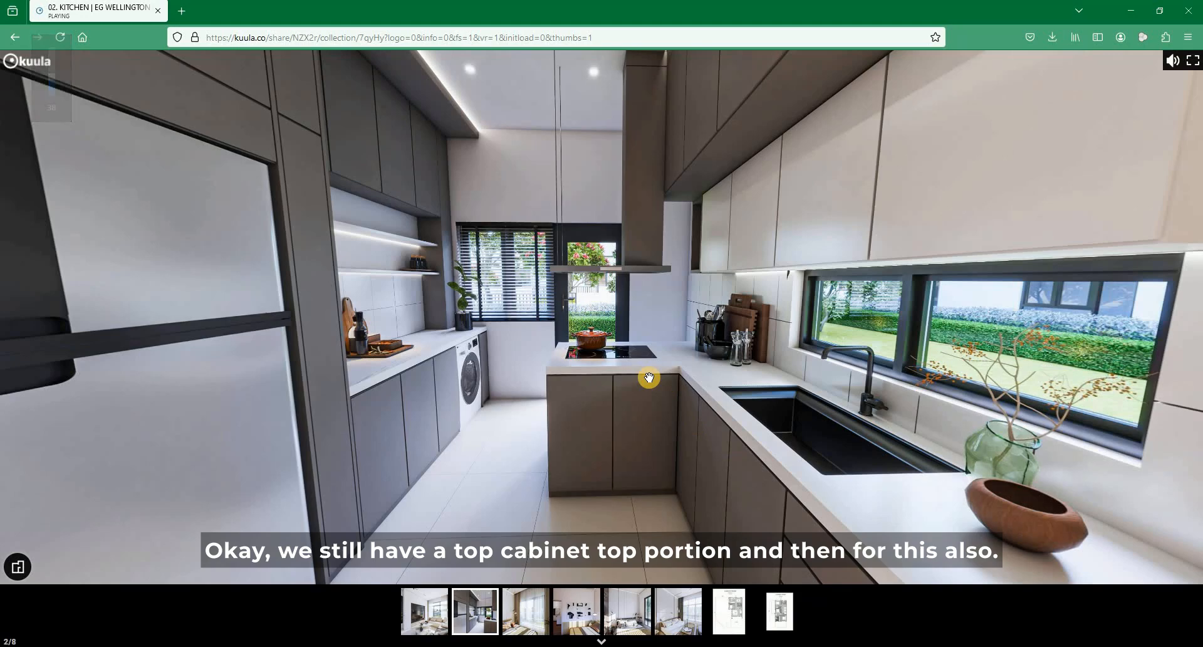
- Look around the kitchen panorama, examining the upper cabinets, the fridge wall and the passage towards the living room
drag(542, 409, 621, 217)
drag(778, 182, 577, 292)
drag(503, 97, 501, 92)
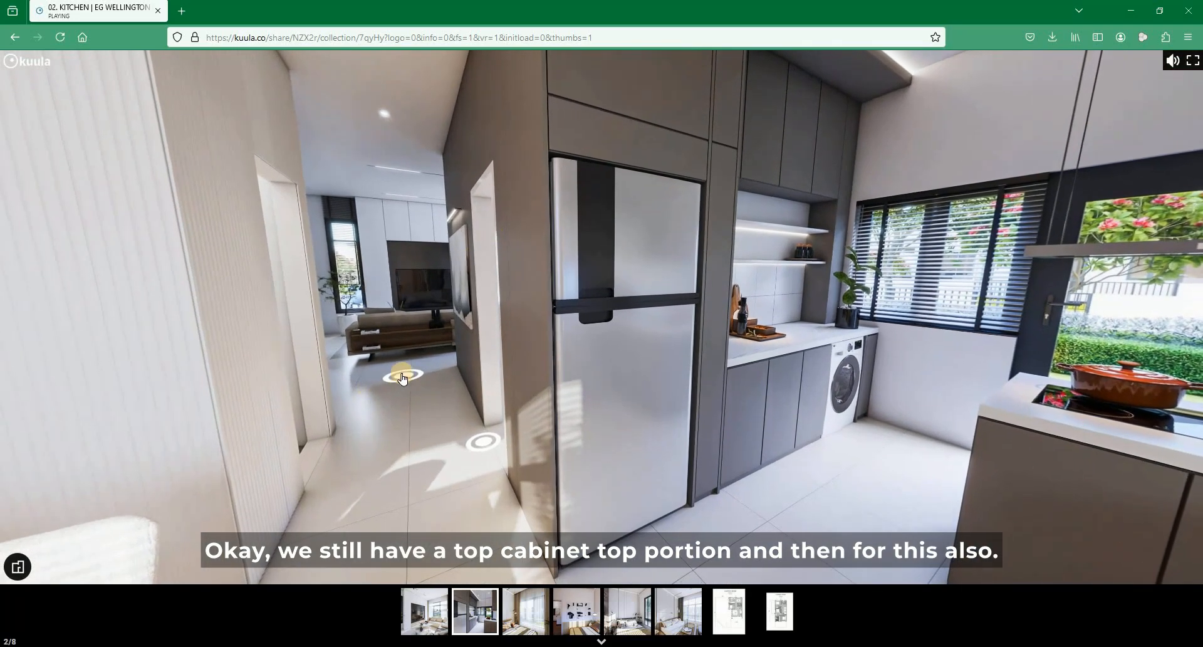
drag(475, 404, 350, 283)
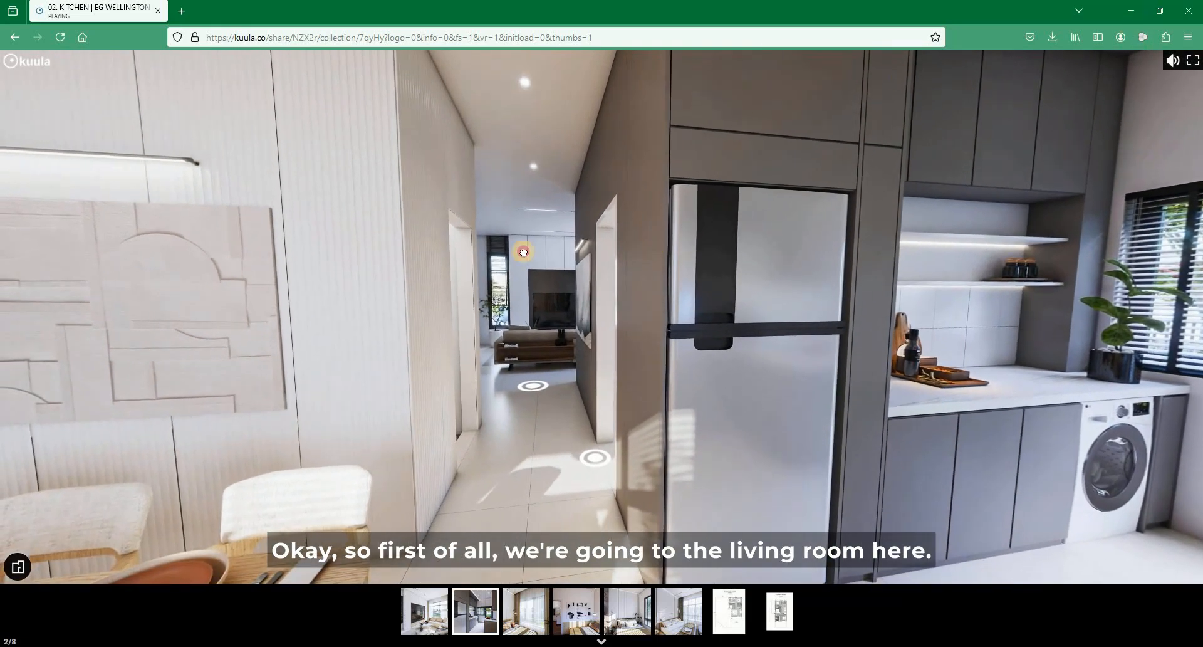
drag(523, 252, 344, 424)
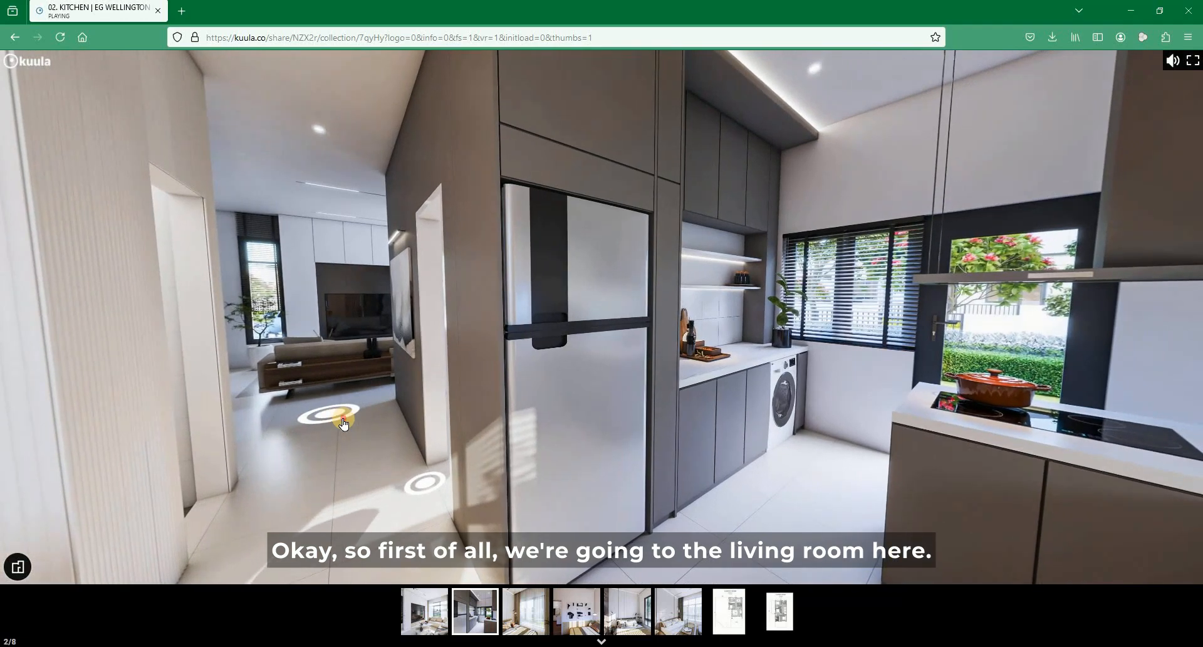
- Visit the living room panorama to examine the wall panelling and mirrored cabinet, and return to the kitchen panorama's upper cabinets
click(332, 416)
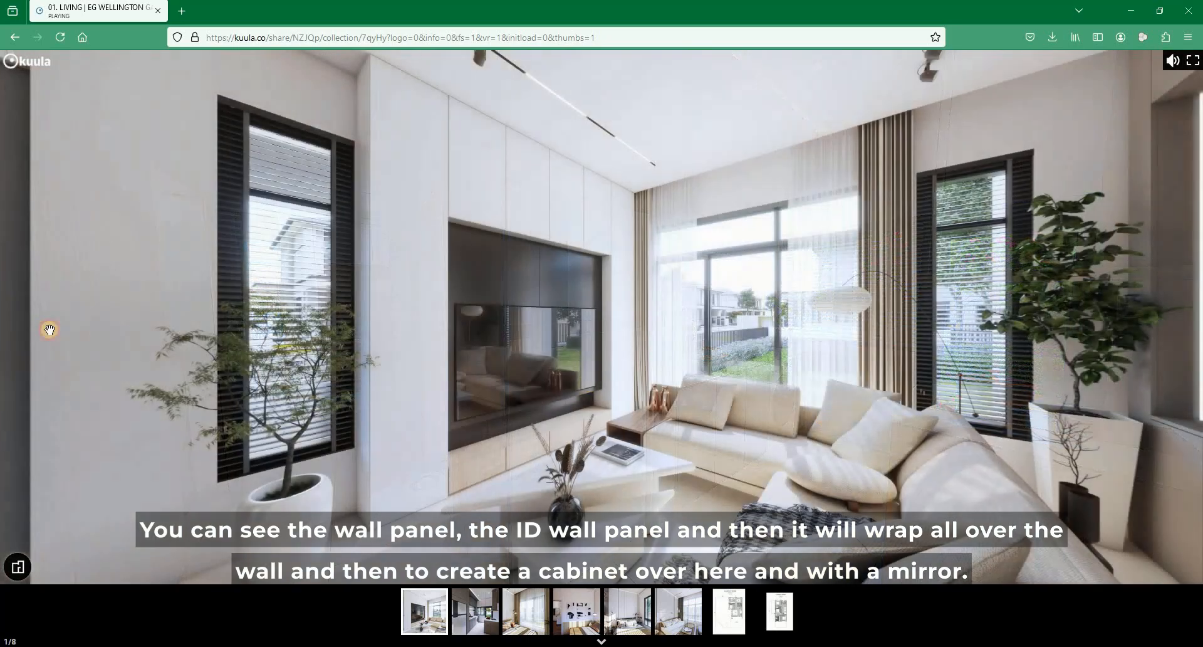
drag(50, 329, 590, 177)
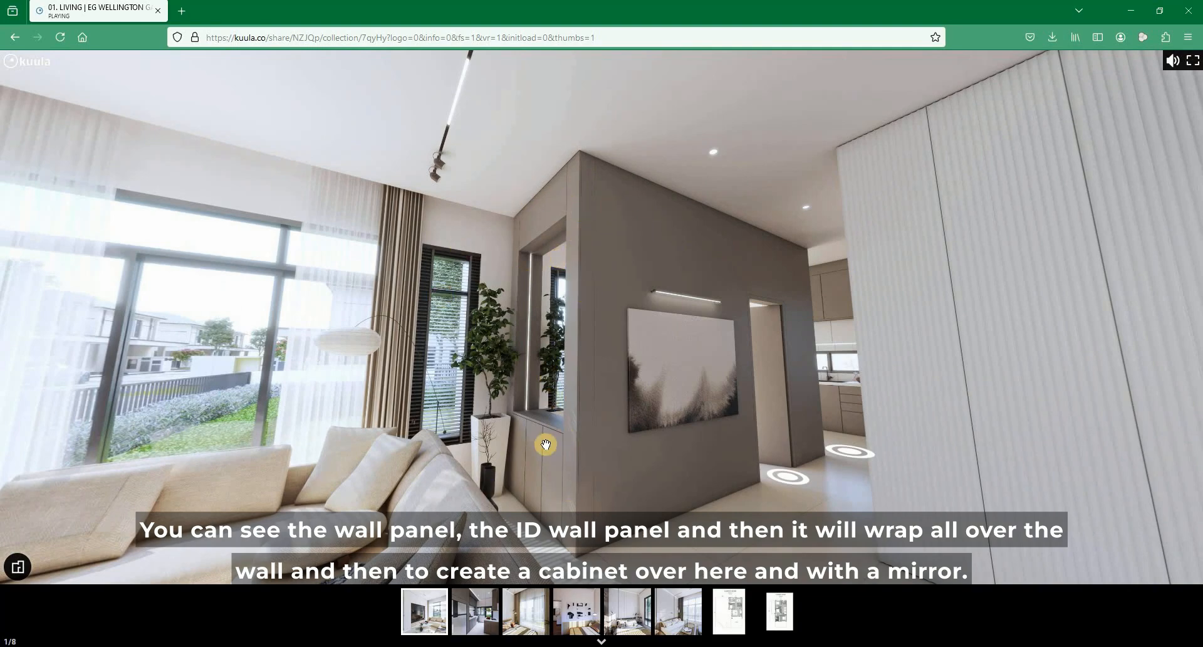
click(843, 456)
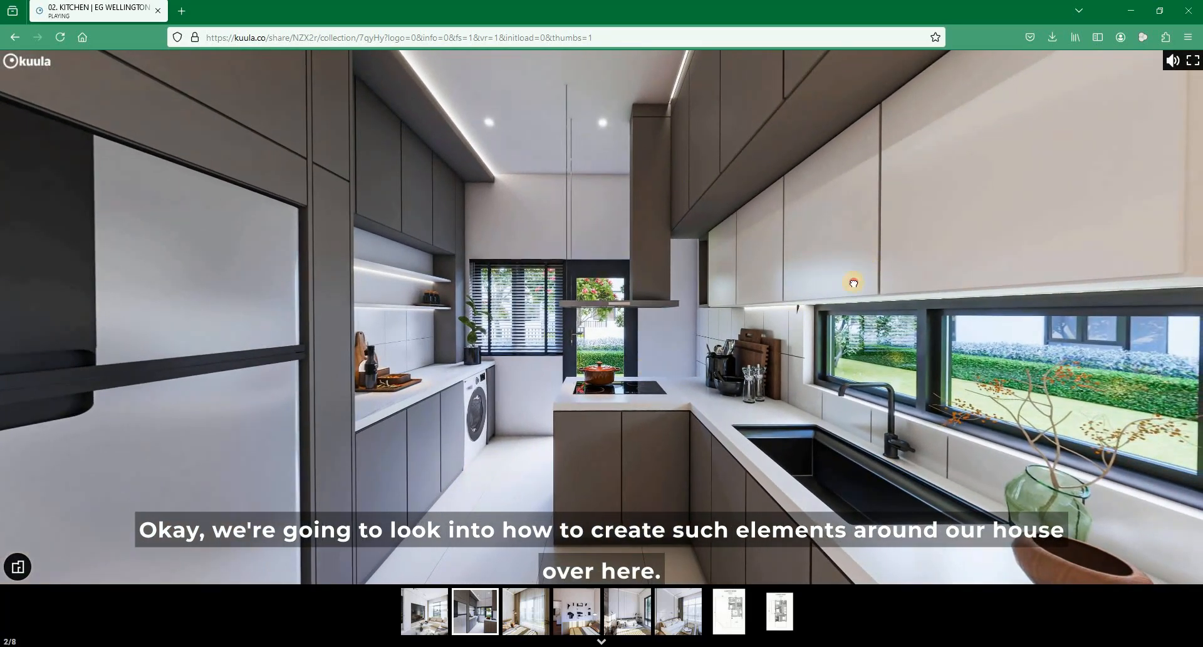
drag(792, 386, 386, 220)
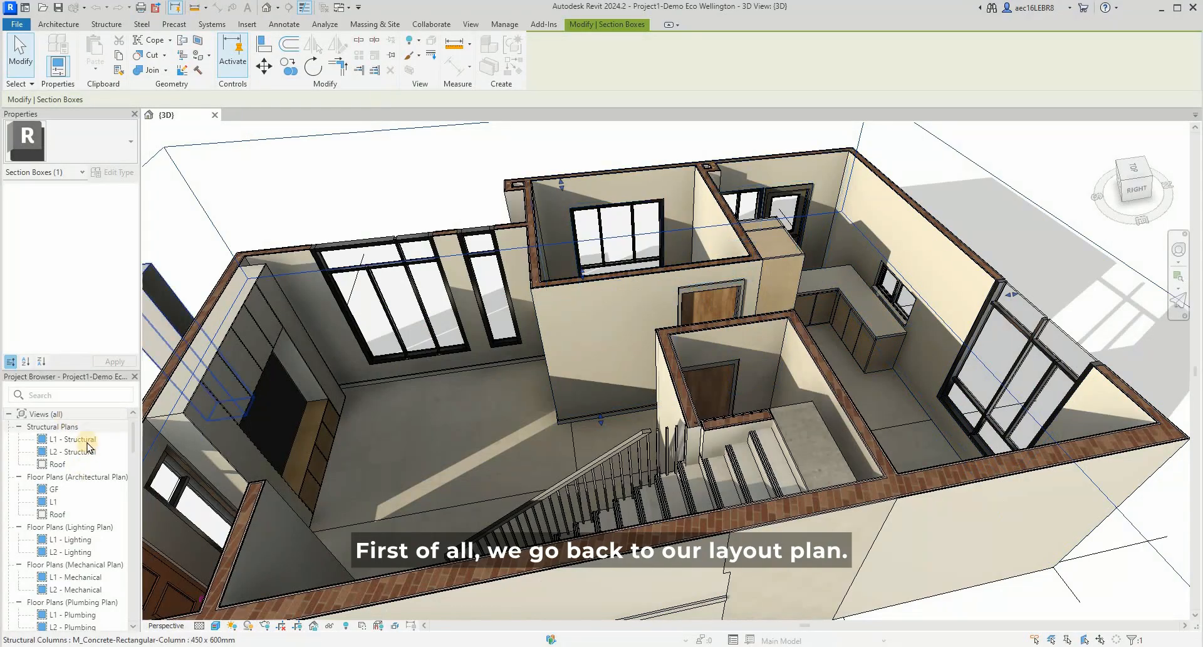
- Open the GF architectural floor plan in Revit around the kitchen area with nothing selected
double_click(57, 502)
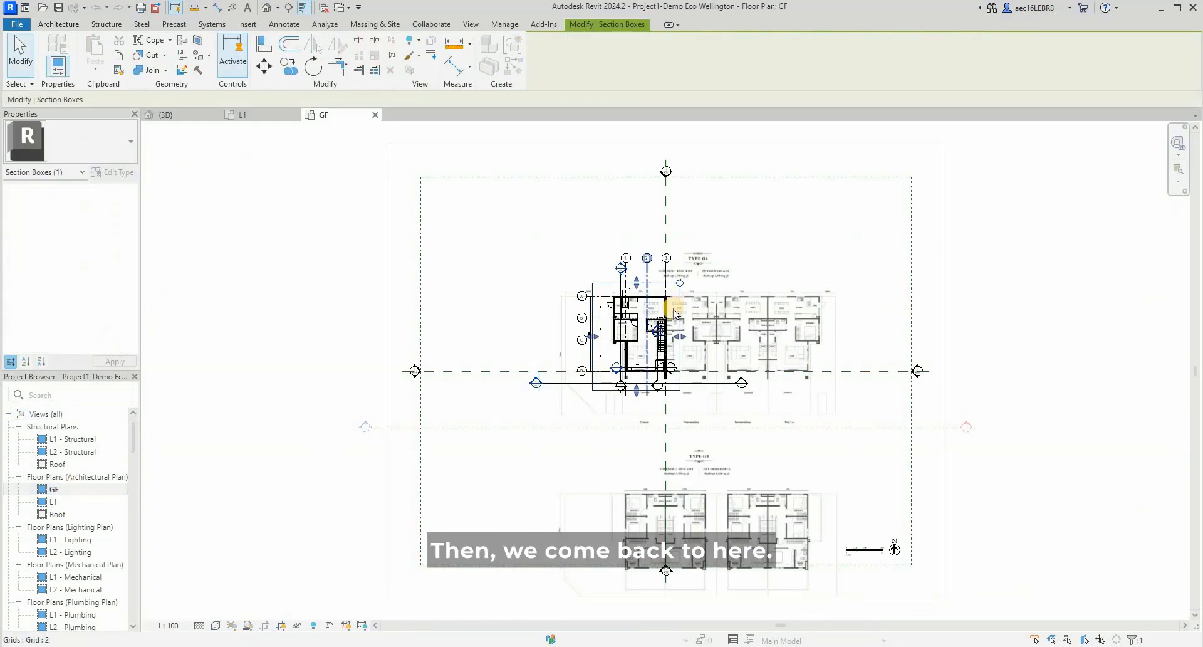
scroll(477, 292, up, 5)
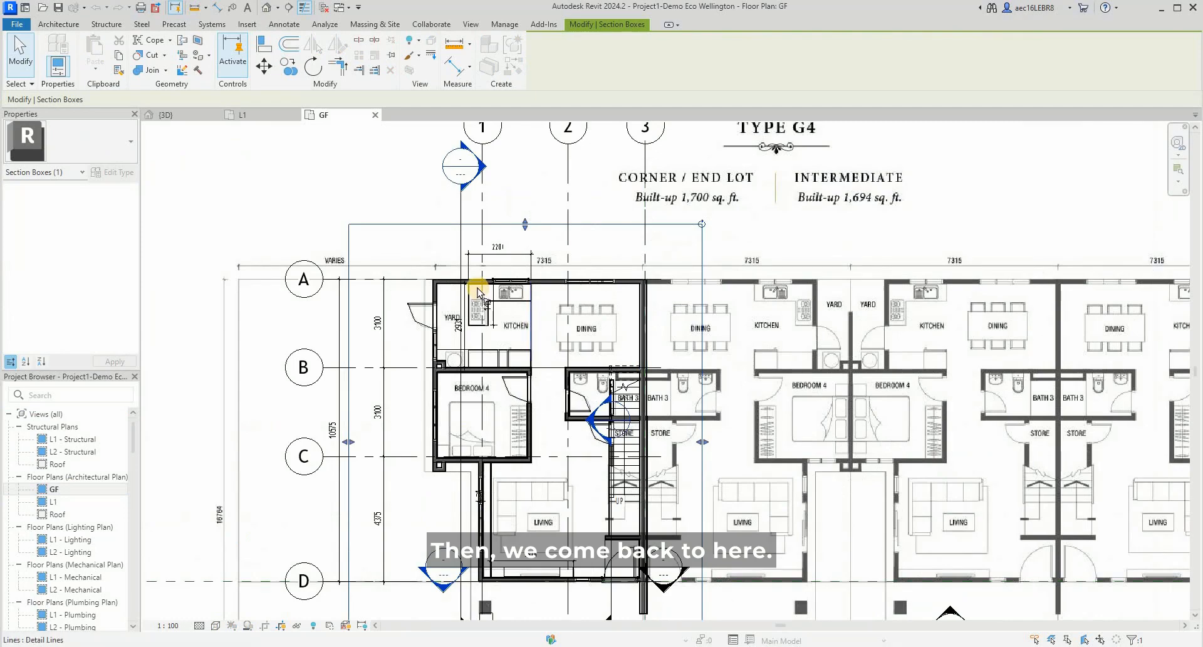
key(Escape)
- Move the building section line close to grid 1 so it cuts through the kitchen, and open its section view
click(477, 235)
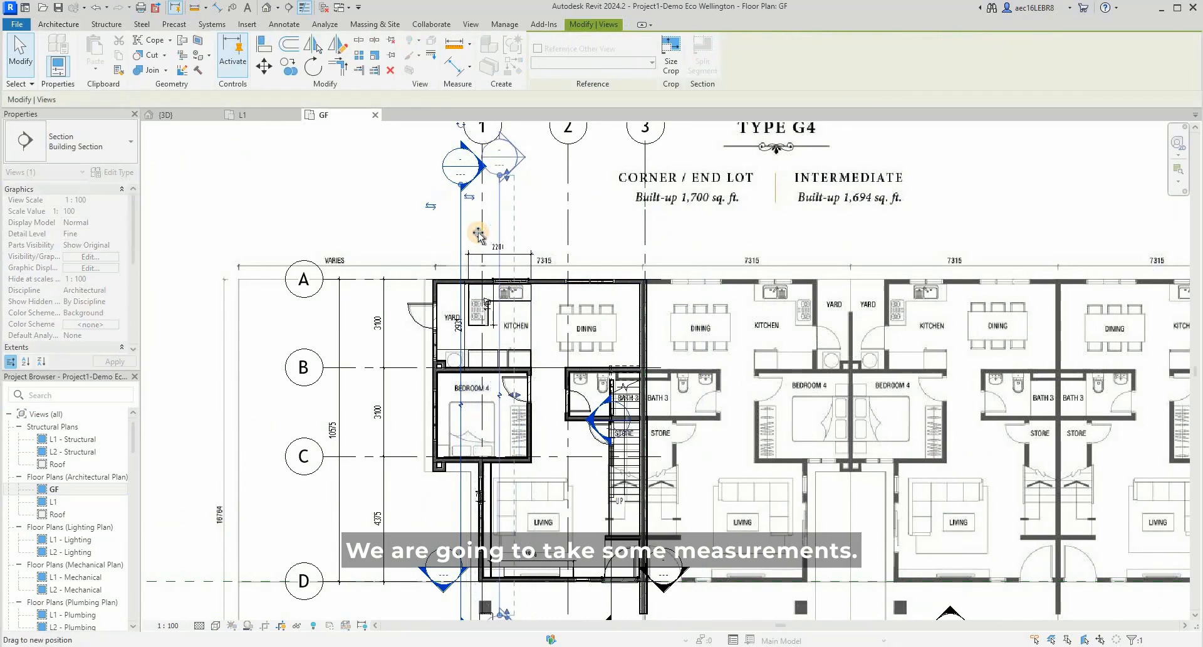
drag(478, 233, 479, 233)
right_click(478, 233)
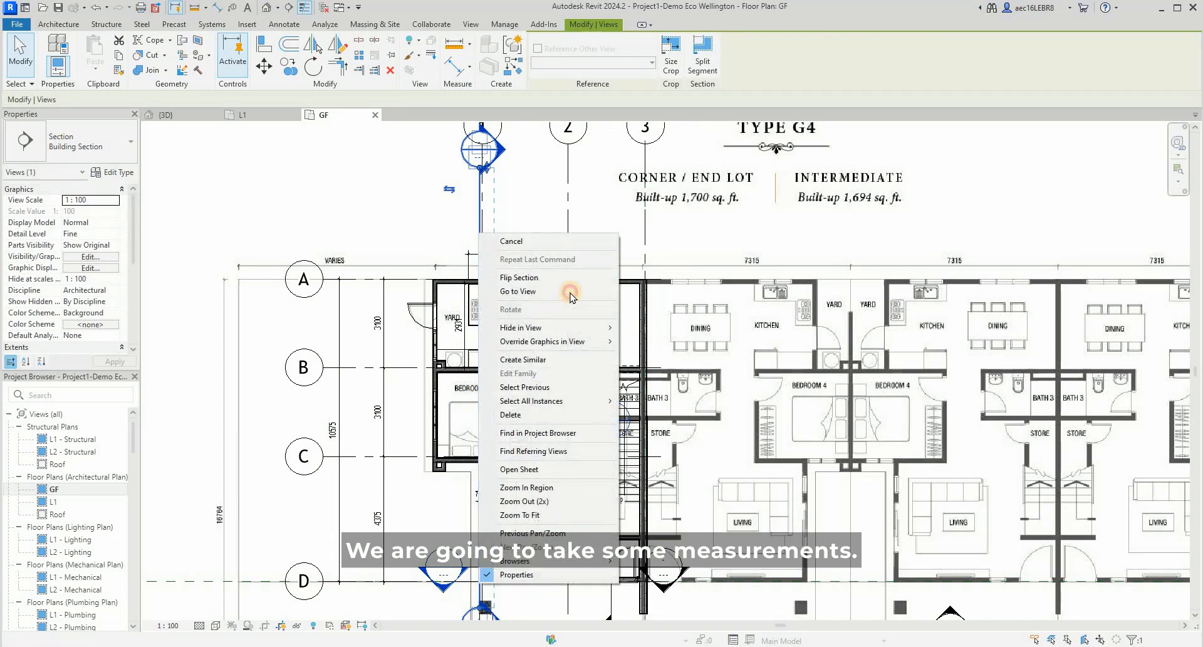
click(570, 293)
scroll(666, 459, up, 8)
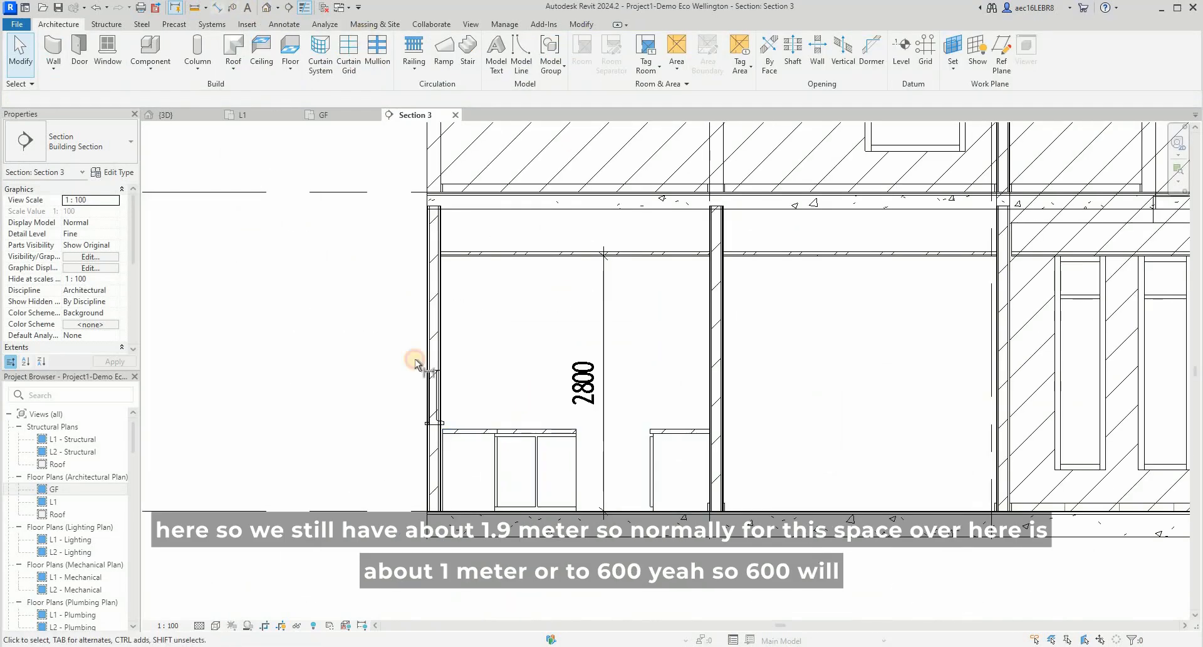
- Measure the height between the kitchen worktop and the ceiling with an aligned dimension, without keeping it
key(d)
key(i)
click(472, 254)
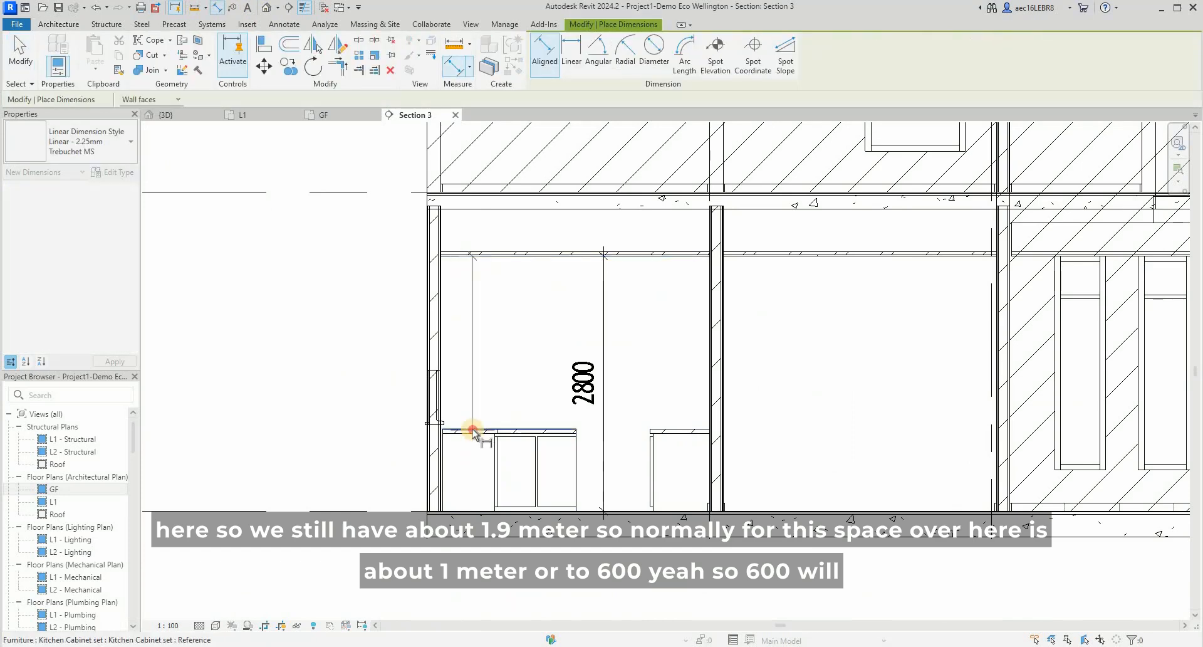
click(473, 349)
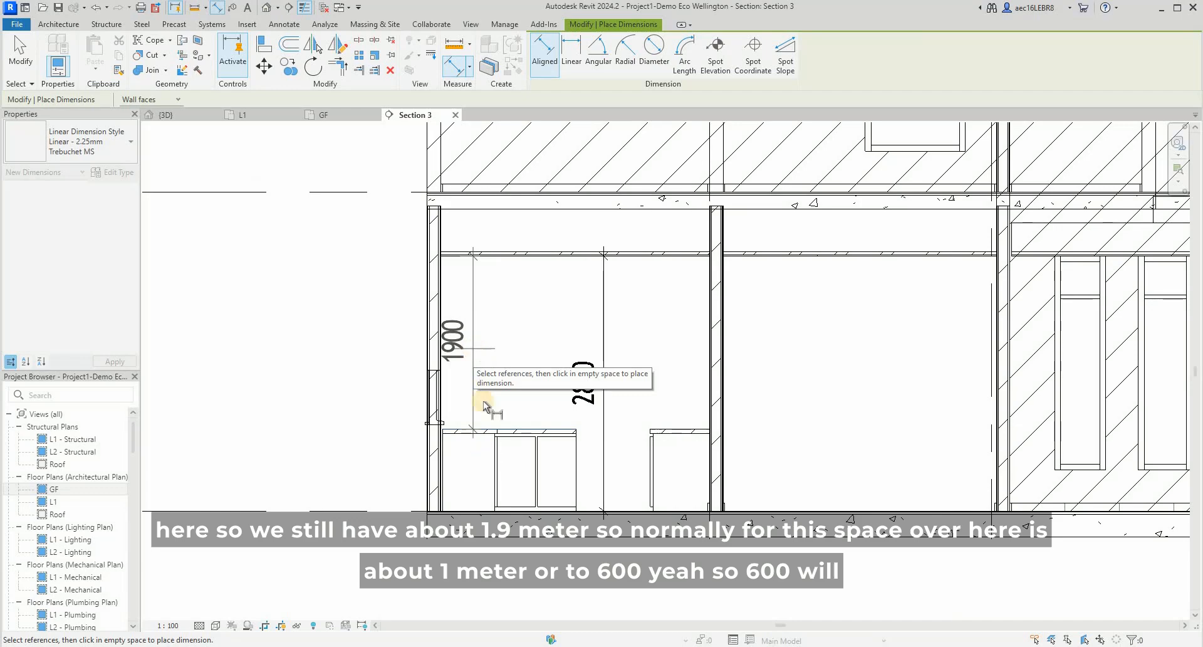
key(Escape)
- Check the upper cabinets in the browser's kitchen panorama, and measure from the worktop to the window head in Revit's section
mouse_move(579, 645)
click(612, 612)
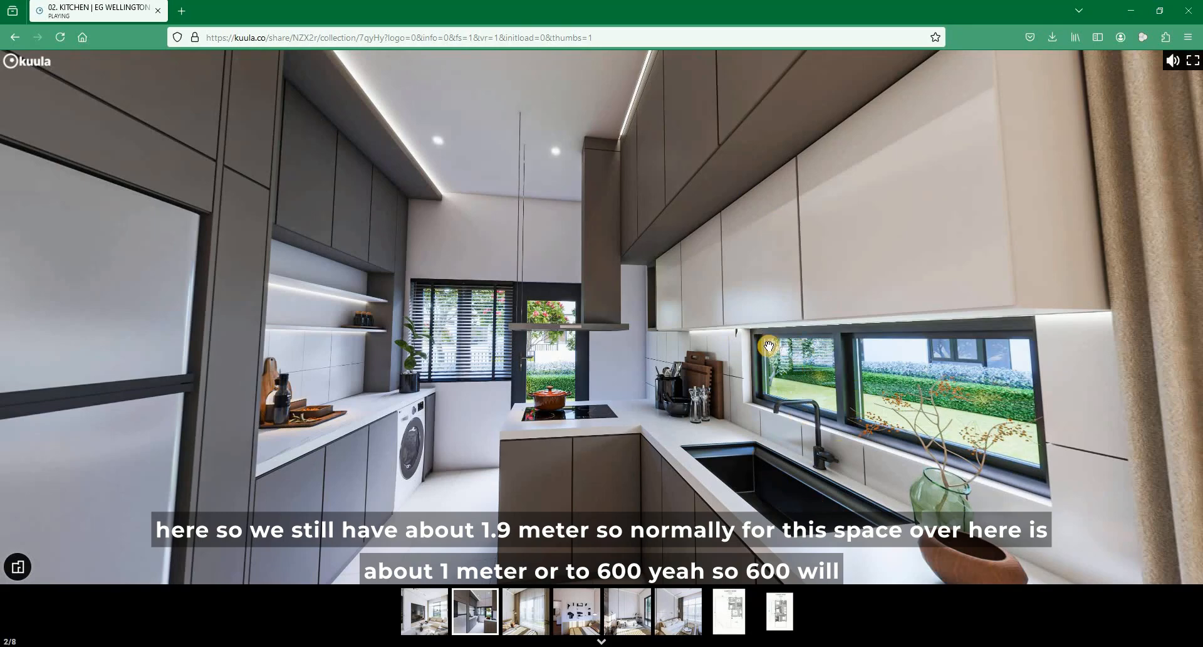
click(1130, 11)
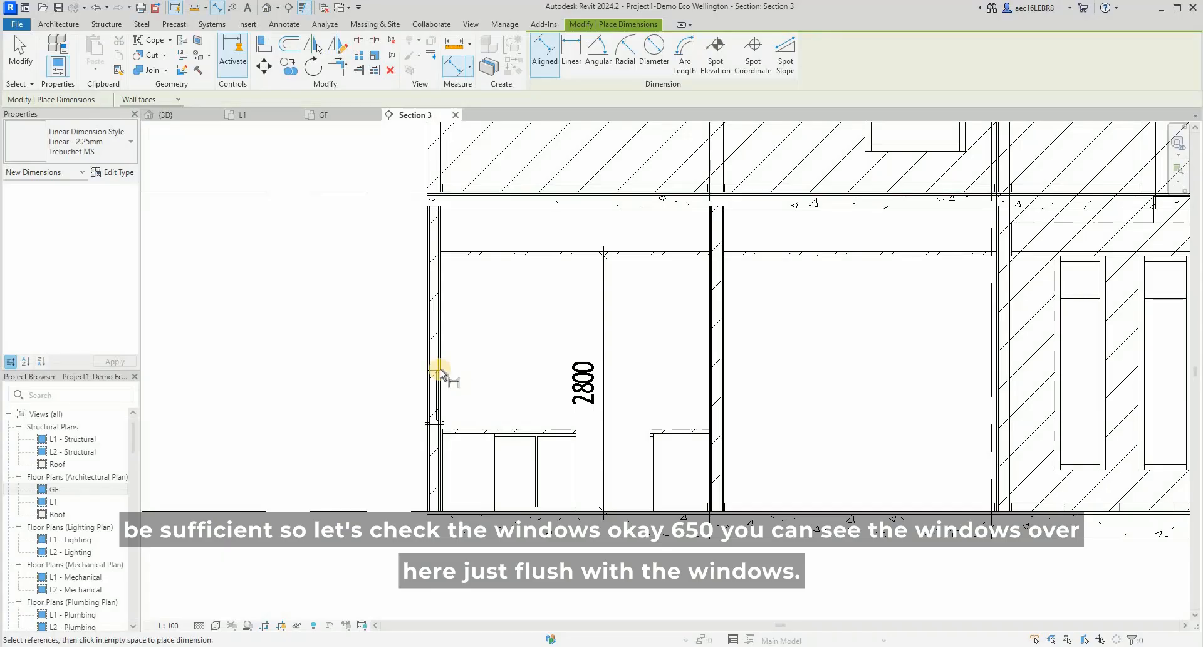
click(447, 418)
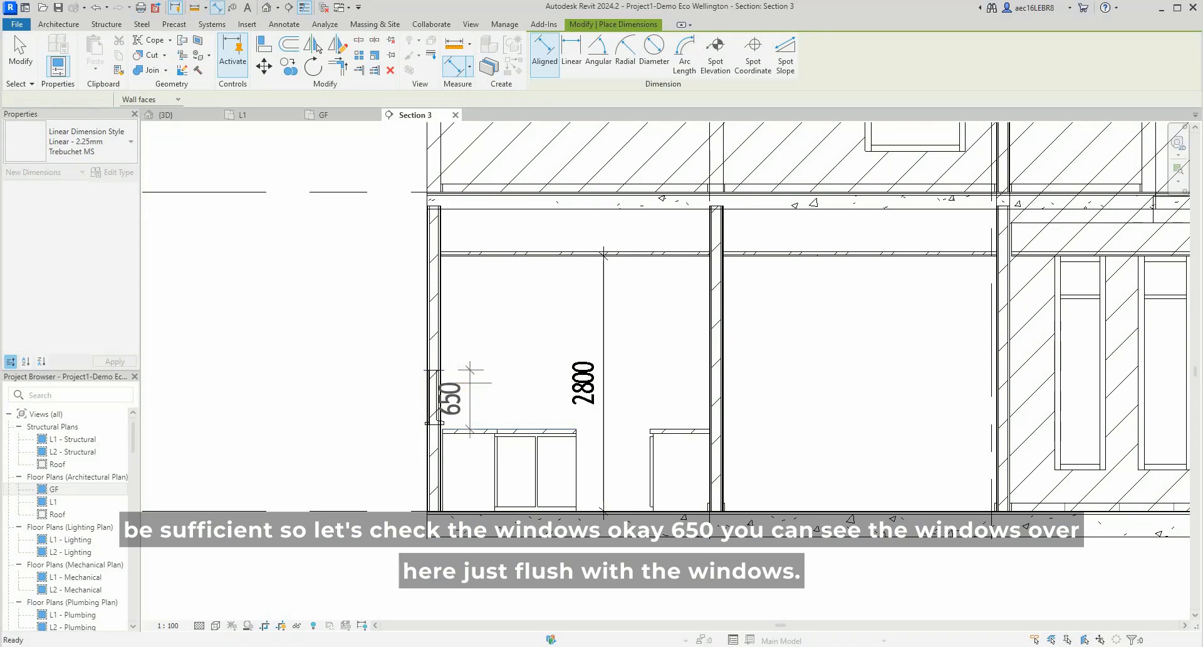
key(Escape)
- Switch to the browser to compare the underside of the upper cabinets with the kitchen window's top edge, and return to Revit
mouse_move(549, 646)
click(610, 599)
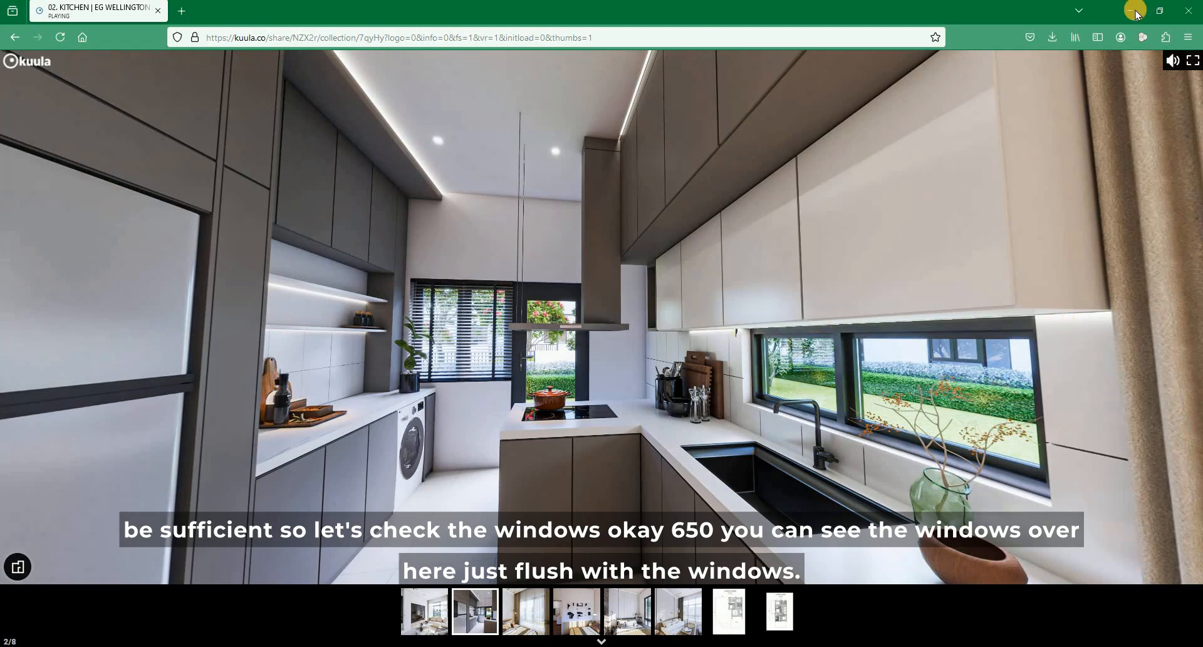
key(alt+Tab)
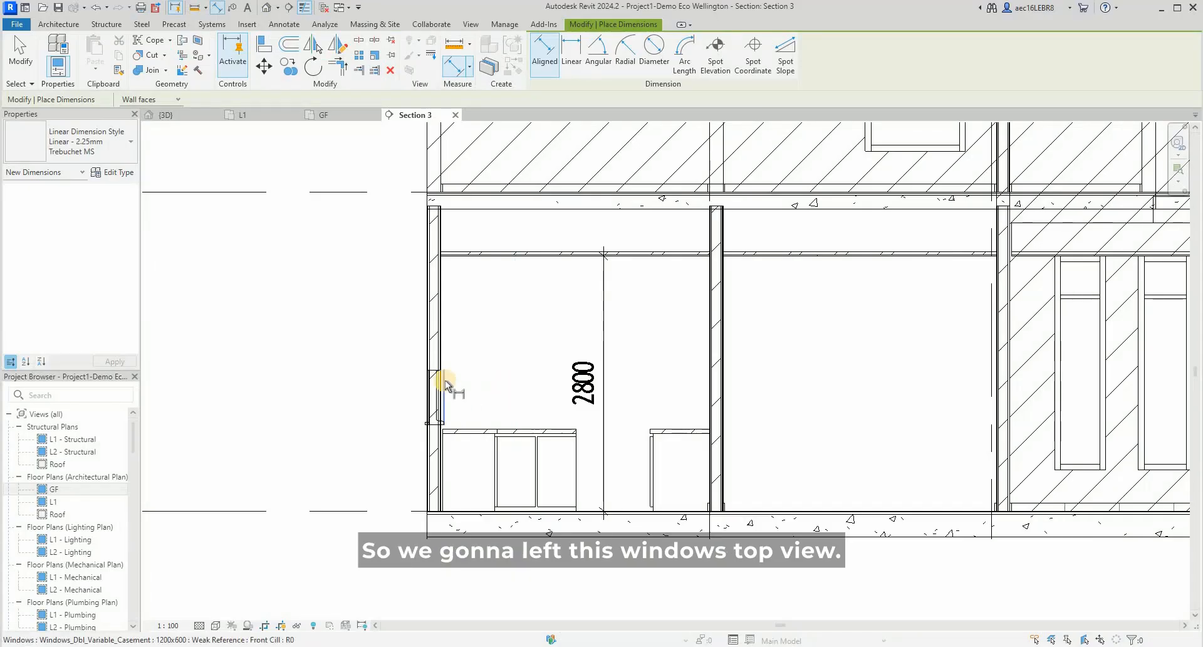
- Add an aligned dimension from the kitchen window head up to the ceiling in the section
click(446, 244)
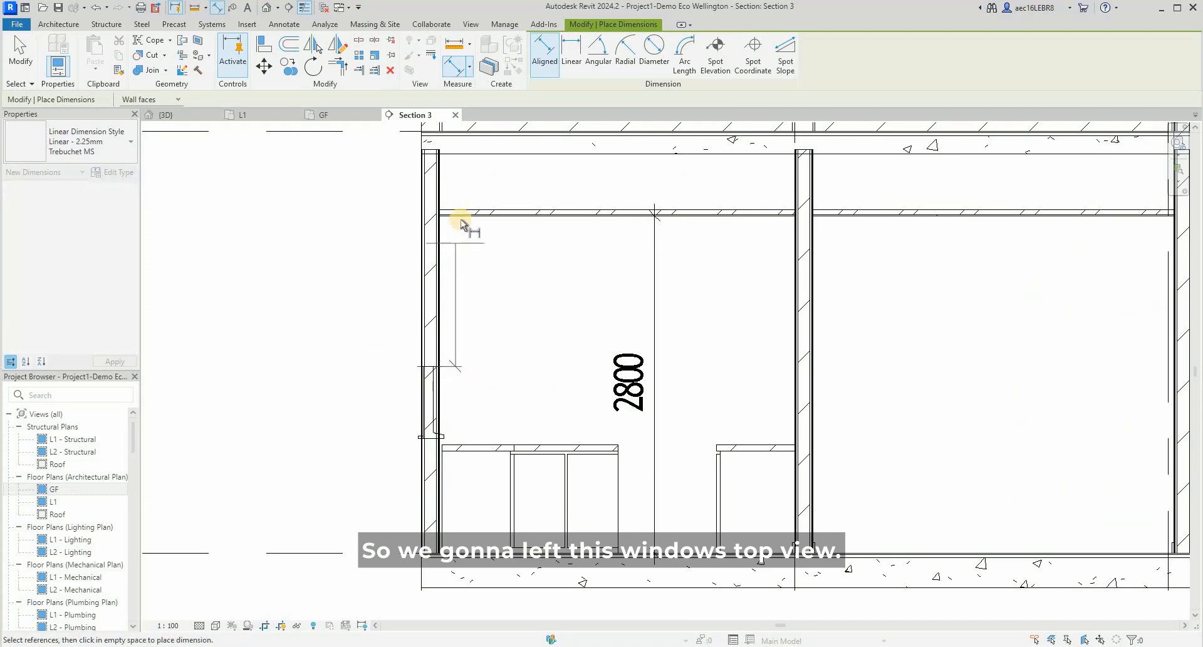
click(492, 238)
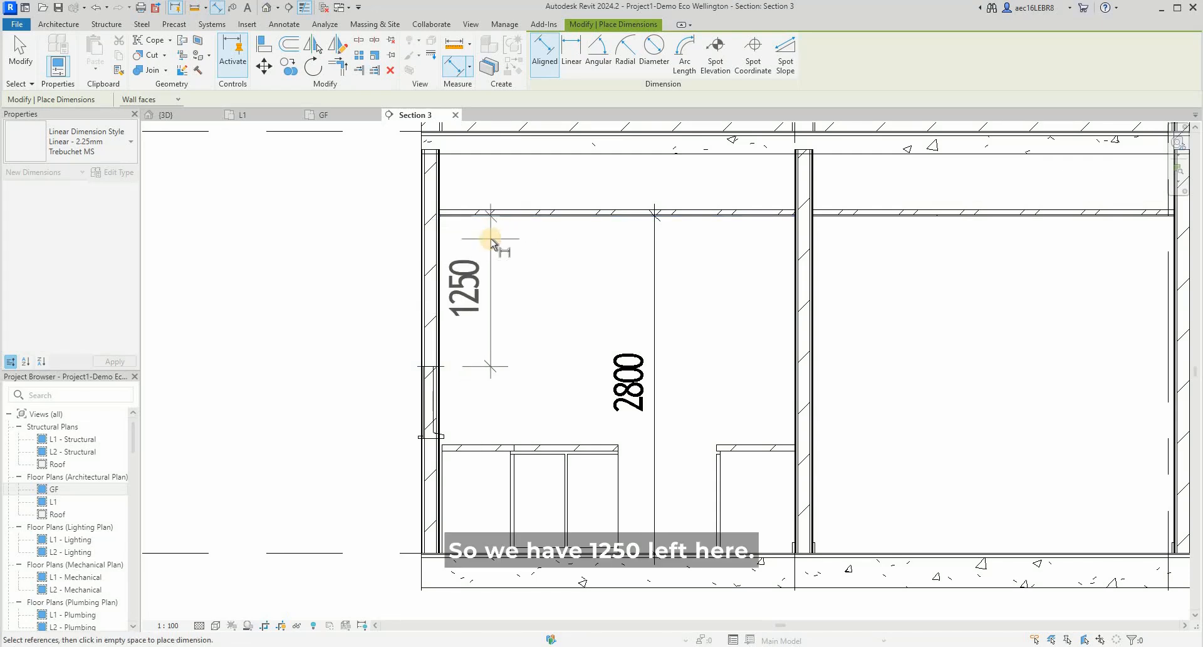
click(491, 239)
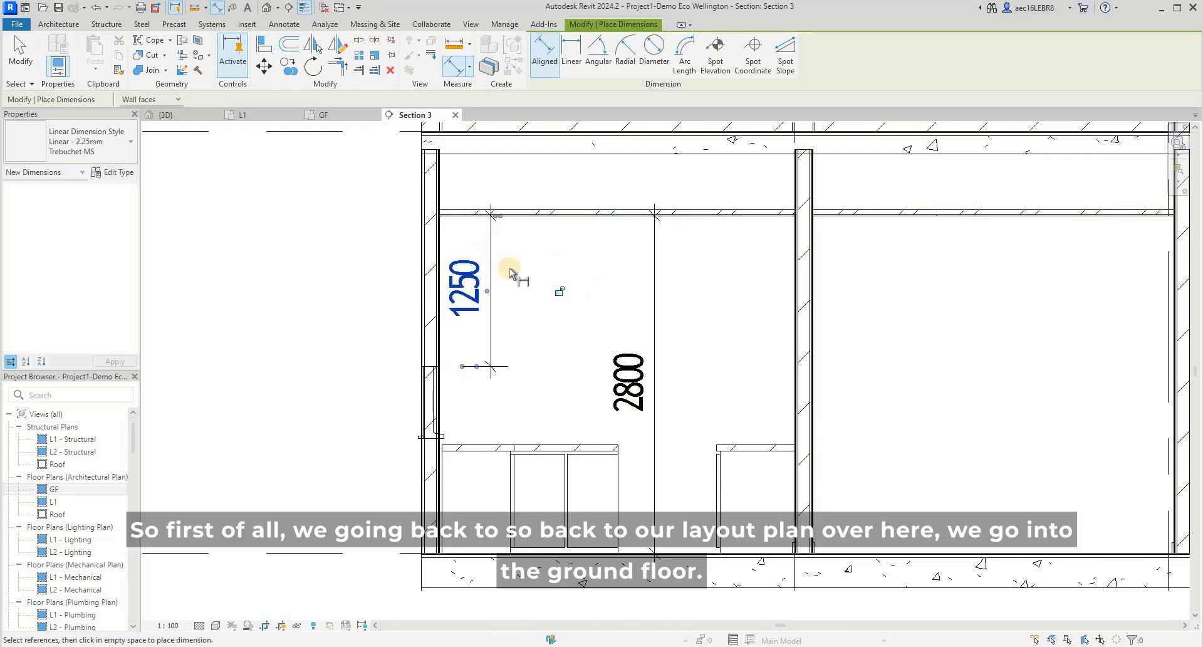
key(Escape)
key(Escape)
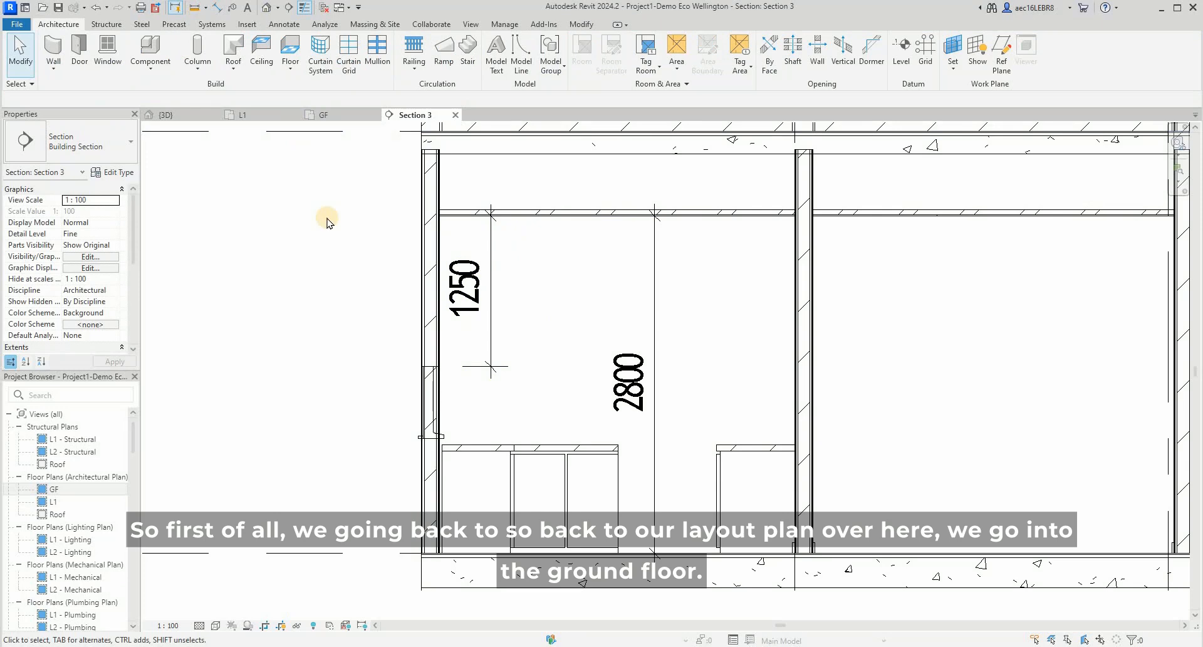
- Return to the GF floor plan and measure the overall width of the kitchen cabinet set along the sink wall
key(F9)
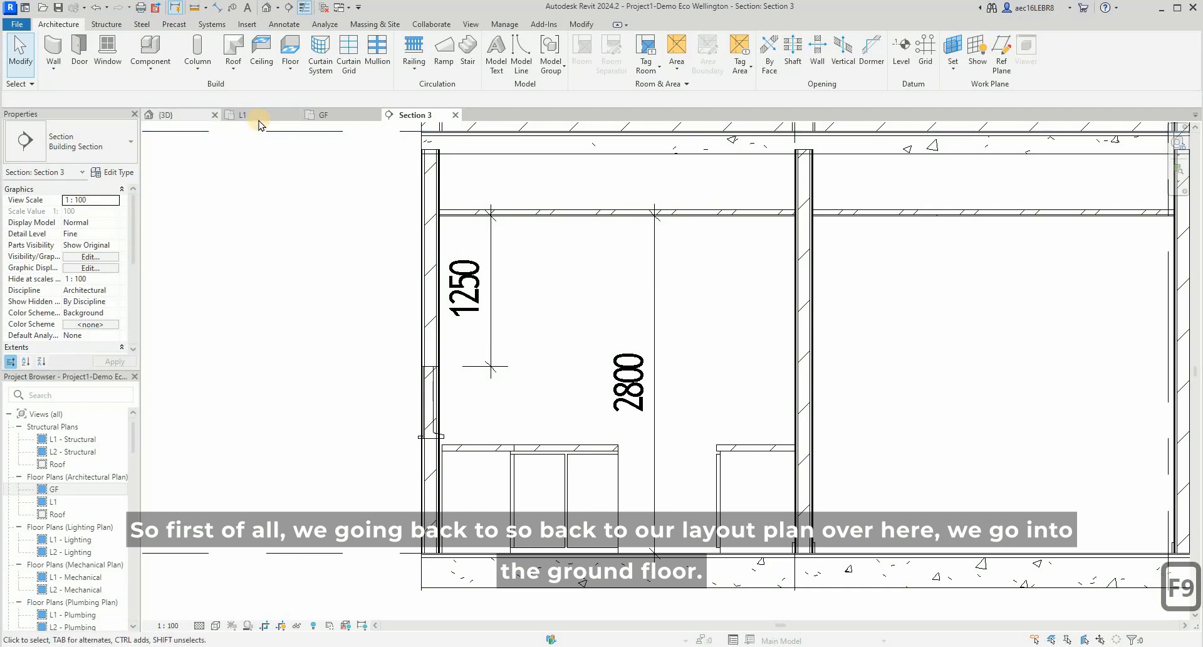
click(336, 119)
scroll(464, 278, up, 5)
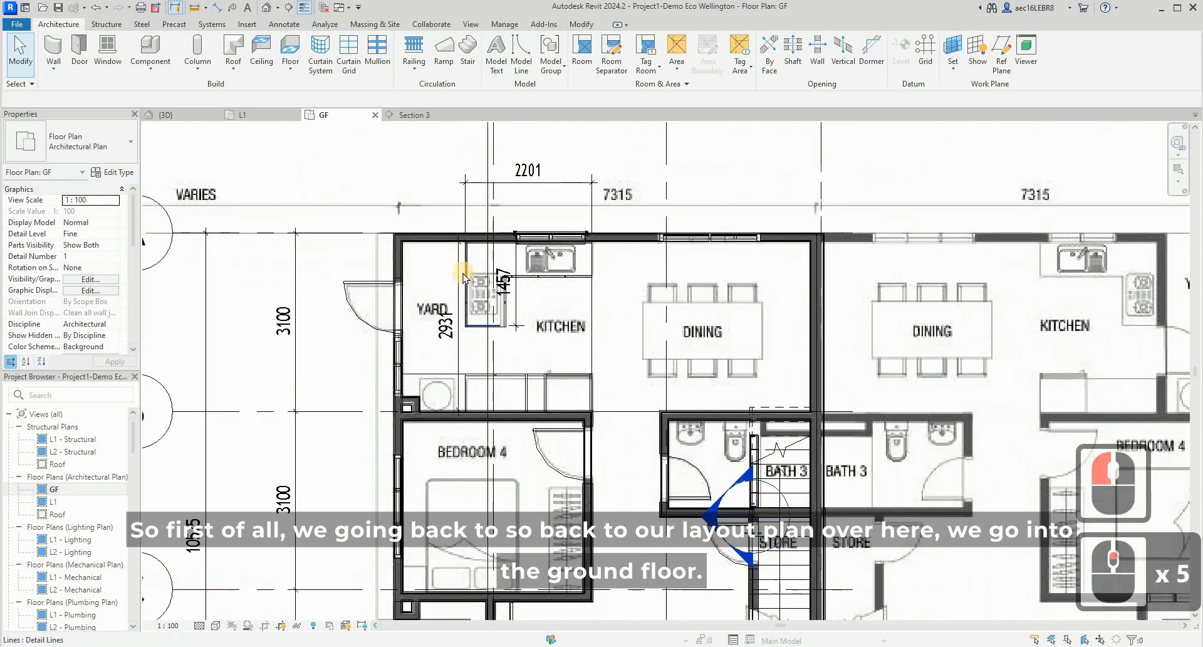
key(d)
key(i)
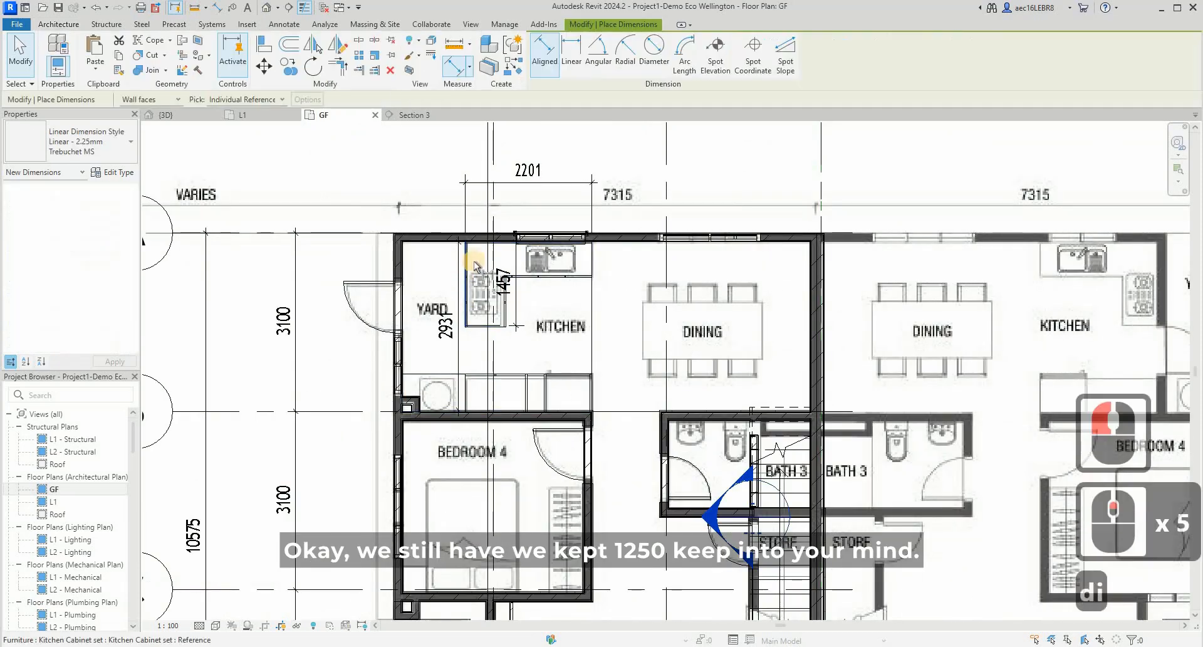
scroll(461, 251, up, 3)
click(461, 247)
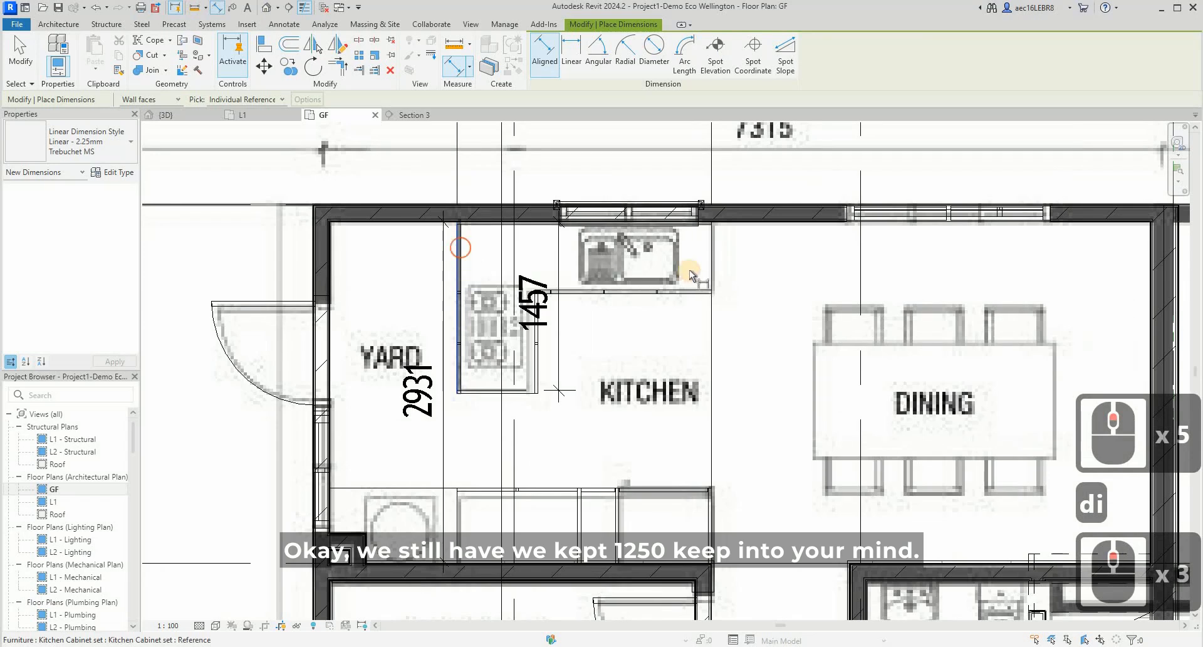
click(690, 320)
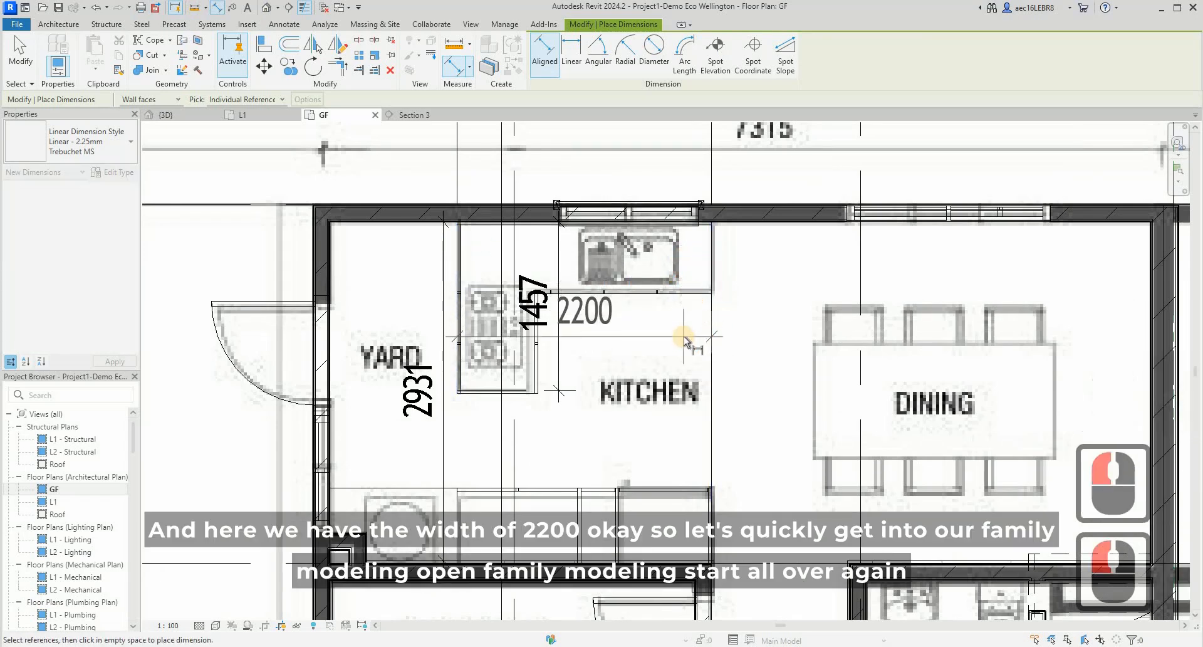
key(Escape)
key(Escape)
- Create a new family from the Metric Generic Model template in the English family templates folder
click(17, 24)
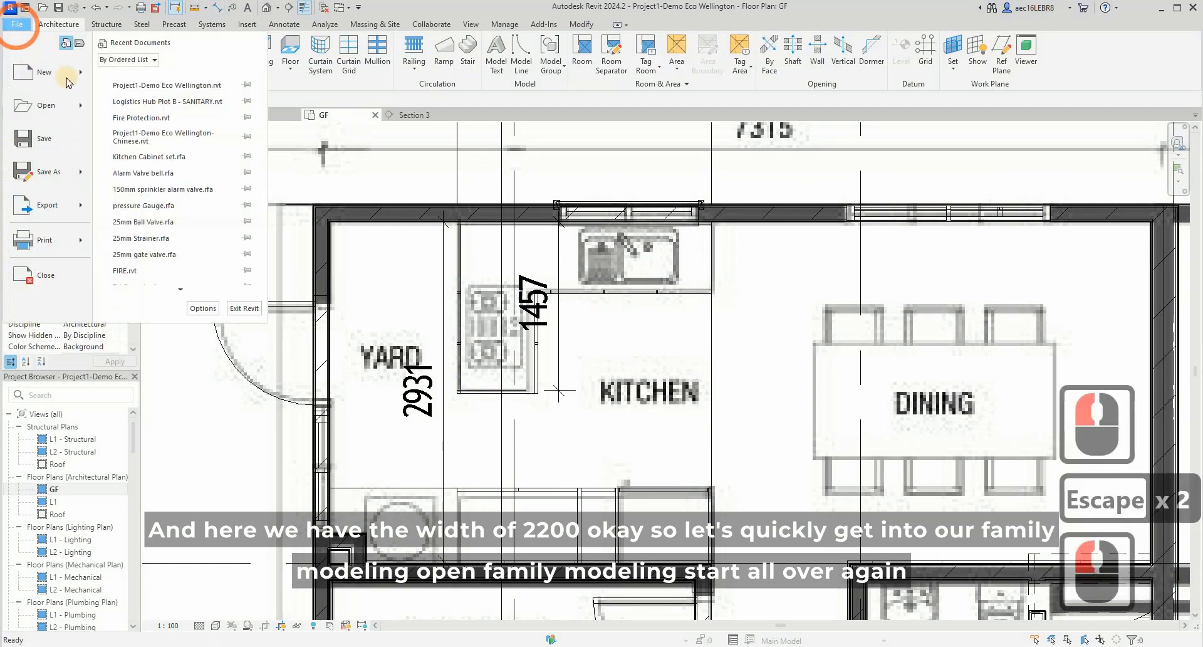
mouse_move(58, 73)
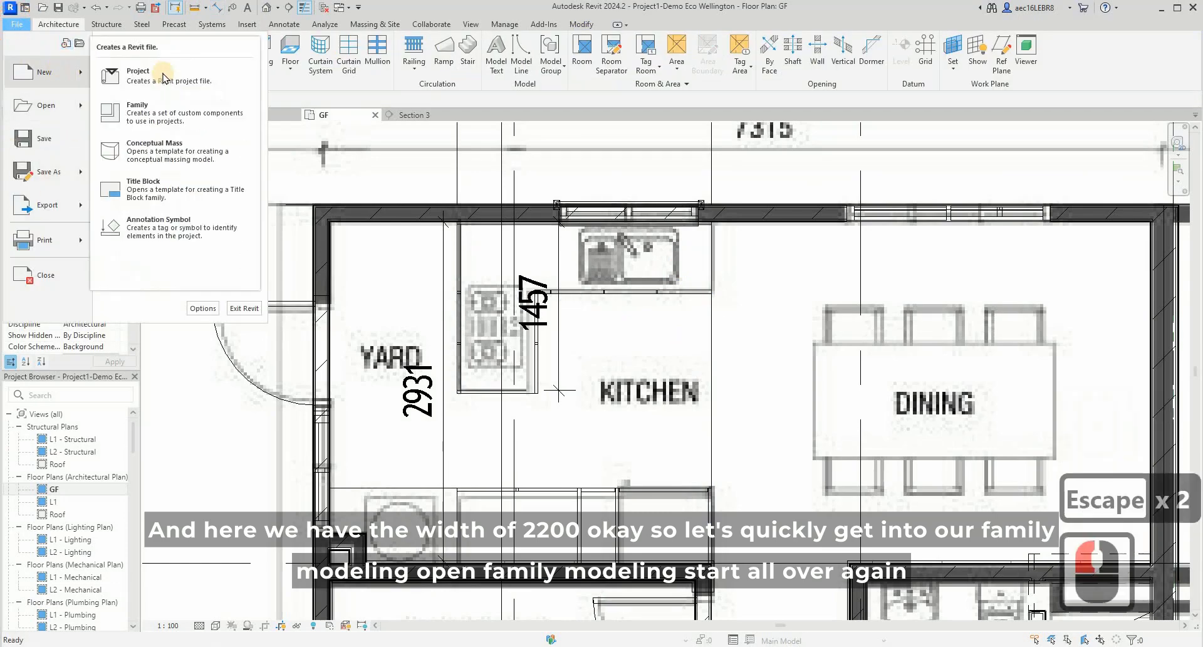
click(156, 112)
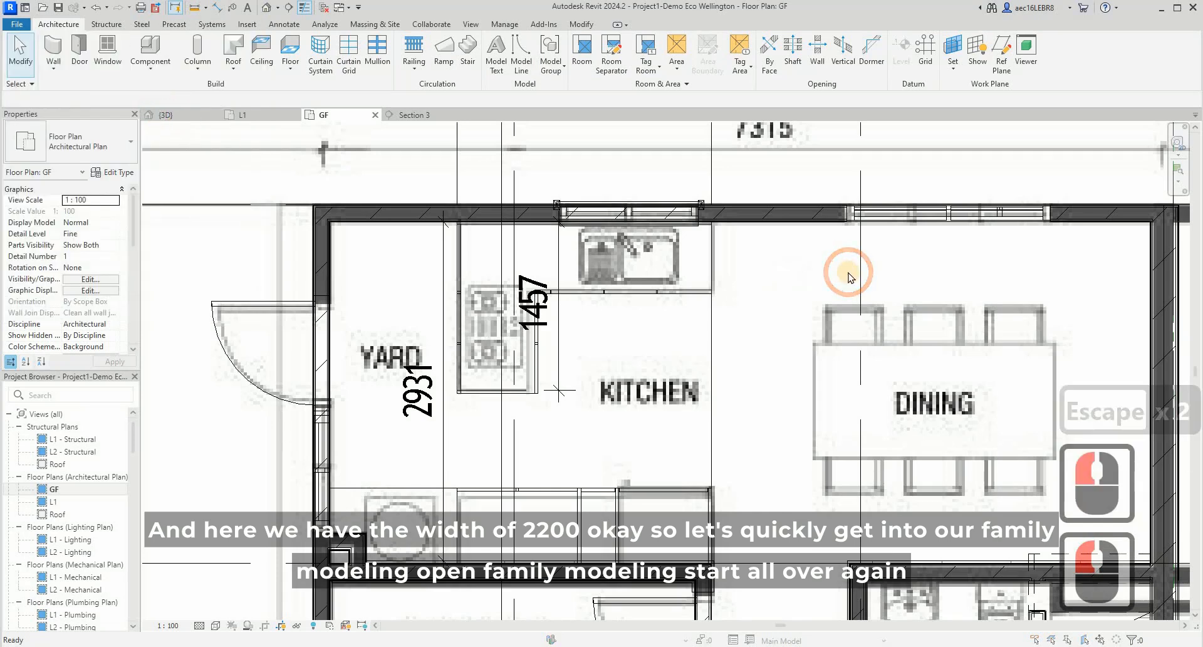
scroll(211, 244, down, 6)
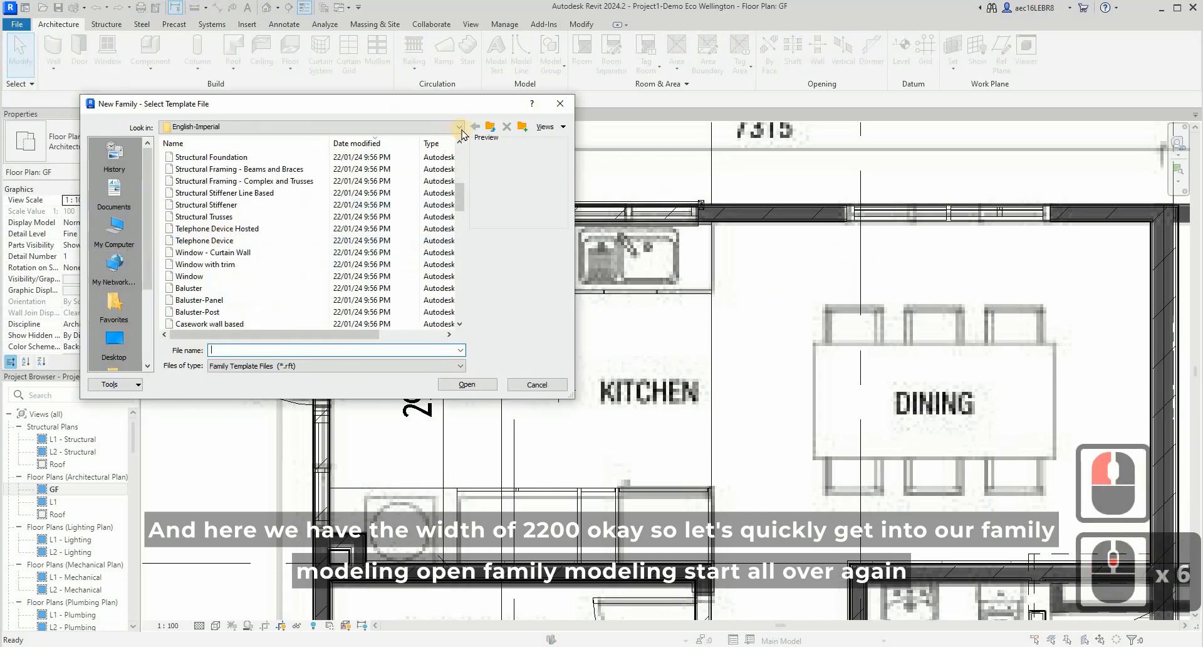
click(490, 126)
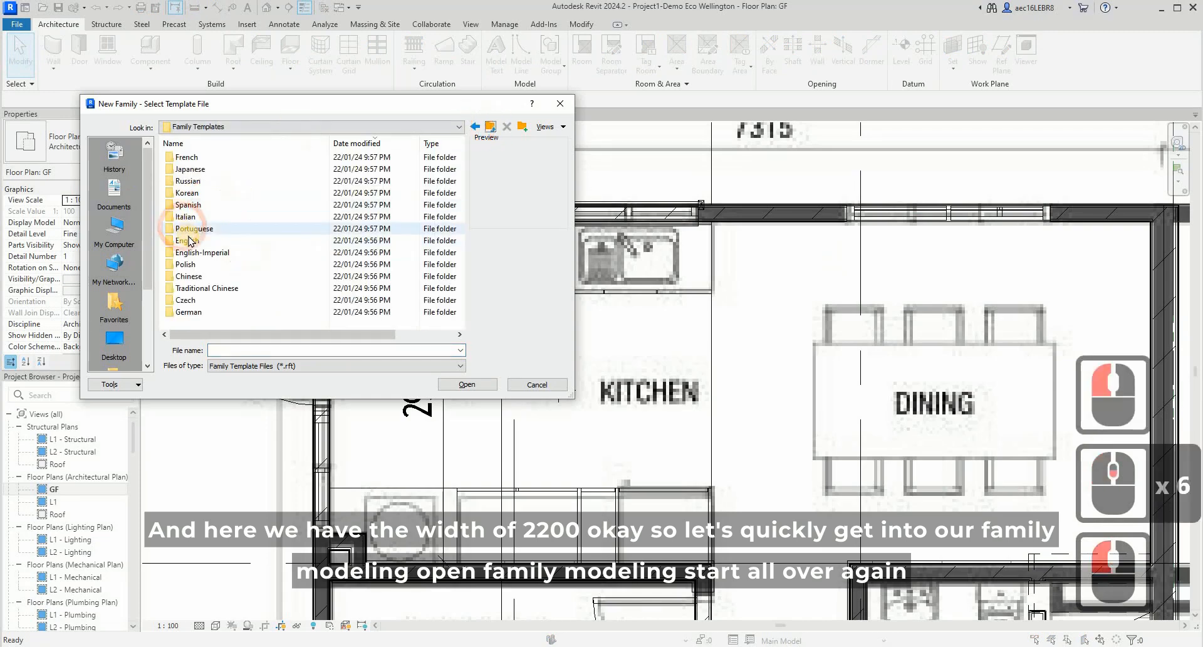
click(187, 240)
double_click(229, 240)
scroll(242, 237, down, 8)
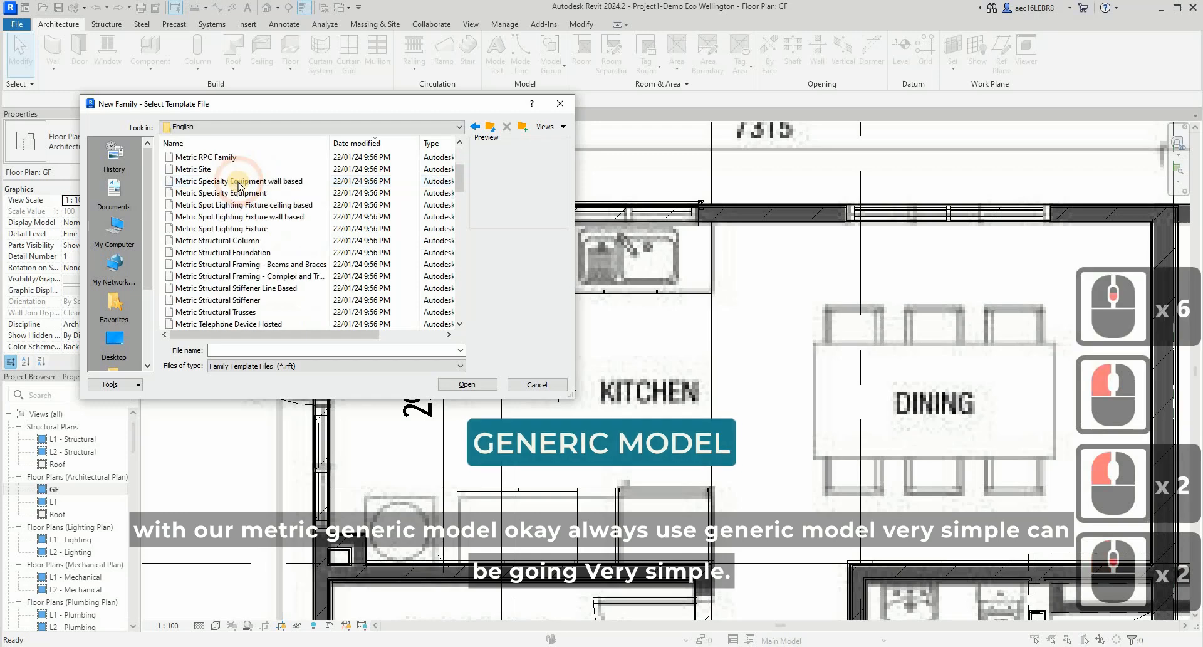
scroll(241, 237, down, 9)
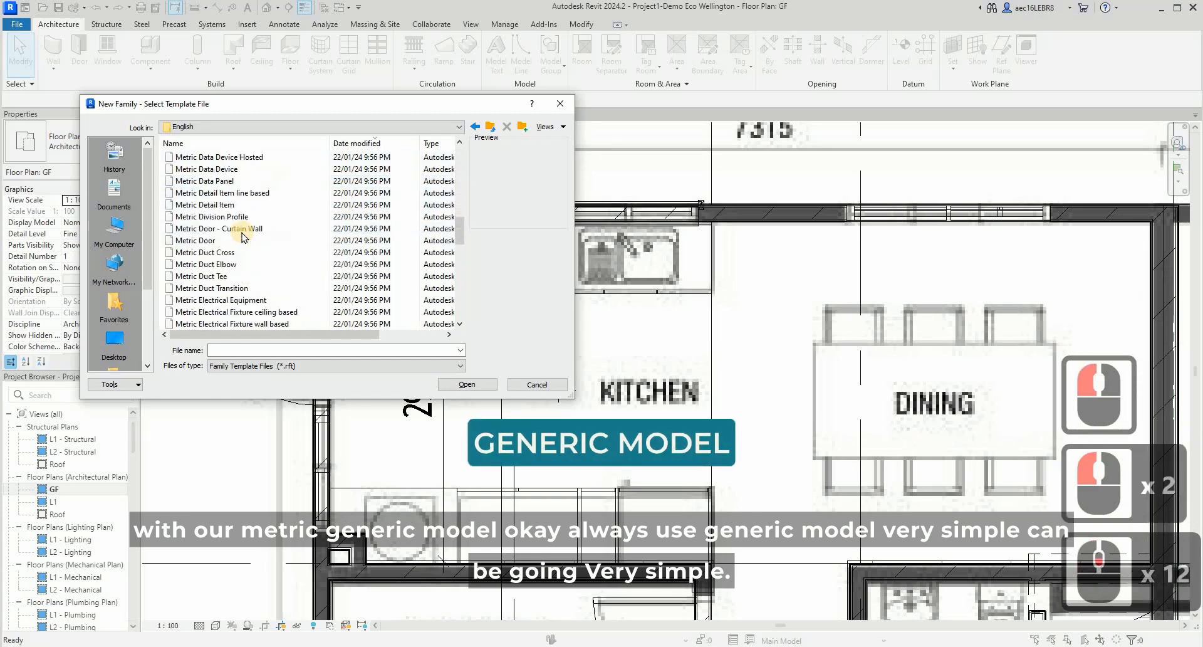
scroll(241, 236, down, 6)
scroll(242, 232, up, 3)
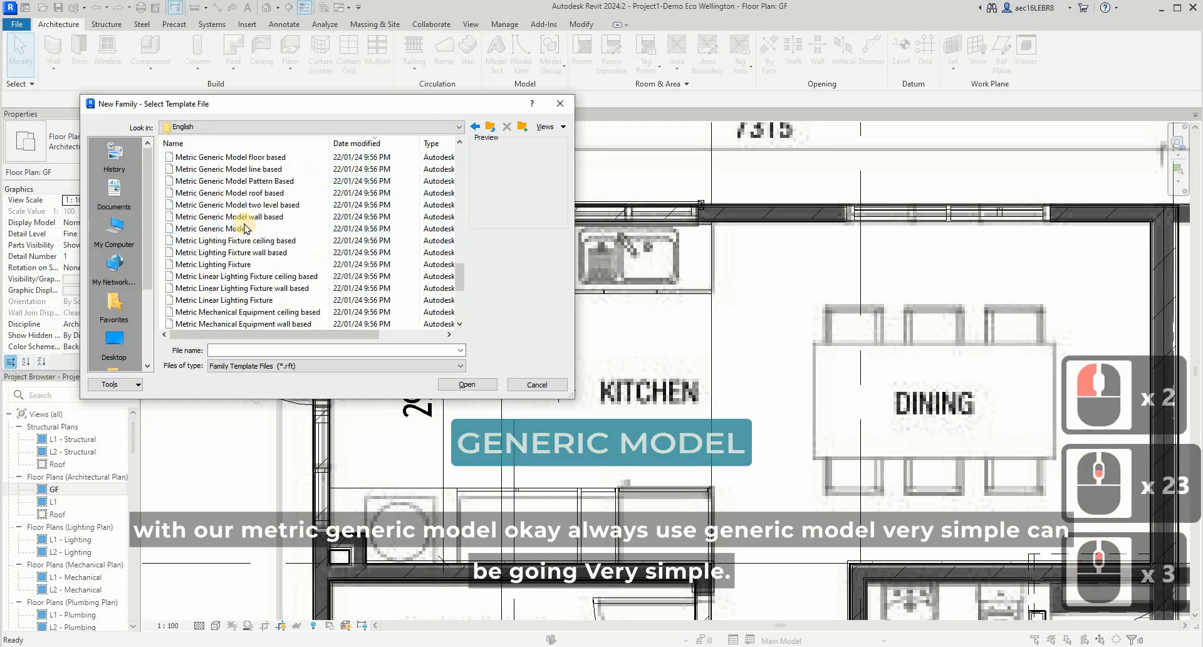
click(242, 228)
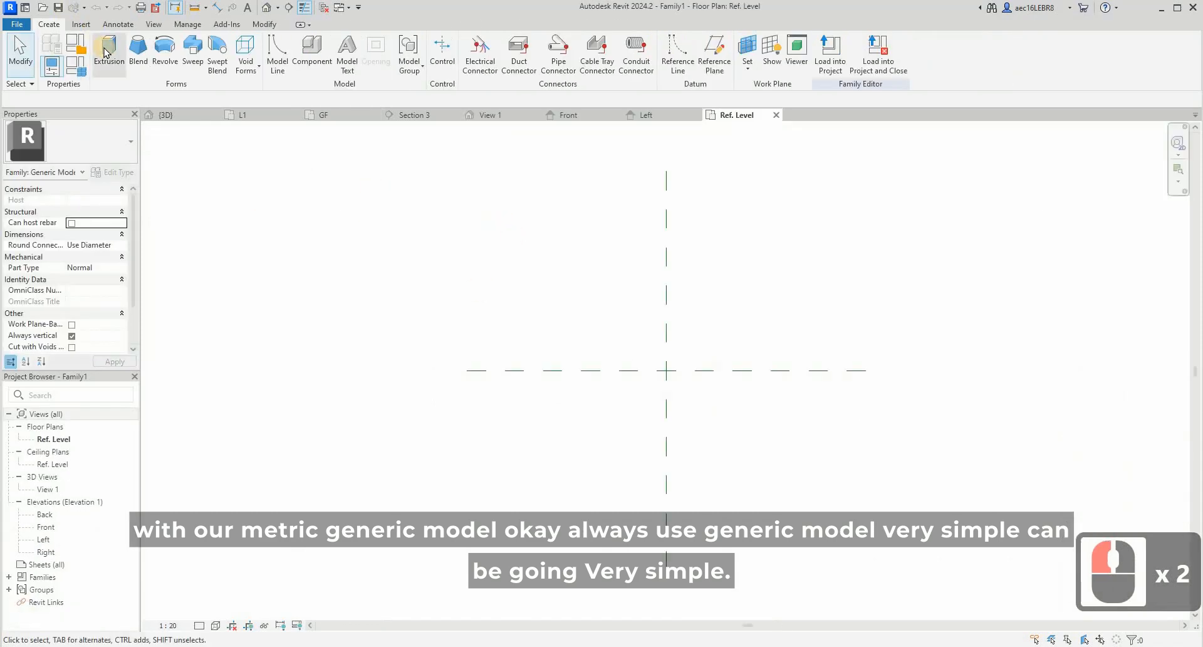
- Start an extrusion and sketch a rectangle about 1800 mm wide and 300 mm deep below the front/back reference plane
click(105, 49)
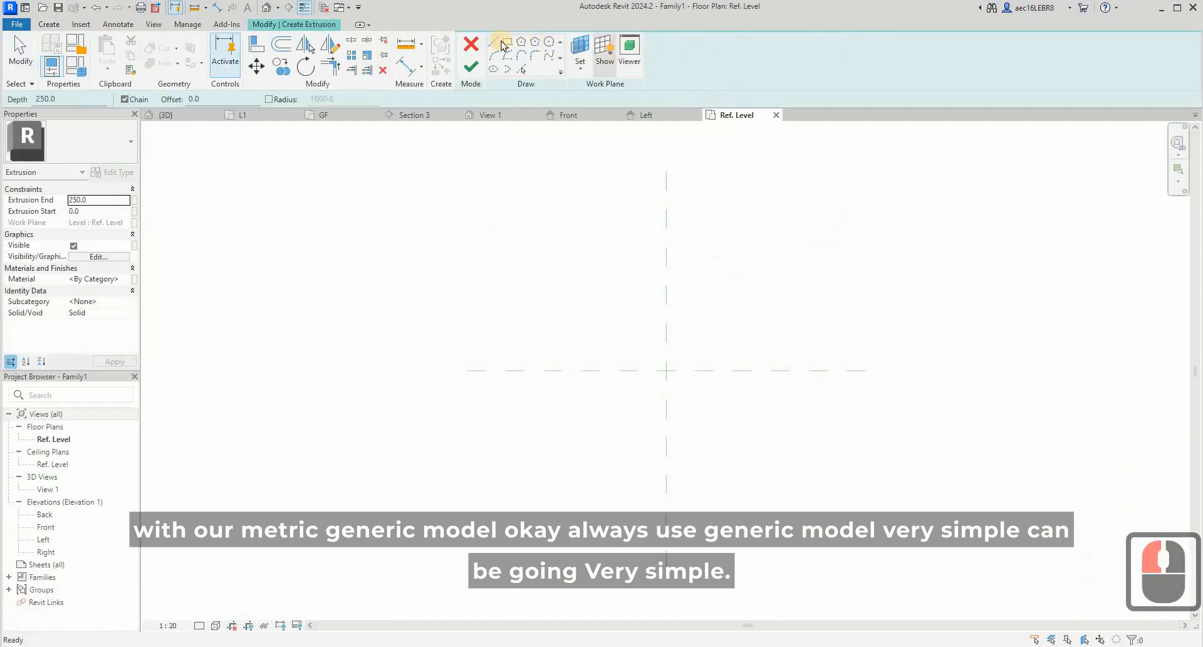
click(589, 370)
click(749, 401)
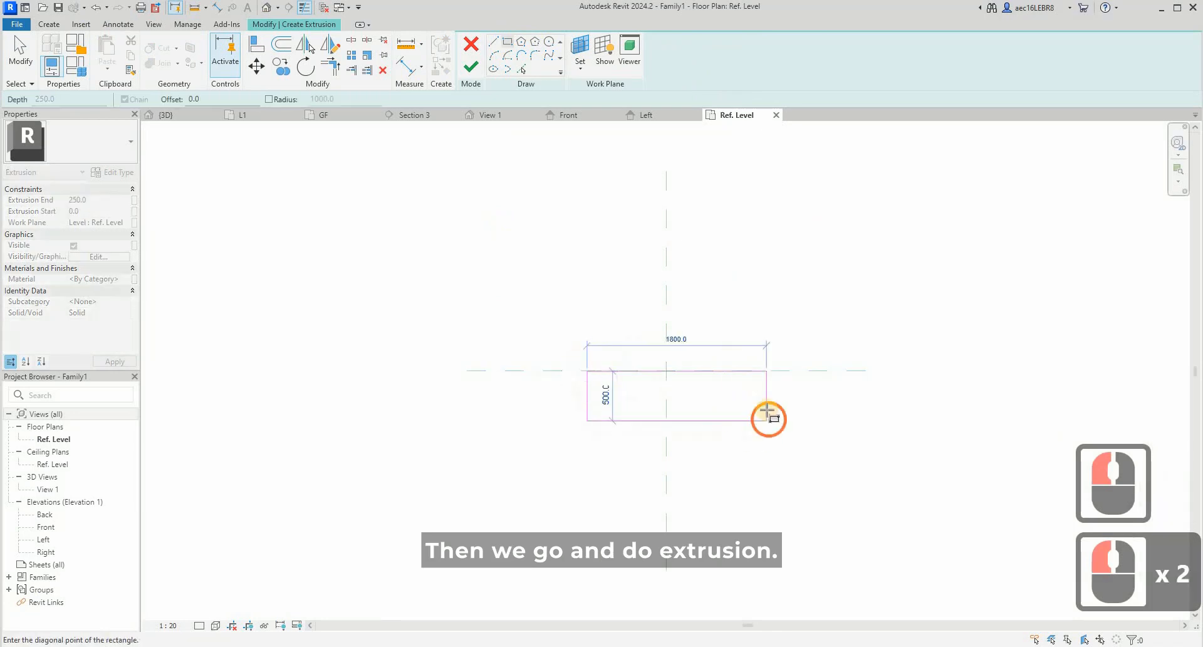
click(766, 401)
key(Escape)
key(Escape)
- Set the depth of the sketched rectangle to 600 mm by repositioning its front edge
click(758, 400)
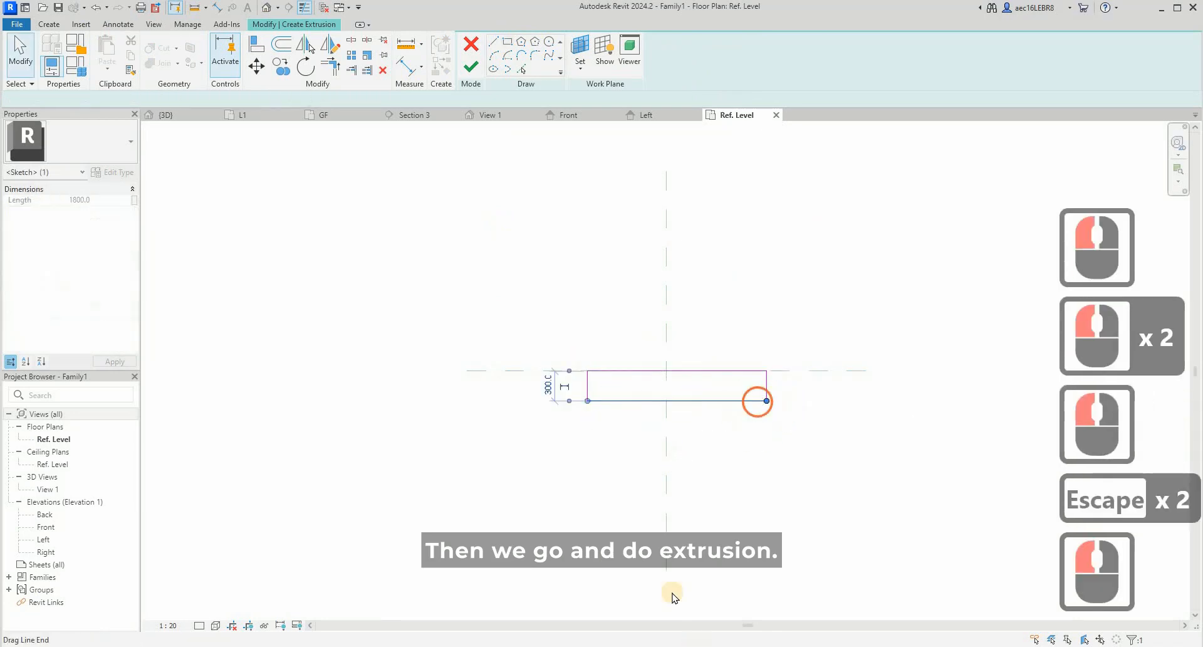
click(576, 640)
click(623, 604)
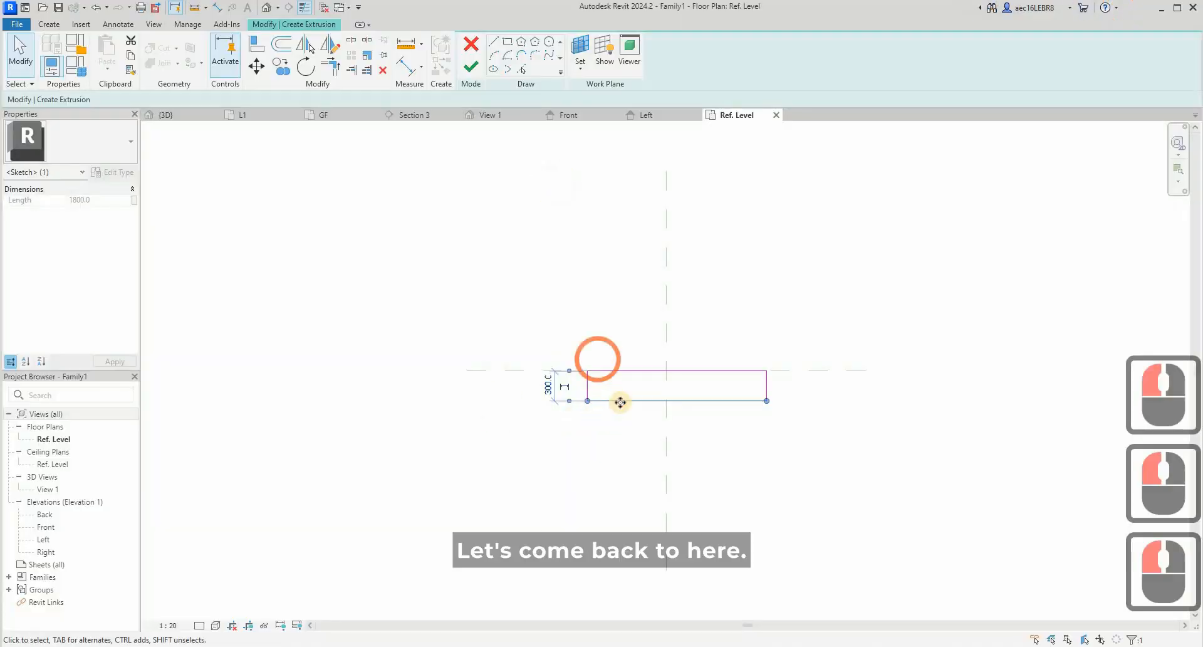
click(541, 385)
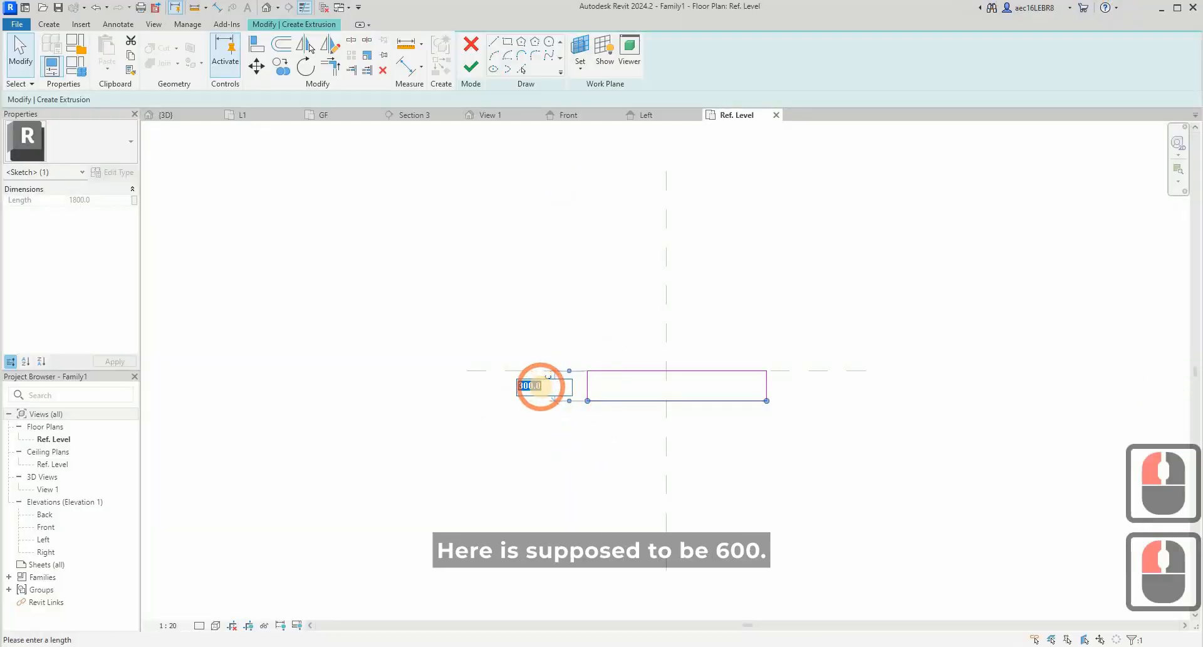
text(600)
key(Return)
key(Escape)
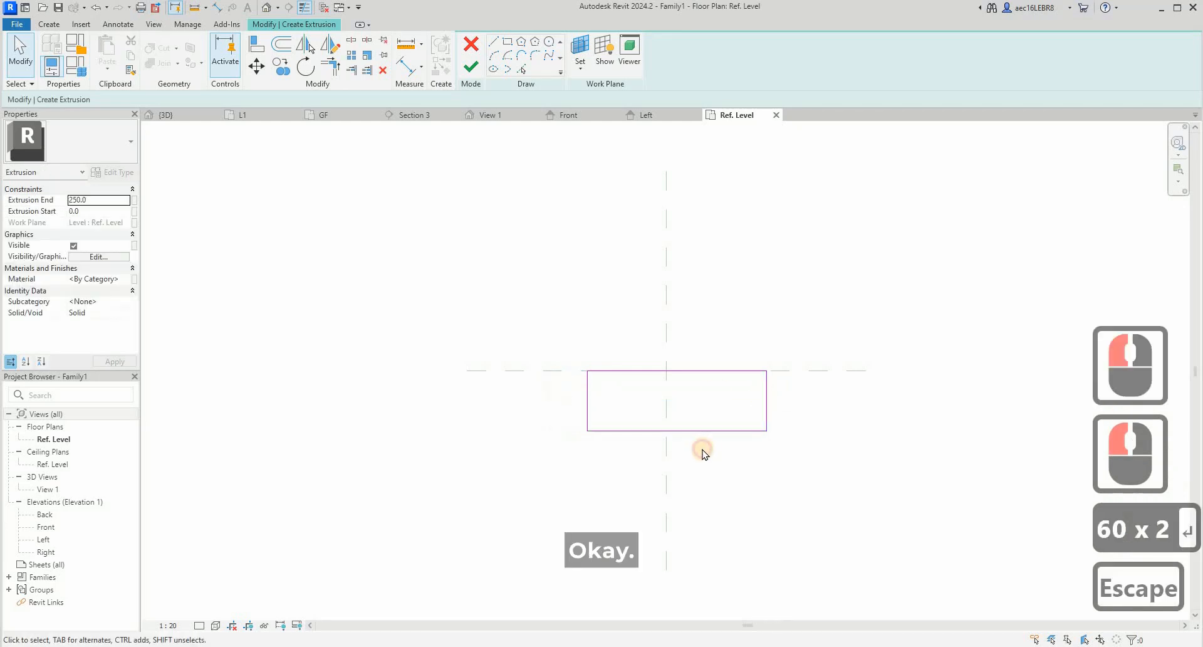
- Set the width of the sketched rectangle to 2200 mm by repositioning its side edge
click(703, 438)
click(680, 457)
text(2200)
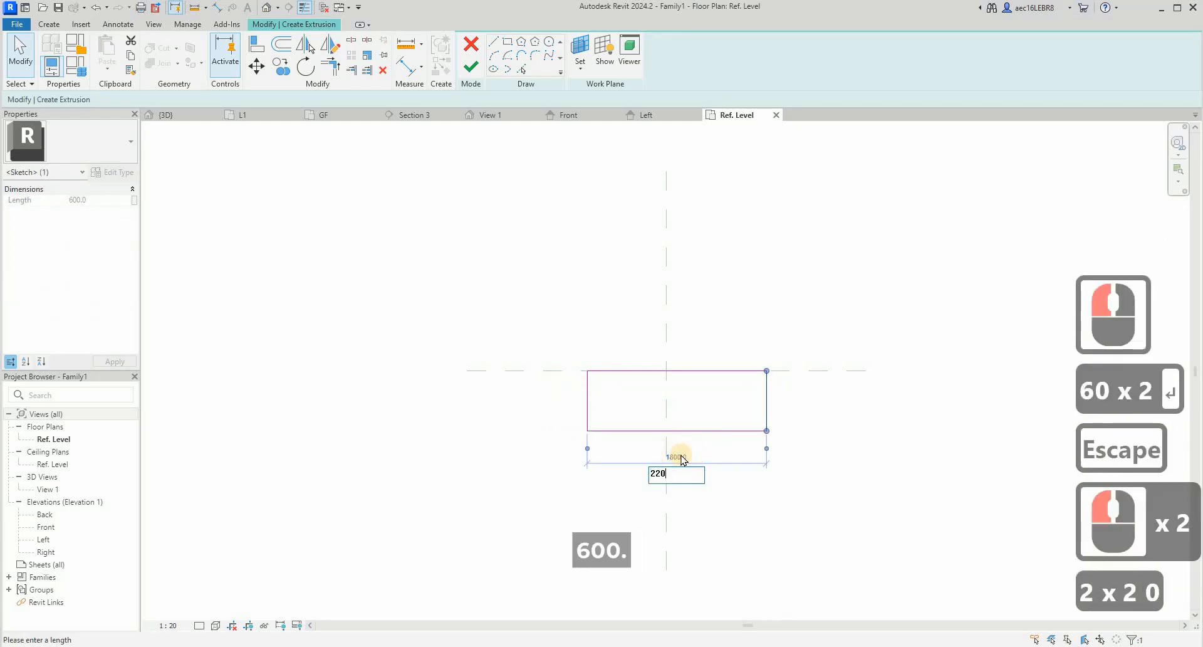
key(Return)
key(Escape)
key(Escape)
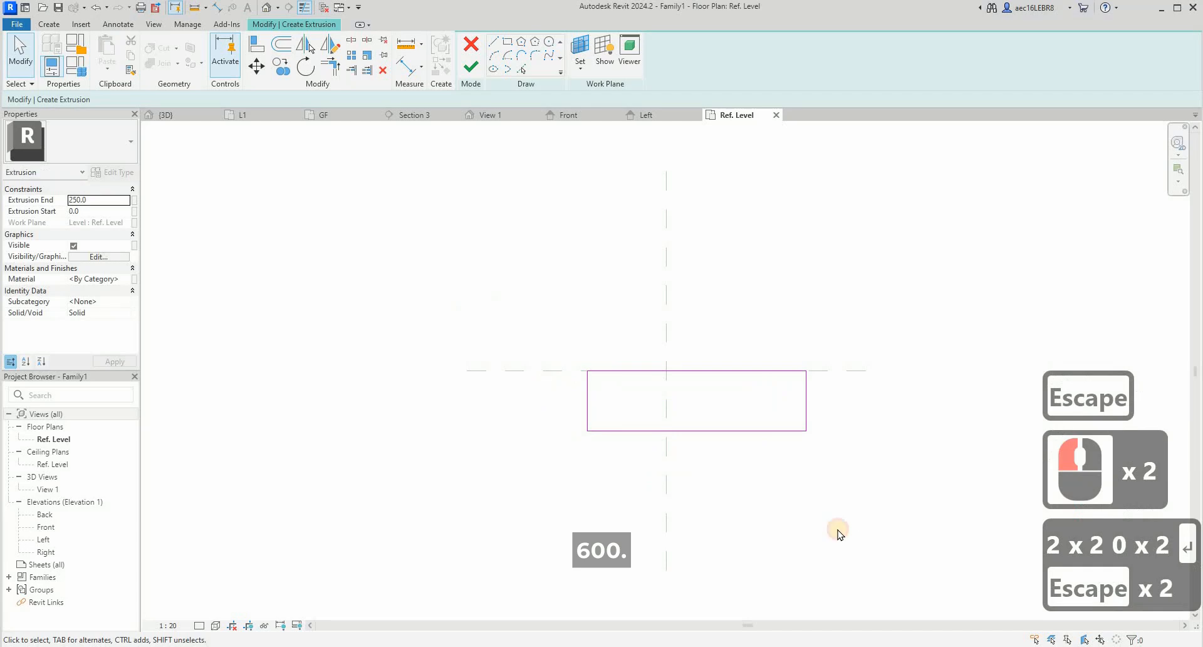
- Move the whole rectangle so its back edge's midpoint lies on the left/right centre reference plane, and finish the extrusion
drag(468, 309, 872, 563)
click(256, 66)
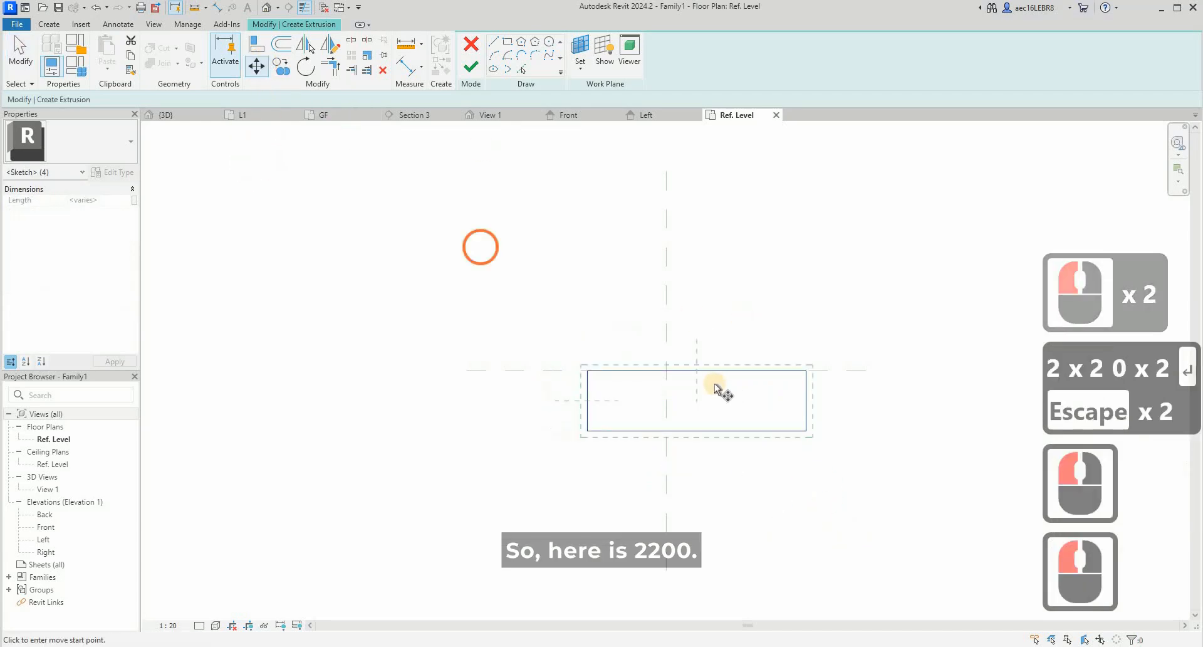
click(703, 373)
key(Escape)
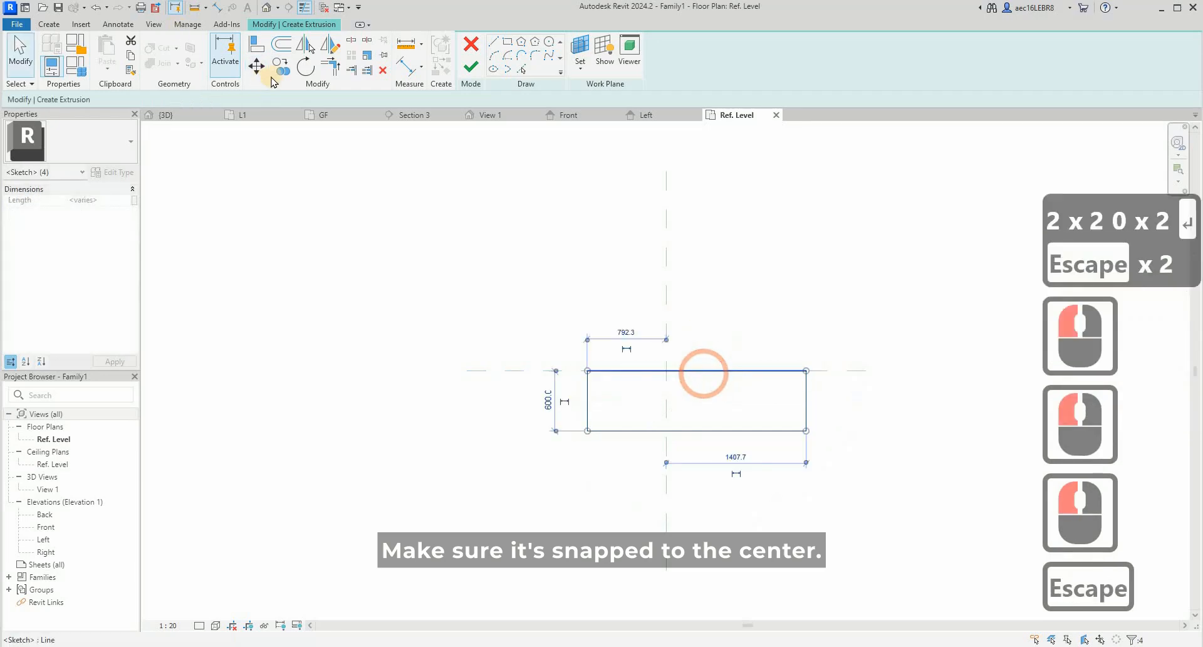
click(258, 65)
click(703, 372)
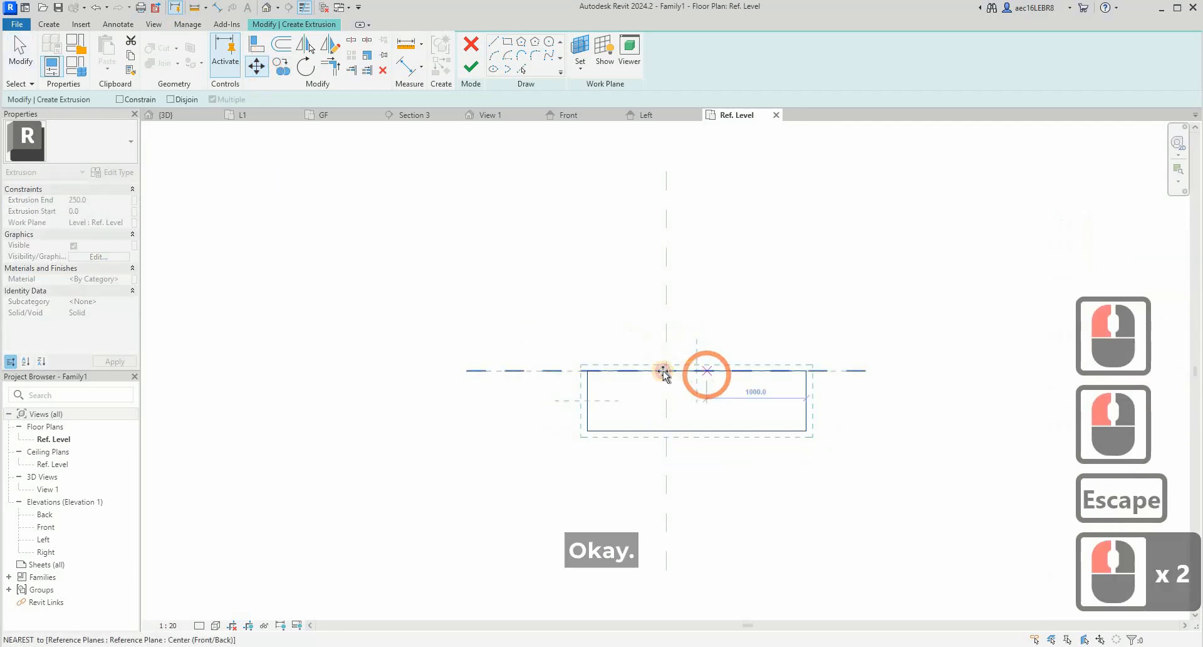
click(673, 371)
key(Escape)
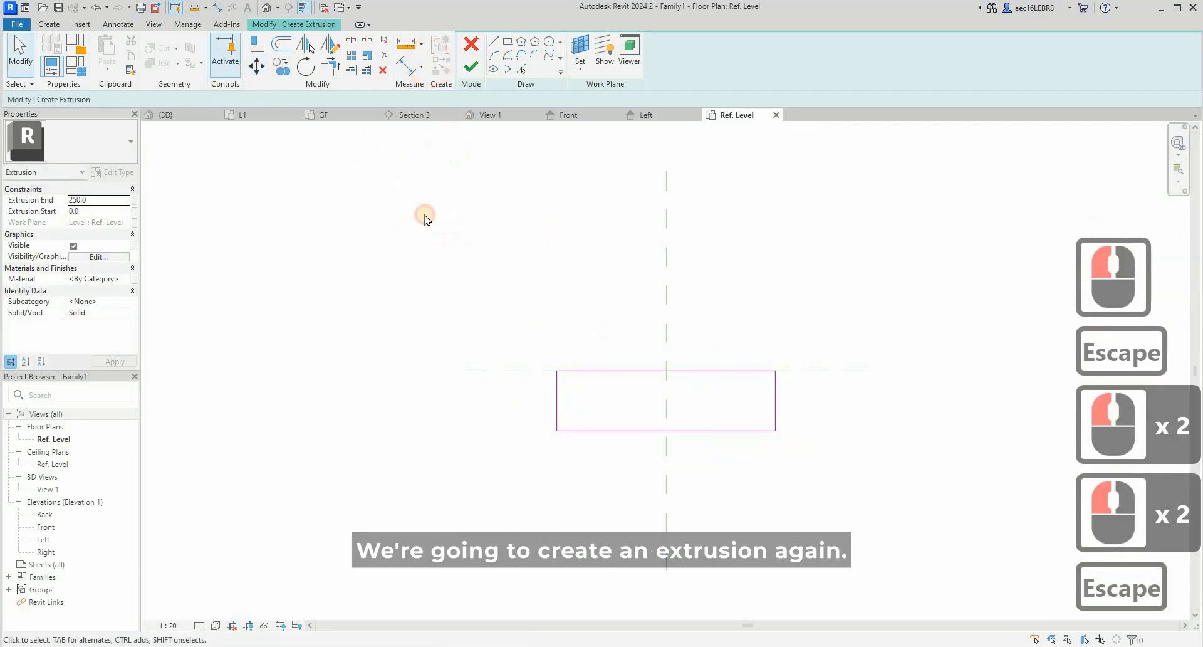
click(471, 67)
click(433, 217)
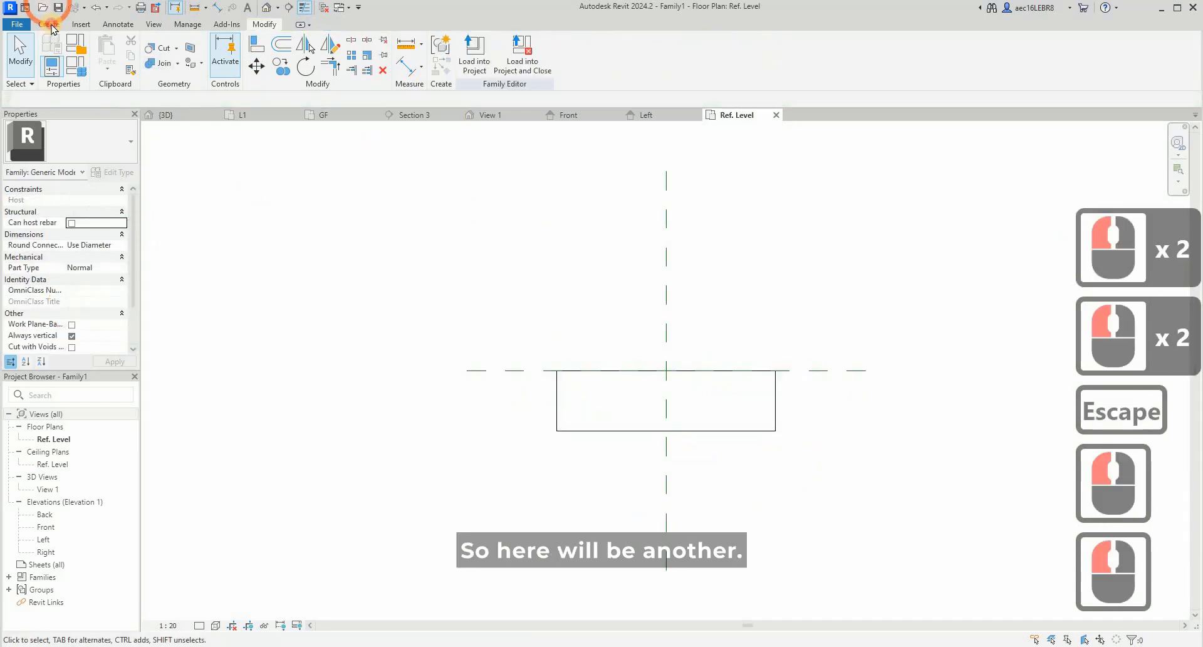
- Start a second extrusion and sketch a 2200 mm wide rectangle over the first one, from its back corner to its opposite side
click(50, 25)
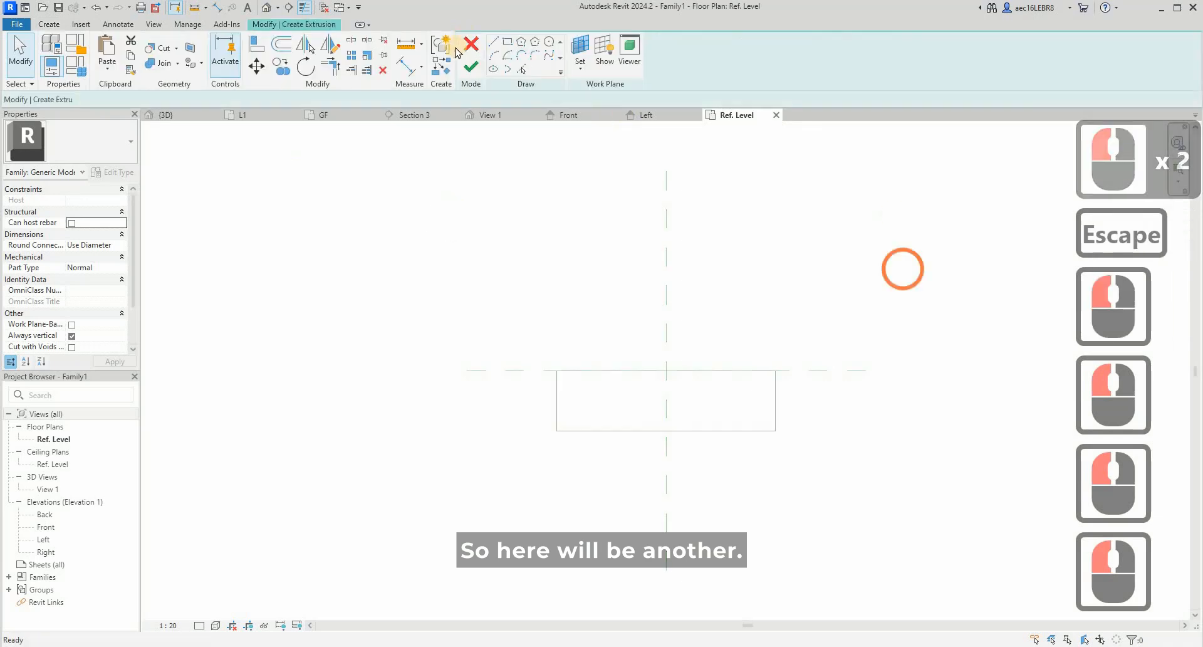
click(557, 370)
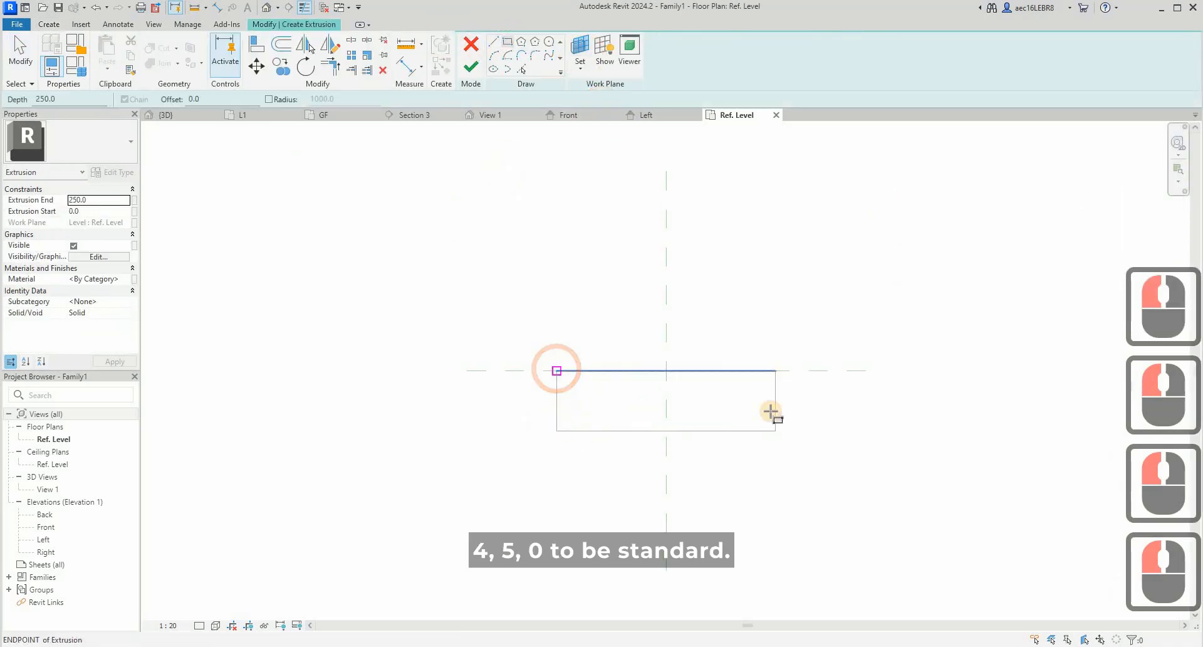
click(774, 408)
click(567, 368)
key(Escape)
key(Escape)
- Set the second rectangle's depth to 450 mm and finish the extrusion
click(587, 408)
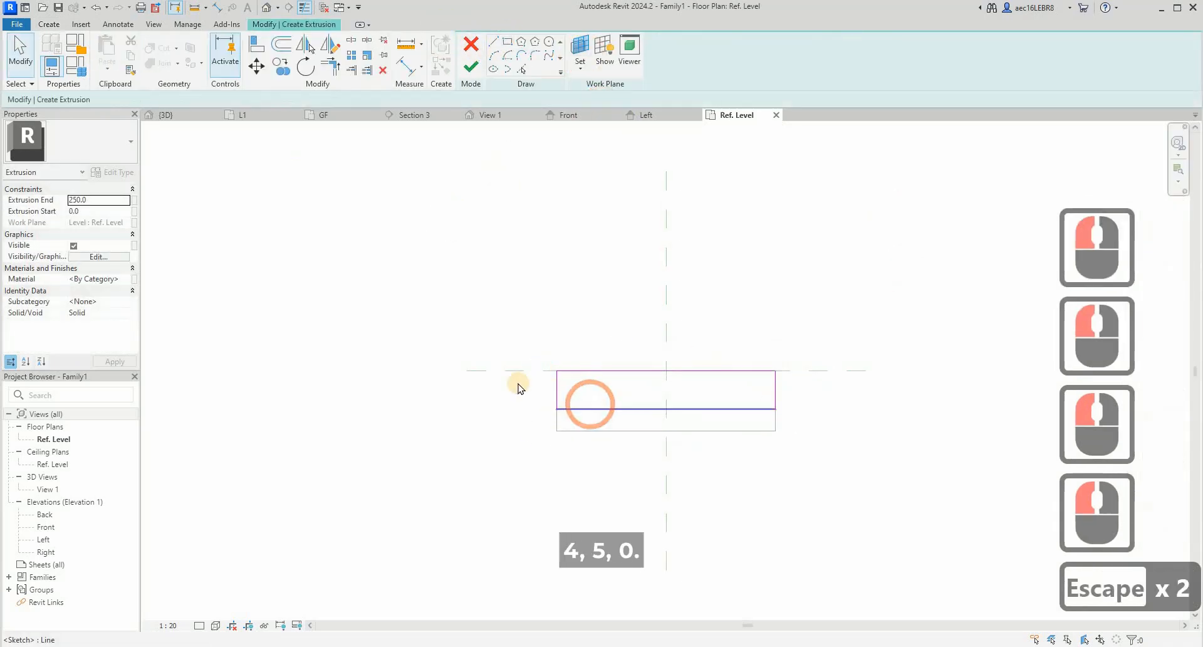
double_click(527, 383)
text(44)
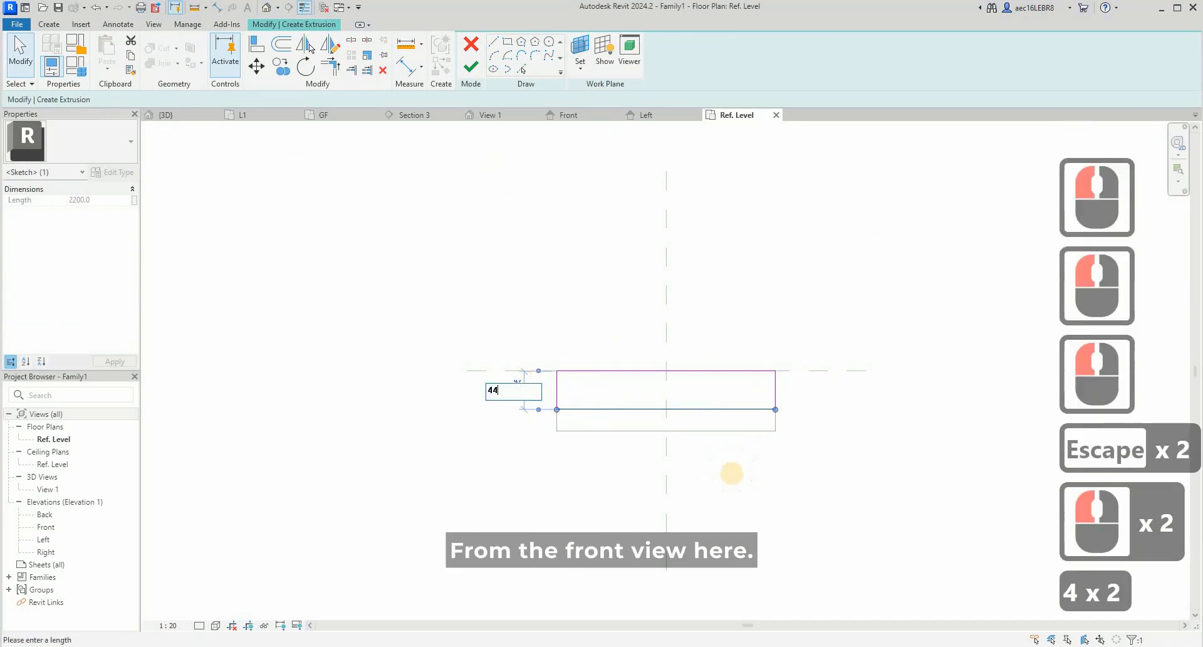
key(BackSpace)
text(50)
key(Return)
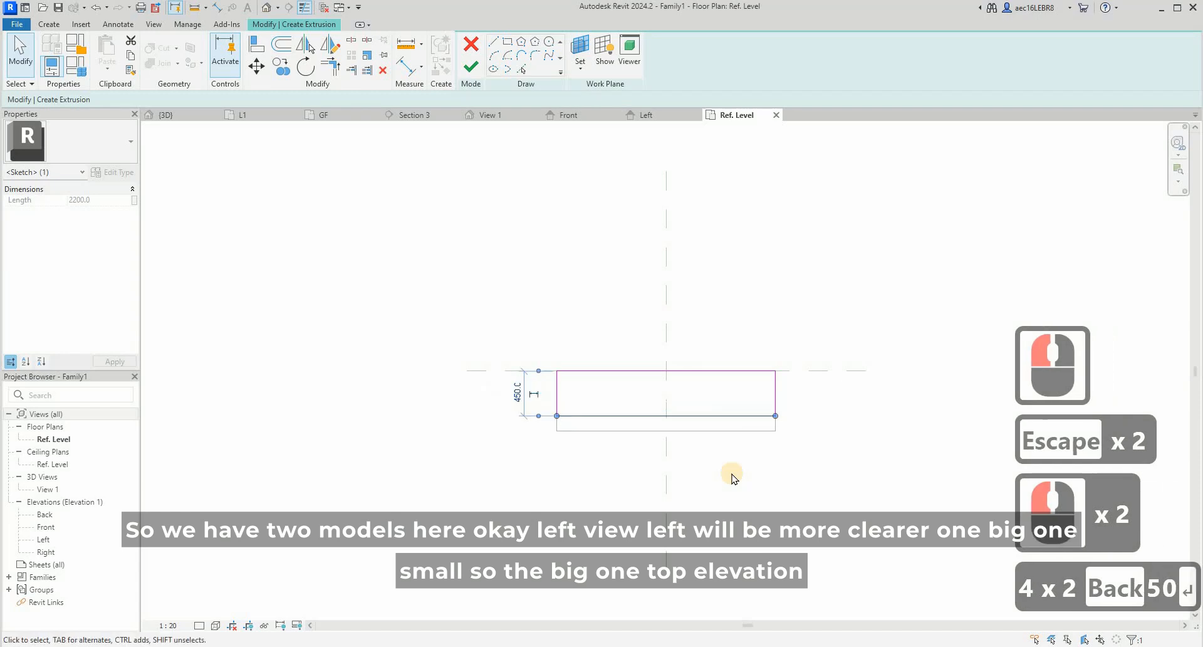
key(Escape)
click(827, 473)
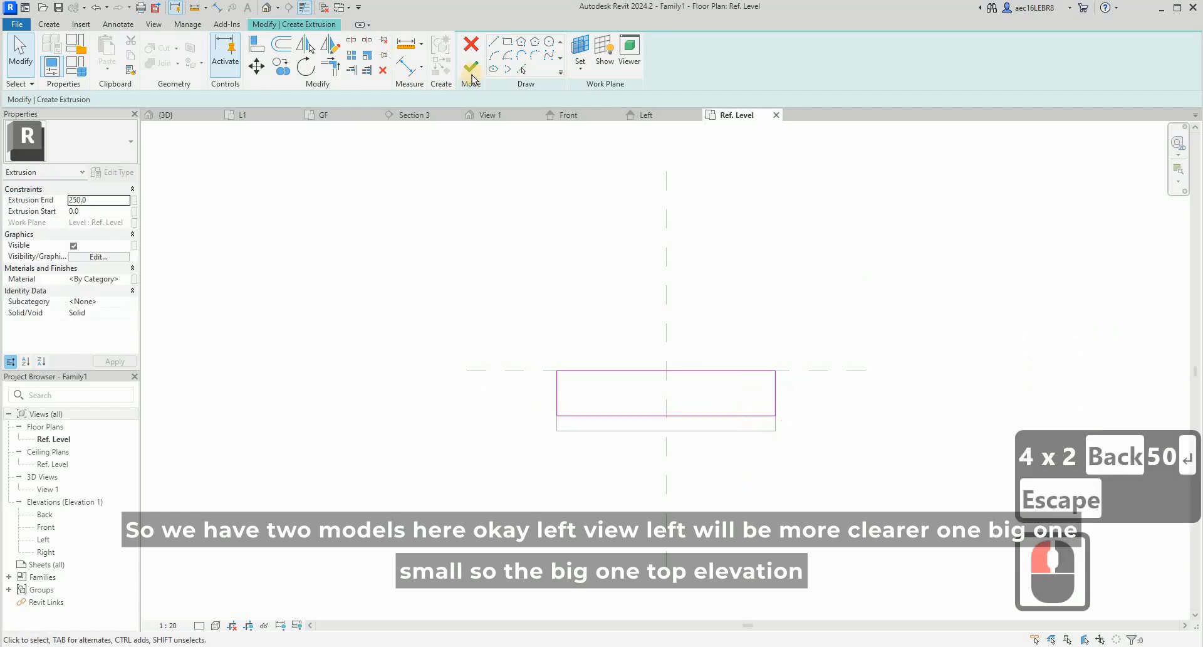
- Examine the two extrusions in the Front elevation and in the Left elevation
double_click(46, 526)
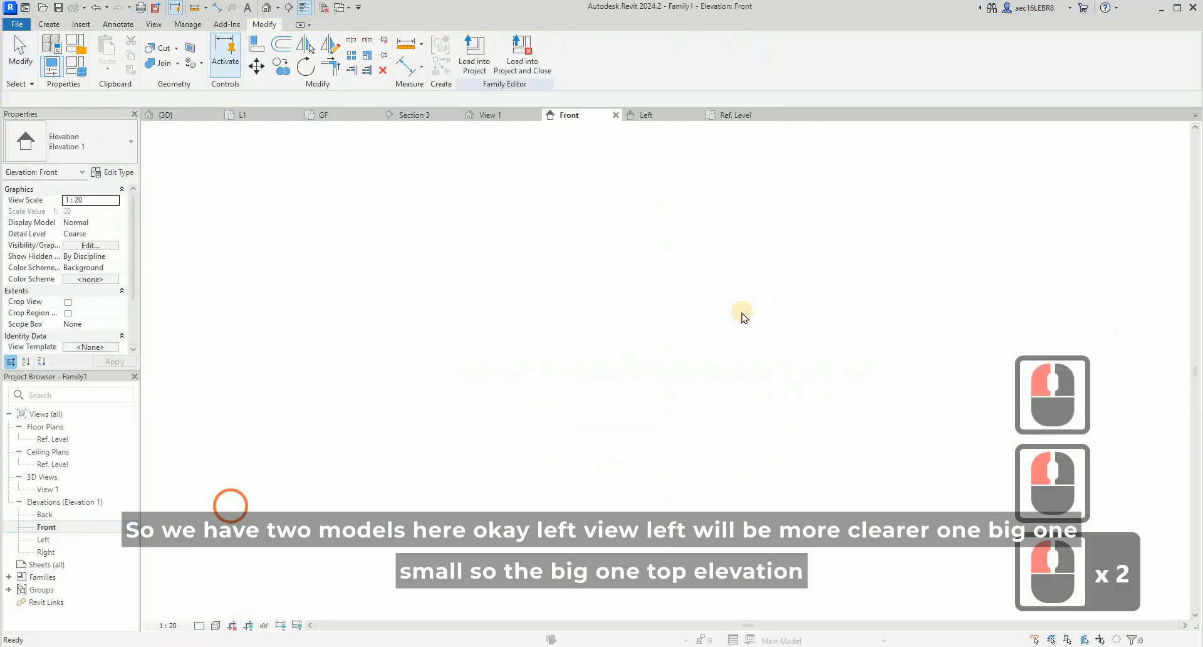
scroll(628, 165, up, 5)
scroll(629, 165, up, 7)
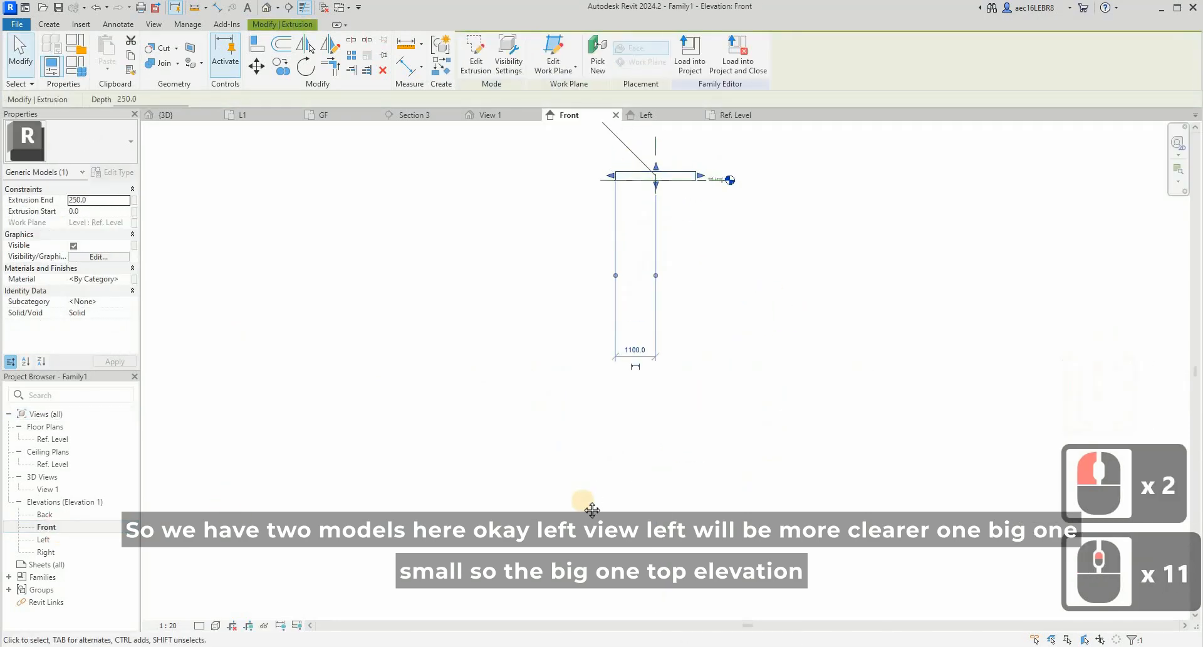
scroll(611, 501, up, 8)
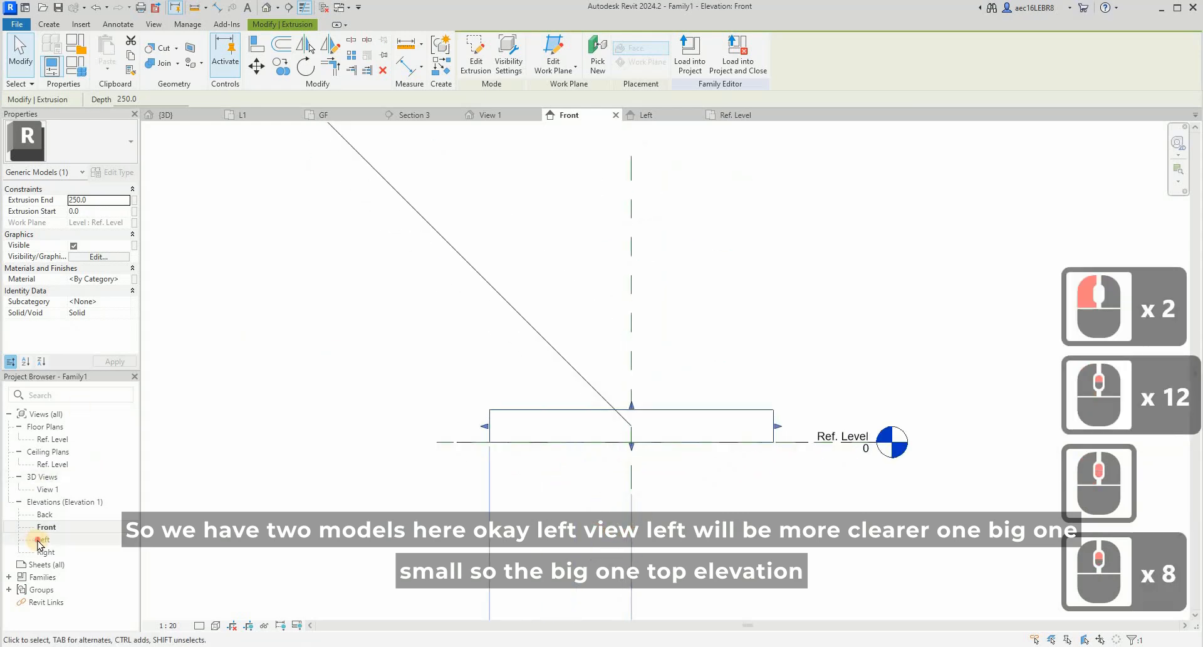
scroll(676, 279, up, 5)
scroll(679, 582, up, 10)
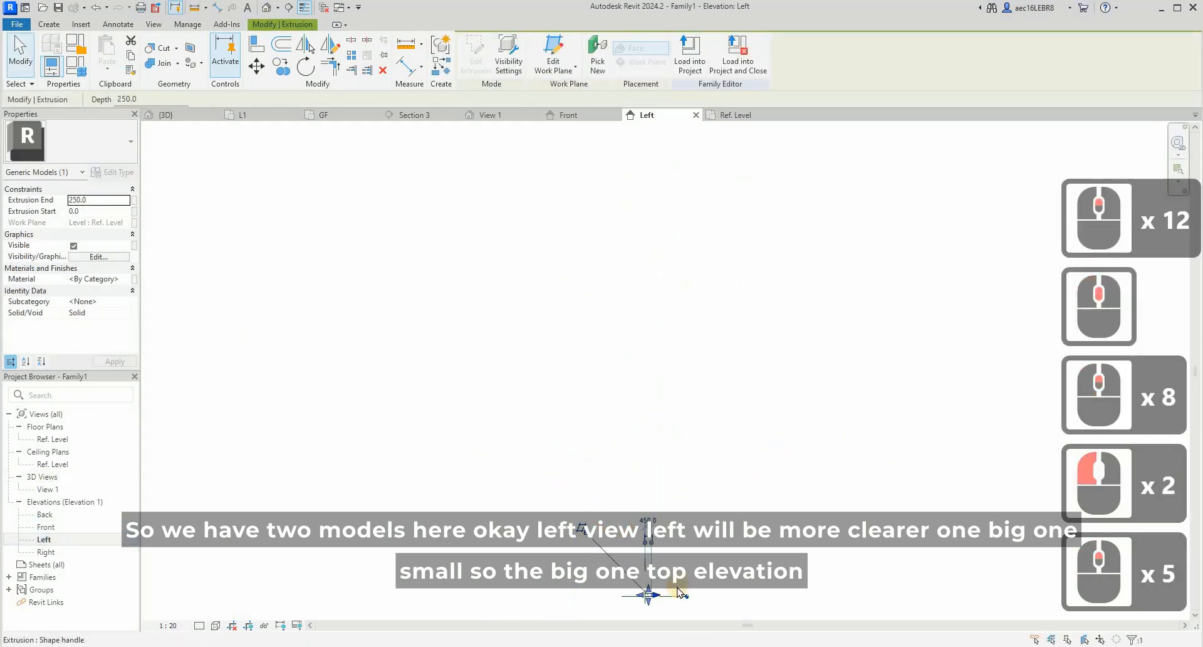
middle_drag(679, 591, 670, 543)
scroll(670, 543, up, 5)
middle_drag(620, 472, 609, 416)
key(Escape)
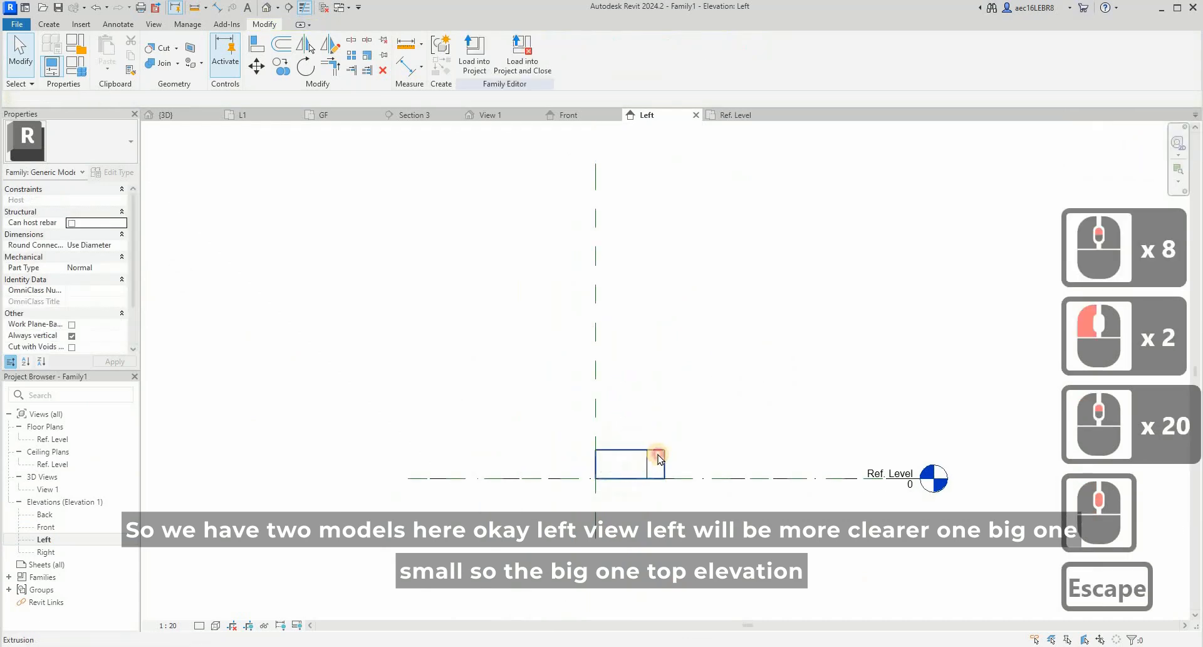
- Set the Extrusion End of the 600 mm deep extrusion to 1250 mm
click(631, 455)
scroll(620, 449, up, 4)
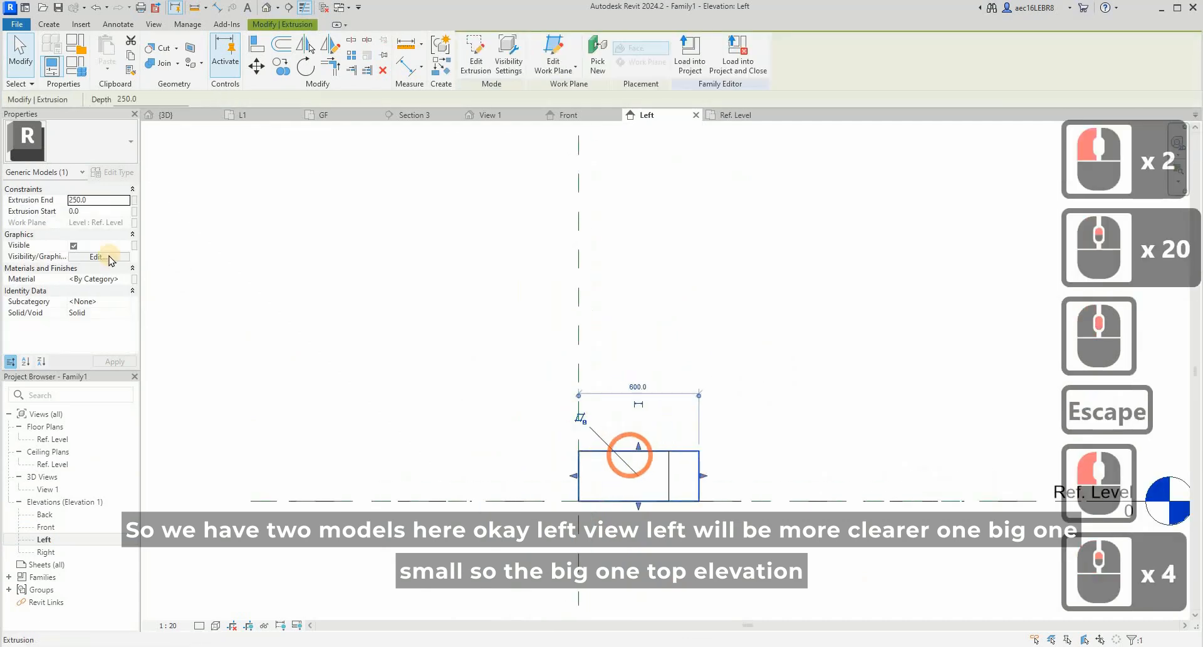
click(108, 202)
text(1250)
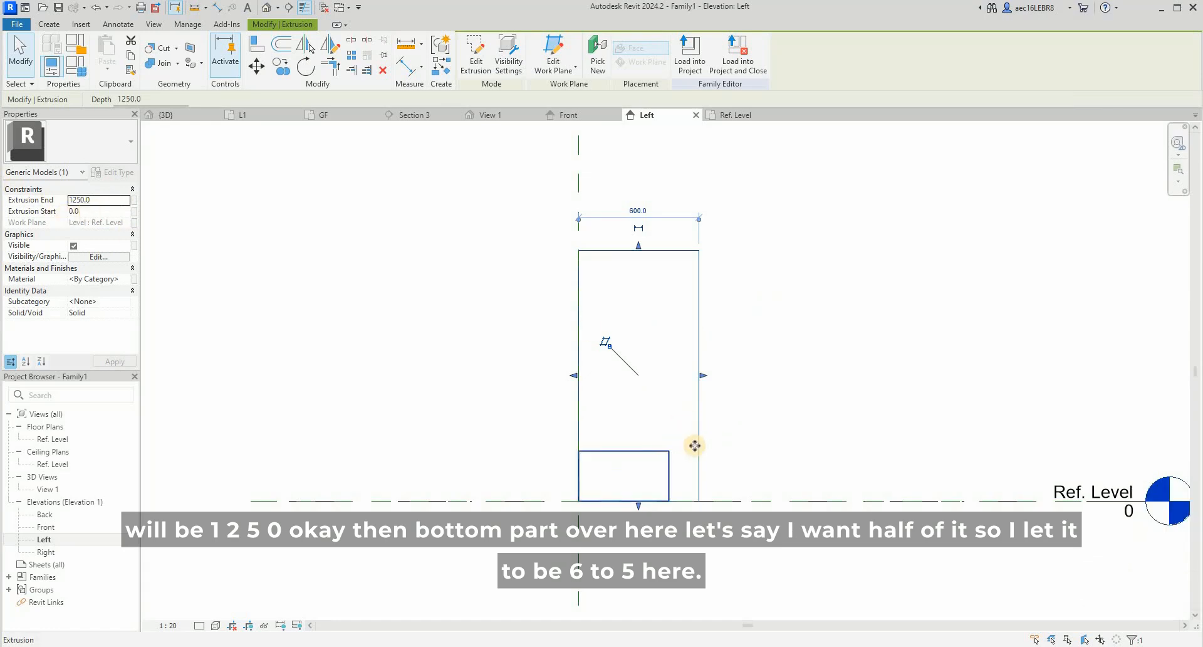
- Set the Extrusion End of the 450 mm deep extrusion to 625 mm
click(656, 453)
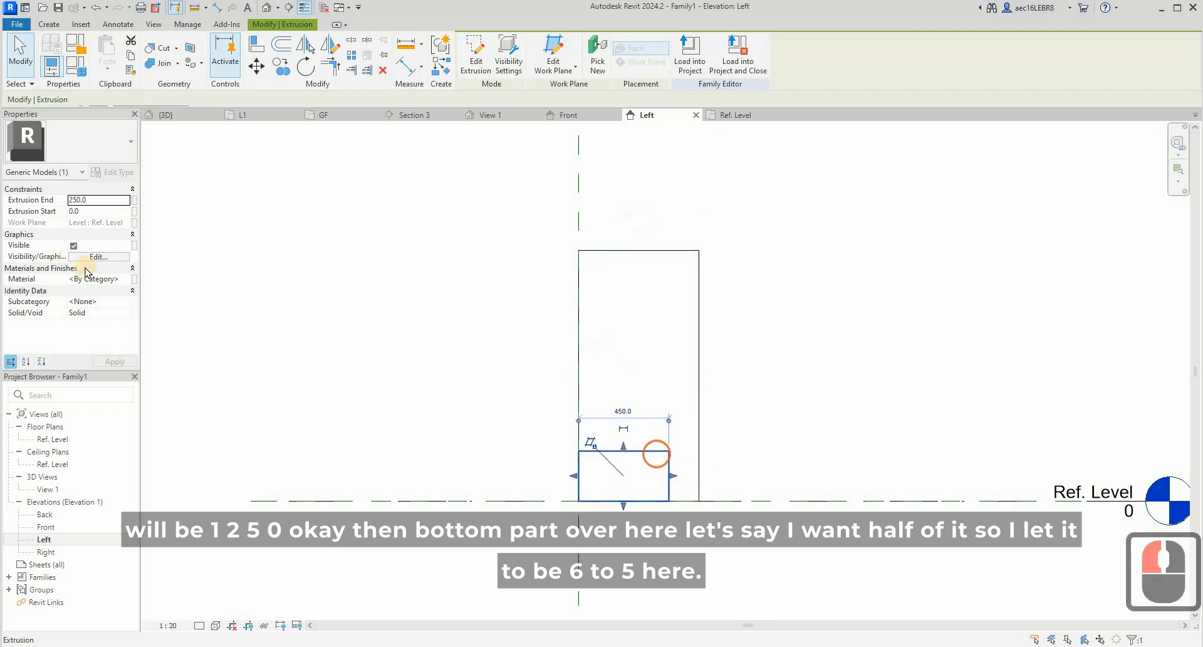
double_click(111, 200)
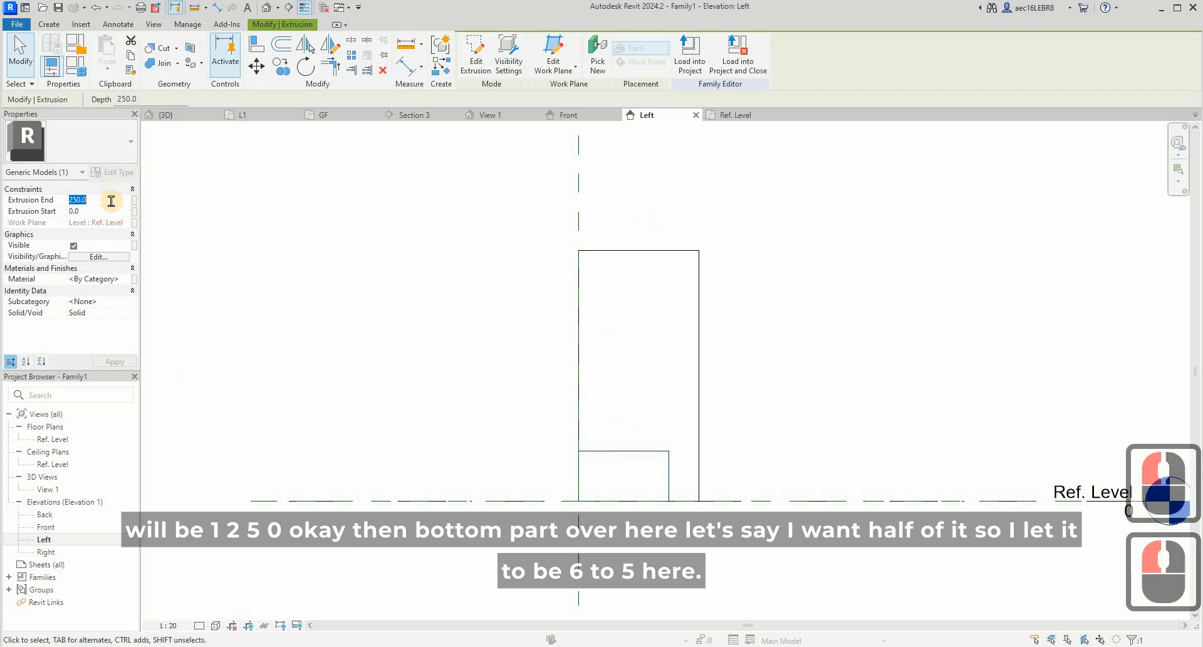
text(625)
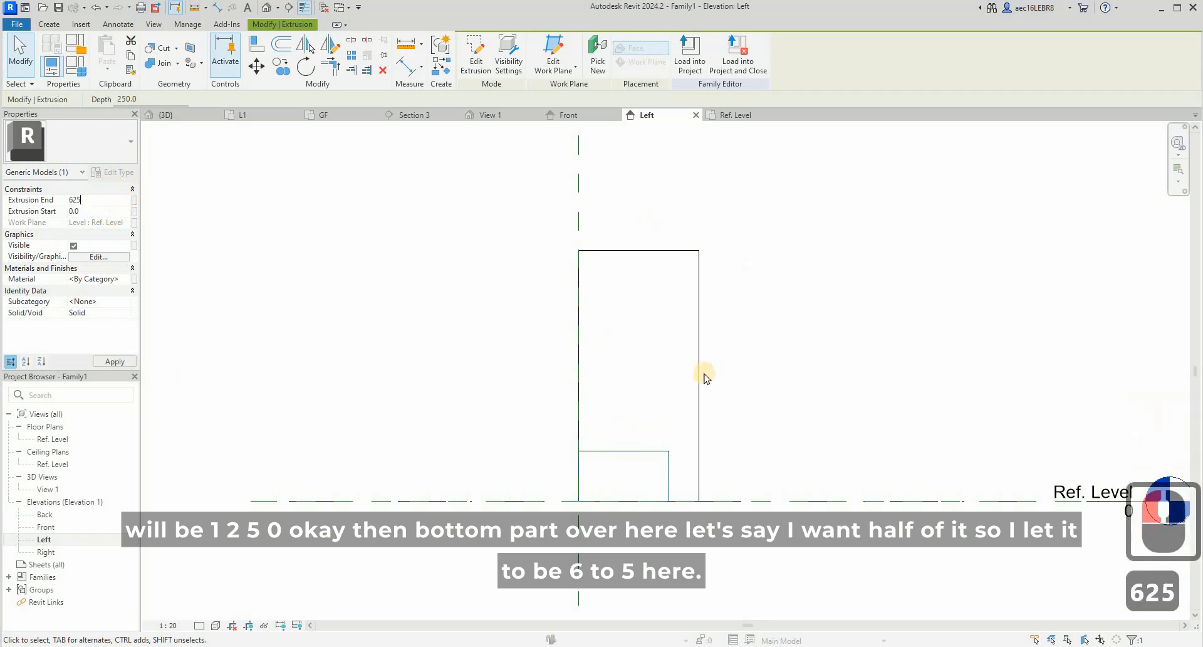
- Raise the bottom face of the 600 mm deep extrusion to the top of the 450 mm deep one
click(644, 500)
drag(638, 505, 648, 376)
click(832, 385)
click(683, 278)
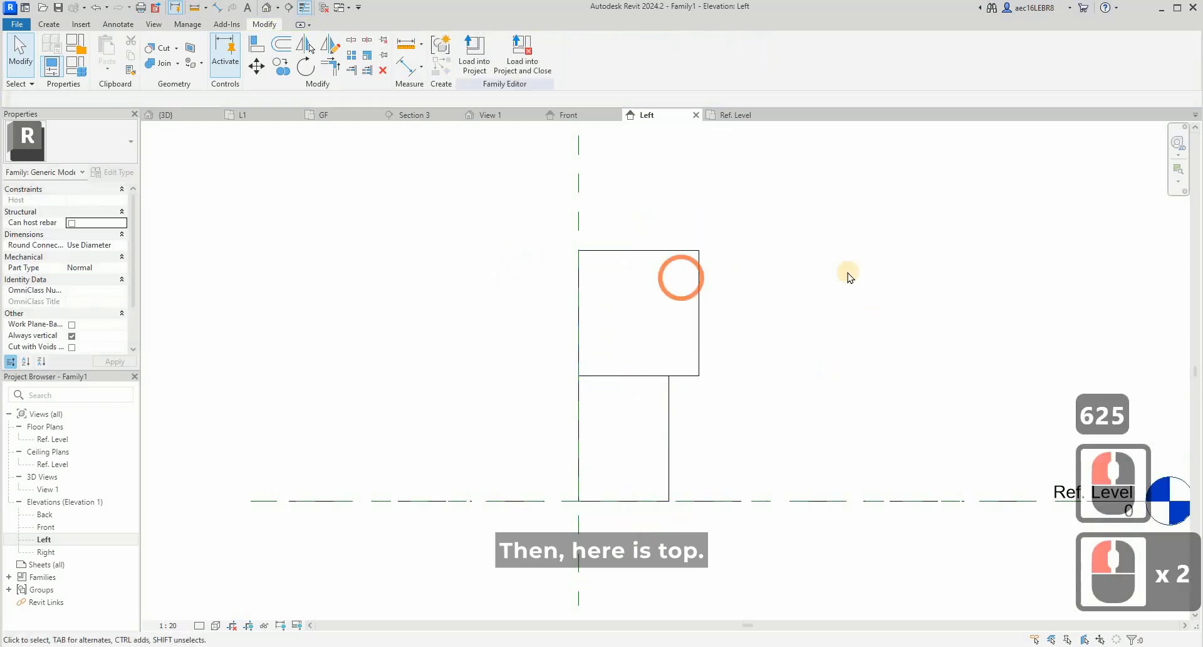
- Open the Front elevation and check the cabinet door layout in the kitchen reference image in the browser
double_click(59, 529)
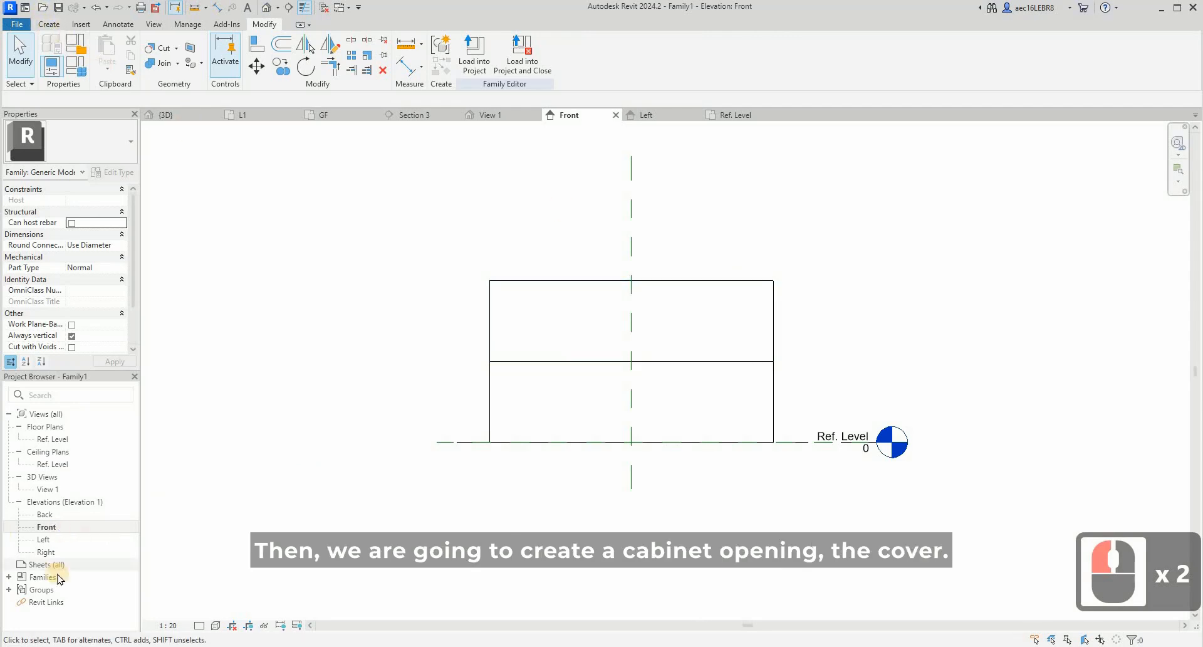
click(48, 25)
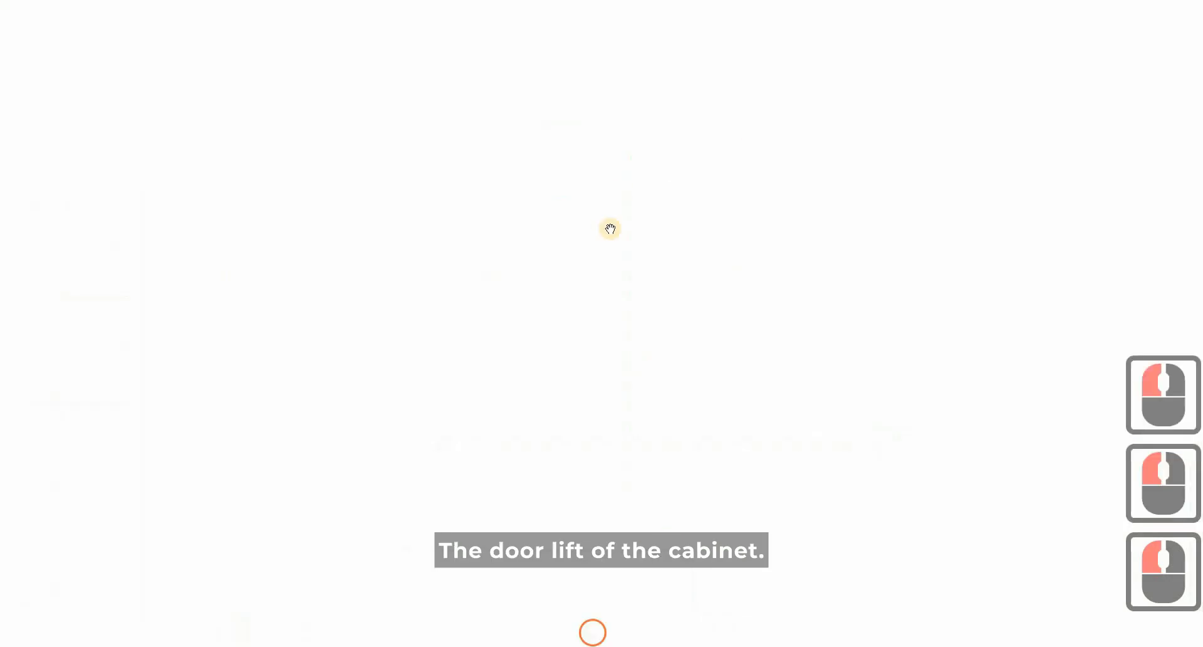
click(609, 229)
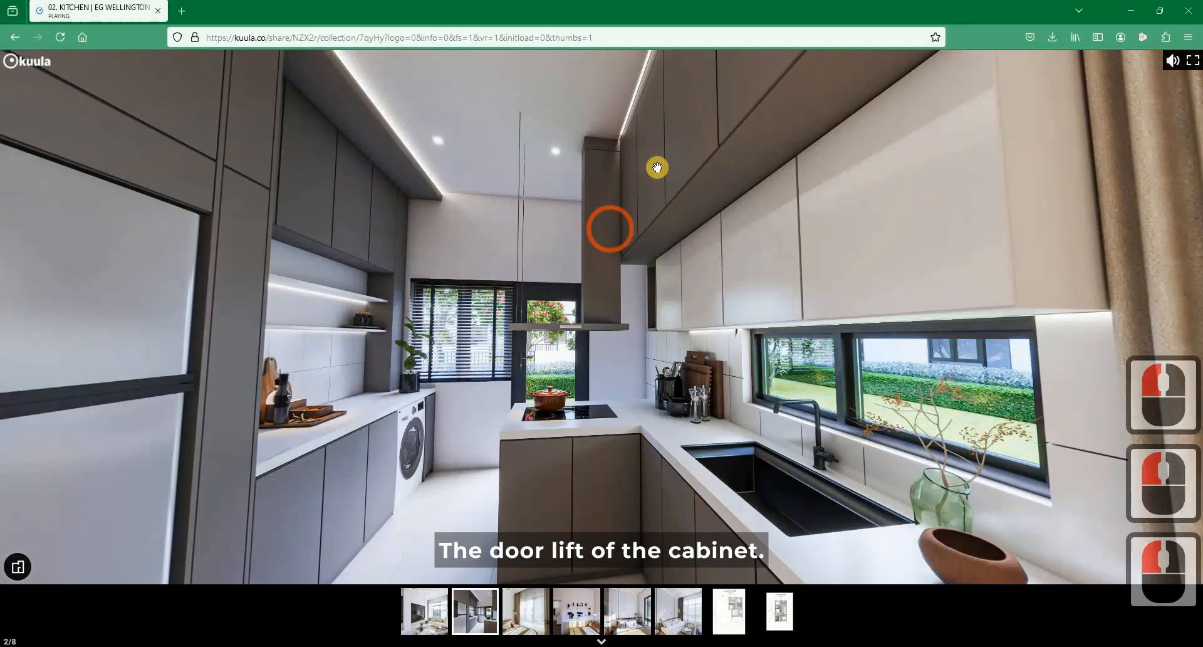
click(1131, 11)
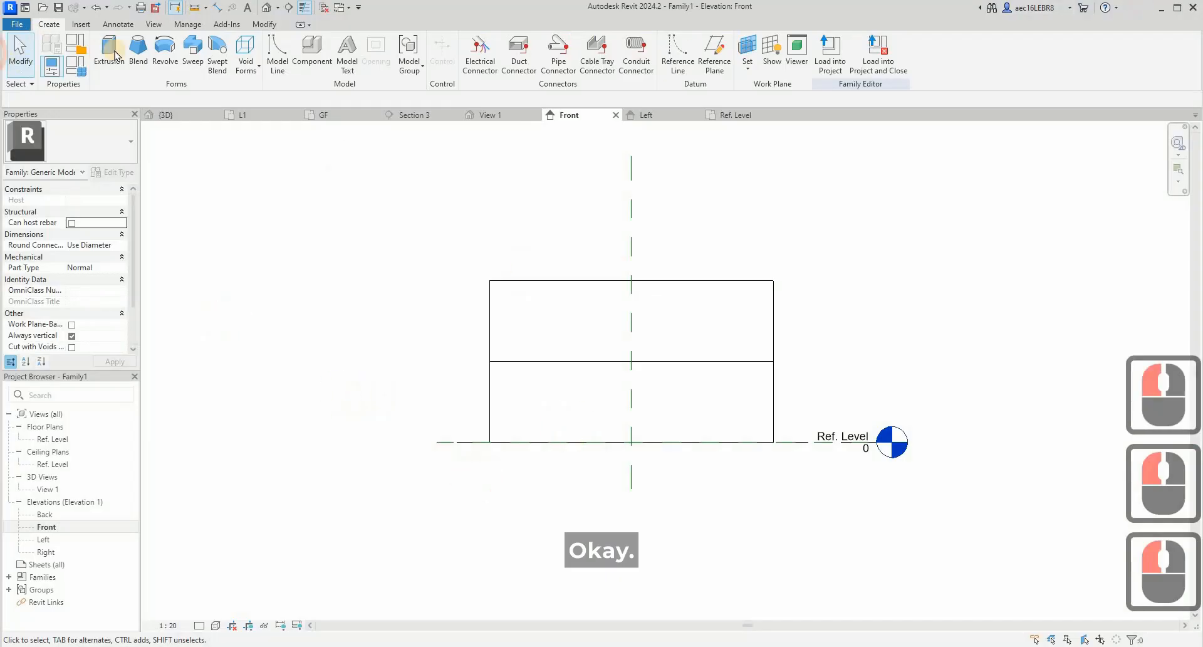
- Start an extrusion and sketch an 1100 x 625 mm rectangle from the upper cabinet's top-left corner to its bottom edge's midpoint
click(115, 56)
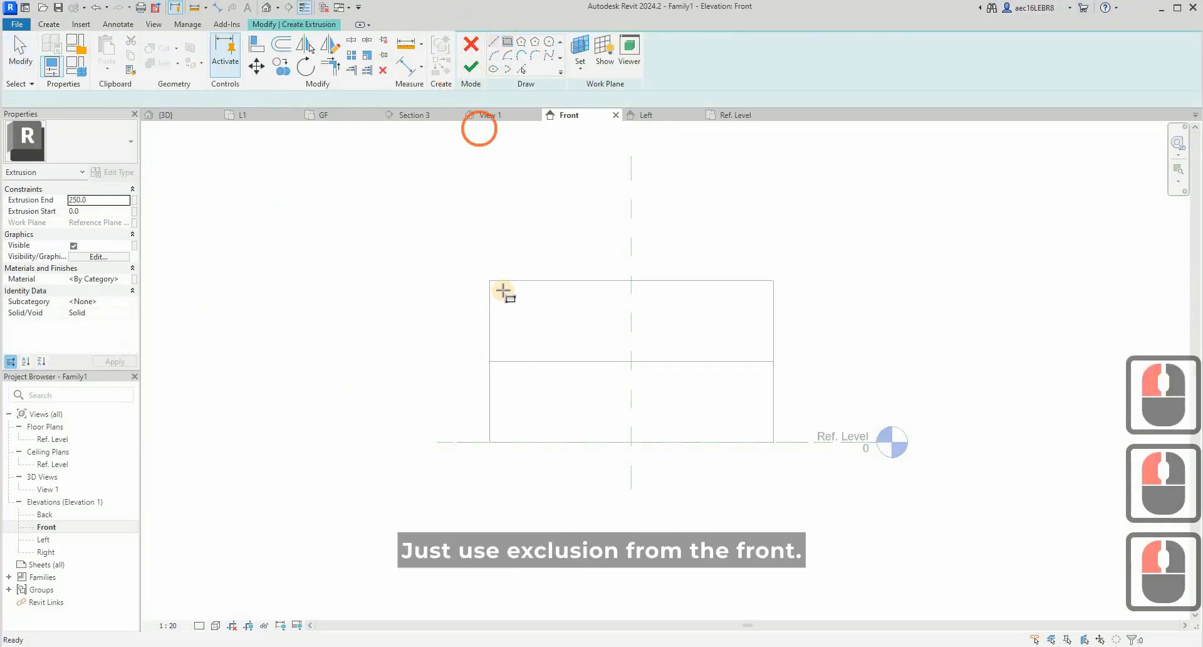
click(503, 290)
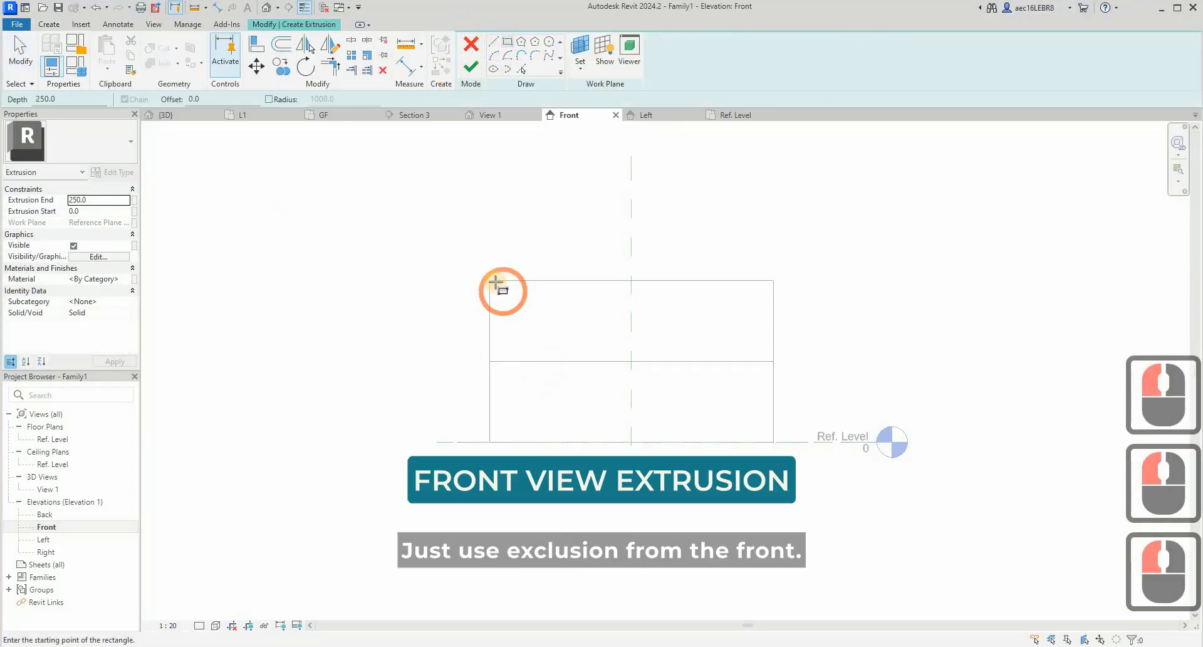
click(563, 361)
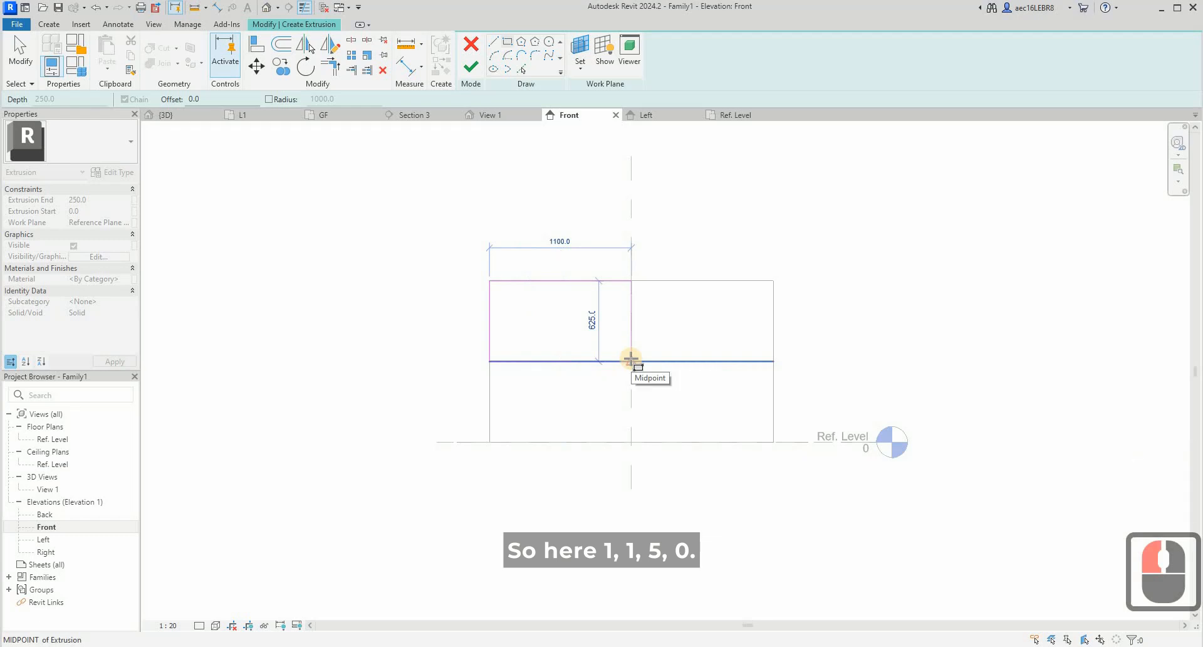
click(638, 321)
key(Escape)
key(Escape)
- Set the rectangle's width to 550 mm by repositioning its right edge
click(629, 304)
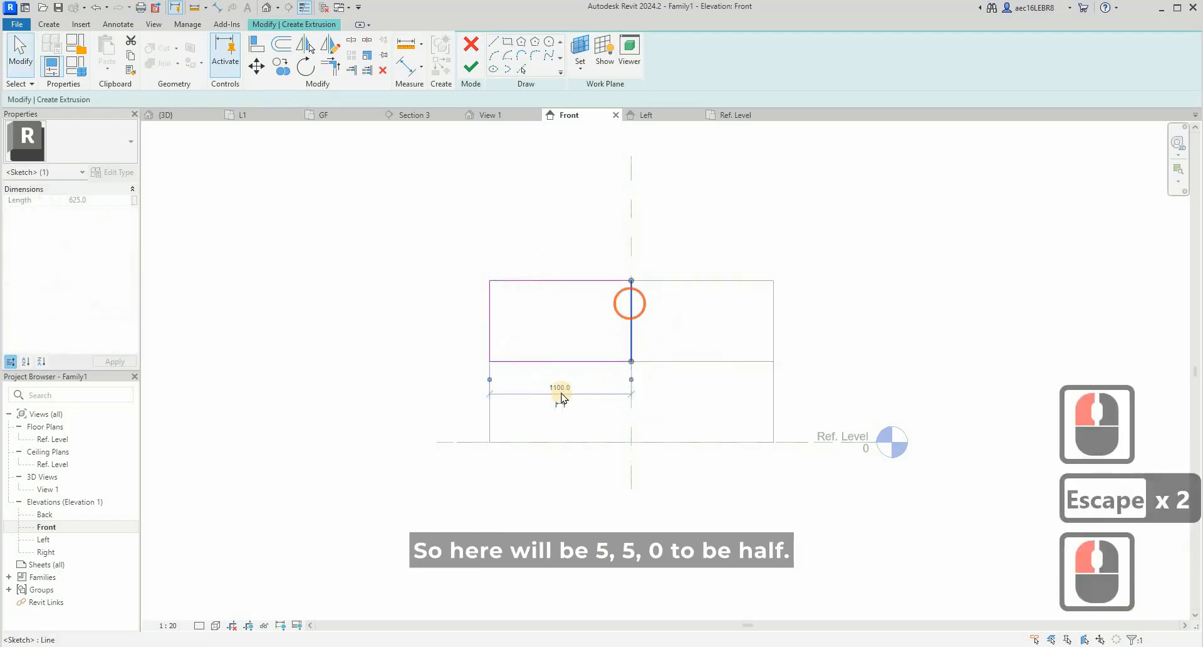
click(560, 389)
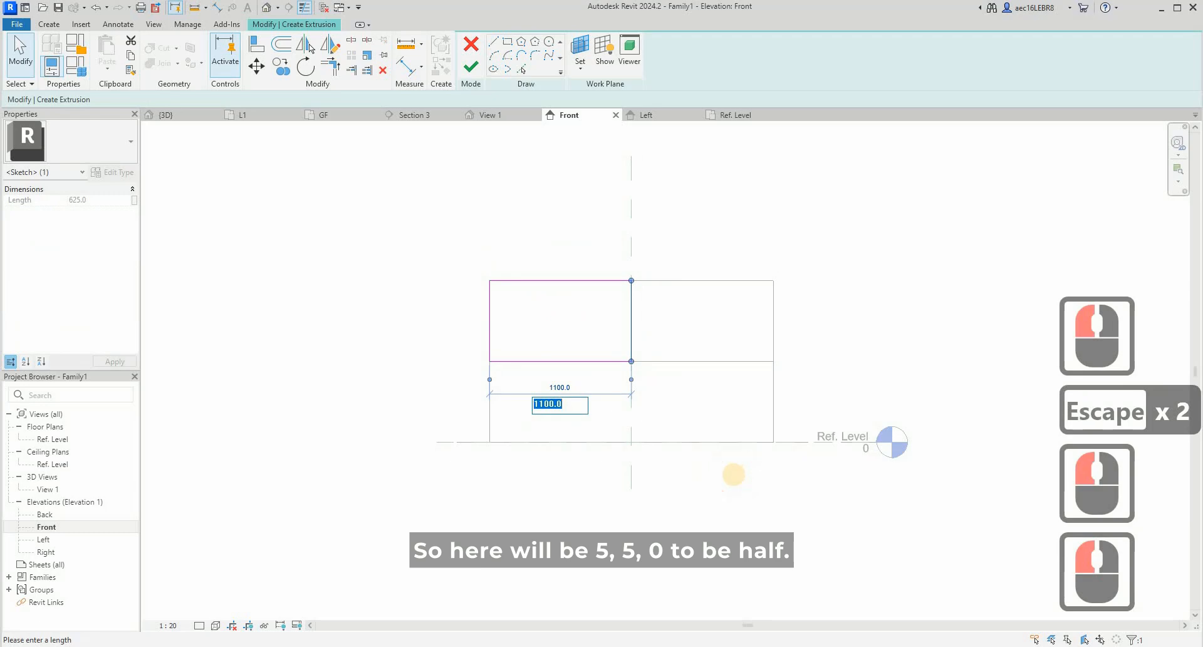
text(550)
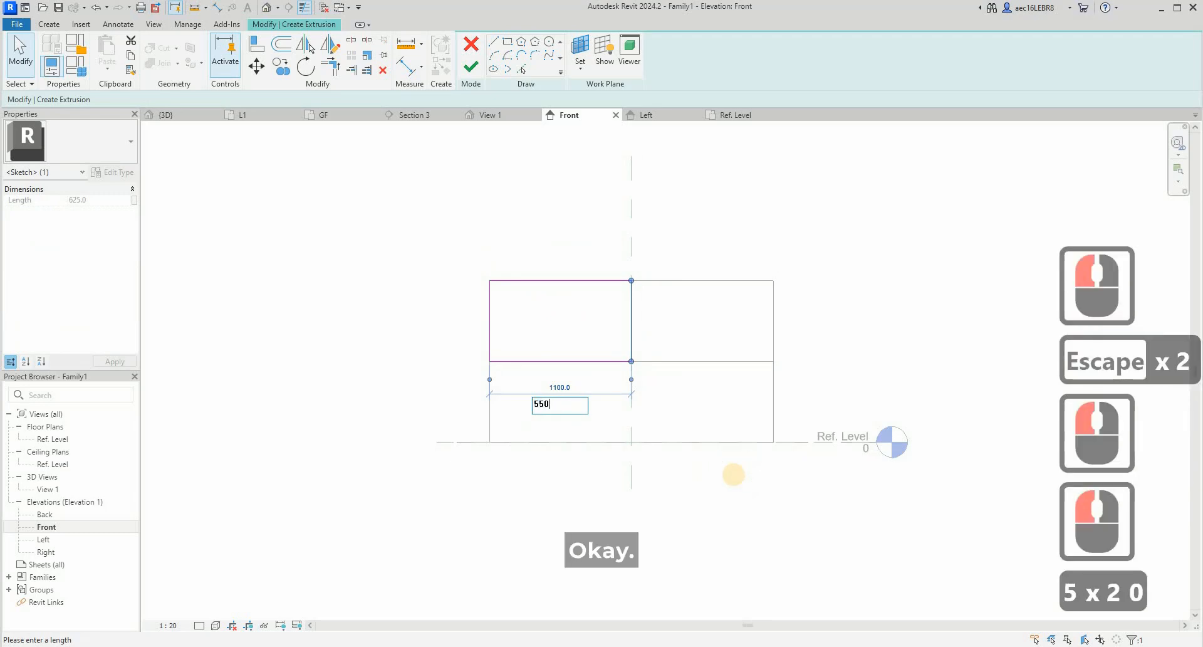
key(Return)
key(Escape)
key(Escape)
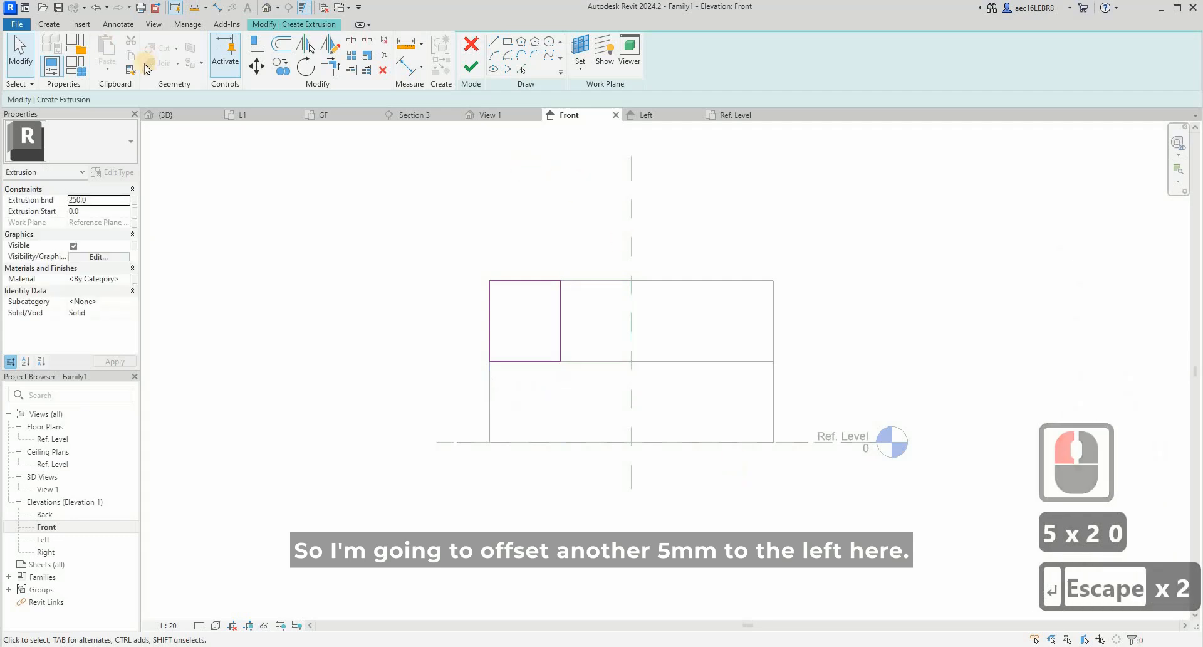
- Offset the rectangle's right edge 5 mm inward without keeping a copy of the original line
click(283, 50)
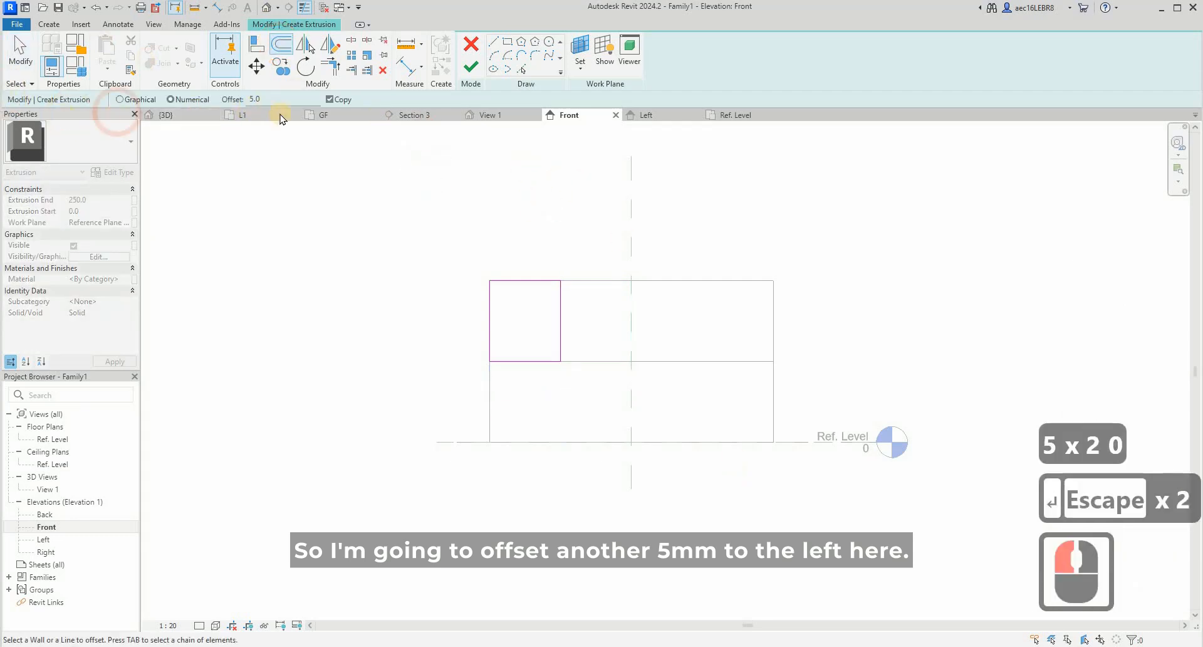
scroll(555, 339, up, 9)
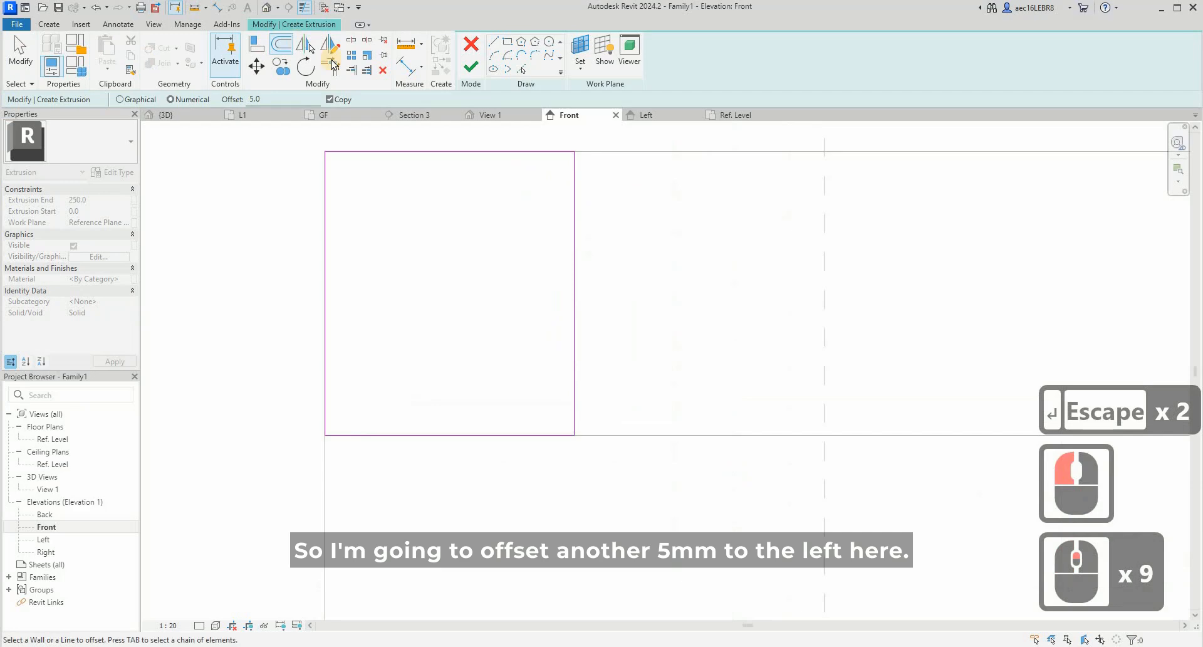
click(591, 213)
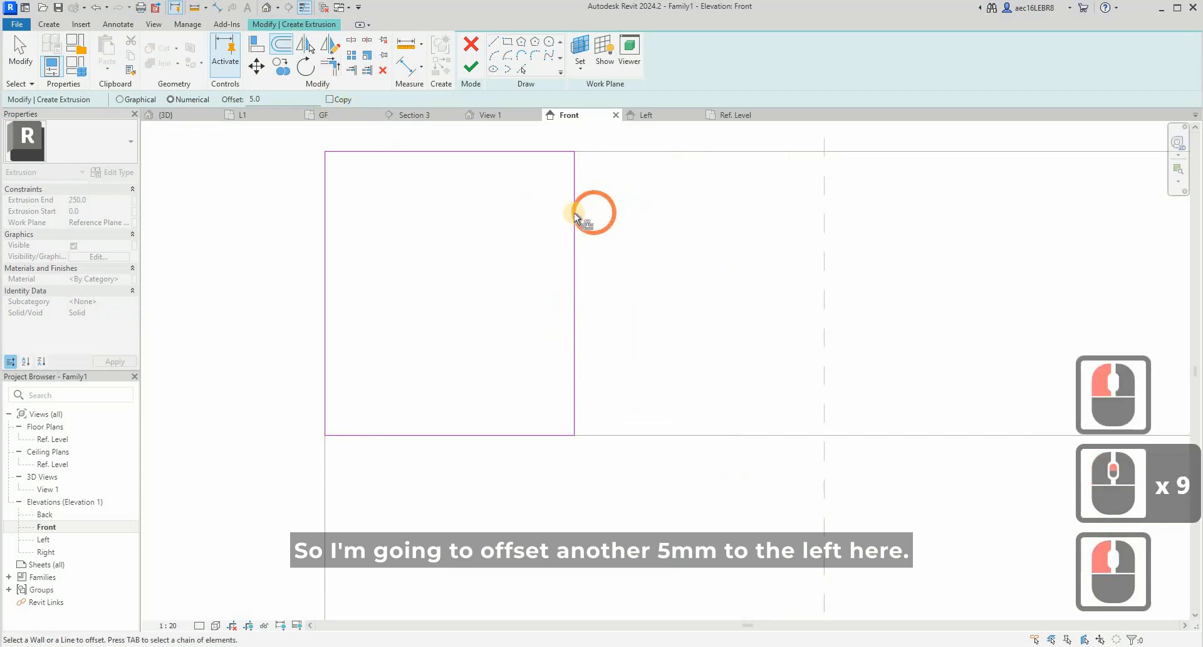
click(573, 212)
key(Escape)
key(Escape)
scroll(555, 347, down, 2)
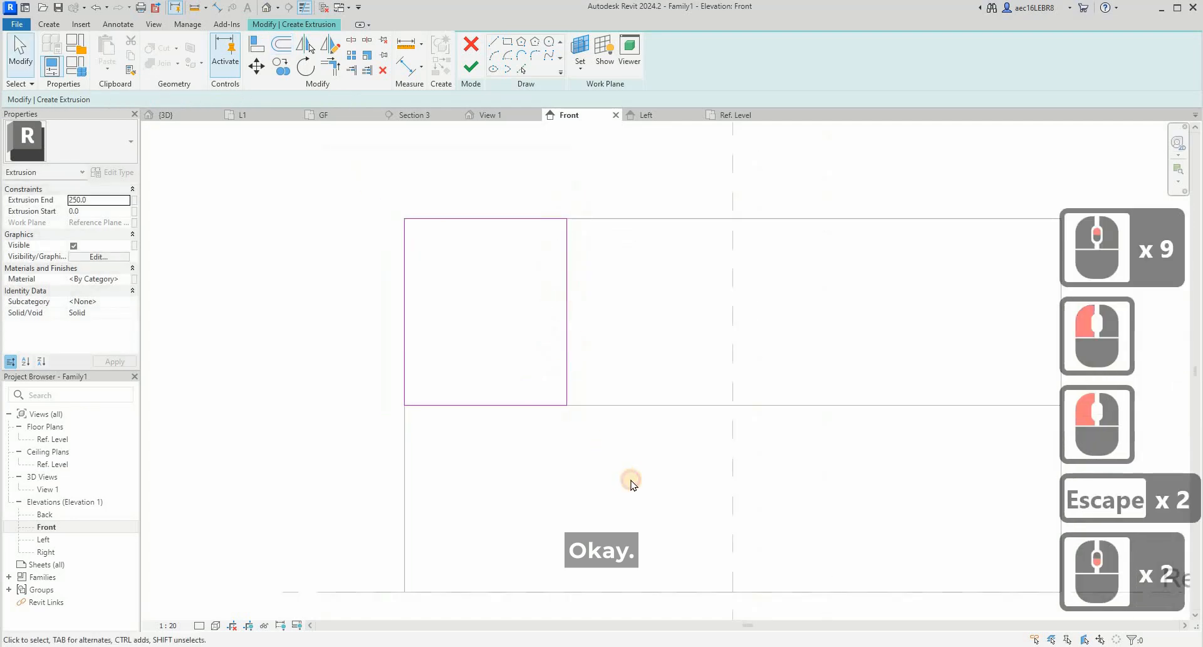
- Copy the door rectangle to the right so that the copy's right edge meets the centre reference plane
drag(357, 175, 626, 464)
click(575, 222)
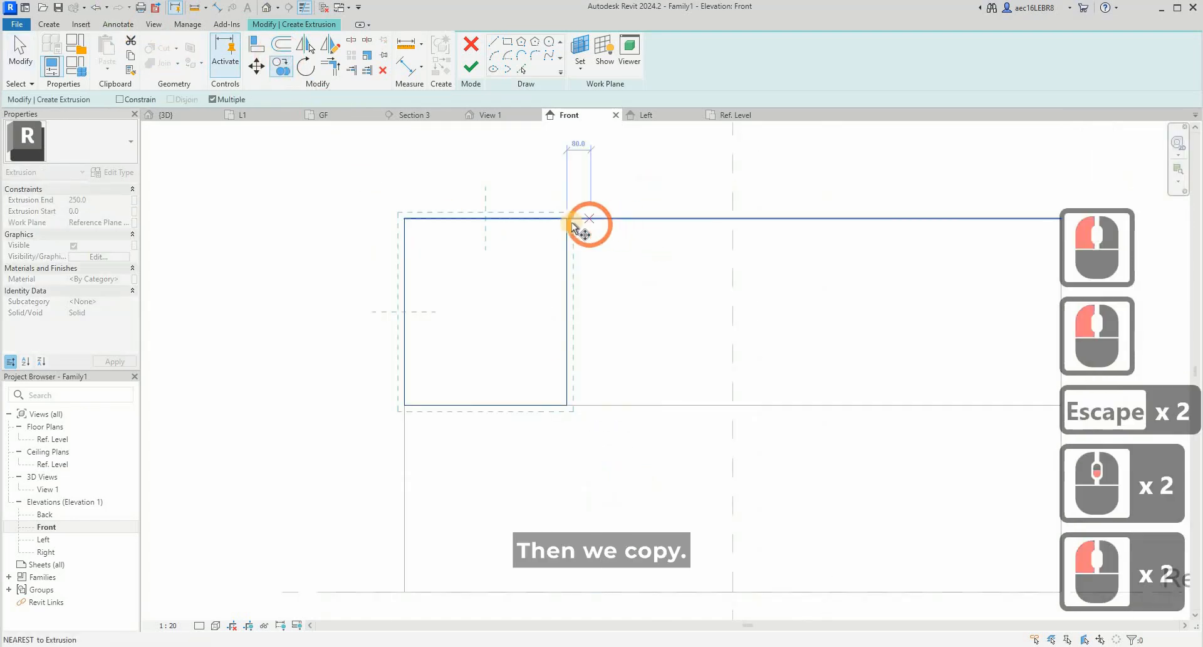
click(738, 220)
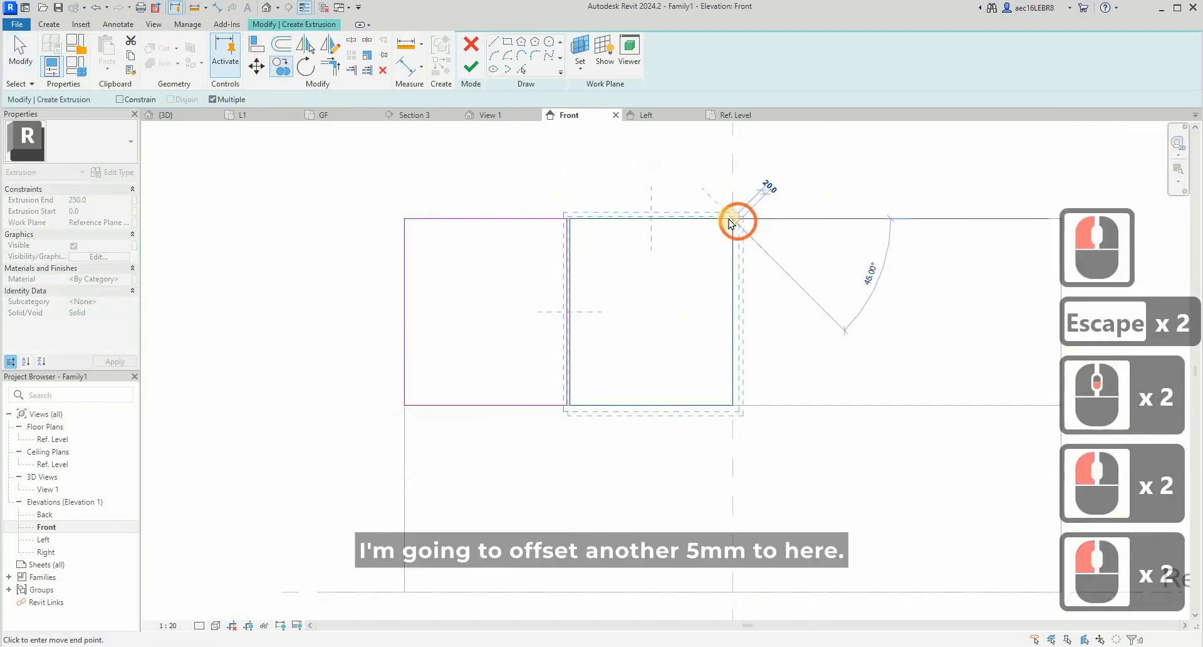
key(Escape)
- Offset the second door rectangle's right edge 5 mm inward from the centre reference plane, without copying
key(Escape)
scroll(597, 216, up, 2)
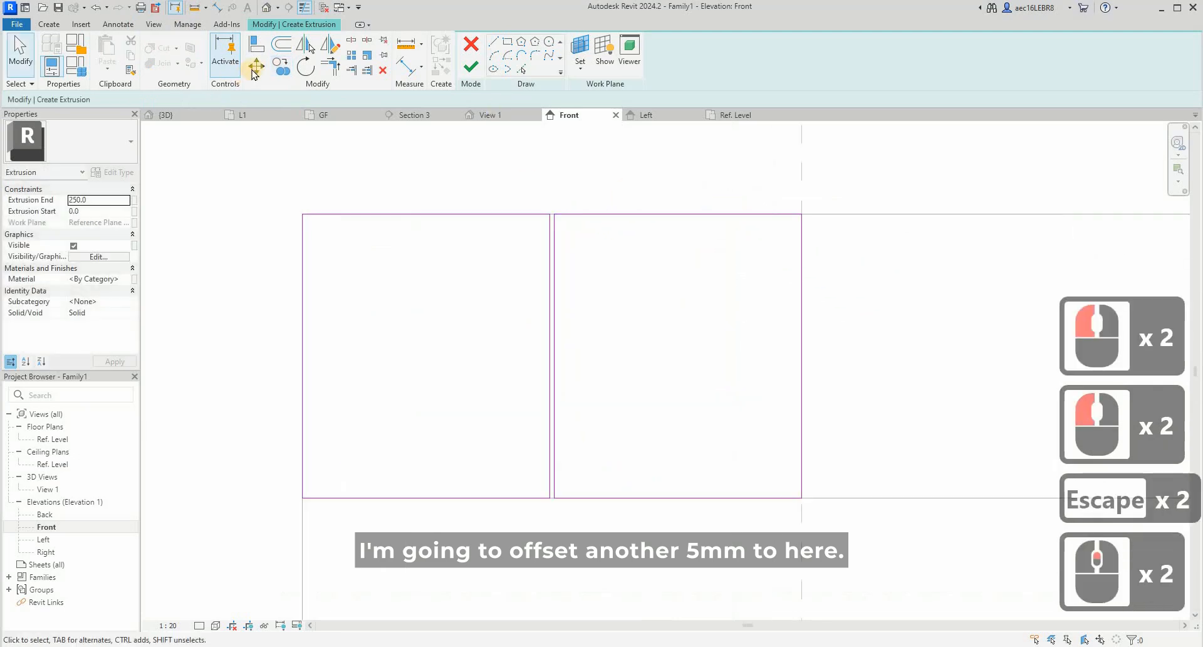
click(813, 201)
key(Escape)
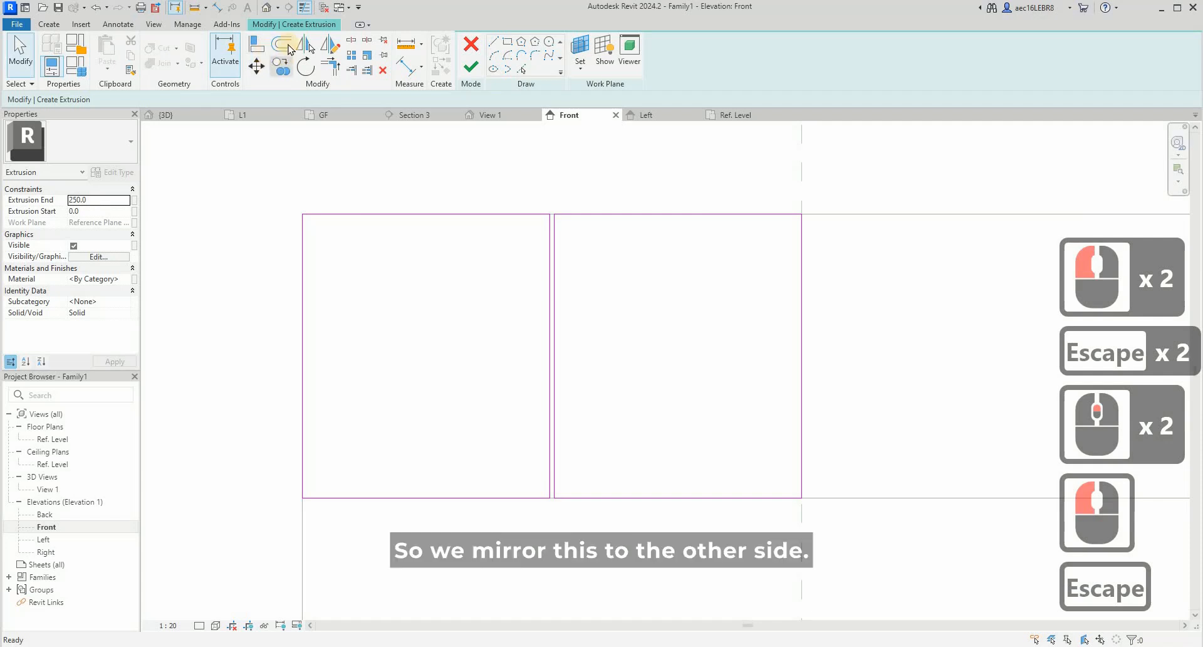
click(282, 44)
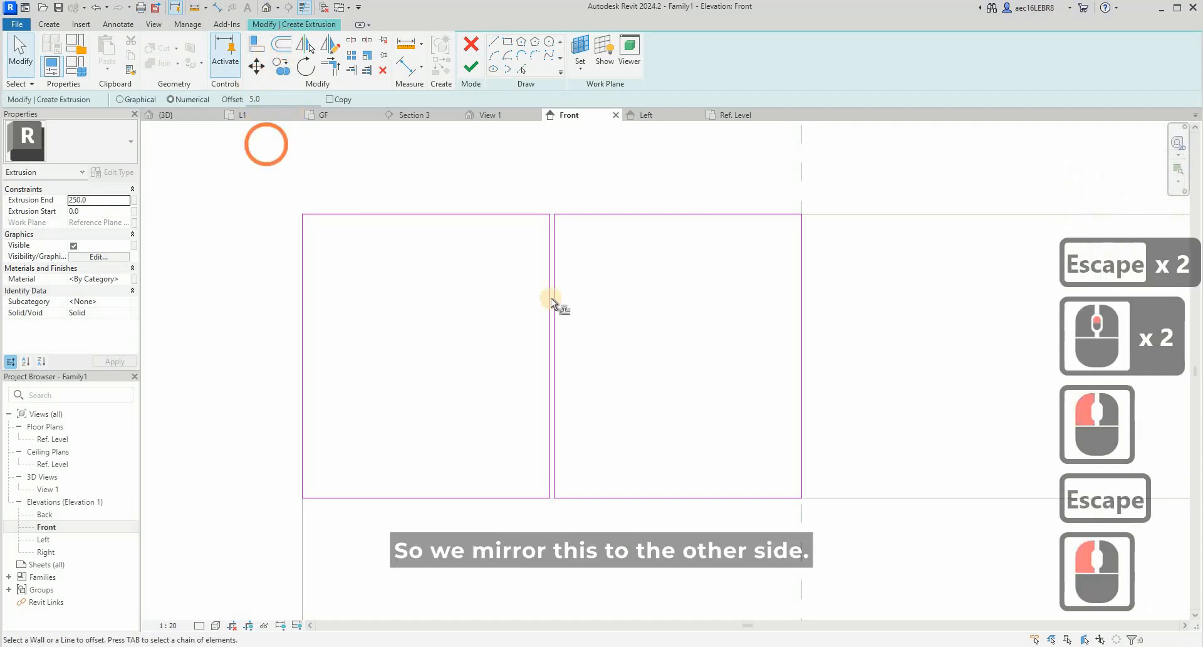
click(806, 322)
key(Escape)
key(Escape)
scroll(486, 335, down, 3)
key(Escape)
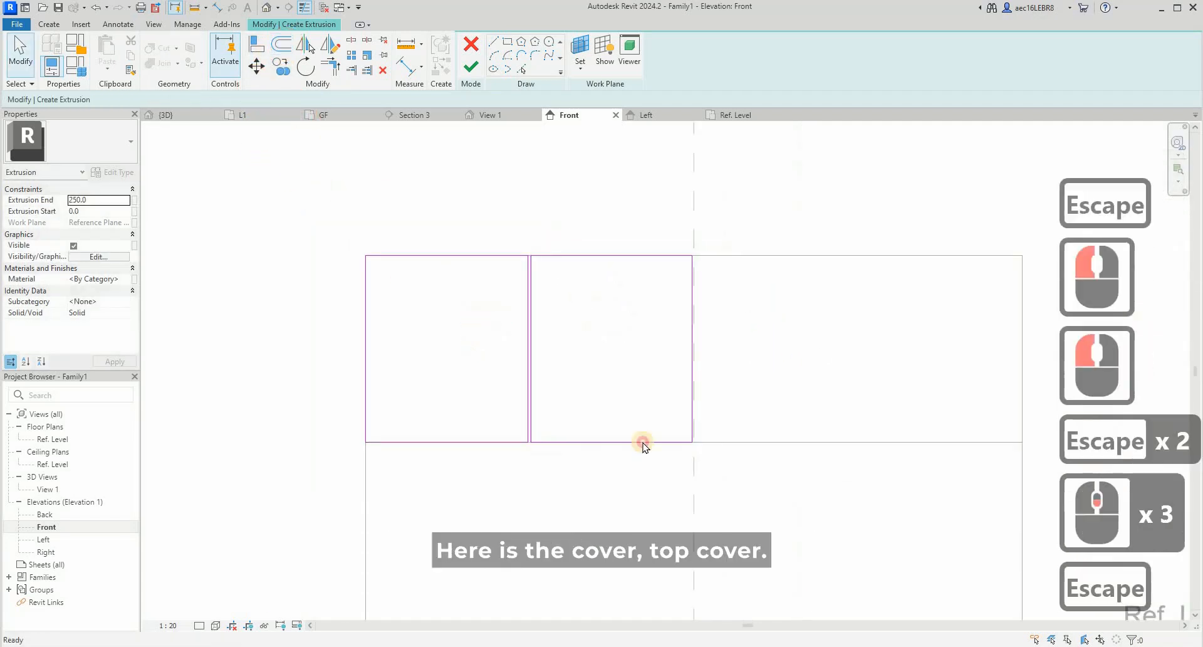
- Mirror both door rectangles about the centre reference plane onto the other half of the upper cabinet
mouse_move(295, 178)
mouse_down()
mouse_move(517, 354)
mouse_move(720, 467)
mouse_up()
click(312, 46)
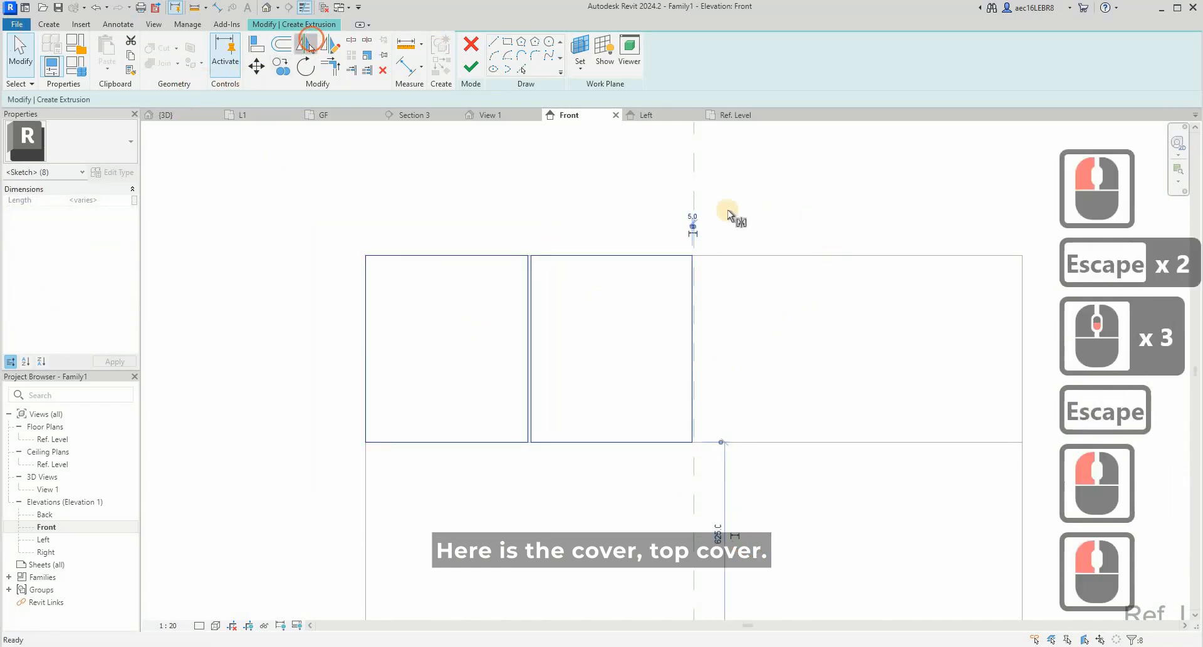
click(694, 208)
key(Escape)
scroll(395, 270, down, 3)
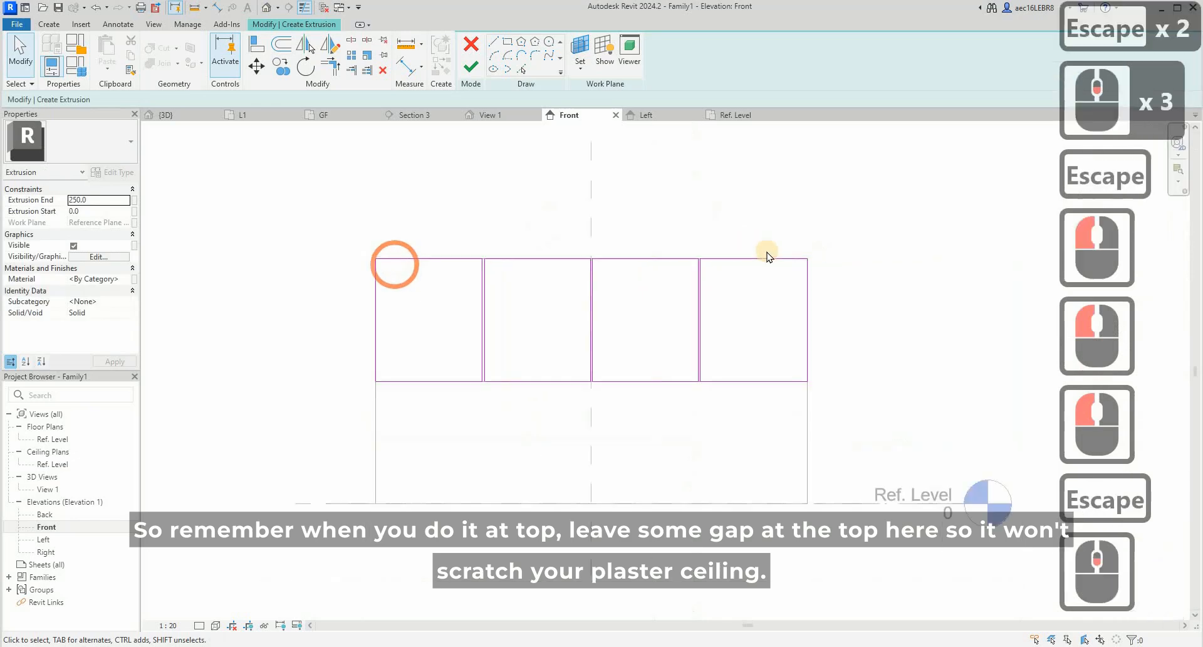
key(Escape)
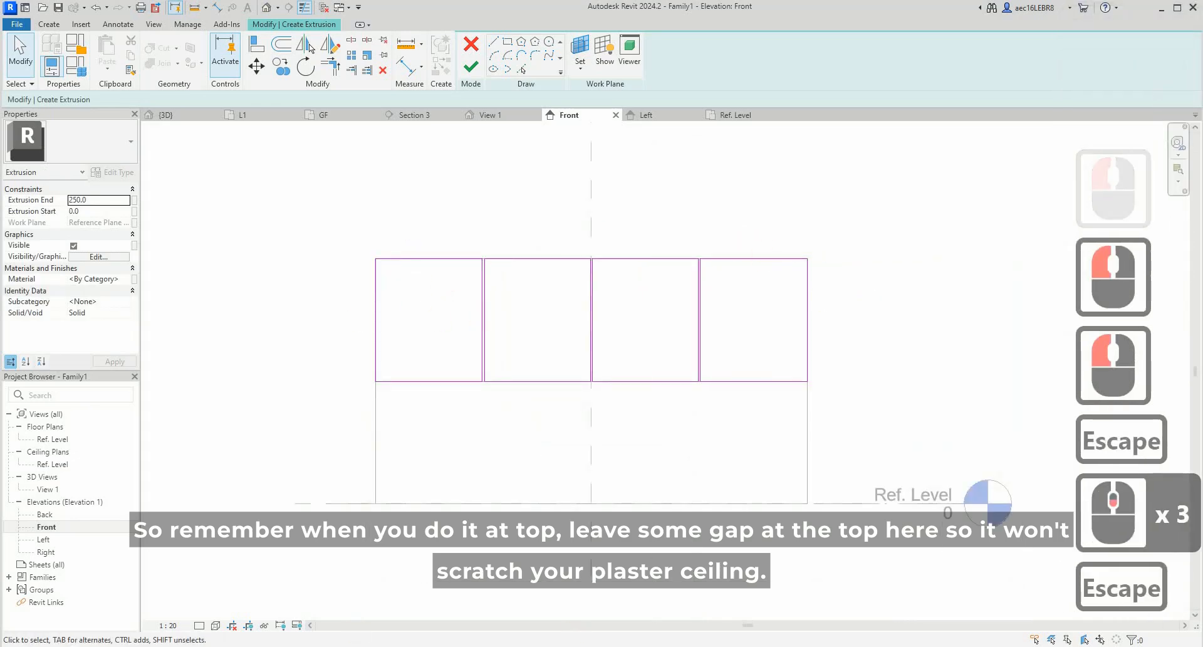
- Examine how the upper cabinet doors meet the ceiling in the kitchen reference image in the browser, then return to Revit
click(584, 623)
click(556, 163)
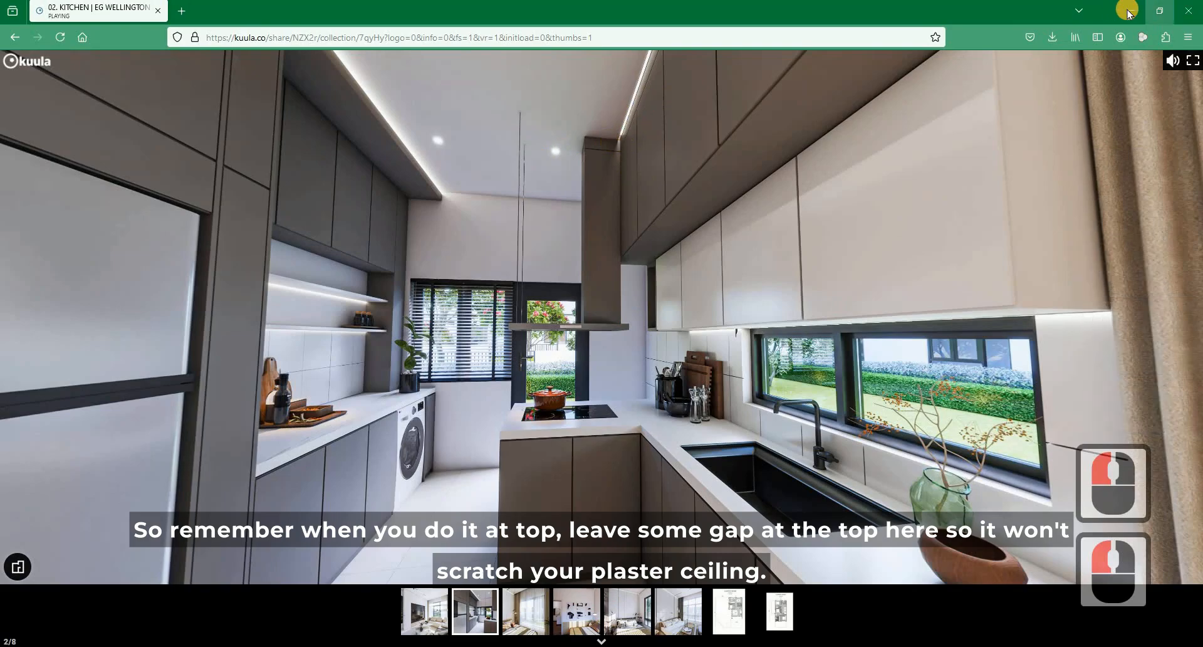
click(765, 209)
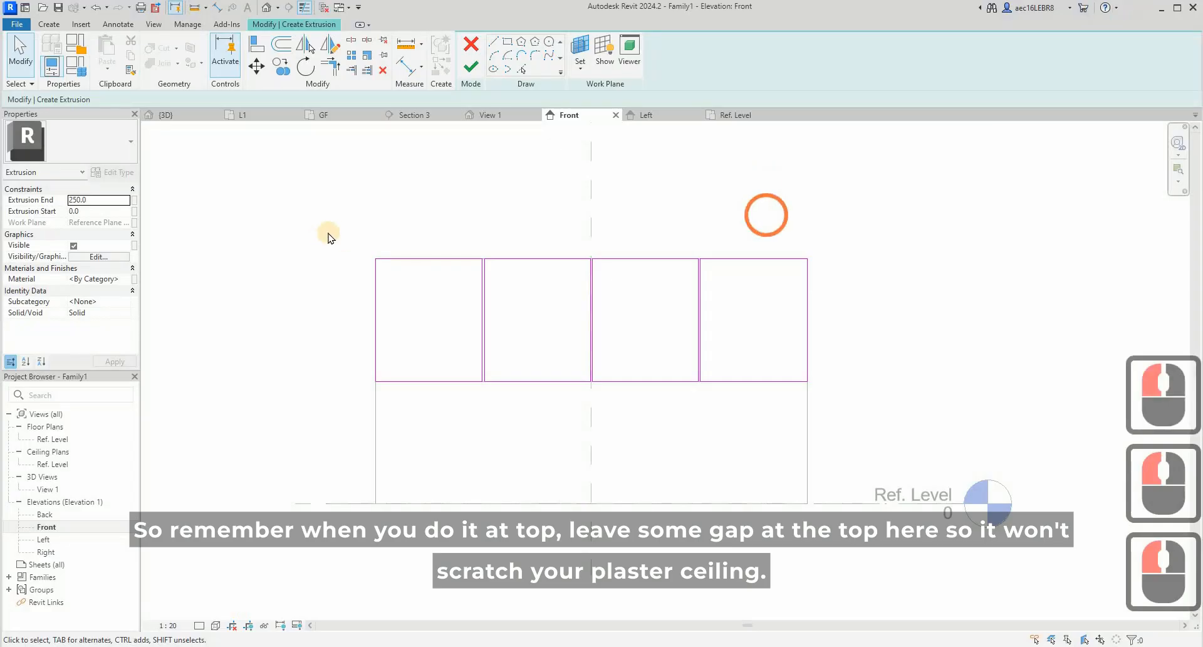
key(Escape)
key(Escape)
- Move the top edges of all four door rectangles down 50 mm and finish the extrusion
drag(332, 223, 890, 277)
click(255, 65)
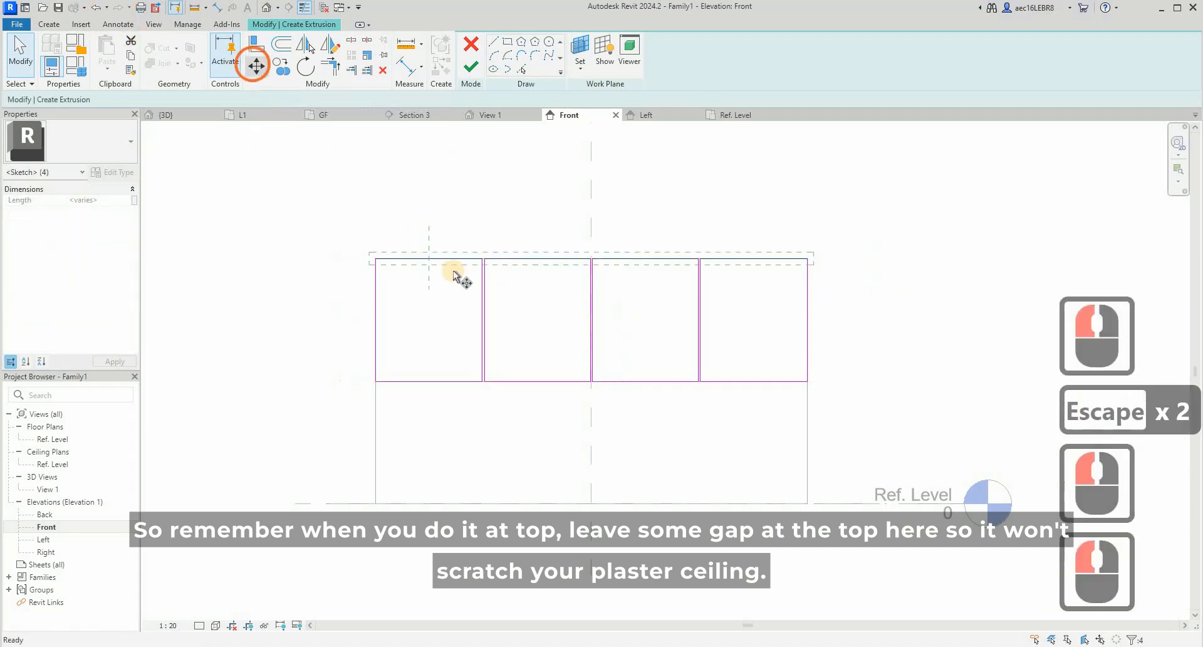
click(450, 276)
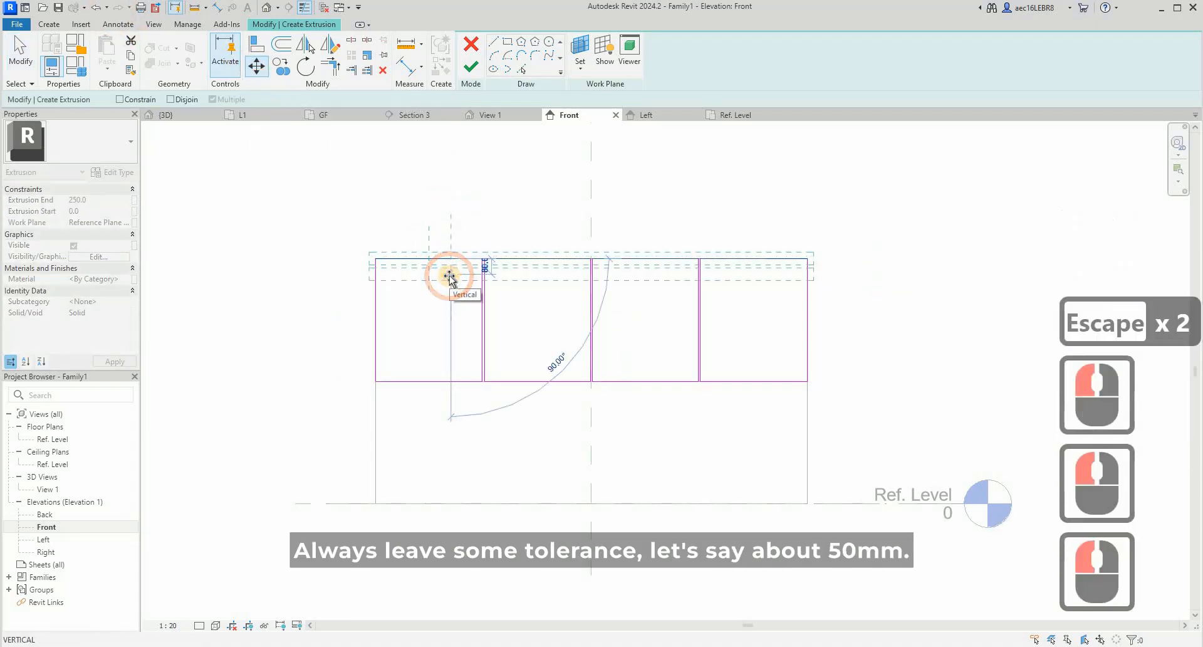
text(50)
key(Return)
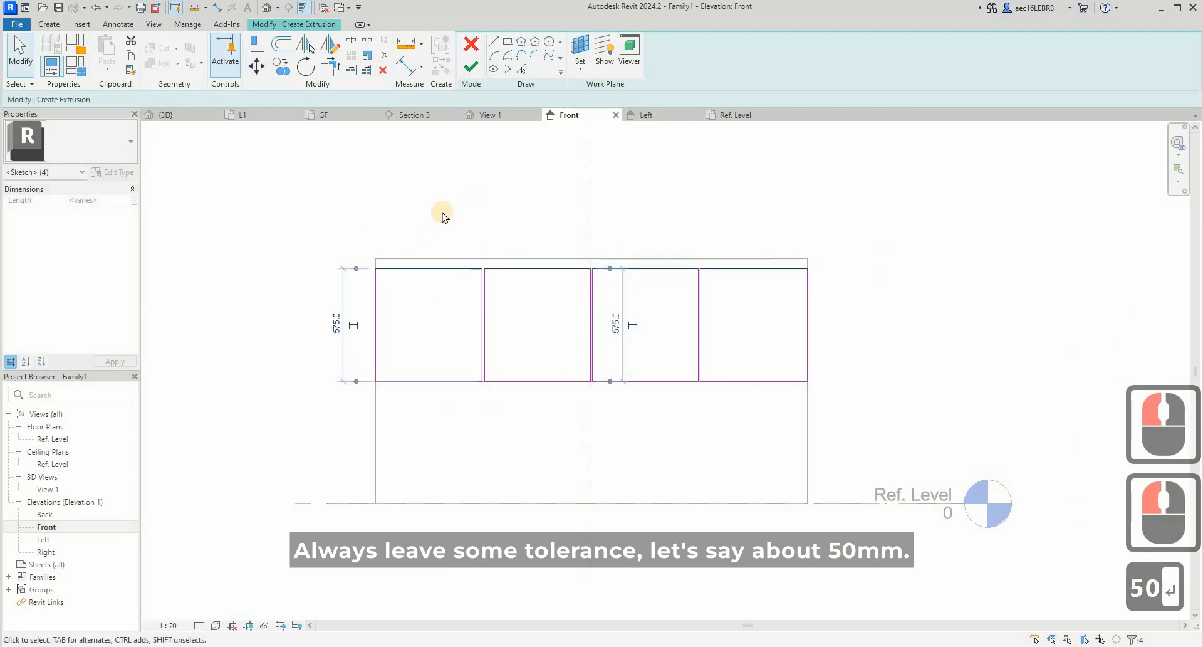
key(Escape)
key(Escape)
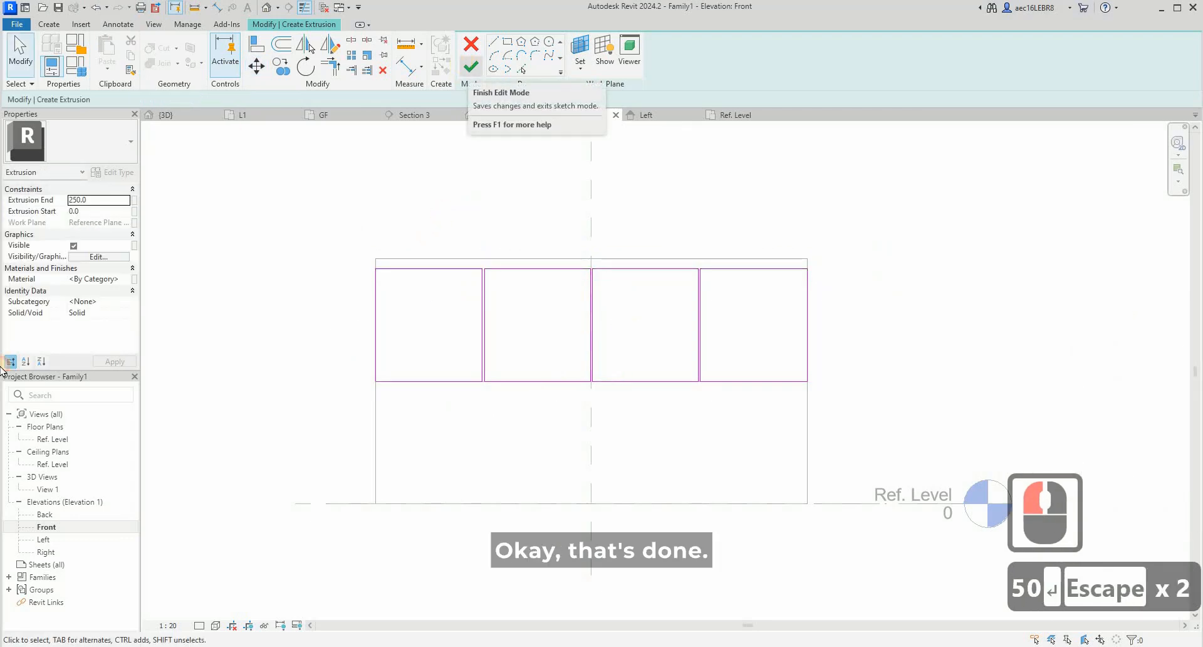
click(471, 66)
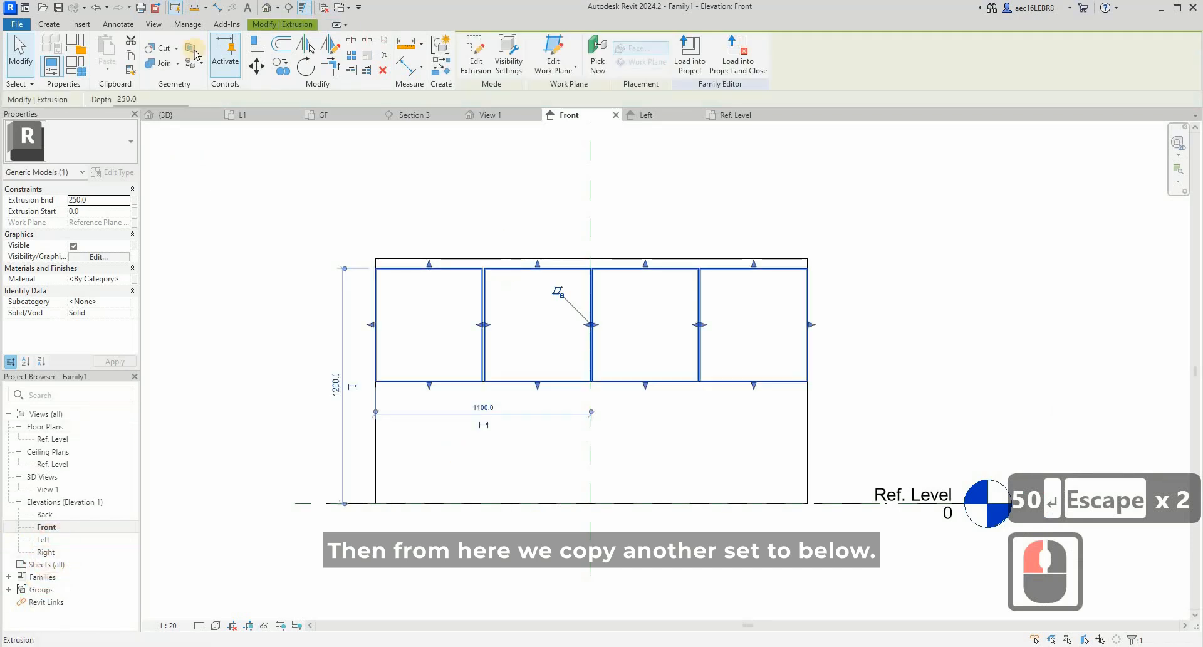
- Copy the four upper door panels straight down so the copy starts at the upper doors' bottom edge
click(276, 74)
click(560, 269)
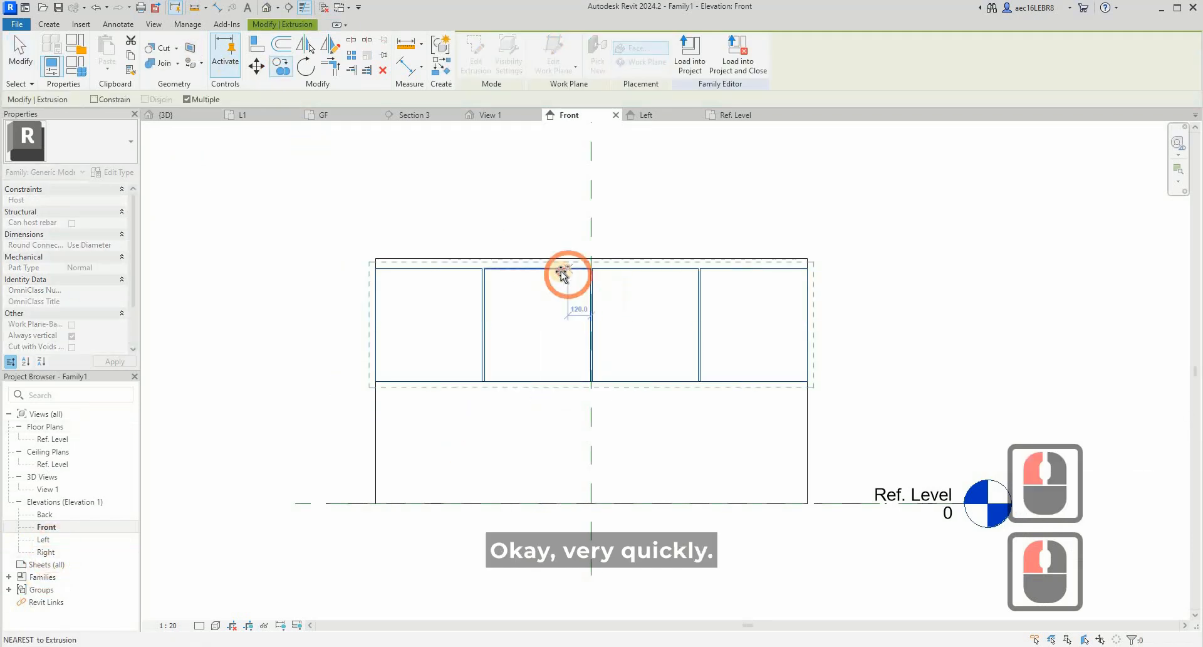
click(561, 381)
key(Escape)
key(Escape)
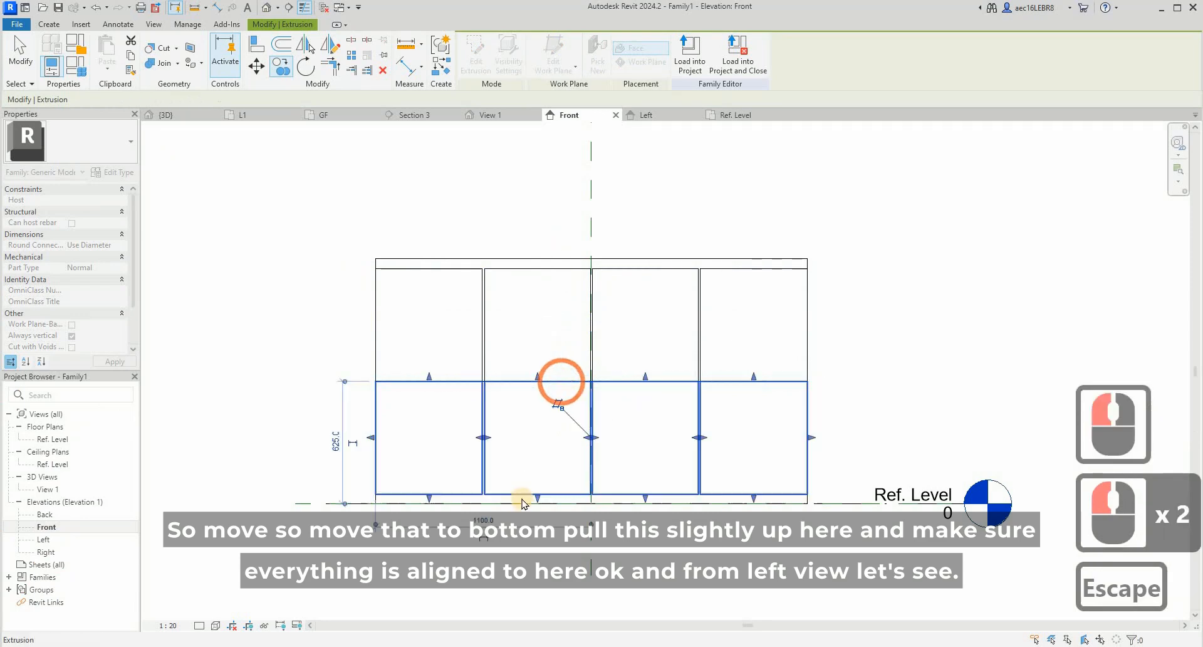
- Move the copied door panels down so their bottom edges sit on the Ref. Level
click(525, 492)
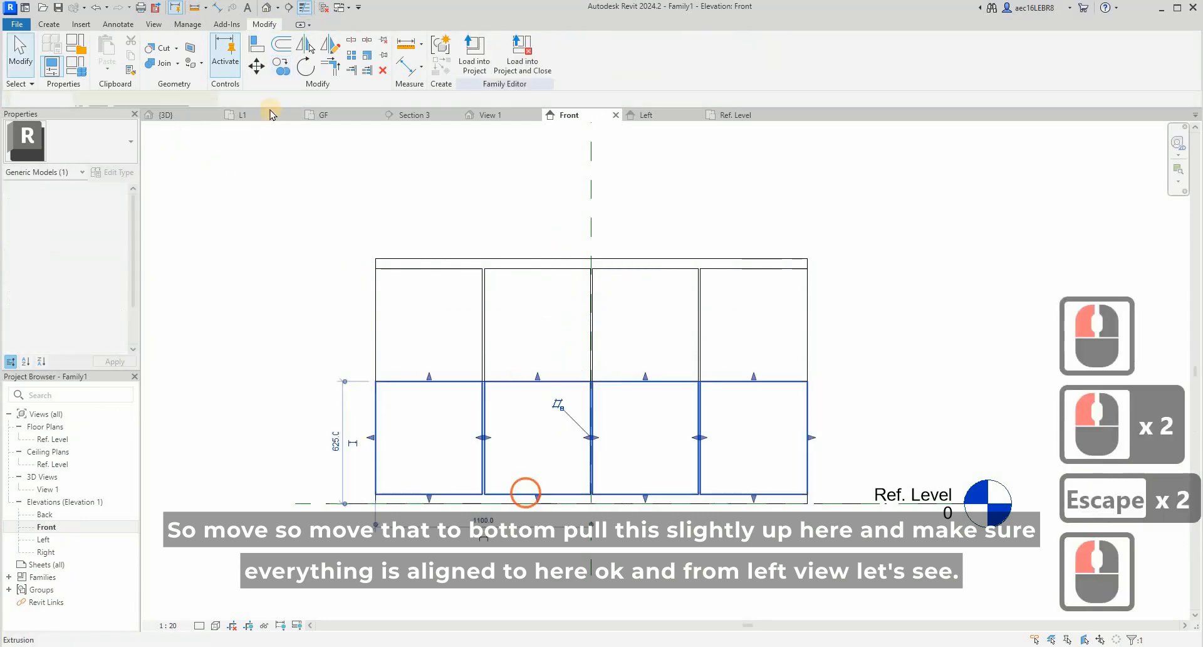
click(256, 66)
click(560, 492)
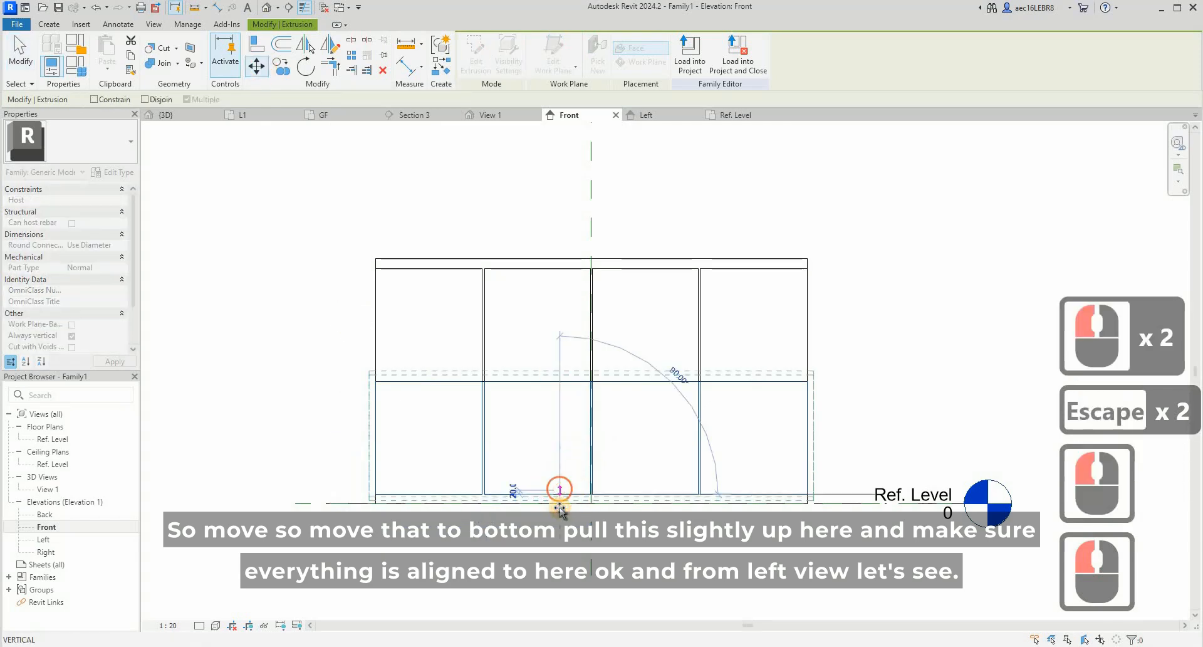
click(557, 503)
key(Escape)
- Stretch the second lower door's top edge up to just below the upper doors, leaving a small gap
scroll(562, 378, up, 3)
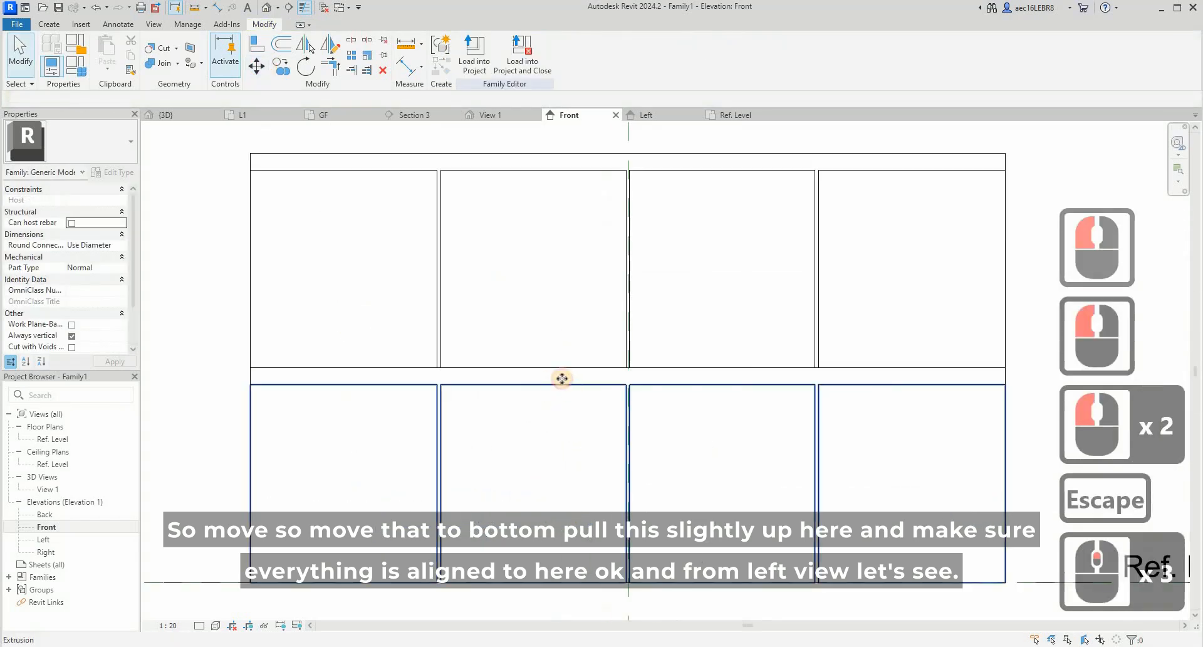
click(567, 385)
scroll(551, 379, up, 4)
mouse_move(528, 376)
mouse_down()
mouse_move(529, 360)
mouse_move(544, 365)
mouse_move(529, 355)
mouse_up()
scroll(532, 362, up, 5)
scroll(530, 355, down, 3)
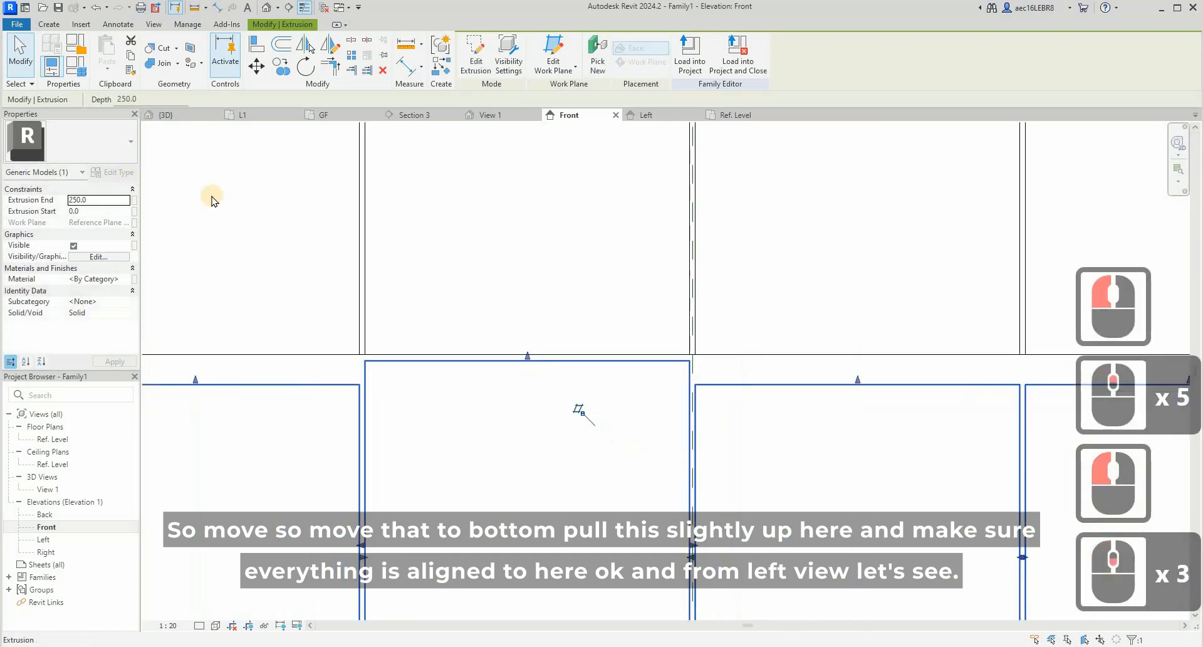
scroll(525, 363, down, 3)
- Align the top edges of the first and third lower doors with the raised second door's top edge
click(258, 47)
click(549, 368)
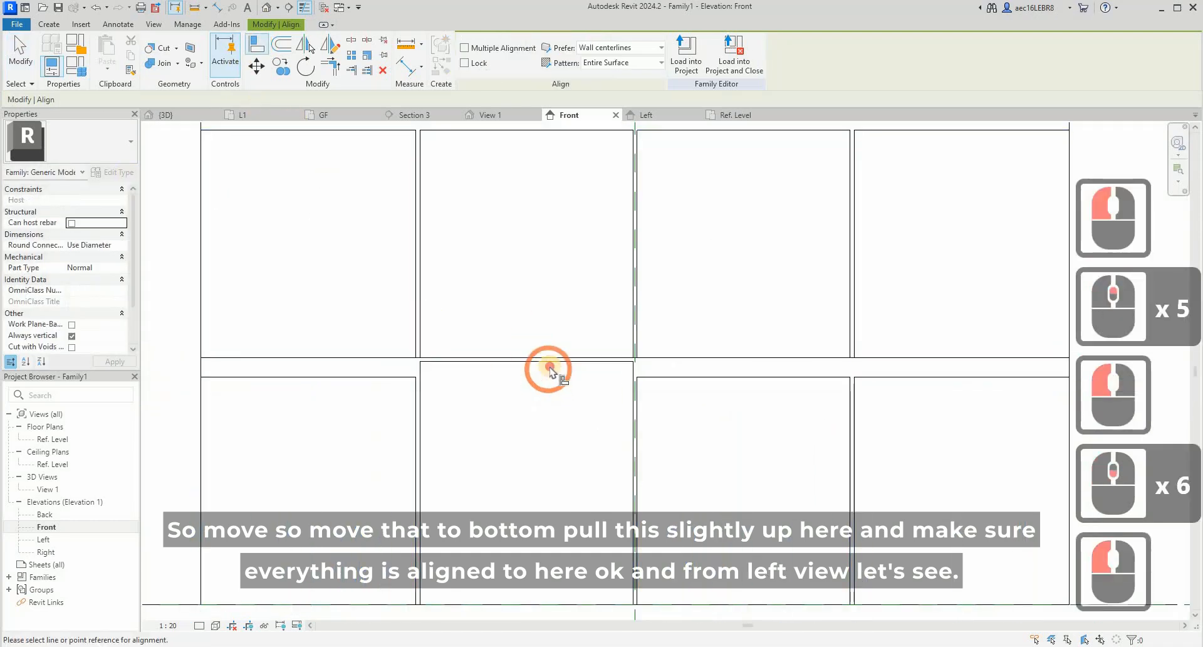
click(349, 377)
click(537, 359)
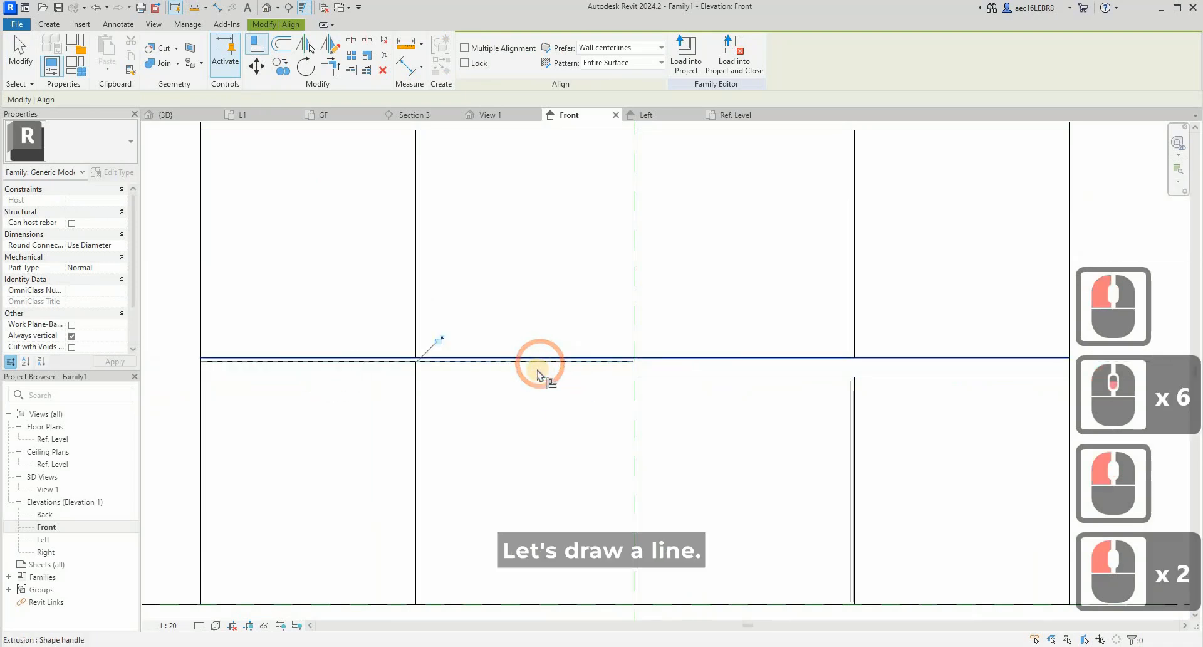
click(615, 362)
click(744, 376)
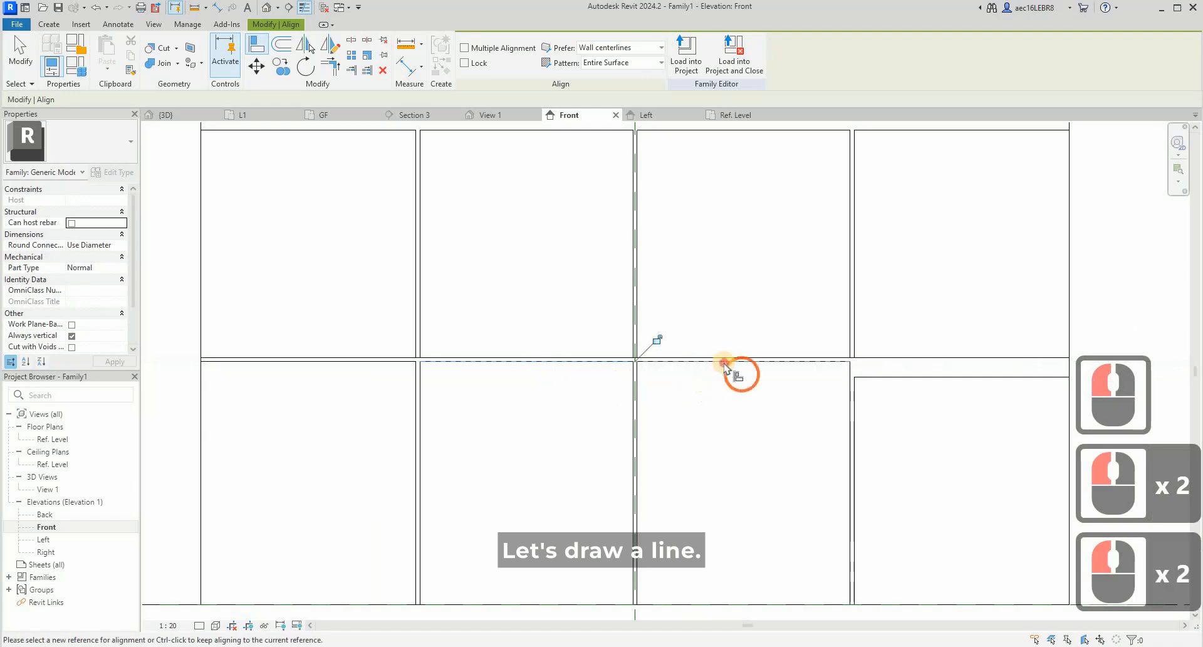
click(784, 360)
key(Escape)
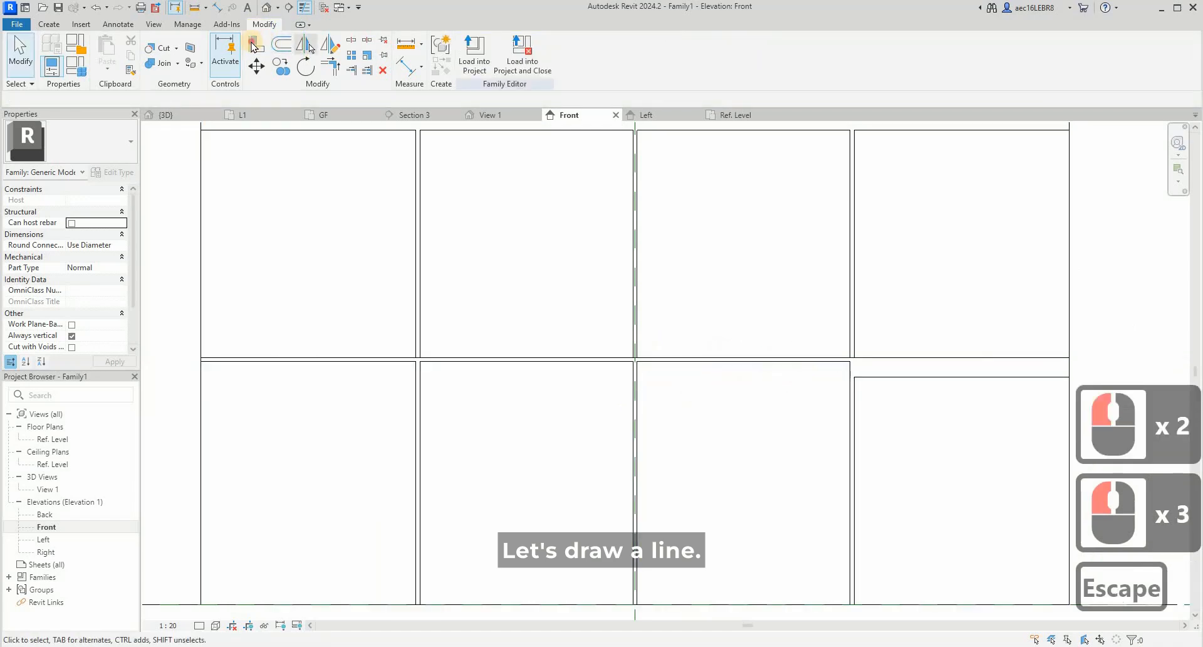
- Align the fourth lower door's top edge with the third lower door's top edge
click(253, 44)
click(797, 361)
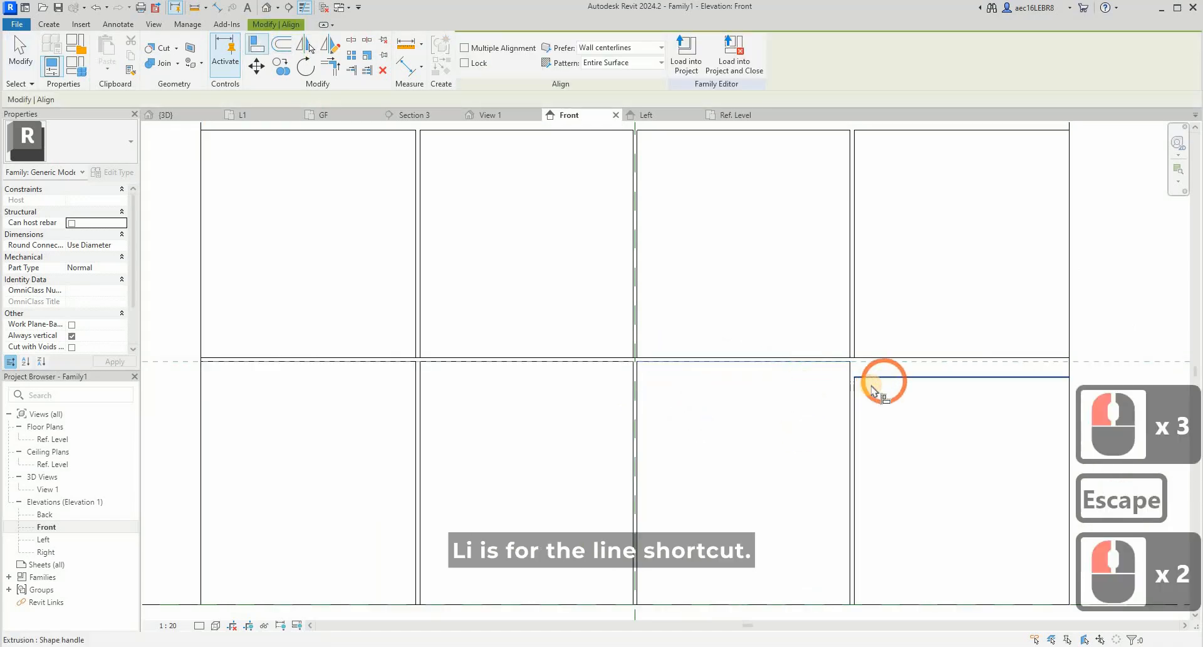
click(873, 384)
key(Escape)
key(Escape)
- In the Left elevation, draw a 1250 mm vertical model line from the upper cabinet's front top corner down to the Ref. Level
double_click(44, 540)
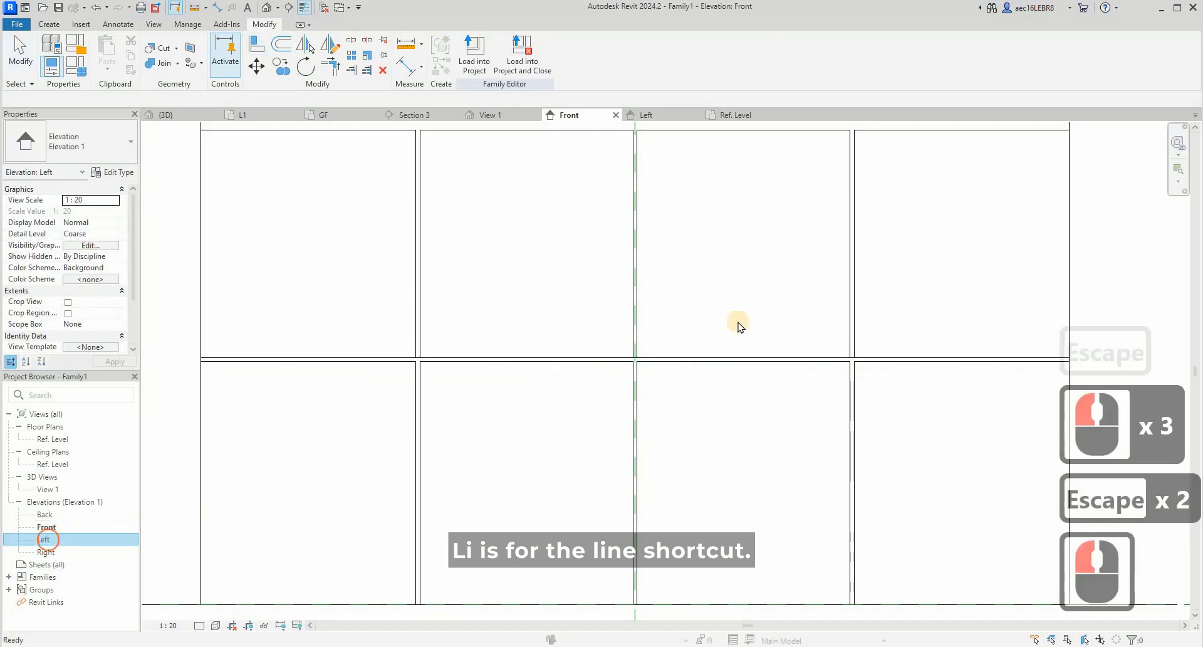
click(631, 324)
scroll(543, 327, up, 3)
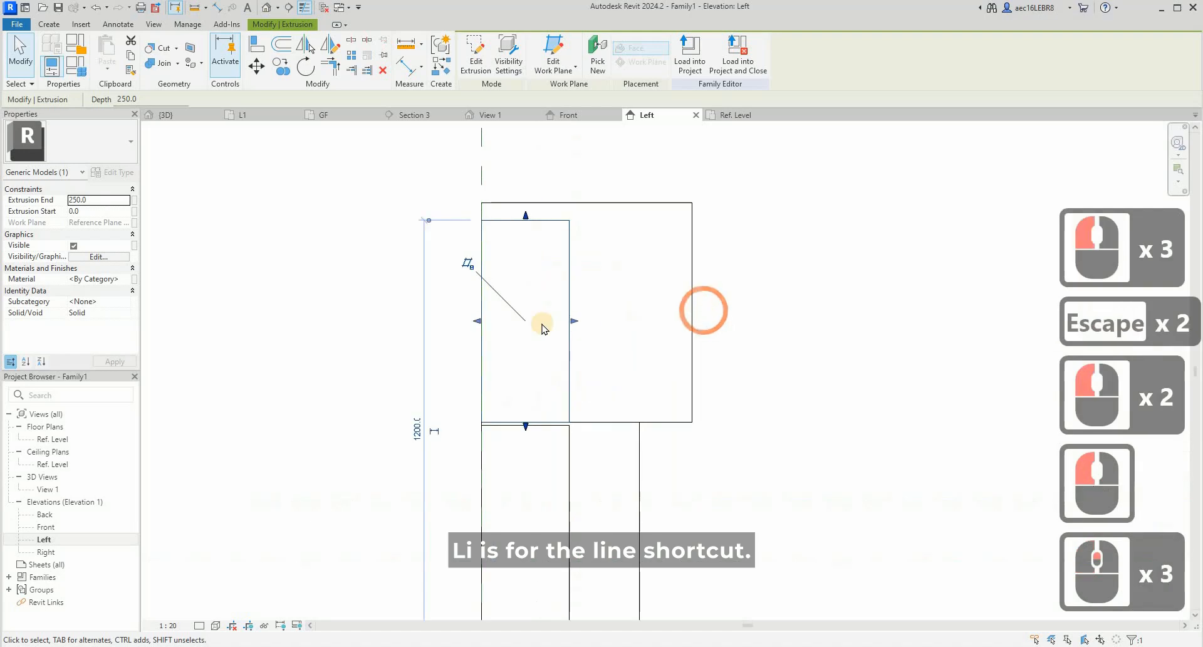
key(Escape)
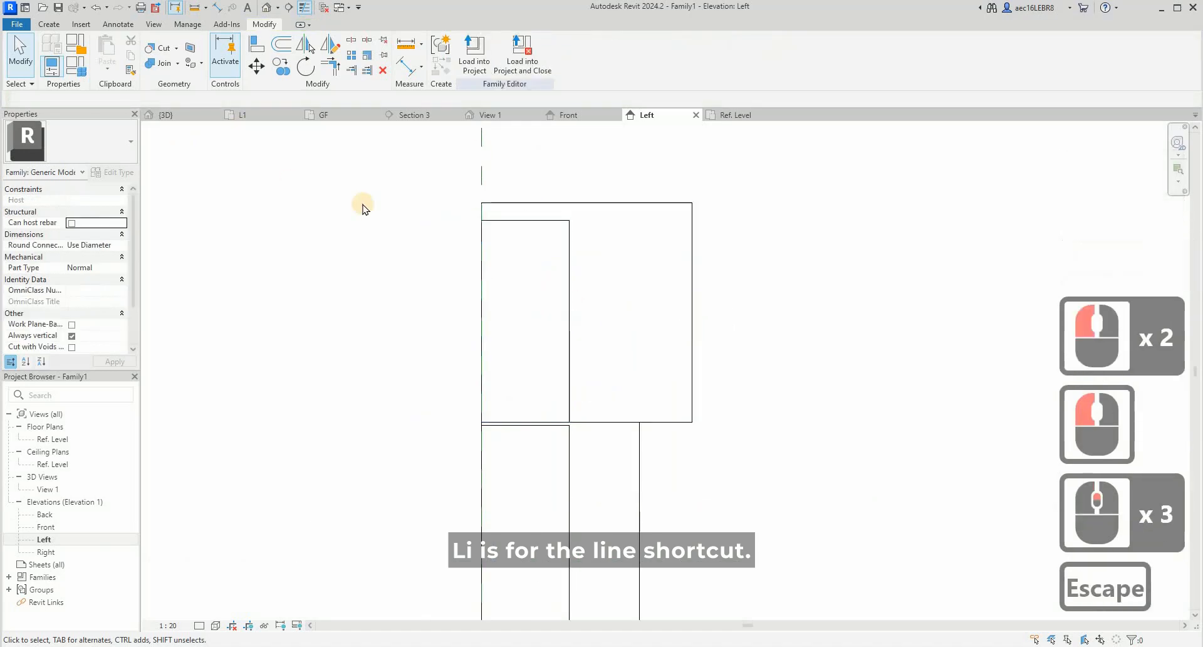
key(l)
key(i)
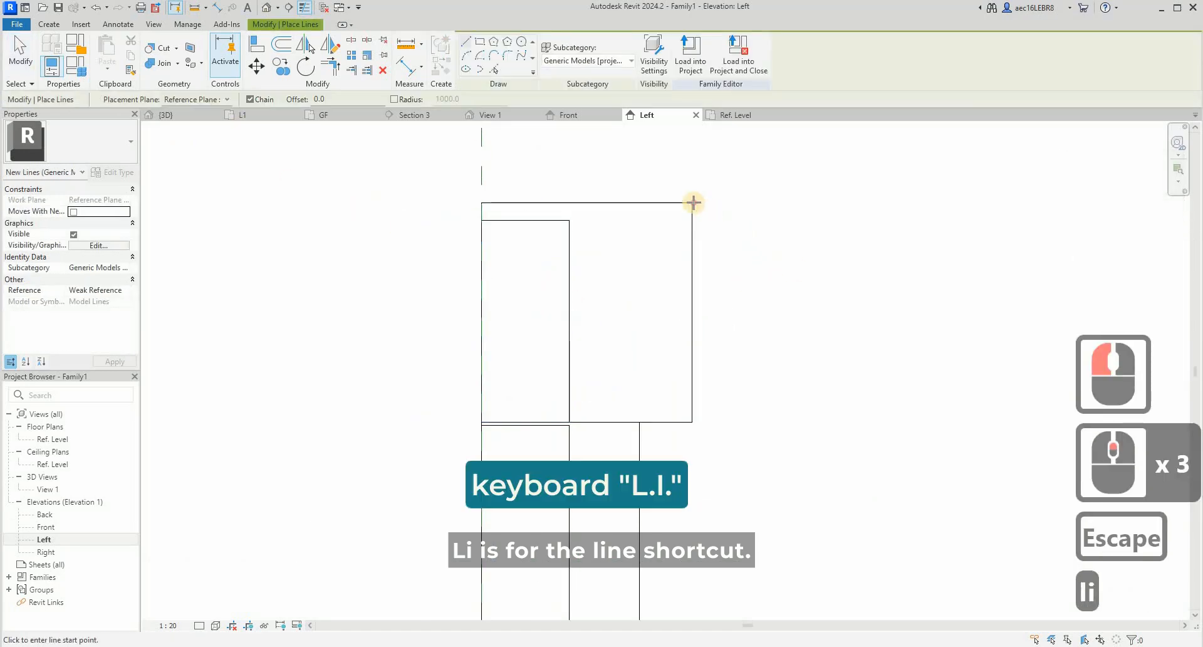
click(693, 218)
scroll(692, 217, down, 2)
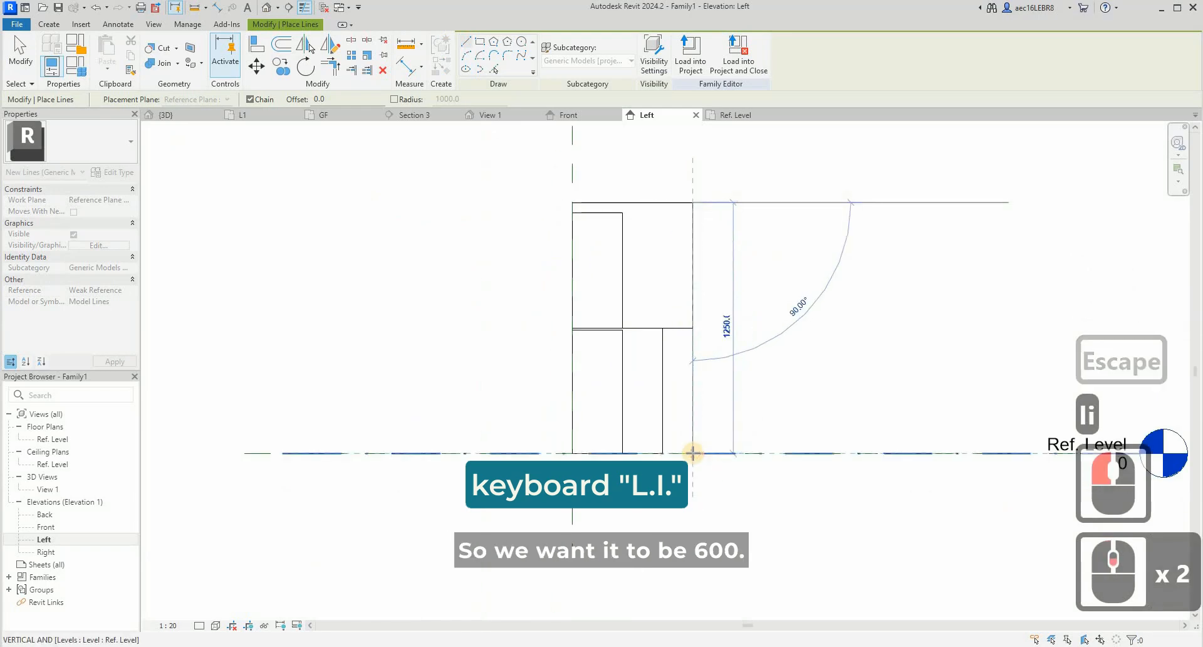
click(693, 453)
key(Escape)
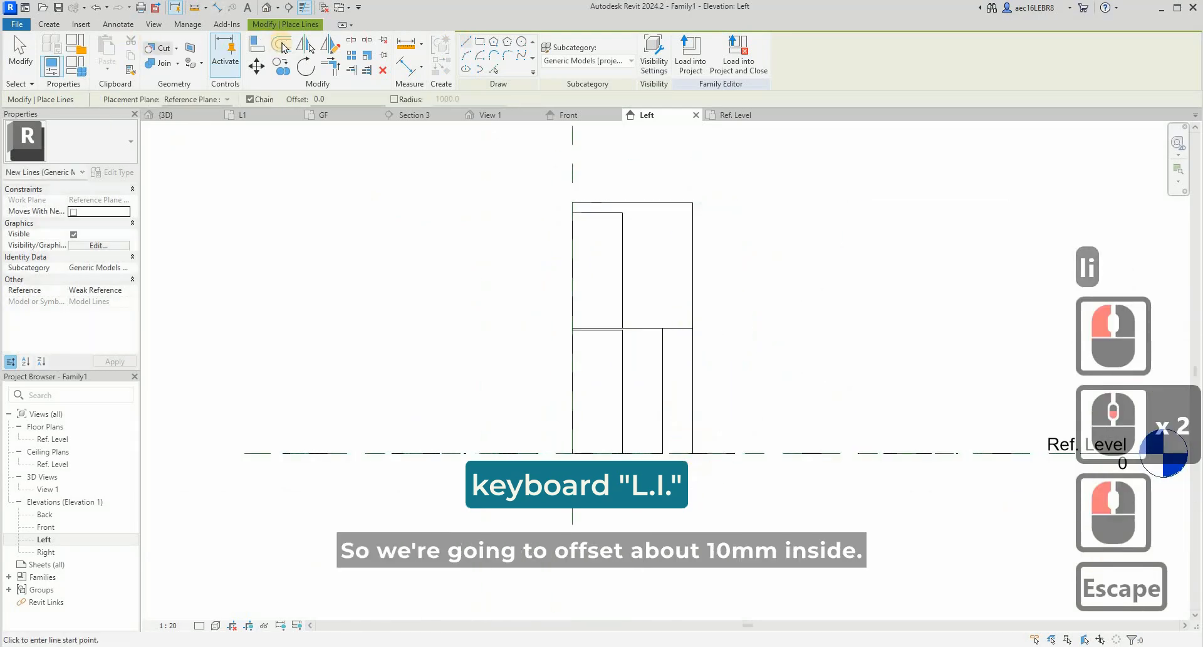
- Offset the vertical model line 10 mm inward from the upper cabinet's front, without copying
click(274, 73)
drag(188, 97, 19, 94)
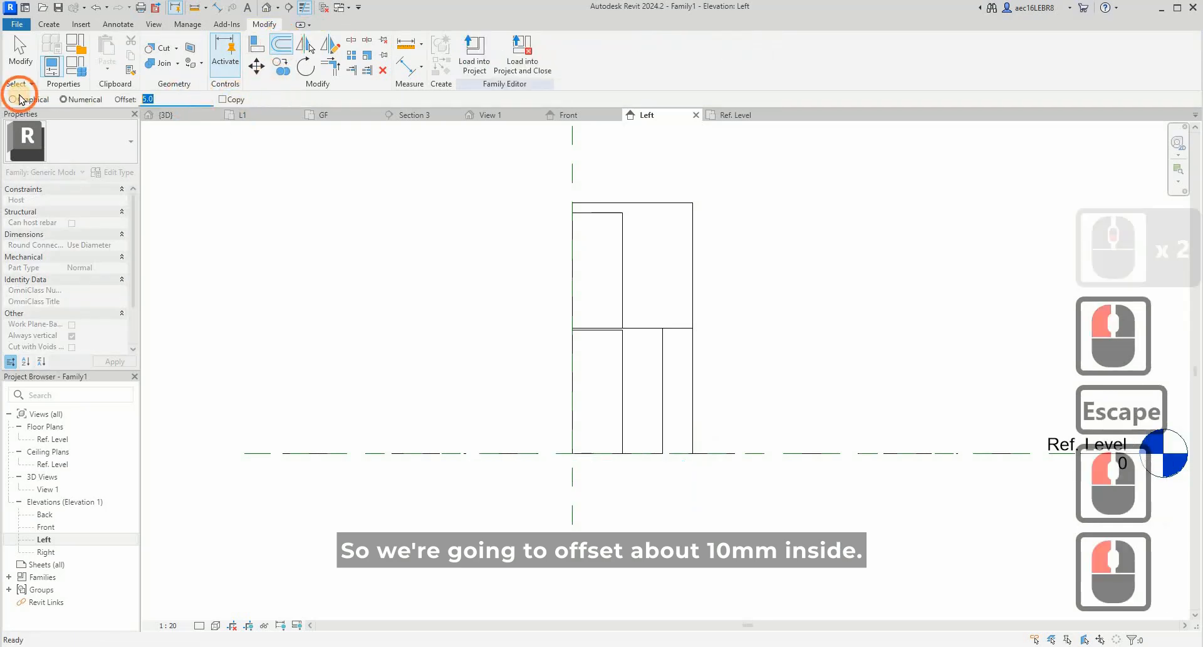
text(10)
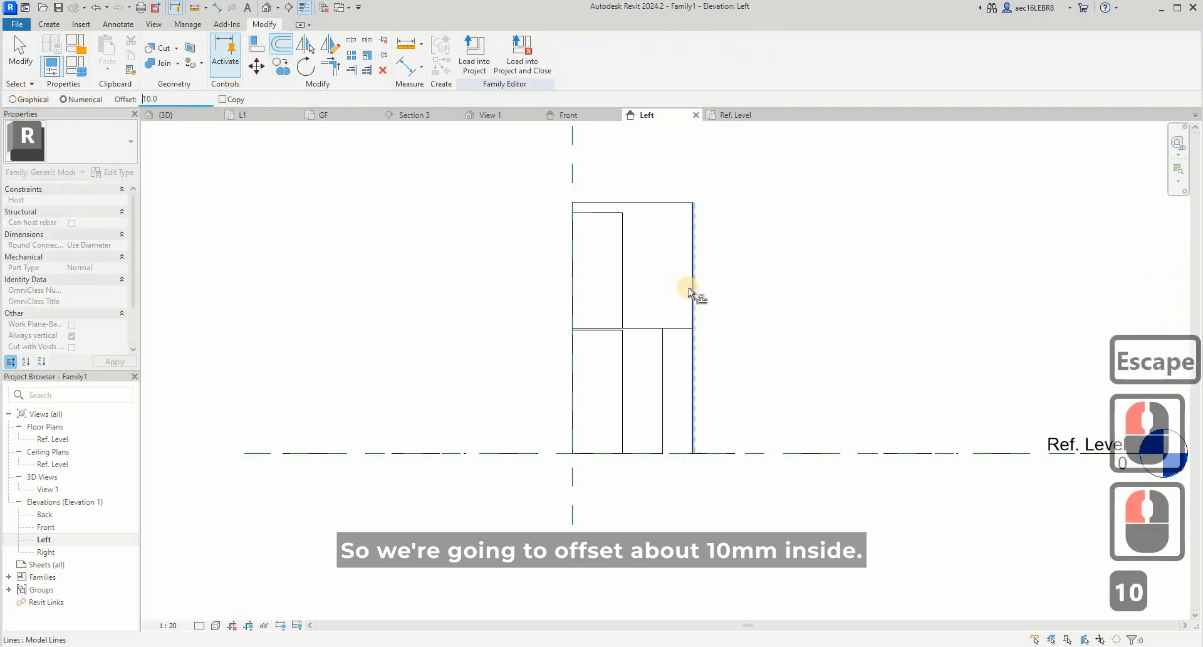
click(689, 288)
key(Escape)
scroll(683, 225, up, 2)
scroll(683, 207, up, 2)
key(Escape)
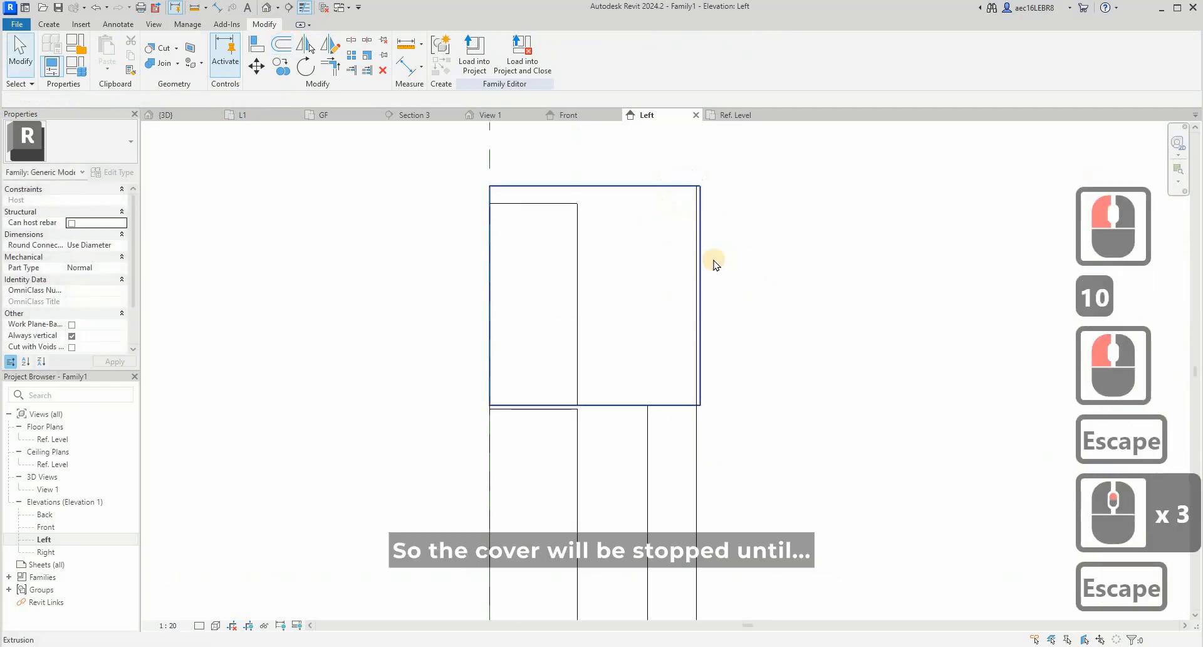
- Try to pull the upper cabinet's front face back to the offset line, then undo it
click(697, 291)
click(603, 270)
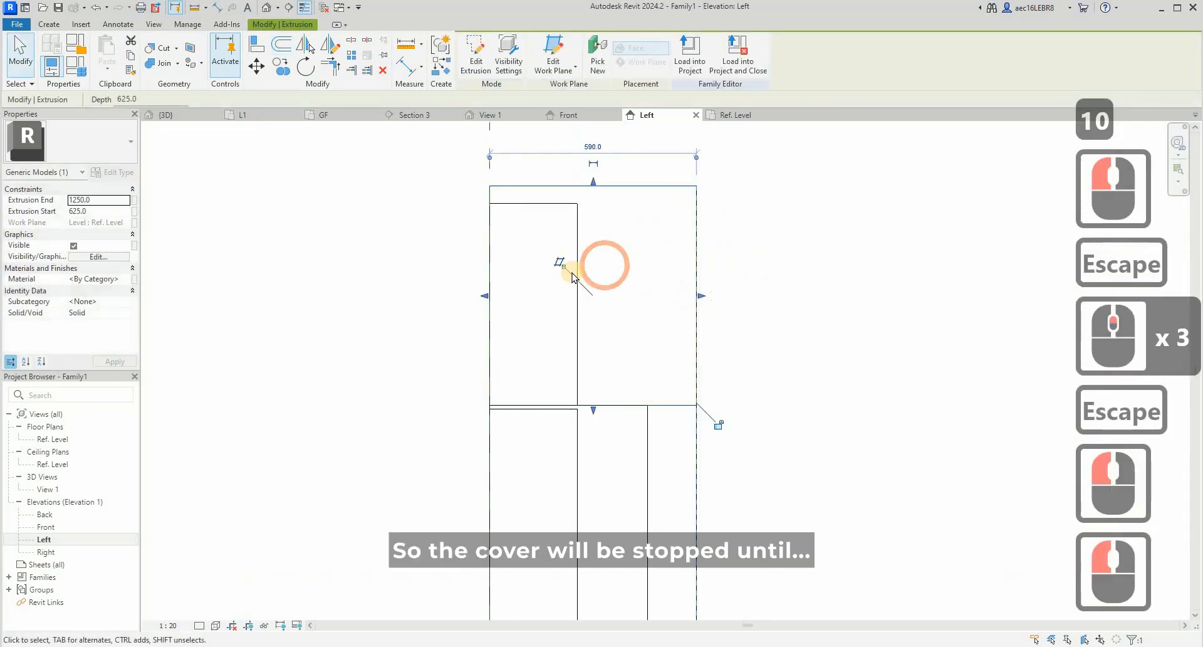
click(584, 299)
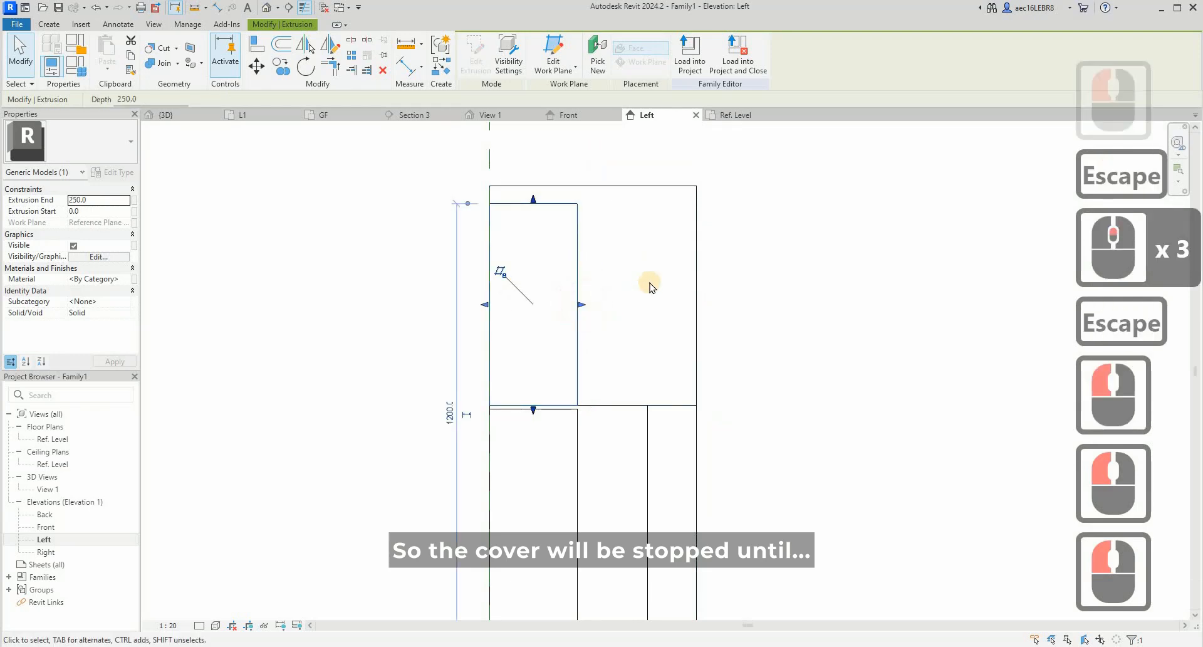
key(ctrl+z)
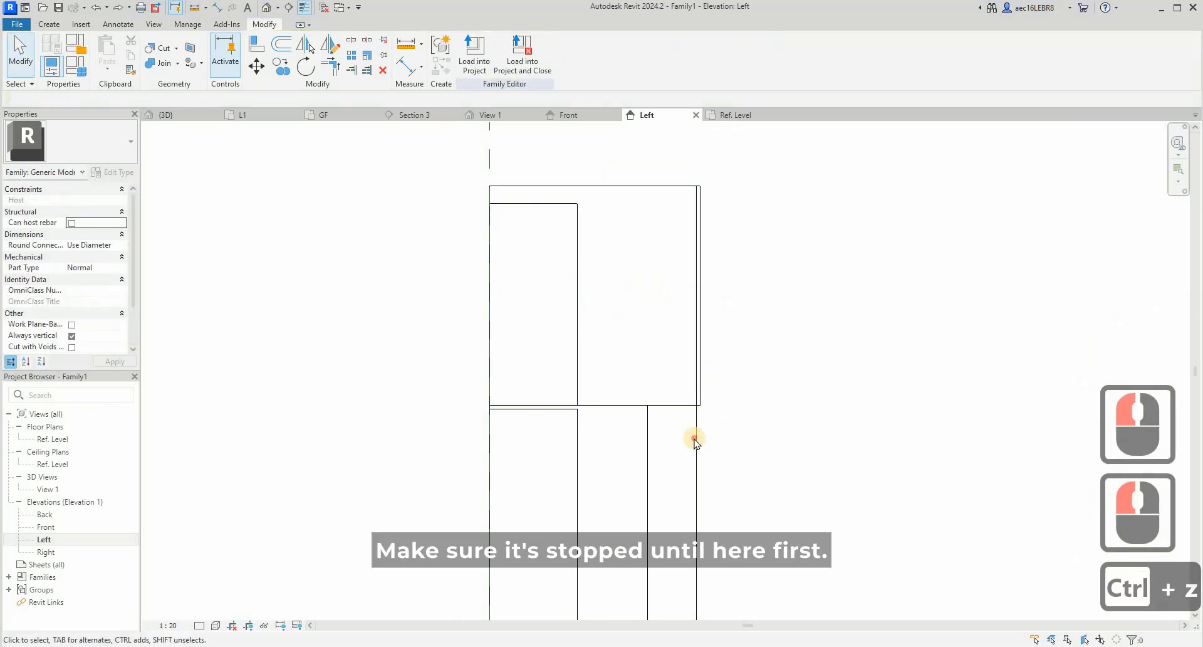
- Stretch the upper doors' front face to the cabinet front at 600 mm and bring their back face to the offset line
click(703, 377)
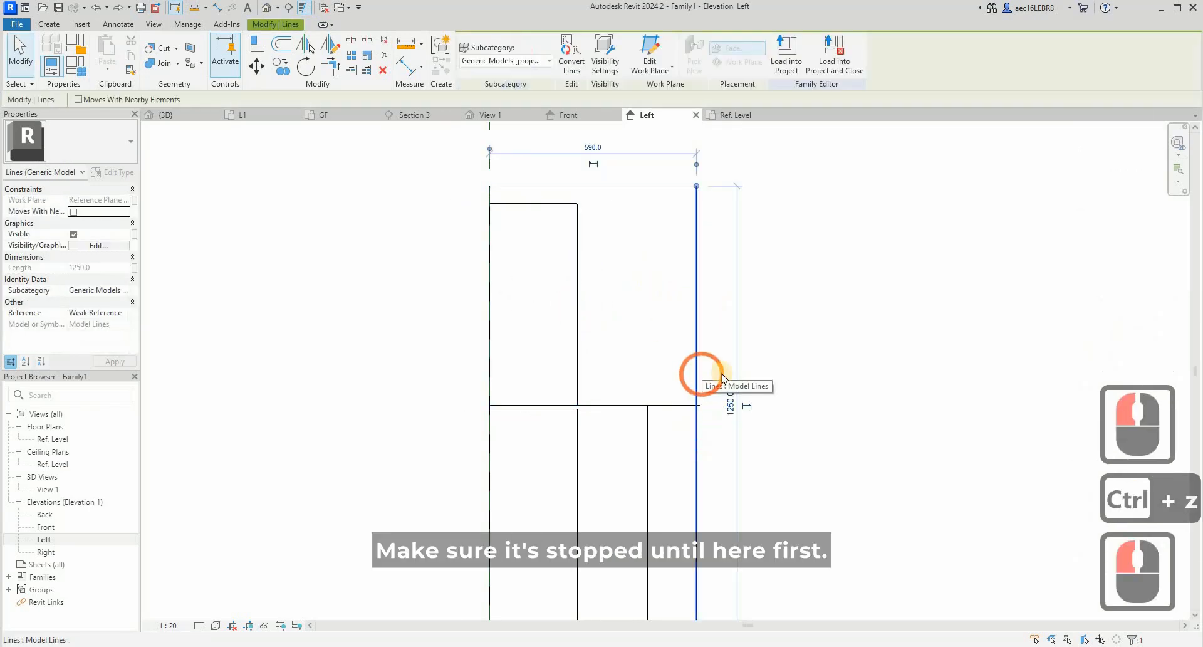
click(586, 305)
drag(708, 318, 703, 317)
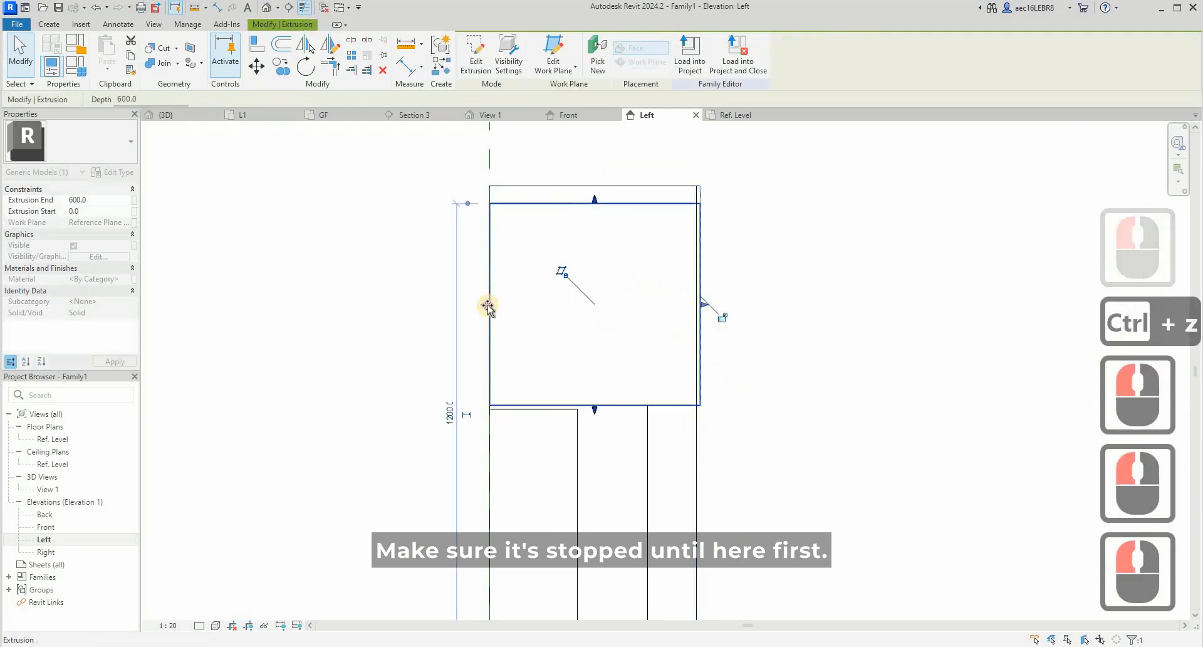
click(705, 317)
drag(689, 326, 694, 324)
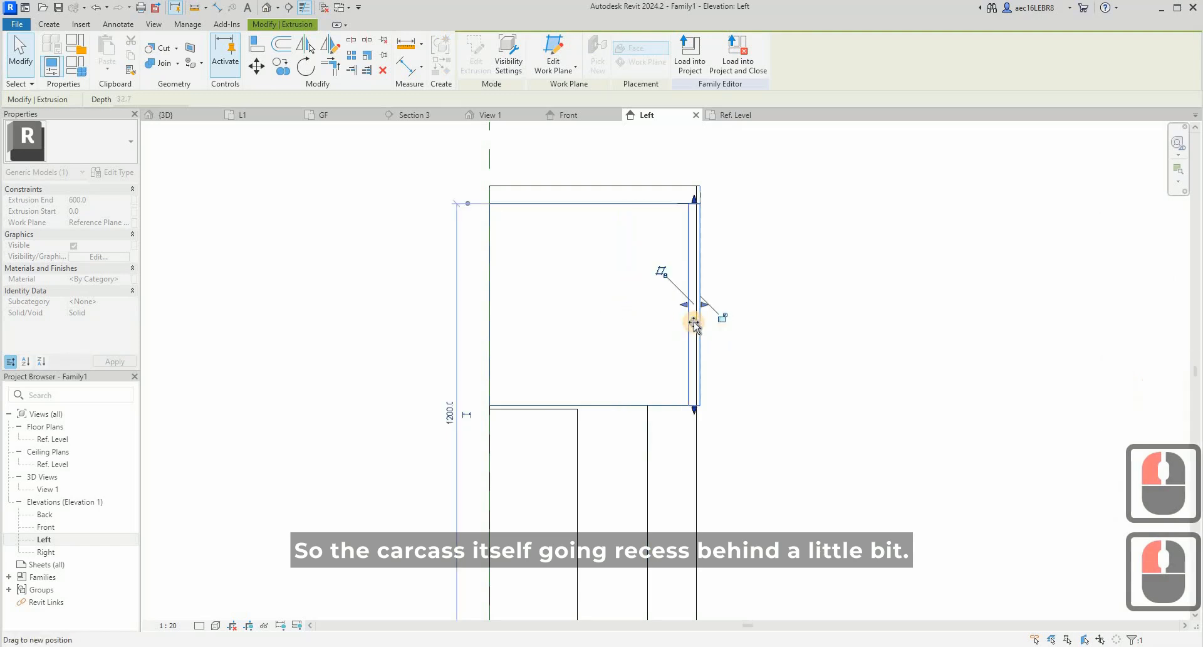
- Pull the upper cabinet's front face back to the offset line, giving a 590 mm depth behind the doors
click(655, 187)
click(689, 283)
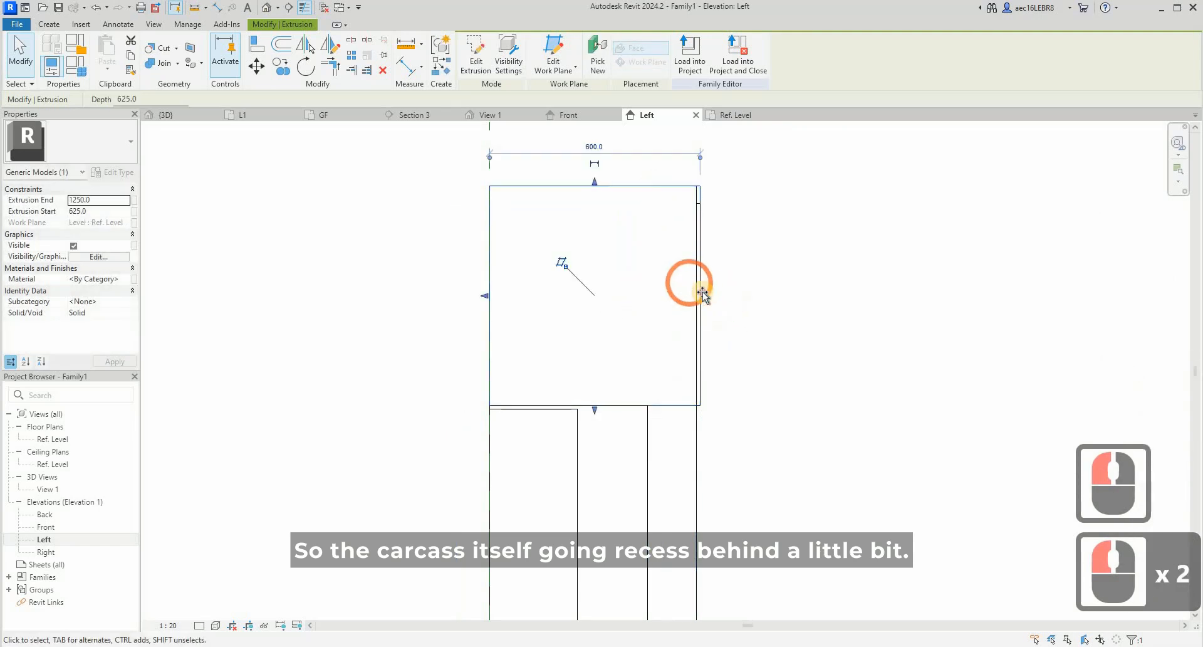
drag(696, 293, 699, 183)
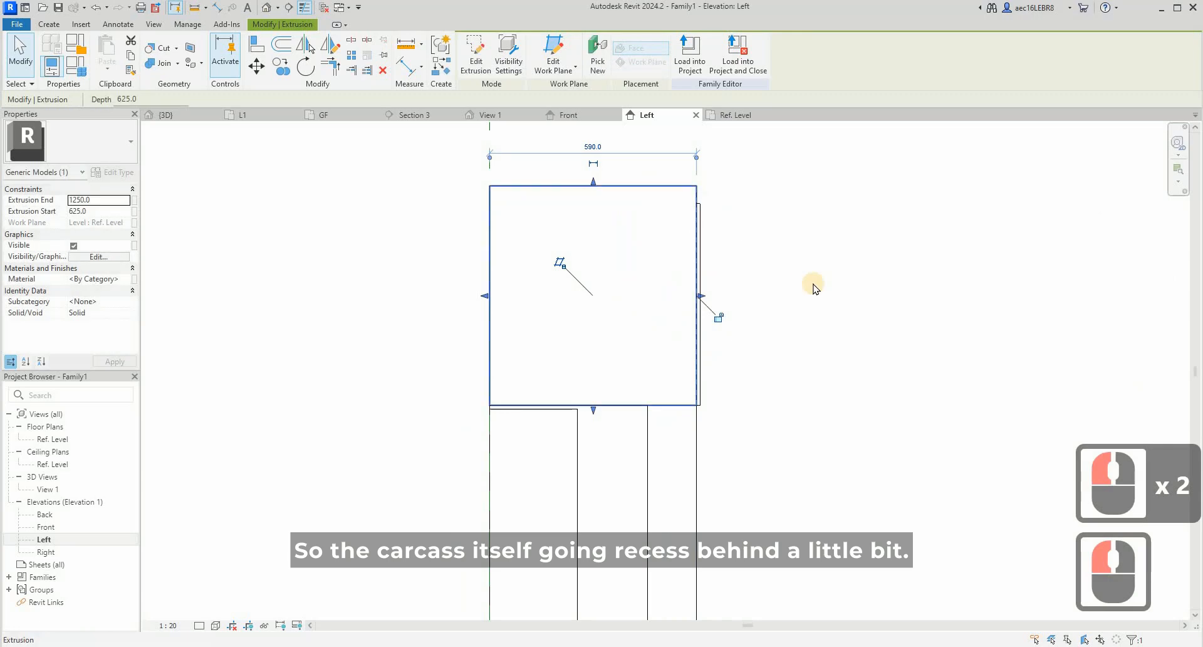
- Stretch the lower doors to sit in front of the lower cabinet, with extrusion start 450 mm and extrusion end 462.4 mm
scroll(727, 326, down, 3)
click(648, 369)
click(720, 235)
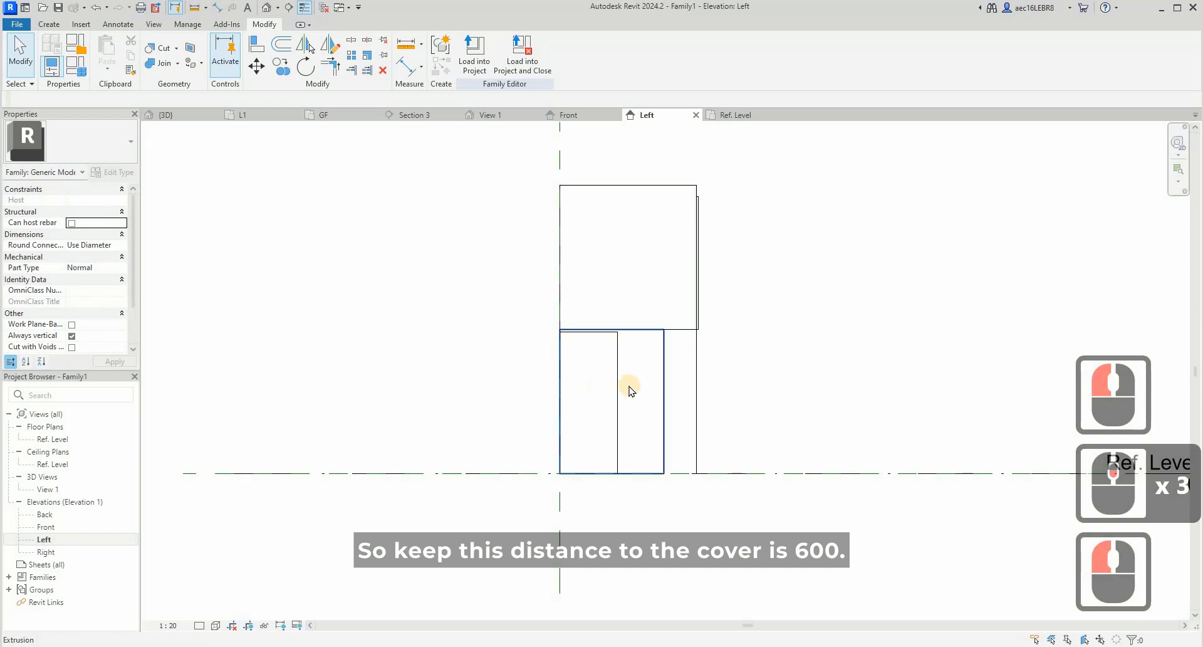
click(695, 380)
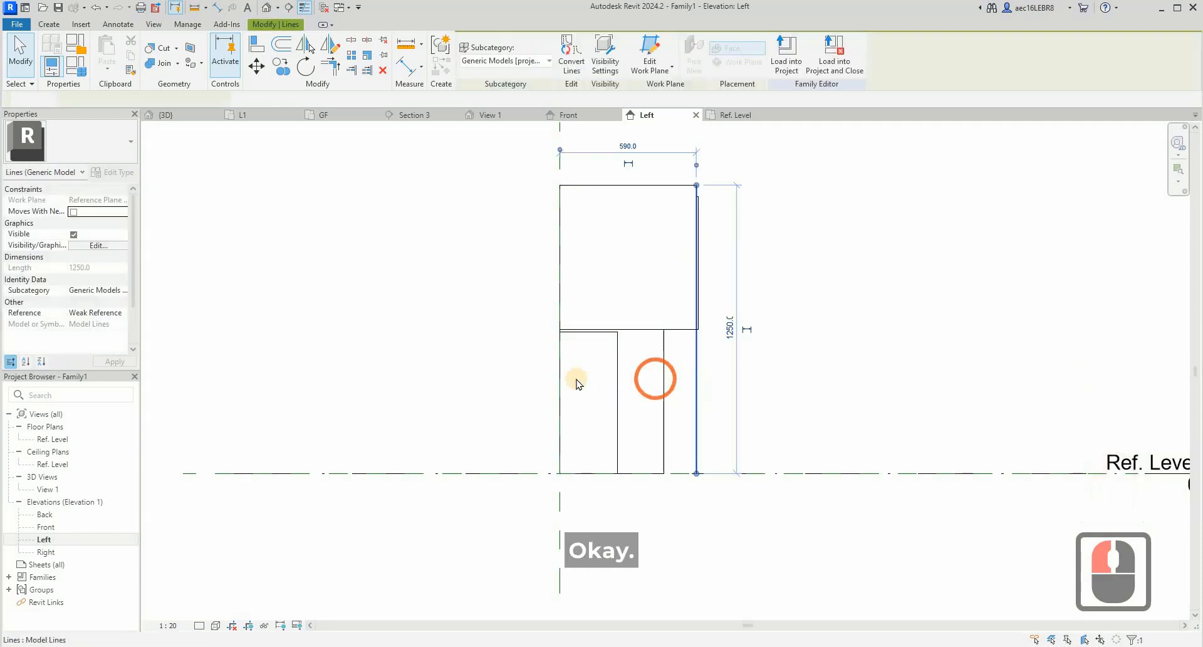
click(576, 379)
click(622, 387)
scroll(619, 401, up, 4)
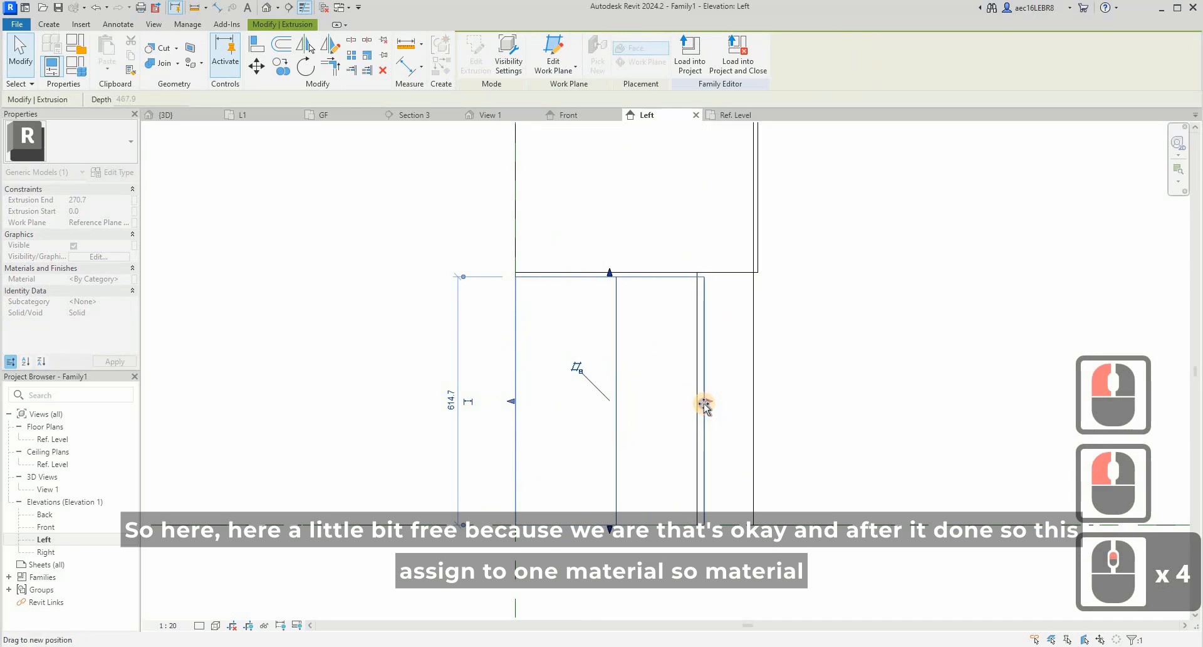
drag(704, 404, 704, 405)
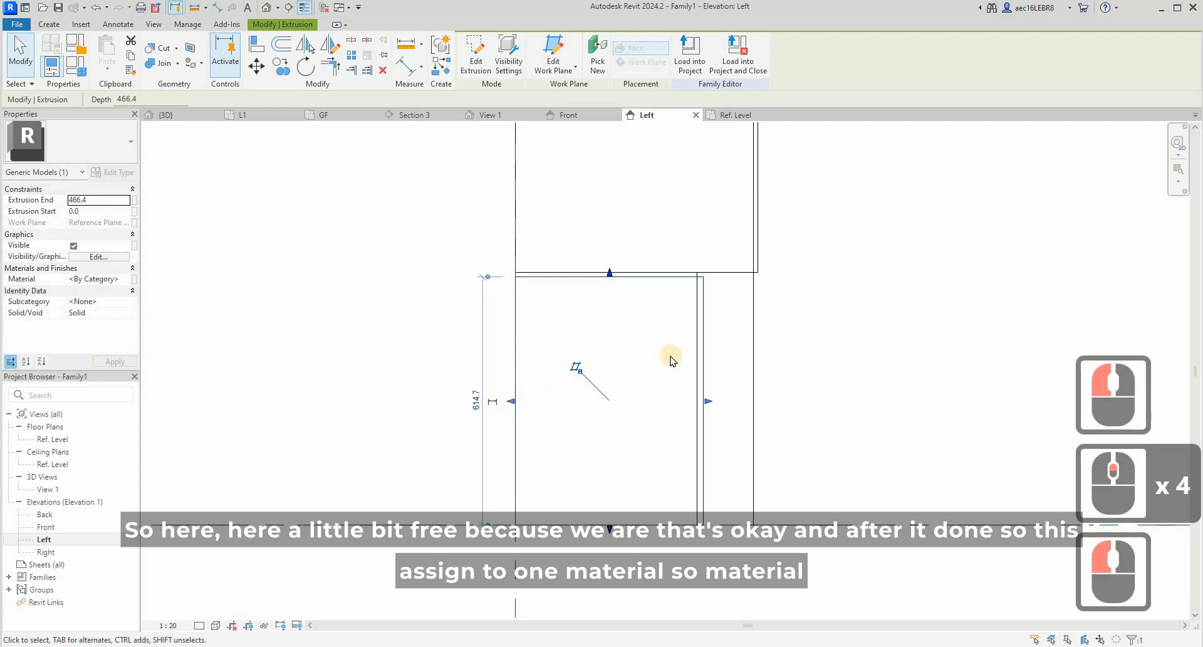
mouse_move(512, 404)
mouse_down()
mouse_move(703, 403)
mouse_move(528, 387)
mouse_up()
scroll(708, 406, up, 6)
scroll(567, 369, down, 7)
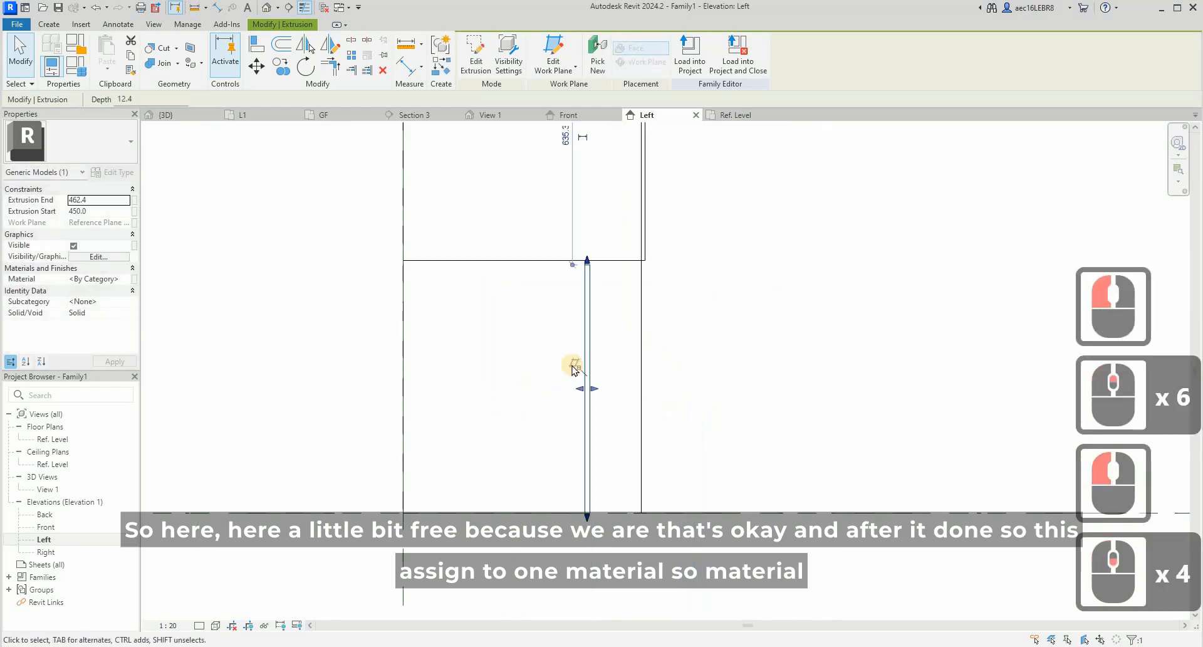
- Delete the vertical model line used as a guide in front of the lower cabinet
key(Escape)
click(603, 360)
key(Delete)
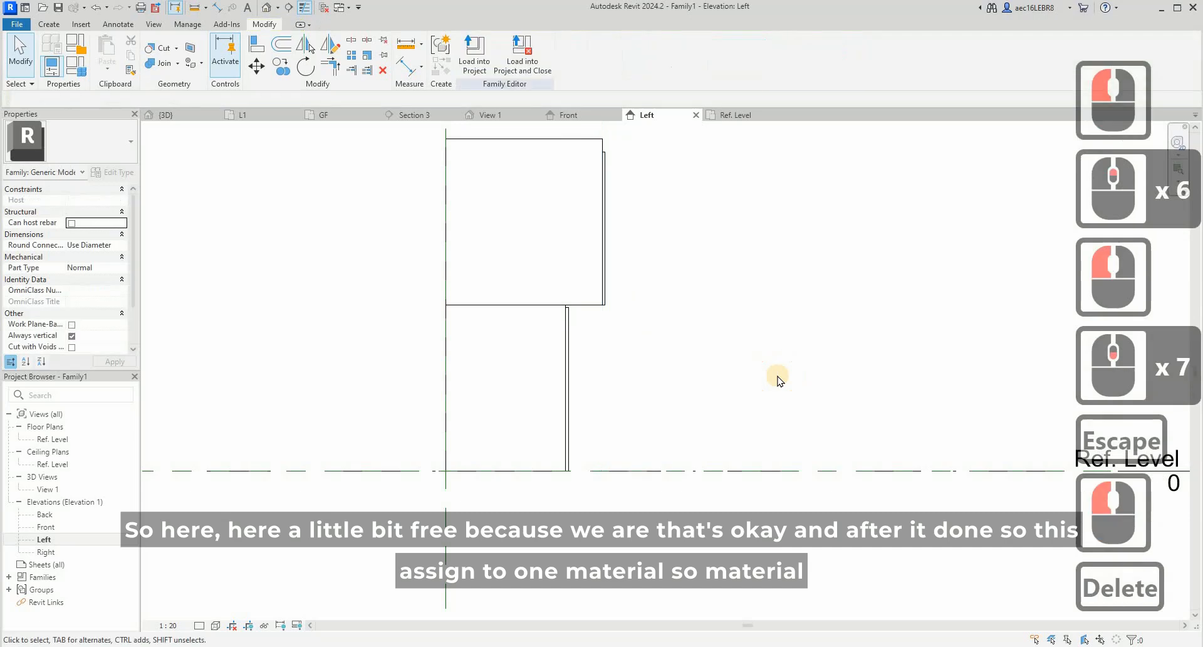
scroll(777, 376, down, 3)
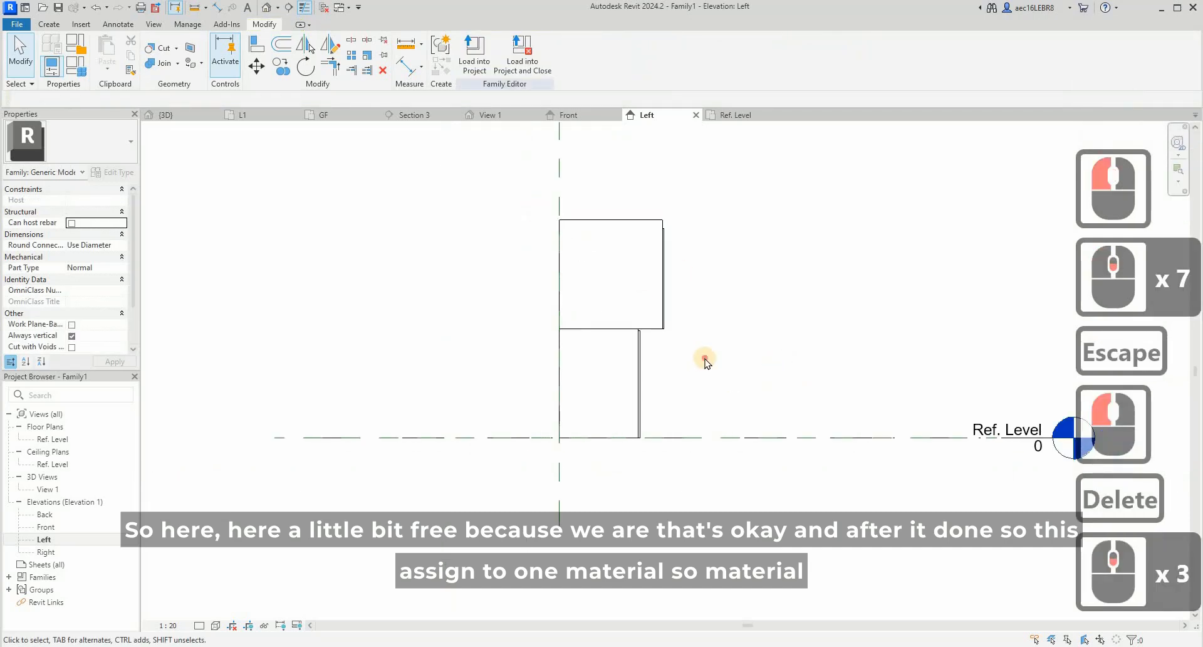
- Link the material of the upper cabinet and its doors to a new family parameter named Top Cabinet Material A, copying the name for reuse
drag(664, 288, 656, 282)
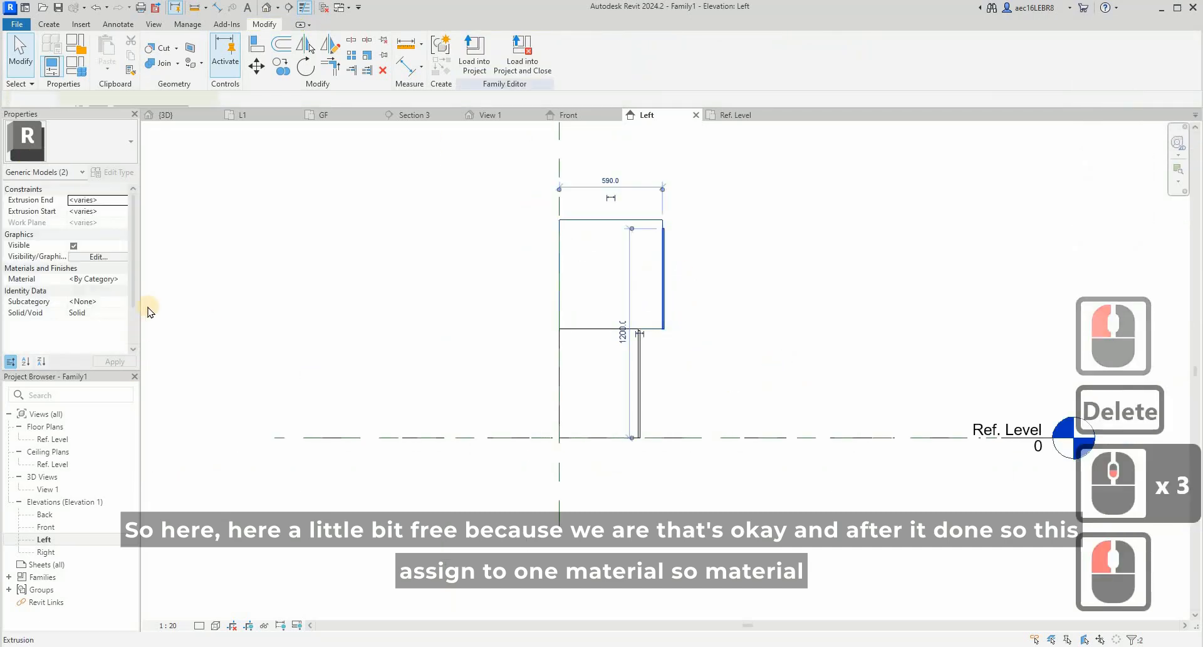
click(134, 278)
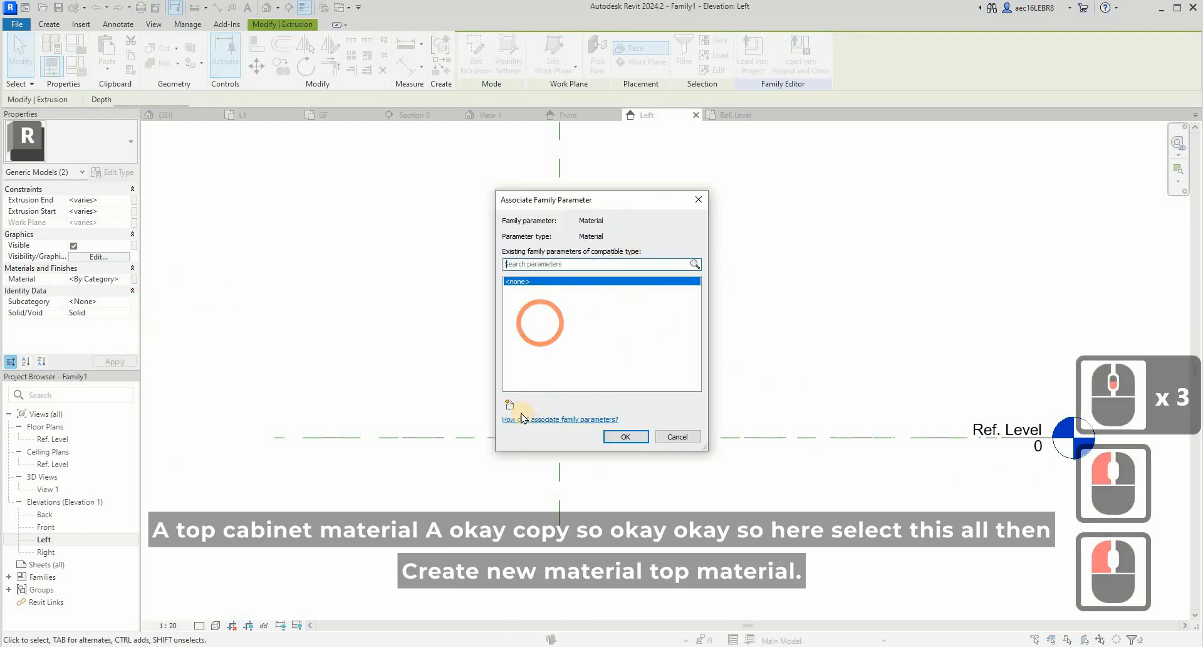
click(511, 405)
click(634, 427)
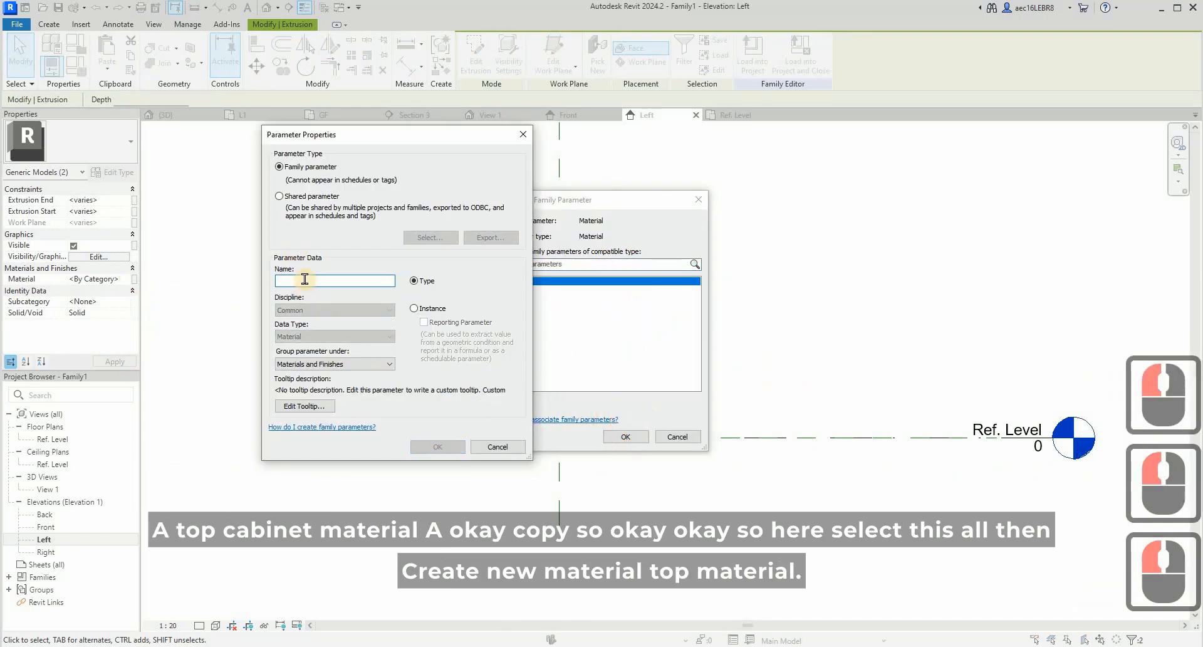
click(304, 278)
text(T)
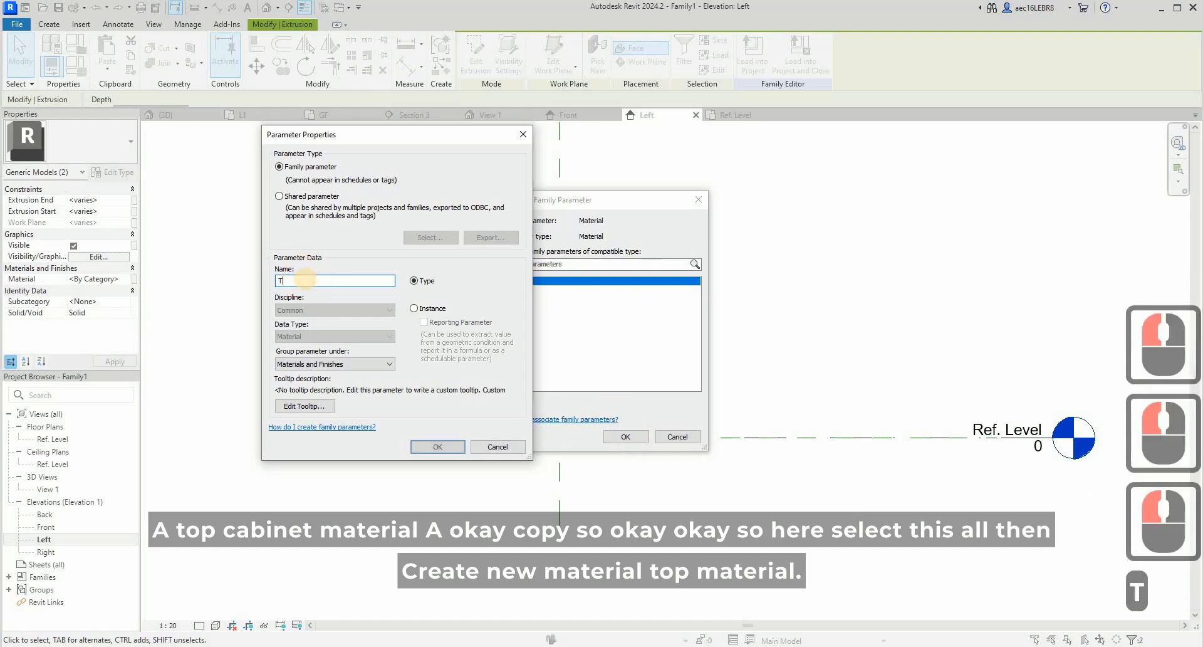
text(op Cabine)
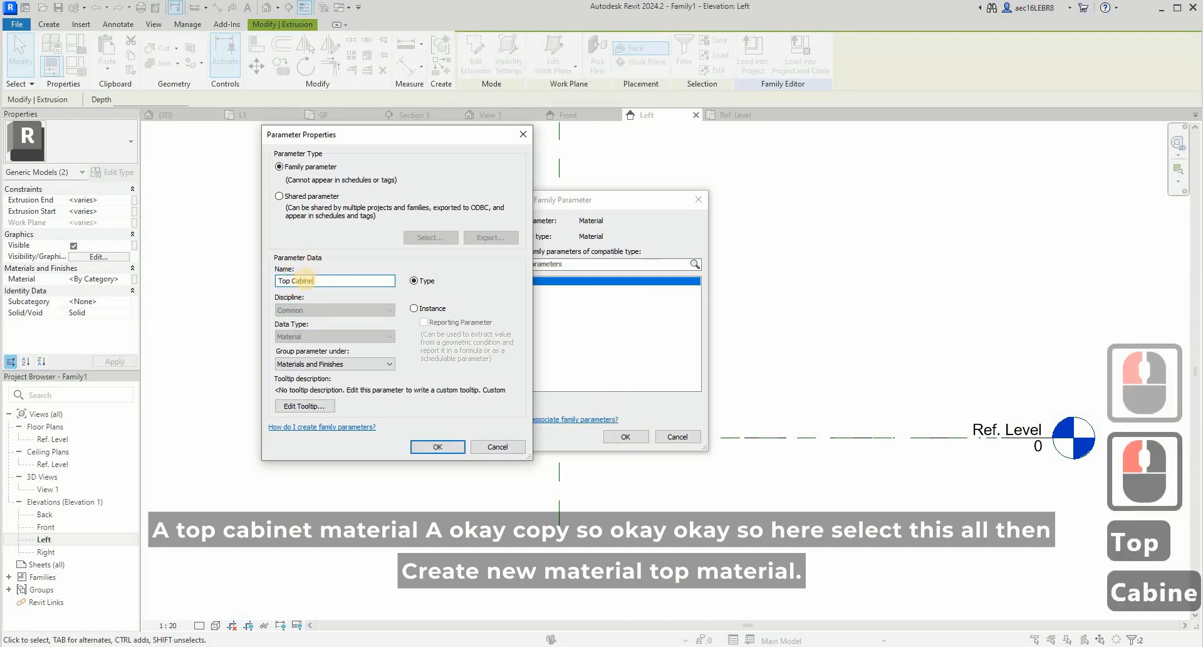
text(t Ma)
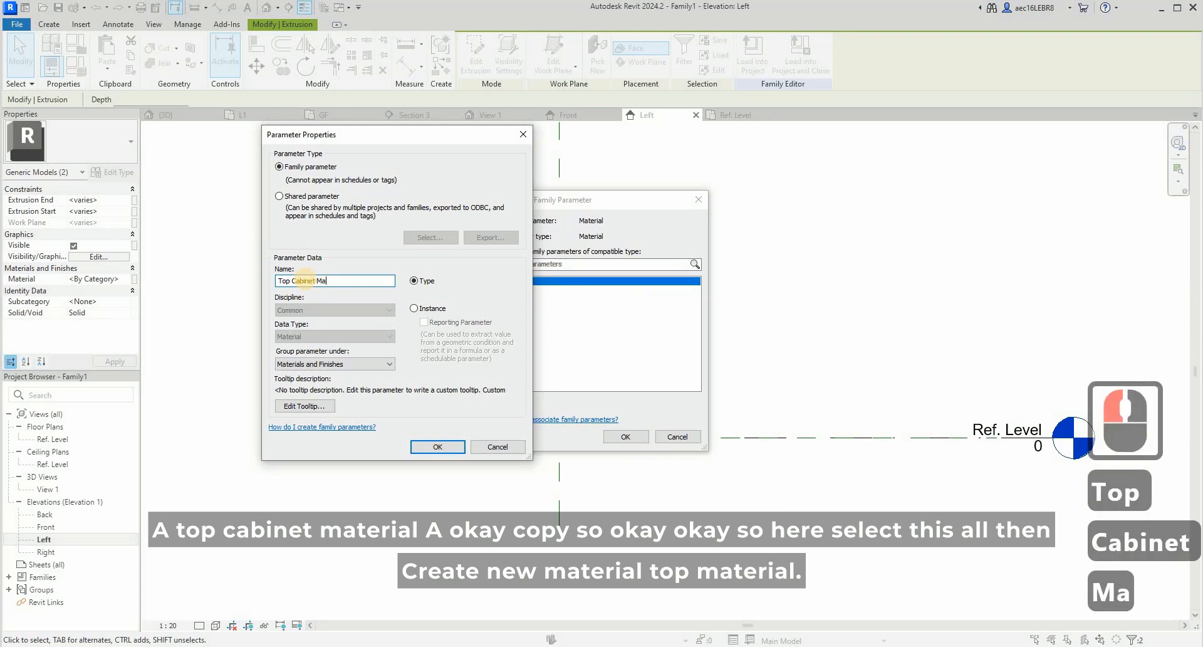
text(terial A)
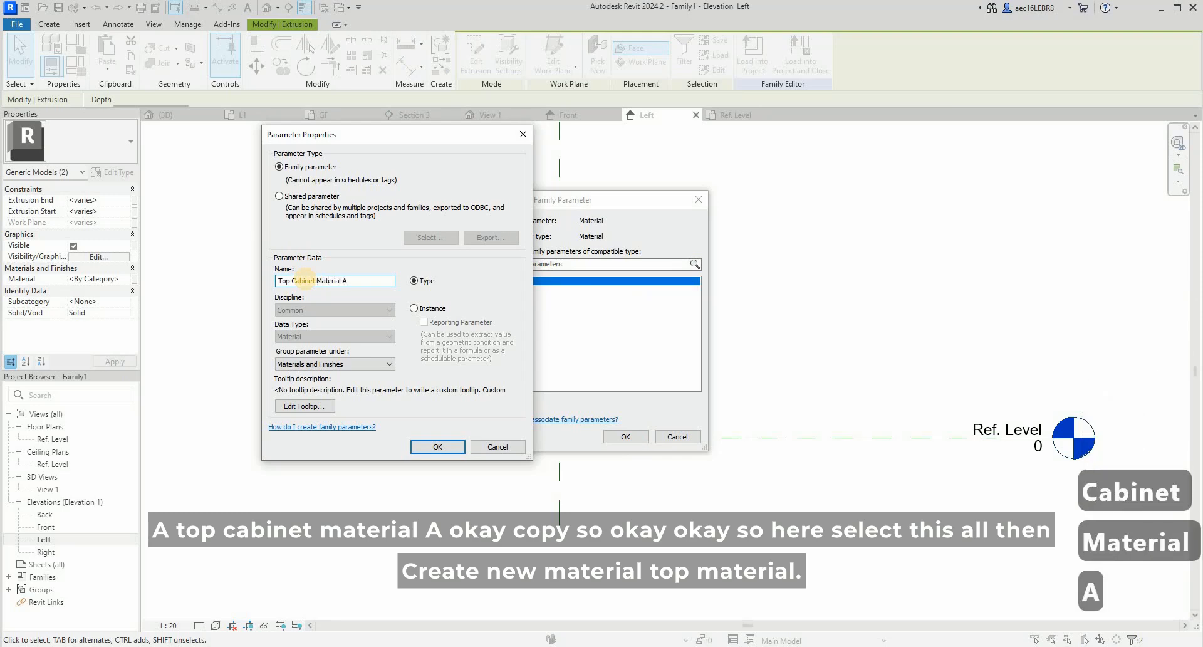
drag(357, 277, 0, 295)
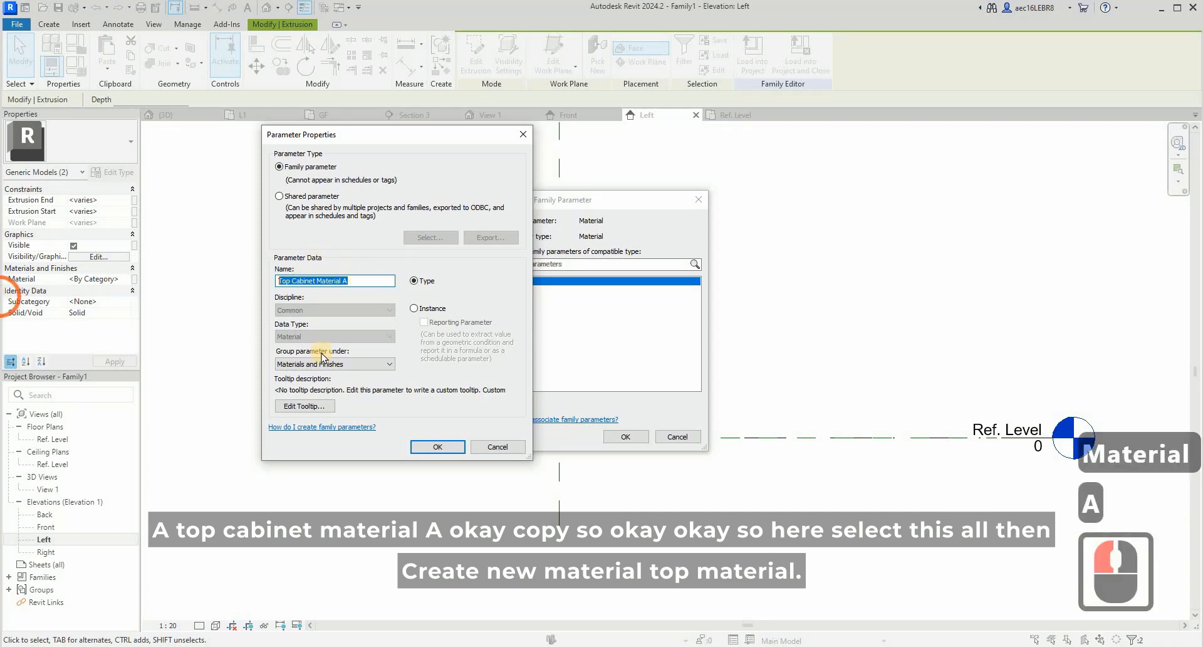
key(ctrl+c)
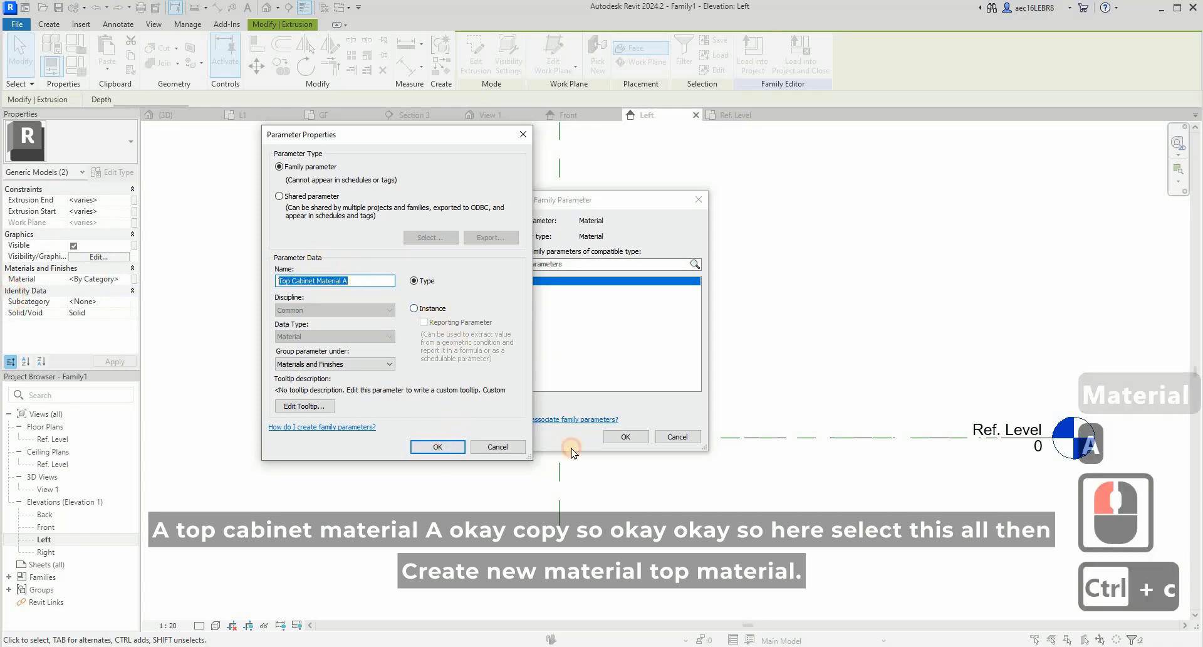
click(437, 446)
click(841, 350)
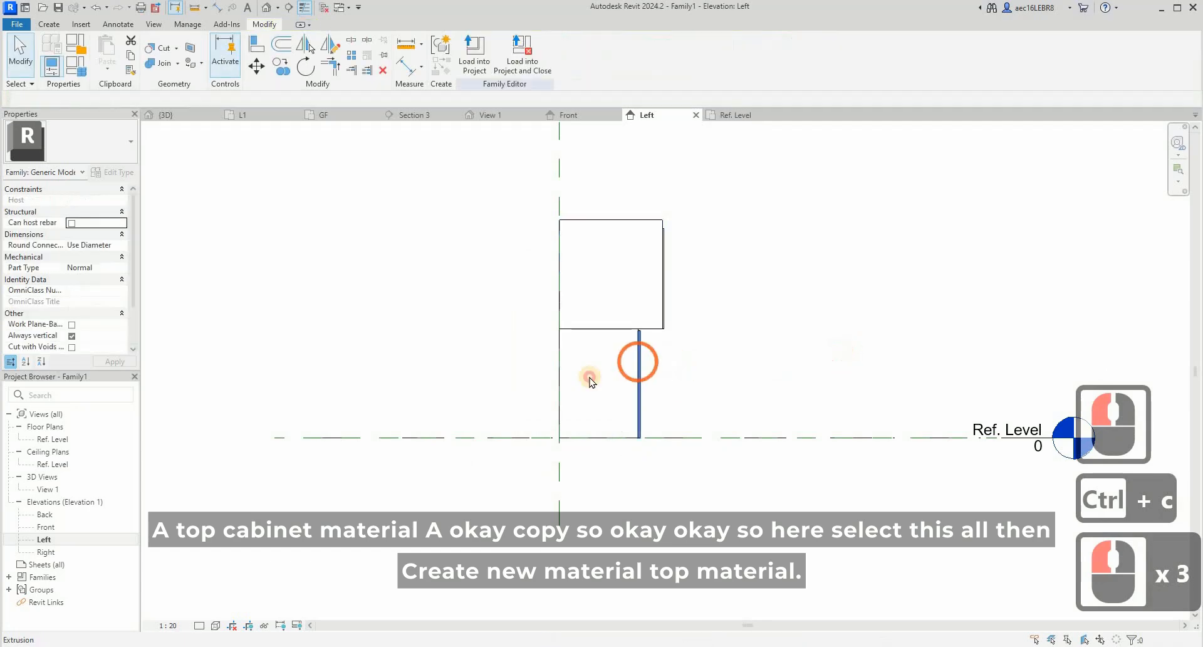
- Link the material of the lower cabinet and its doors to a new family parameter named Top Cabinet Material B
drag(687, 391, 592, 378)
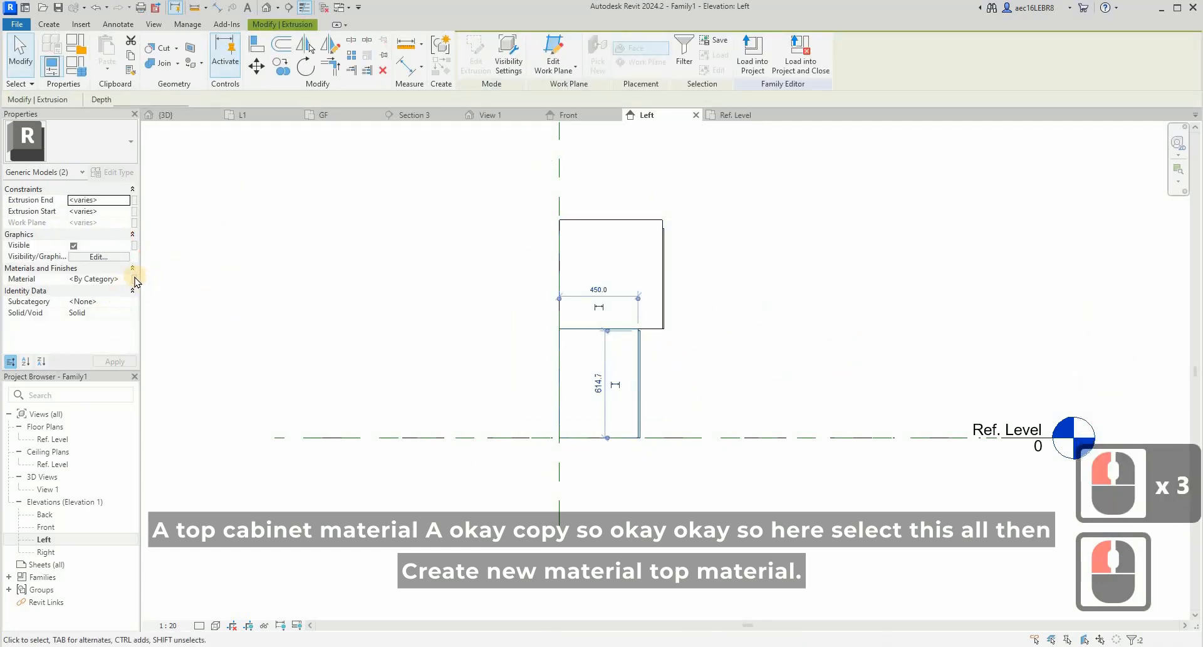
click(134, 278)
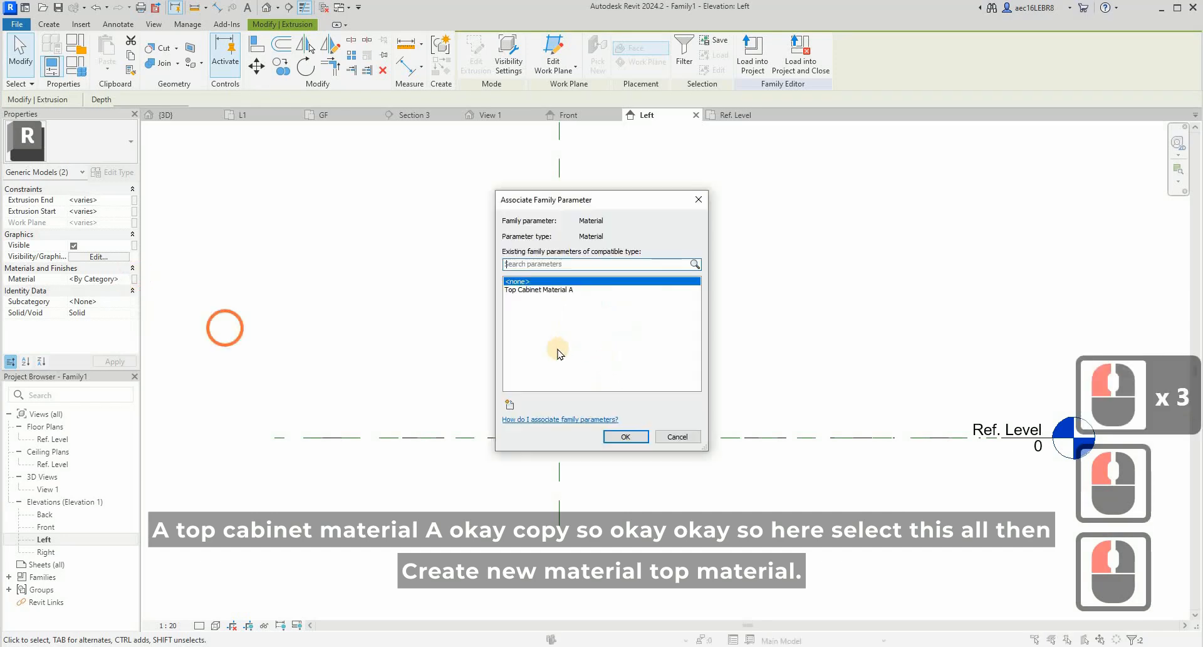
click(509, 403)
key(ctrl+v)
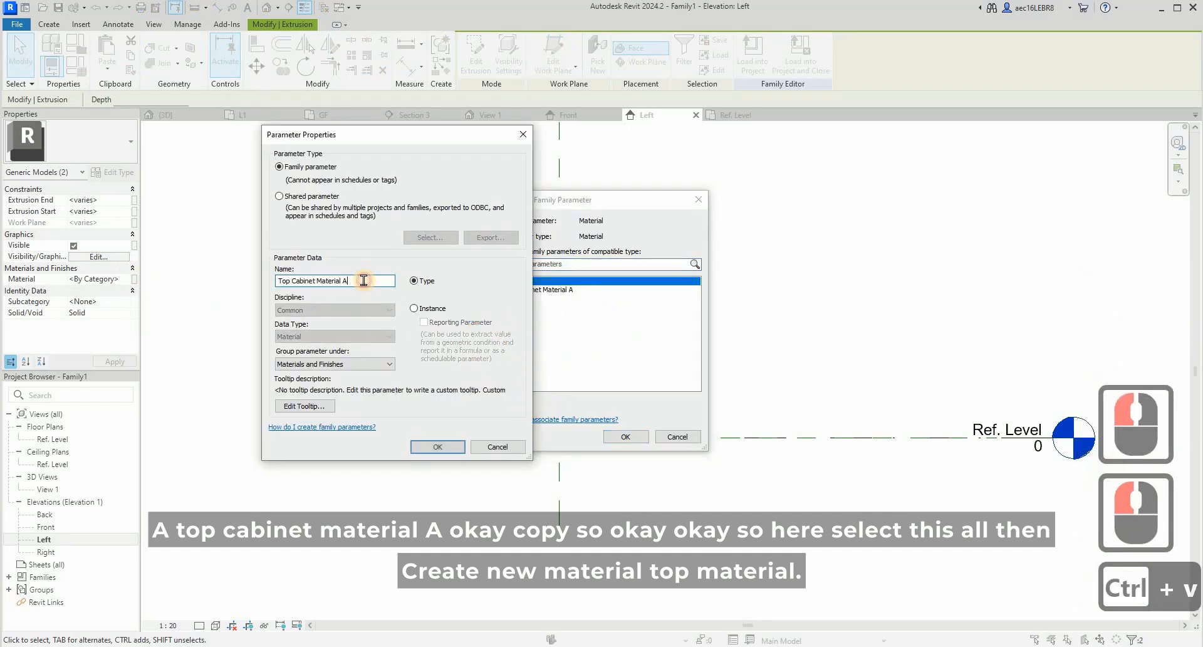
click(364, 281)
key(BackSpace)
text(B)
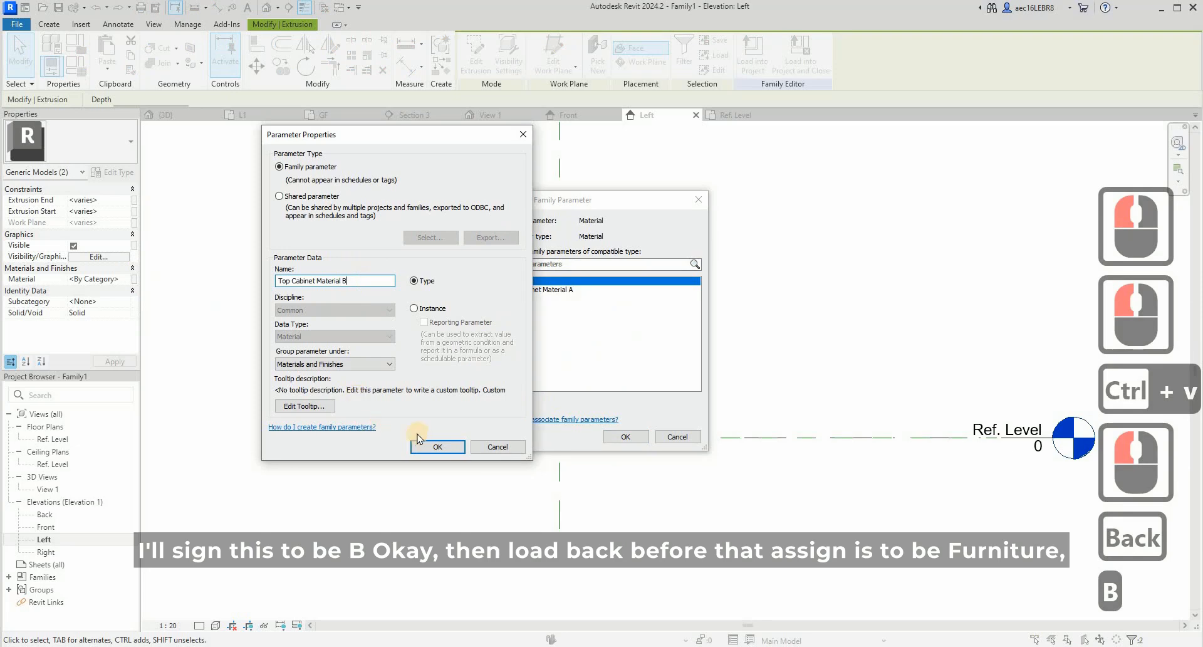
click(434, 445)
click(842, 311)
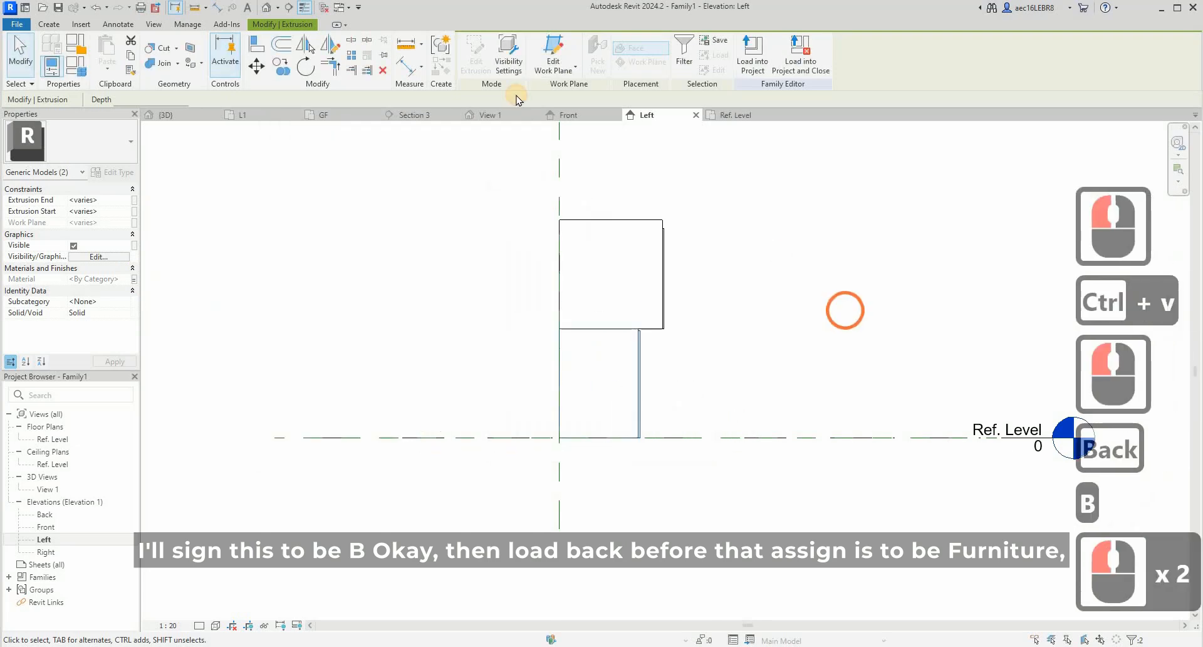
- Set the family category to Furniture, then save the family as Top cabinet and load it into the project, closing the family
click(521, 55)
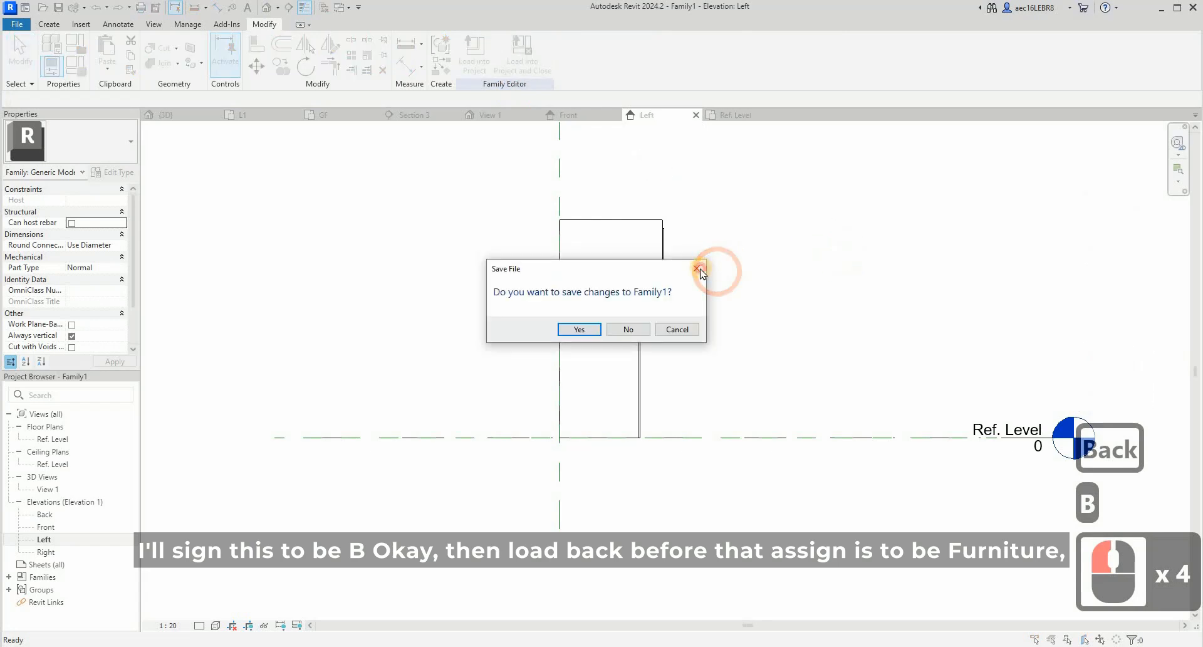
click(696, 268)
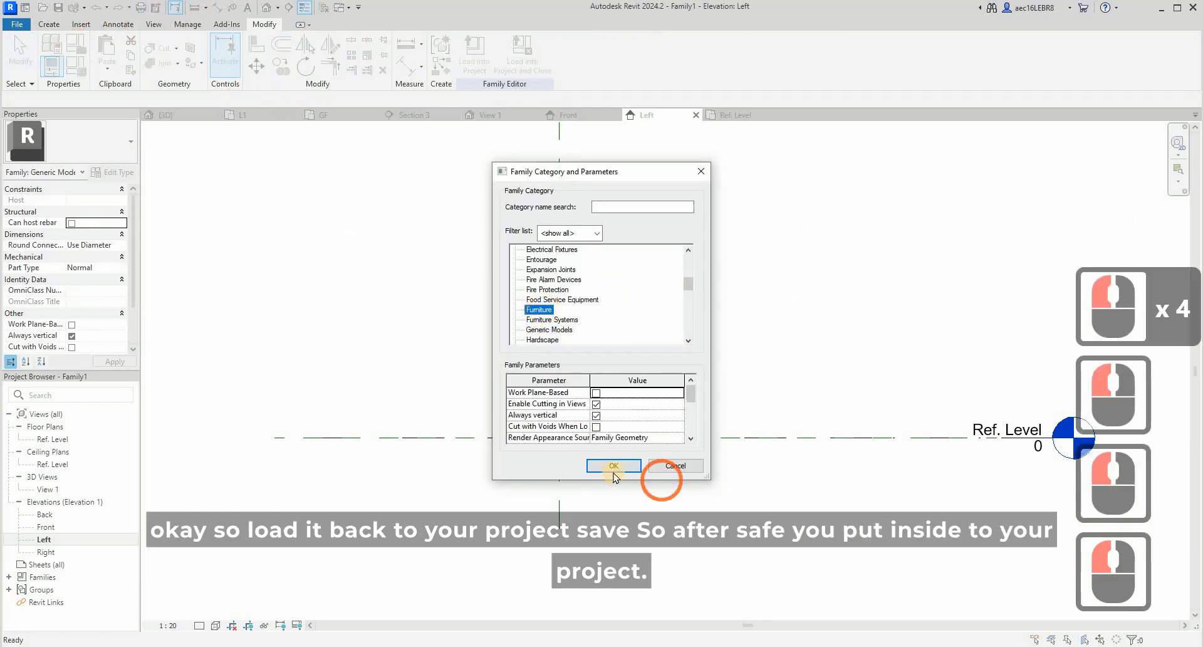
click(613, 466)
click(529, 63)
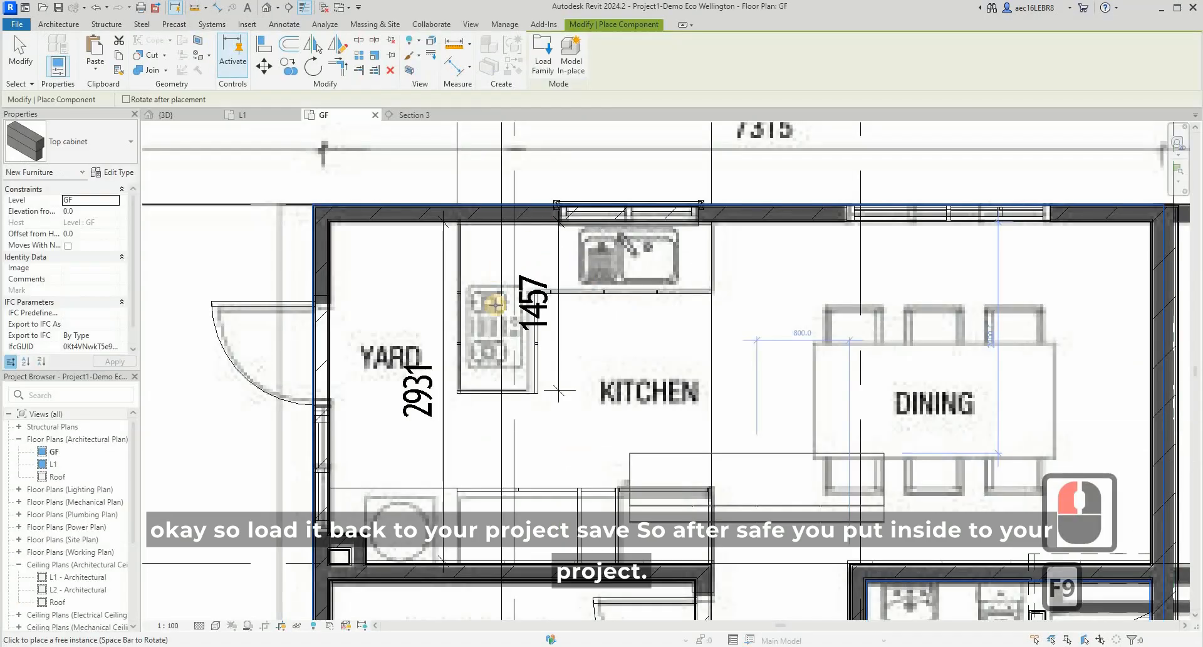
- Place one Top cabinet component in the kitchen of the GF floor plan, below the sink counter
click(589, 330)
key(Escape)
key(Escape)
- Move the placed top cabinet so its back edge sits against the kitchen's exterior wall behind the sink
click(589, 331)
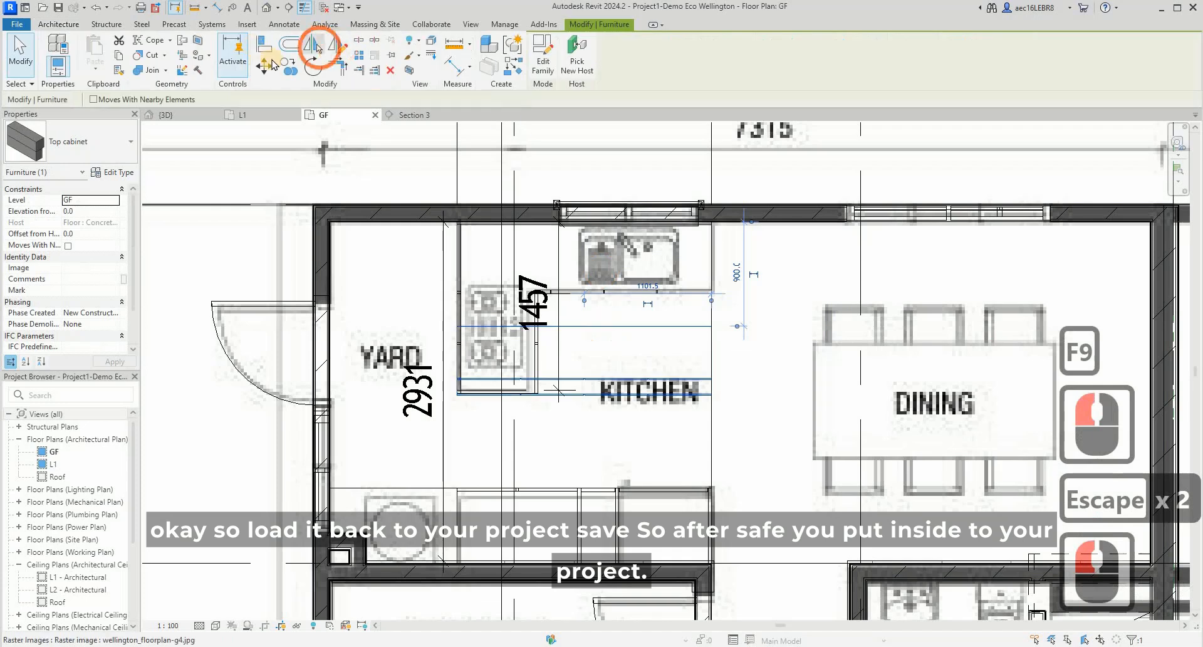
click(262, 66)
scroll(536, 280, up, 5)
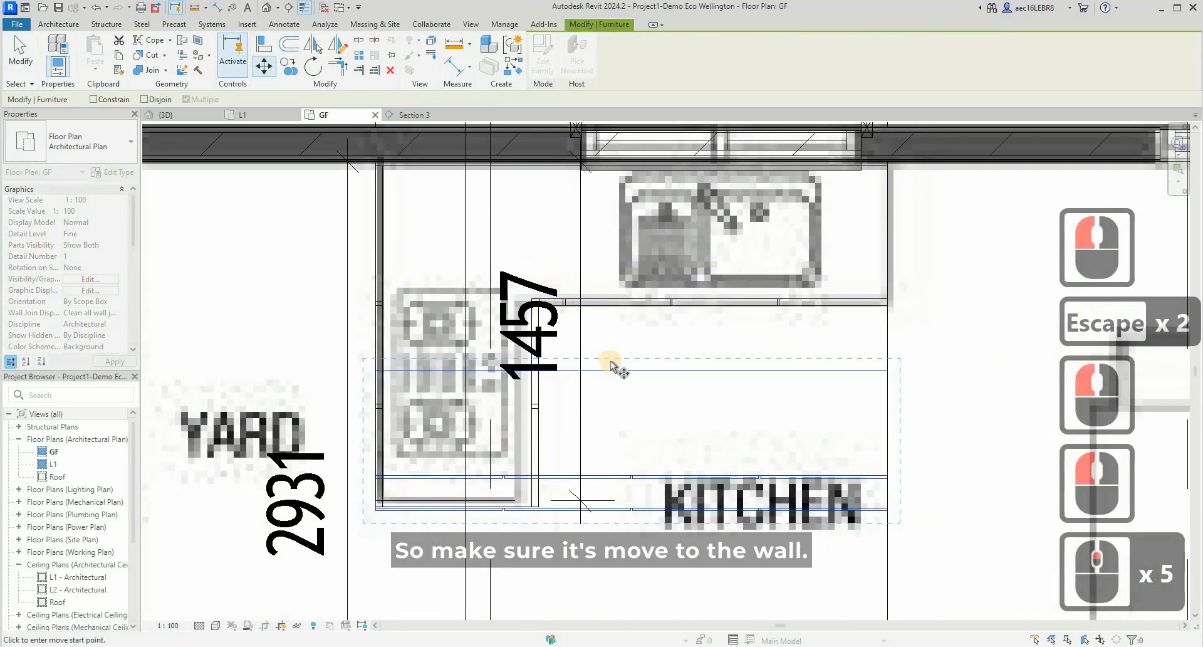
click(608, 176)
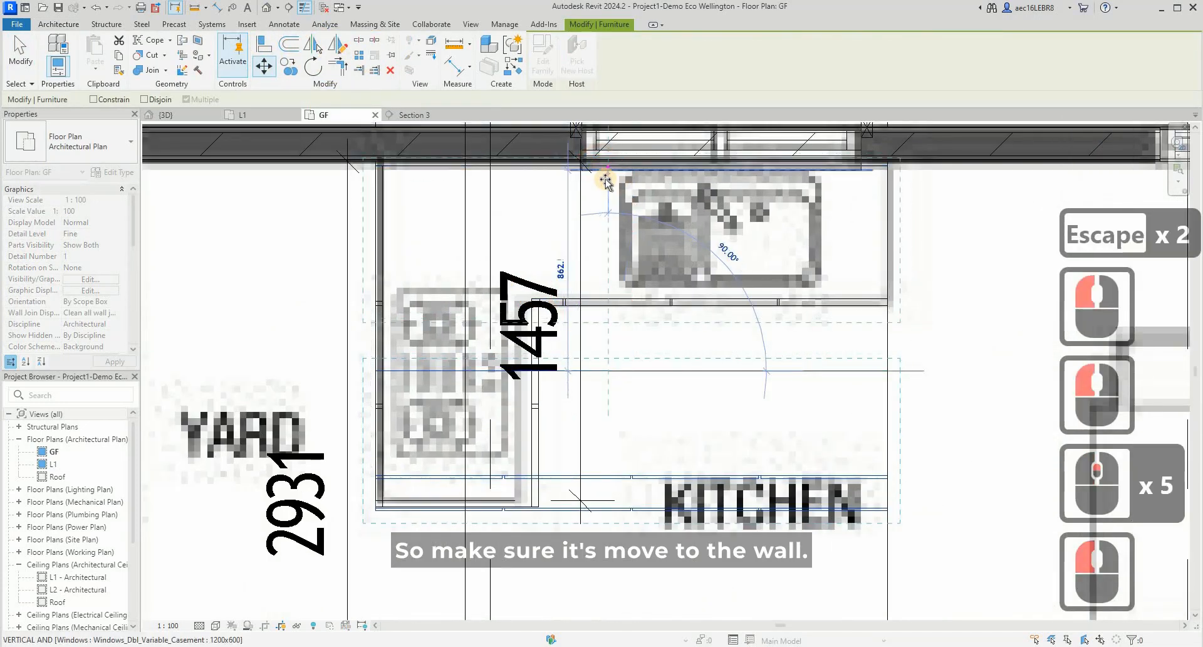
click(605, 191)
key(Escape)
key(Escape)
scroll(439, 150, down, 2)
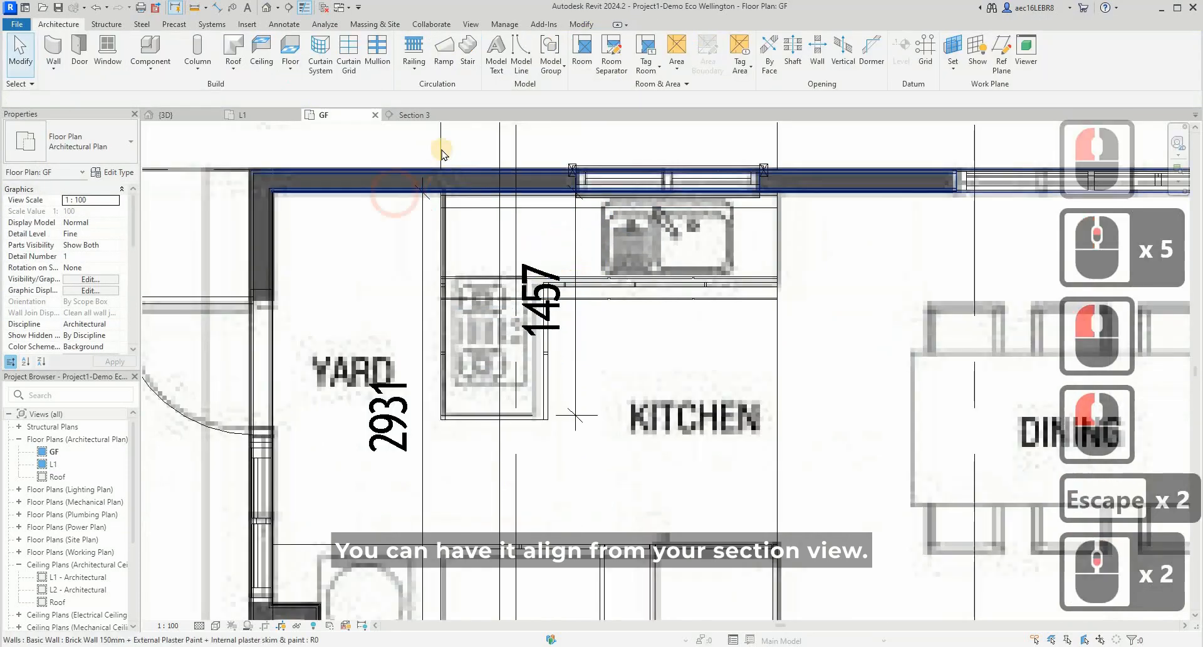
- Open the Section 3 view from its section line running through the kitchen on the GF plan
click(441, 149)
key(Escape)
scroll(451, 232, down, 3)
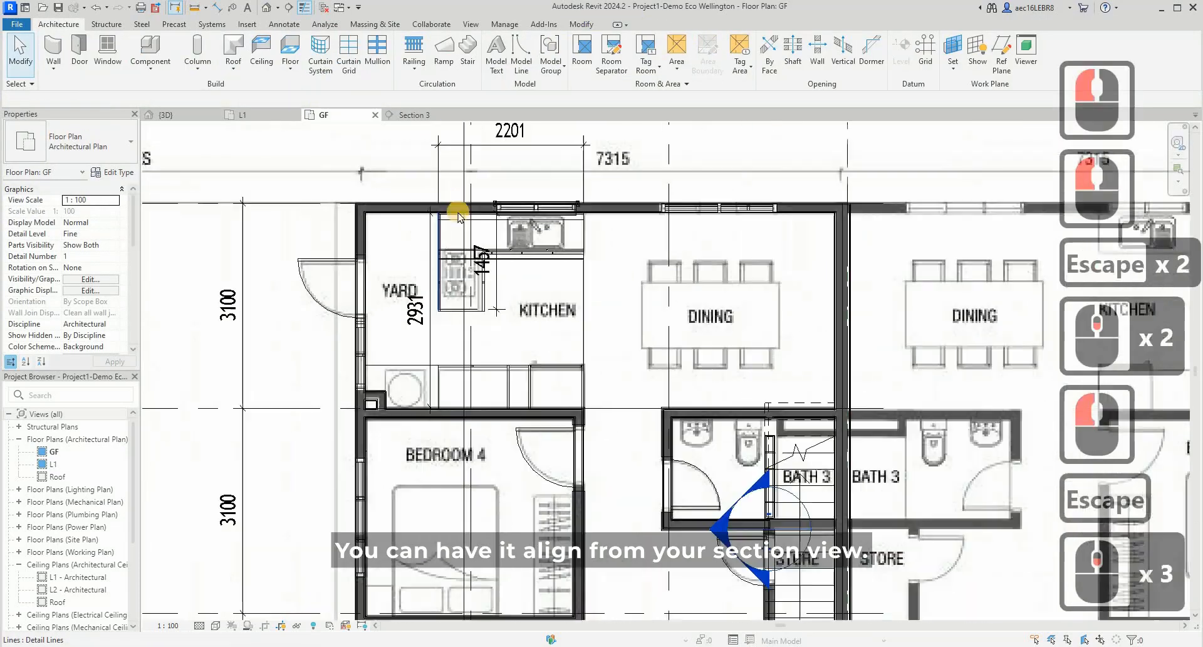
scroll(671, 388, down, 3)
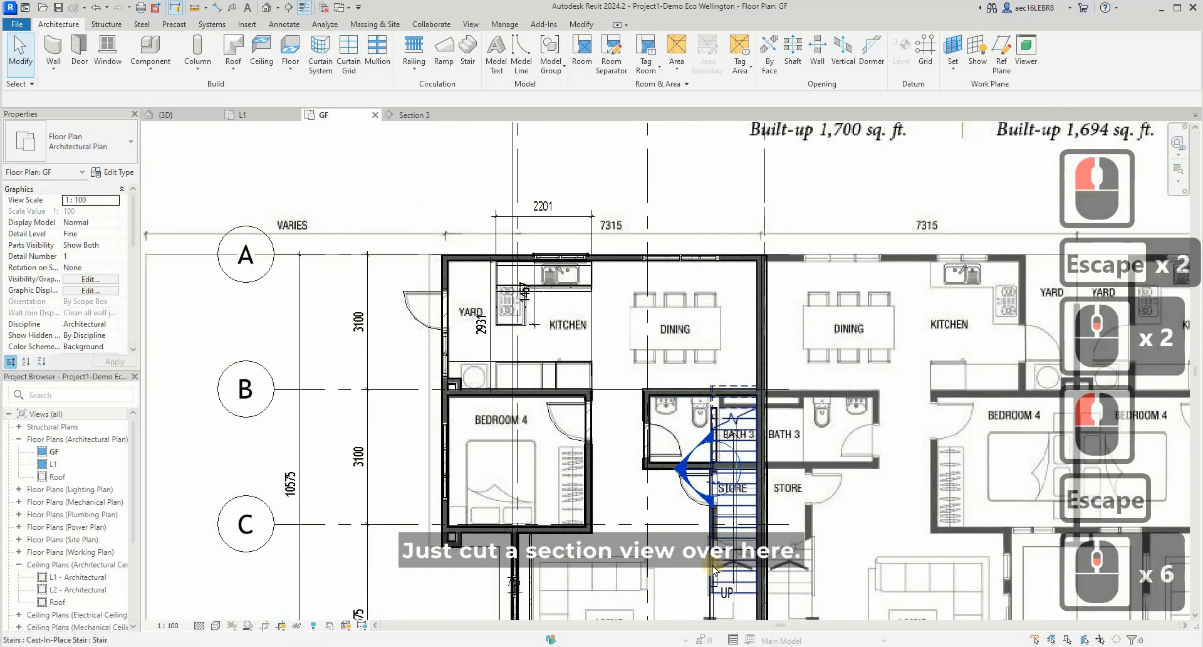
scroll(507, 279, down, 5)
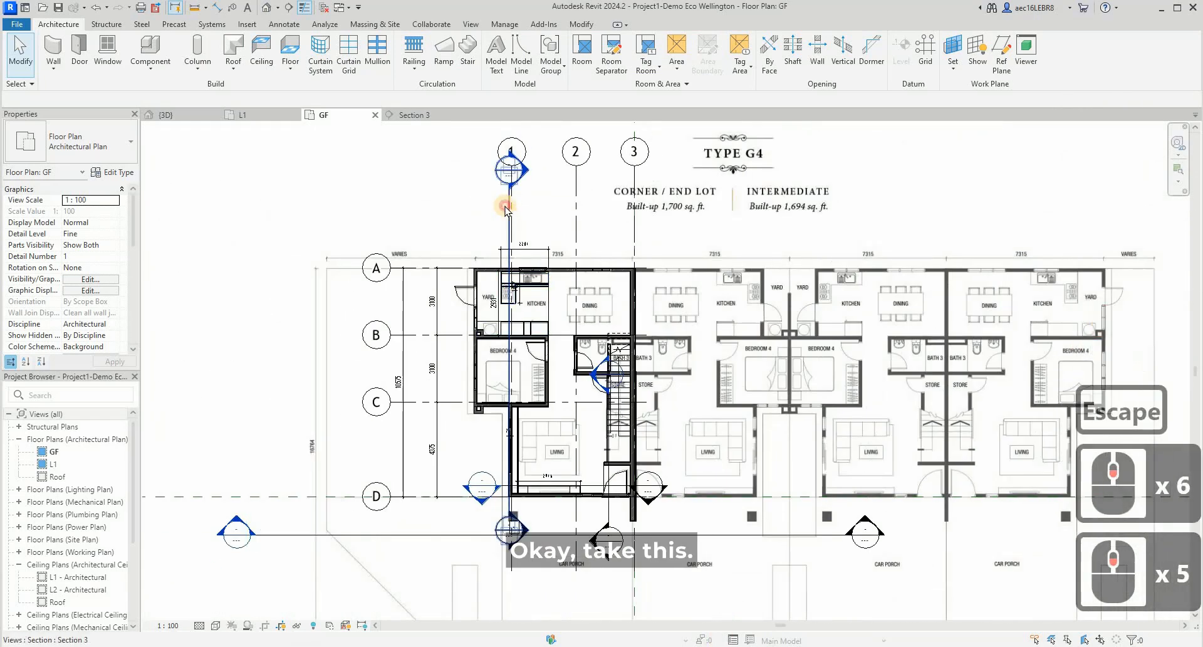
click(506, 209)
right_click(506, 209)
click(555, 278)
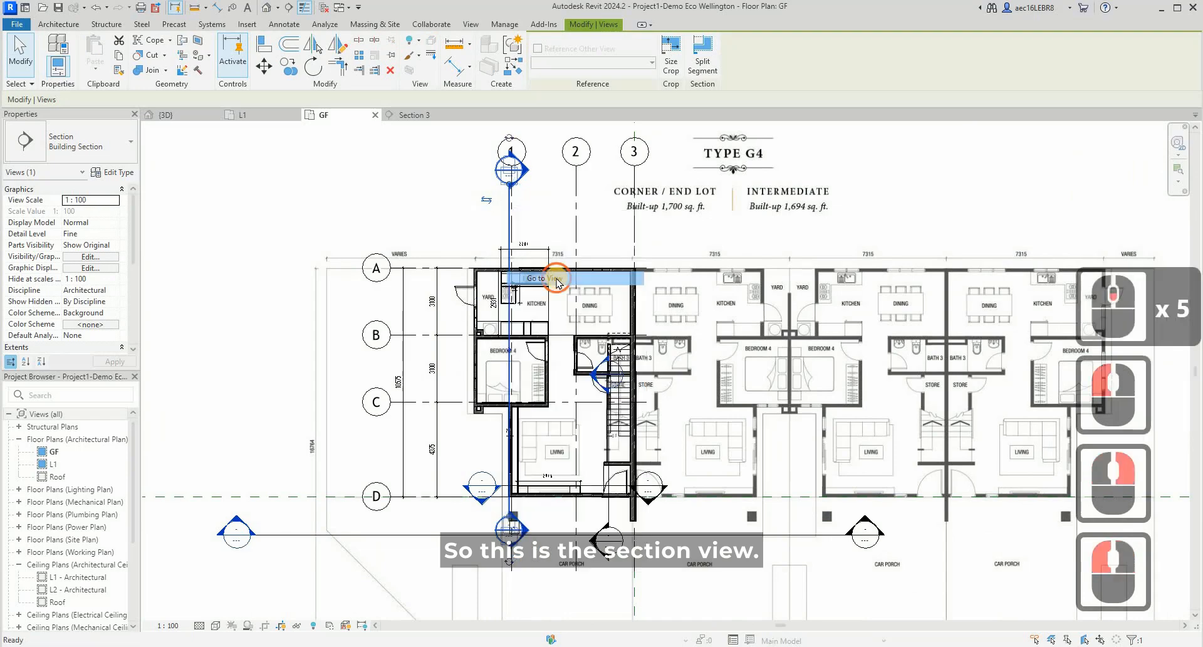
- Move the top cabinet in the section so its upper back corner meets the corner of the wall and ceiling
click(505, 406)
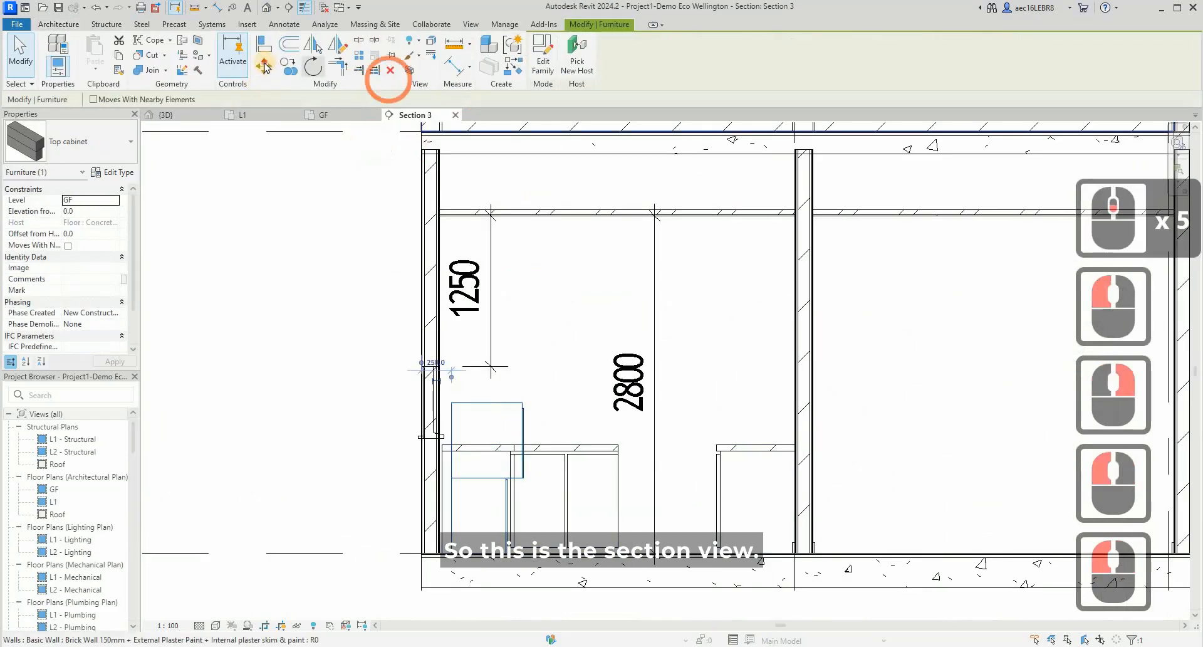
click(264, 65)
click(435, 409)
click(439, 260)
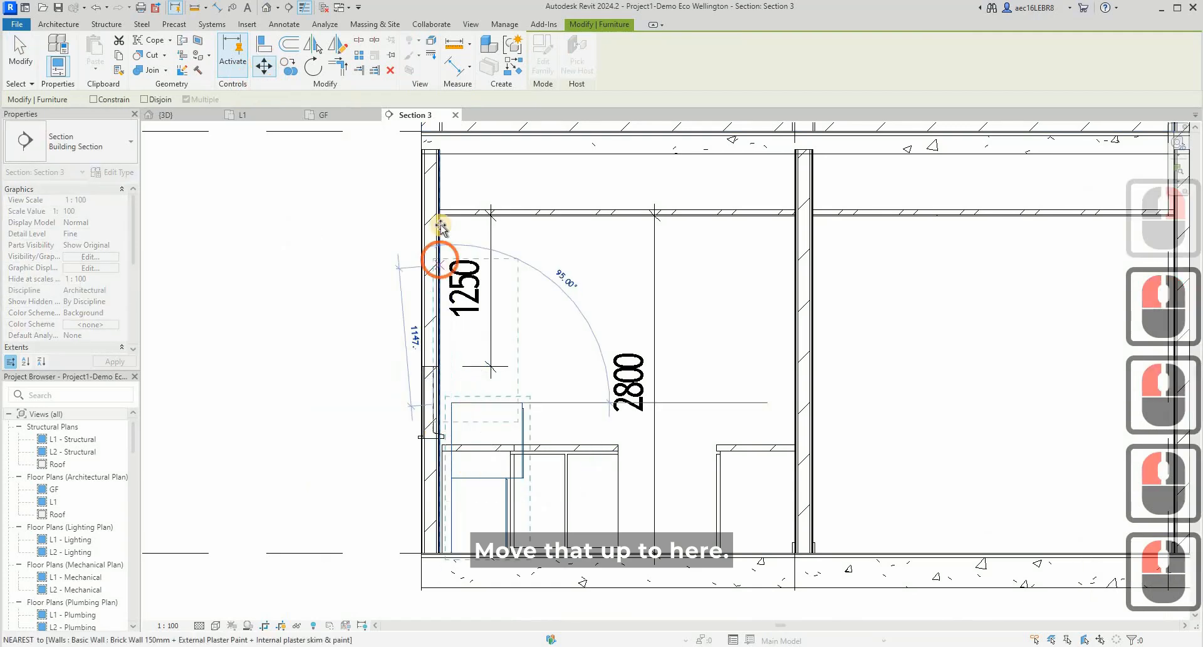
scroll(441, 225, up, 6)
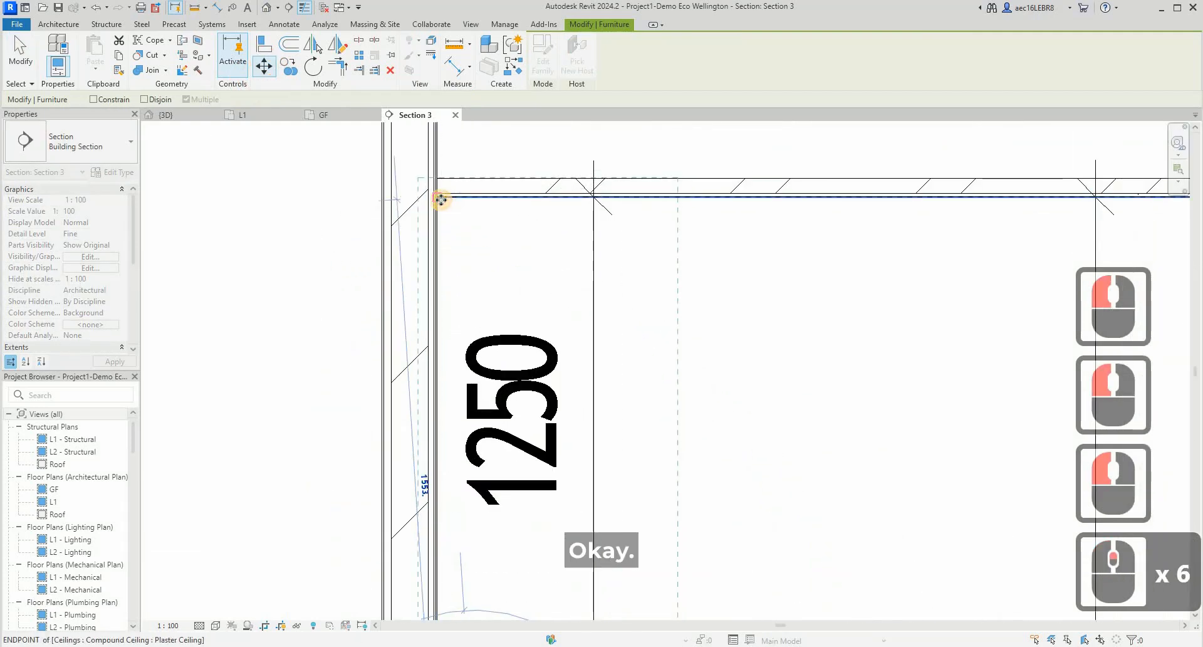
click(441, 199)
scroll(495, 400, down, 5)
key(Escape)
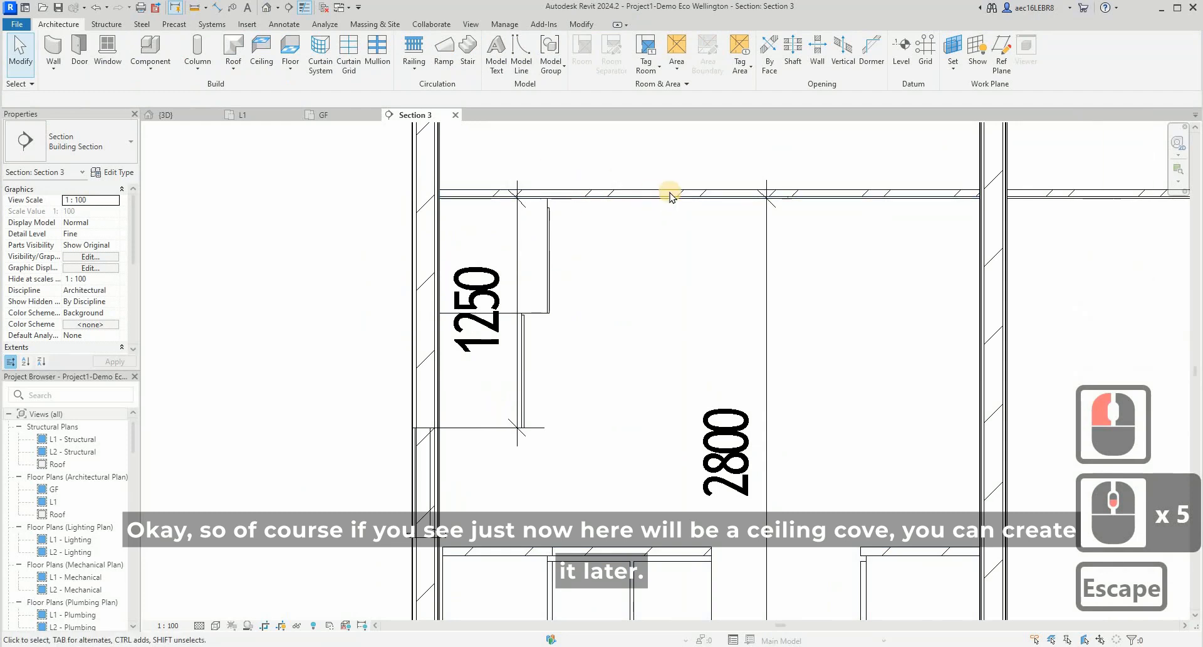
scroll(628, 226, down, 2)
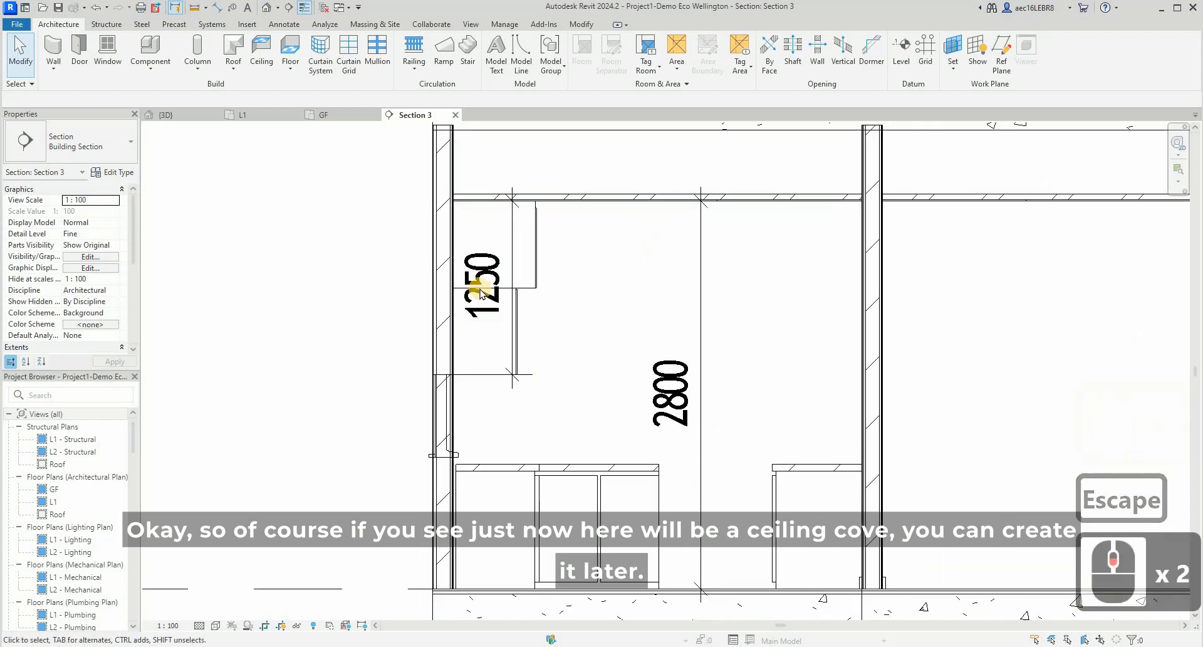
- Examine the mounted top cabinets and the opposite side of the kitchen in the 3D view
click(178, 119)
scroll(958, 274, up, 5)
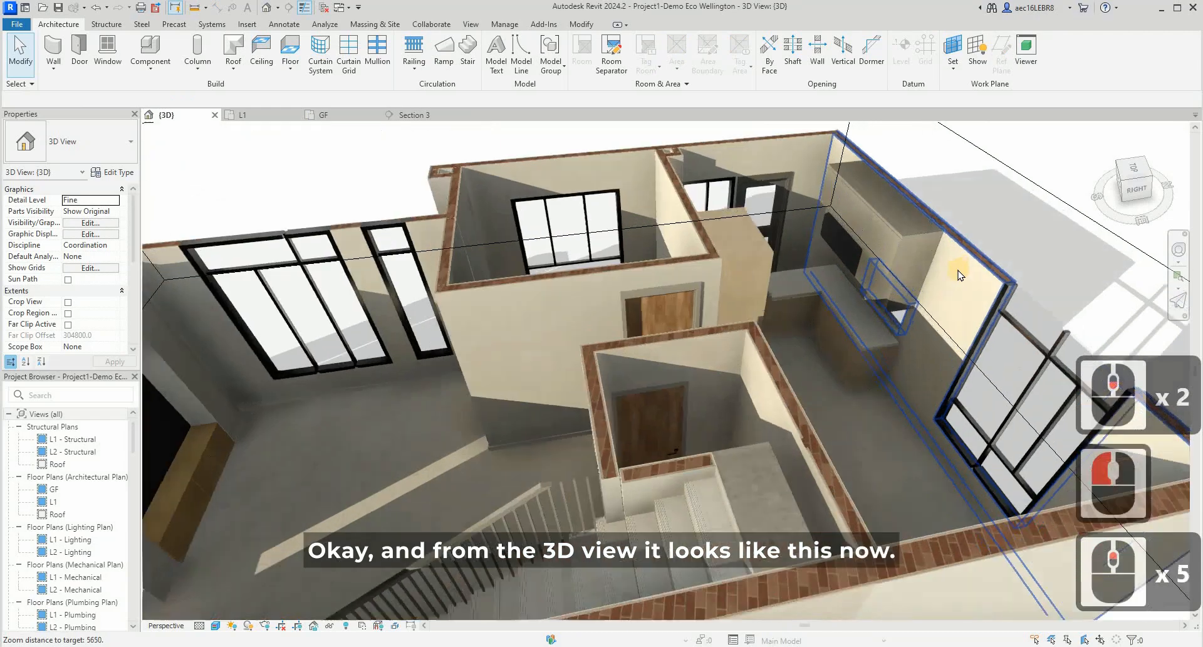
scroll(958, 274, up, 9)
shift+middle_drag(959, 274, 840, 217)
scroll(868, 358, up, 7)
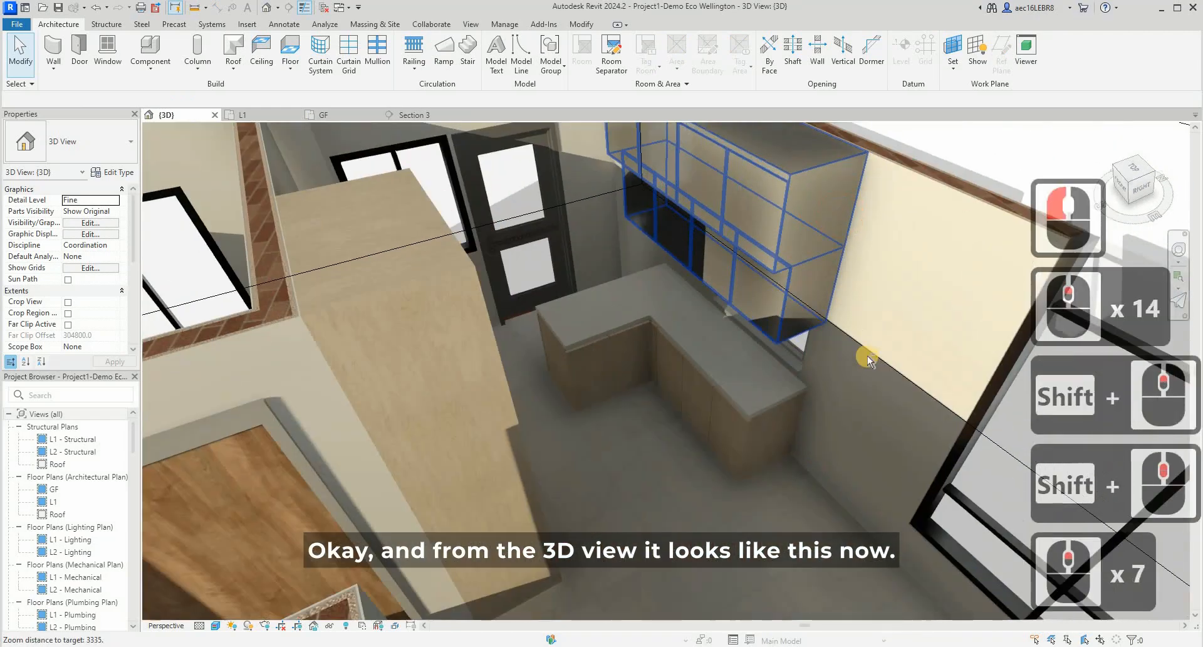
scroll(867, 358, up, 2)
shift+middle_drag(873, 268, 861, 262)
key(Escape)
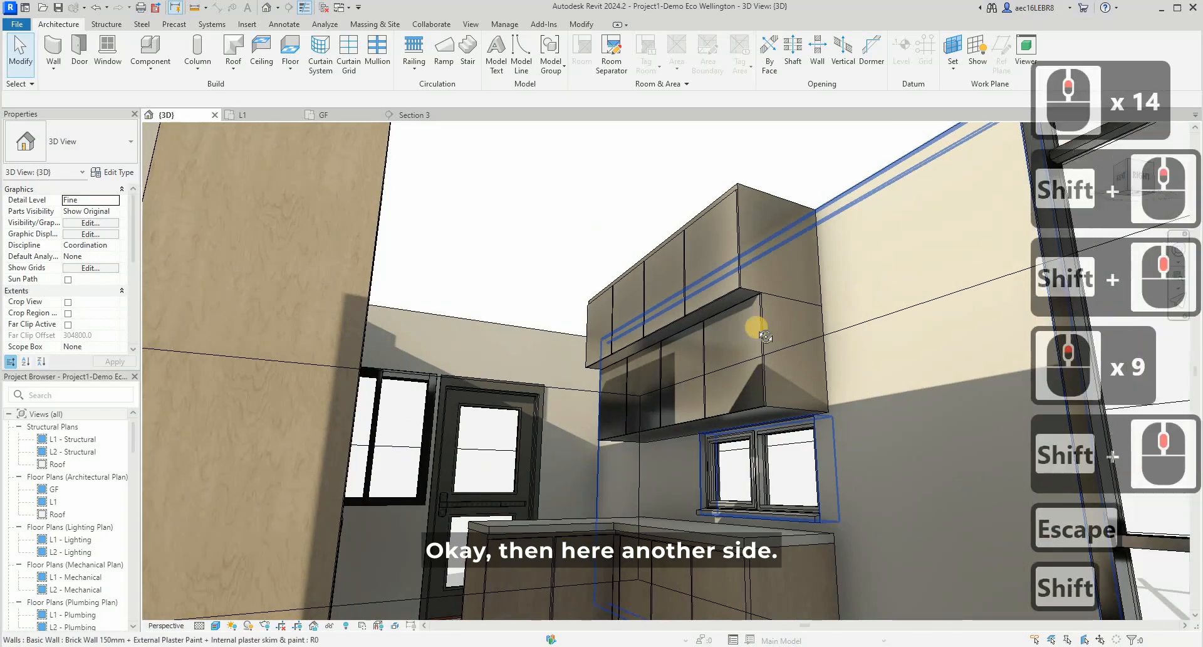
shift+middle_drag(766, 337, 462, 234)
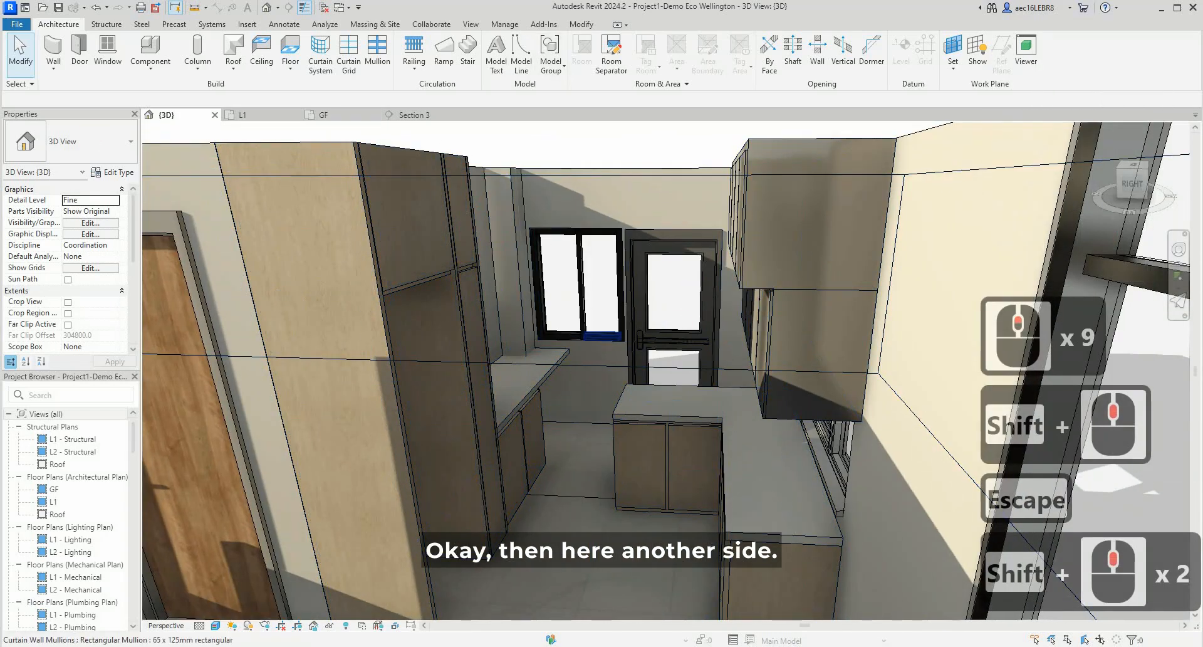
- Compare the side of the kitchen opposite the sink in the 3D view with the kitchen reference panorama
click(547, 645)
click(611, 618)
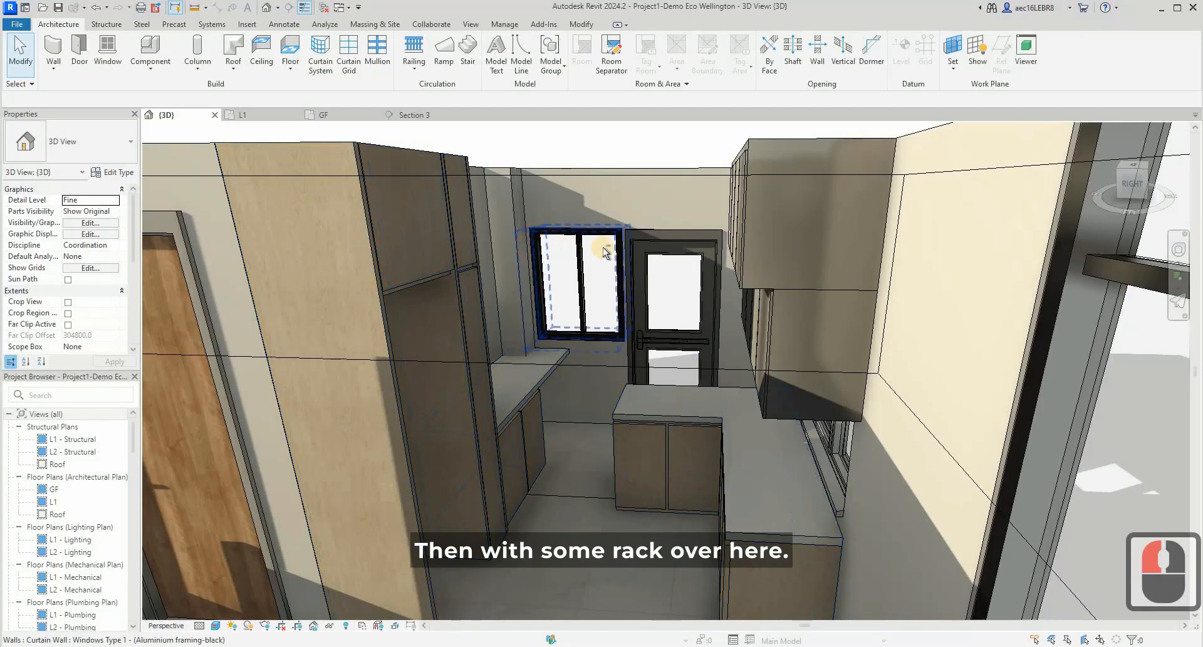
shift+middle_drag(569, 344, 561, 226)
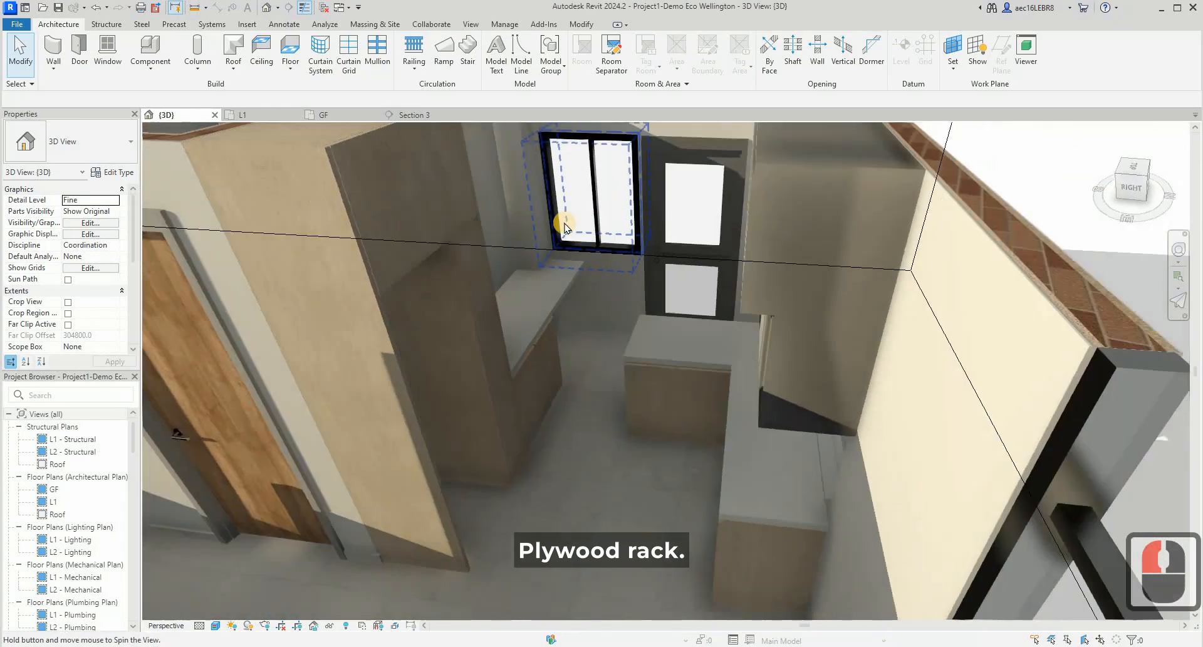
- Add an aligned dimension on the GF plan for the depth of the boxed wall projection beside the washing machine
click(260, 116)
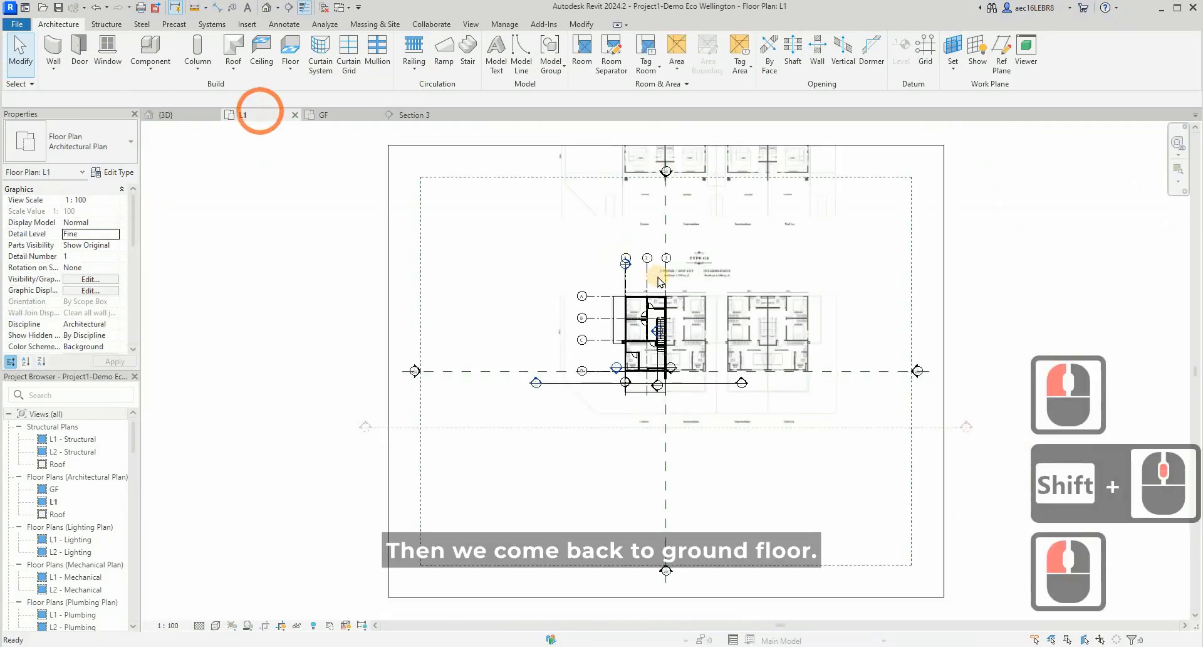
click(336, 116)
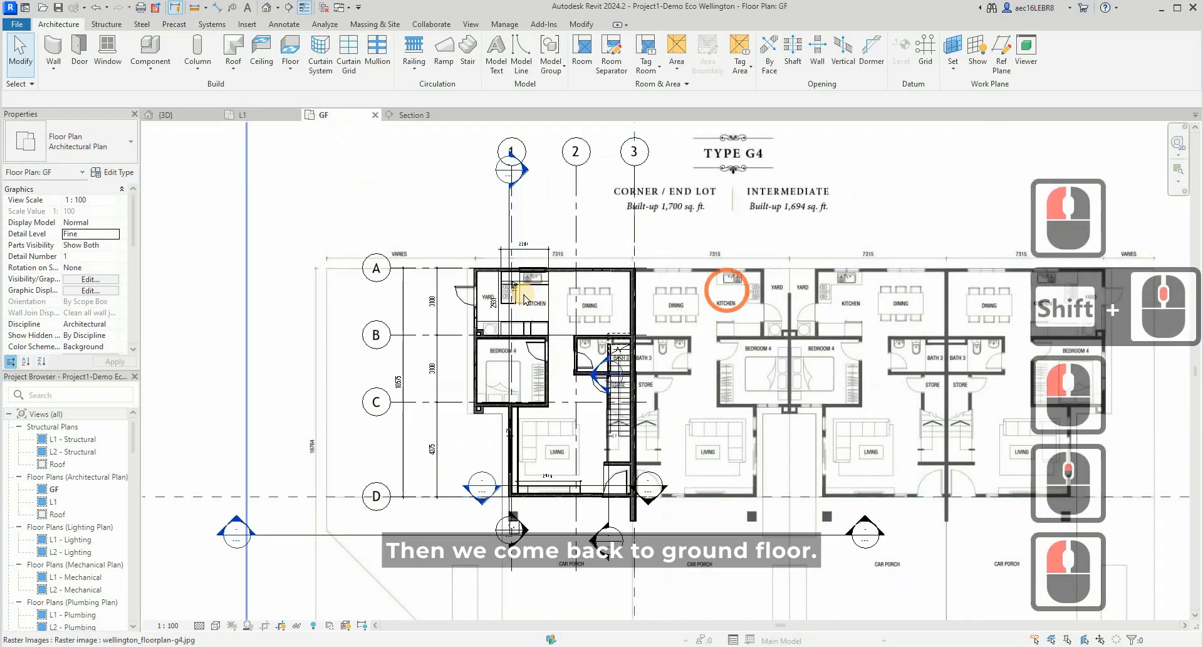
scroll(520, 293, up, 15)
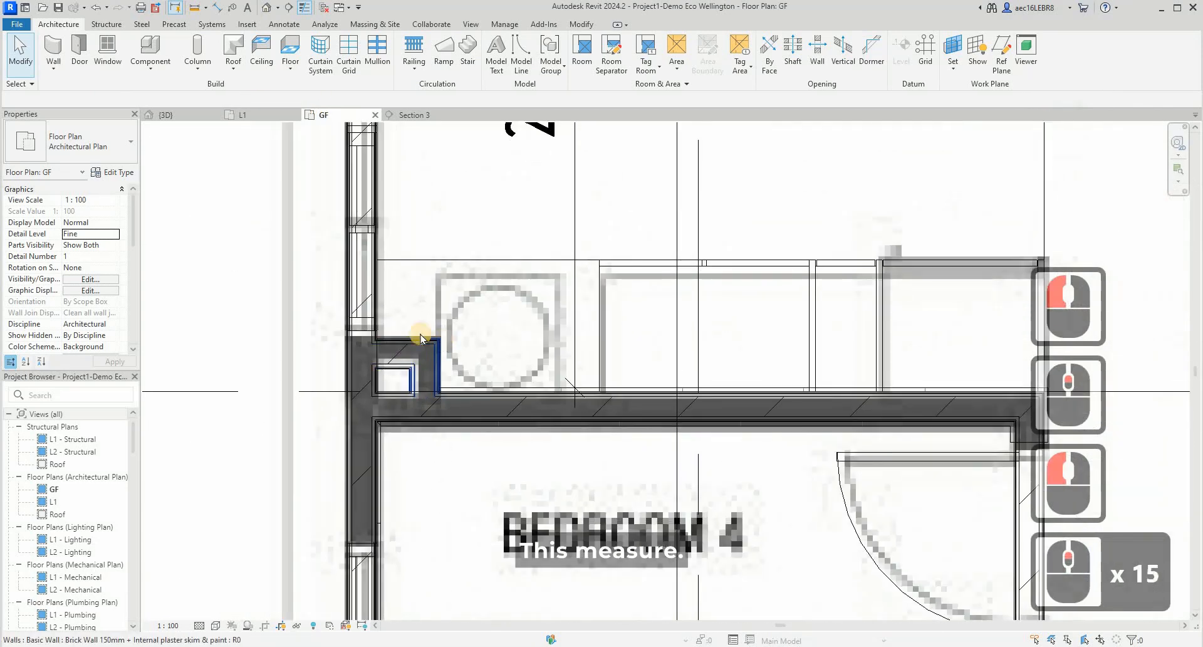
click(217, 7)
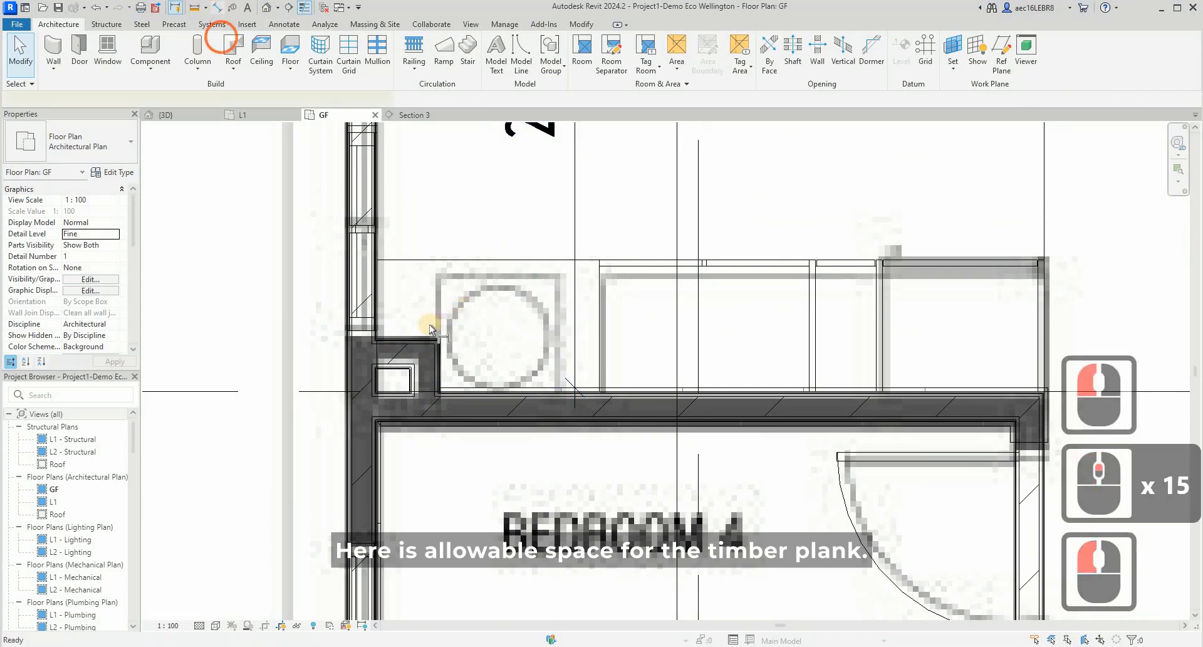
scroll(442, 332, up, 2)
scroll(442, 331, up, 5)
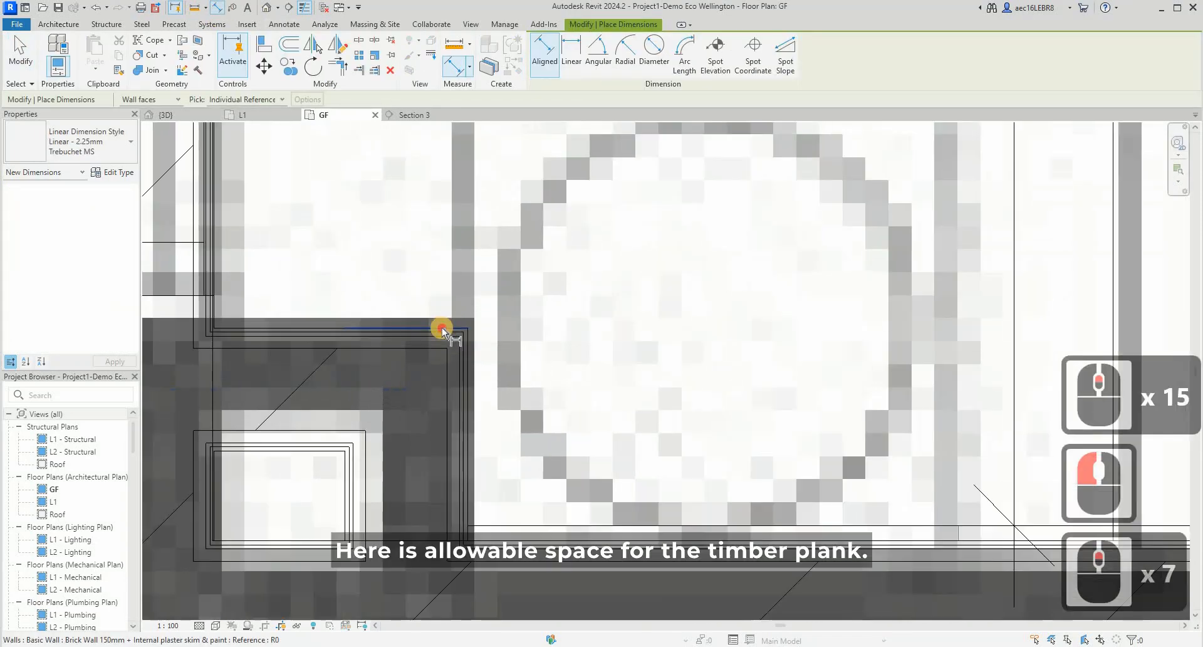
click(435, 313)
scroll(436, 313, down, 3)
click(512, 464)
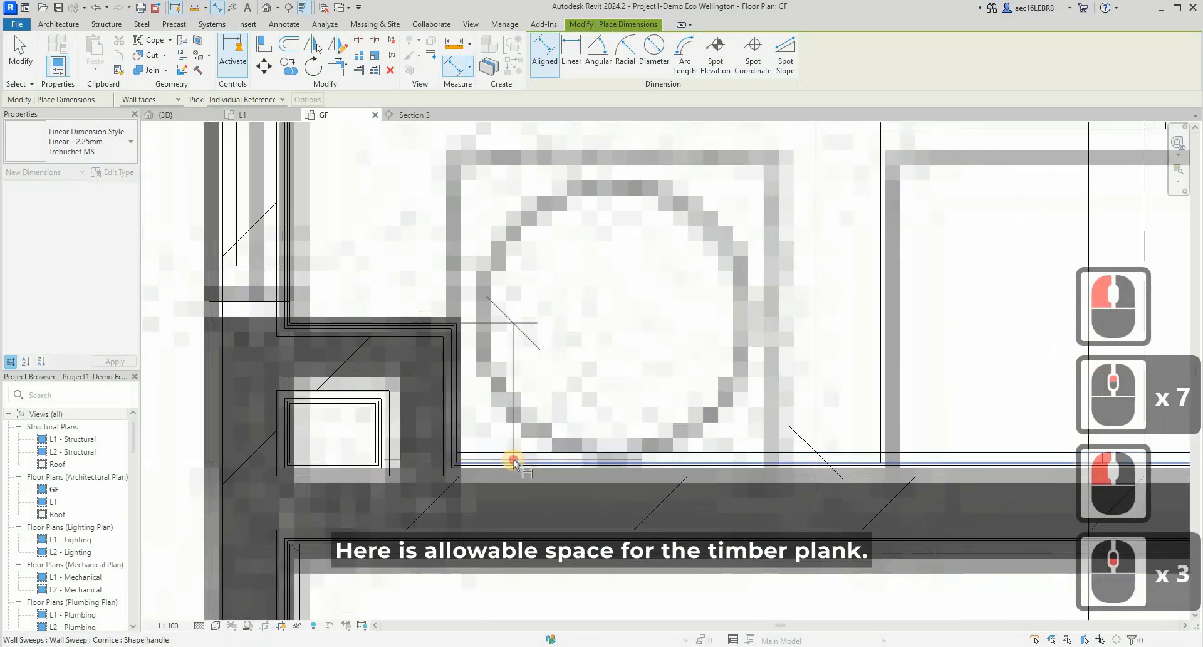
scroll(510, 459, down, 4)
click(249, 383)
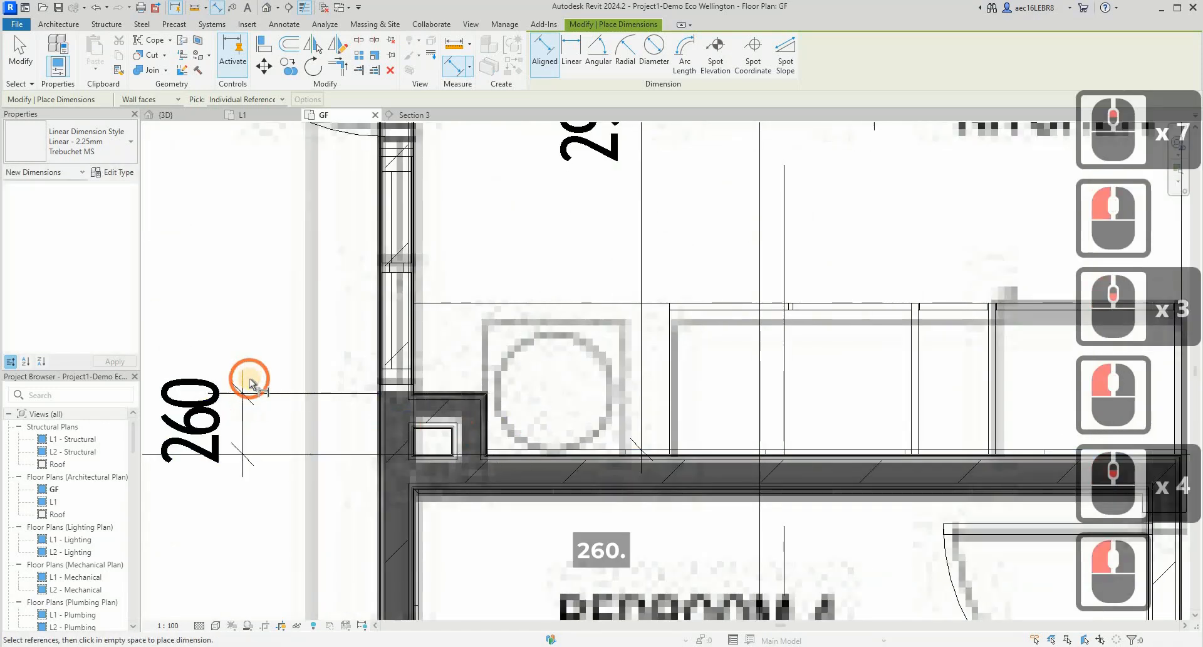
key(Escape)
scroll(248, 380, down, 5)
key(Escape)
key(Escape)
scroll(515, 379, down, 4)
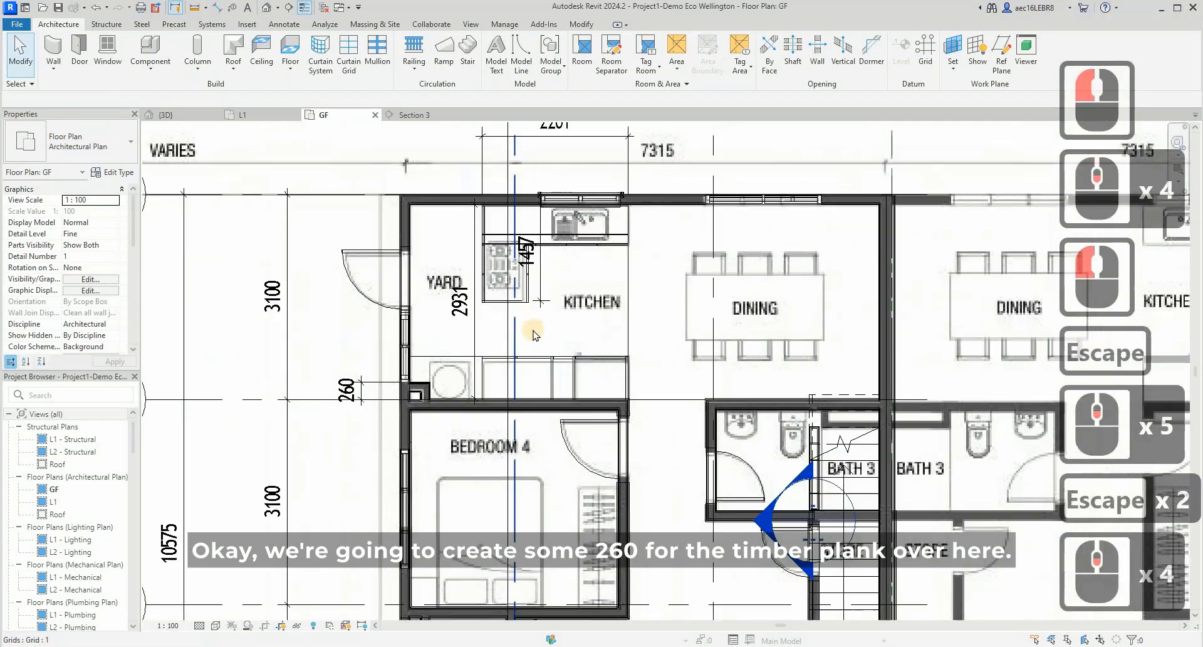
- Check the open shelves and upper cabinets in the browser's kitchen panorama, and return to Revit
click(430, 277)
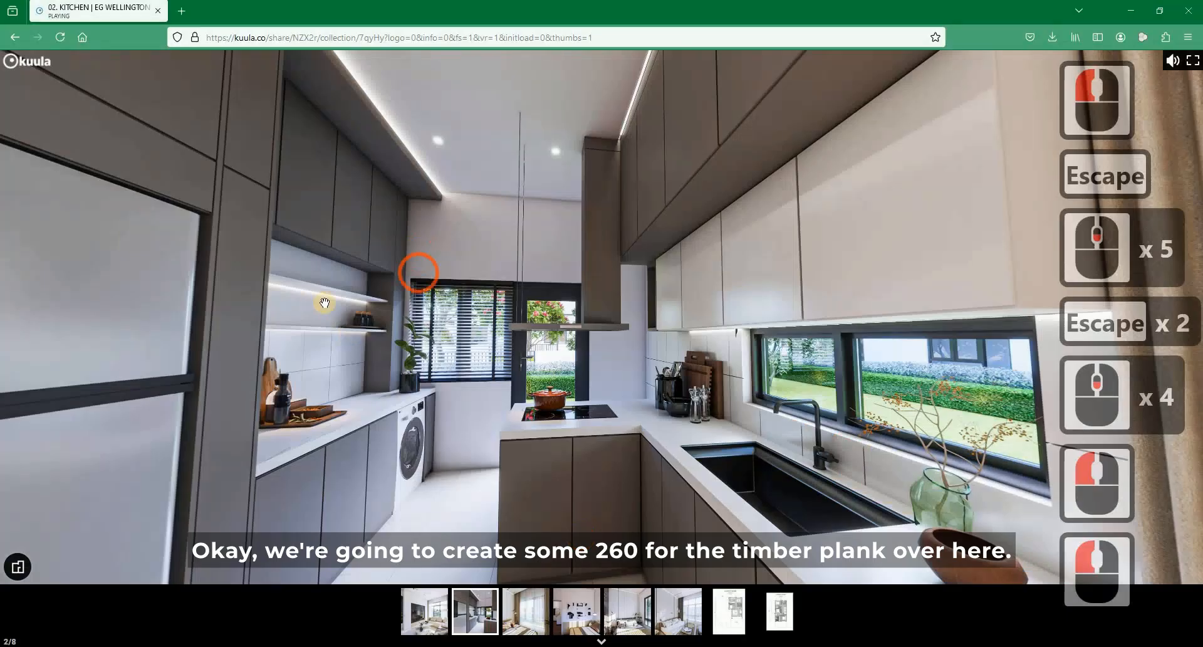
click(310, 302)
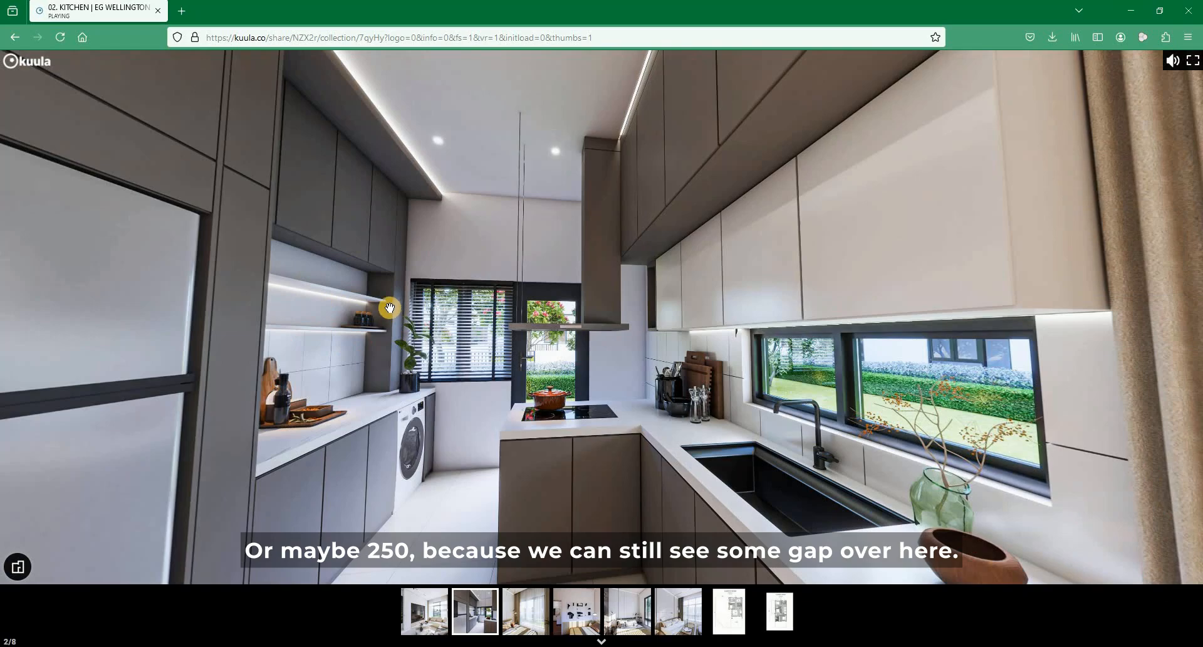
click(1118, 10)
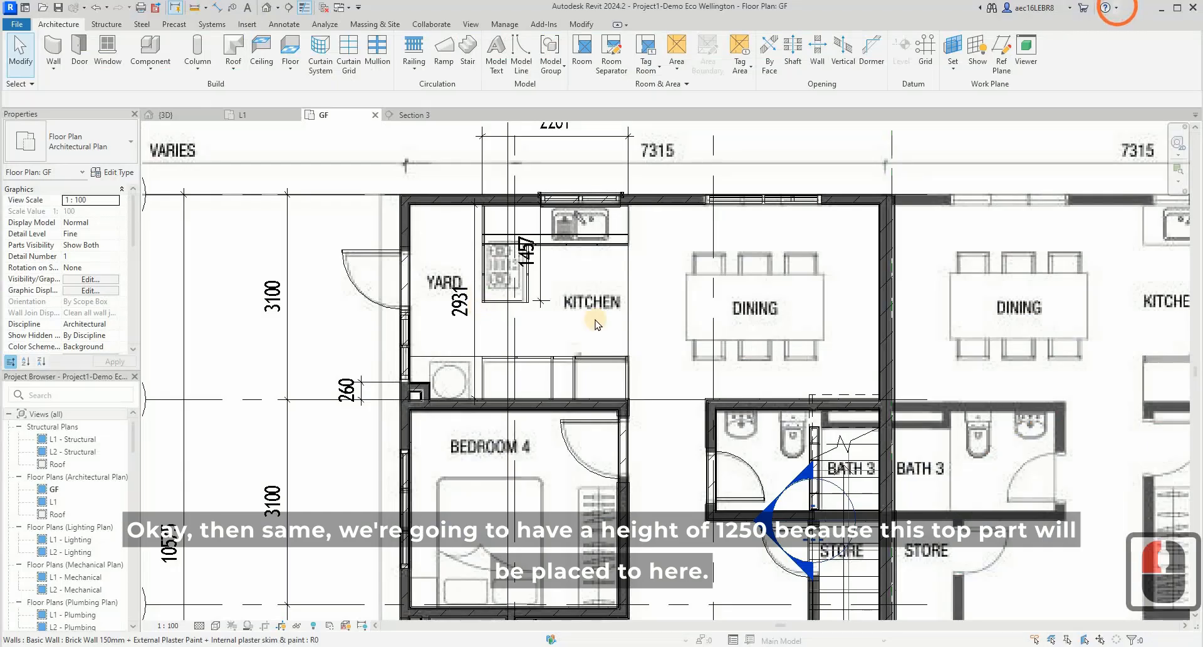
- Open Section 3 from its section line on the GF plan to check the height of the mounted top cabinet
key(Escape)
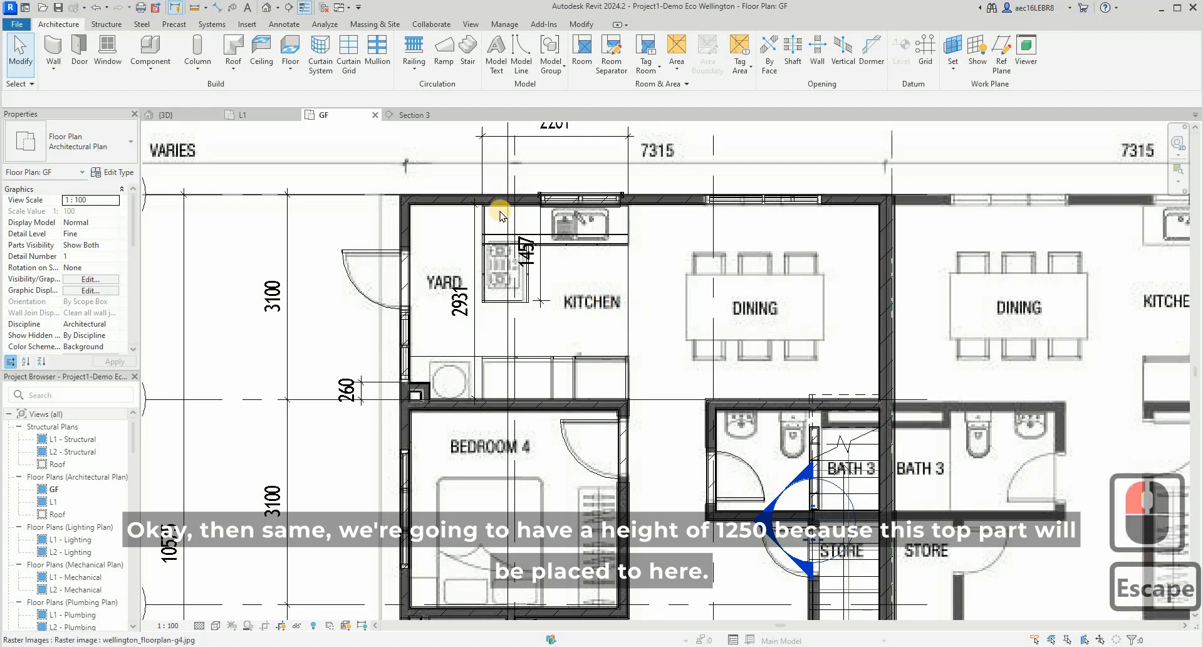
click(512, 334)
right_click(511, 281)
click(529, 337)
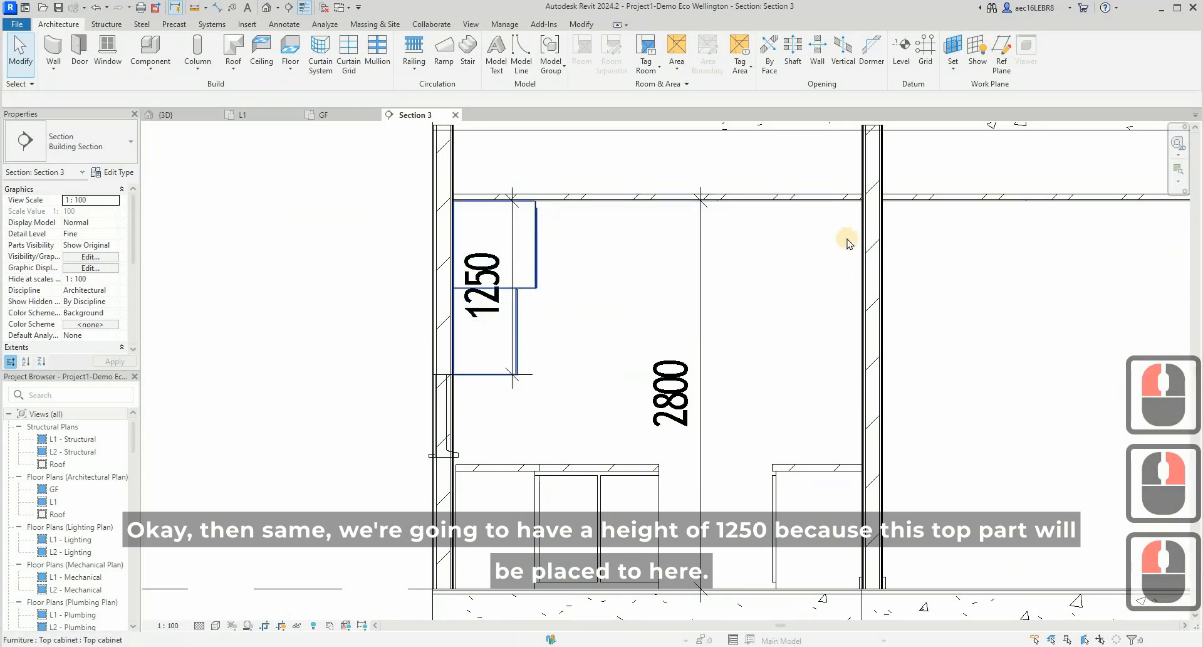
- Add an aligned dimension on the GF plan from the boxed wall projection's side face to the near side of the end cabinet
click(324, 113)
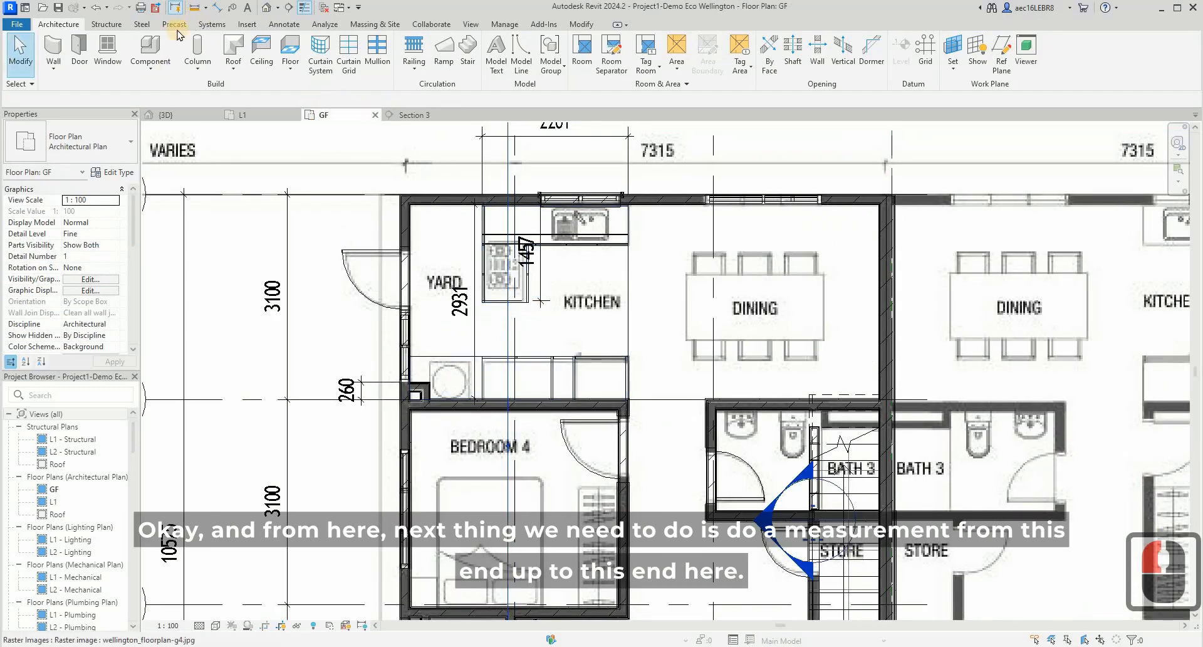
click(217, 7)
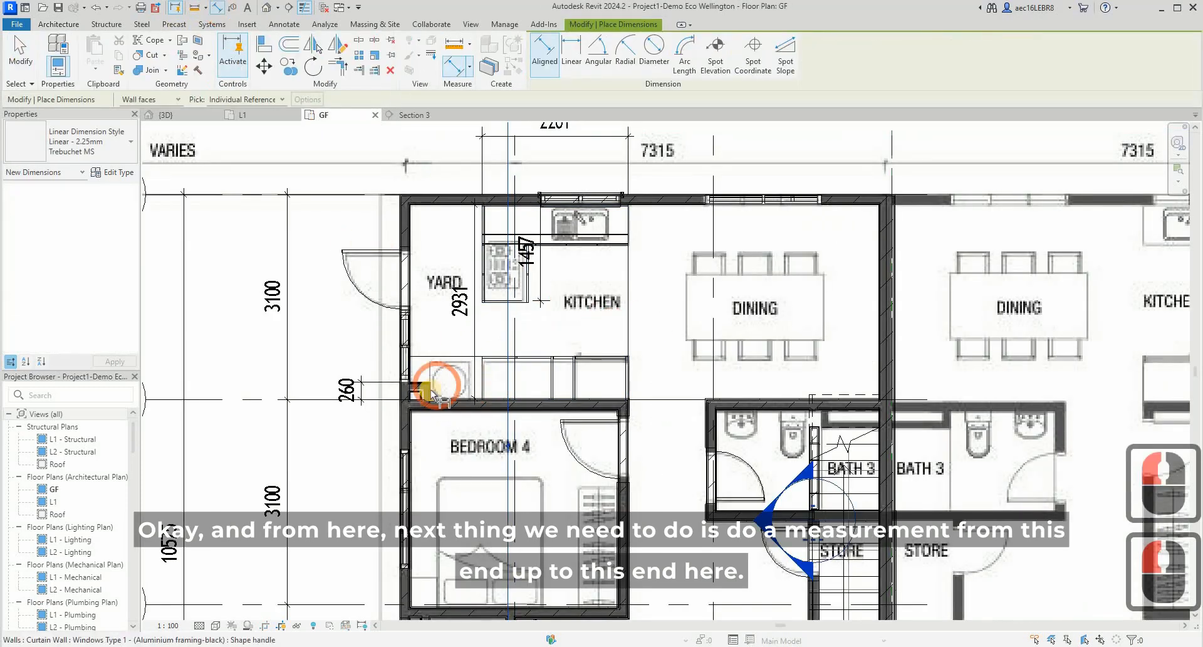
scroll(433, 381, up, 10)
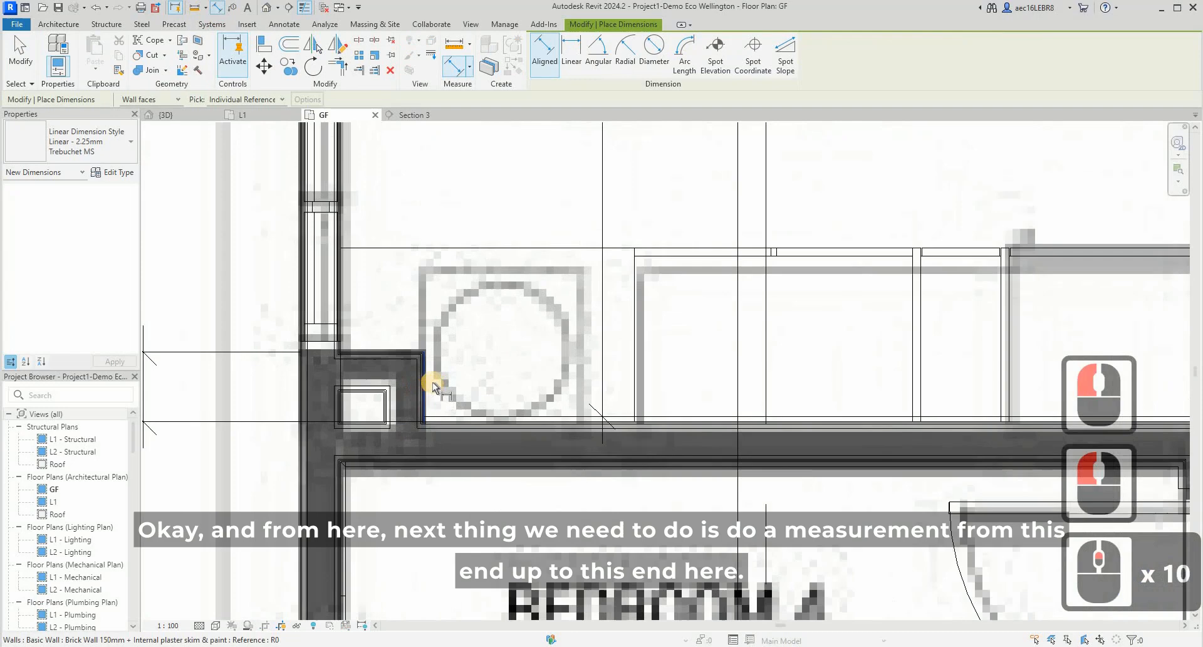
click(386, 361)
scroll(386, 361, down, 5)
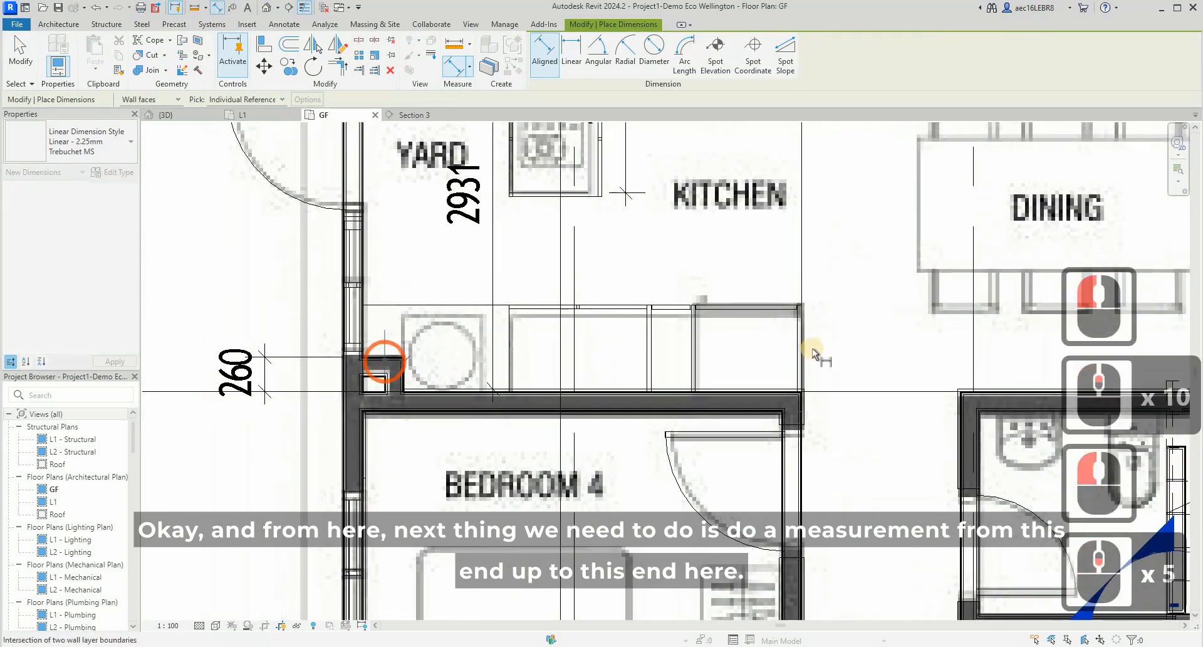
click(687, 345)
click(679, 219)
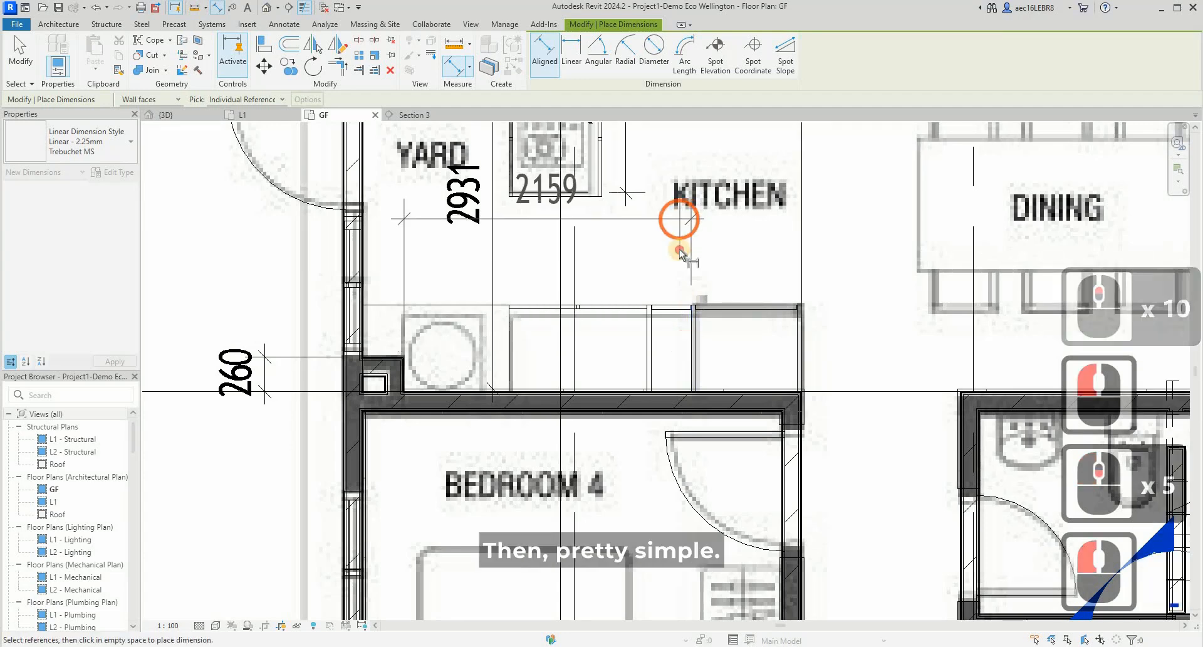
click(635, 348)
key(Escape)
scroll(635, 348, down, 3)
key(Escape)
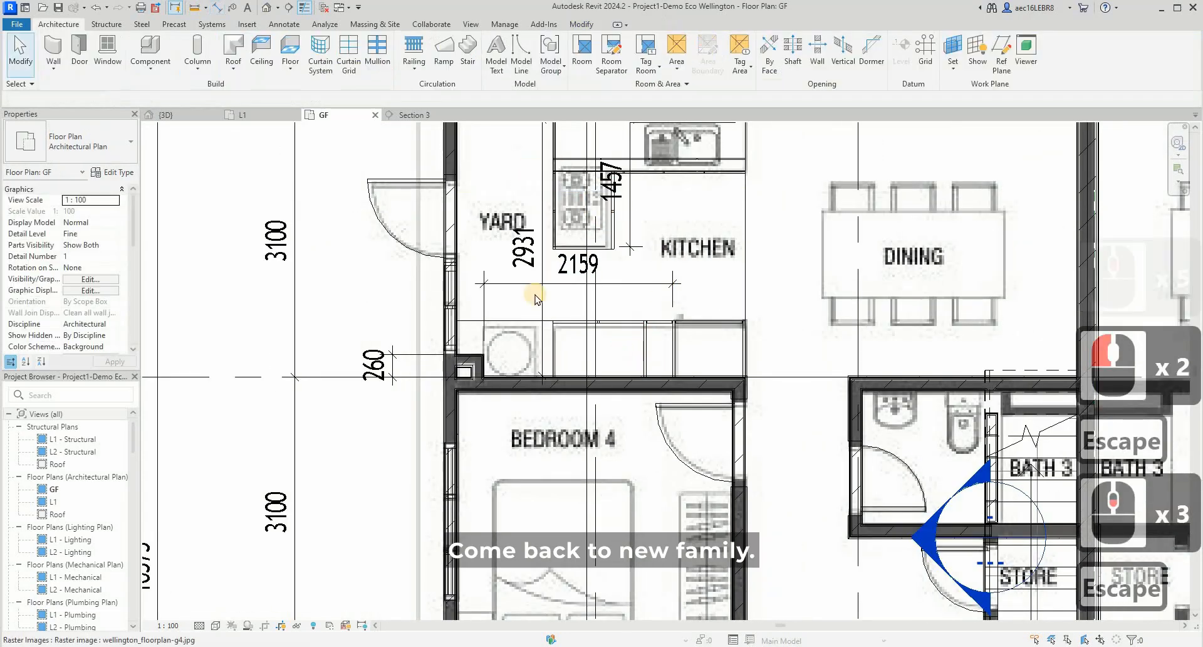
- Create a new family from the Metric Generic Model template in the English template folder
click(20, 26)
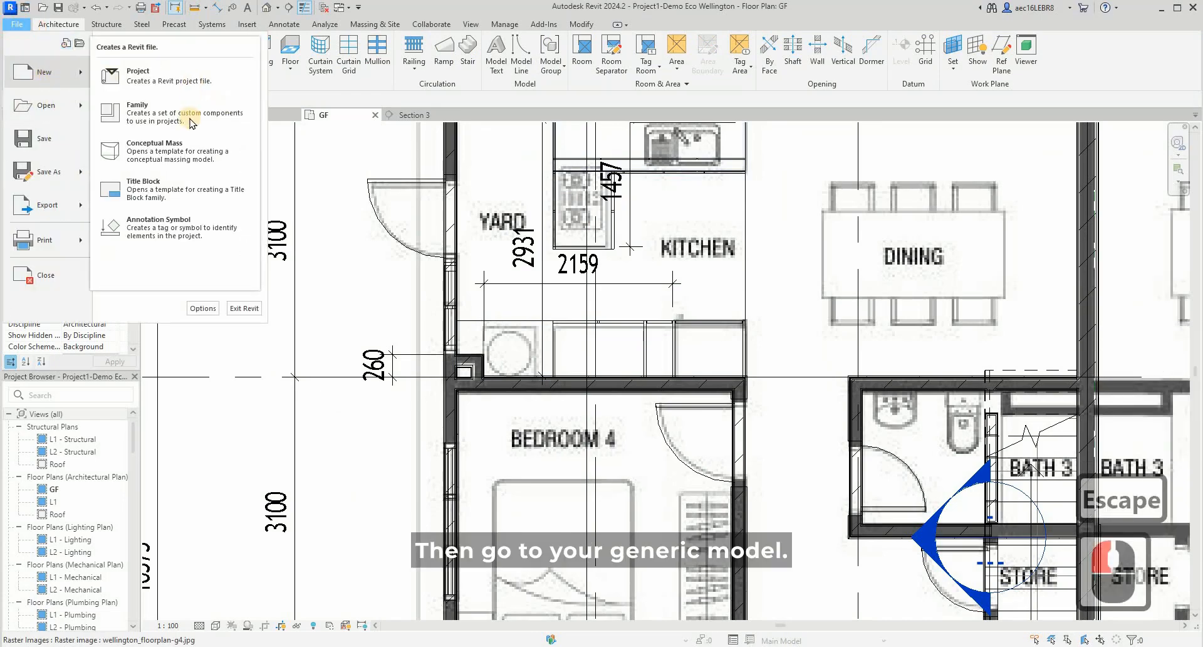
click(188, 119)
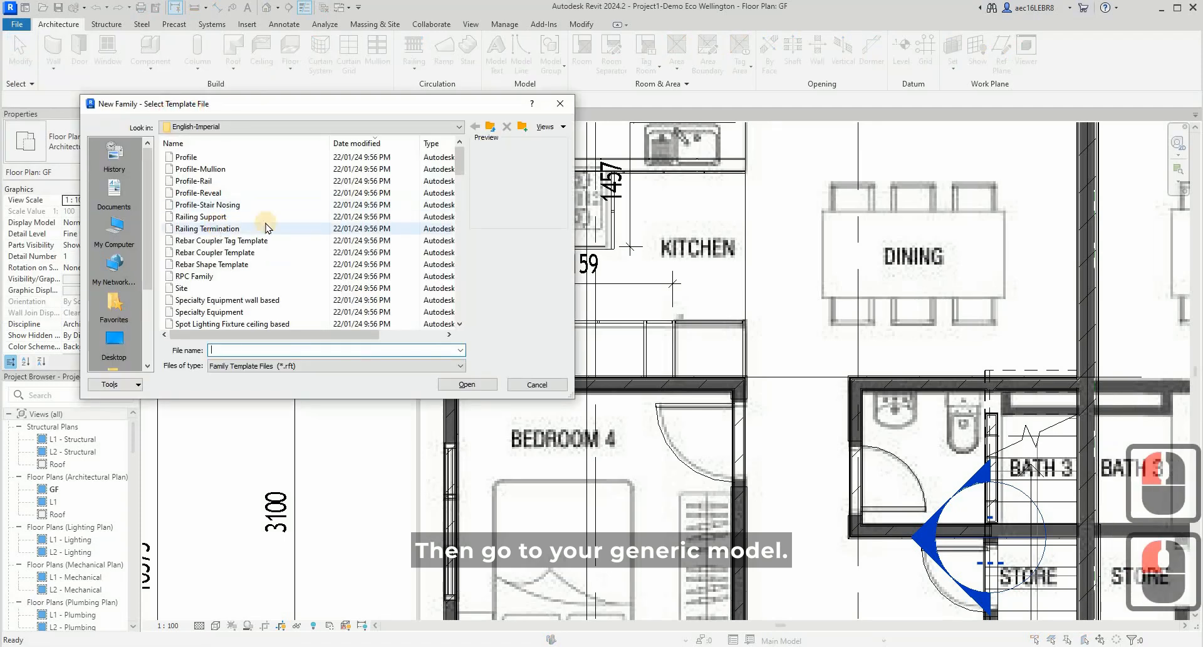
scroll(266, 227, down, 4)
click(488, 127)
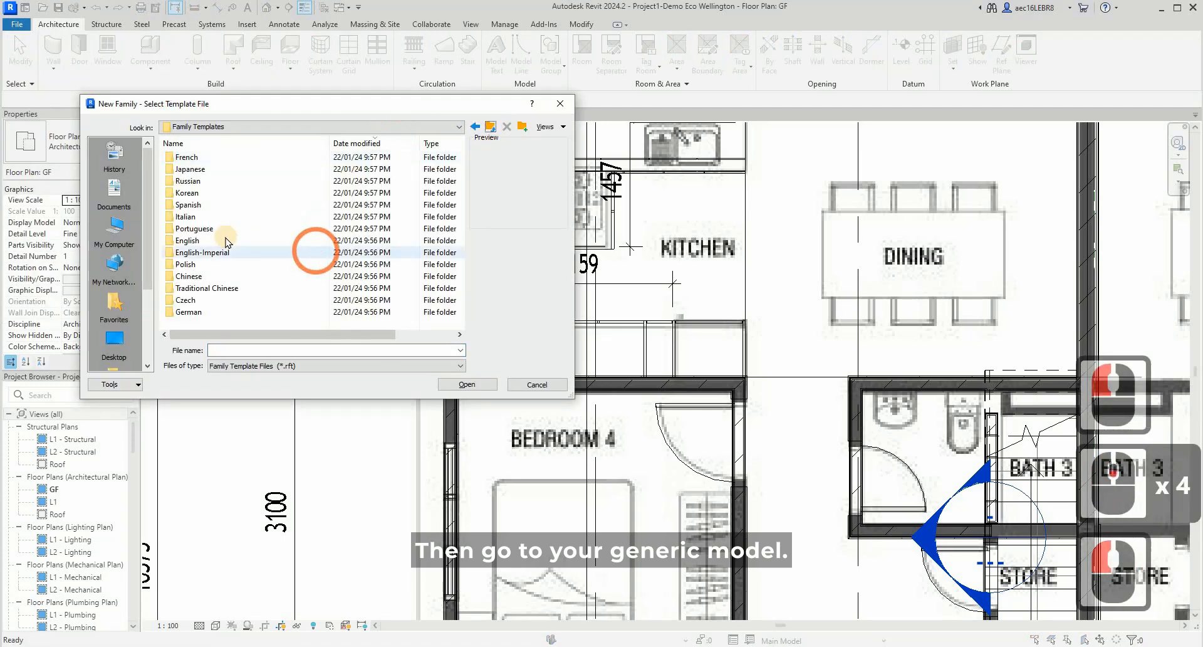
double_click(241, 236)
scroll(240, 188, down, 14)
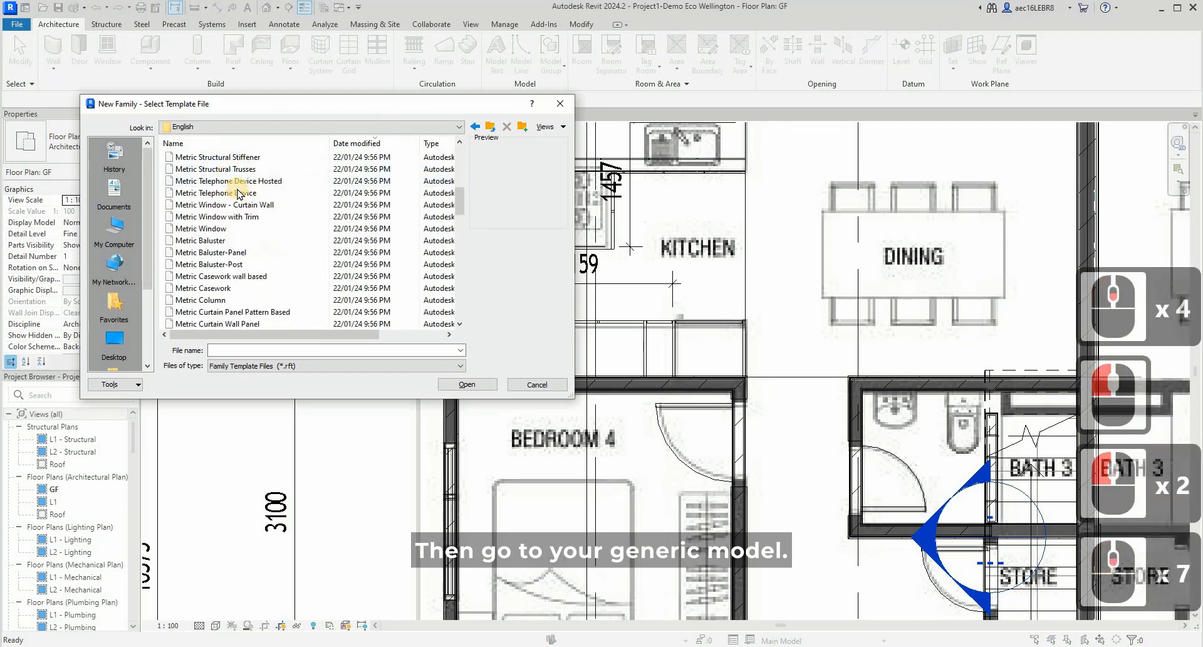
scroll(240, 193, down, 6)
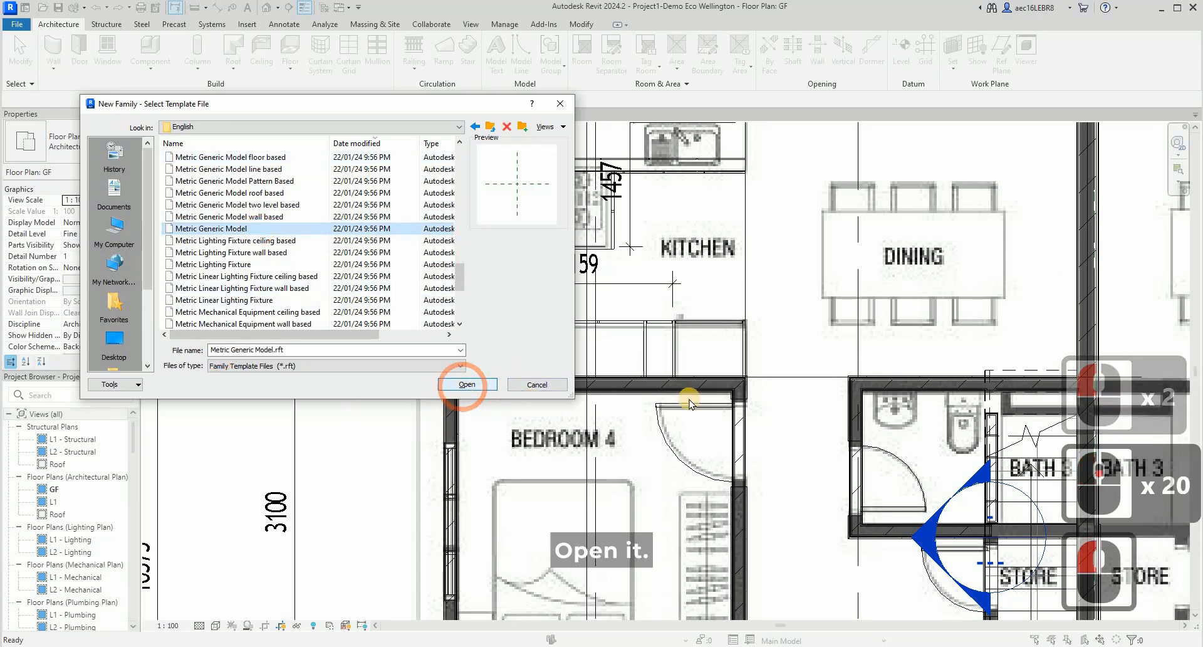
click(464, 385)
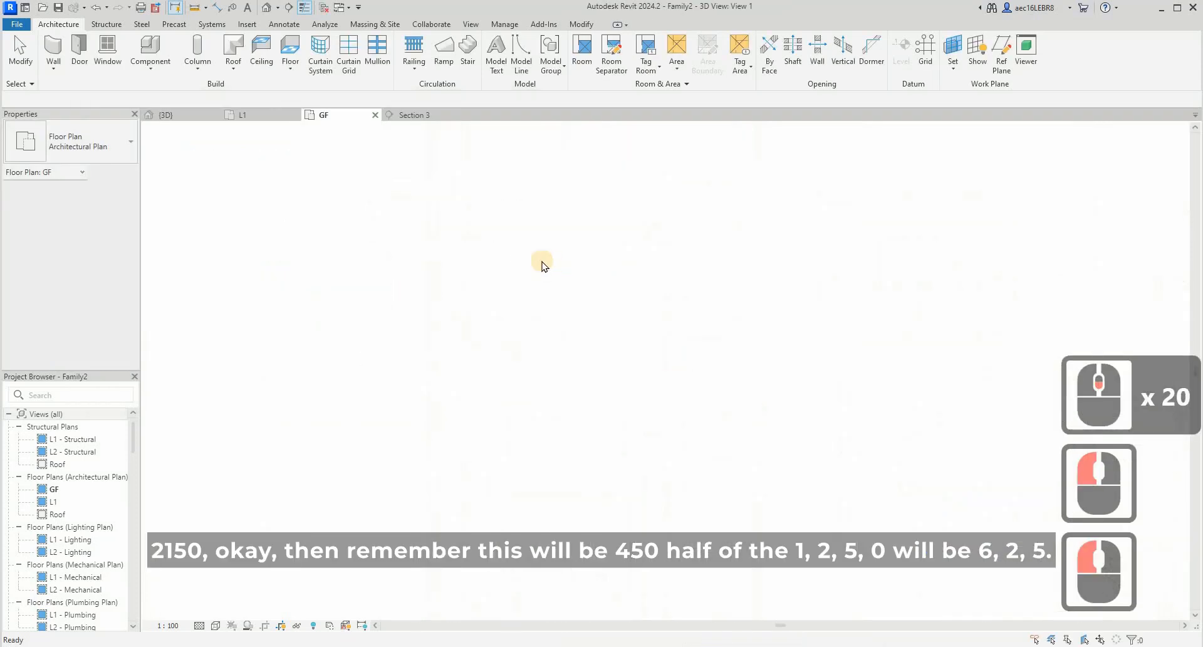
- Start an extrusion on Ref. Level and sketch a rectangle about 1500 by 500 mm with its upper edge on the horizontal reference plane
click(109, 53)
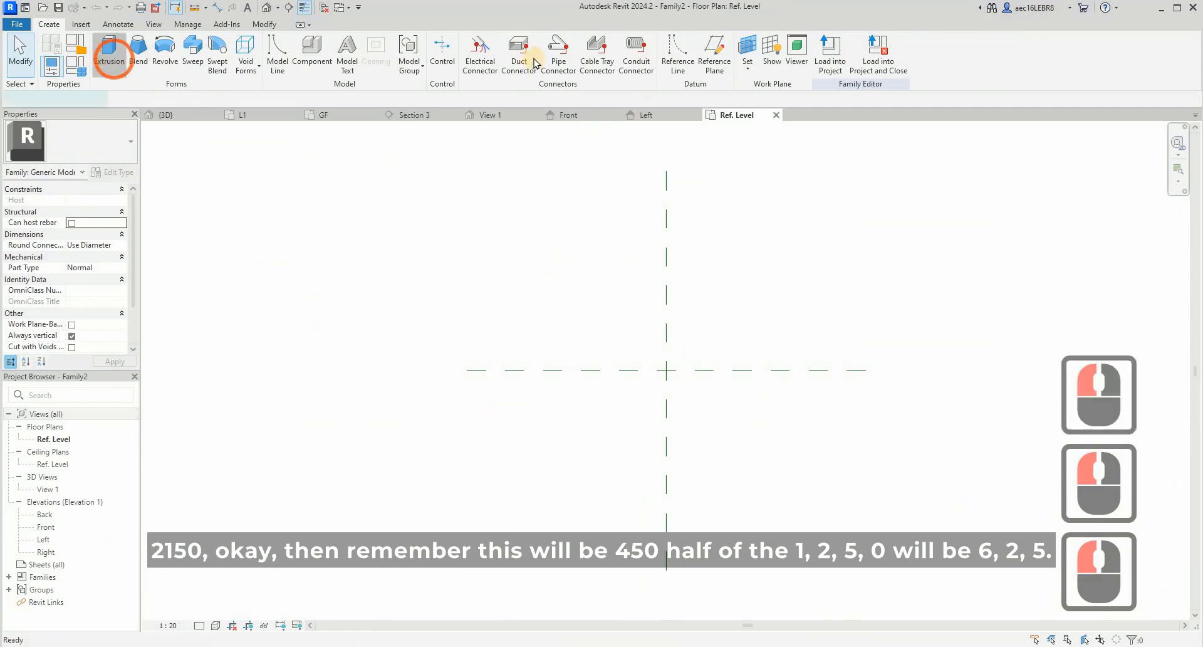
click(586, 370)
click(734, 420)
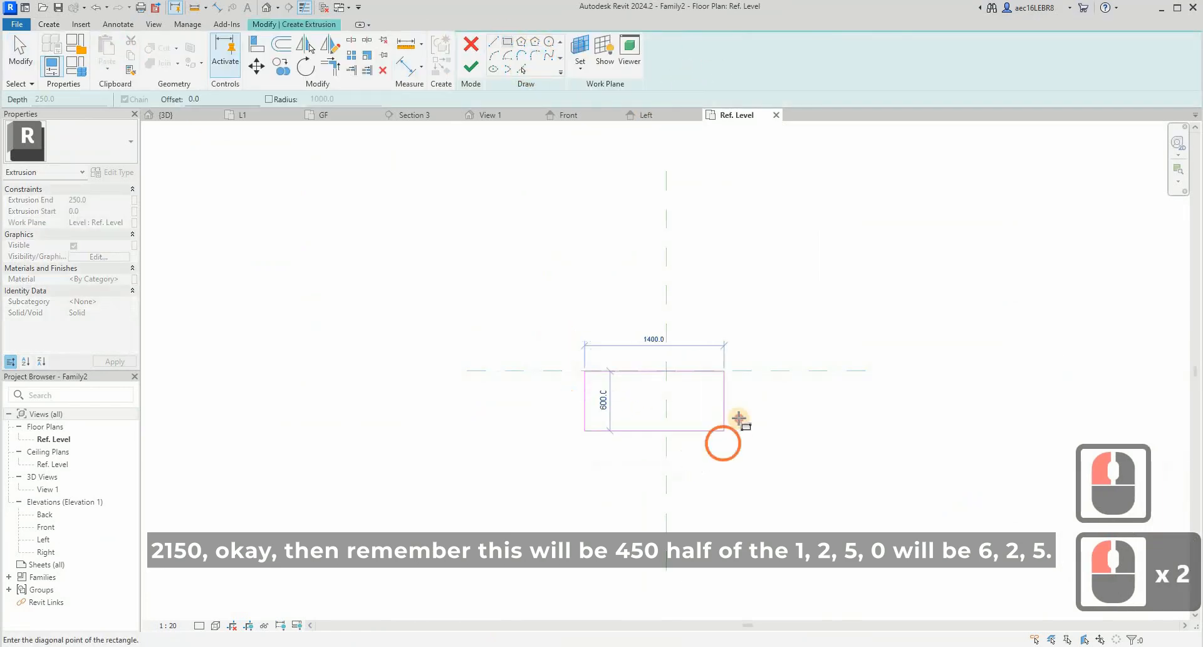
click(738, 403)
key(Escape)
key(Escape)
- Set the rectangle's width to 2150 mm
click(677, 421)
click(659, 447)
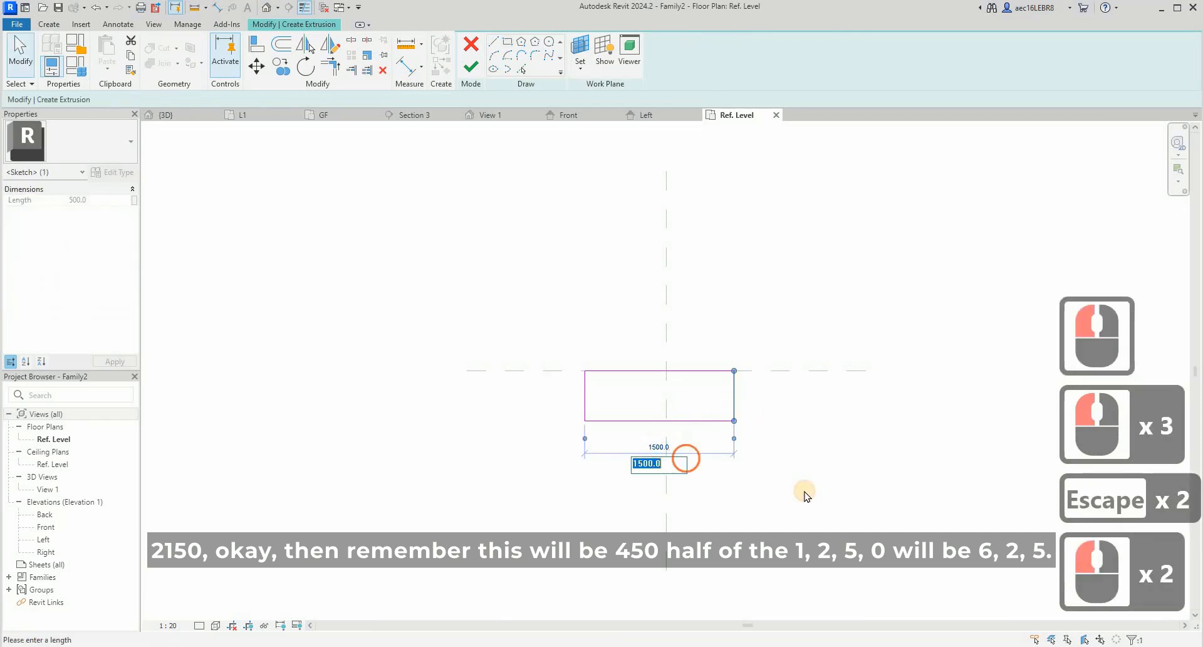
text(2150)
key(Return)
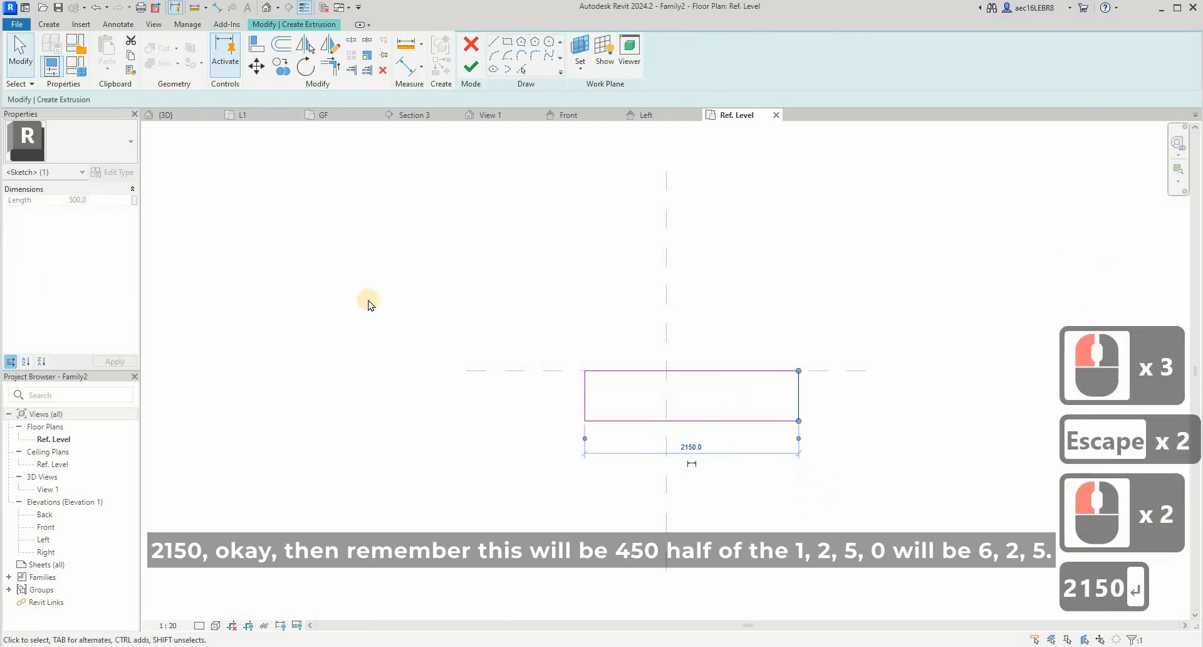
key(Escape)
key(Escape)
- Move the whole rectangle so the midpoint of its upper edge sits on the intersection of the reference planes
drag(819, 483, 891, 508)
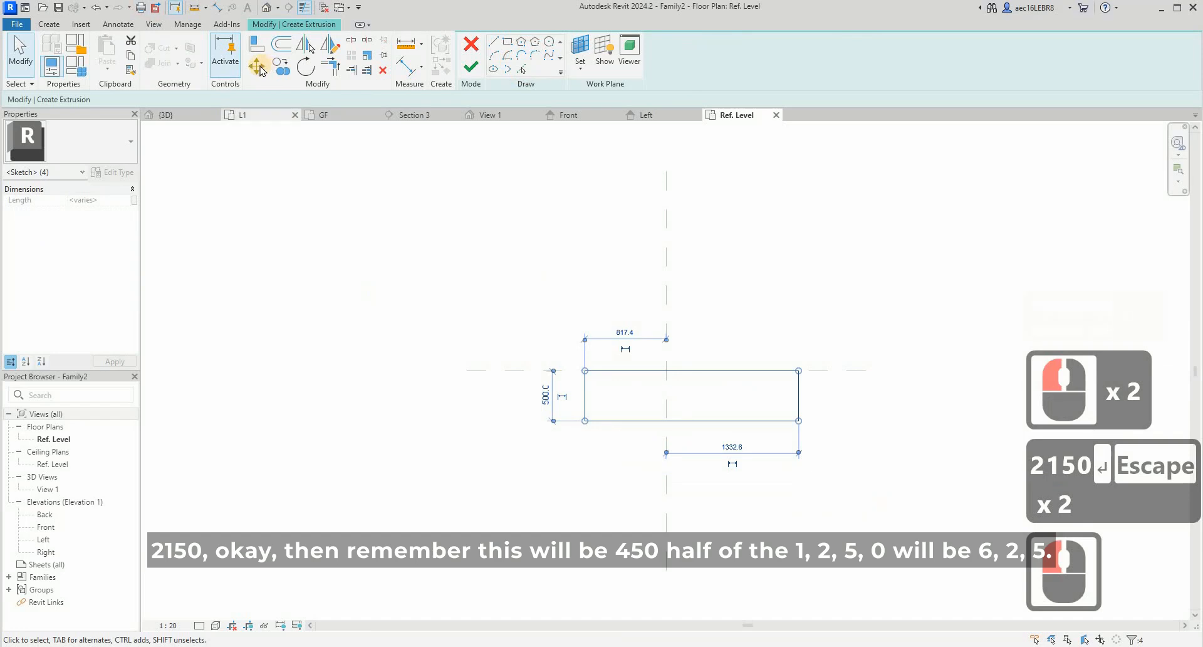
click(696, 367)
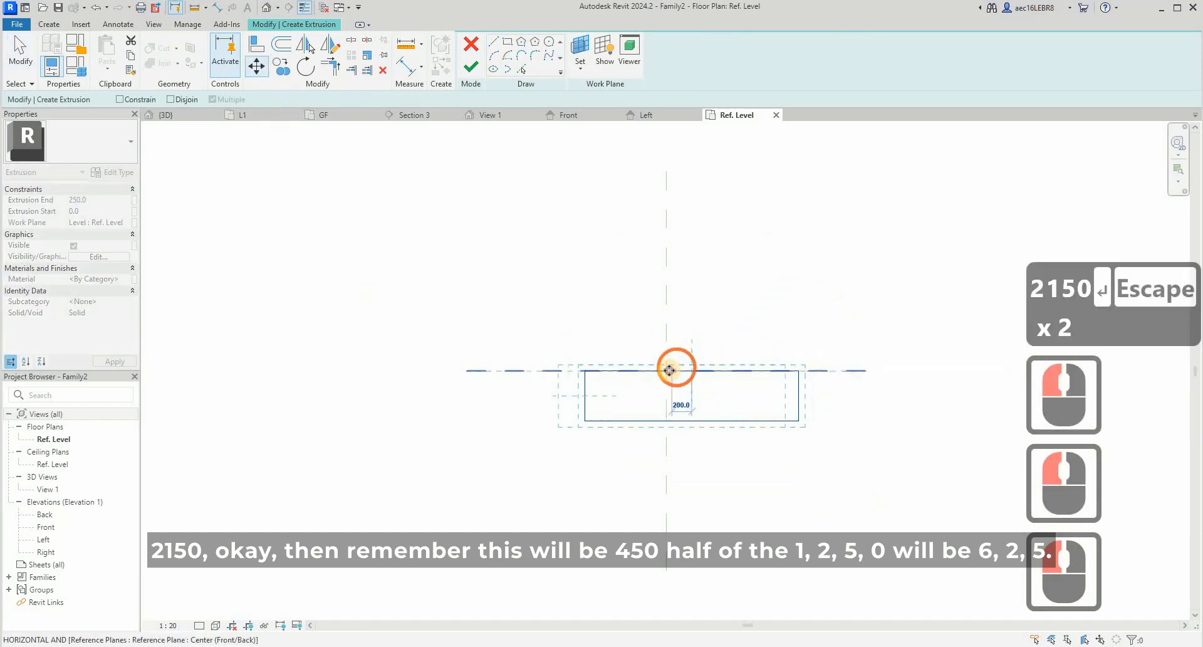
click(669, 370)
key(Escape)
key(Escape)
- Set the rectangle's depth to 450 mm by repositioning its lower edge
click(687, 420)
click(519, 395)
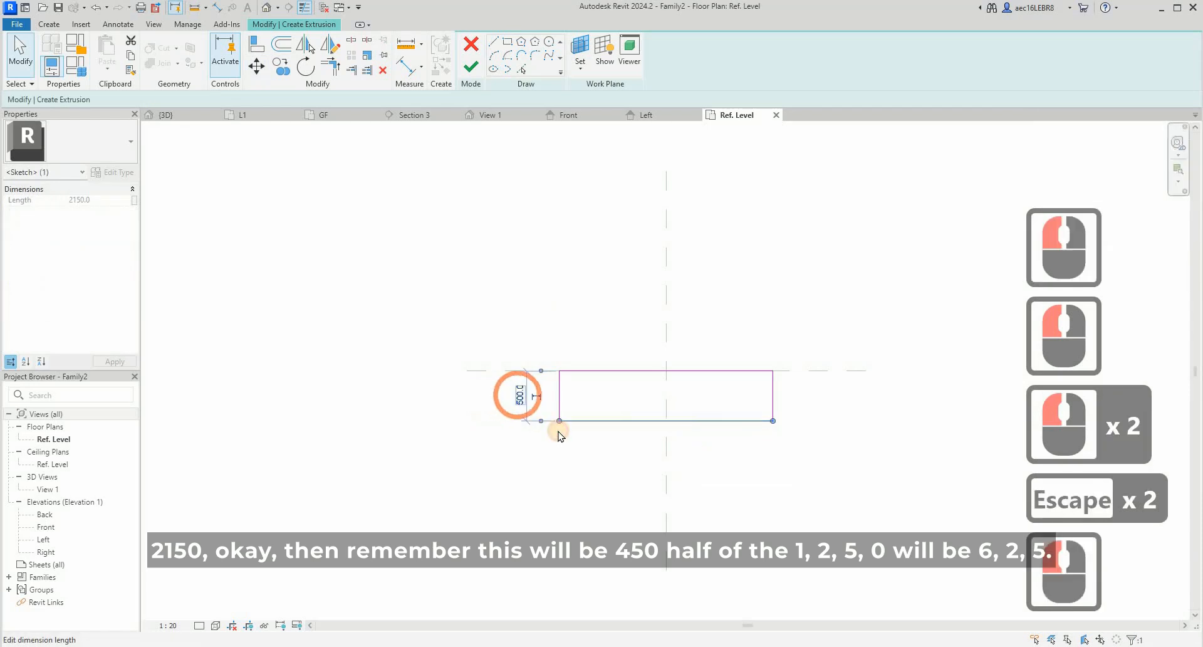
text(450)
key(Return)
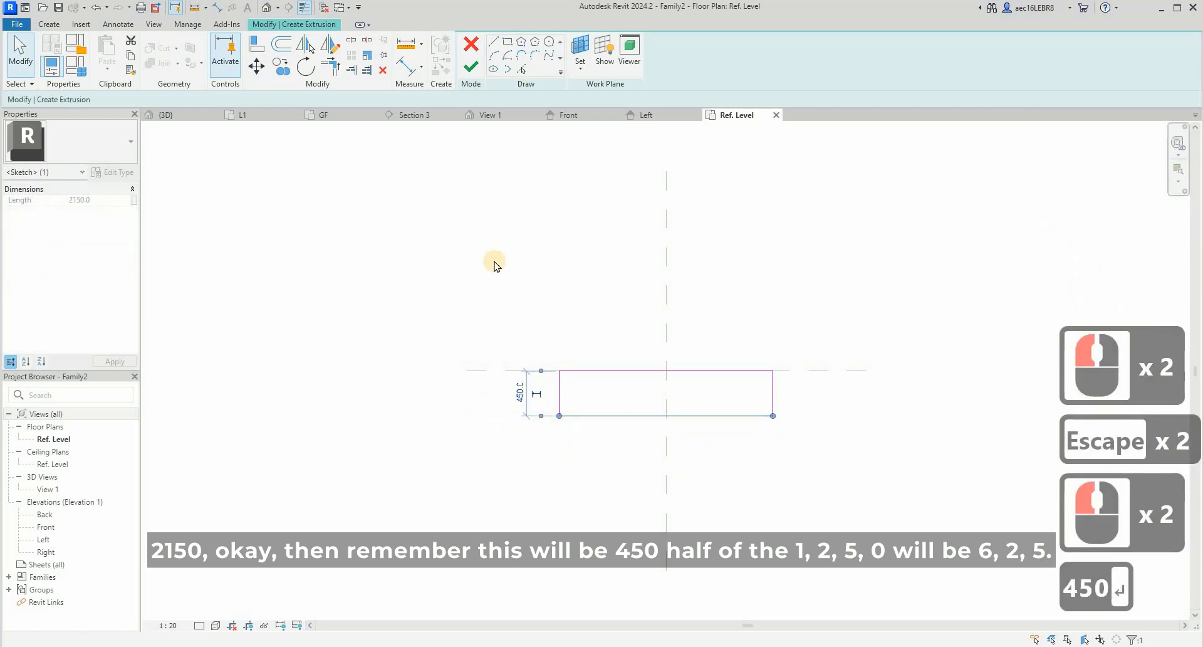
- Set the rectangle's extrusion end to 625 mm, finish the cabinet body, and open the Front elevation
key(Escape)
key(Escape)
click(106, 201)
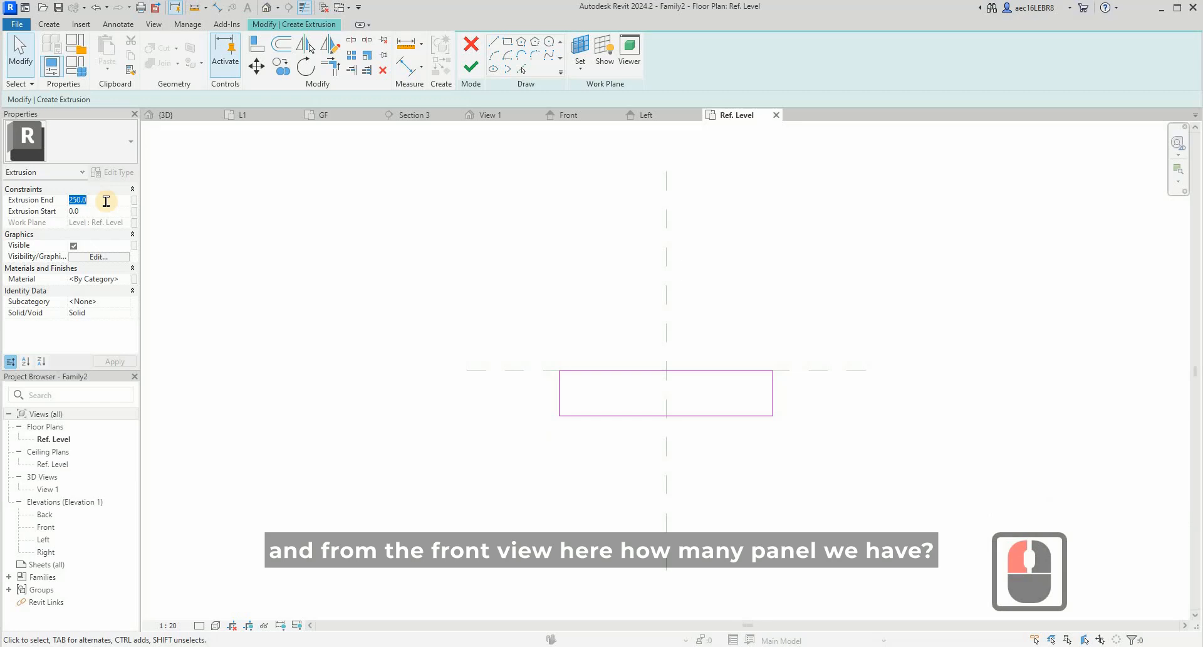
text(6)
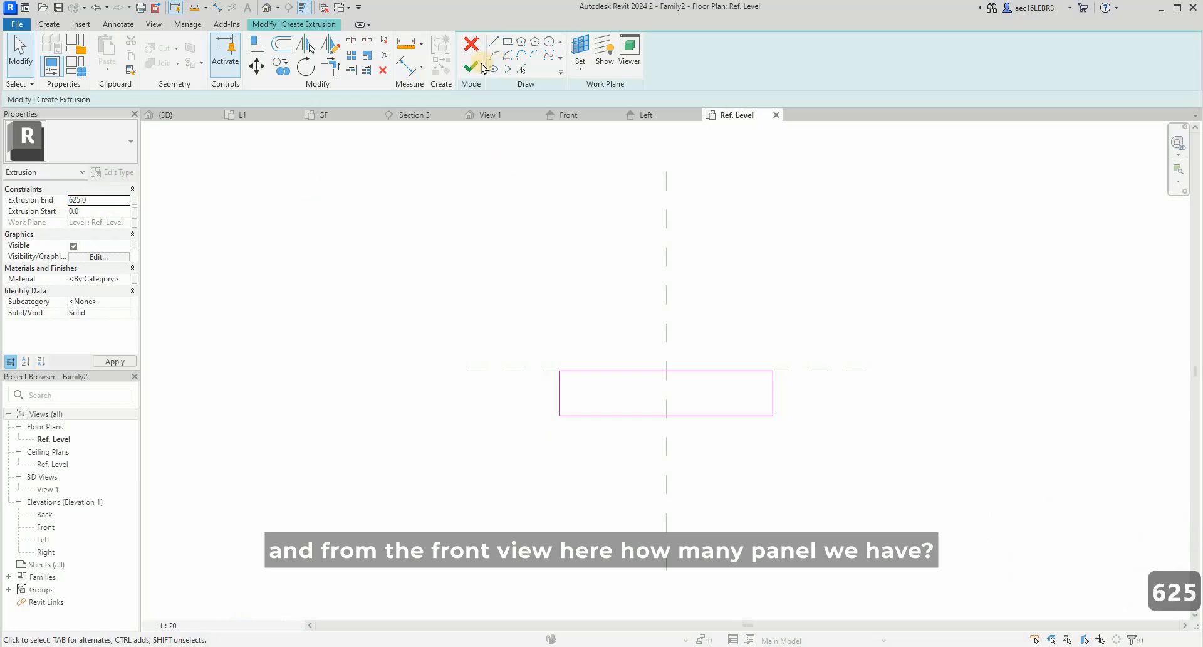
click(471, 64)
click(371, 297)
double_click(46, 527)
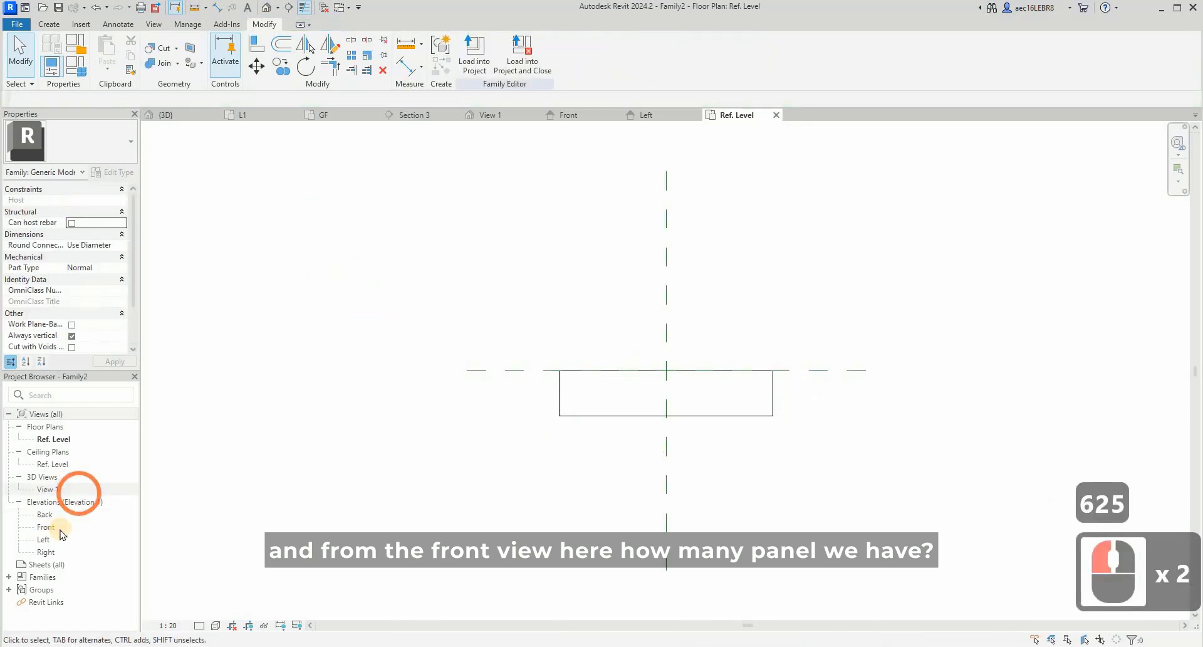
click(705, 277)
click(687, 400)
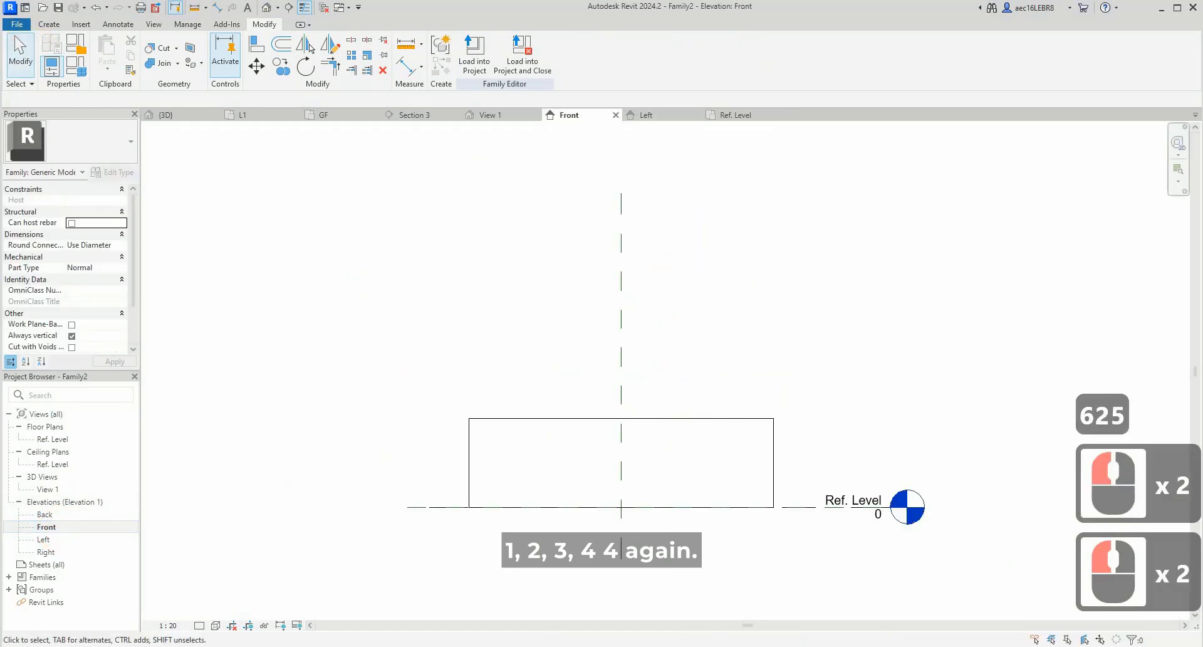
- Switch to the kitchen tour in the browser, examine how many panels the upper cabinet has, and return to Revit
click(581, 646)
click(581, 646)
click(542, 646)
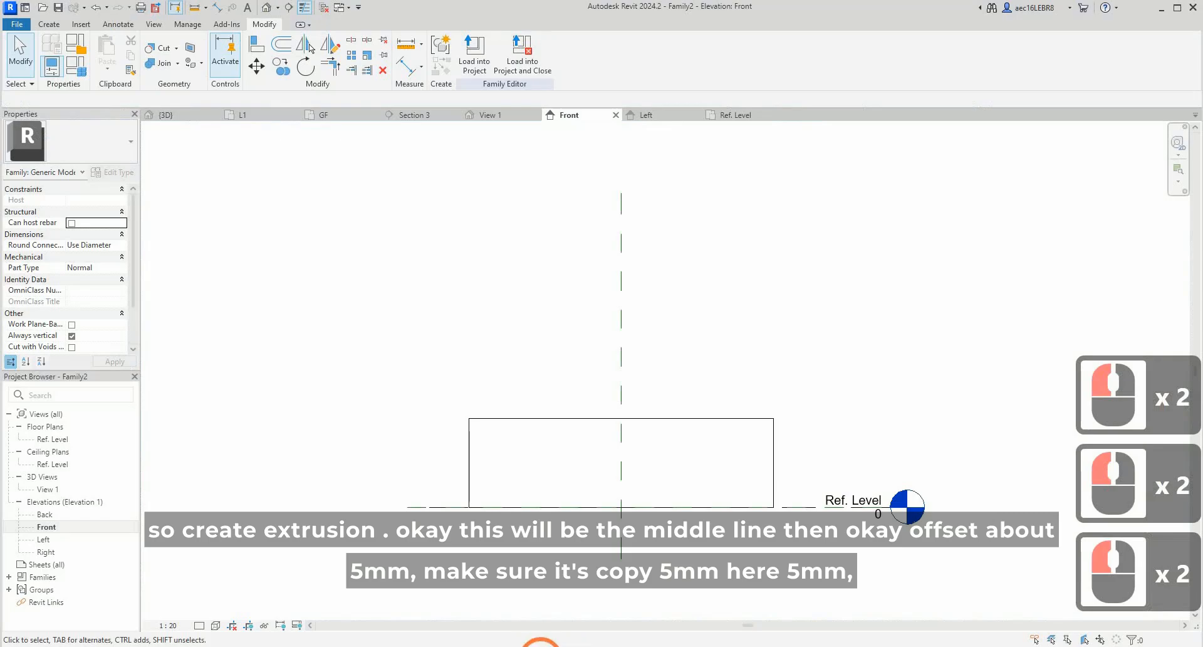
click(577, 621)
click(368, 236)
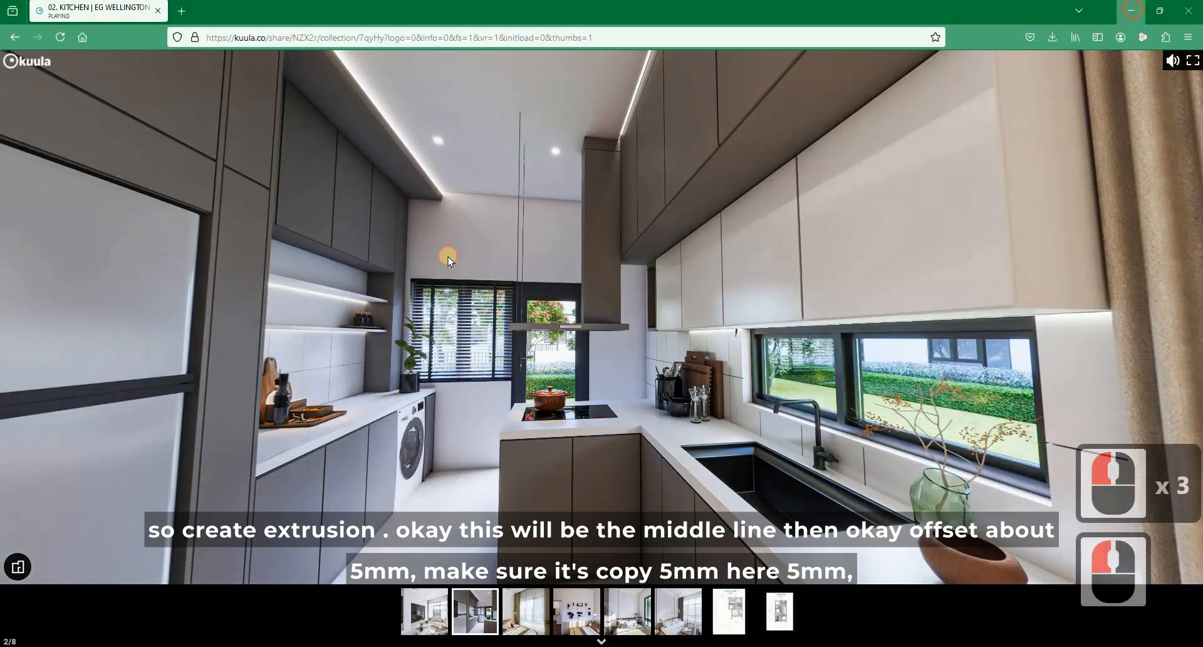
click(472, 262)
- Start an extrusion and sketch a rectangle over the left half of the cabinet front, up to the central reference plane
click(49, 23)
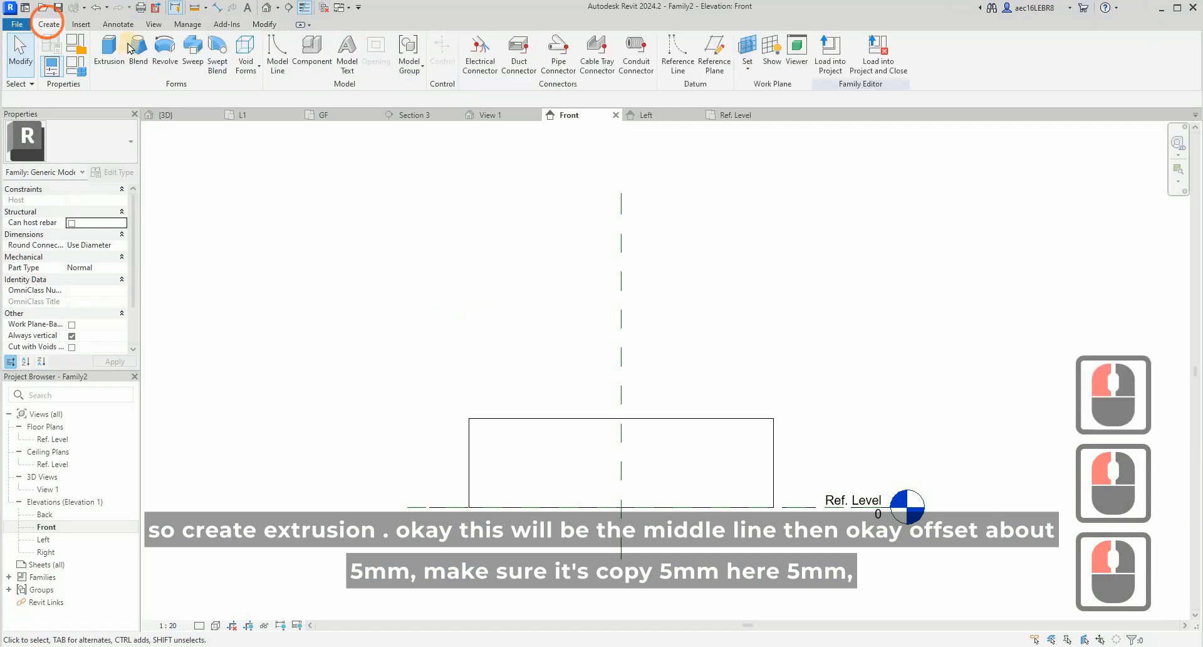
click(109, 54)
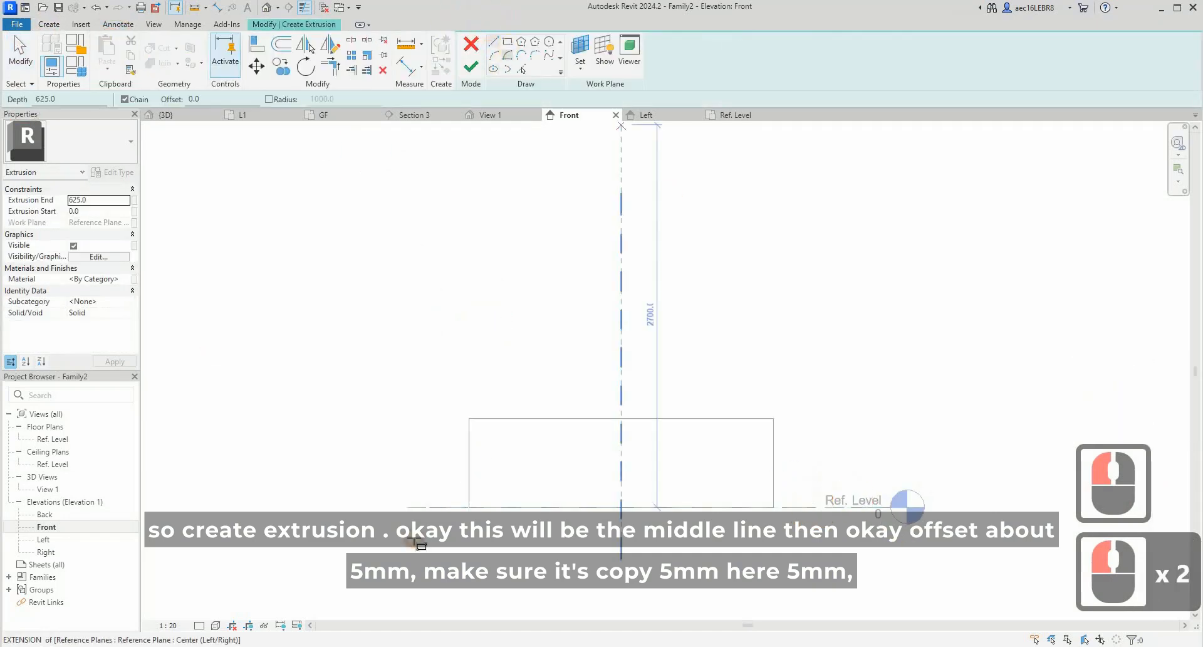
click(507, 41)
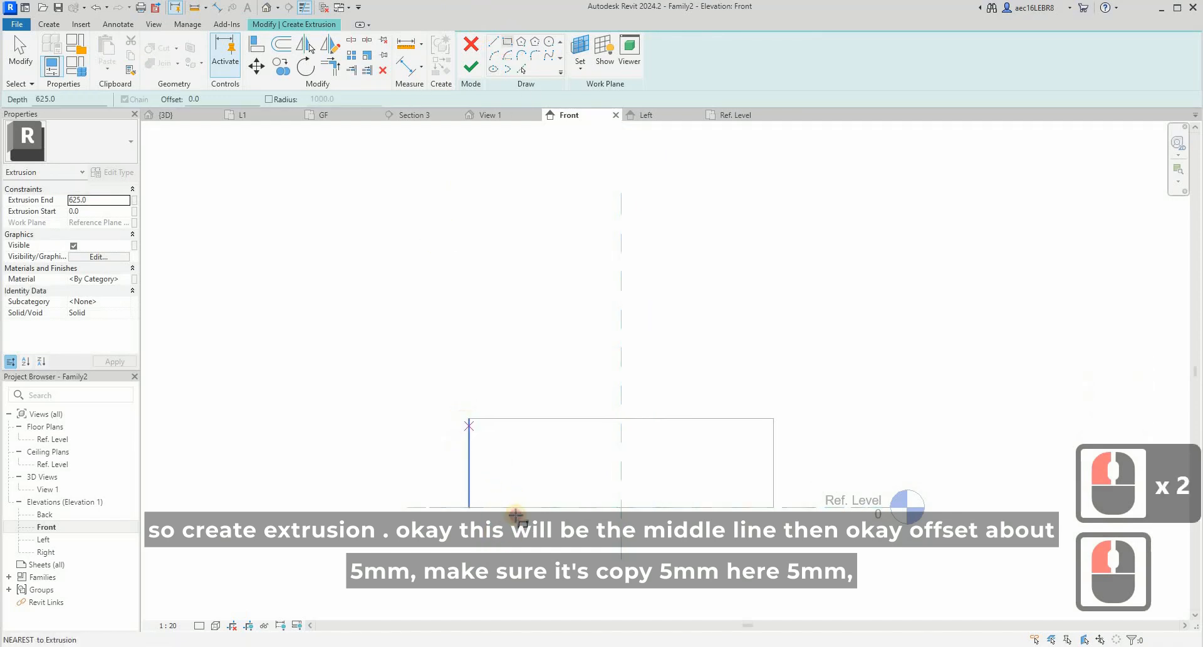
click(471, 421)
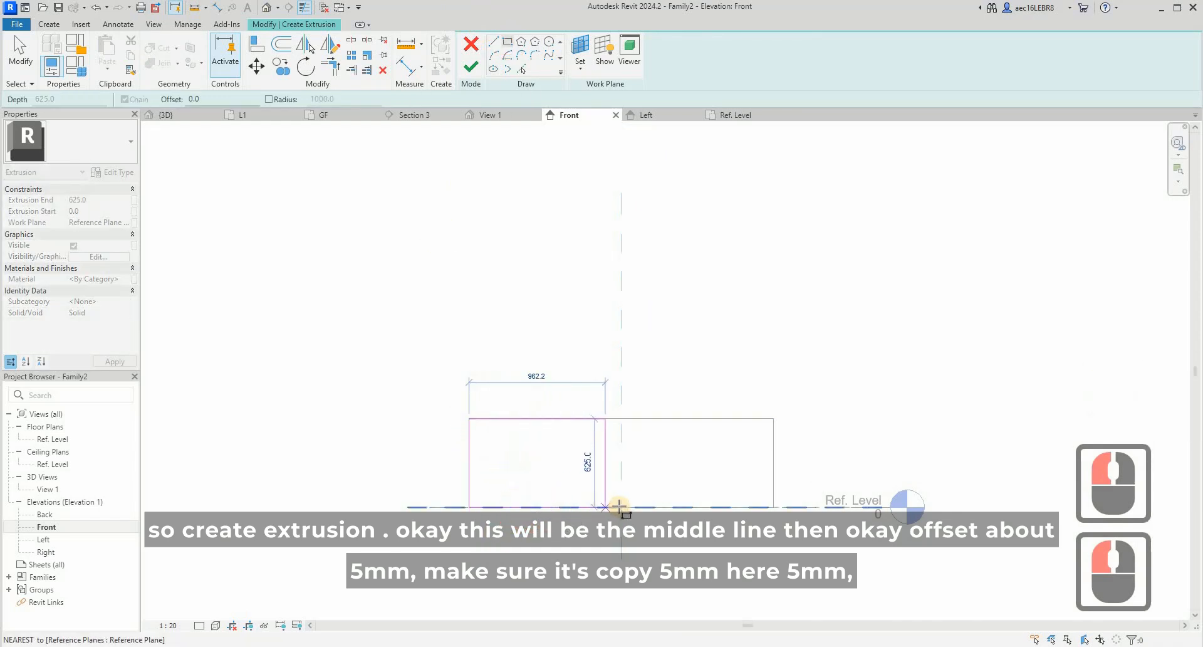
click(619, 505)
key(Escape)
key(Escape)
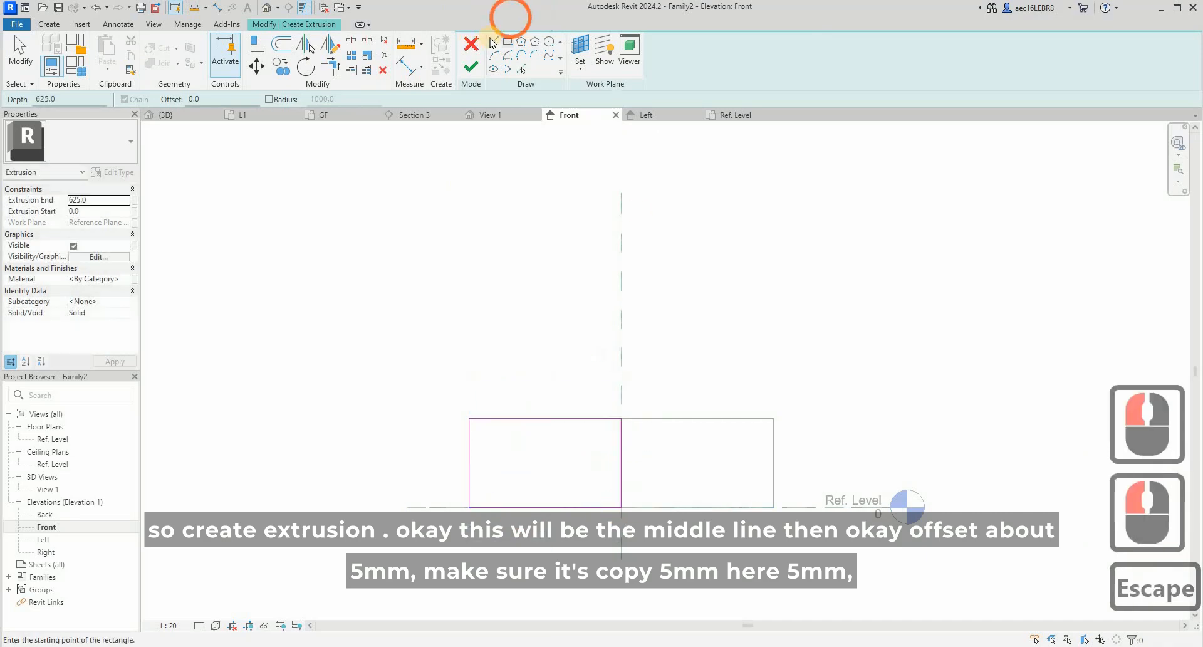
- Draw a vertical line between the midpoints of the sketched rectangle's upper and lower edges
click(544, 505)
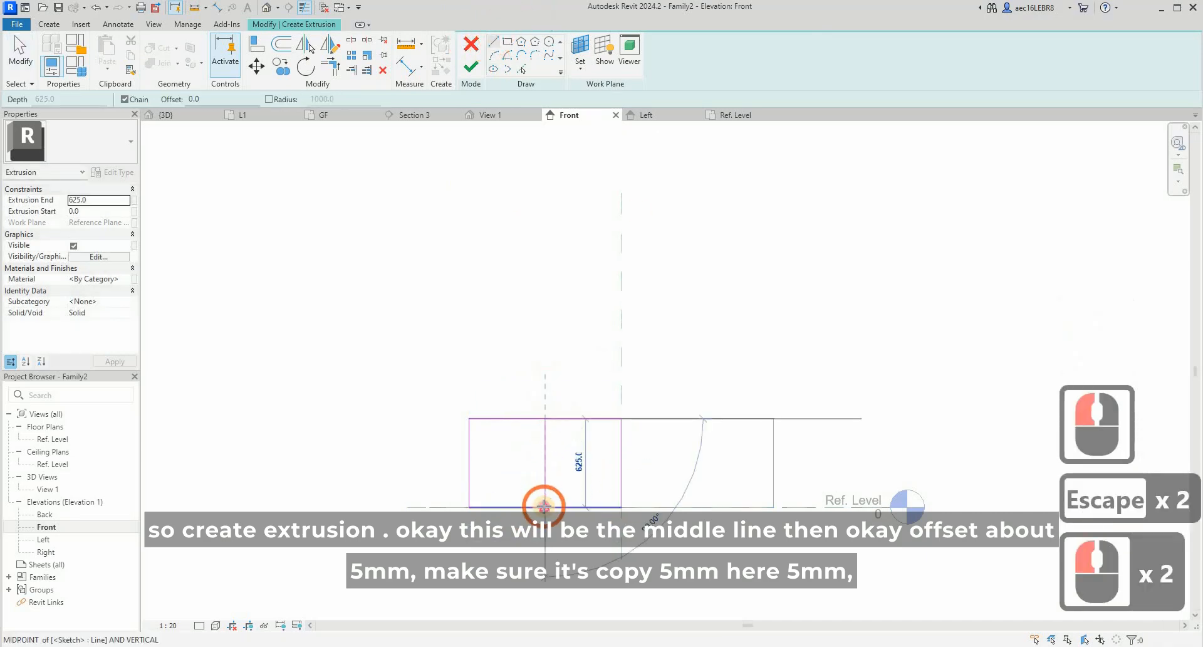
click(541, 504)
key(Escape)
key(Escape)
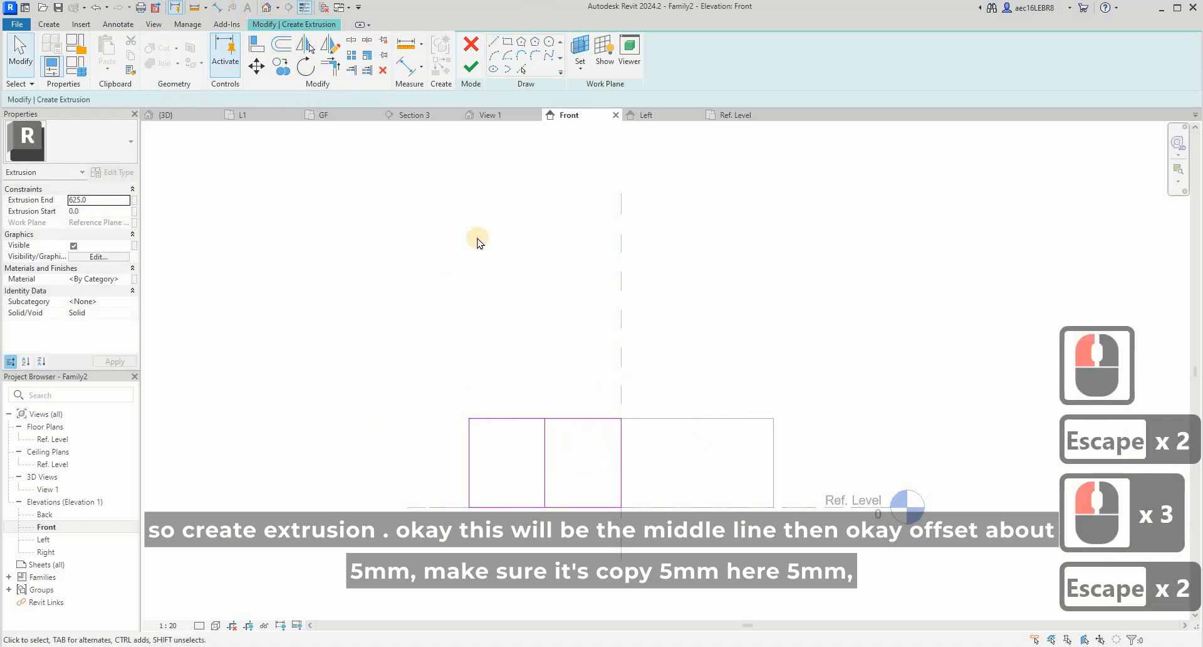
- Offset 5 mm copies to both sides of the middle line and inward from the rectangle's edge at the central reference plane
click(282, 44)
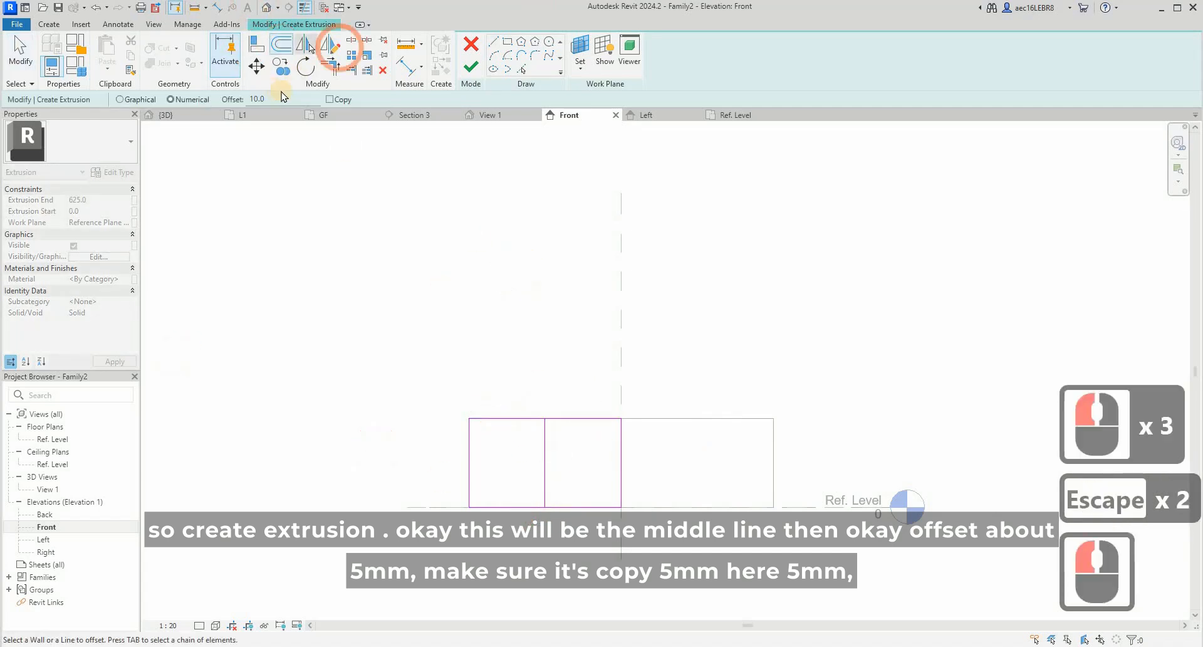
text(5)
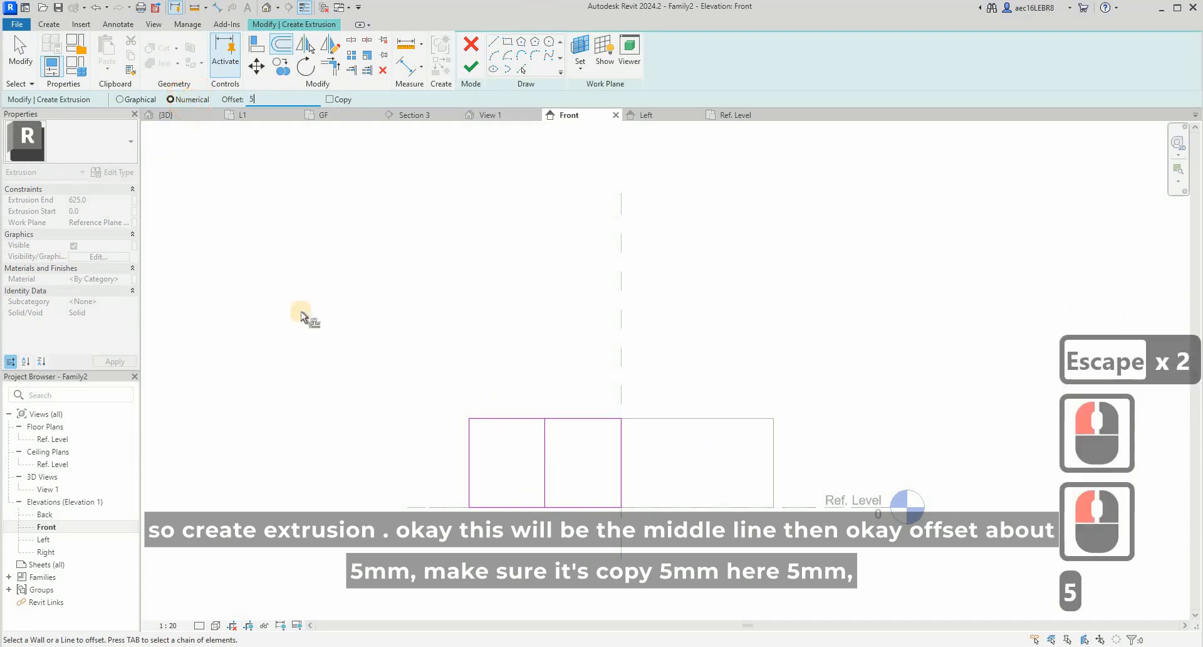
click(328, 100)
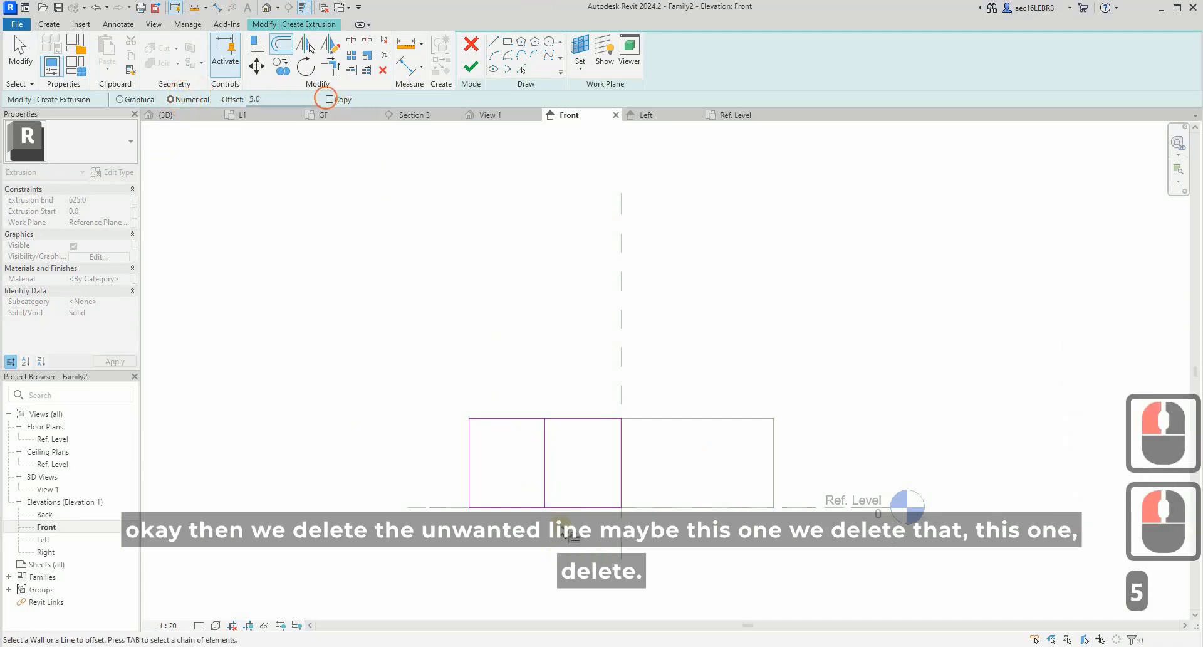
scroll(545, 457, up, 7)
click(534, 449)
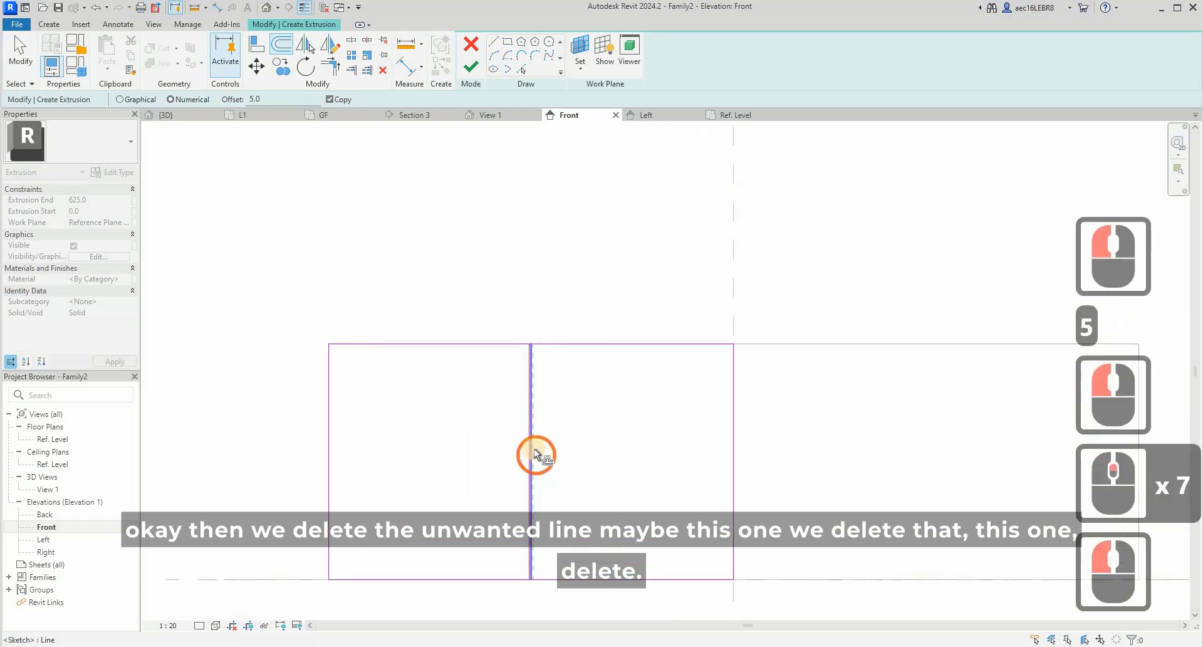
scroll(531, 451, up, 3)
scroll(738, 357, down, 5)
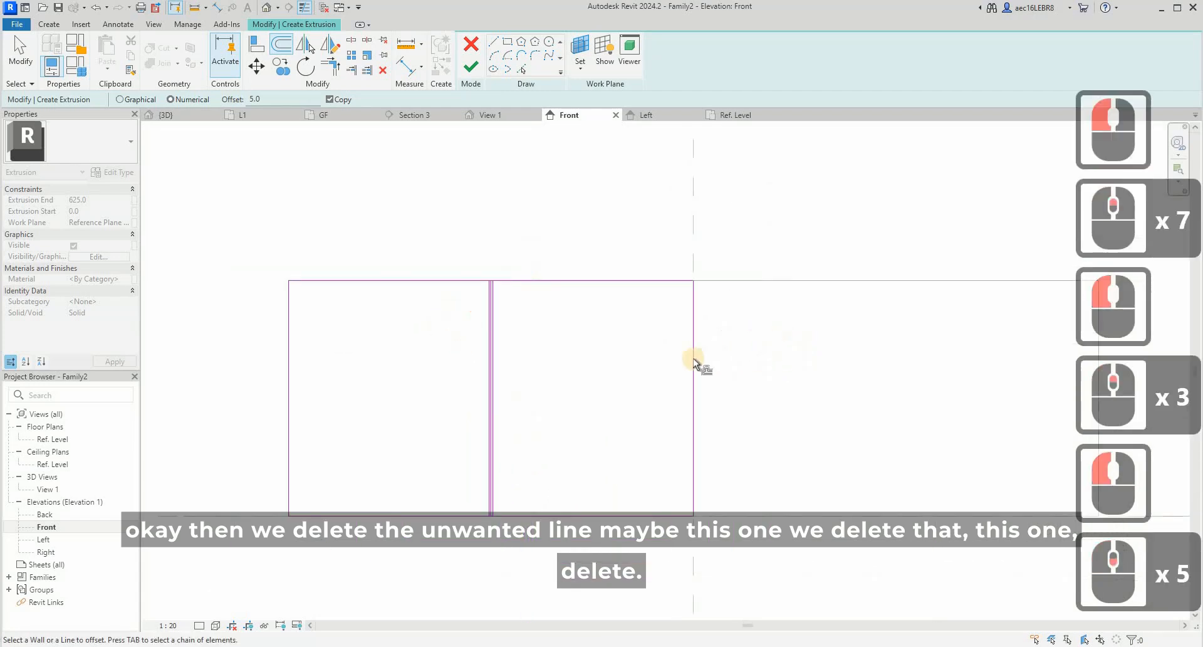
click(497, 274)
key(Escape)
key(Escape)
key(Escape)
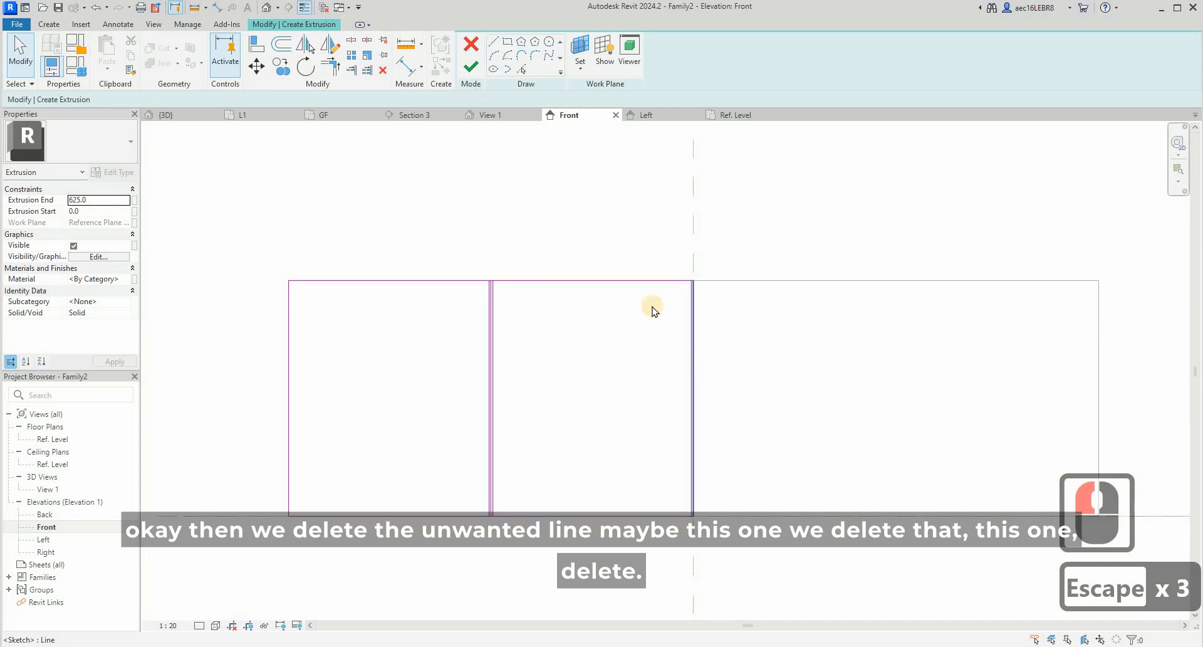
- Delete the rectangle's upper and lower edges, its original edge on the central reference plane, and the original middle line
drag(242, 236, 752, 326)
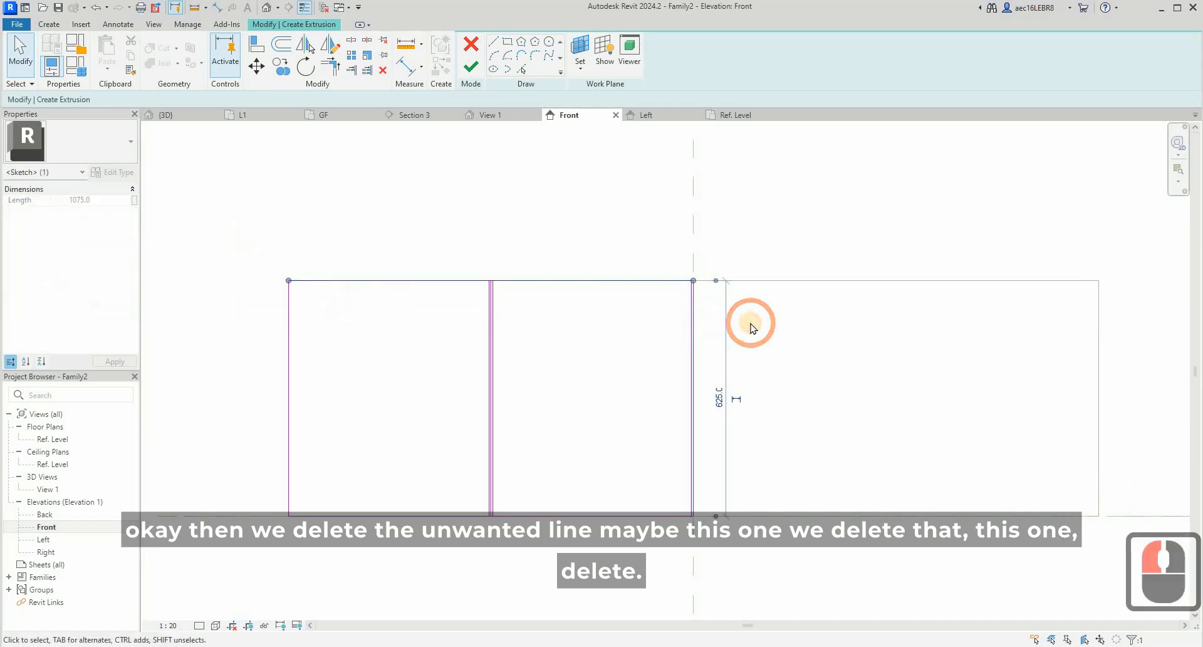
key(Delete)
click(697, 354)
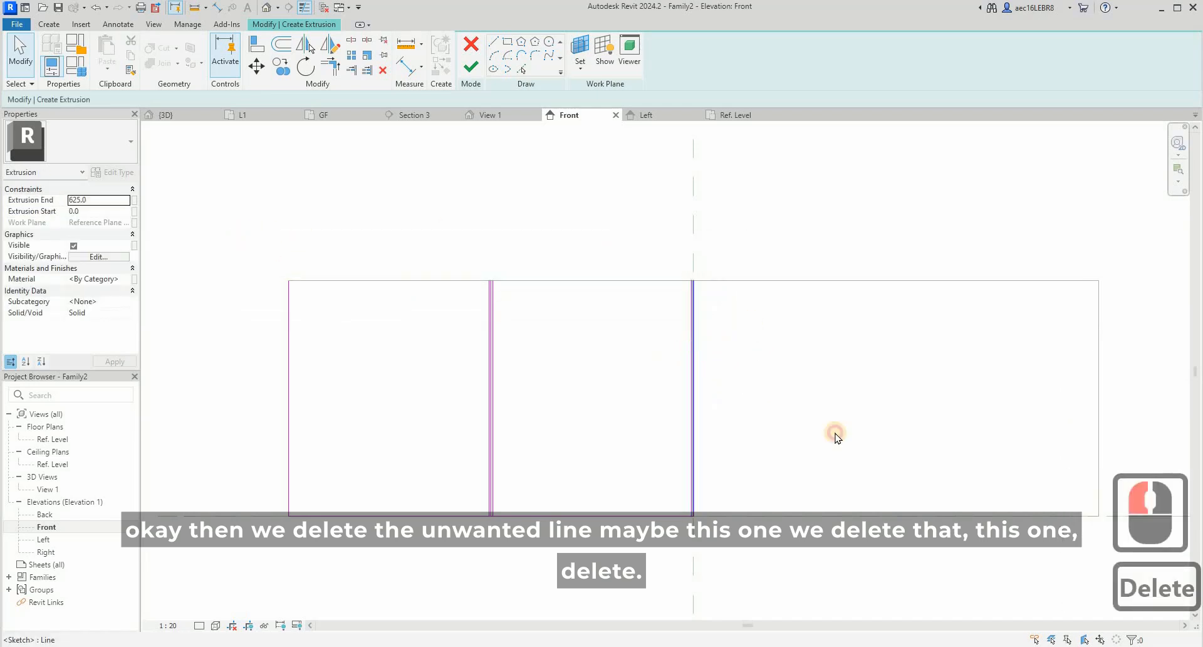
key(Delete)
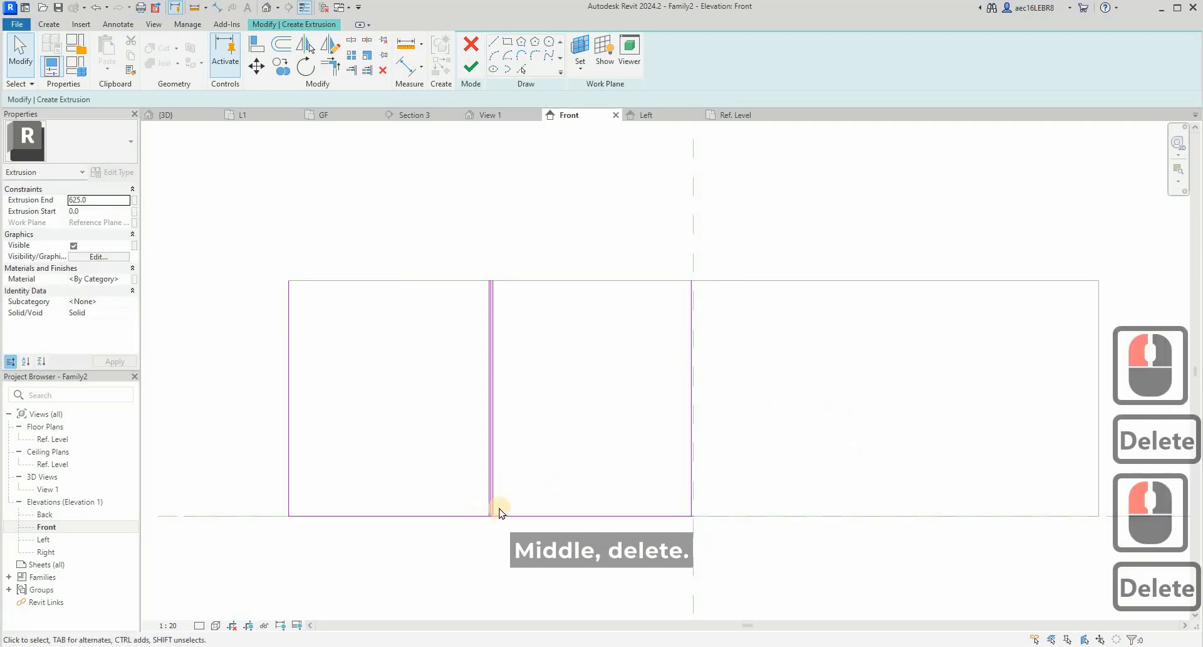
scroll(500, 513, up, 10)
click(532, 473)
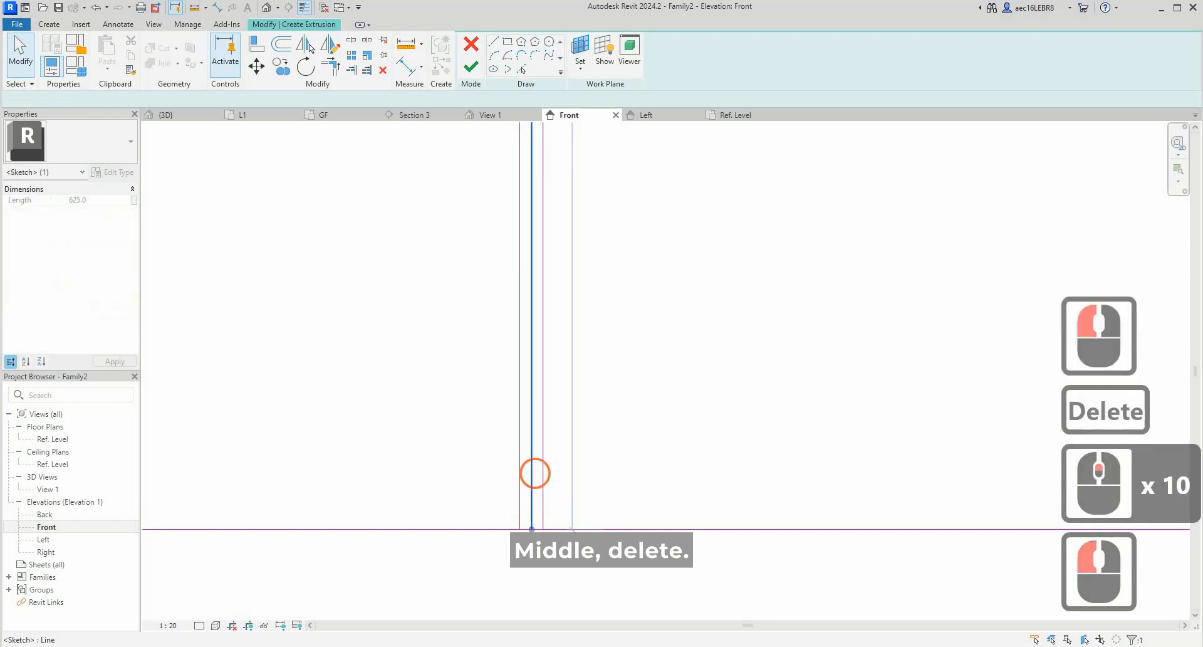
key(Delete)
scroll(518, 411, down, 11)
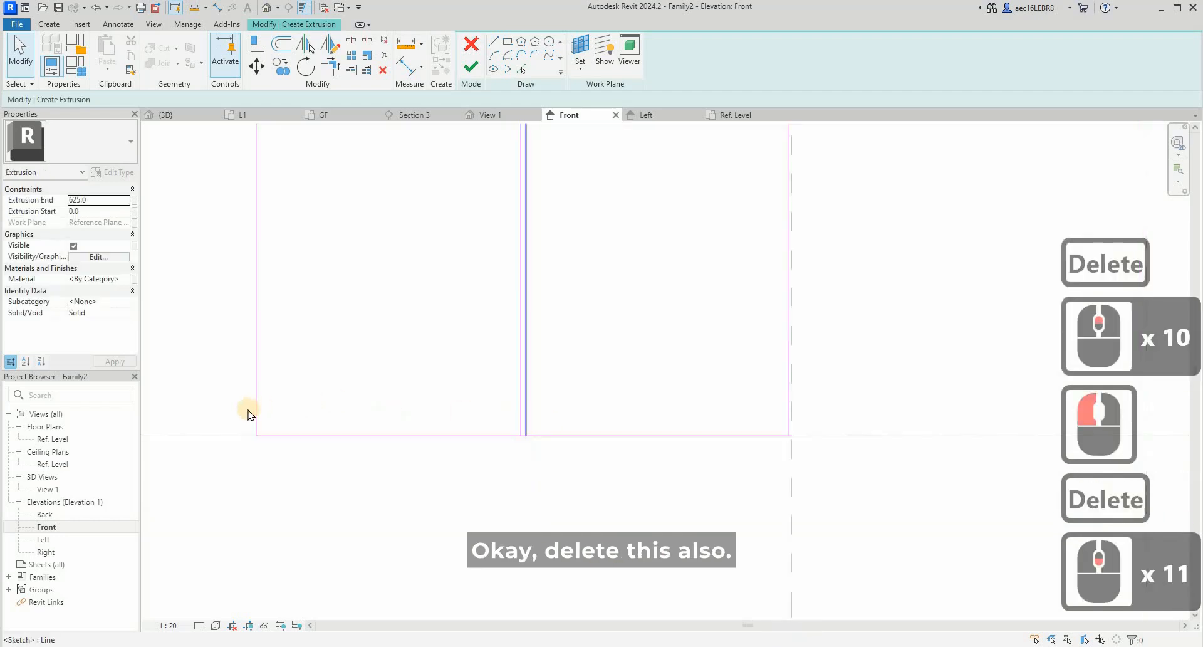
scroll(276, 433, down, 3)
drag(212, 416, 740, 477)
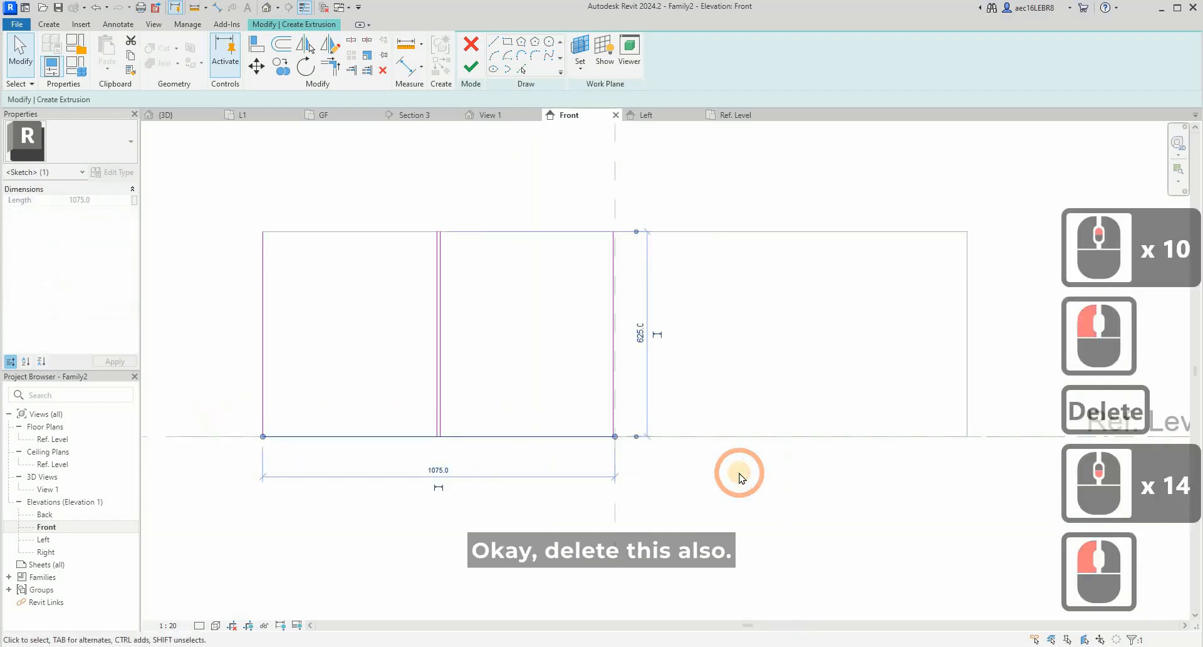
key(Delete)
- Draw the upper and lower edges of the leftmost panel to close its outline
key(l)
key(i)
click(263, 215)
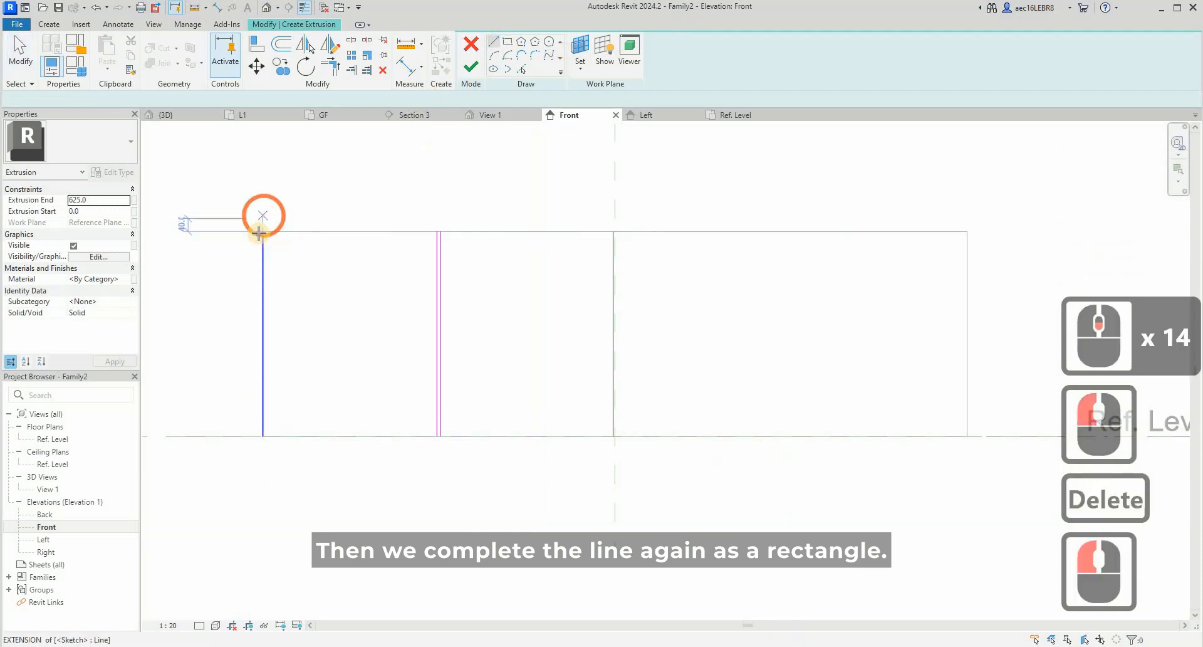
click(437, 231)
click(322, 413)
key(Escape)
click(263, 435)
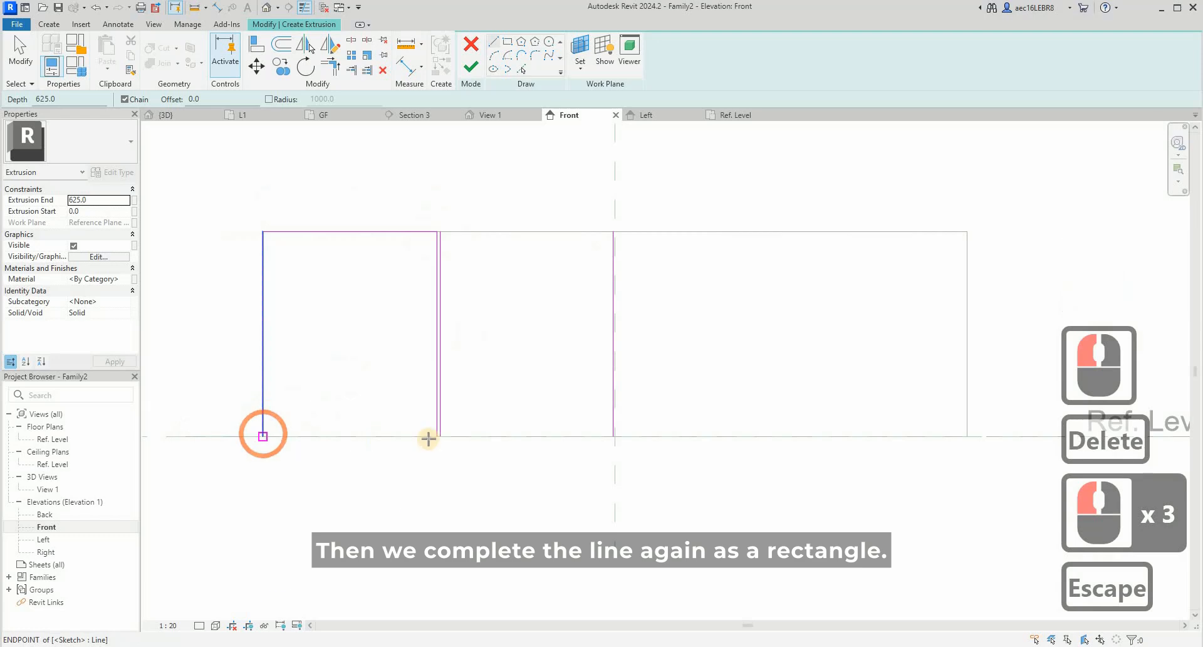
click(427, 439)
click(438, 435)
key(Escape)
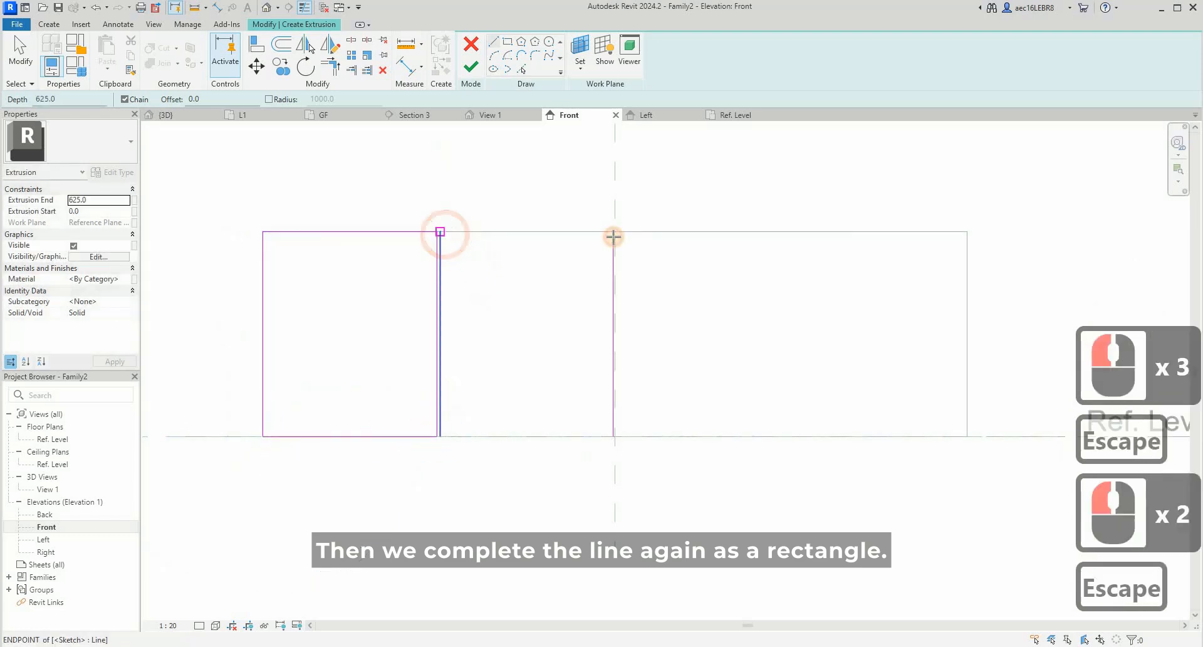
- Draw the upper and lower edges of the second panel, between the middle gap and the line beside the central reference plane
click(439, 232)
click(613, 233)
key(Escape)
click(439, 435)
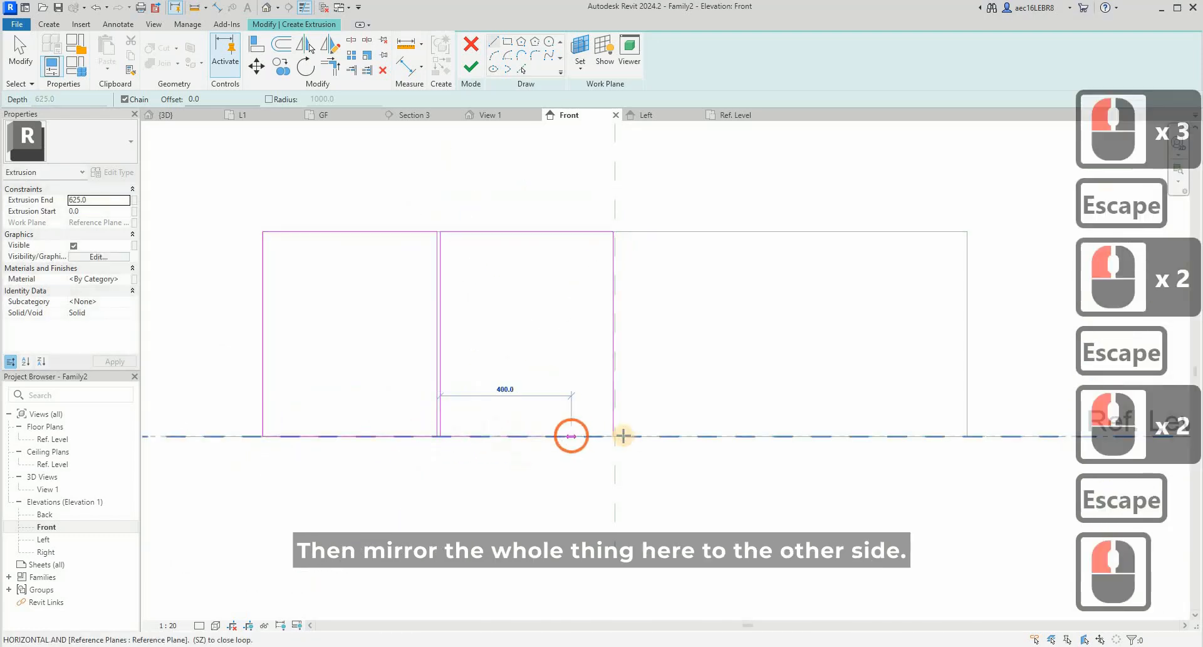
click(613, 436)
key(Escape)
key(Escape)
- Mirror both panel outlines about the central reference plane to the other half of the cabinet front
mouse_move(233, 188)
mouse_down()
mouse_move(639, 357)
mouse_move(724, 509)
mouse_up()
click(276, 63)
click(618, 165)
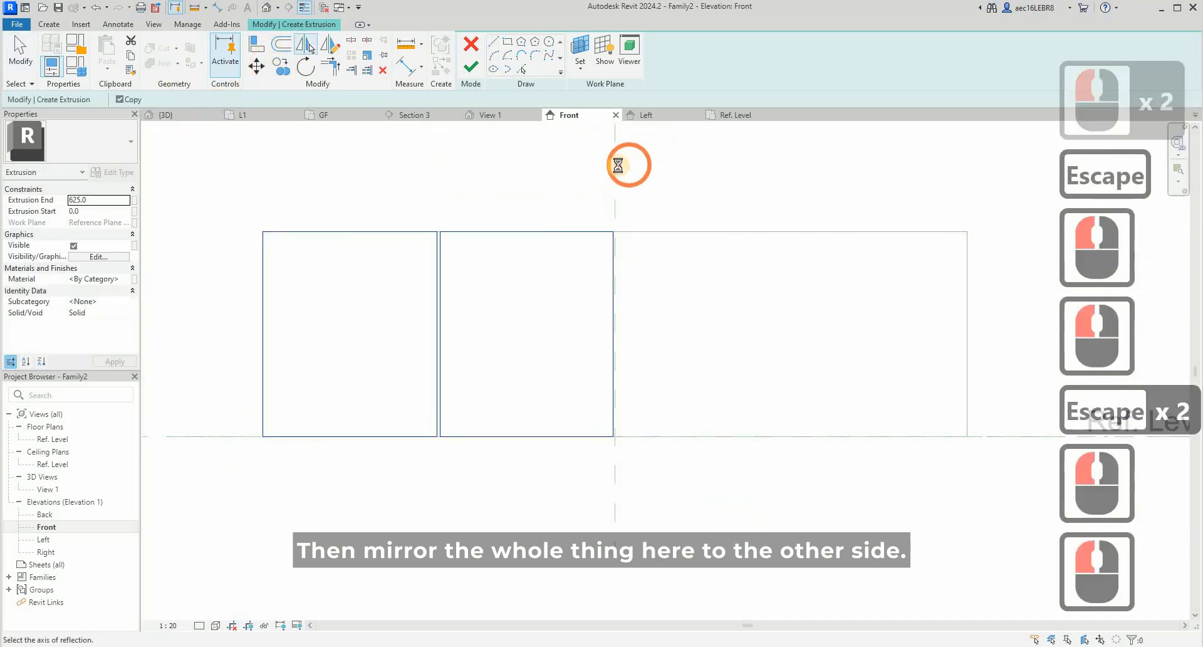
click(727, 165)
key(Escape)
key(Escape)
- Move the upper edges of all four panel outlines down 50 mm and finish the extrusion
scroll(636, 185, down, 1)
drag(244, 194, 993, 321)
click(436, 143)
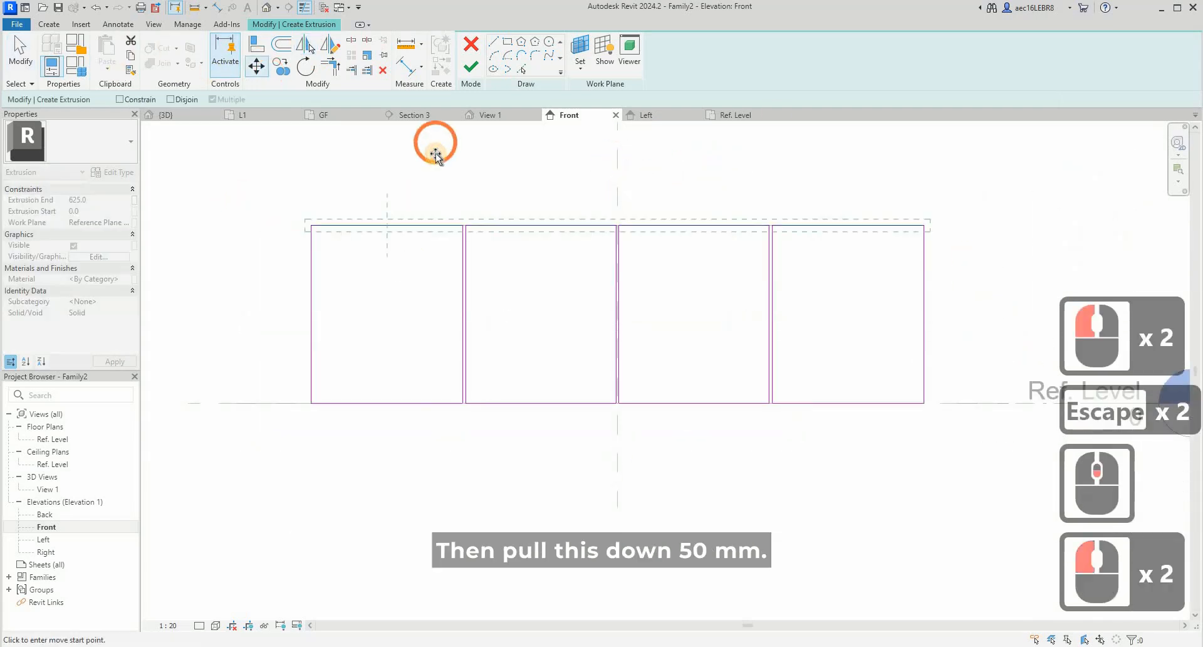
text(50)
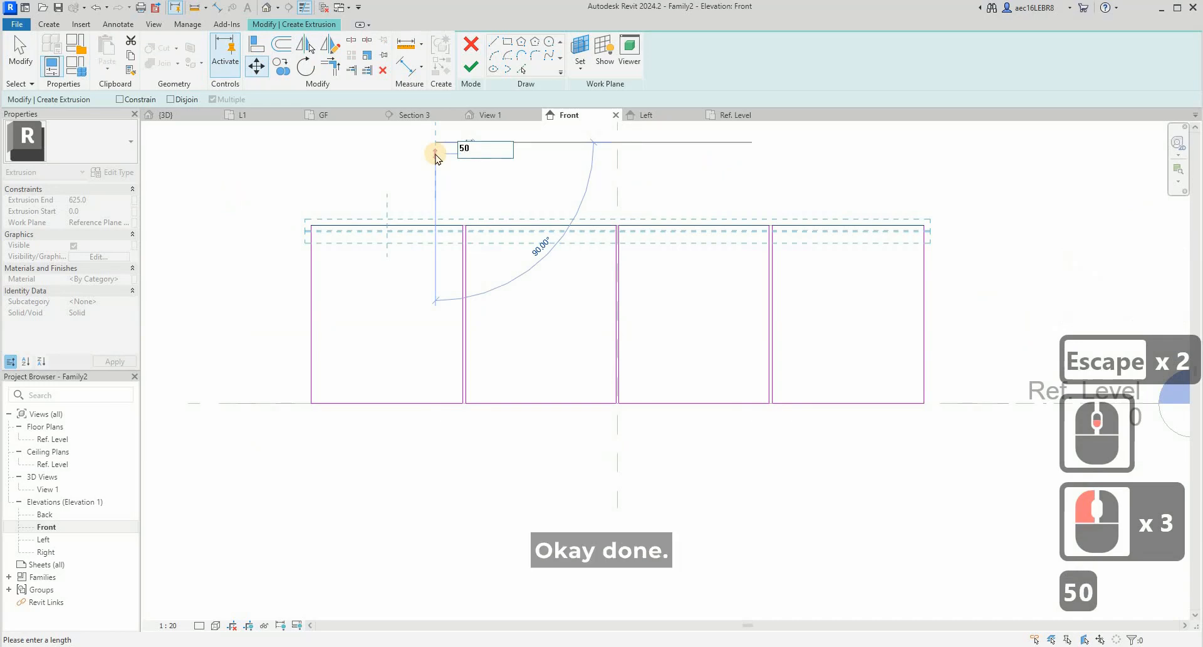
key(Return)
key(Escape)
key(Escape)
click(471, 67)
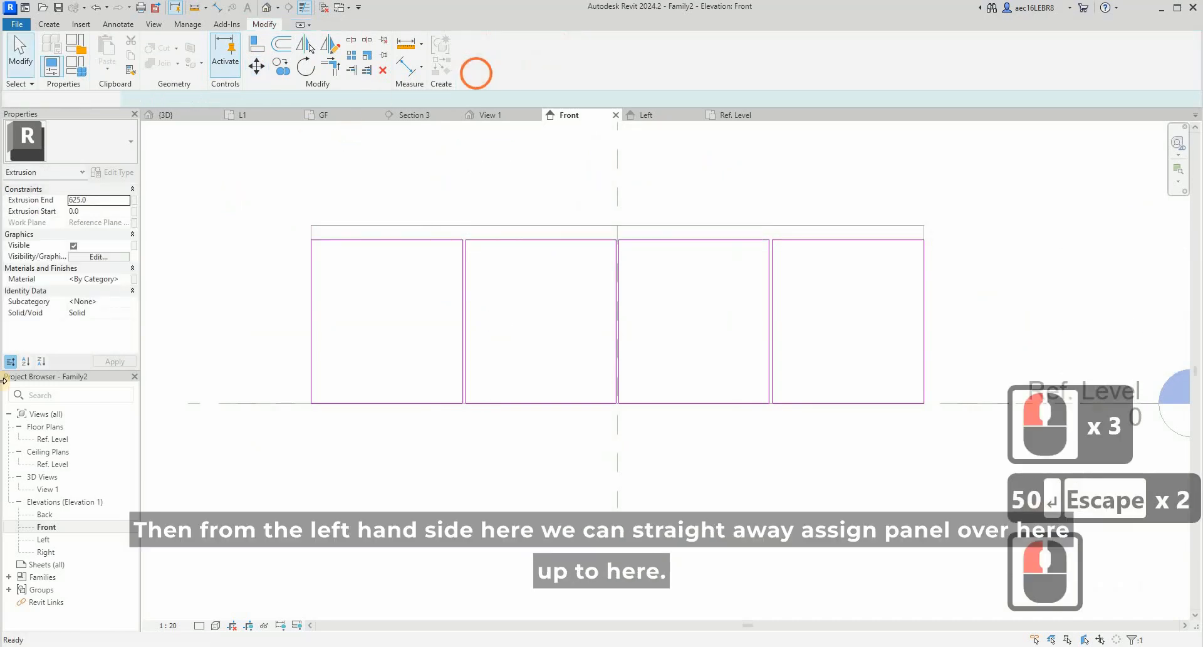
- In the Left elevation, pull both faces of the door panel extrusion to form a thin panel along the cabinet's front edge
double_click(44, 540)
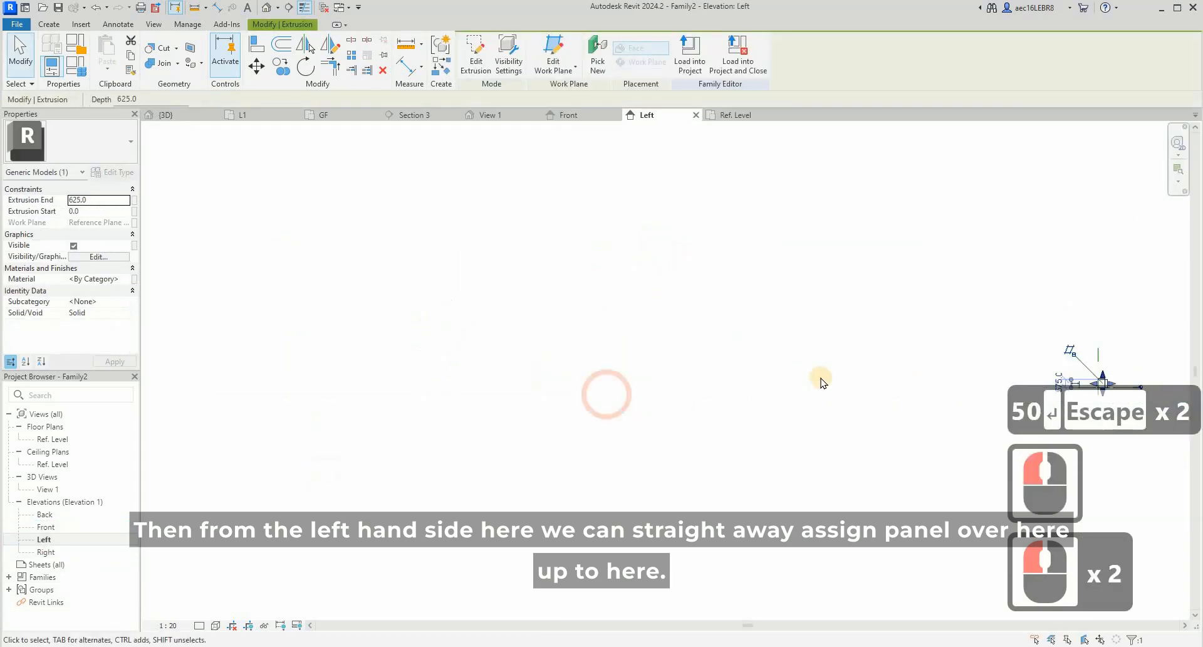
scroll(587, 380, up, 5)
scroll(587, 380, down, 5)
scroll(651, 384, up, 20)
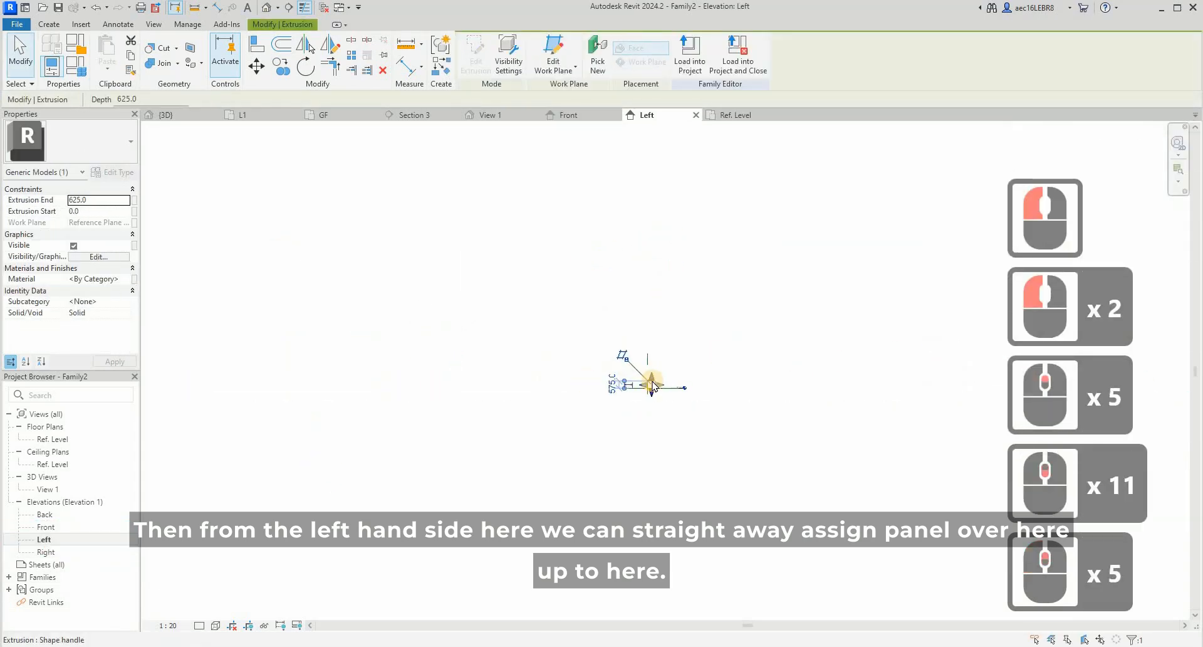
drag(672, 402, 636, 398)
drag(441, 402, 623, 404)
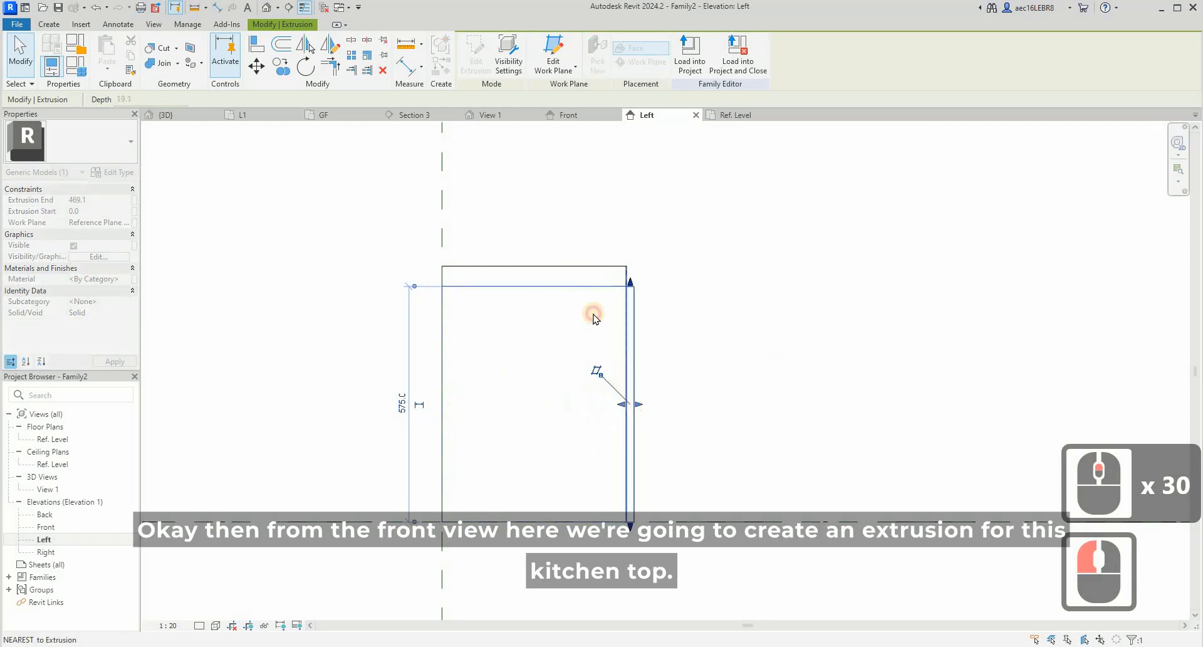
click(740, 348)
- Start a new extrusion sketch in the Front elevation for the parts below the upper cabinets
double_click(56, 527)
double_click(599, 244)
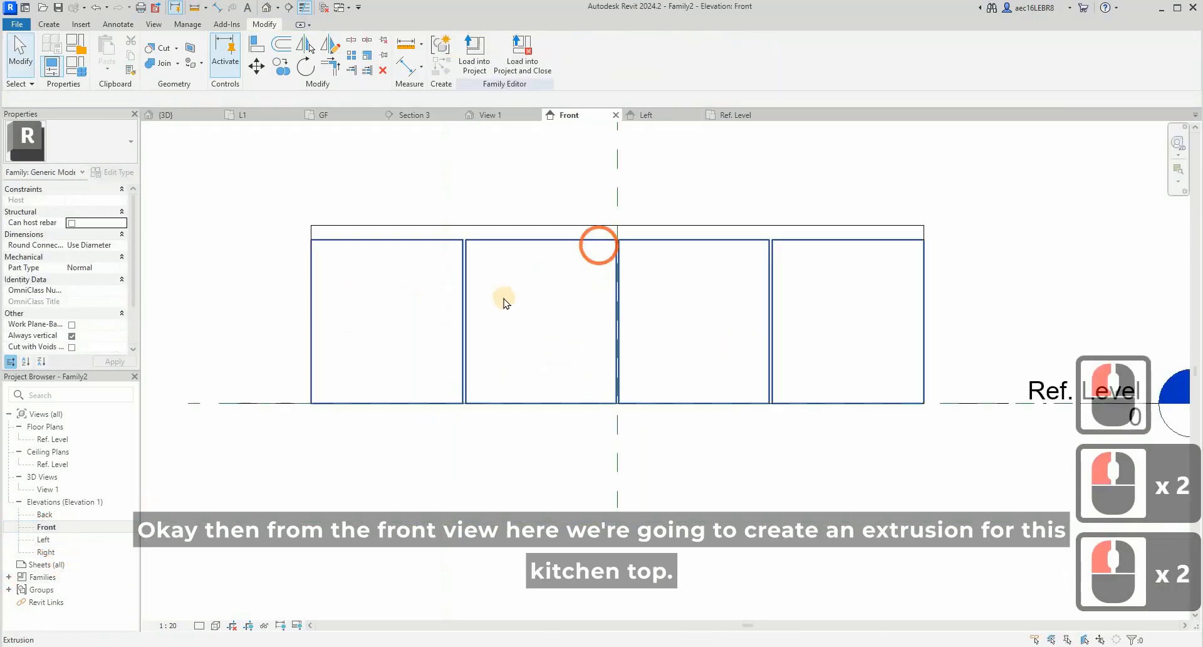
middle_click(502, 292)
middle_click(503, 292)
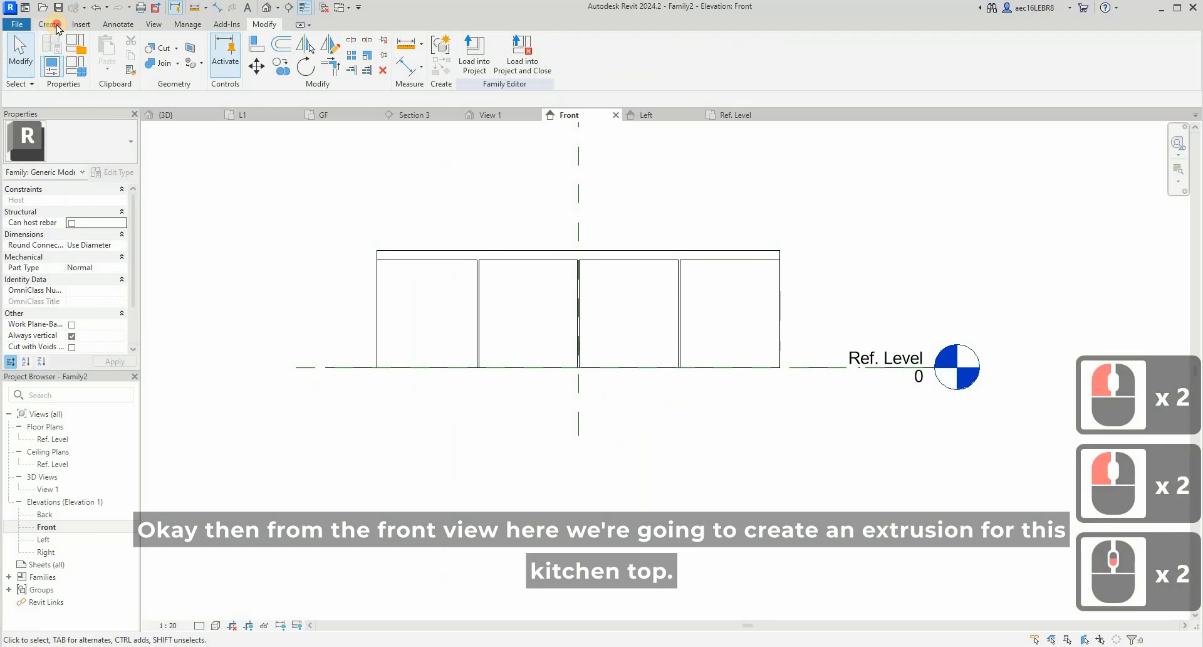
click(56, 25)
click(84, 44)
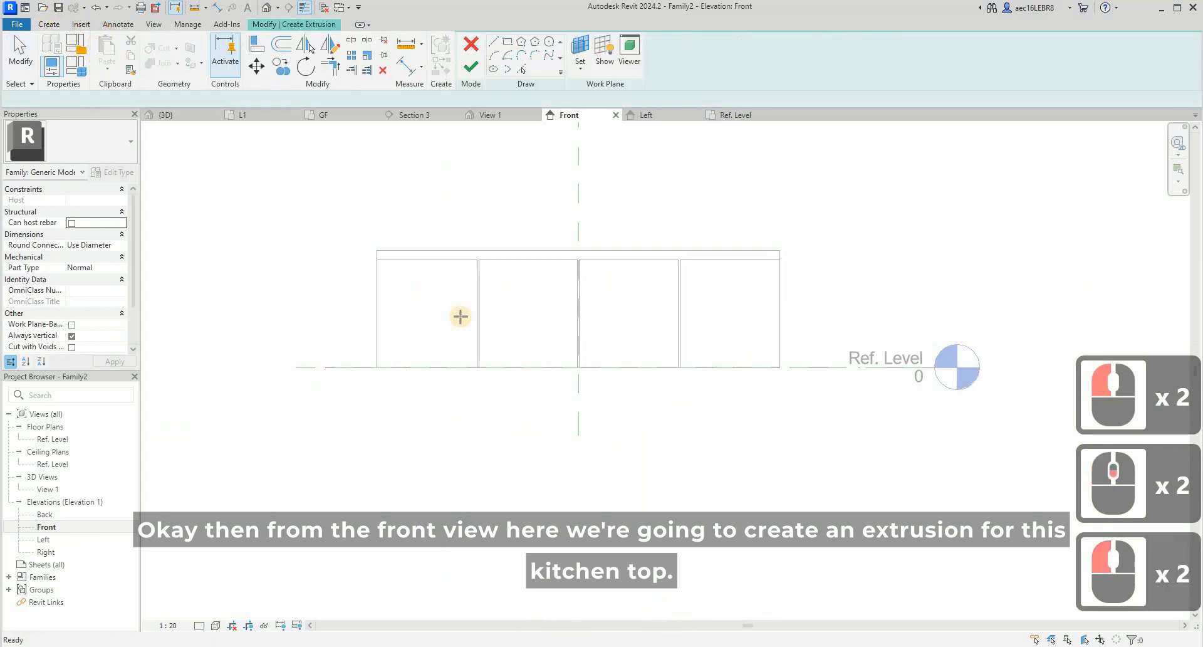
- Switch to the browser's kitchen panorama, examine the shelves below the upper cabinets, and return to the Revit sketch
click(547, 639)
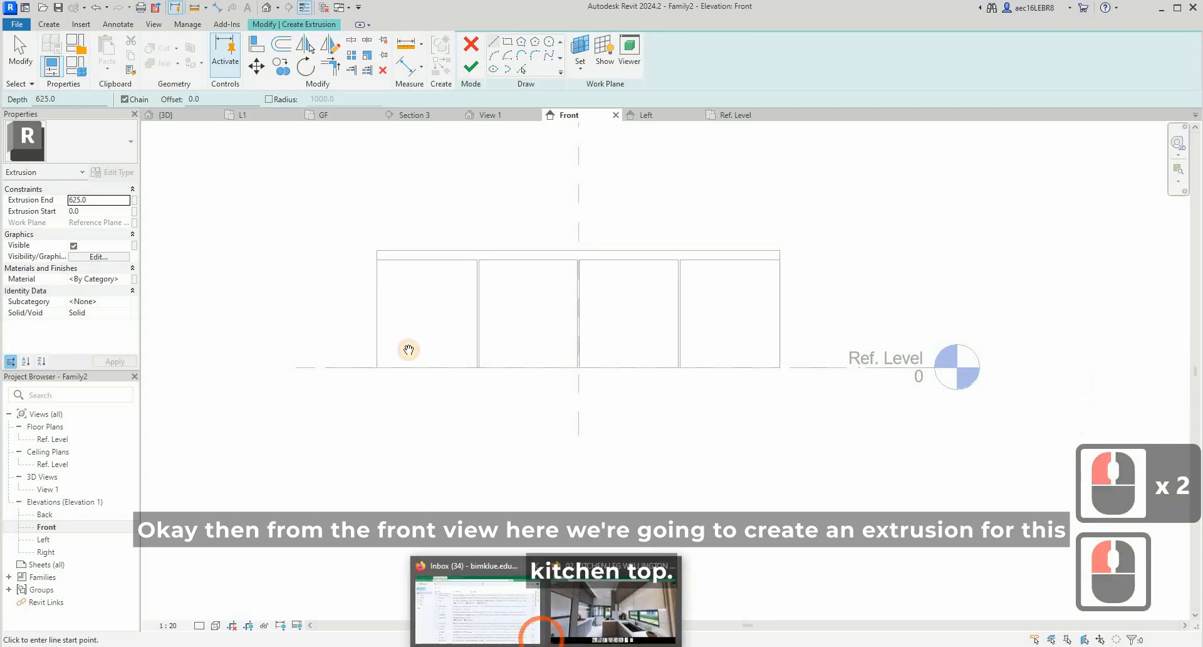
drag(465, 384, 349, 315)
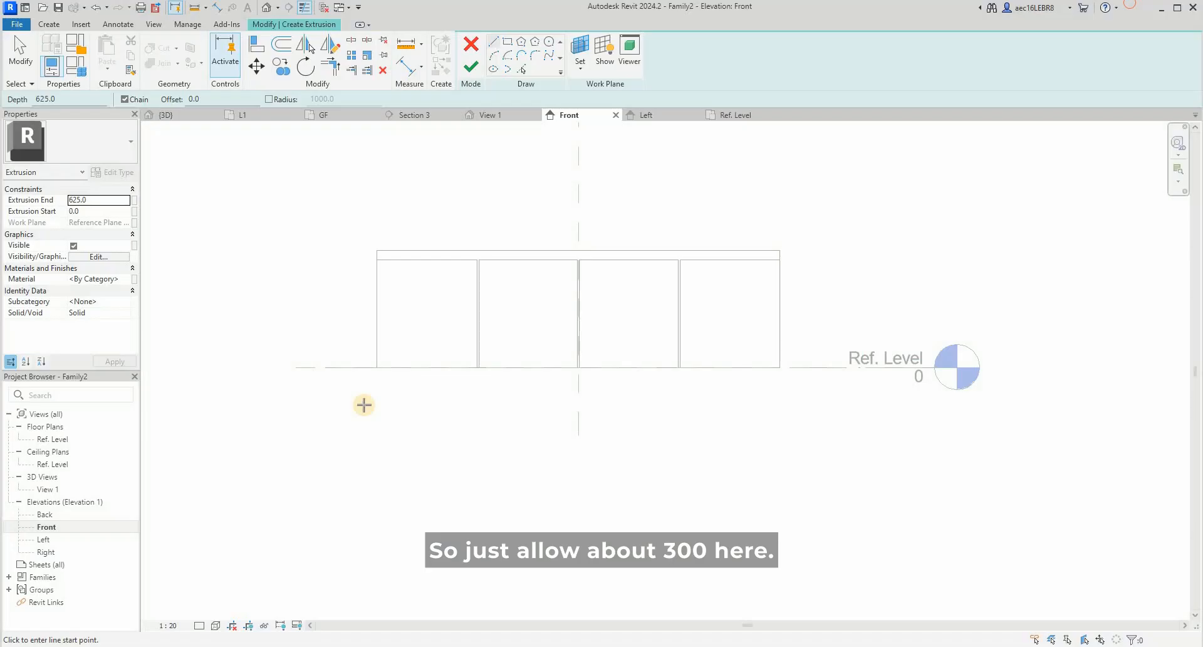
click(363, 407)
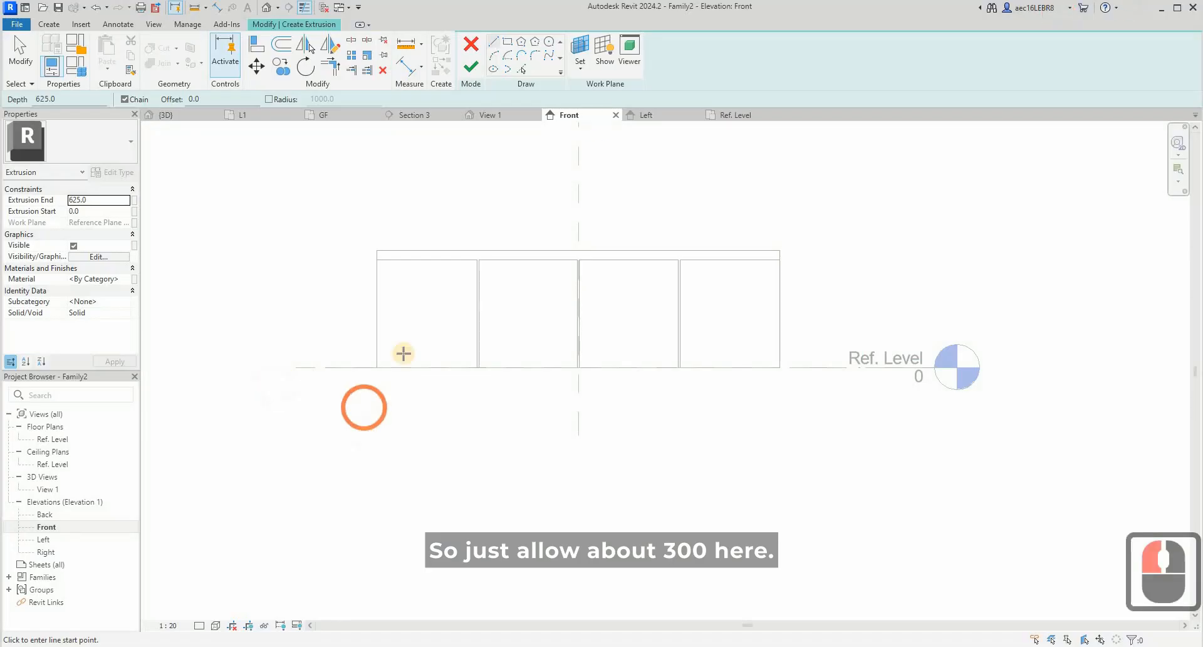
- Draw a vertical sketch line straight down from the cabinet's lower left corner
click(370, 504)
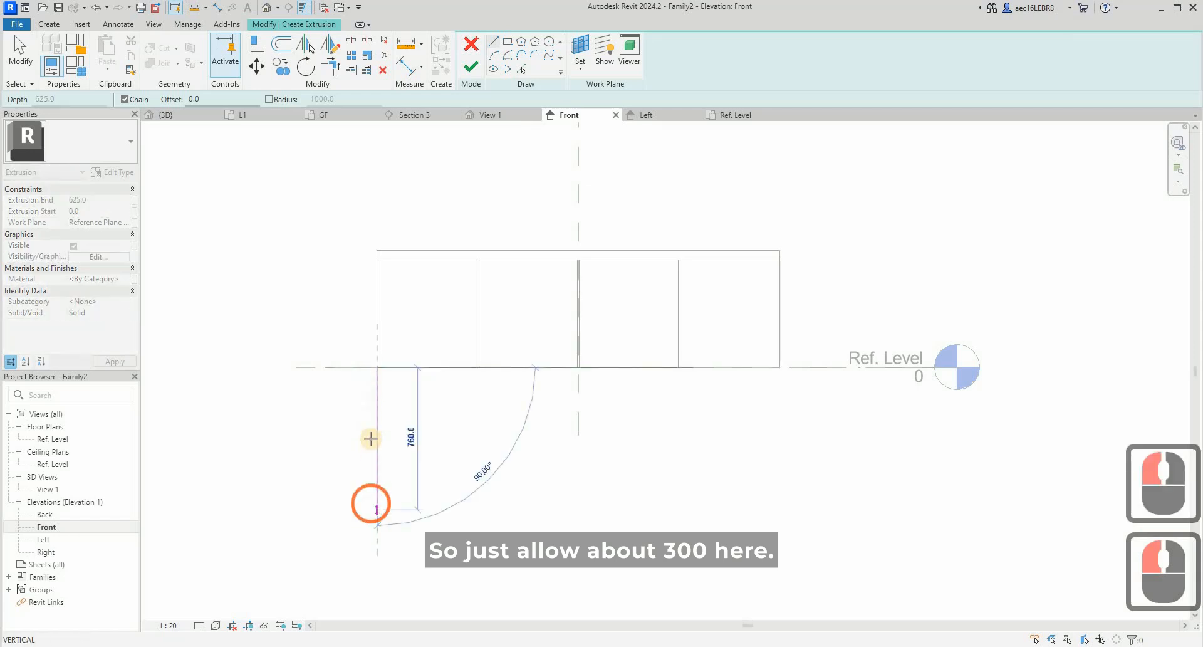
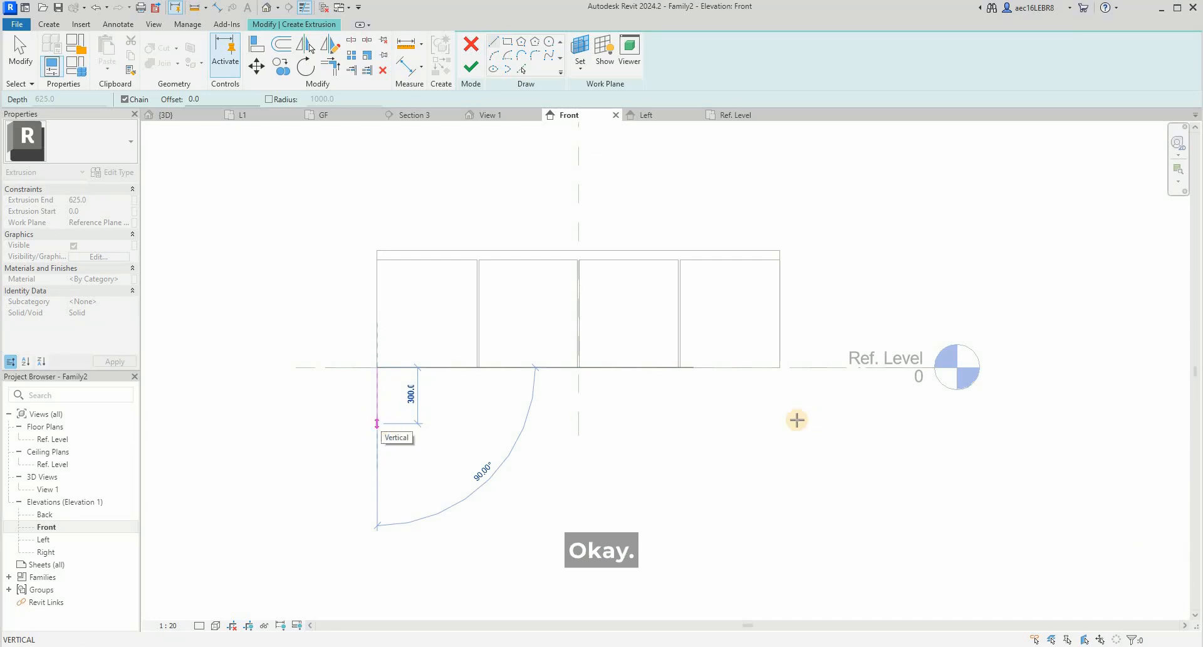
- Draw a horizontal line 300 mm below the cabinet along its full width and a vertical line joining it to the cabinet's lower right corner
click(817, 421)
click(779, 422)
key(Escape)
click(778, 371)
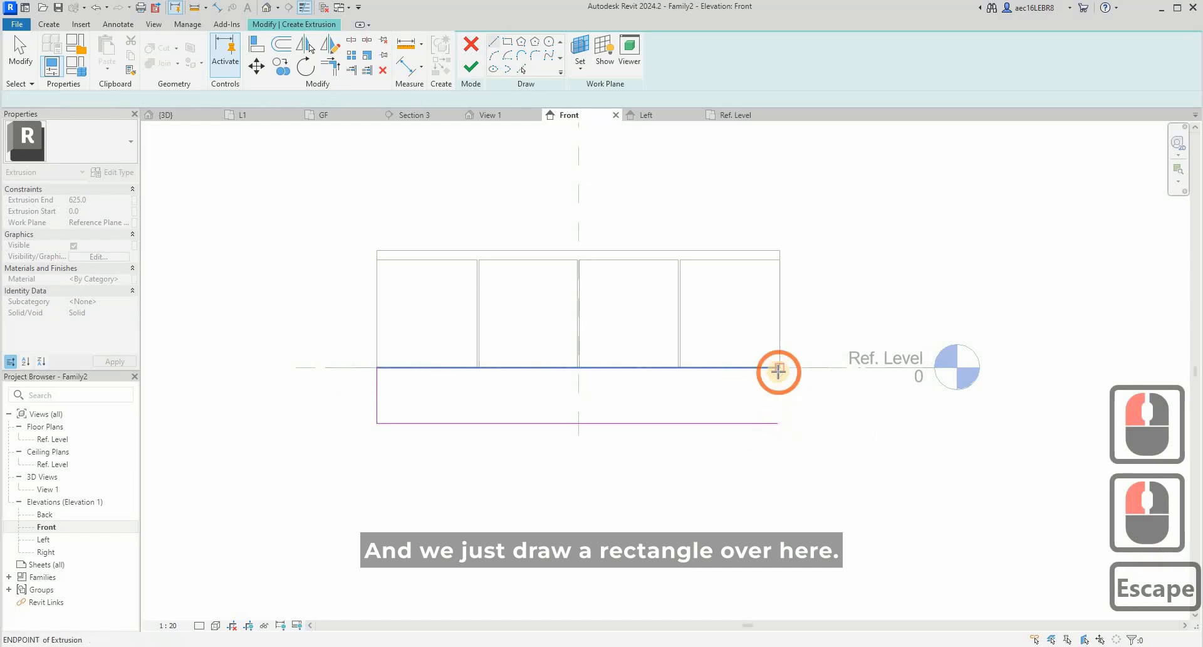
click(783, 429)
key(Escape)
key(Escape)
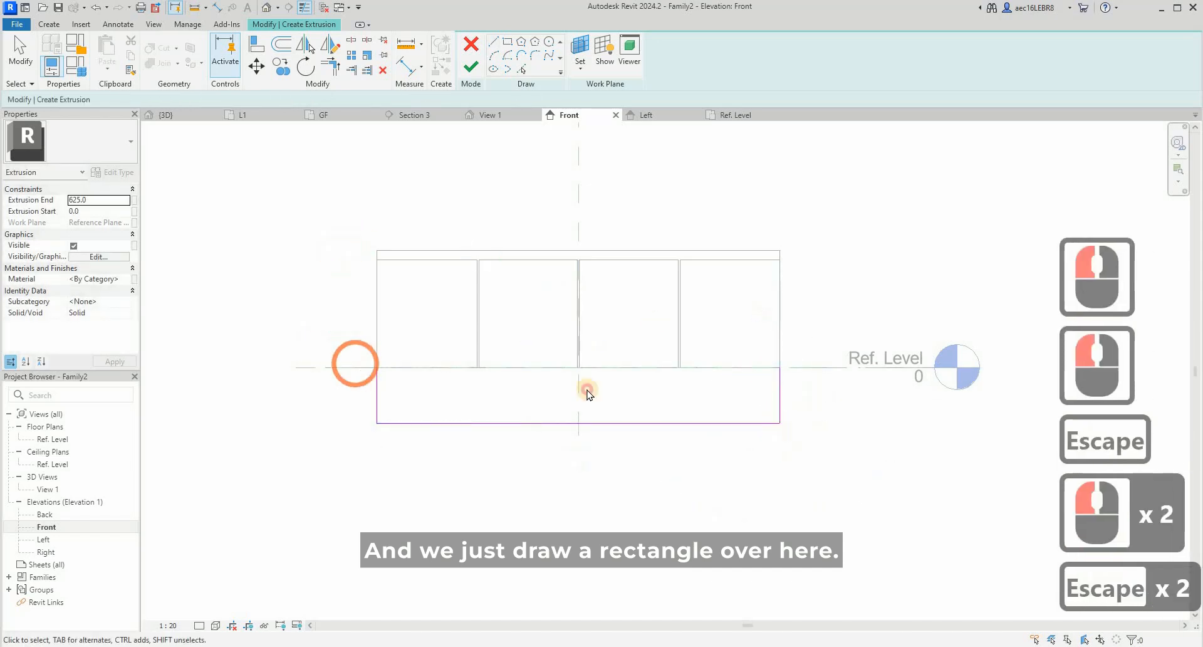
- Delete the two vertical sketch lines below the cabinet's ends
click(377, 379)
ctrl+click(779, 388)
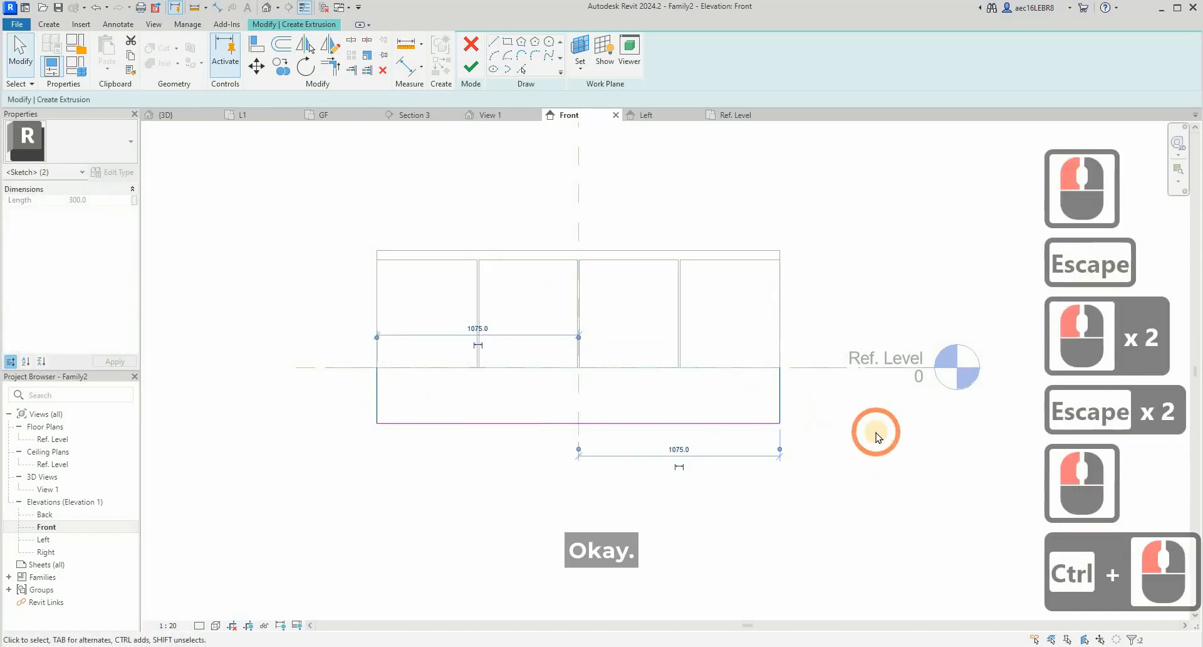
key(Delete)
- Offset a copy of the remaining horizontal sketch line 30 mm downward
click(283, 45)
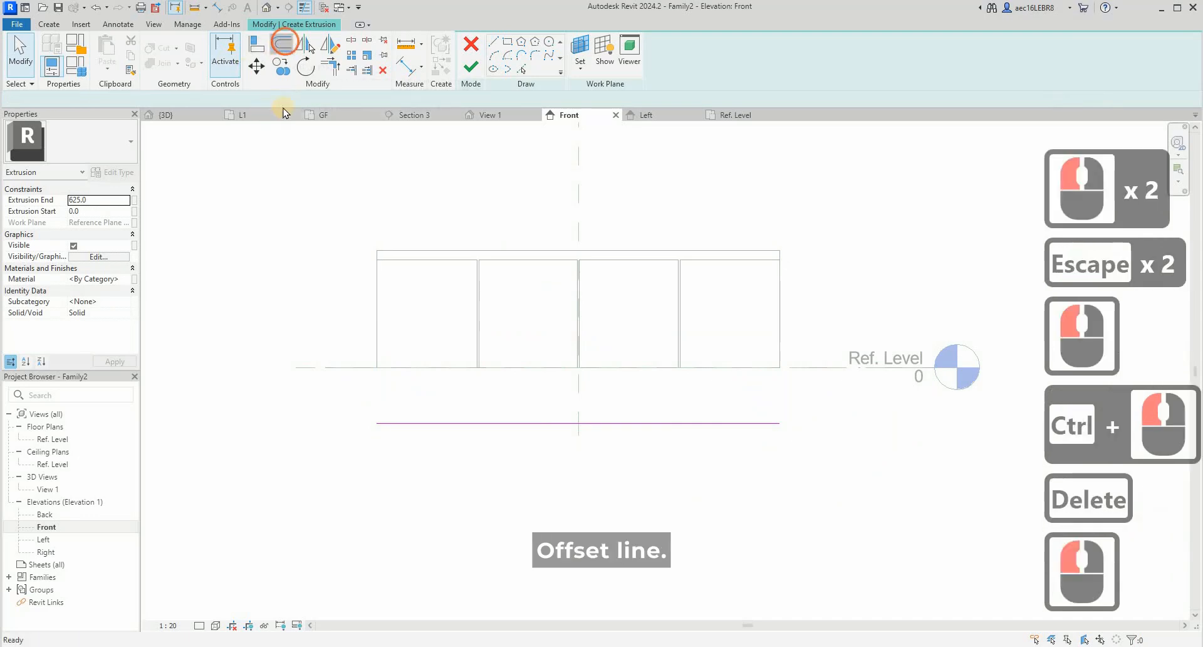
click(178, 99)
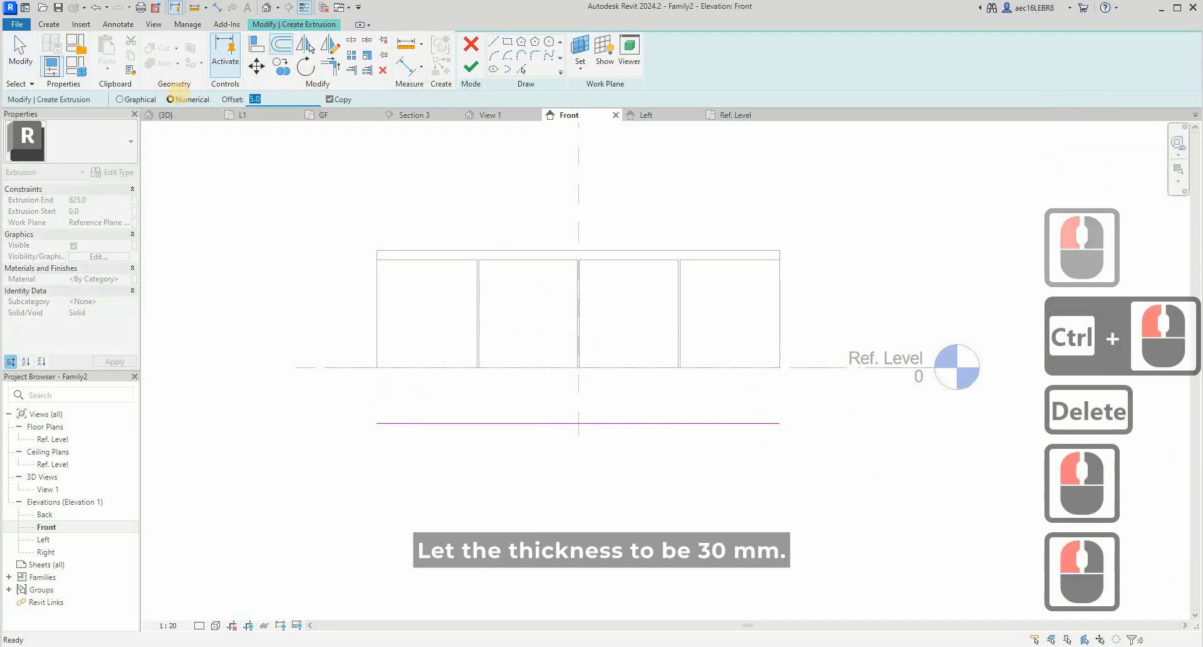
text(30)
click(579, 423)
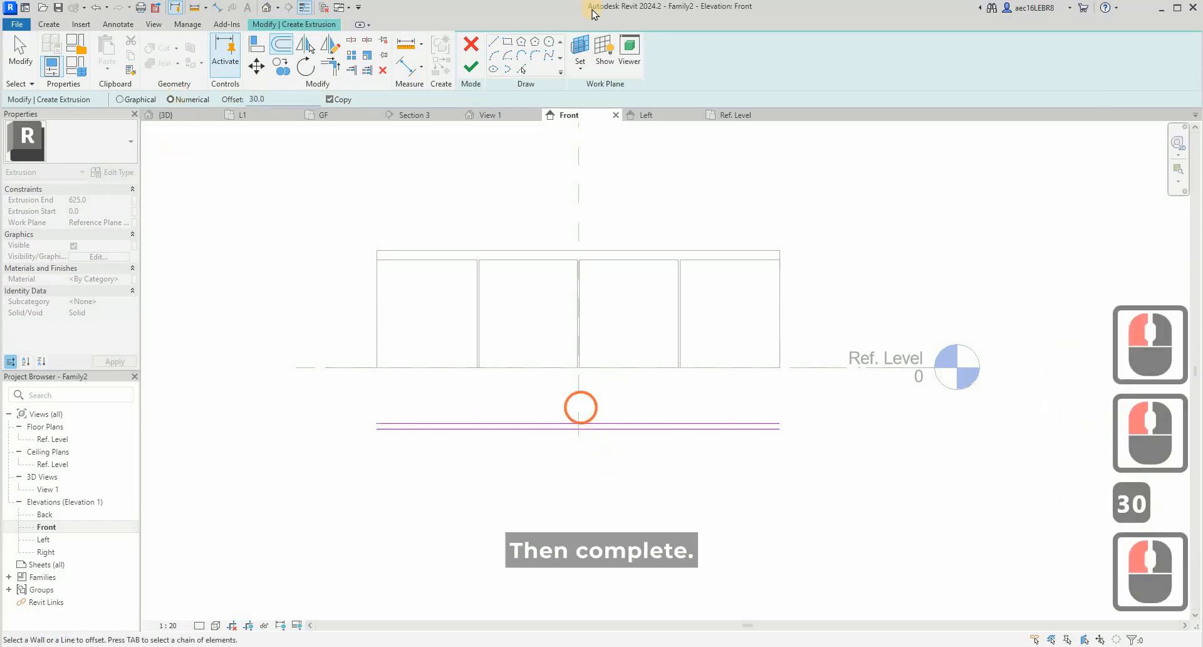
key(Escape)
- Close both ends of the two parallel lines with short vertical lines to form a thin shelf profile
click(493, 41)
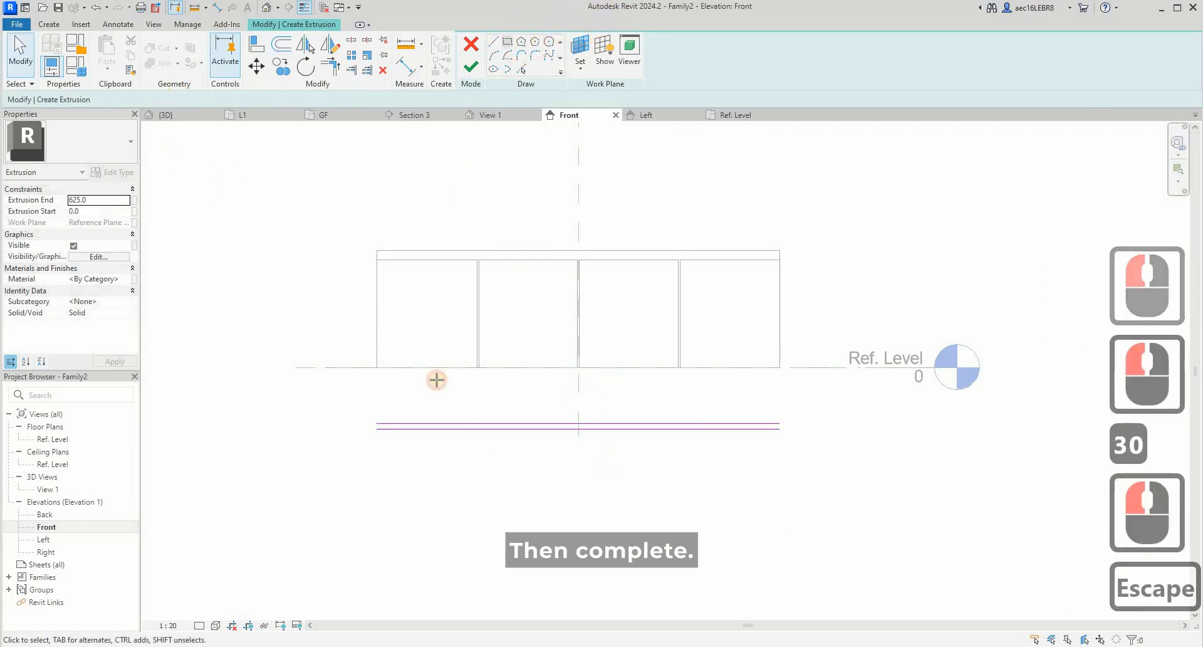
click(377, 425)
click(779, 425)
key(Escape)
click(780, 427)
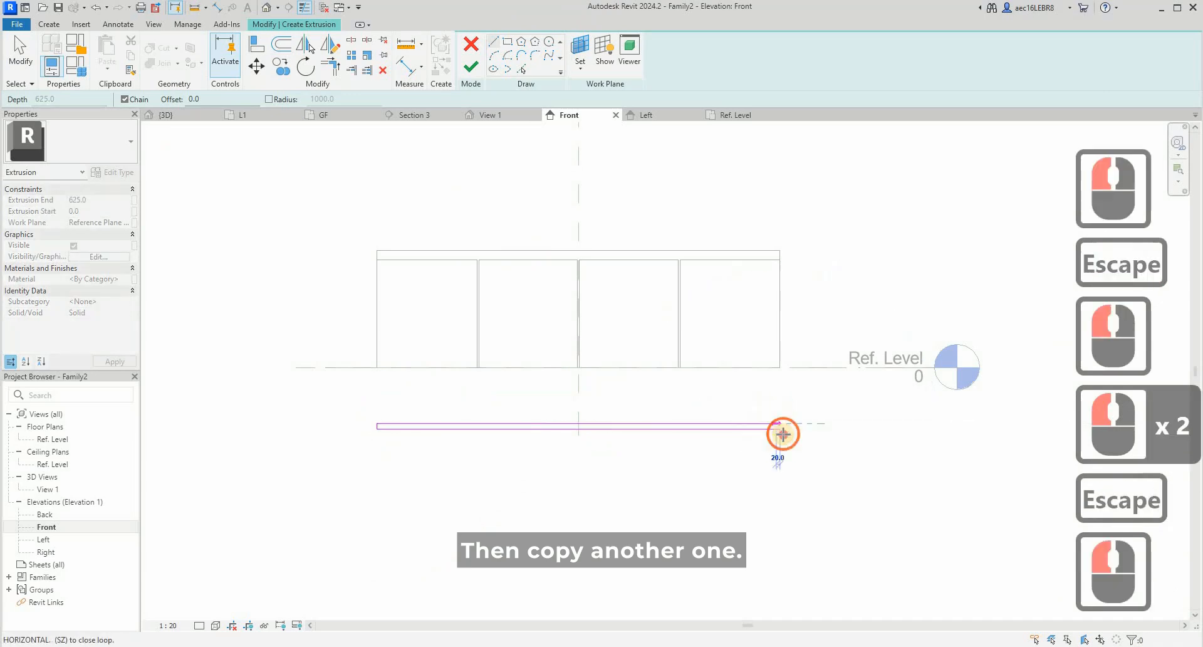
click(351, 423)
key(Escape)
key(Escape)
- Copy the thin shelf profile 300 mm straight down and finish the extrusion sketch
drag(353, 397, 866, 488)
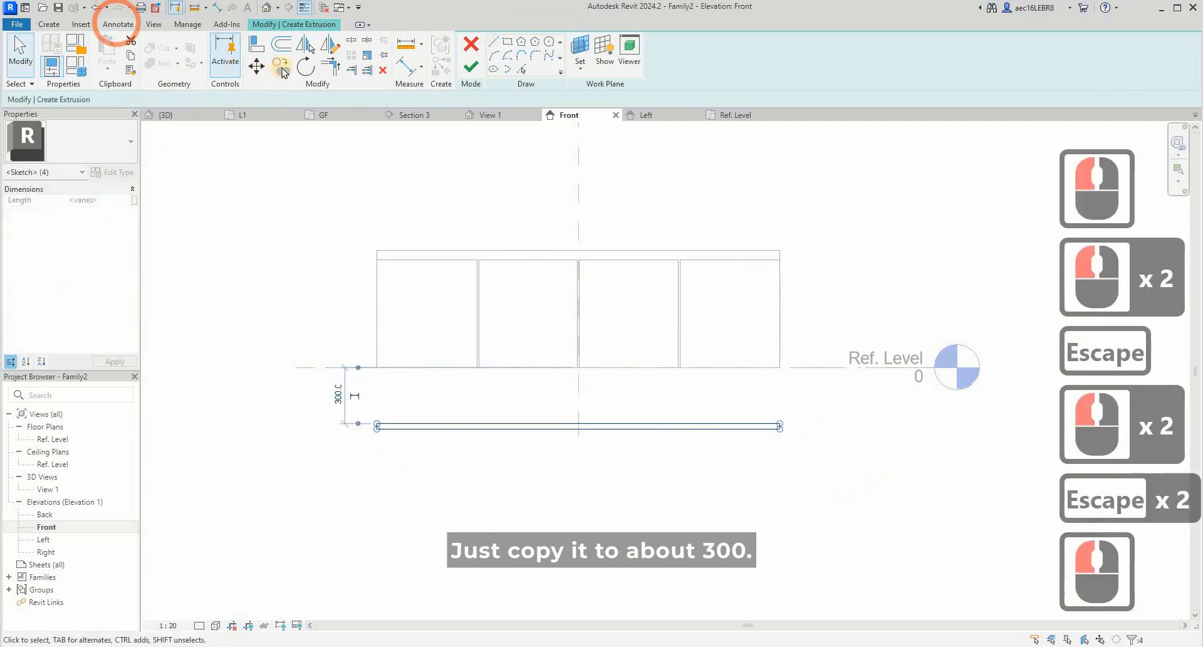
click(281, 65)
click(487, 429)
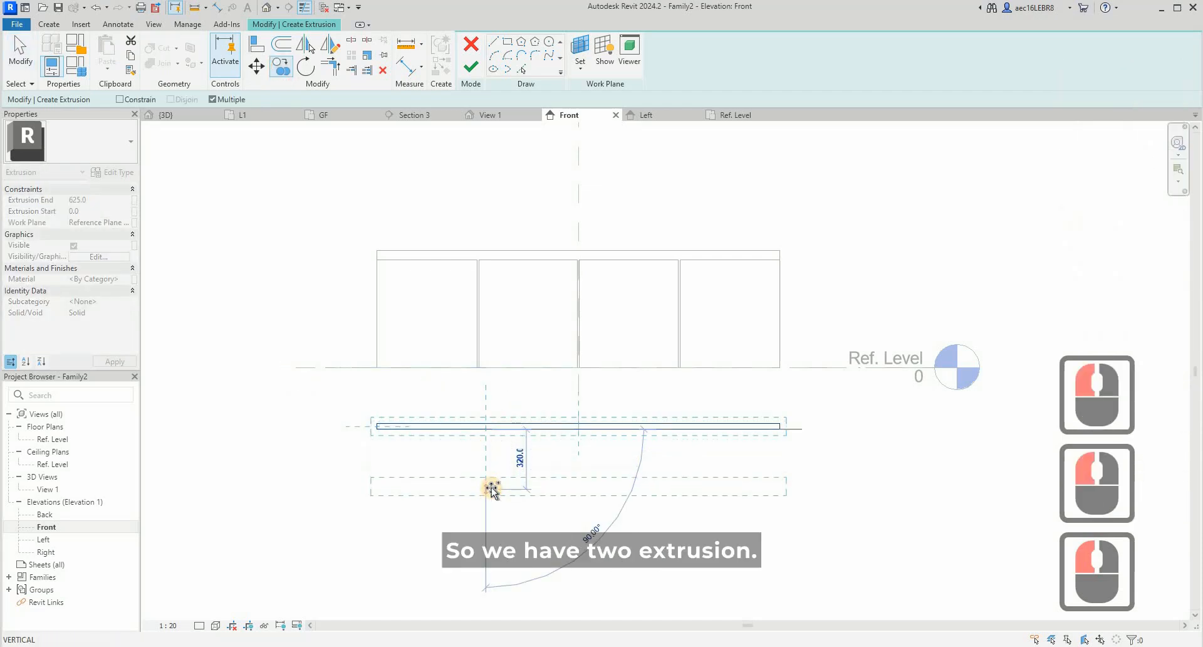
text(300)
key(Return)
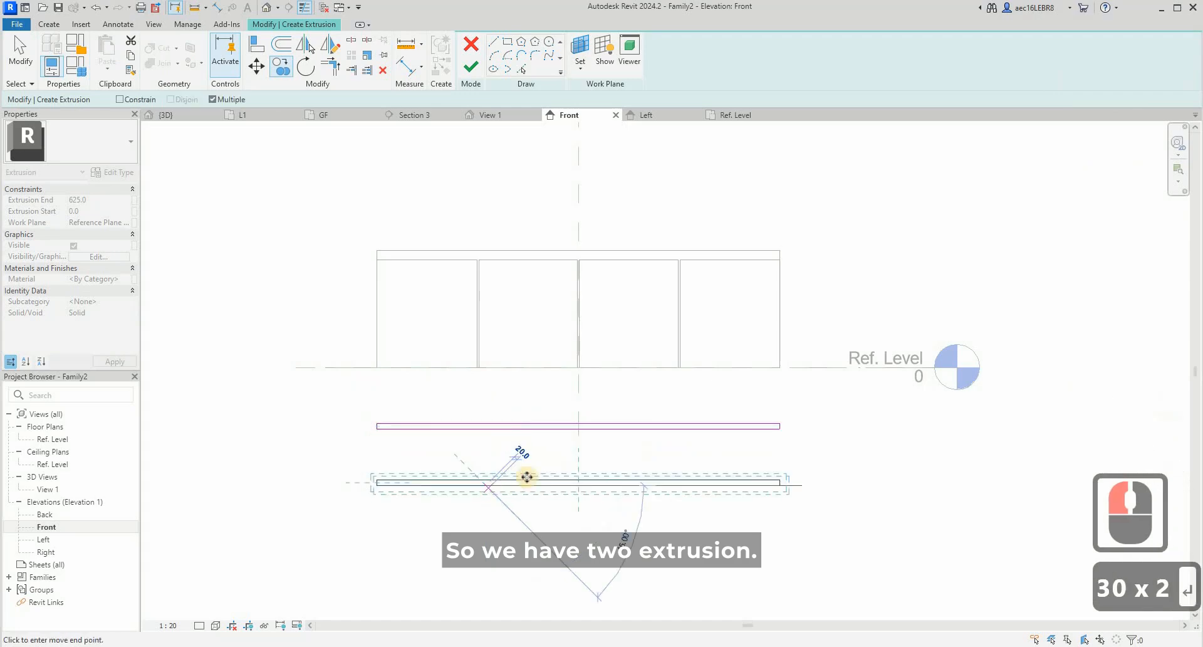
key(Escape)
key(Escape)
click(471, 66)
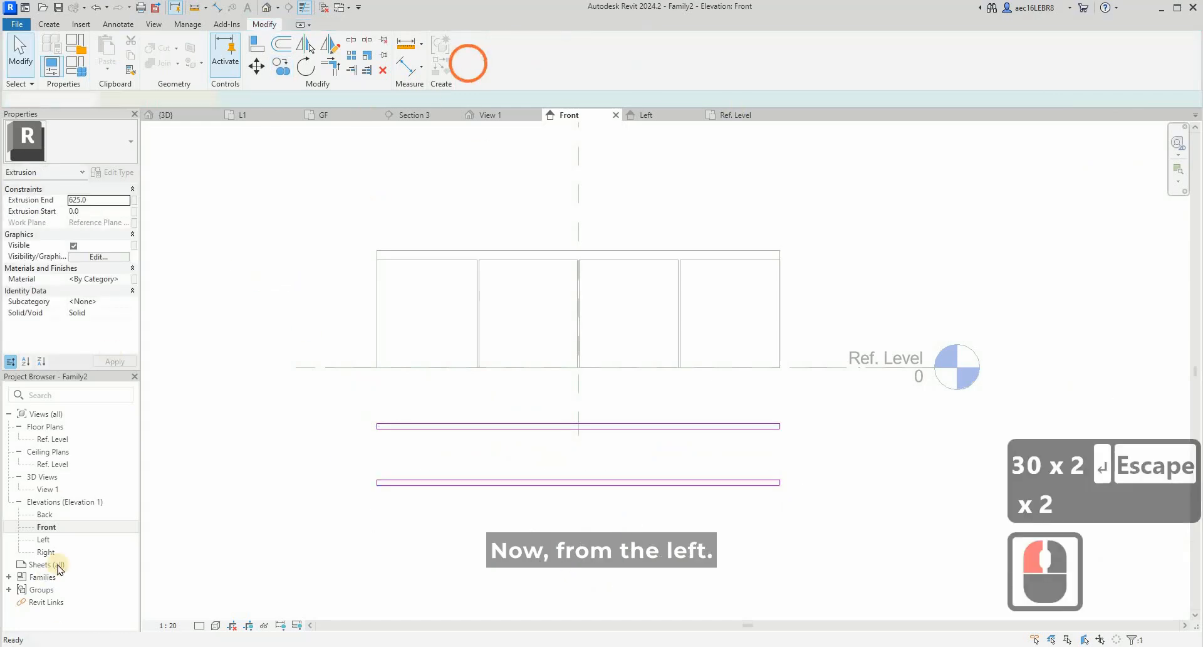
- In the Left elevation, set the shelf extrusion's end to 250 mm
double_click(45, 539)
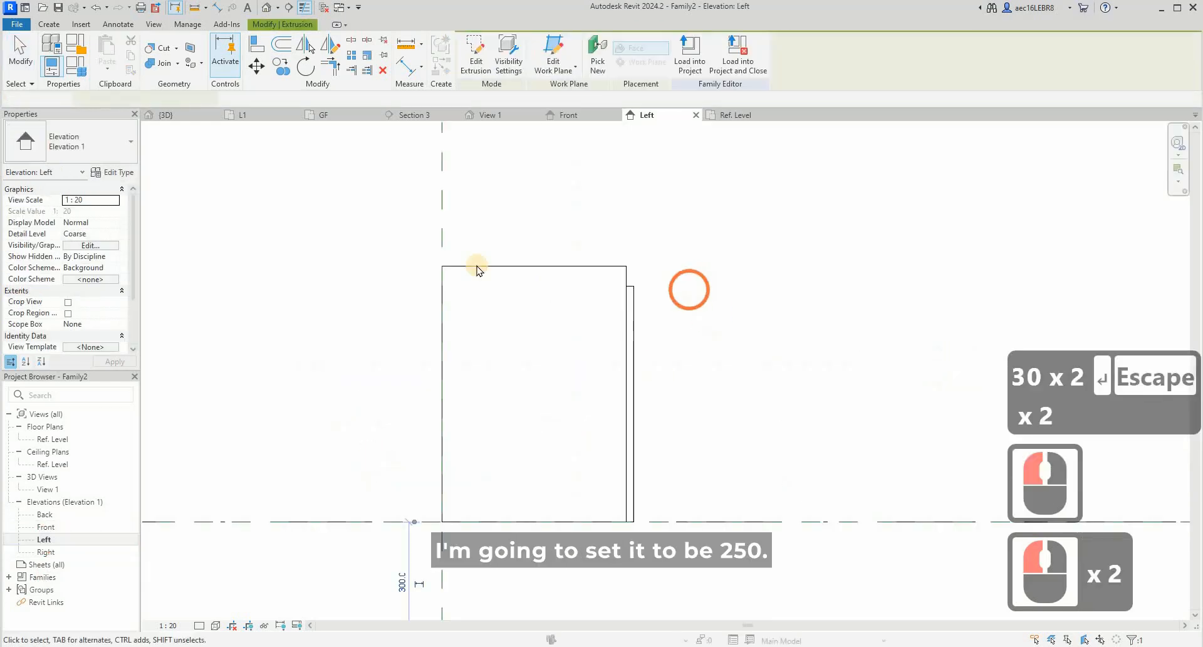
scroll(566, 291, down, 3)
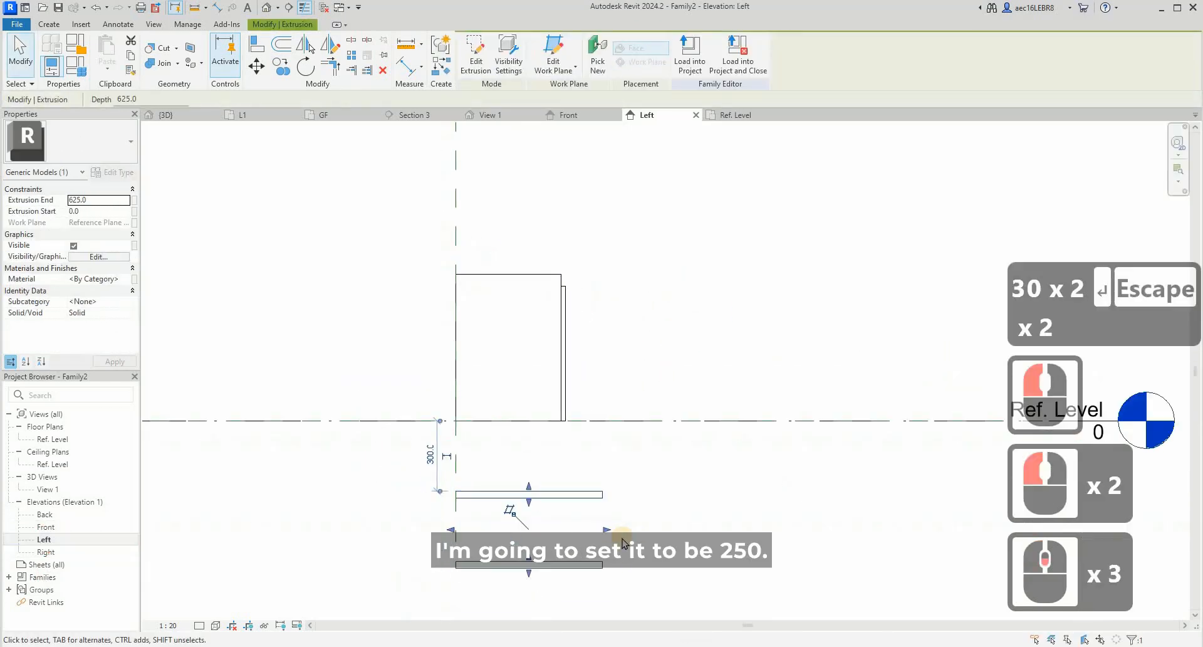
click(102, 198)
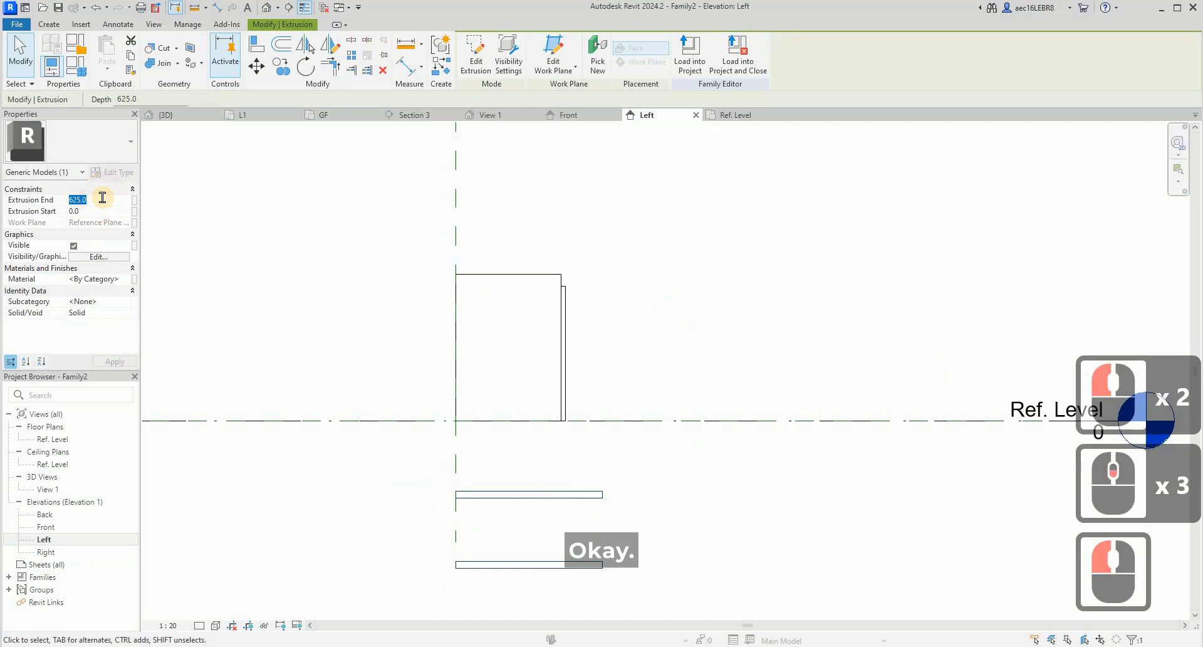
text(250)
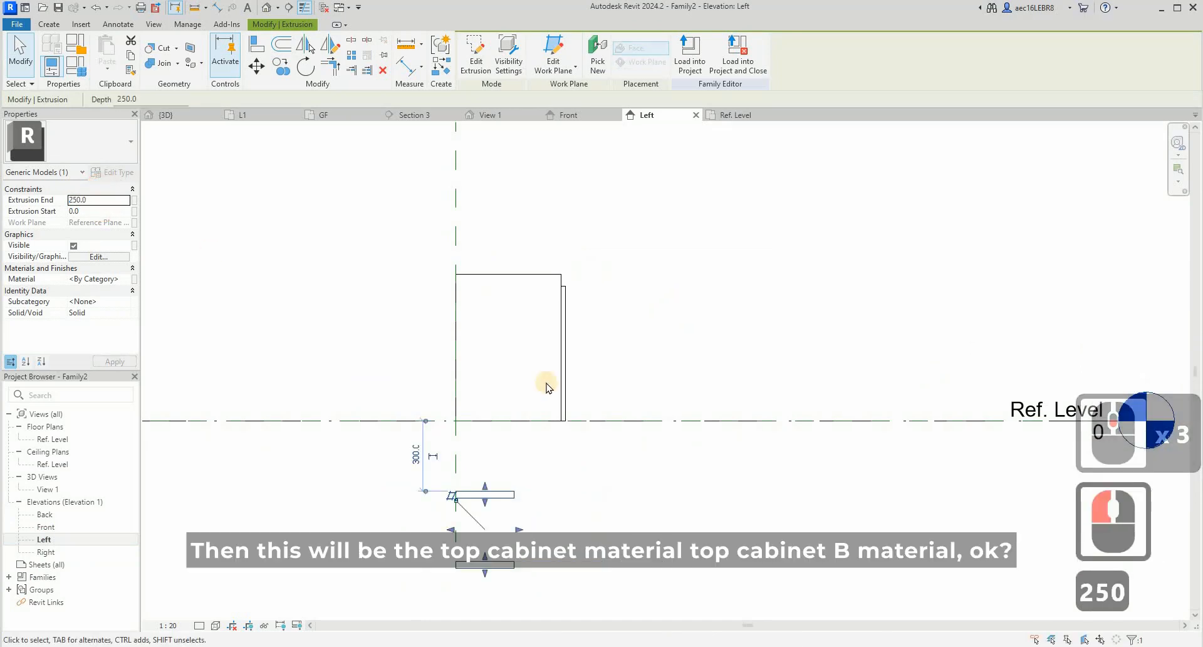
key(Escape)
key(Escape)
- Associate the material of the cabinet body and door panels with a new family type parameter named "Top cabinet B"
click(600, 221)
drag(625, 351, 553, 265)
click(2, 133)
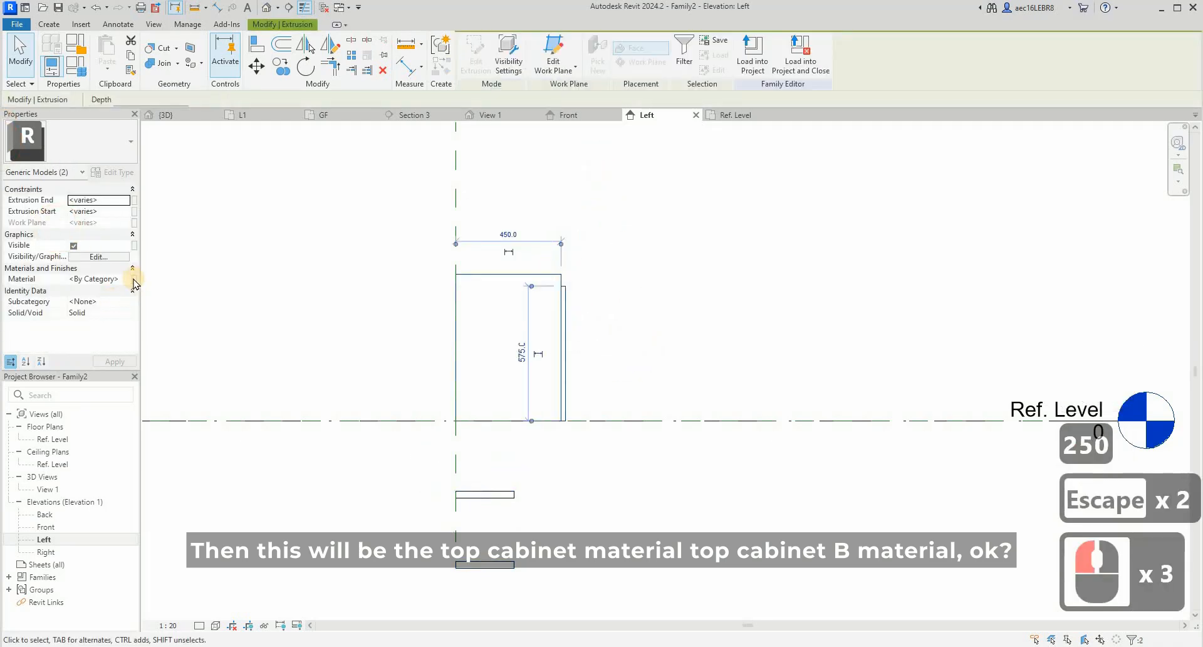
click(135, 279)
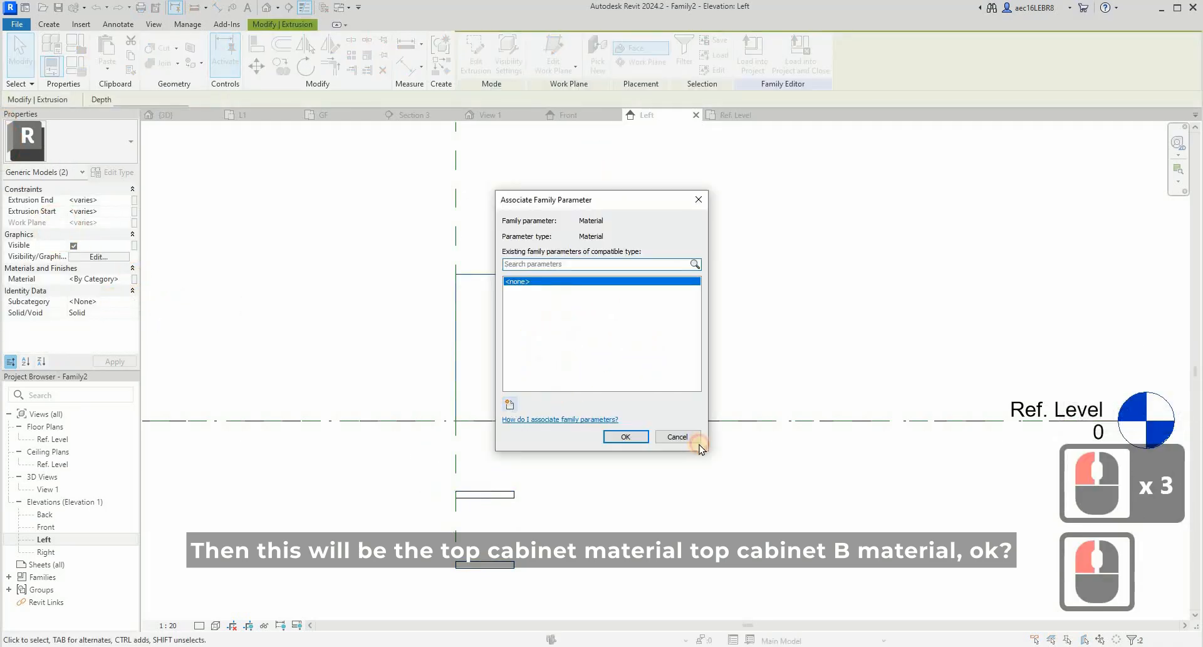
click(508, 399)
text(Top)
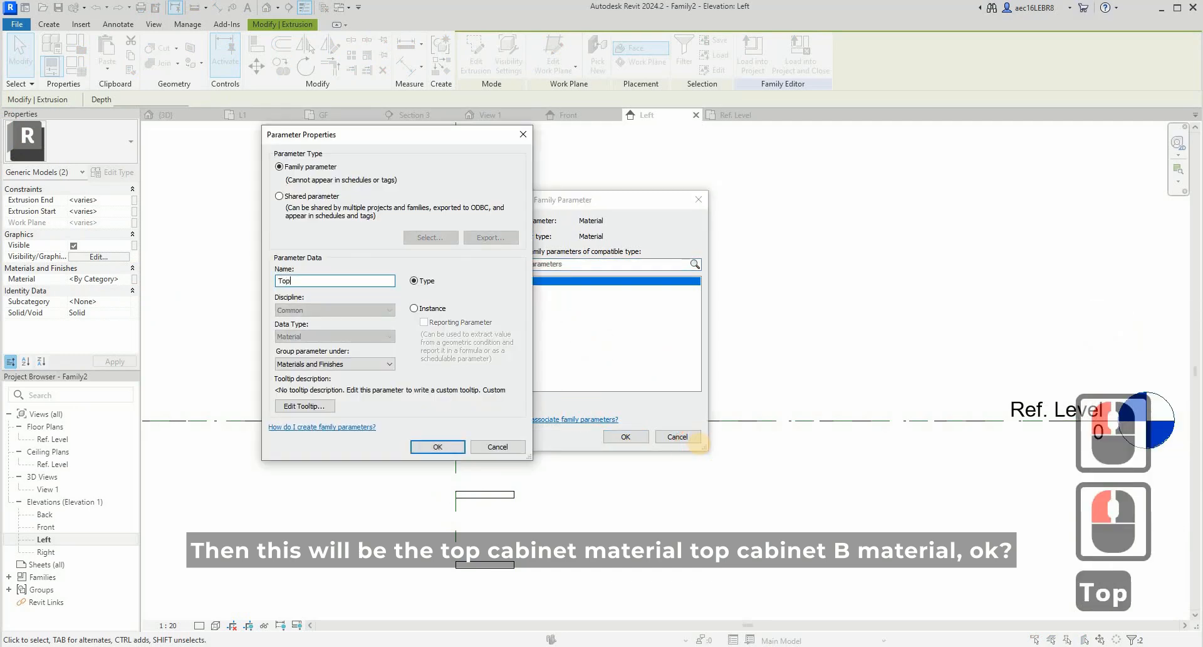
text( cabinet )
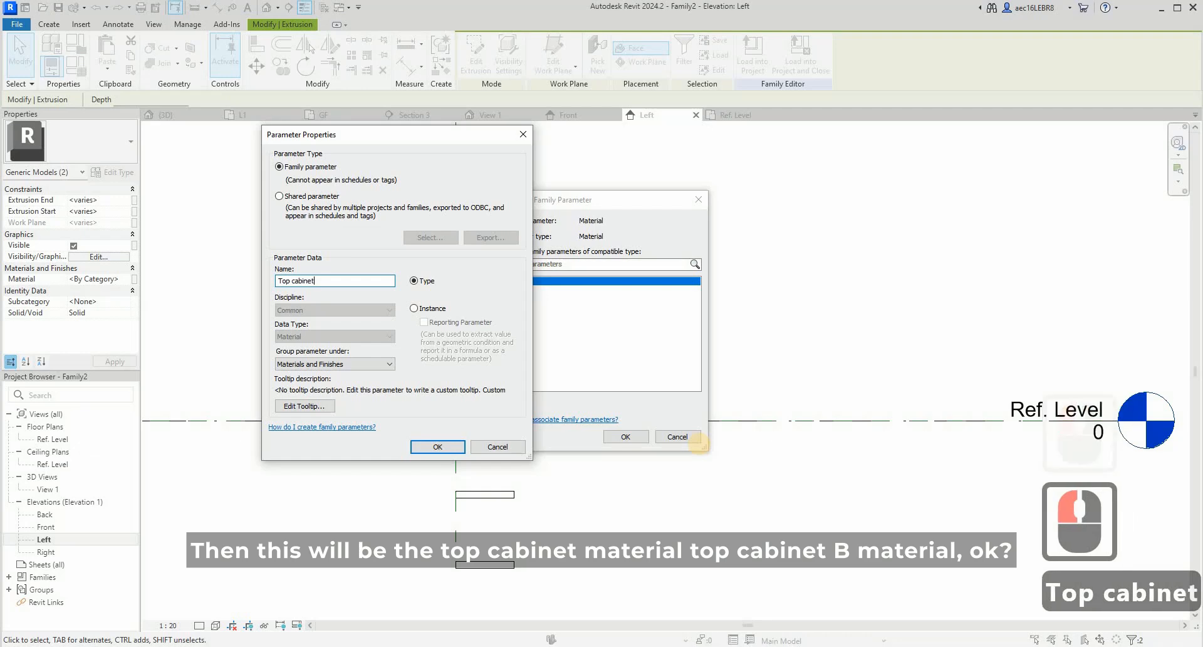
text(B)
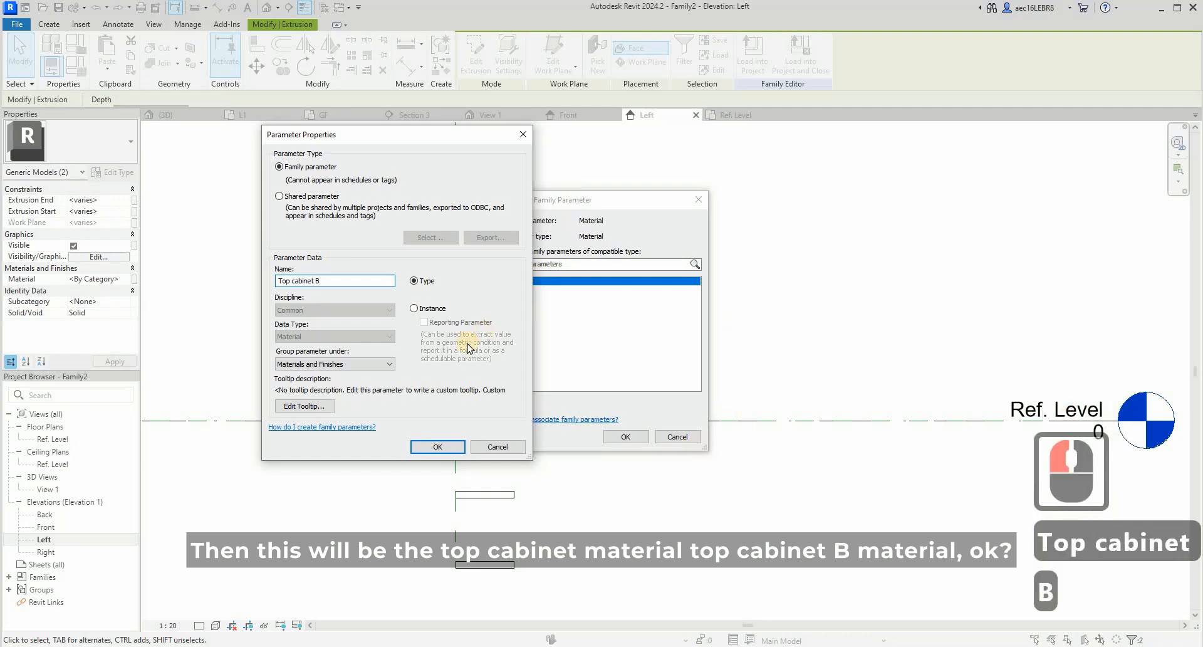
click(443, 446)
click(623, 561)
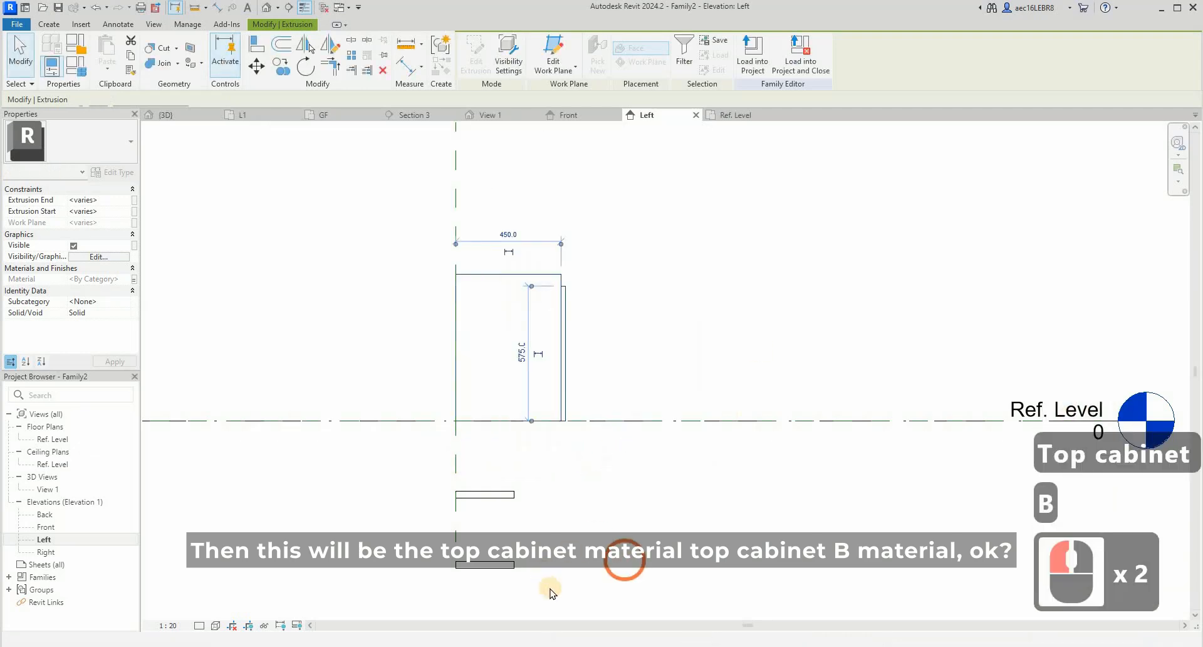
- Associate the material of the two shelves with a new family type parameter named "Open shelf"
drag(550, 587, 499, 483)
click(130, 318)
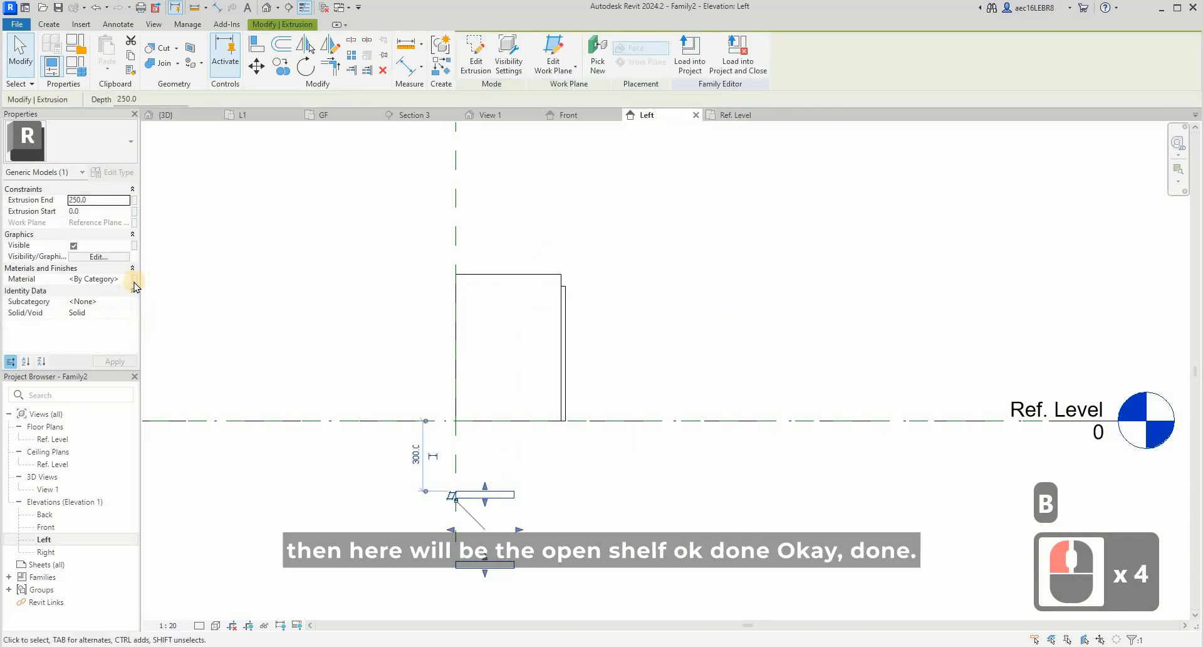
click(134, 280)
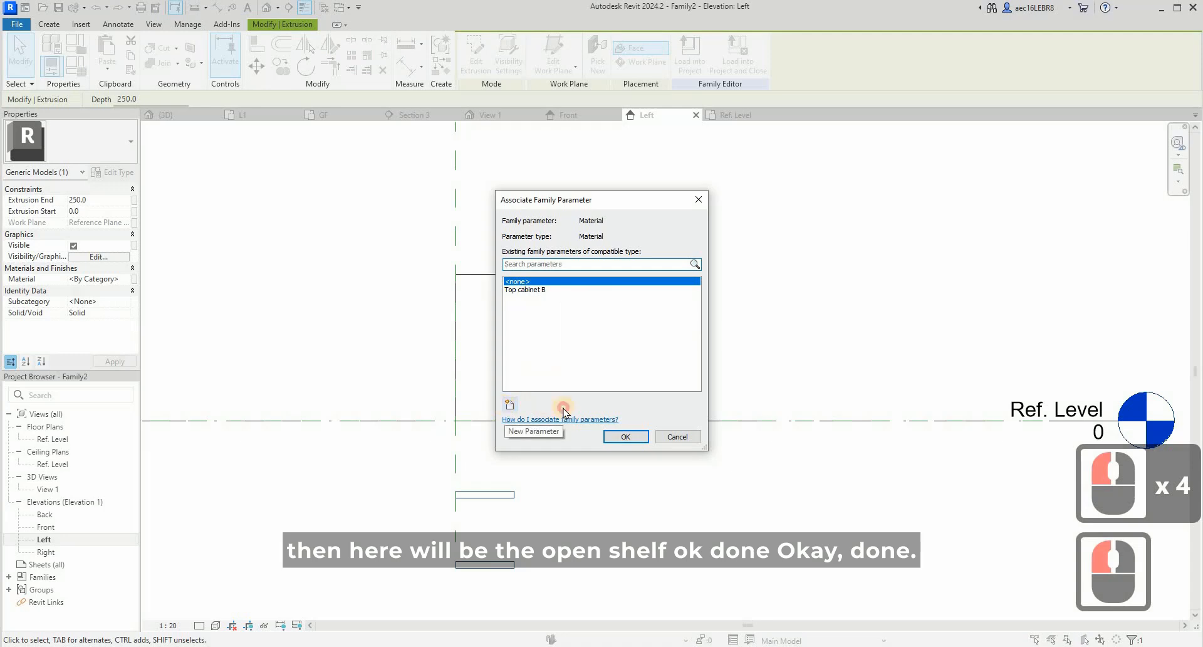
click(509, 404)
text(Open)
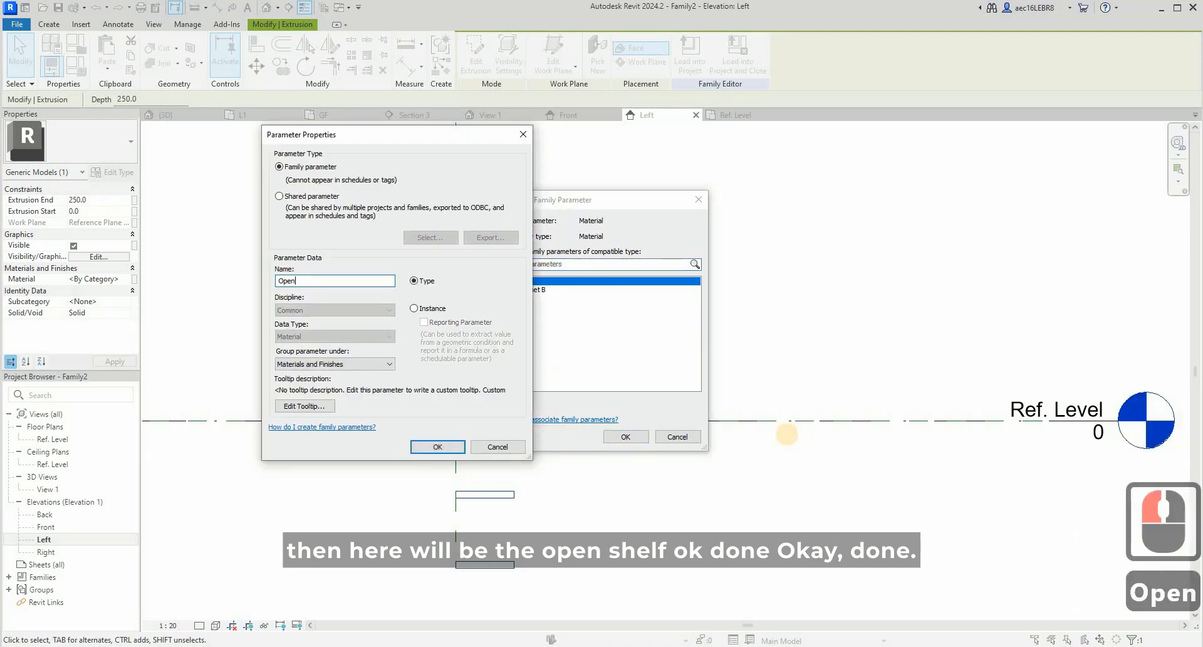
text( sh)
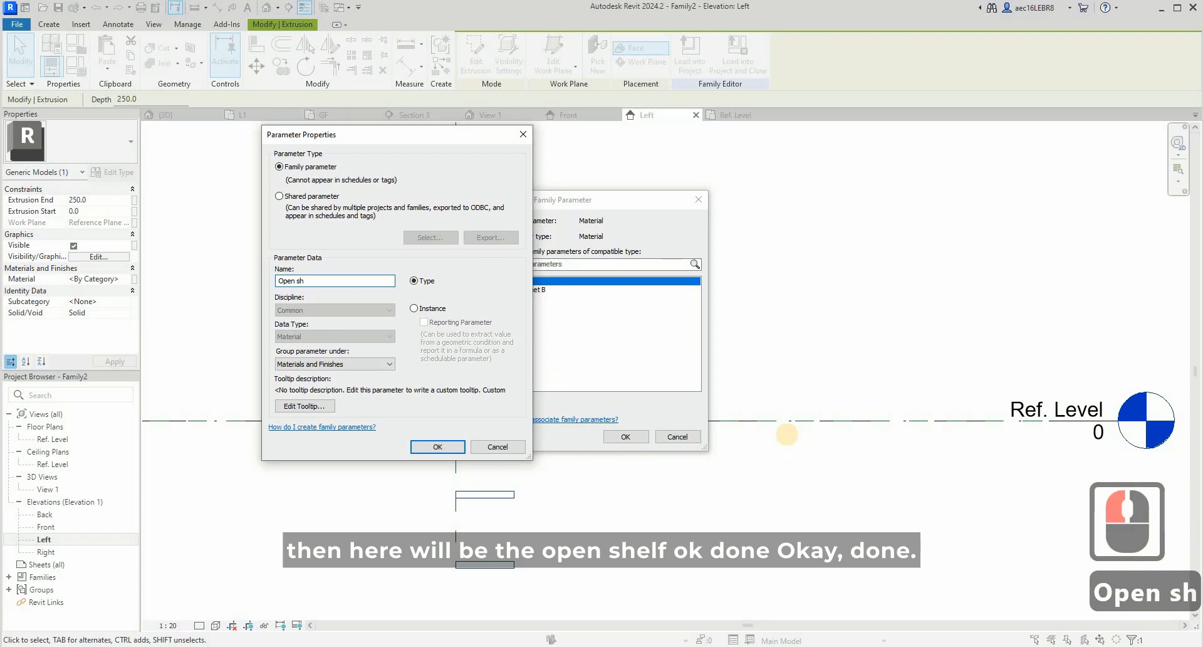
text(e)
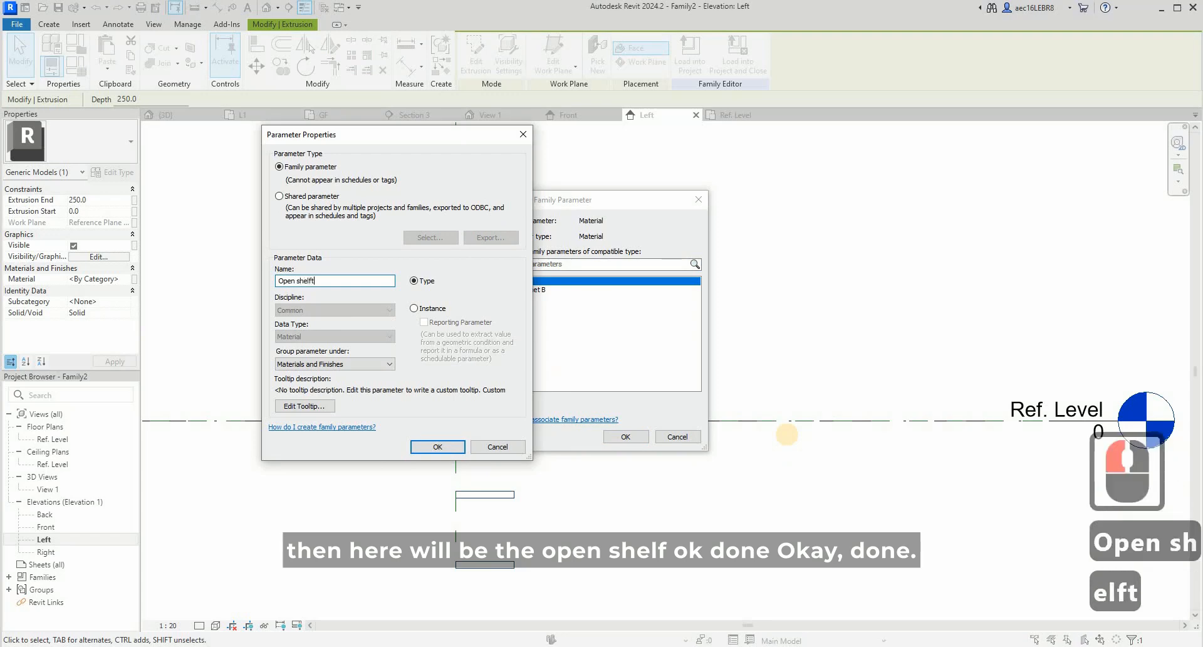
text(lft)
key(BackSpace)
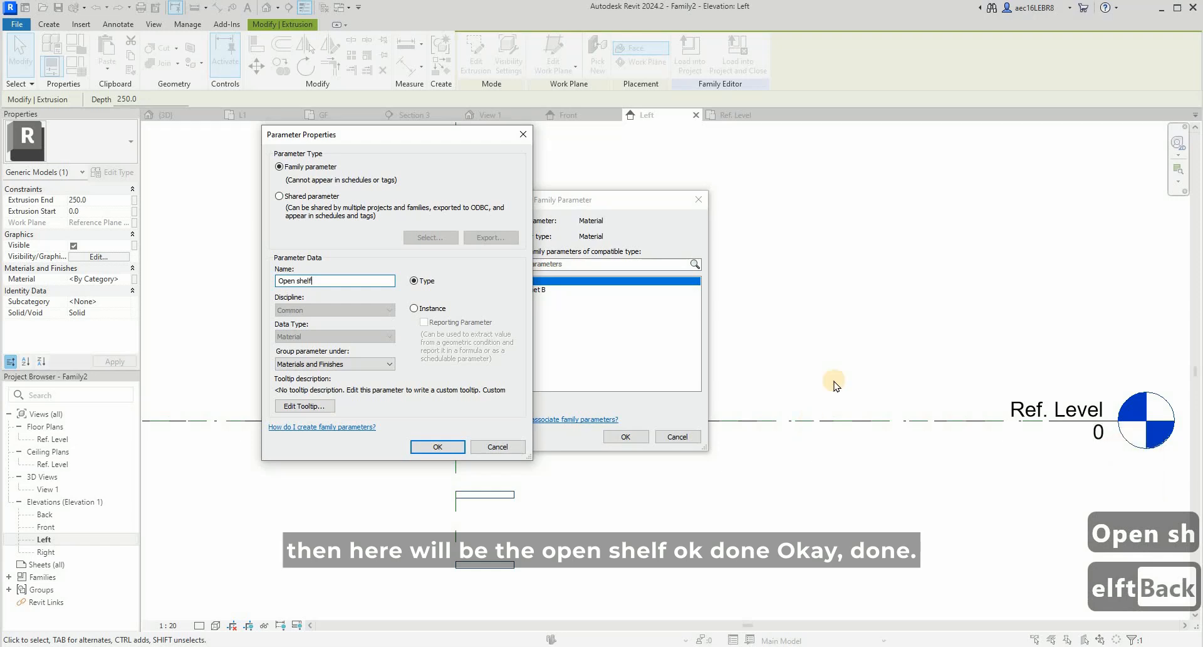
click(439, 446)
click(625, 436)
click(560, 341)
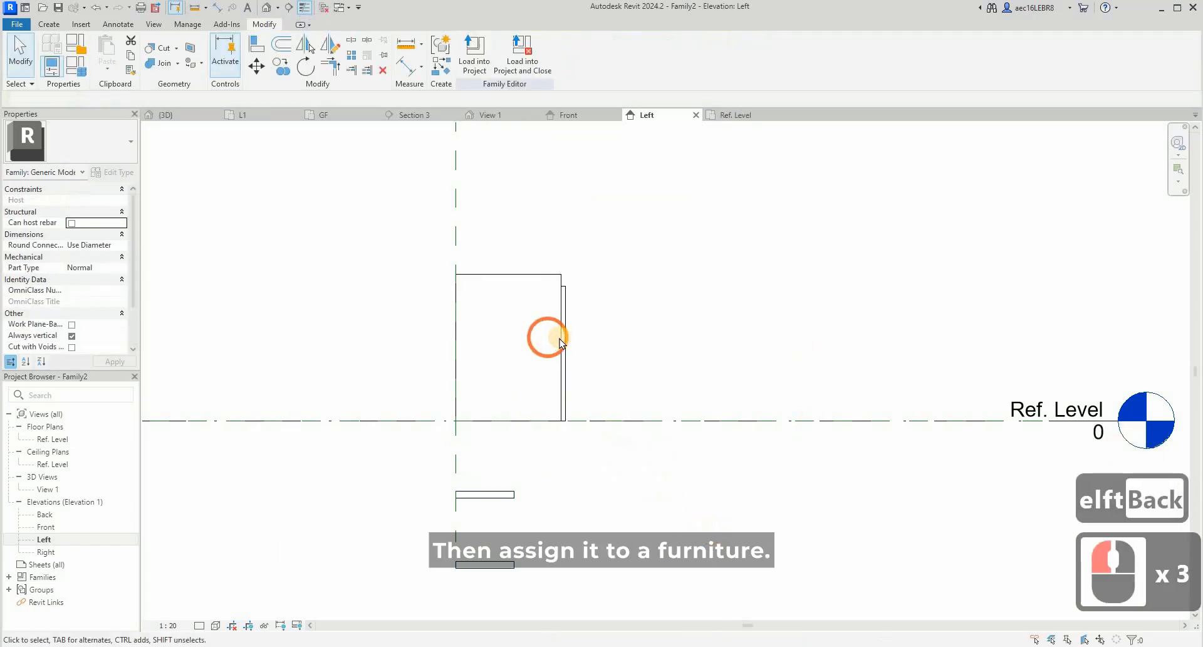
- Change the family category to Furniture
click(70, 47)
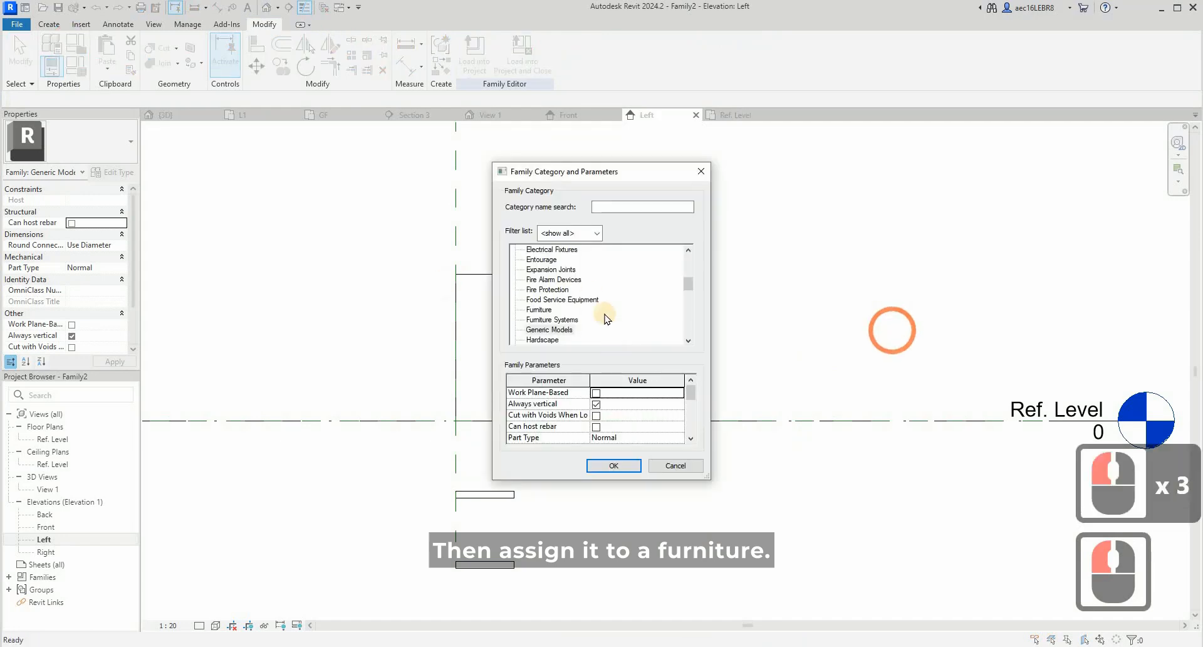
click(538, 310)
click(613, 465)
- Load the family into the project and close it, choosing to save its changes
click(542, 61)
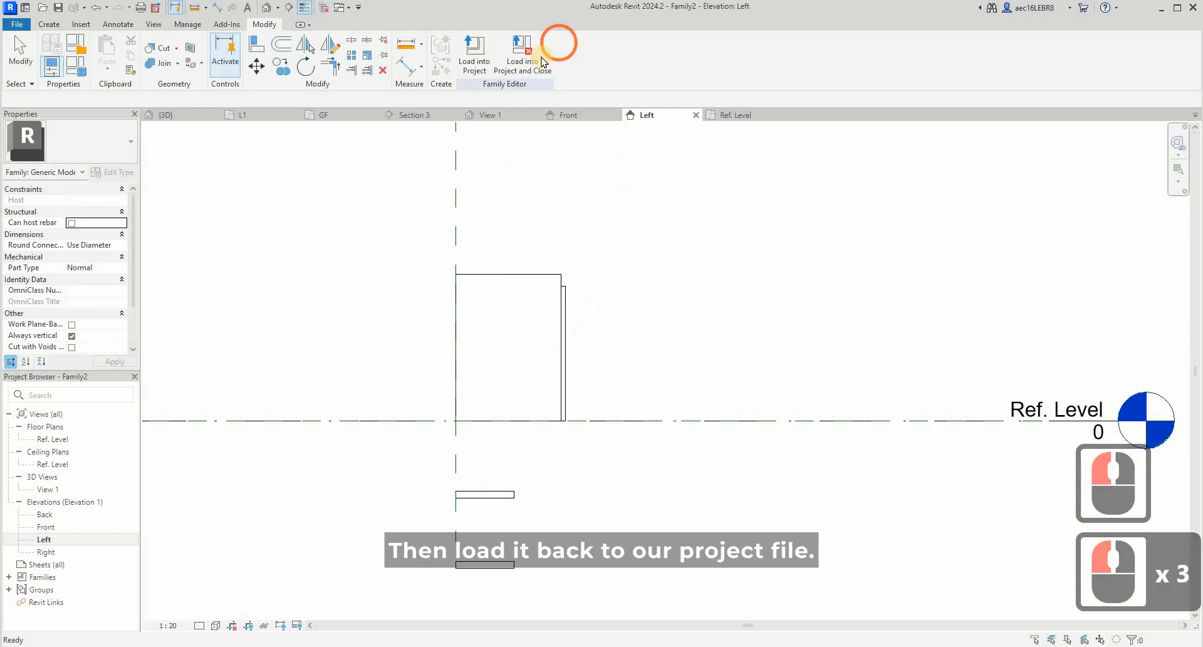
click(816, 214)
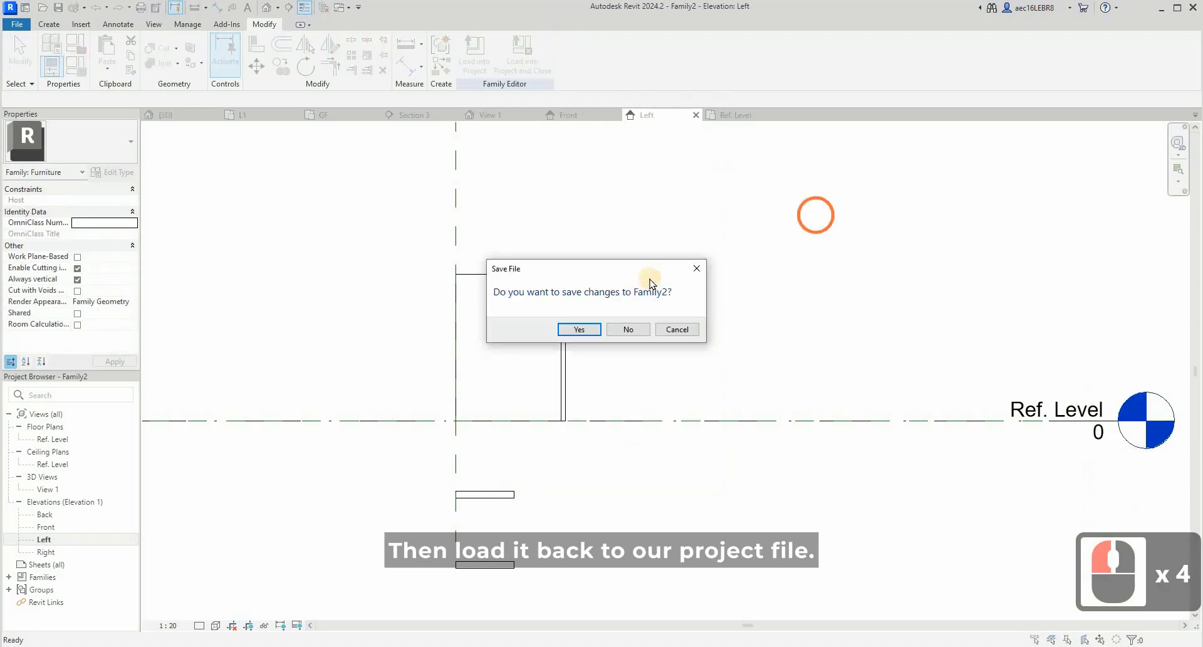
click(575, 329)
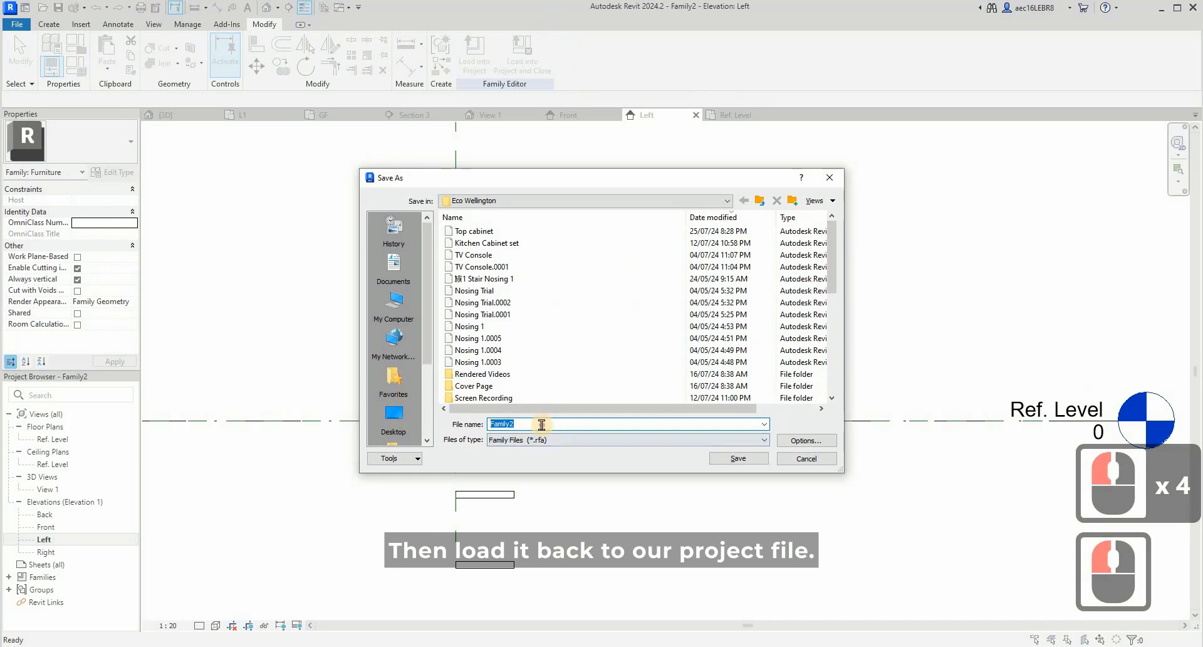
- Save the family as "Top cabinet 2" in the Eco Wellington folder, basing the name on the existing Top cabinet file
click(397, 428)
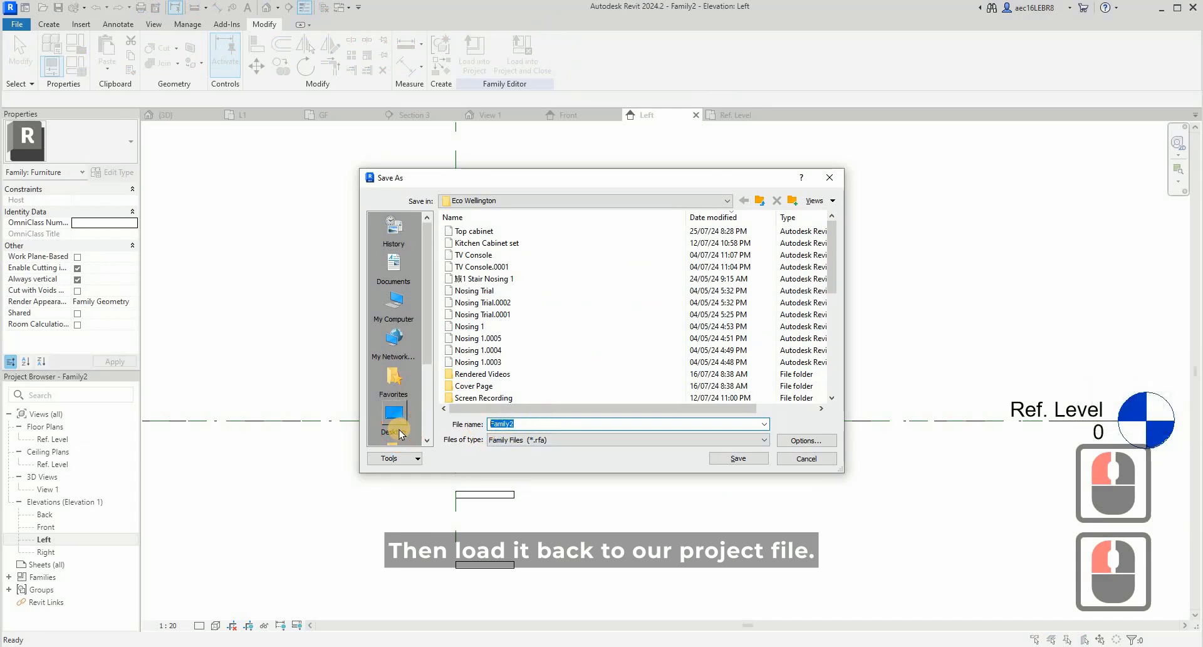
click(475, 233)
click(555, 423)
double_click(529, 426)
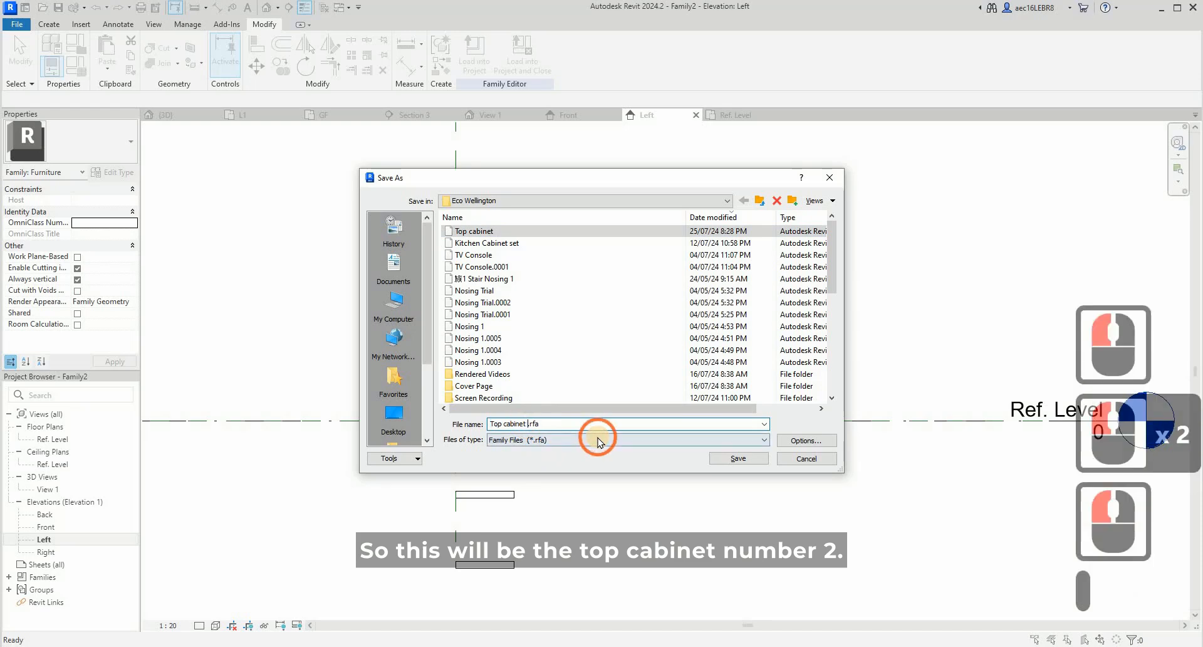
text(2)
key(Return)
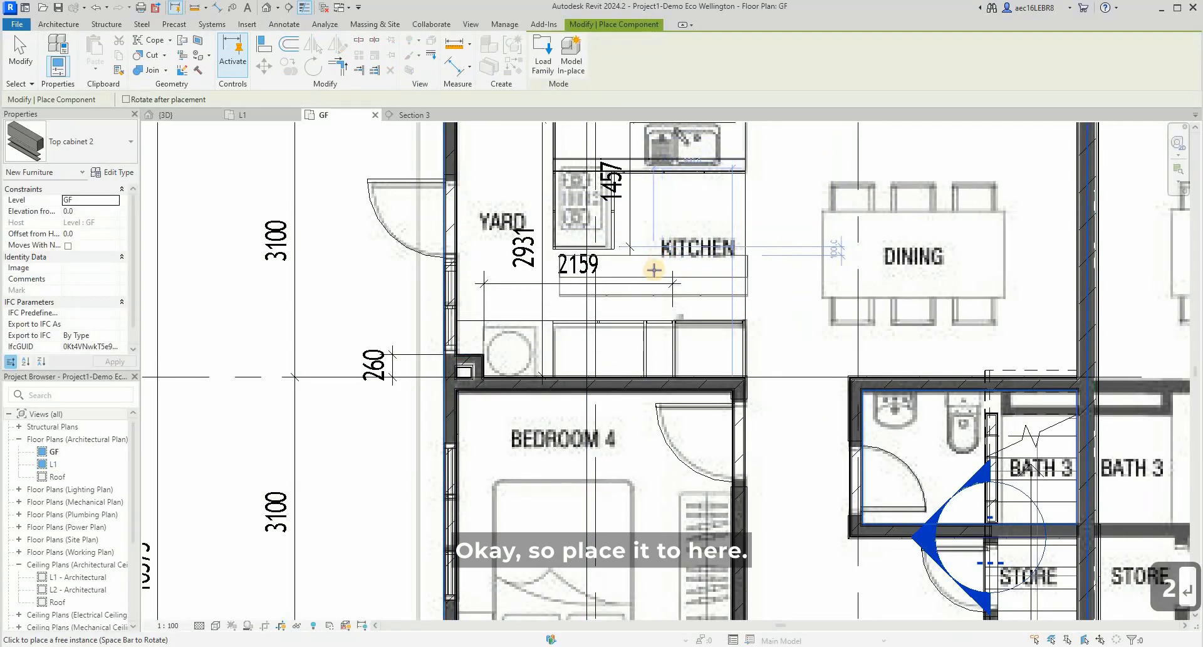
- Place one Top cabinet 2 in the kitchen on the GF floor plan, just in front of the lower cabinets along the Bedroom 4 wall
click(699, 271)
key(Escape)
key(Escape)
key(Escape)
- Rotate the placed Top cabinet 2 by 180 degrees
click(233, 157)
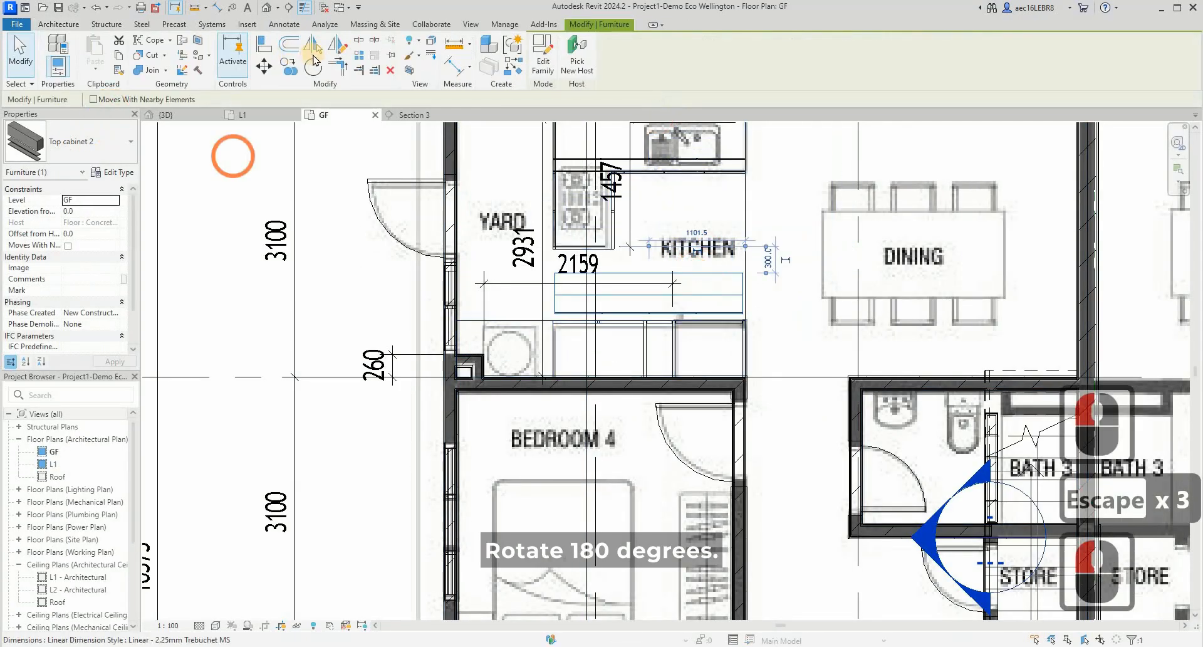
click(755, 260)
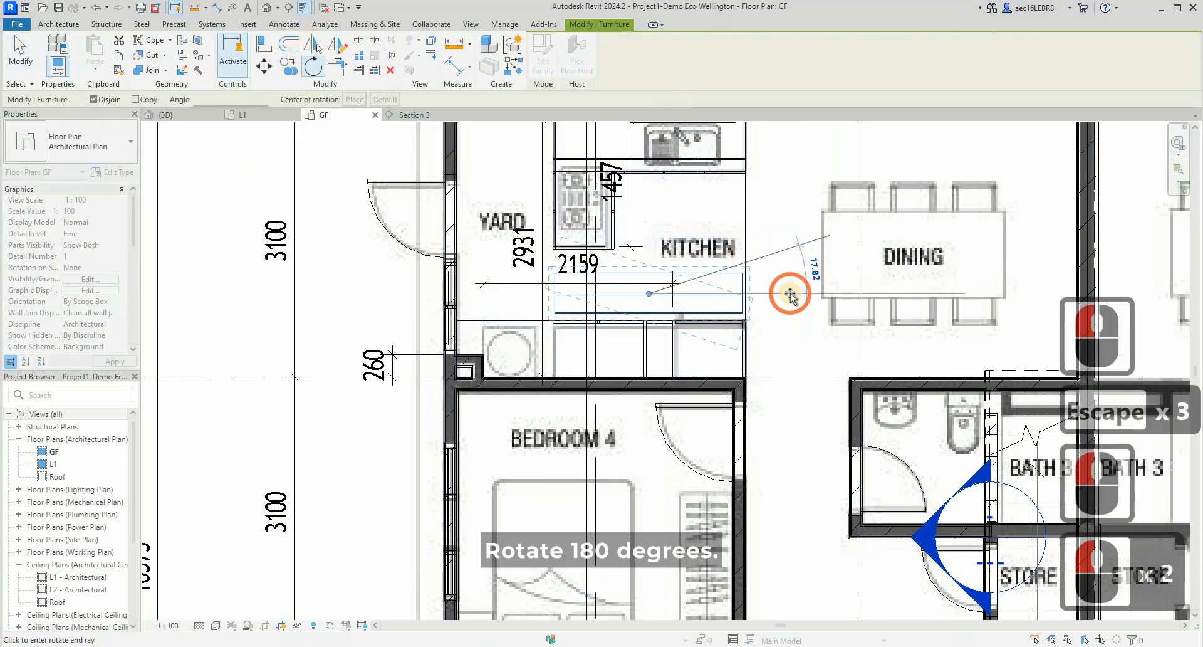
text(180)
key(Return)
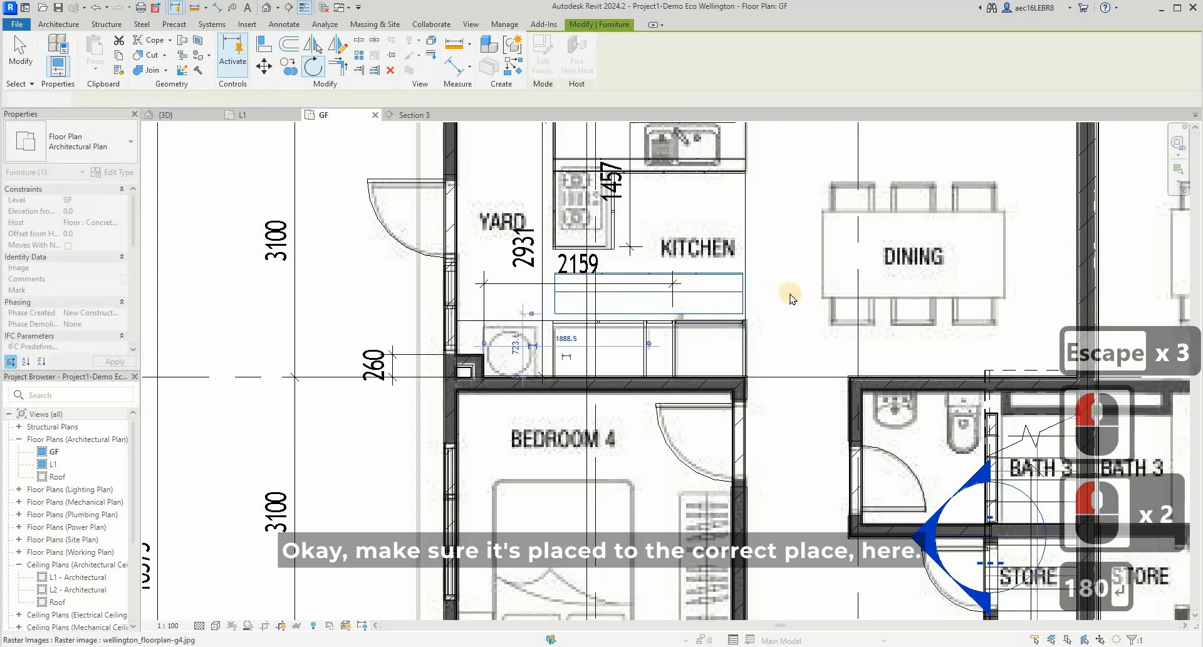
- Move Top cabinet 2 by its rear corner against the Bedroom 4 wall, snapping to the lower cabinet's endpoint beside the fridge space
scroll(749, 272, up, 5)
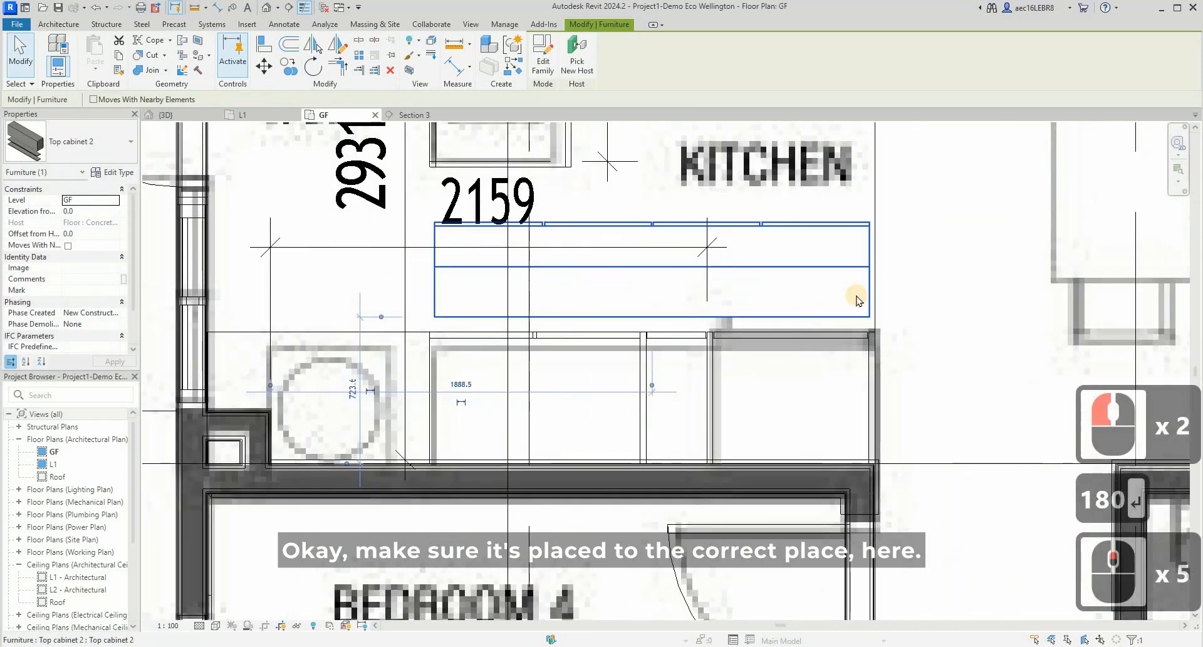
click(264, 67)
click(870, 316)
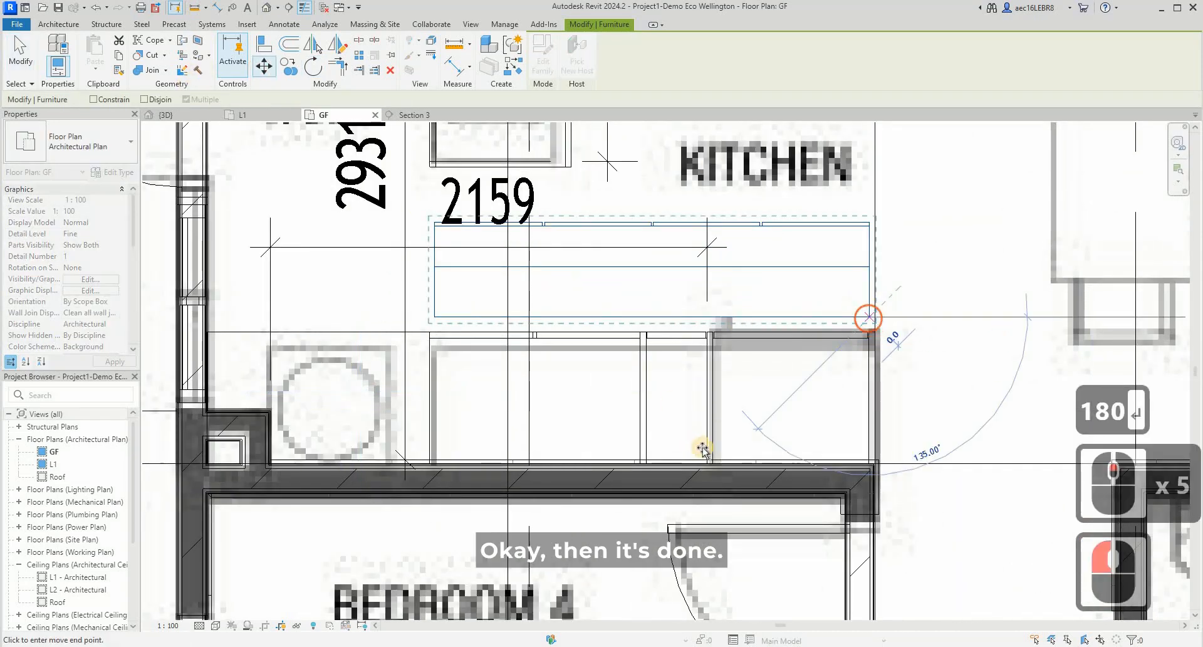
scroll(704, 446, up, 4)
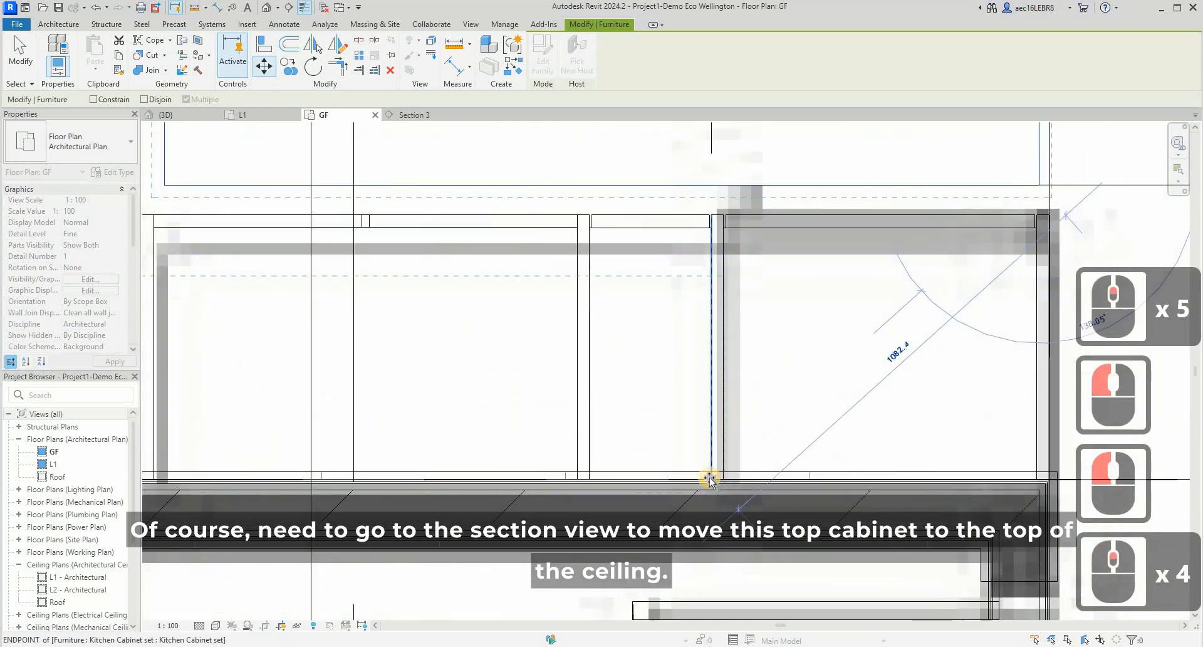
click(708, 480)
scroll(824, 328, down, 5)
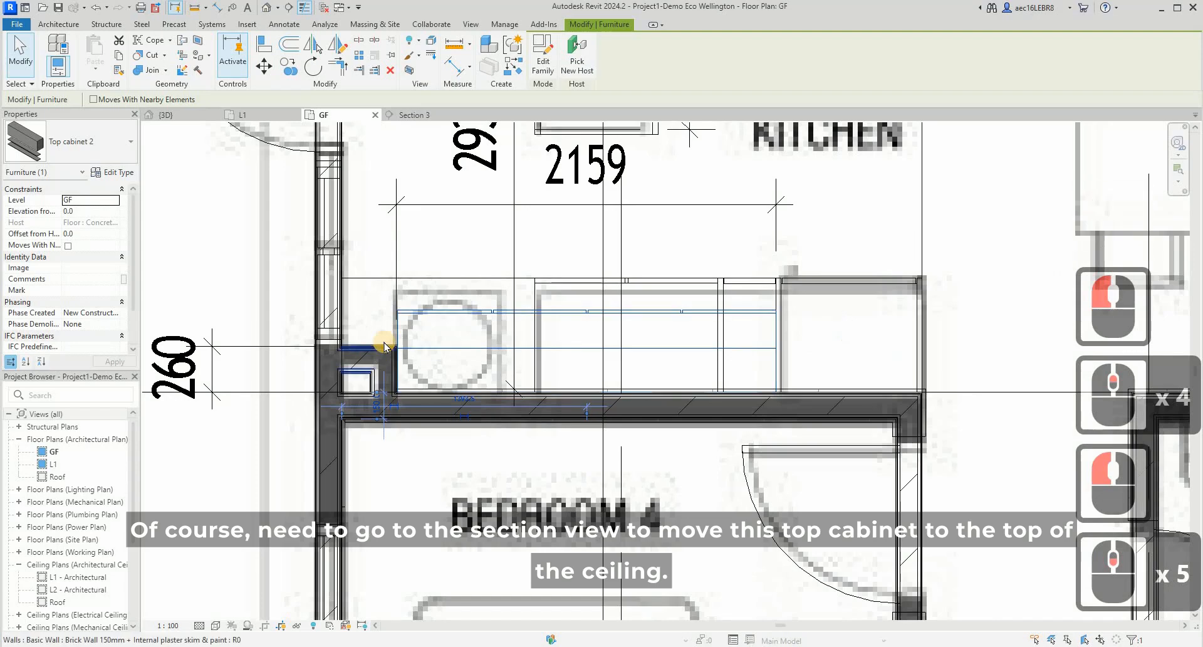
key(Escape)
- Open the Section 3 view from its section line through the kitchen
scroll(536, 235, down, 3)
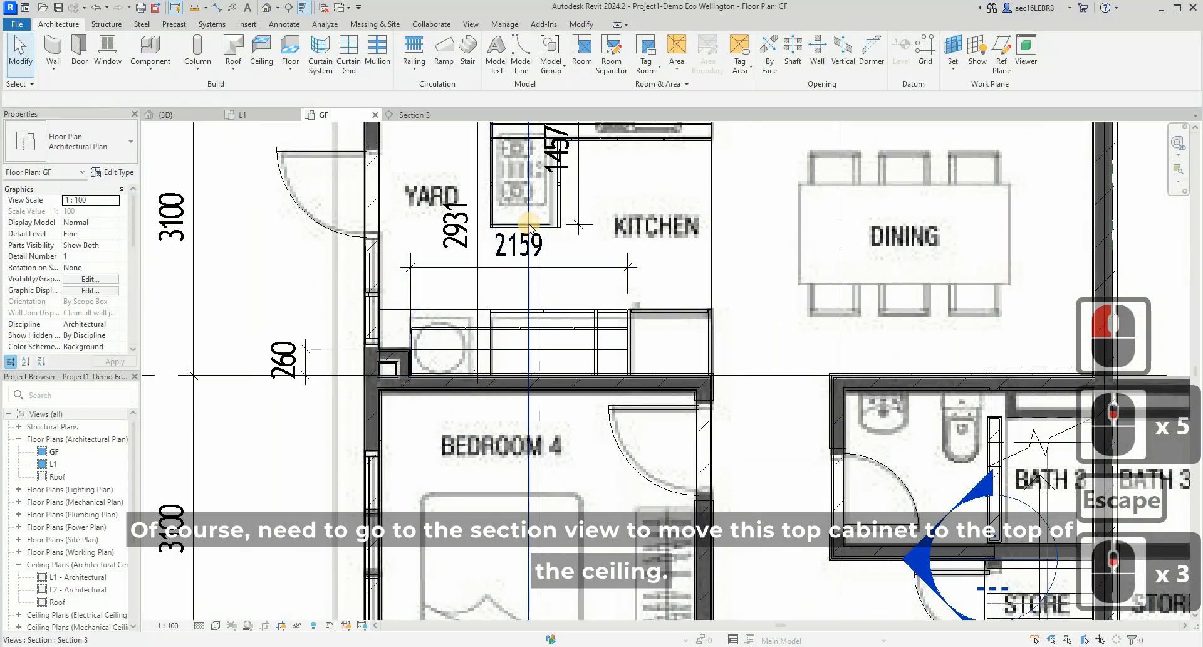
right_click(531, 196)
right_click(548, 195)
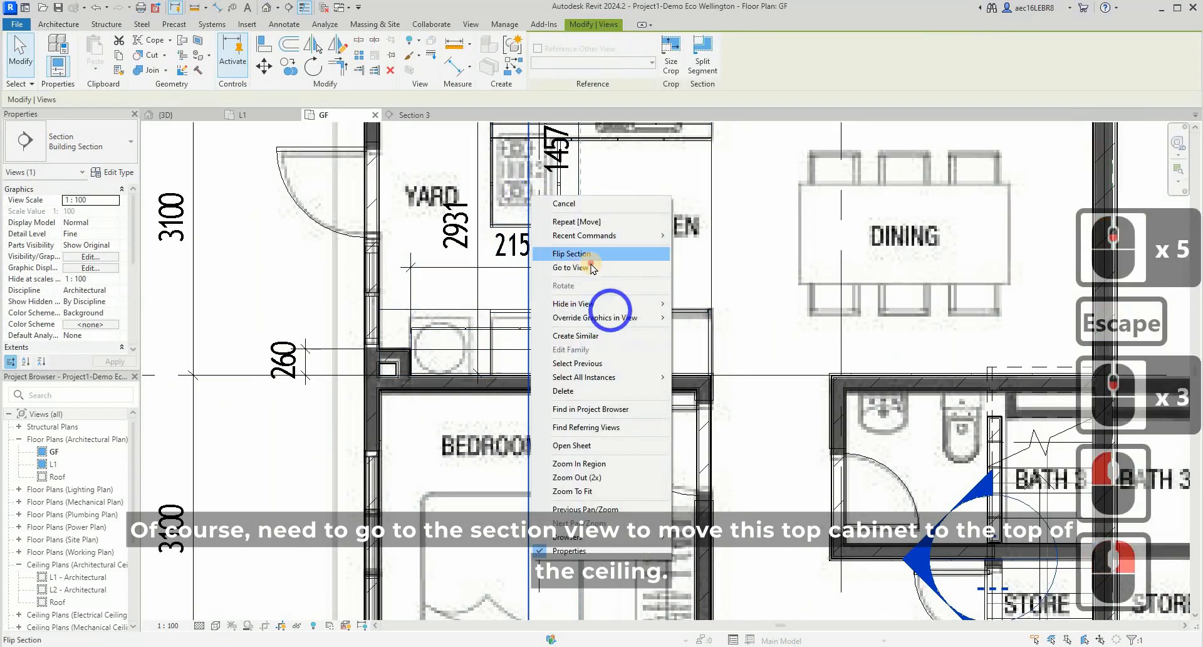
click(595, 263)
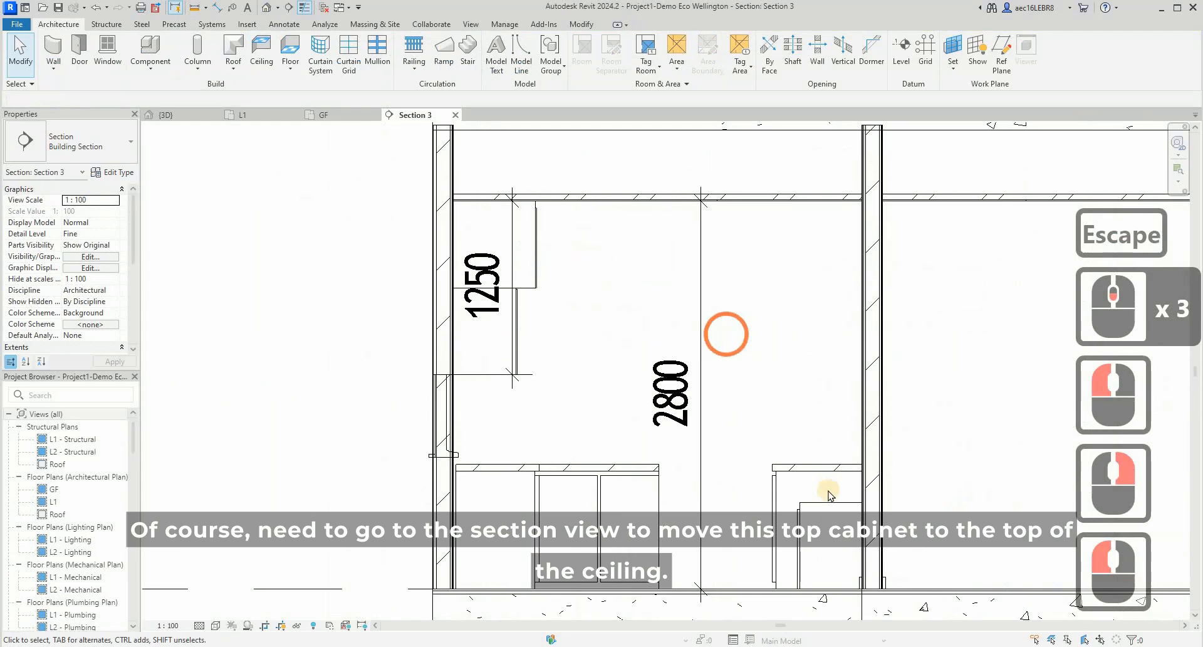
- Move Top cabinet 2 vertically from the floor up to the underside of the ceiling slab
click(153, 83)
click(823, 501)
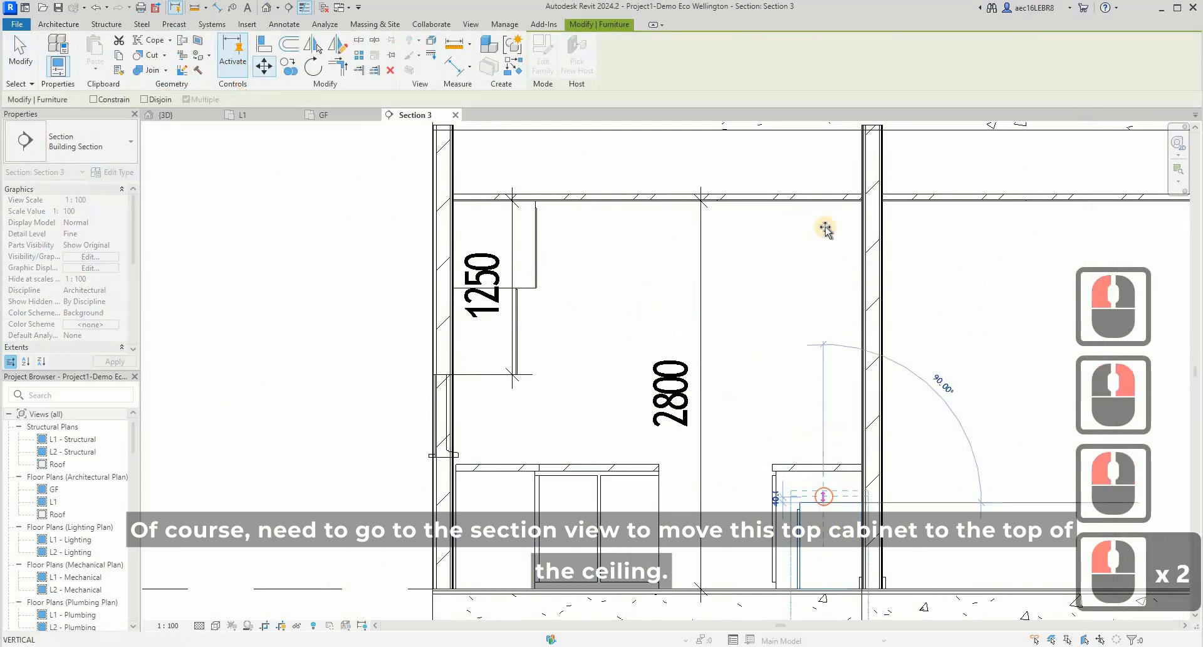
click(695, 210)
key(Escape)
key(Escape)
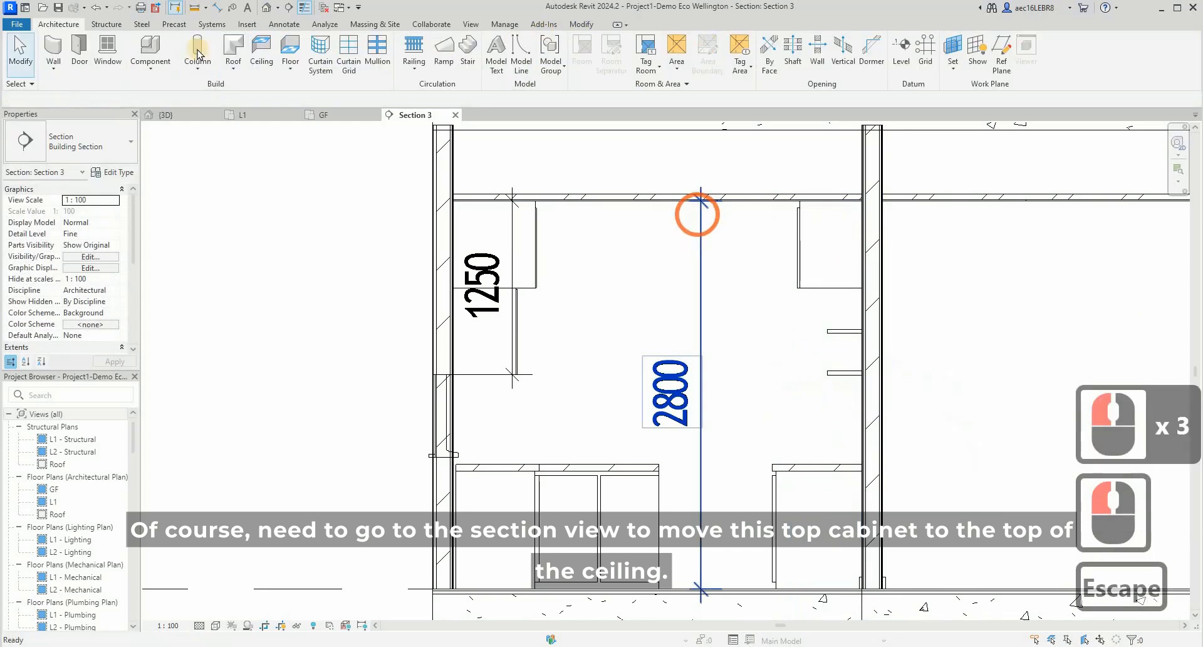
- Open the 3D view and inspect the kitchen with its upper and lower cabinets
click(168, 116)
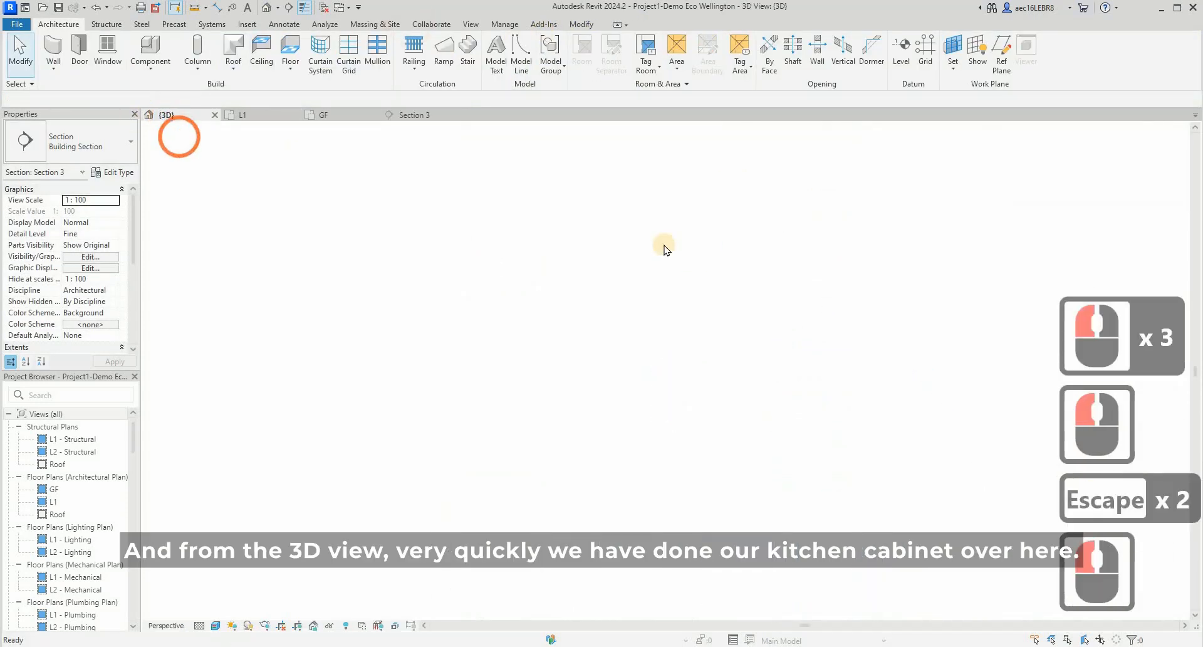
scroll(648, 309, up, 4)
shift+middle_drag(648, 310, 693, 268)
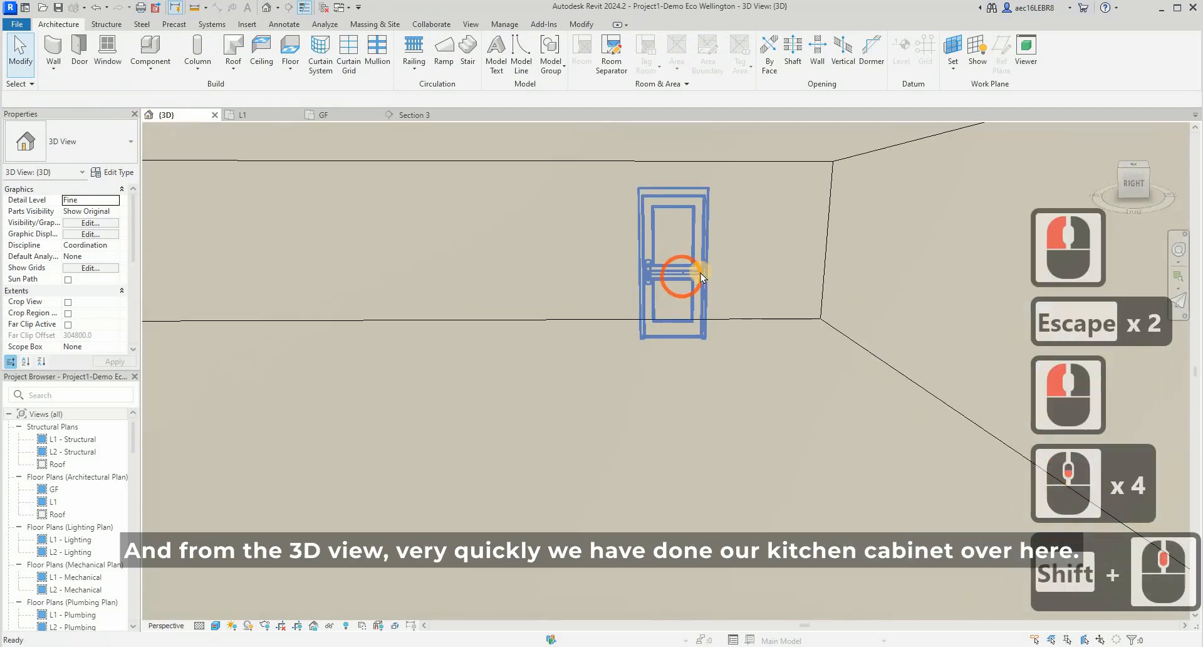
scroll(693, 271, up, 10)
scroll(626, 375, down, 8)
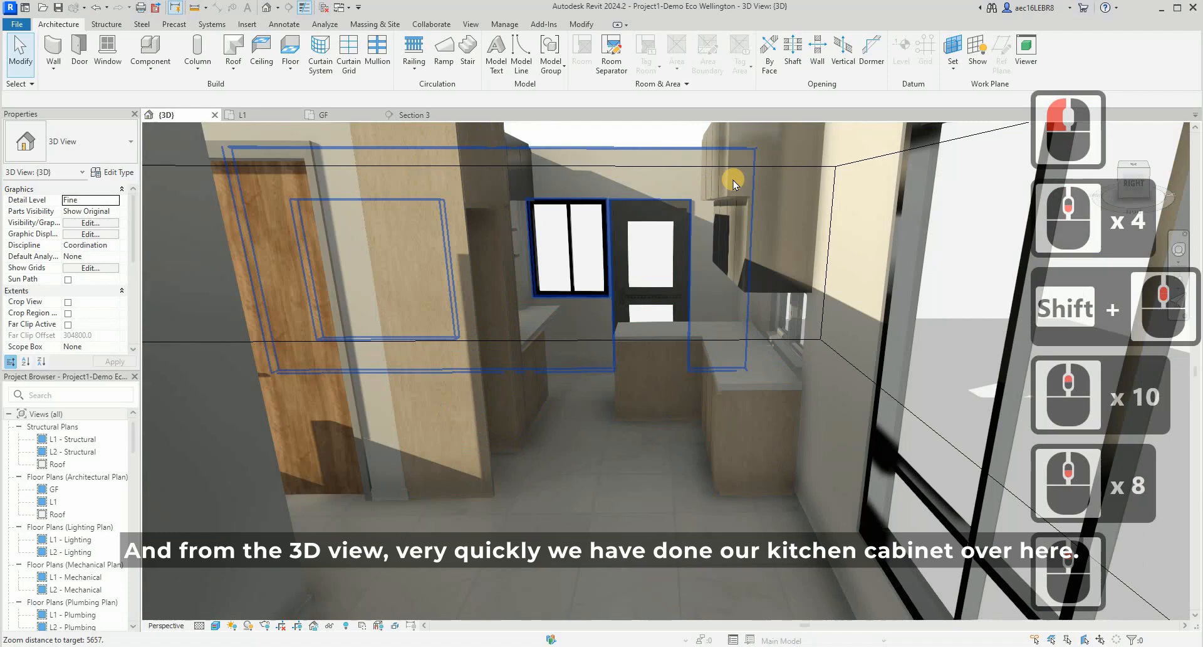
scroll(705, 184, up, 3)
- Compare the material parameters in the type properties of the Top cabinet and the Kitchen Cabinet set
click(705, 184)
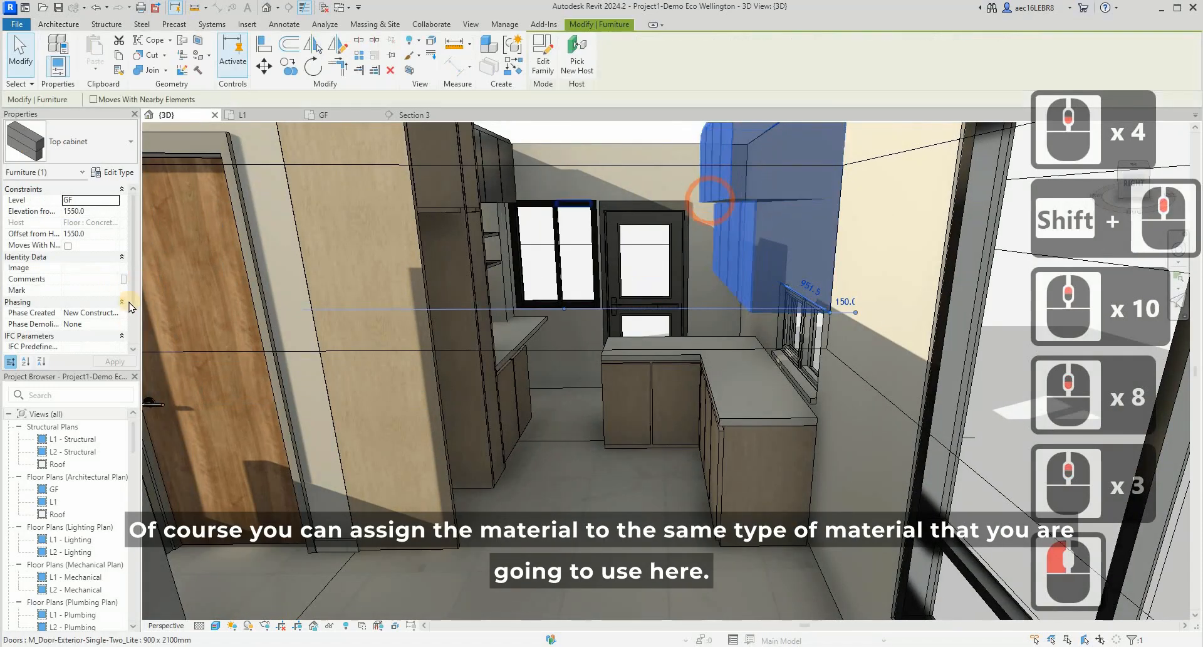
click(115, 172)
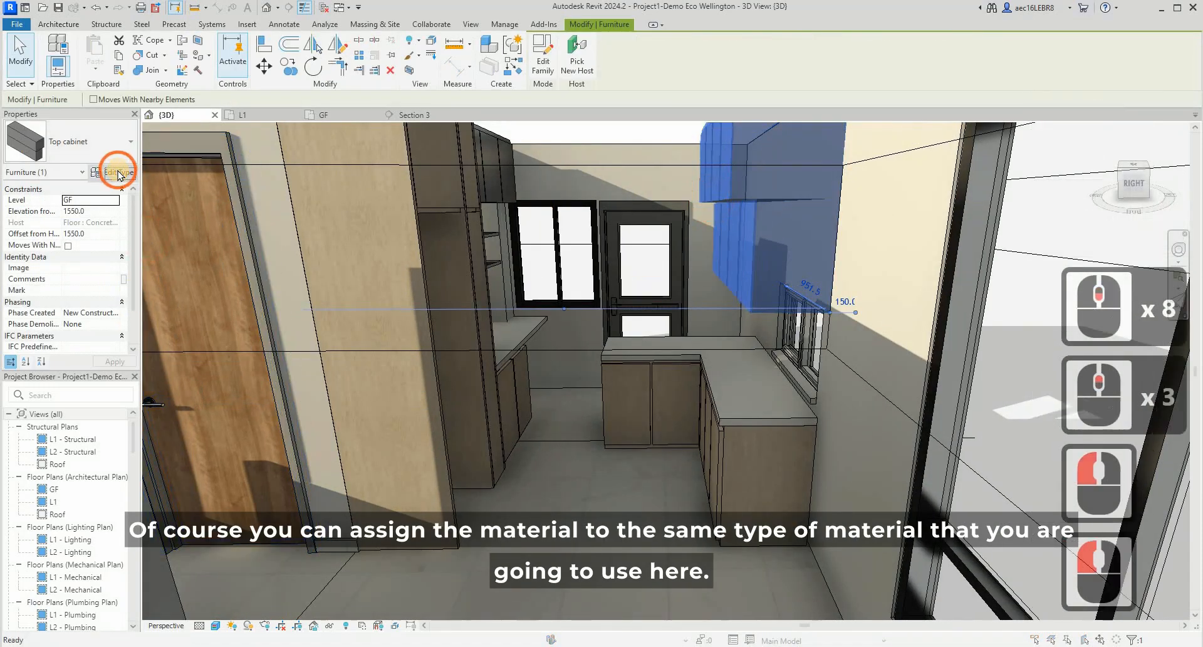
click(948, 89)
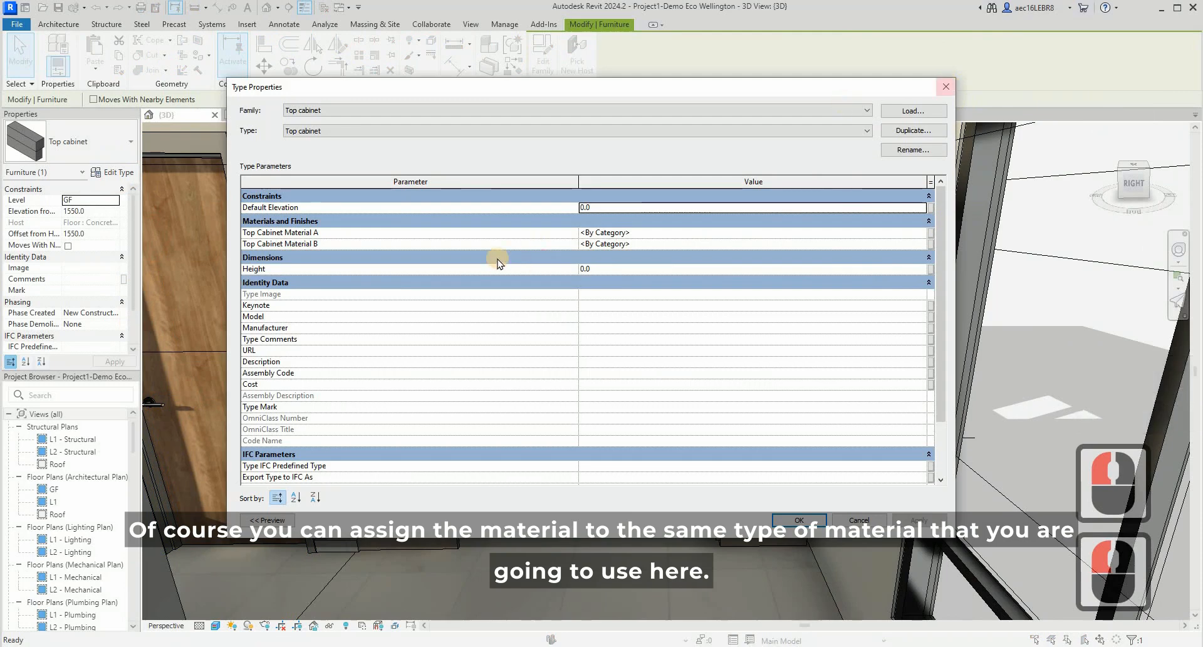
key(Escape)
click(424, 292)
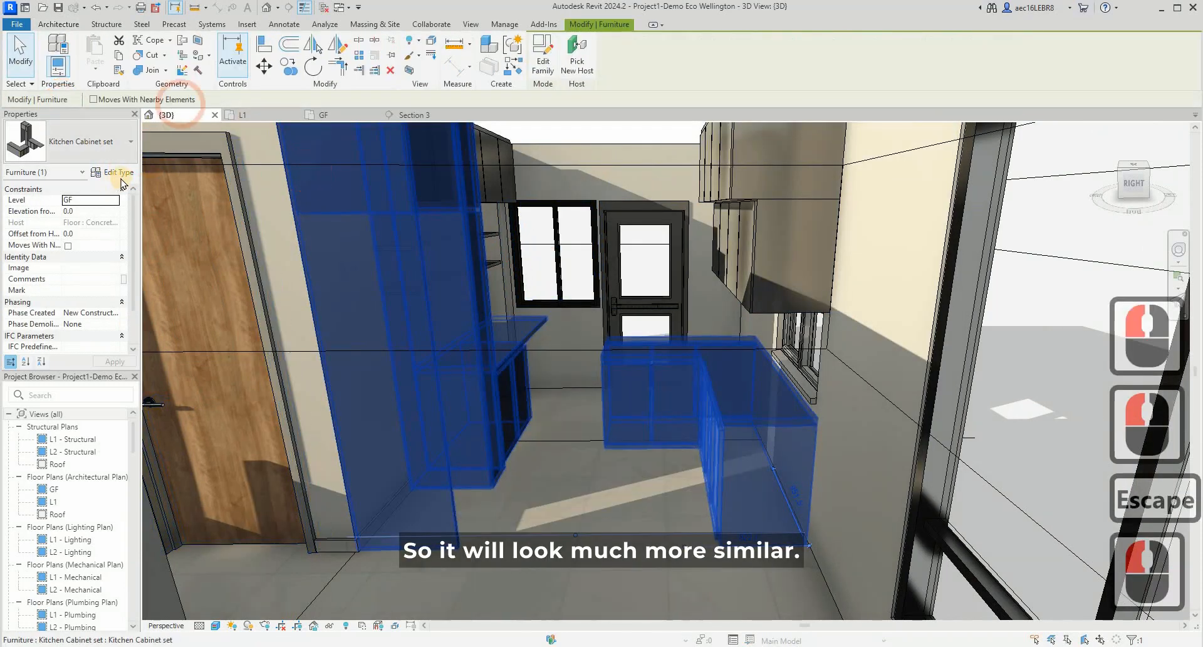
click(112, 171)
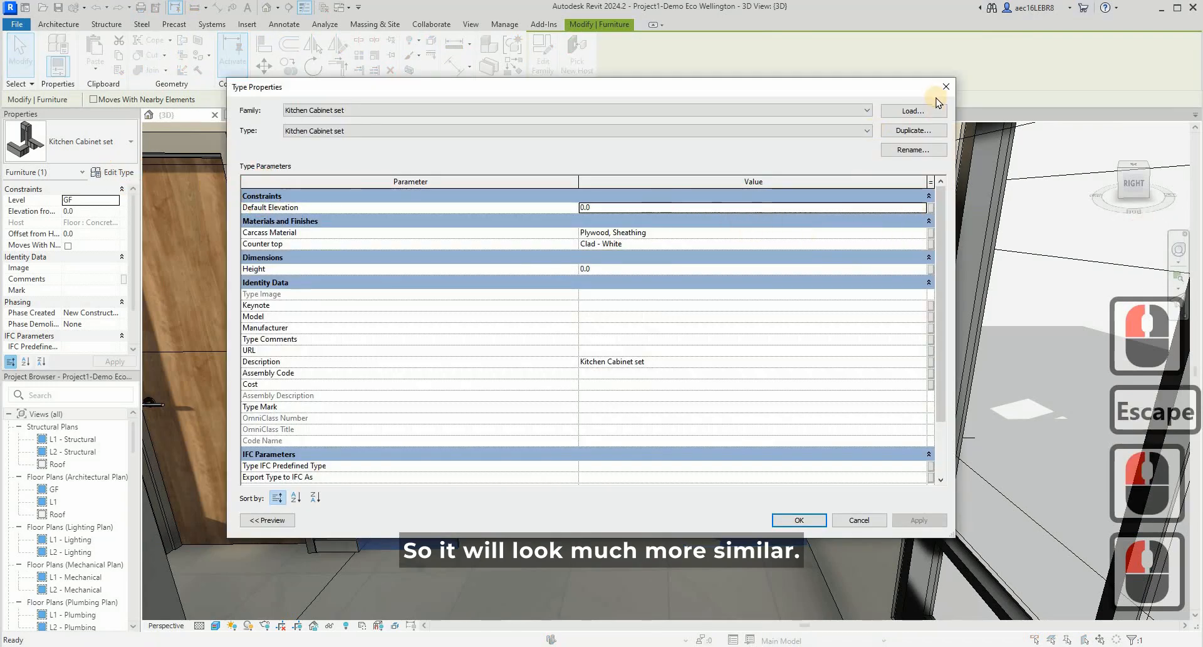
click(945, 90)
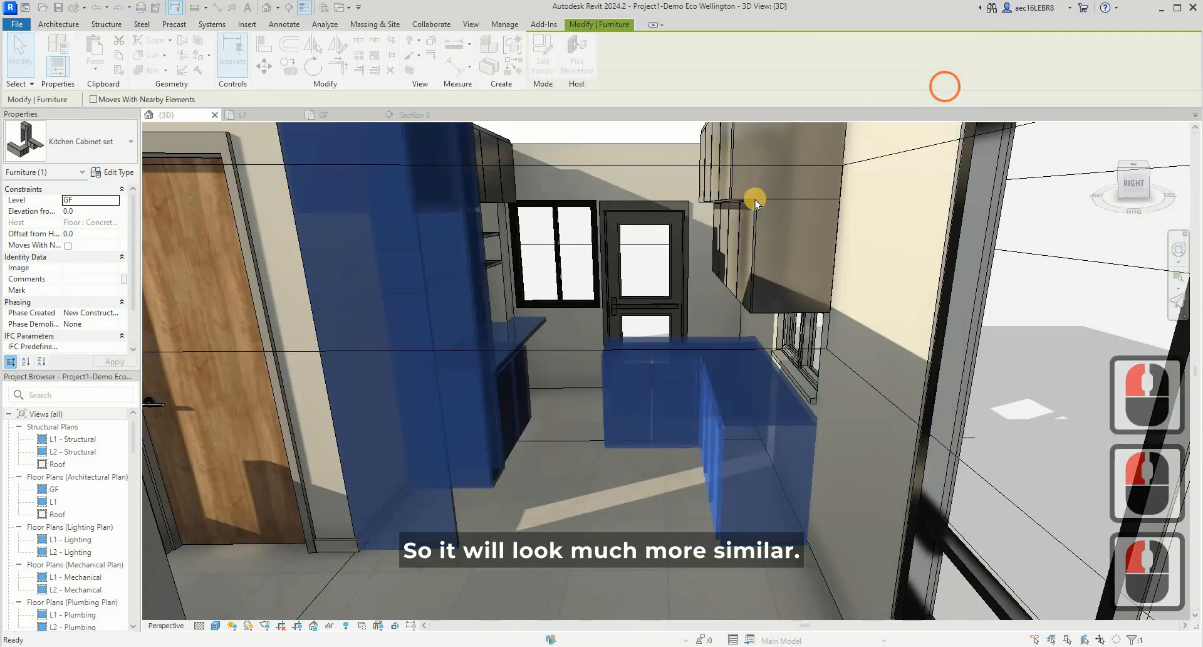
key(Escape)
- Set Top Cabinet Material A of the Top cabinet type to Plywood, Sheathing
click(703, 139)
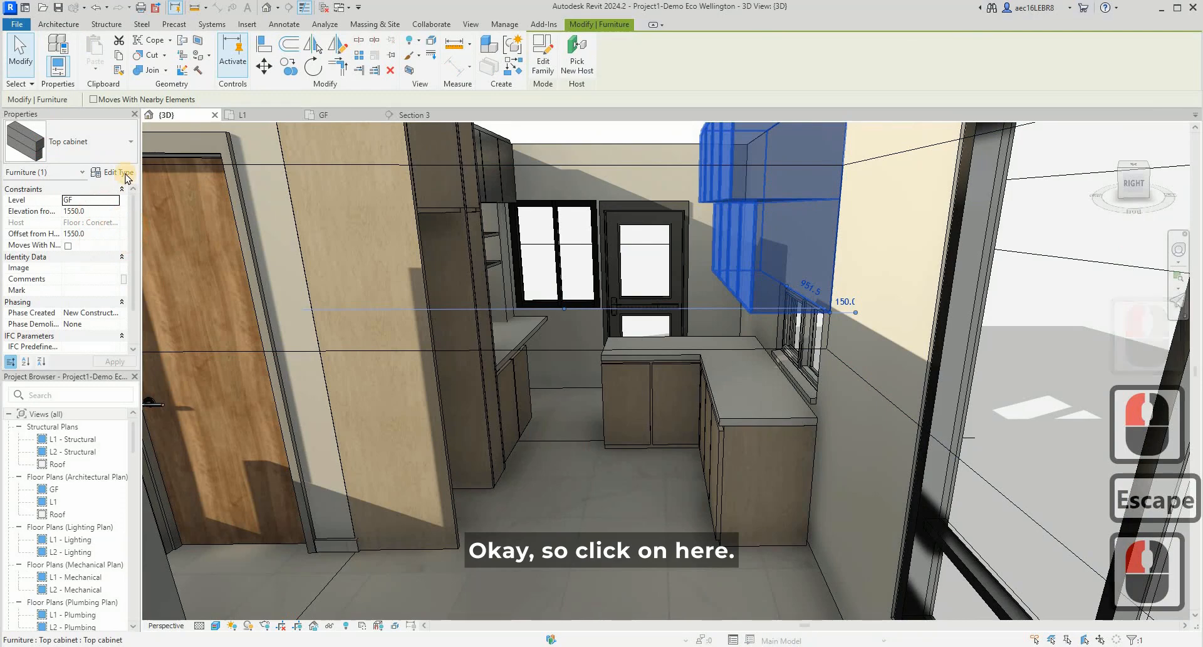
click(125, 172)
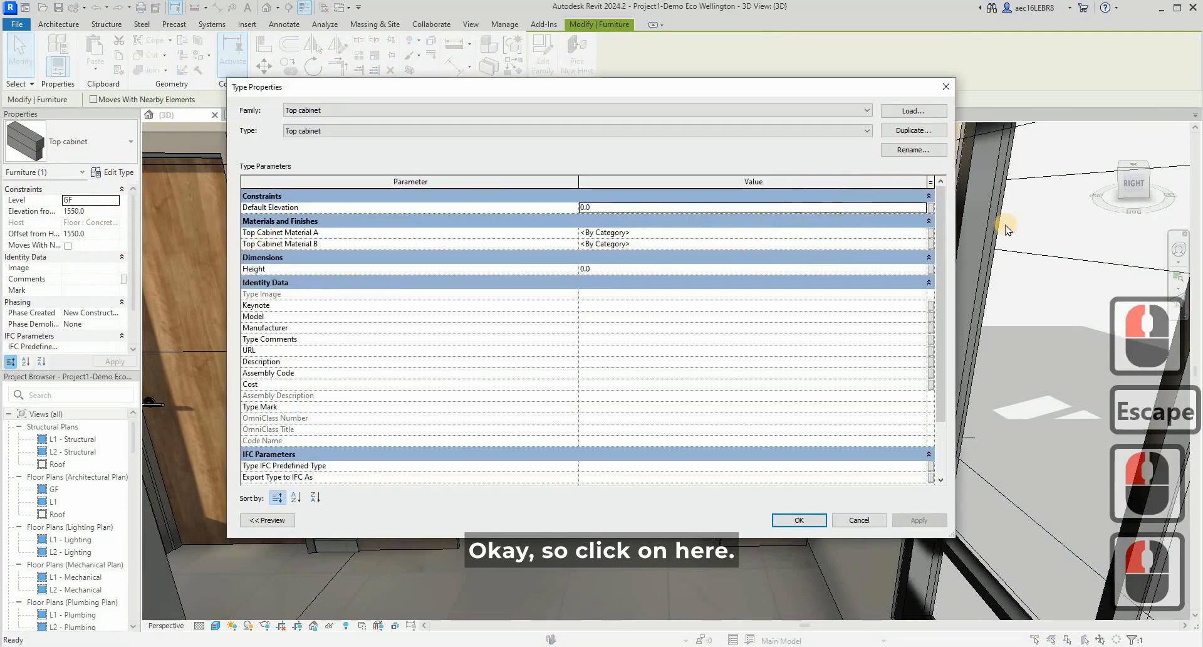
click(931, 234)
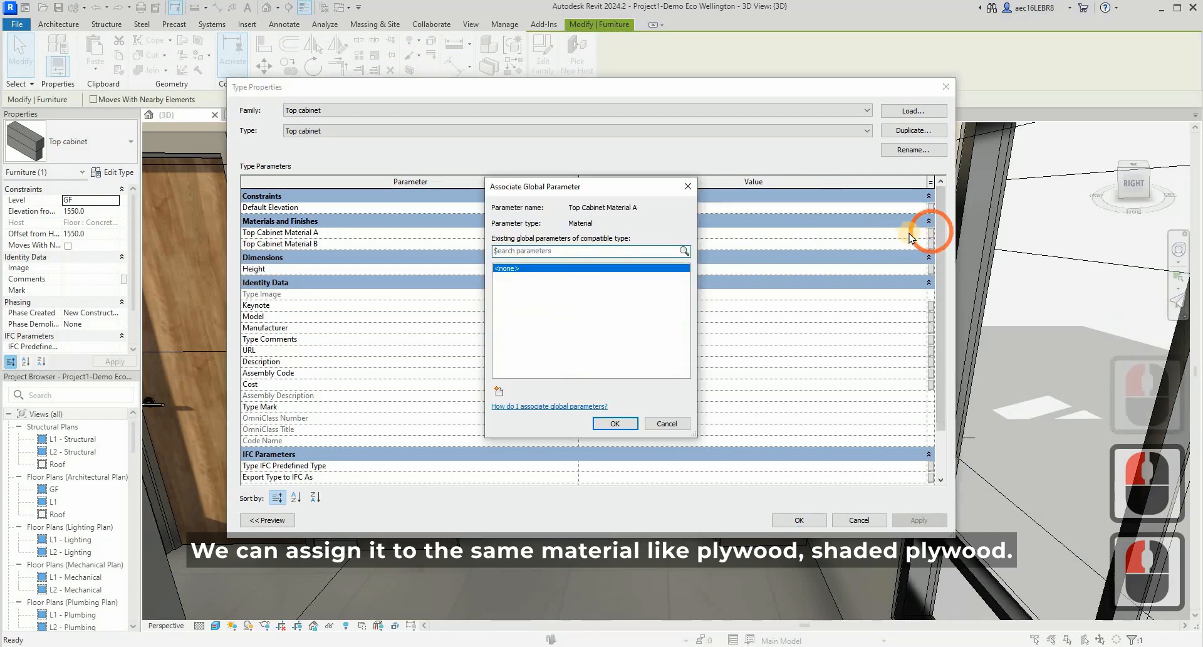
click(921, 224)
click(924, 234)
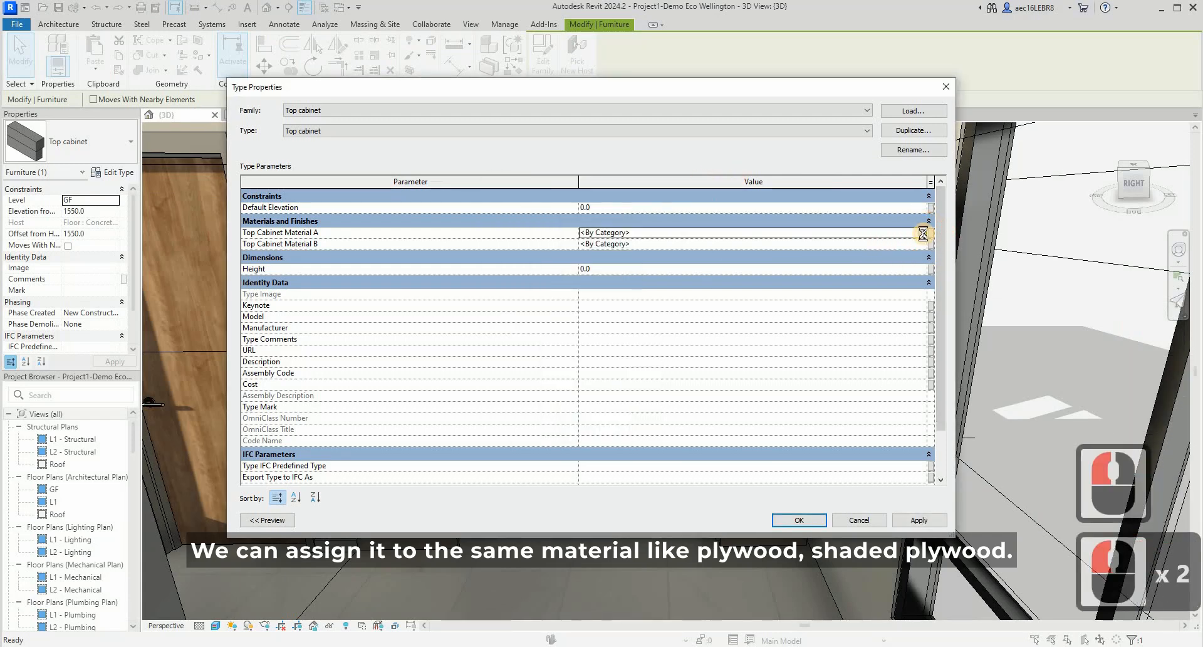
click(923, 234)
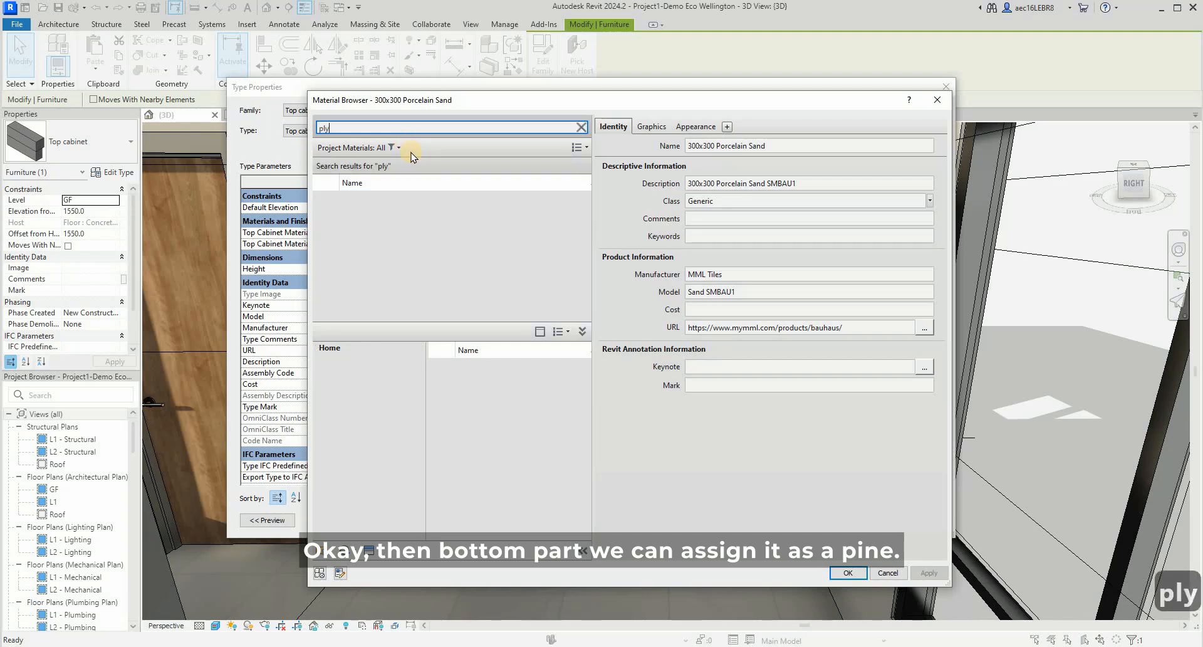
click(409, 228)
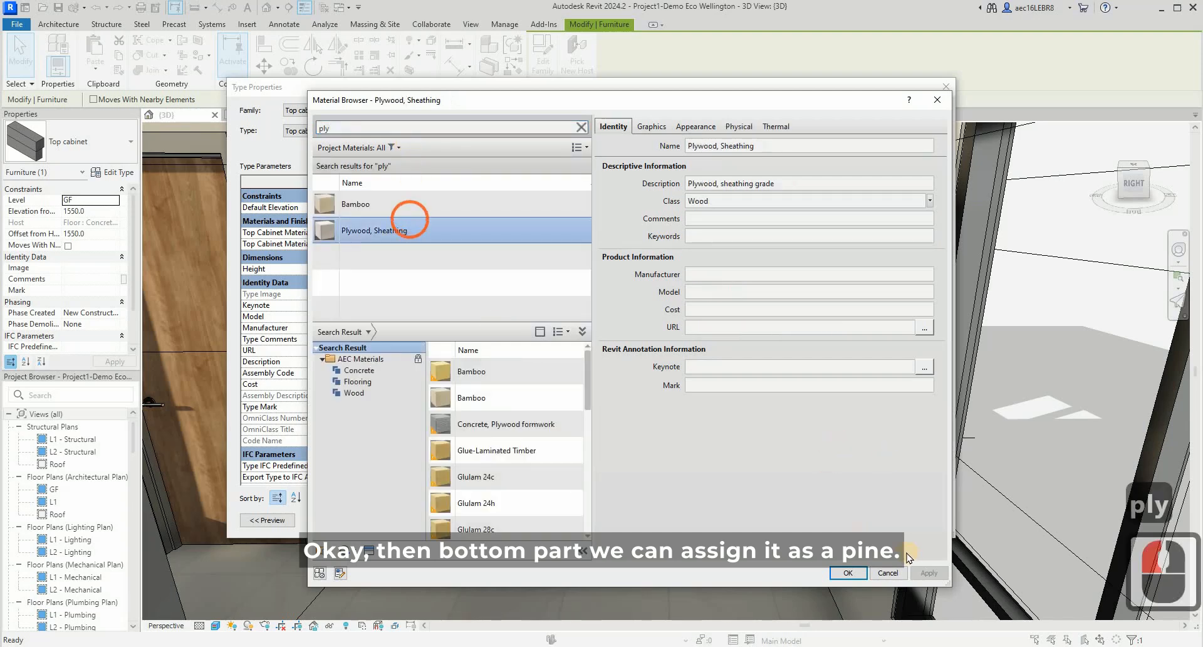
click(852, 572)
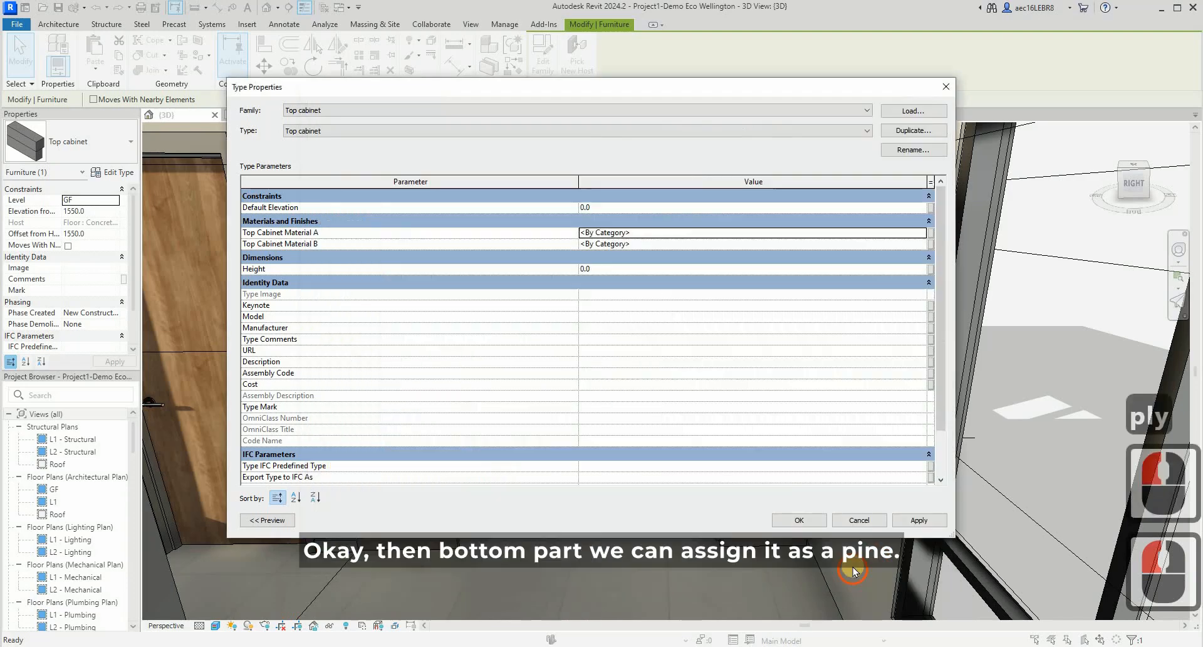
- Set Top Cabinet Material B of the Top cabinet type to Pine and accept the type properties
click(921, 233)
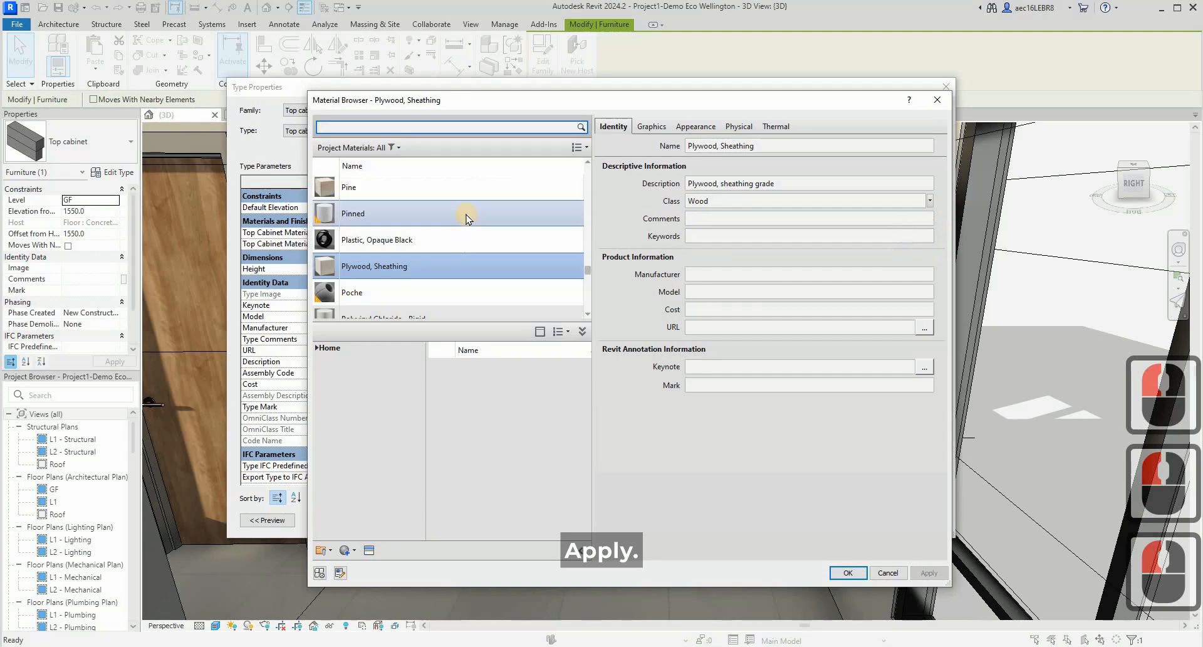
click(466, 216)
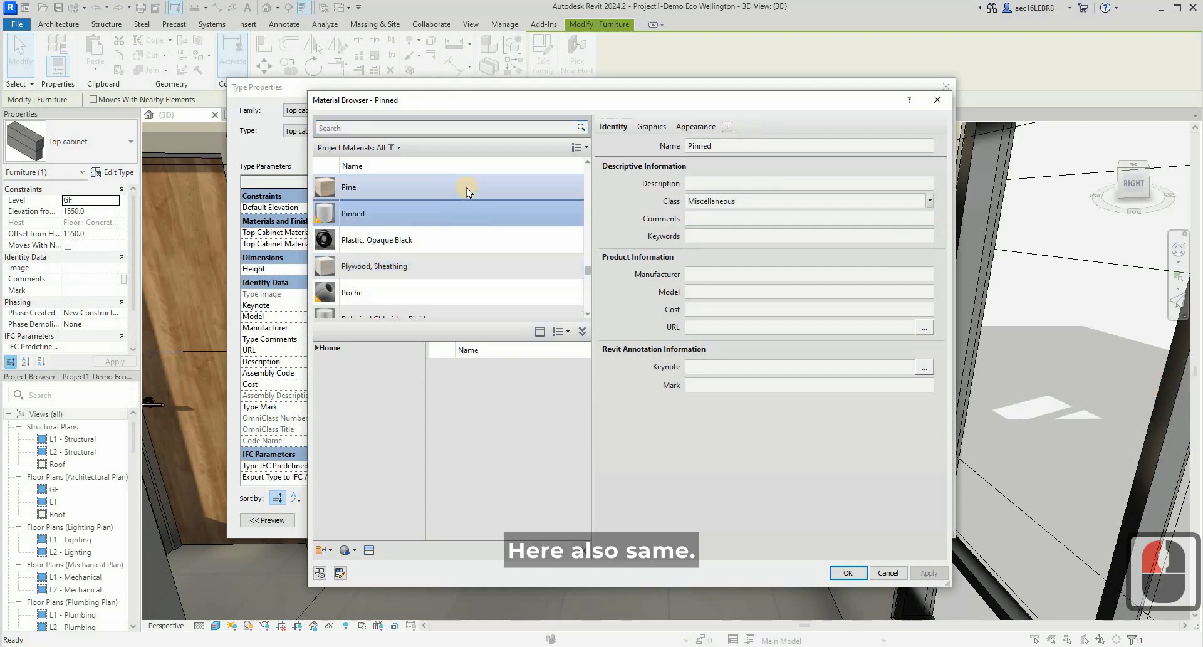
click(466, 191)
click(847, 573)
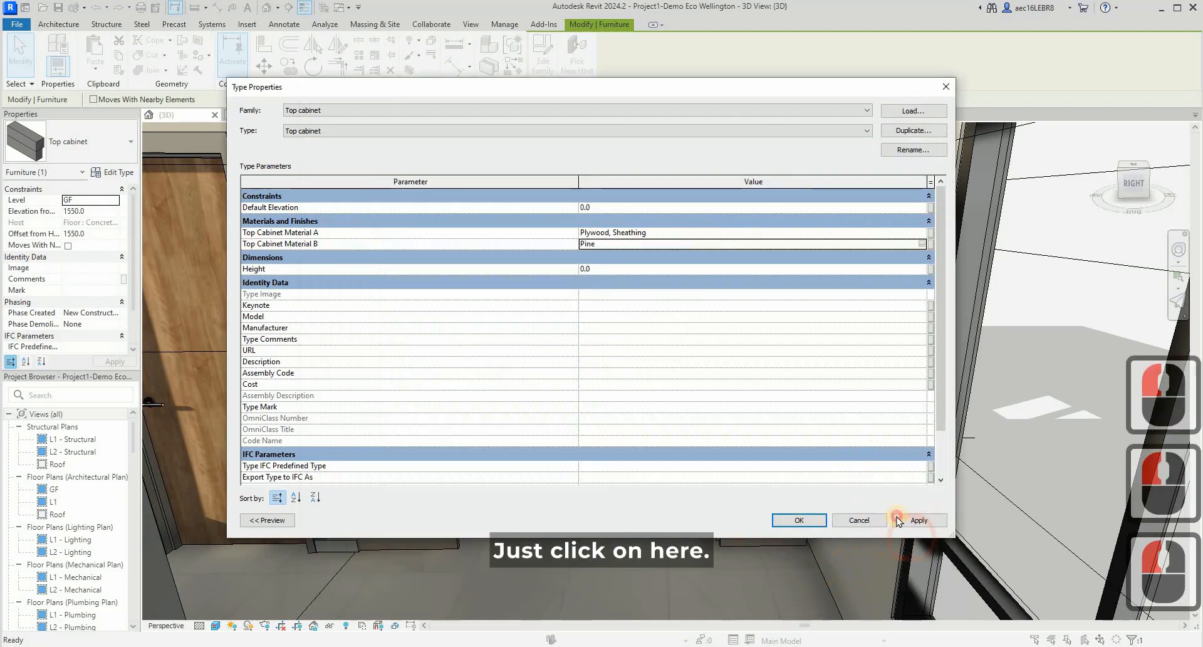
click(799, 519)
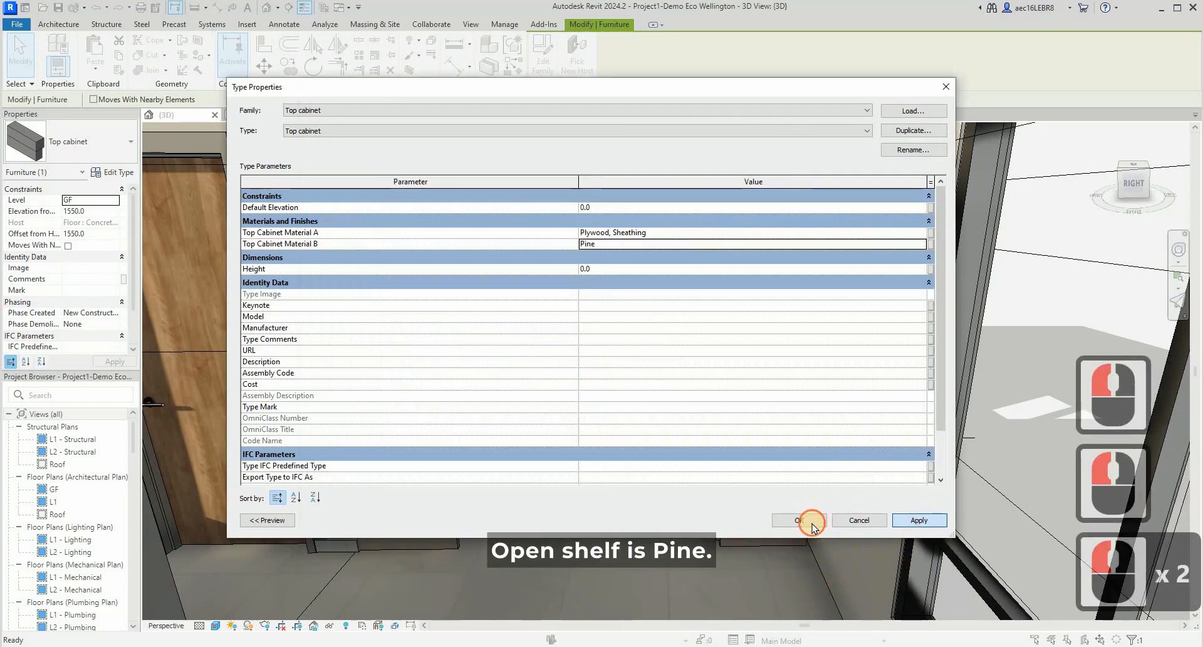
- Set the Open shelf material of the Top cabinet 2 type to Pine
key(Escape)
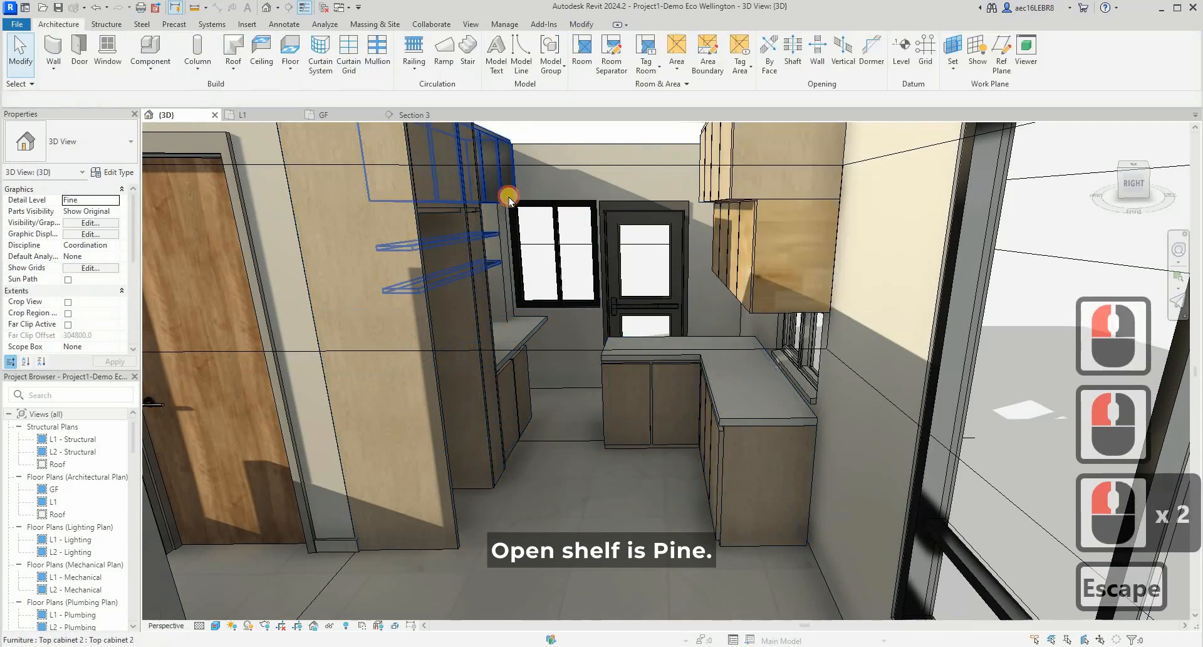
click(479, 152)
scroll(105, 175, up, 1)
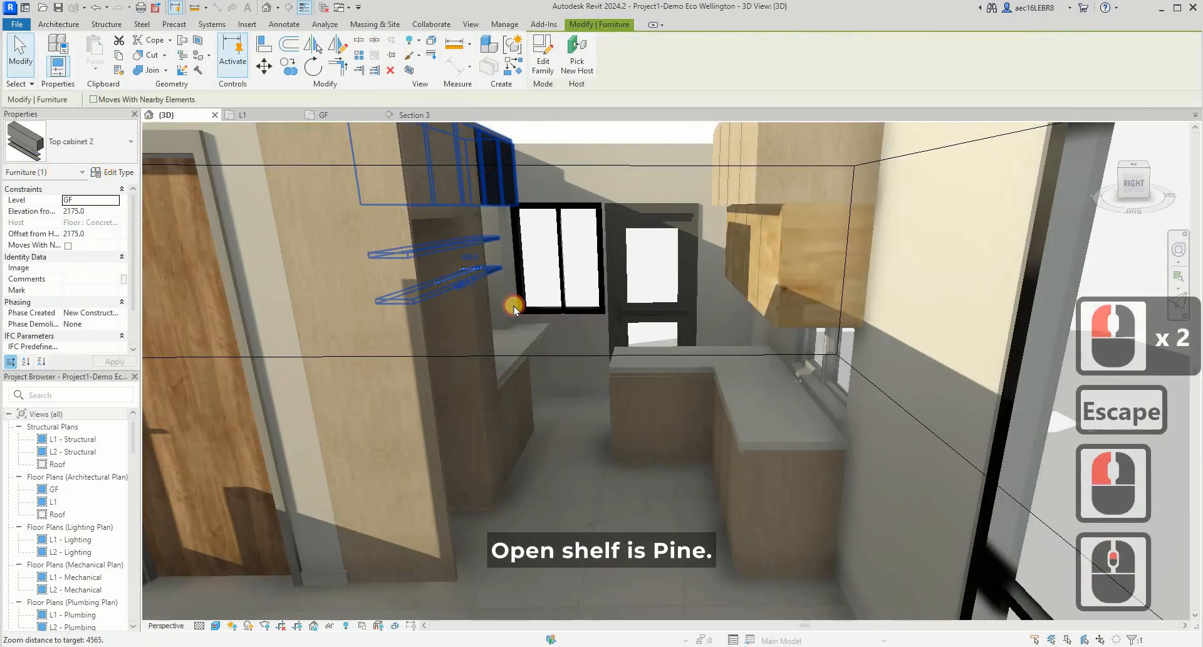
click(112, 171)
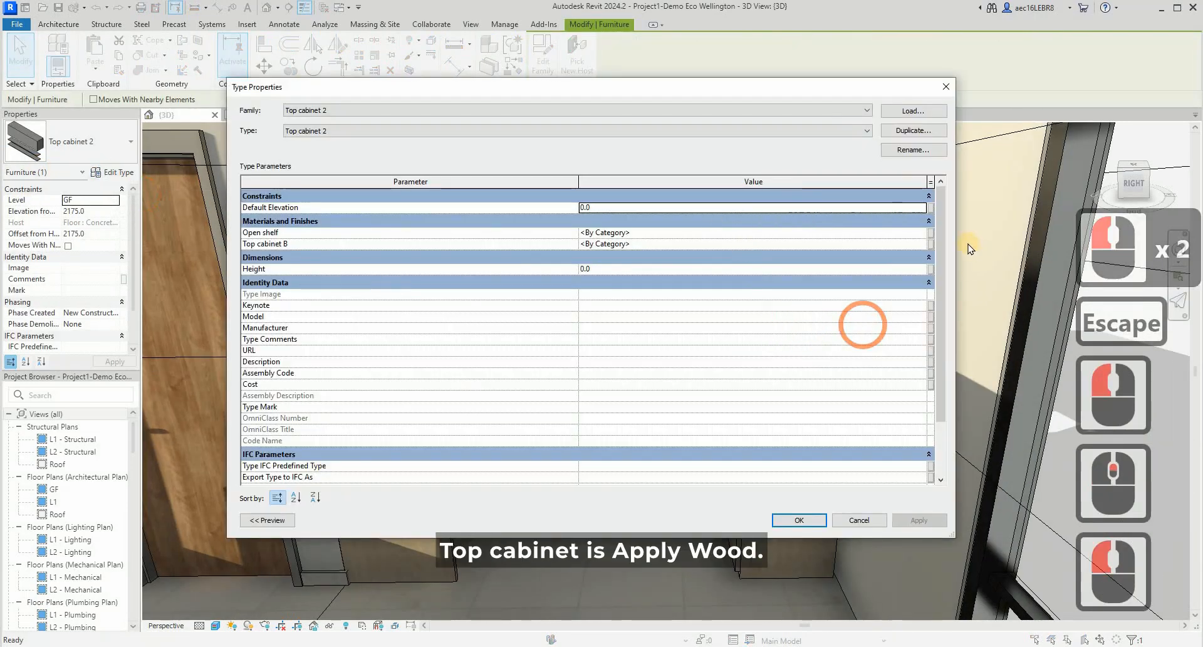
click(924, 233)
click(925, 232)
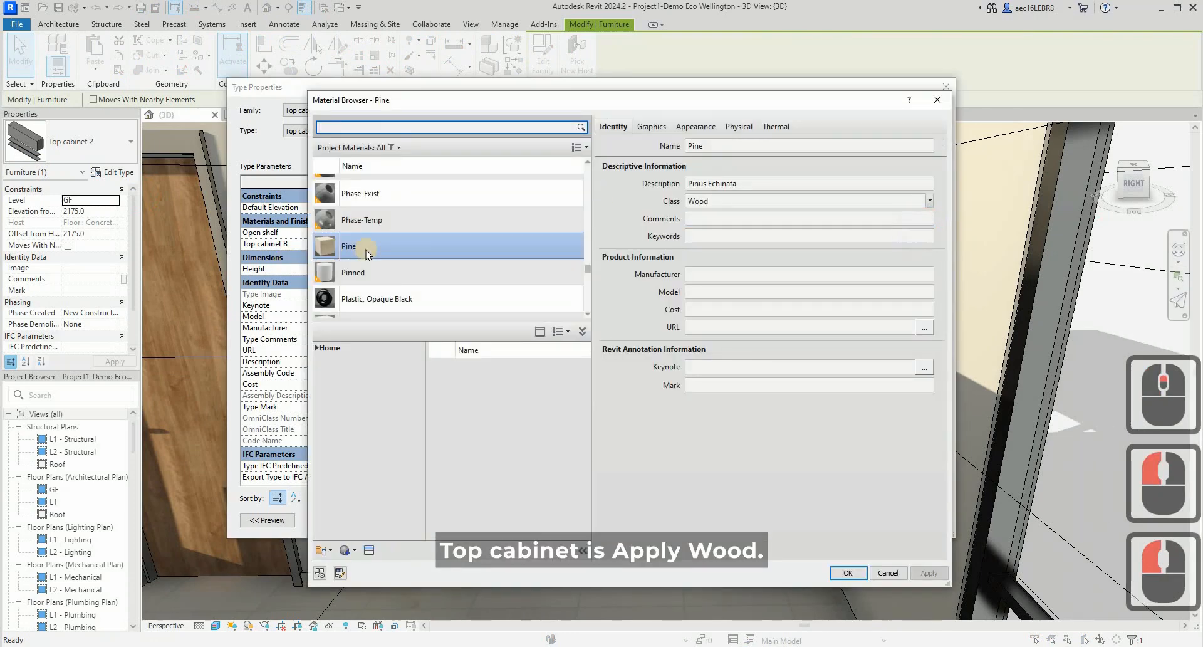
click(848, 571)
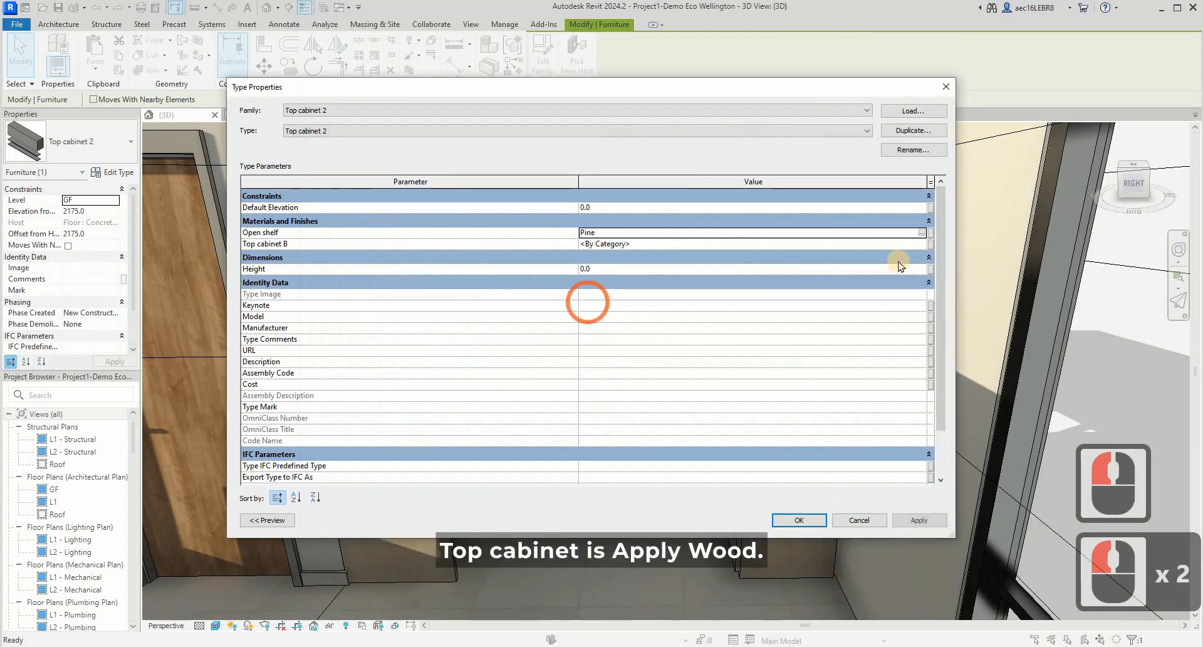
- Set the Top cabinet B material of Top cabinet 2 to Plywood, Sheathing, accept the type properties and clear the selection
click(920, 245)
click(921, 245)
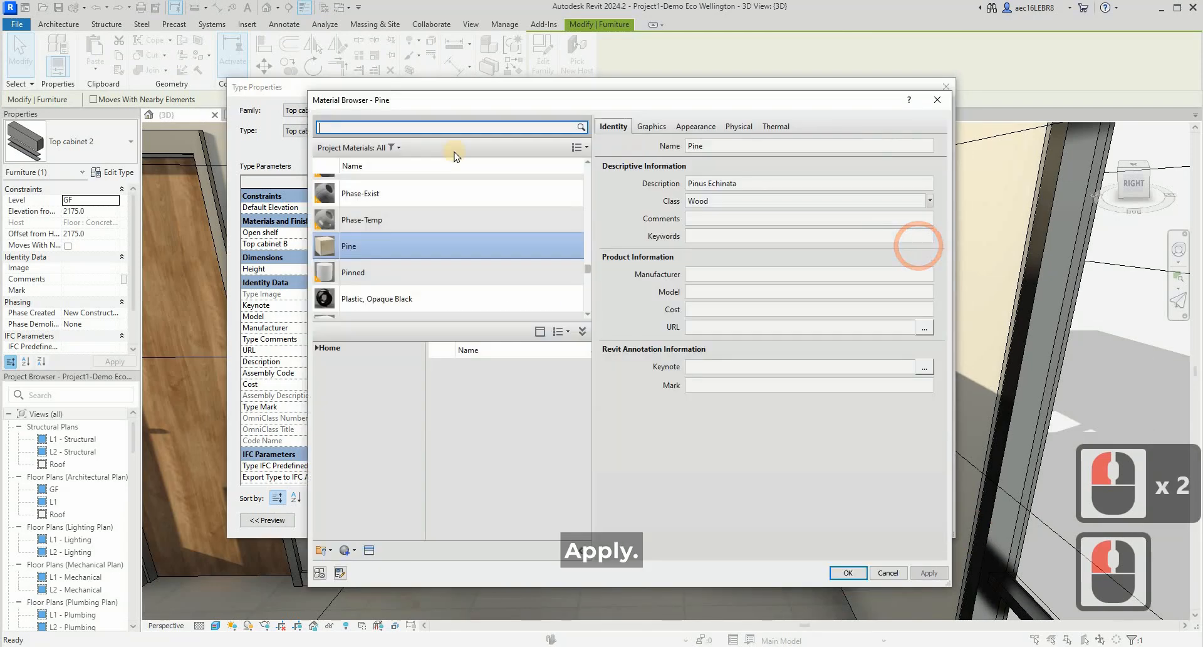
click(436, 128)
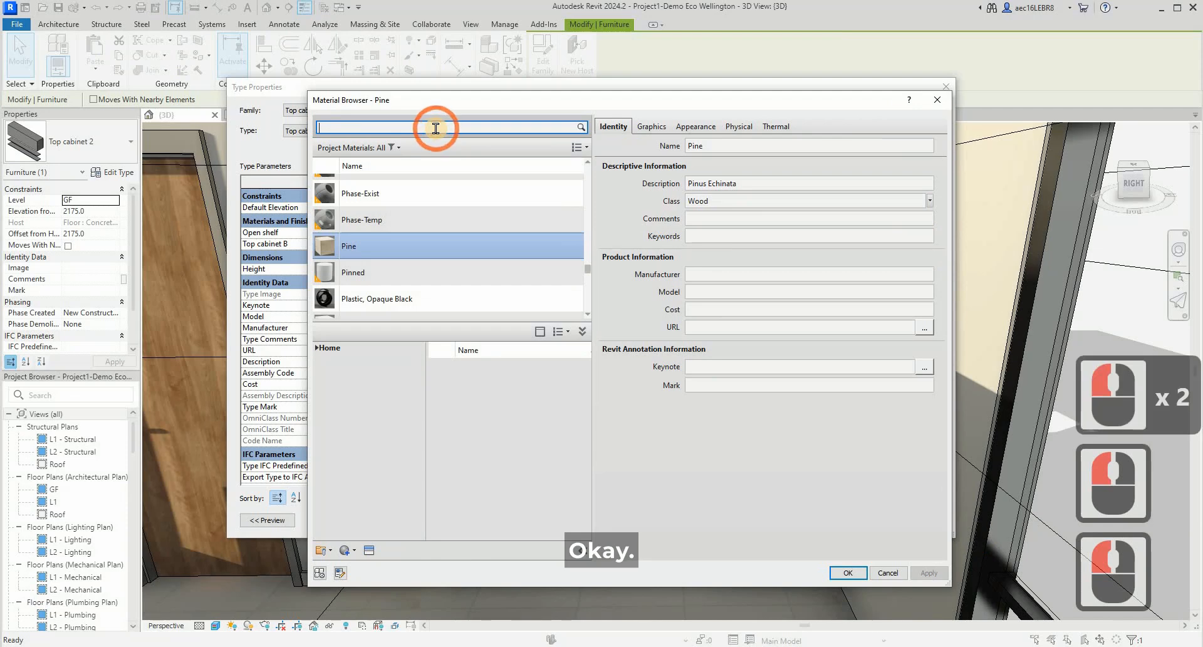
text(ply)
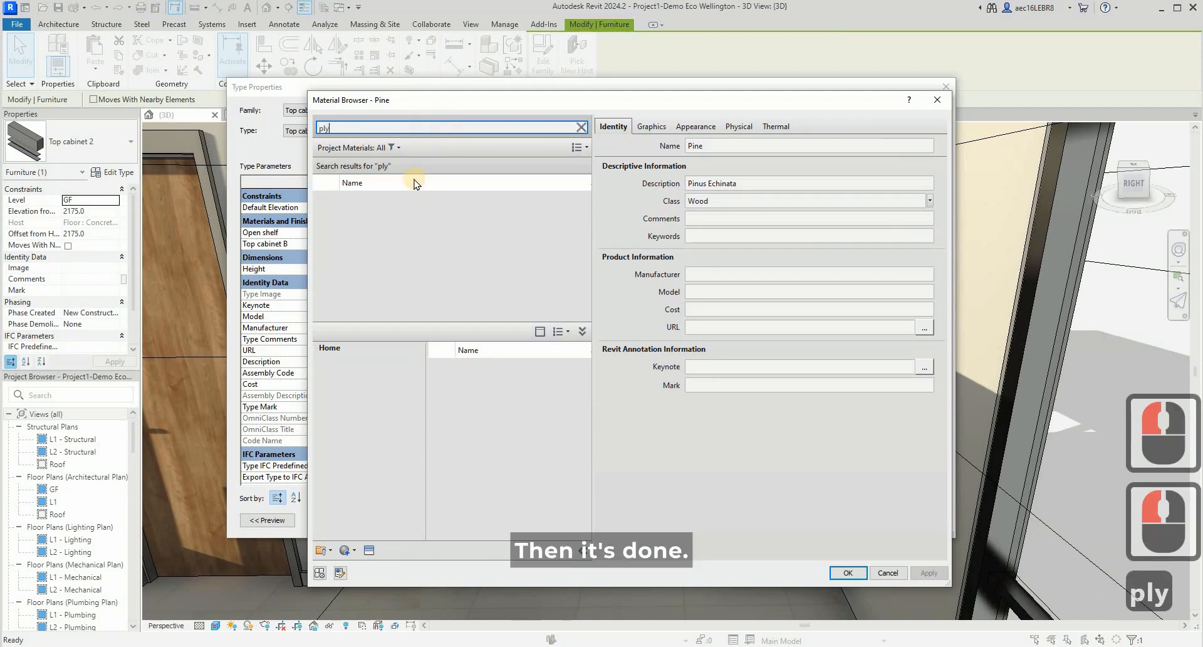
click(382, 235)
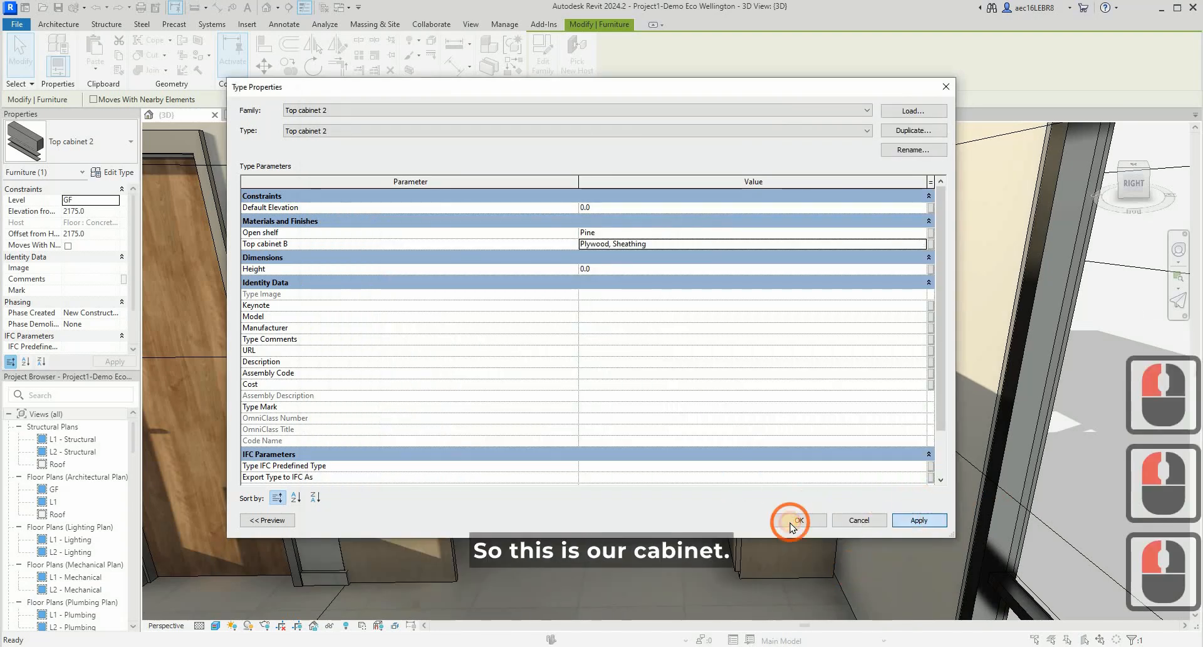
key(Escape)
key(Escape)
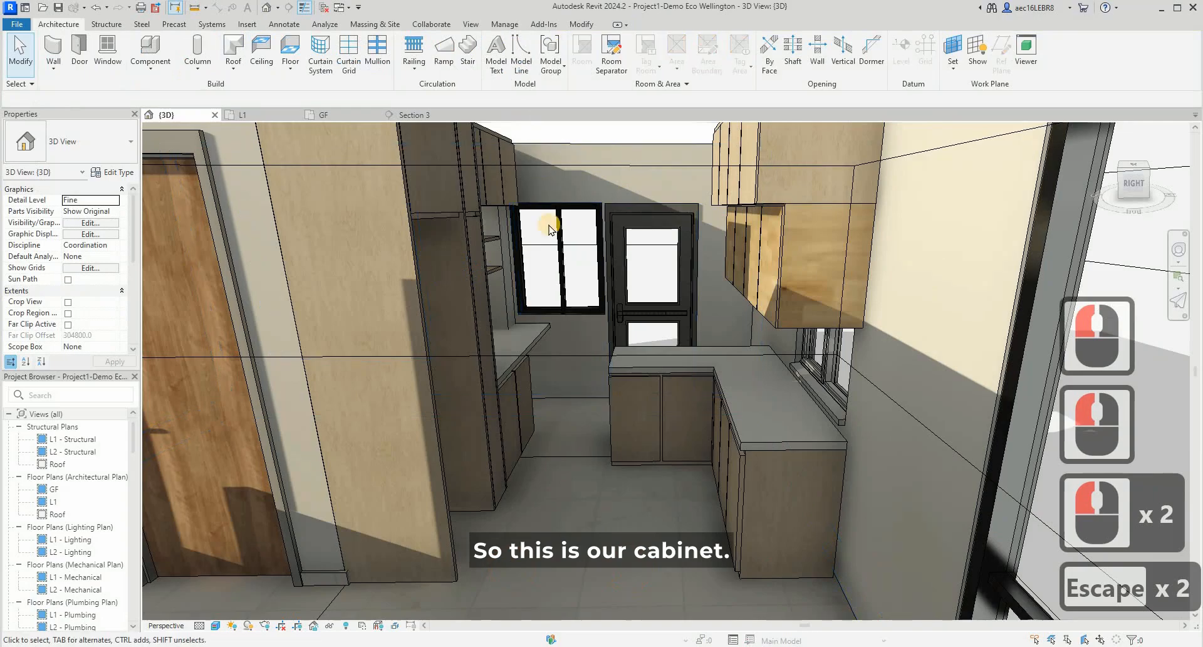
- Inspect the finished upper cabinets, open shelves and lower cabinets of the kitchen in the 3D view
scroll(502, 420, up, 4)
scroll(684, 516, up, 3)
scroll(658, 425, up, 4)
mouse_move(658, 424)
shift+middle_down()
mouse_move(634, 403)
mouse_move(672, 415)
shift+middle_up()
shift+middle_drag(696, 497, 722, 515)
scroll(806, 453, down, 5)
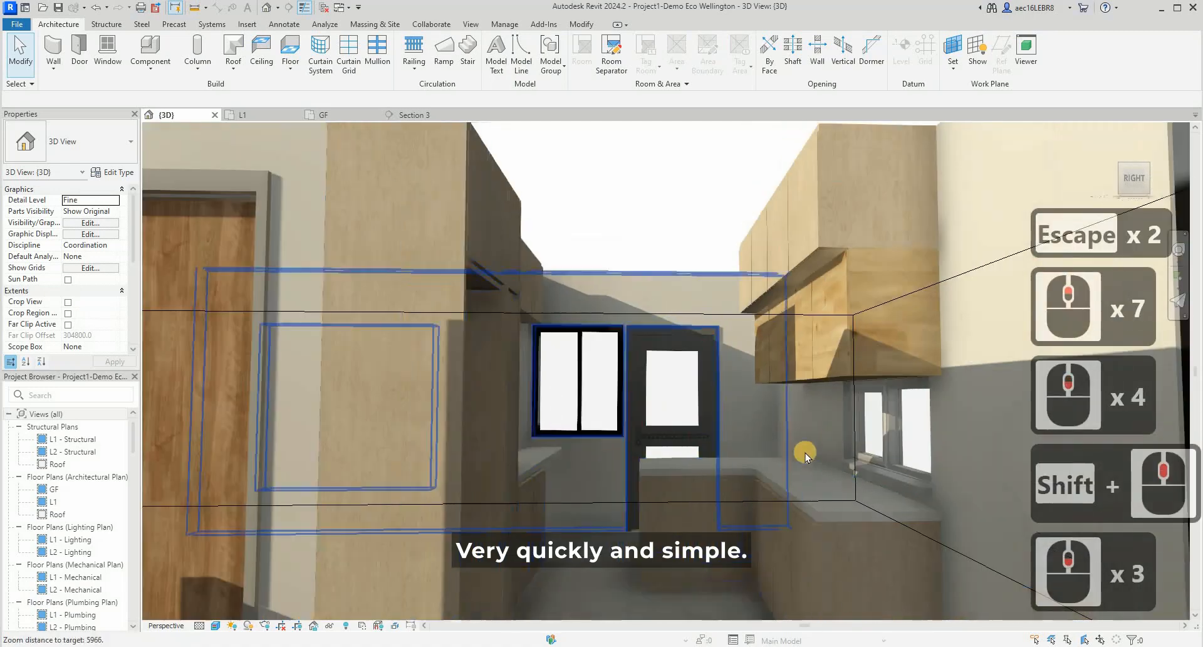
scroll(857, 504, up, 2)
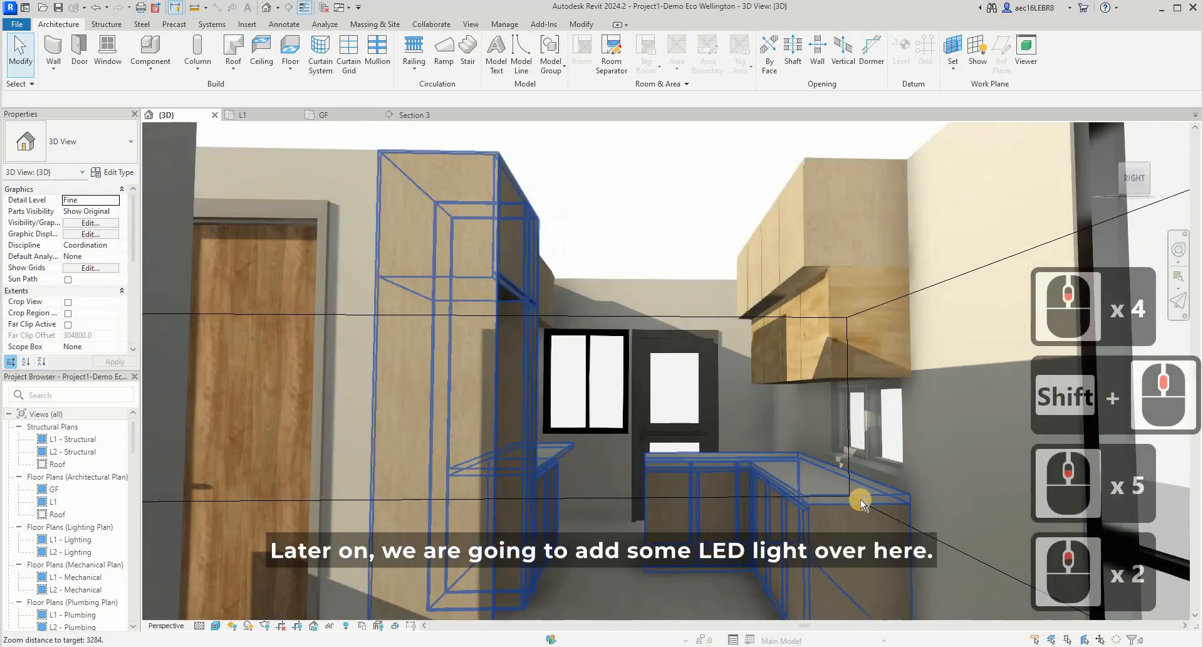
shift+middle_drag(770, 451, 645, 516)
scroll(647, 439, up, 9)
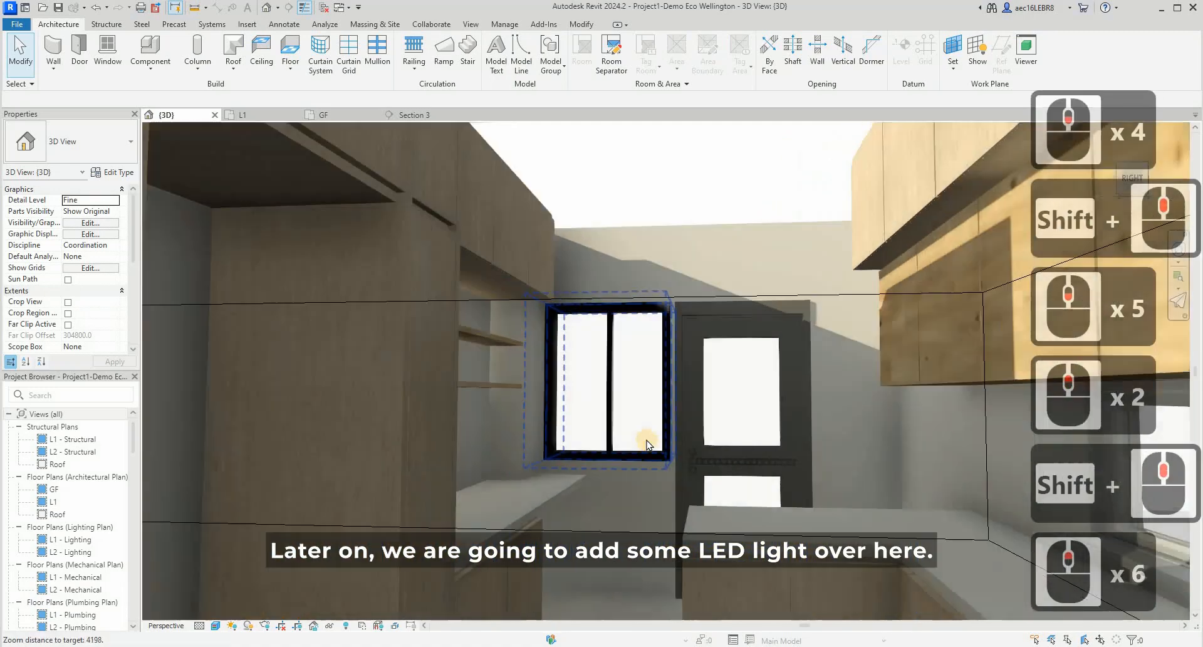
scroll(648, 443, down, 11)
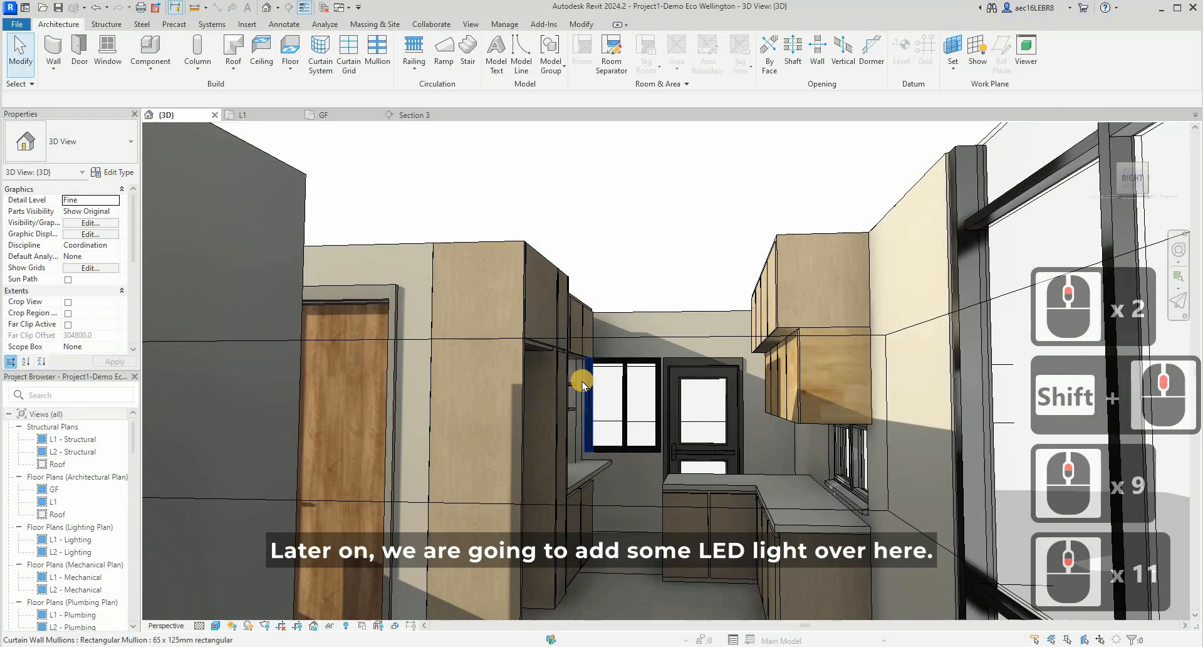
scroll(582, 384, up, 4)
scroll(610, 384, down, 4)
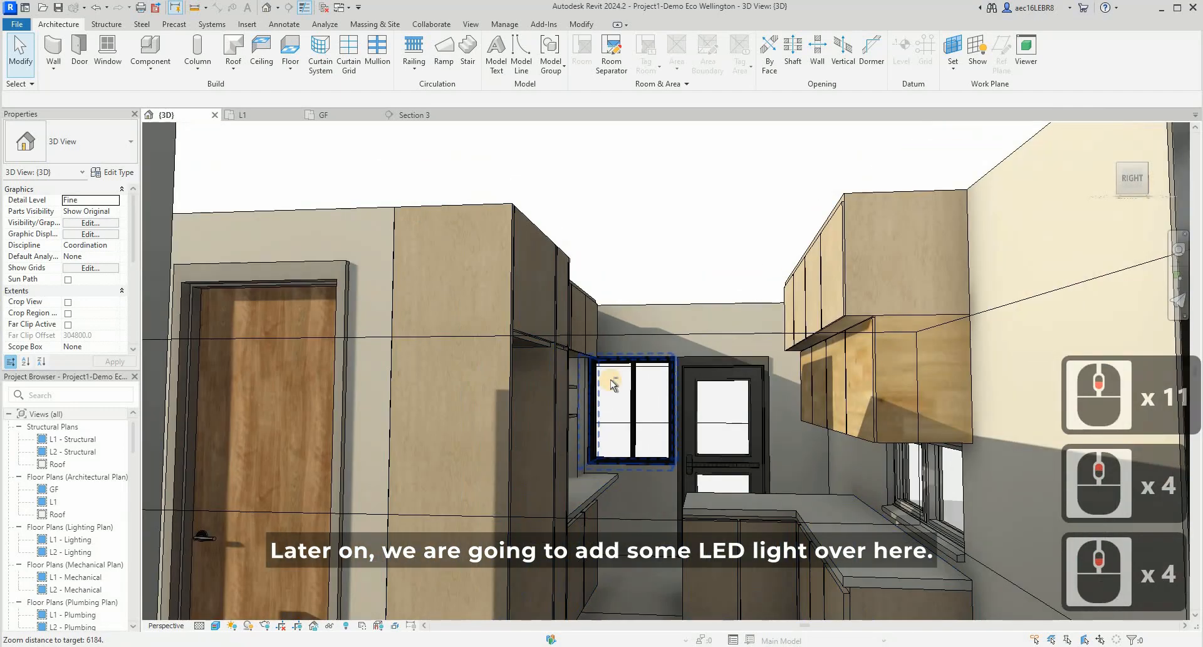
- Switch to the Kuula kitchen panorama in the browser, examine the wall panels around the cabinets and return to Revit
click(546, 643)
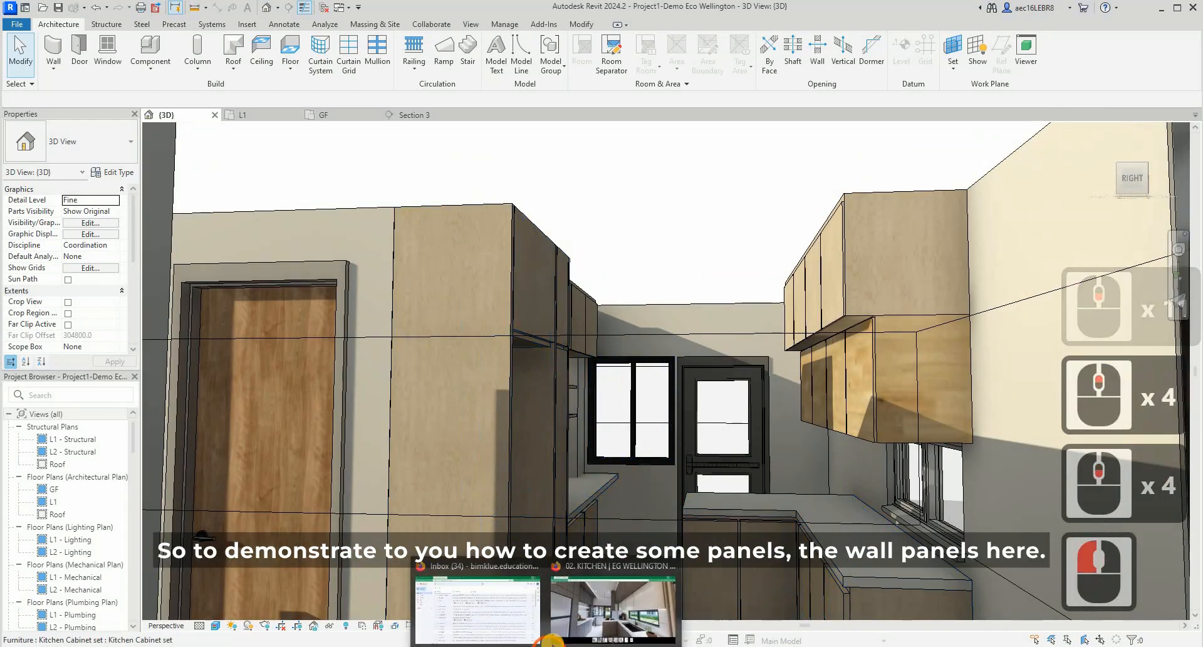
click(603, 631)
scroll(615, 514, down, 10)
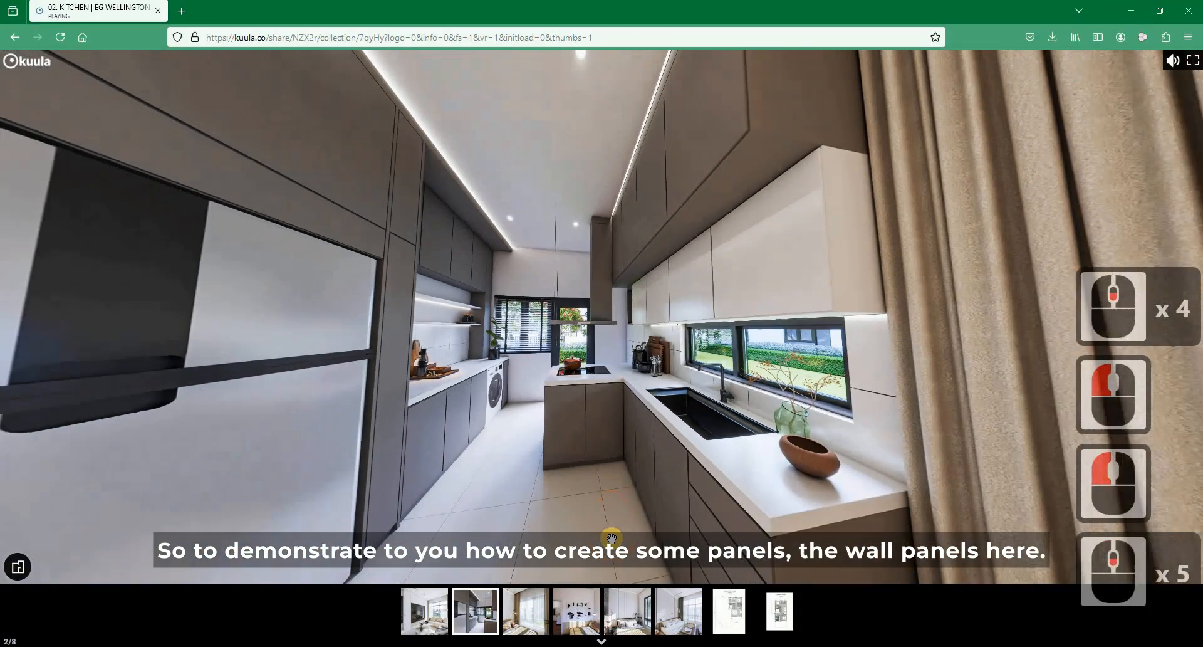
scroll(615, 515, down, 8)
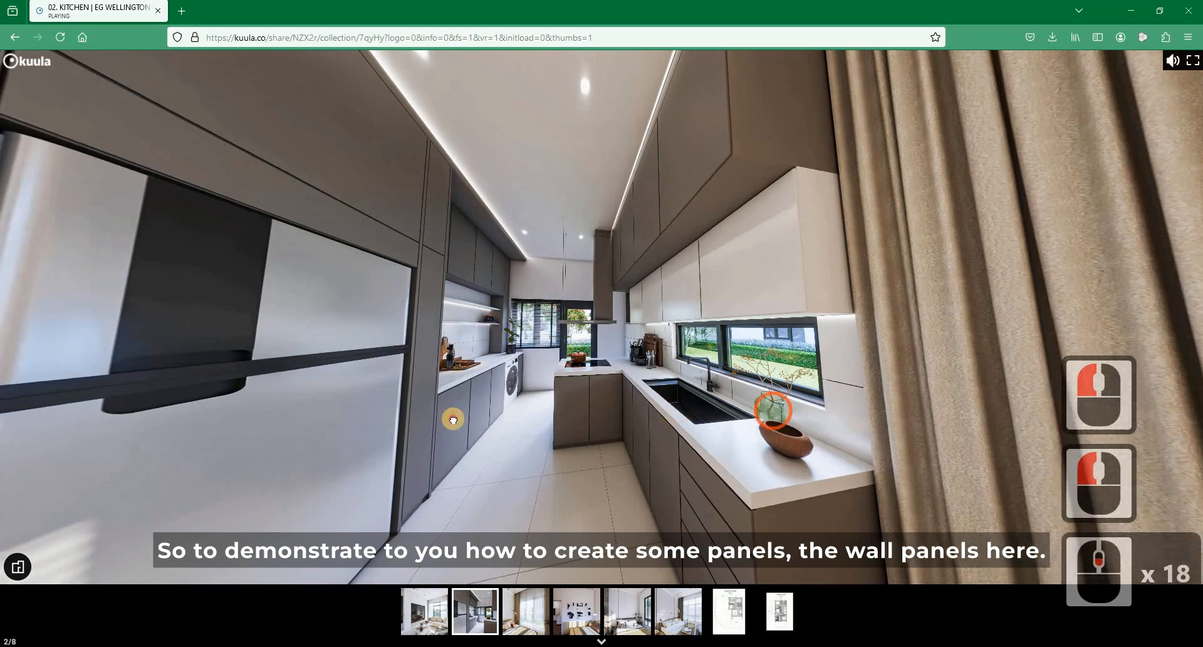
drag(452, 417, 423, 234)
drag(348, 266, 395, 242)
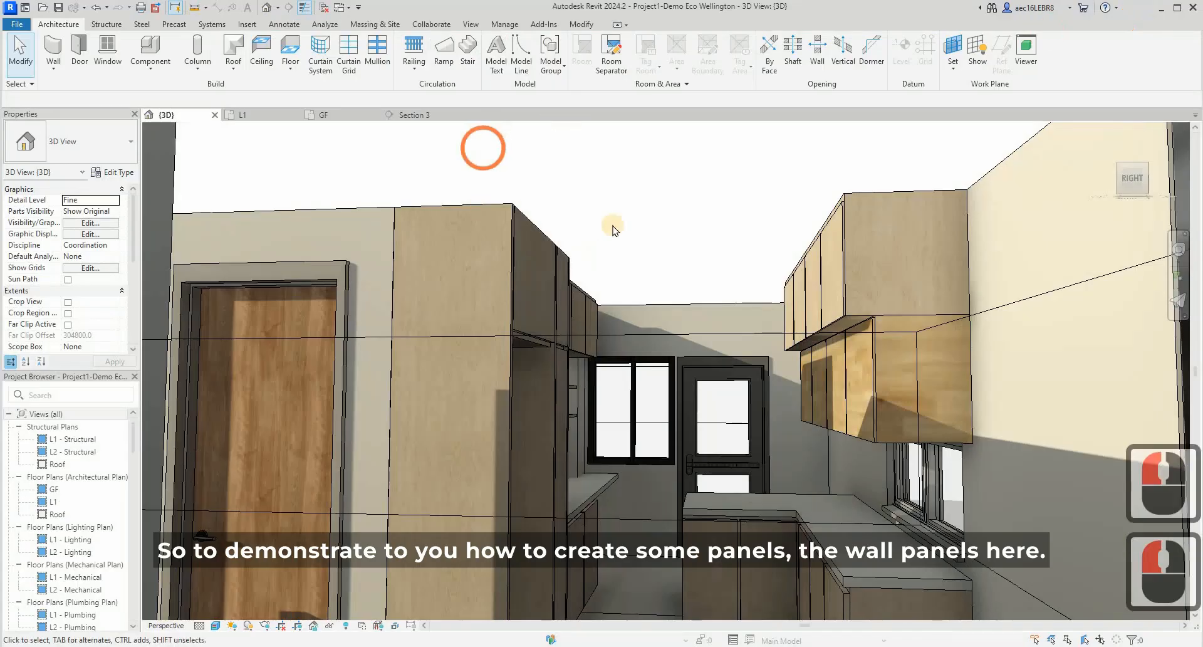
key(Escape)
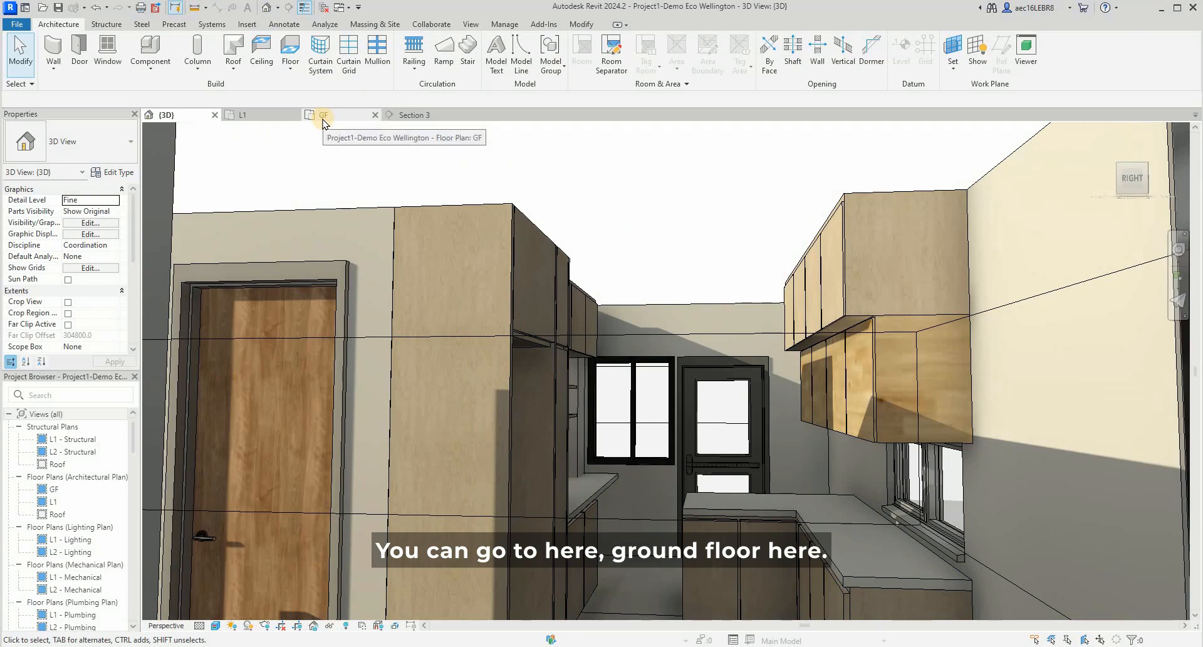
- Open the GF floor plan and show the area around the kitchen and Bedroom 4
click(257, 117)
click(562, 267)
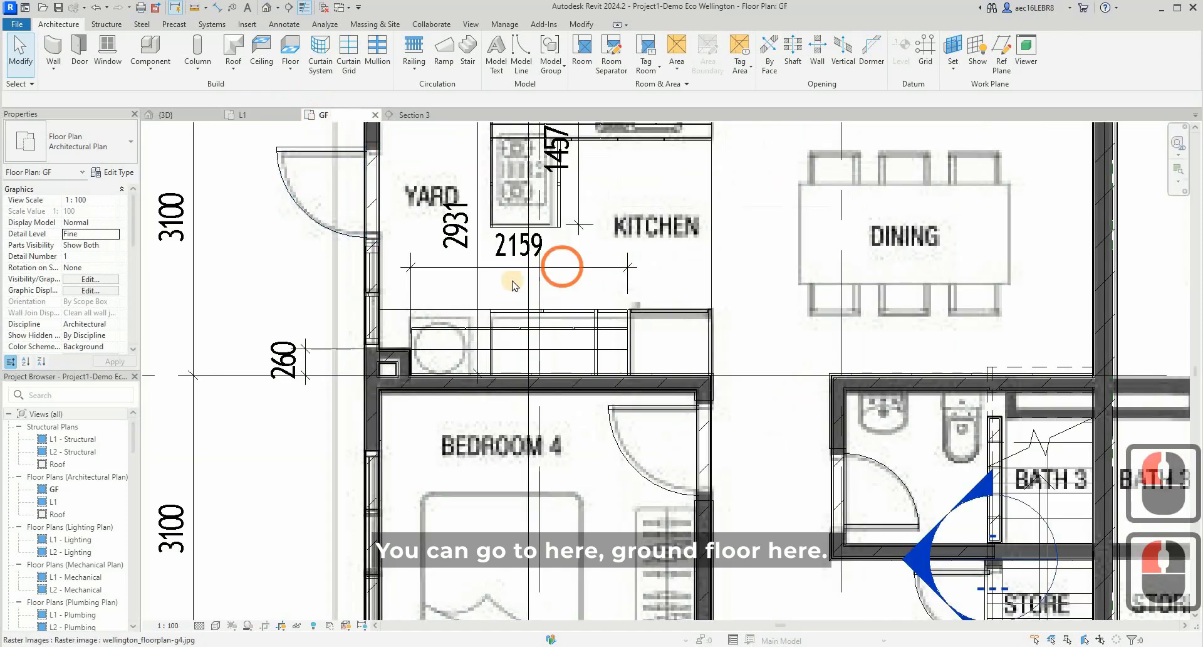
scroll(514, 285, down, 2)
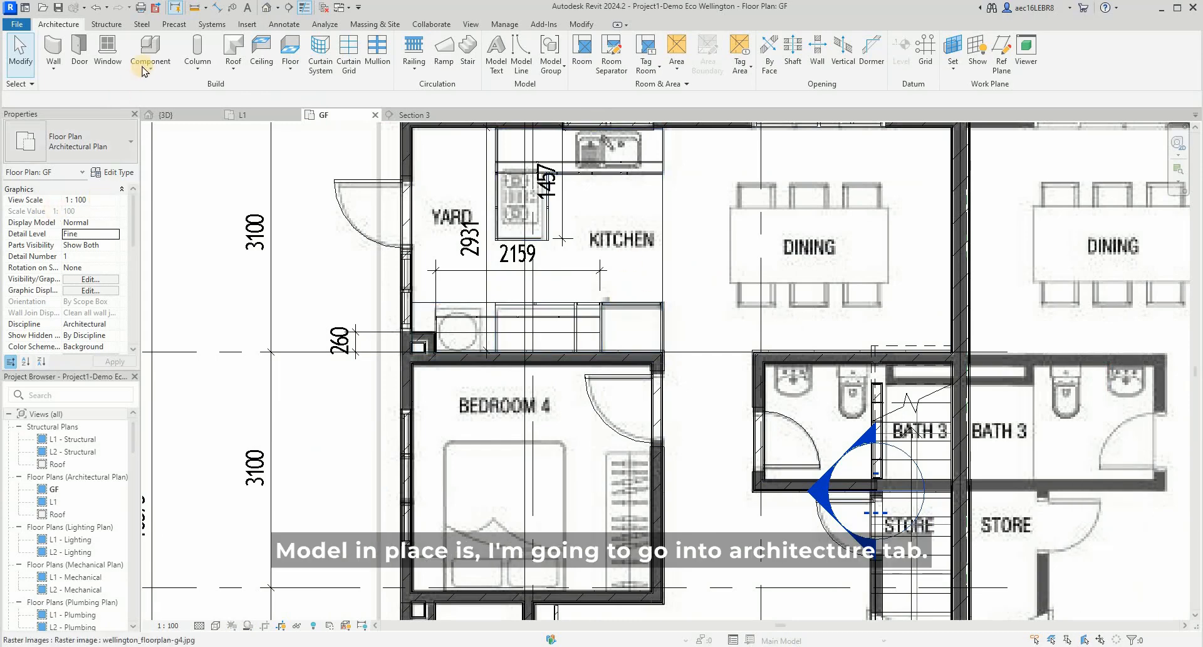
click(95, 29)
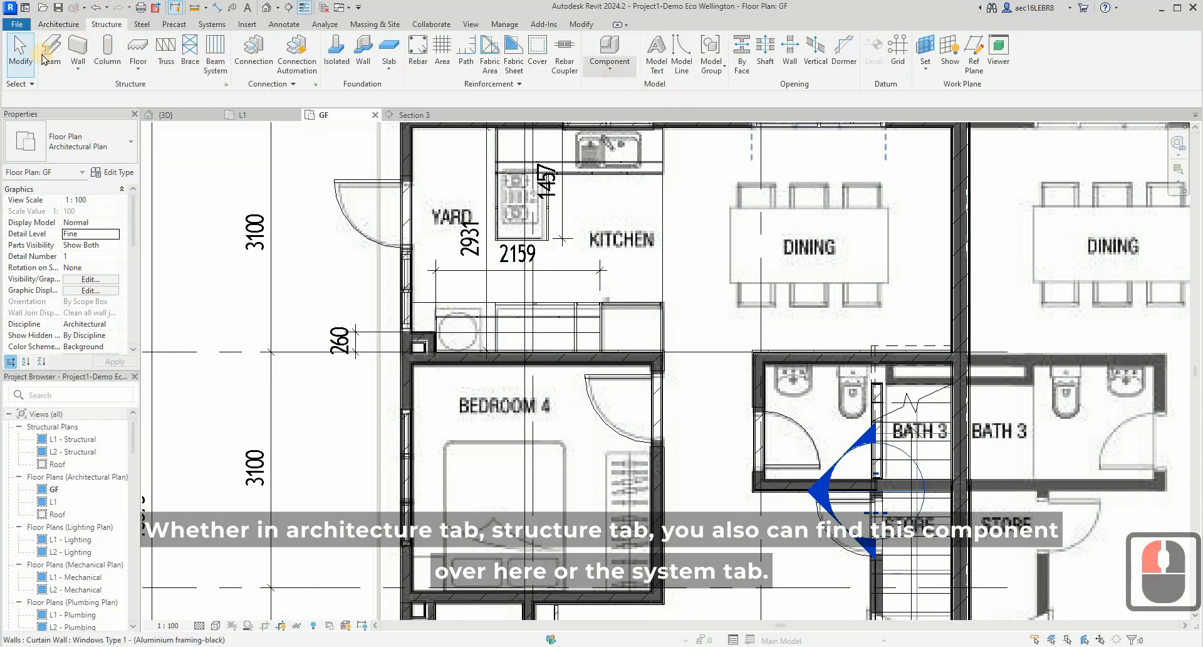
click(212, 24)
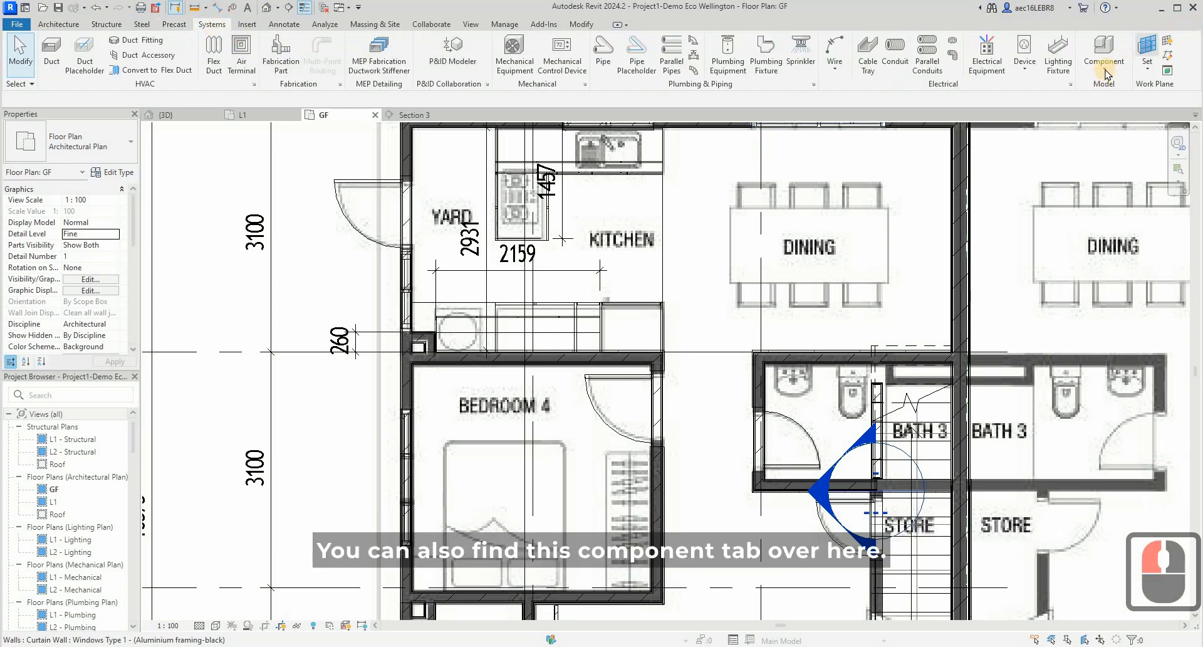
click(54, 25)
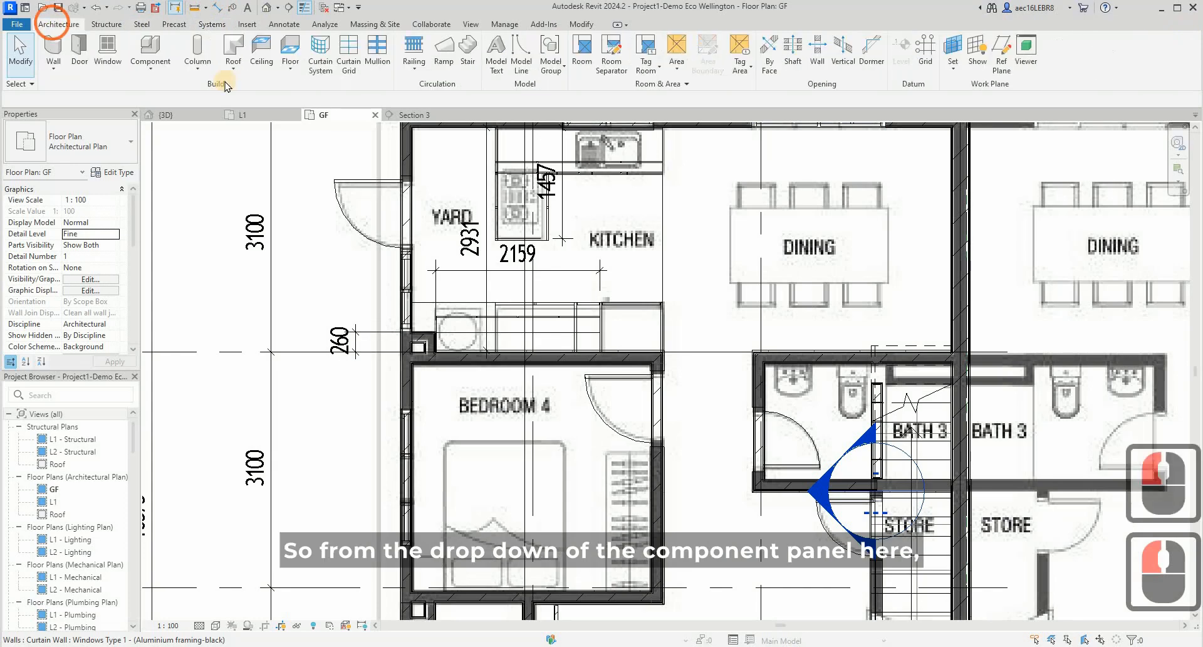
- Start a Model In-Place component in the Walls category and accept the suggested name
click(152, 68)
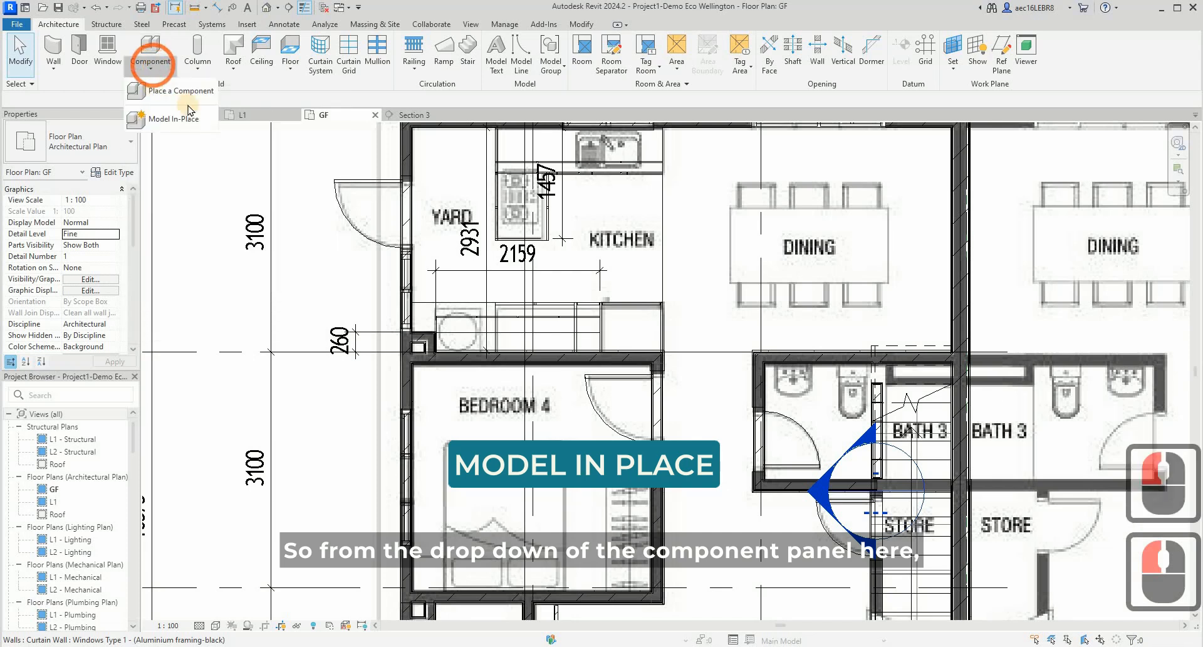
click(150, 121)
scroll(582, 299, down, 11)
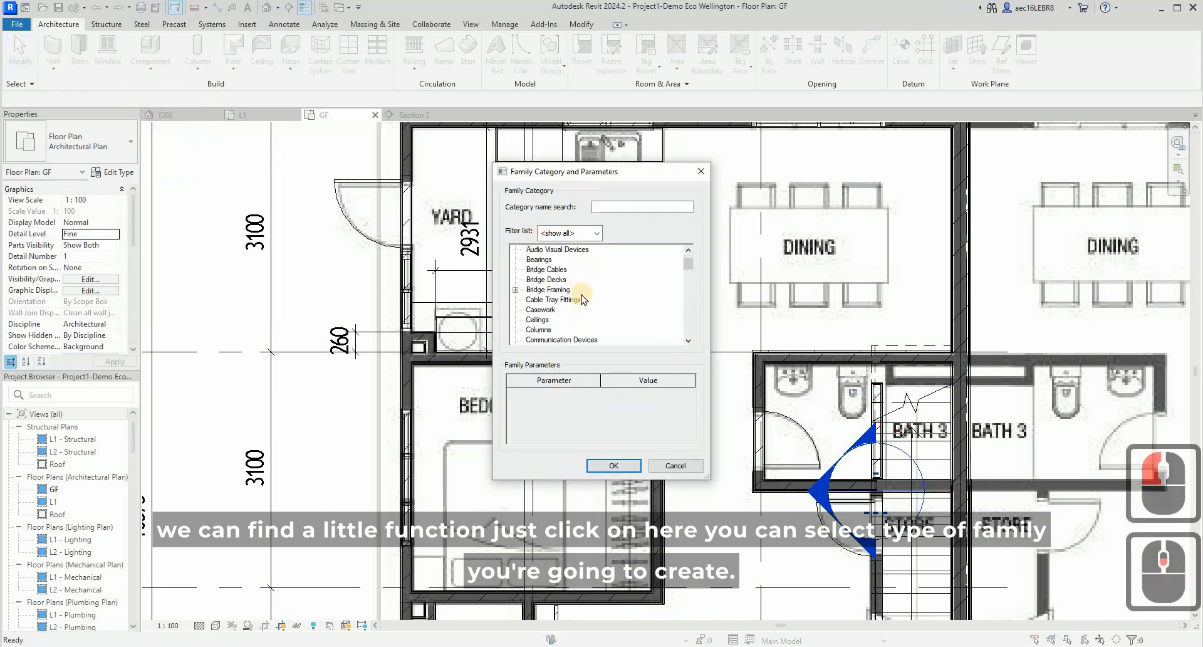
scroll(582, 299, down, 8)
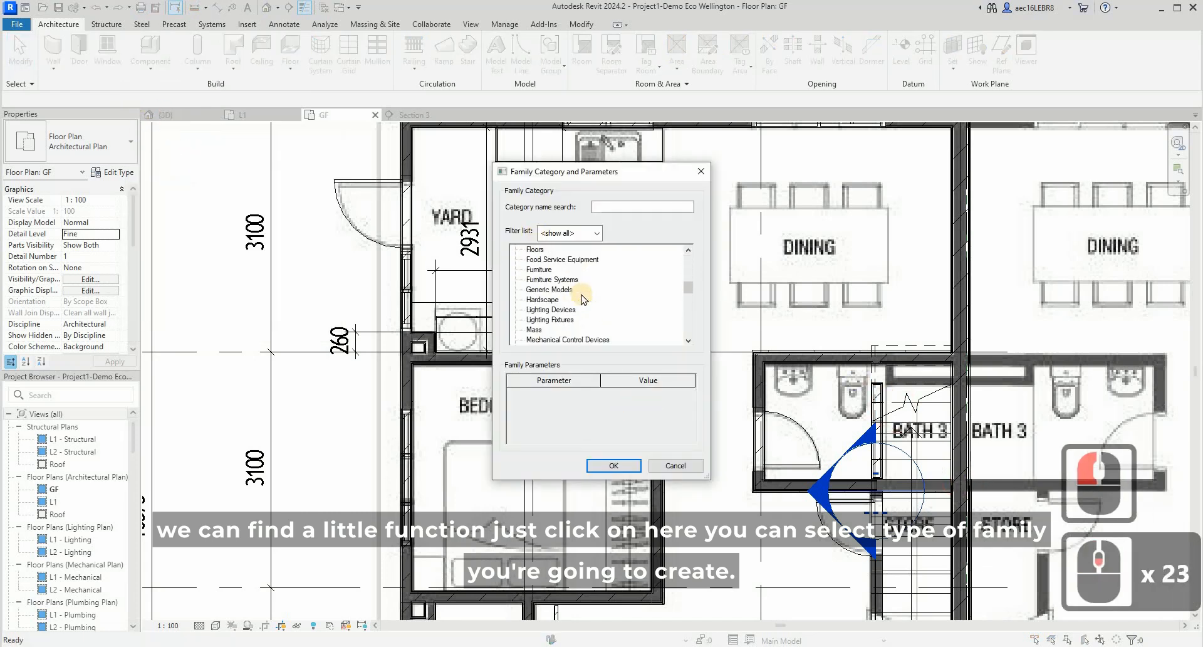
scroll(582, 299, up, 4)
scroll(582, 298, down, 7)
scroll(582, 299, down, 7)
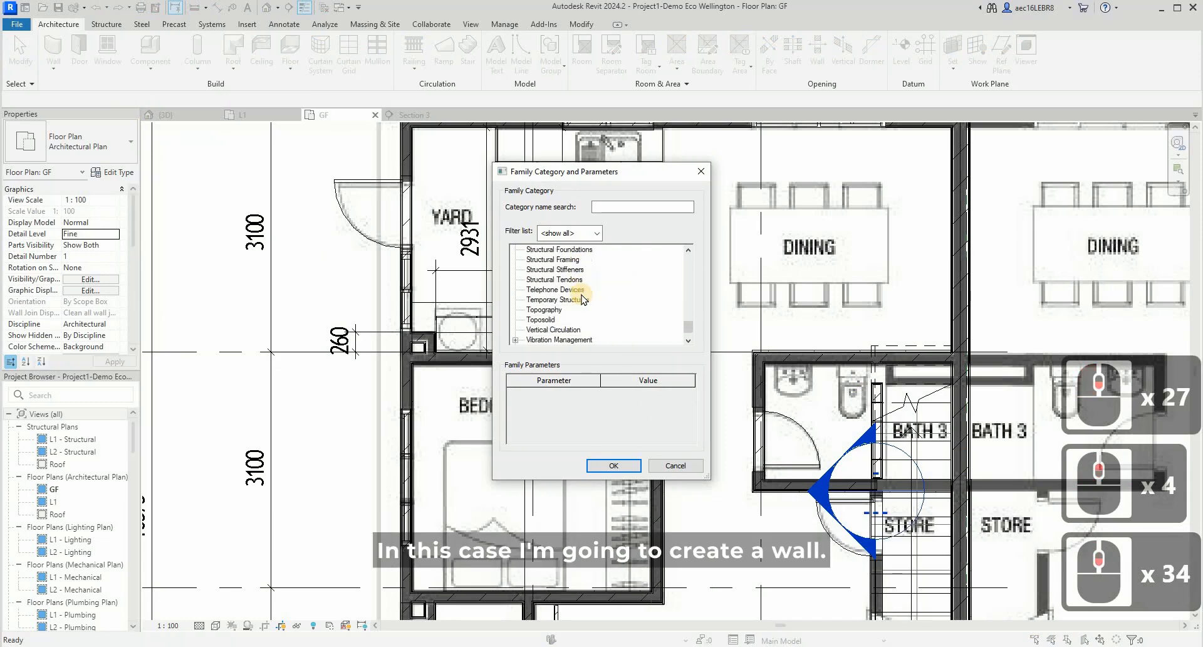
scroll(582, 299, down, 3)
click(535, 330)
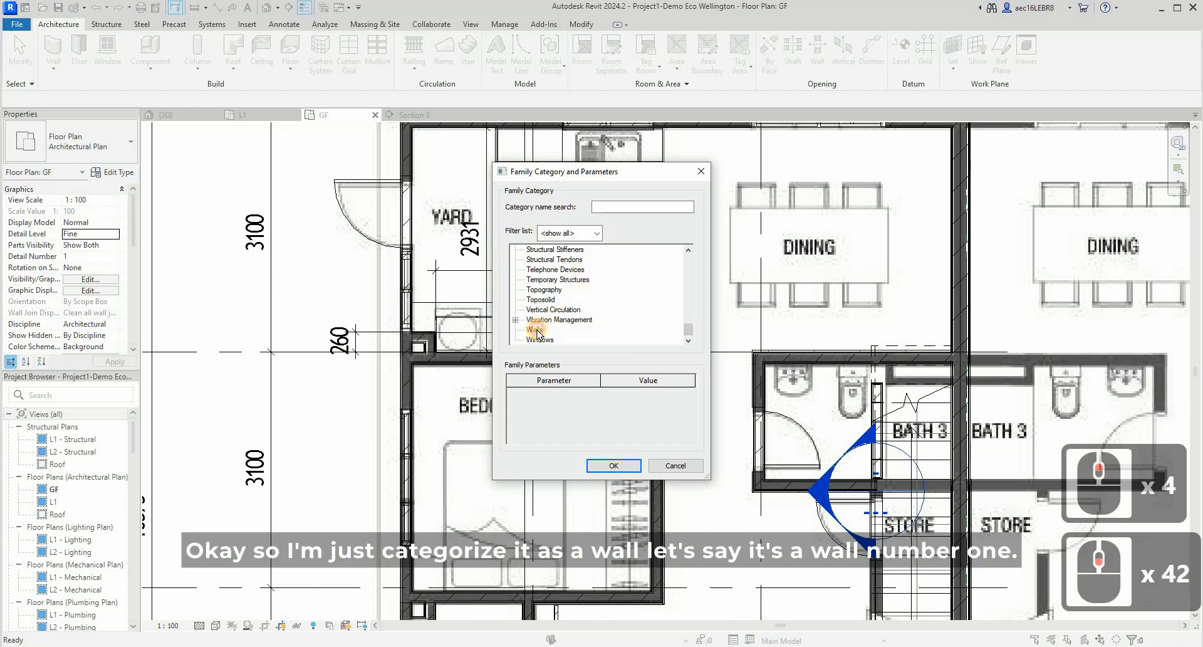
click(631, 471)
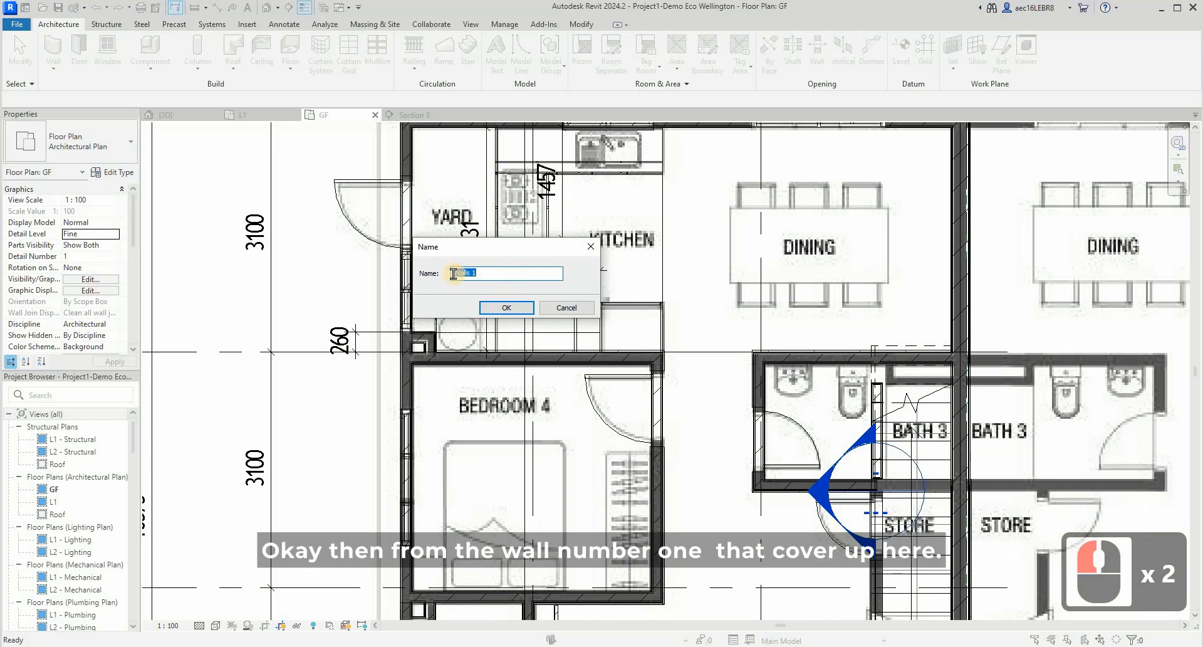
click(516, 310)
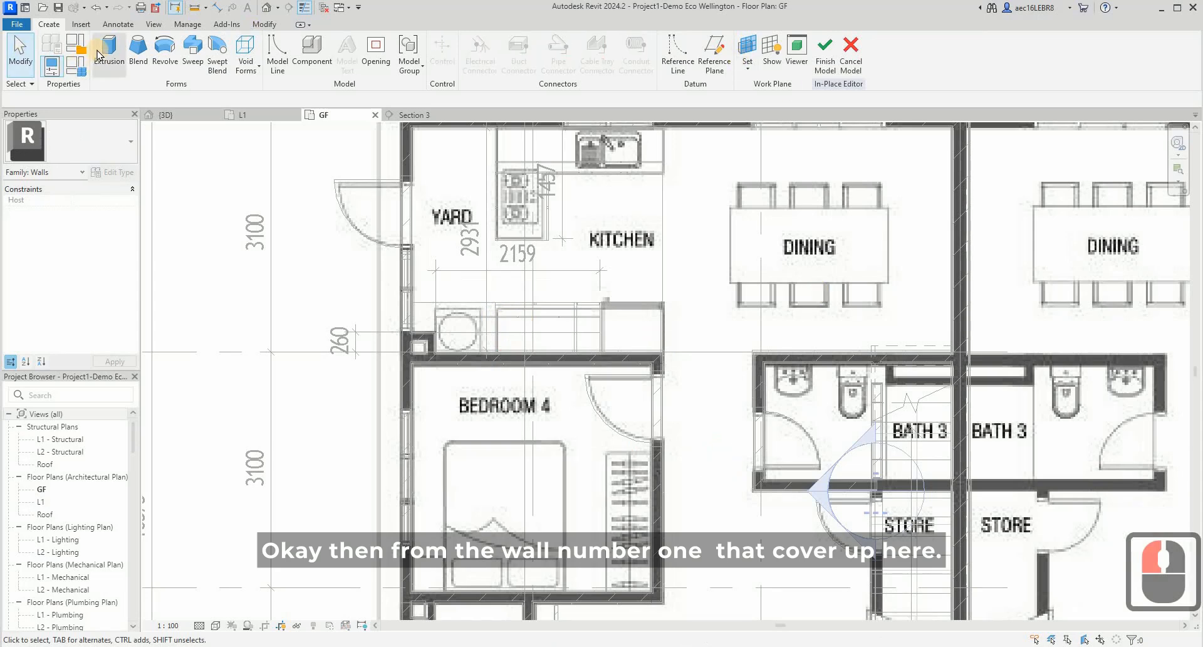
- Switch to the Kuula kitchen panorama in the browser and examine the wall panelling beside the refrigerator and doorway
click(558, 644)
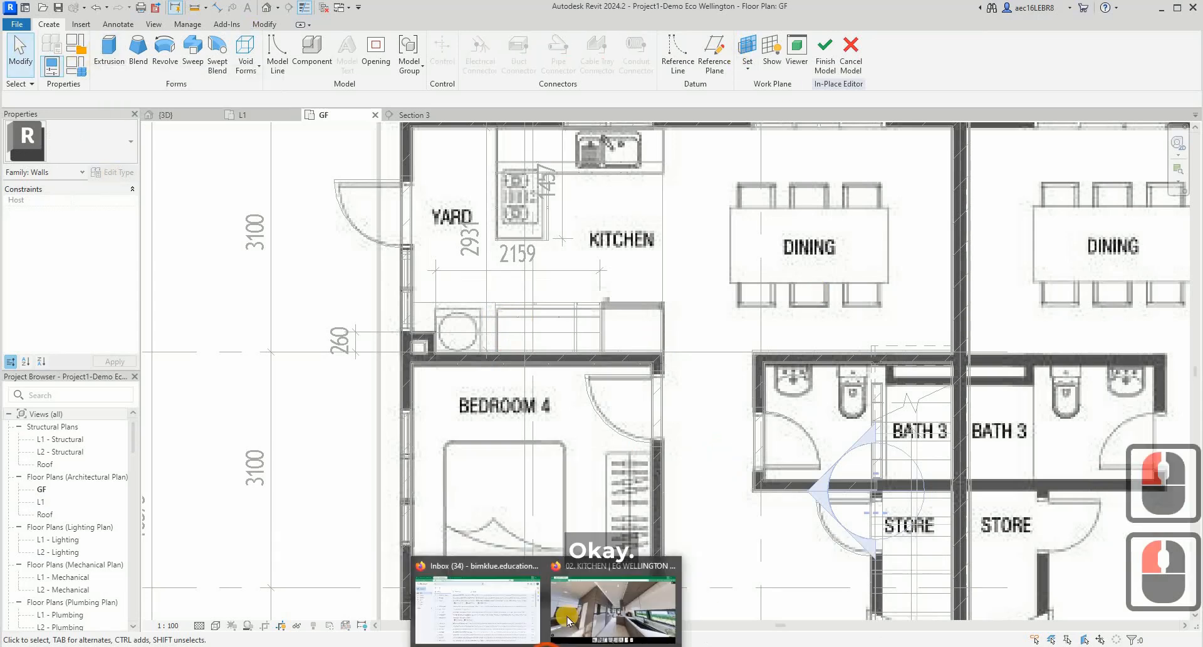
click(572, 627)
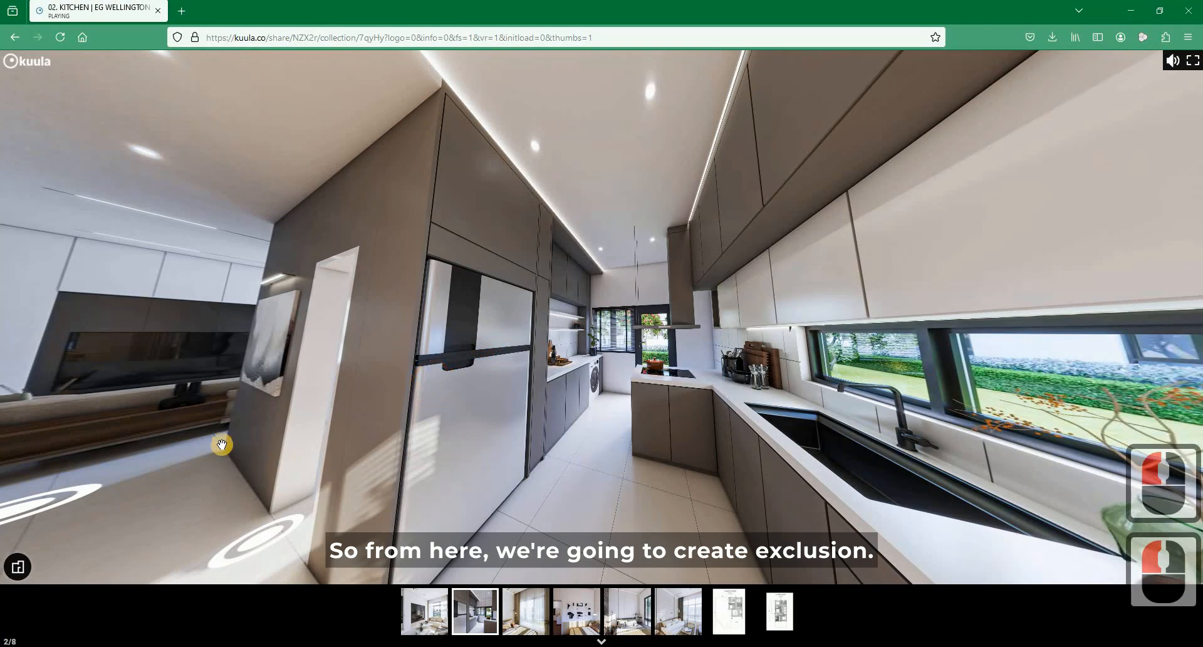
drag(234, 471, 309, 478)
drag(394, 204, 236, 194)
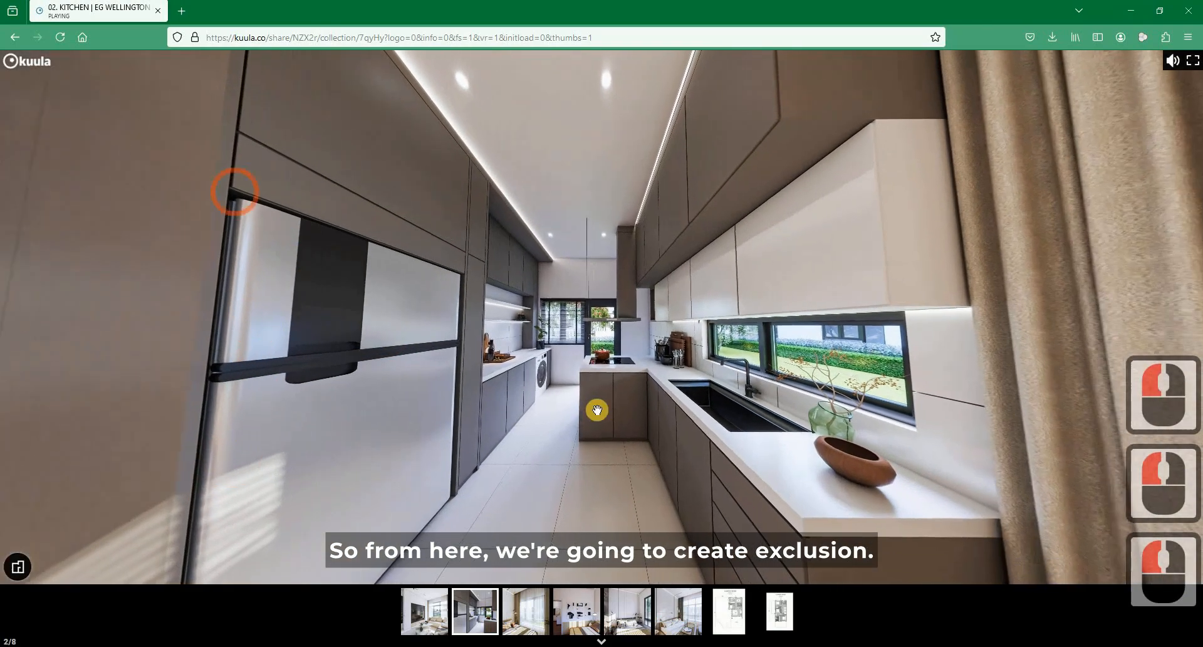
- Turn the kitchen panorama to examine the side panel running from the refrigerator towards the living room, and return to Revit
scroll(115, 395, down, 3)
drag(493, 313, 494, 317)
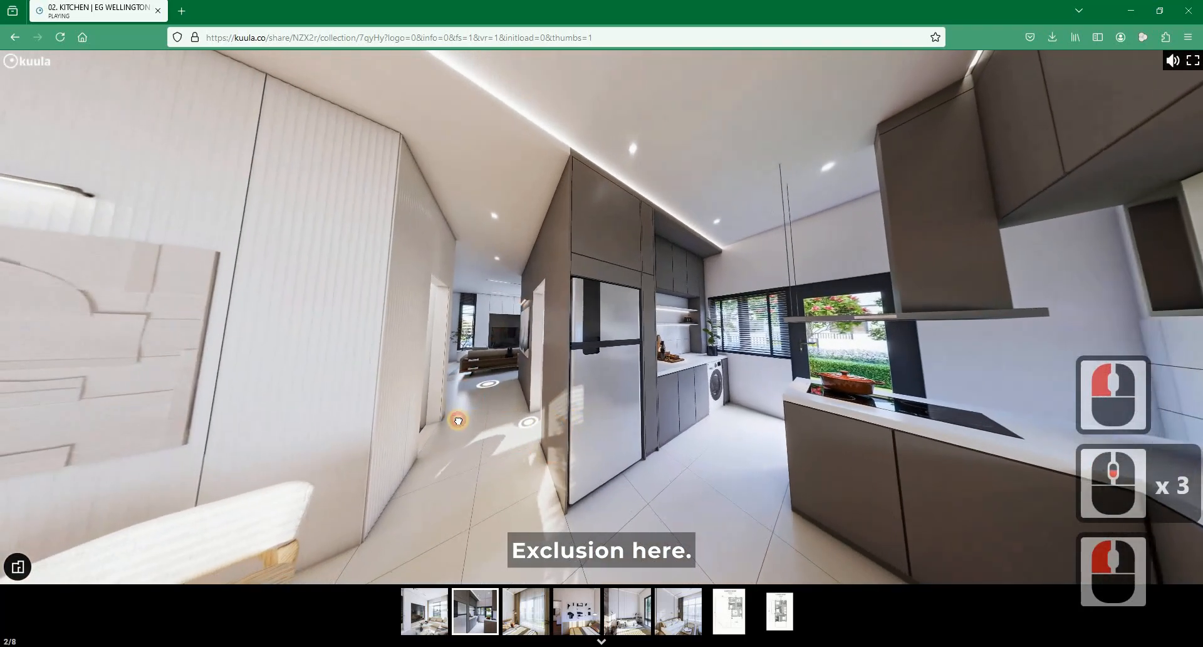
drag(457, 420, 469, 272)
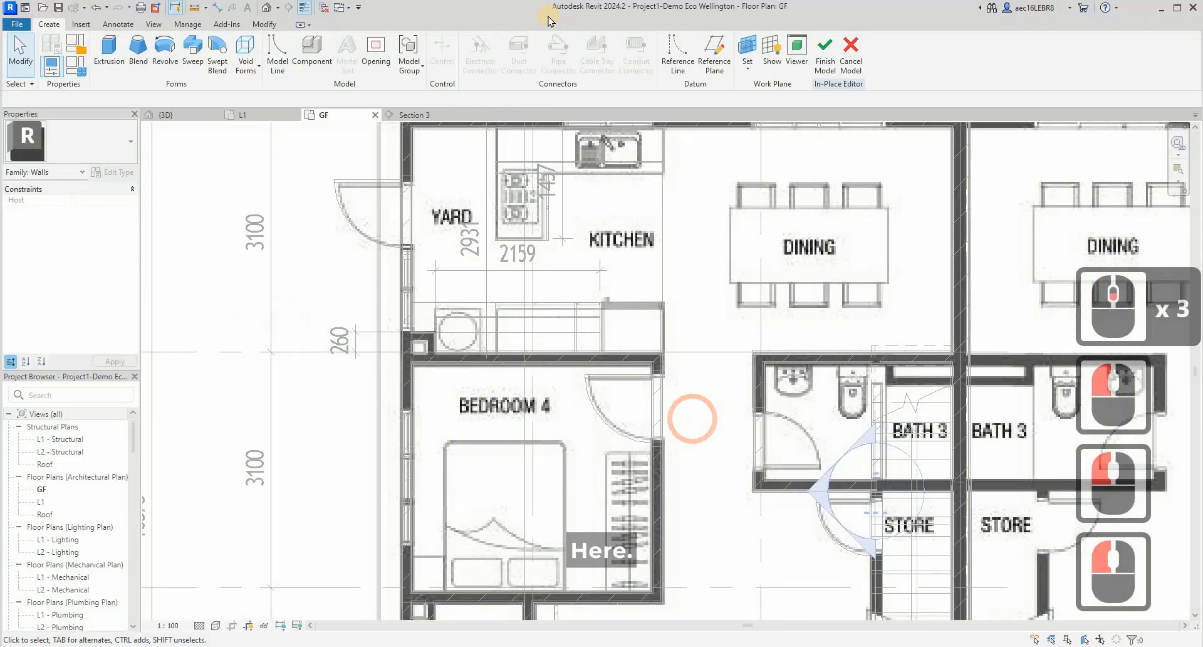
- Start an extrusion and sketch a rectangle about 880 mm long from the refrigerator cabinet's outer corner along the wall towards Bedroom 4's door
click(109, 54)
click(508, 42)
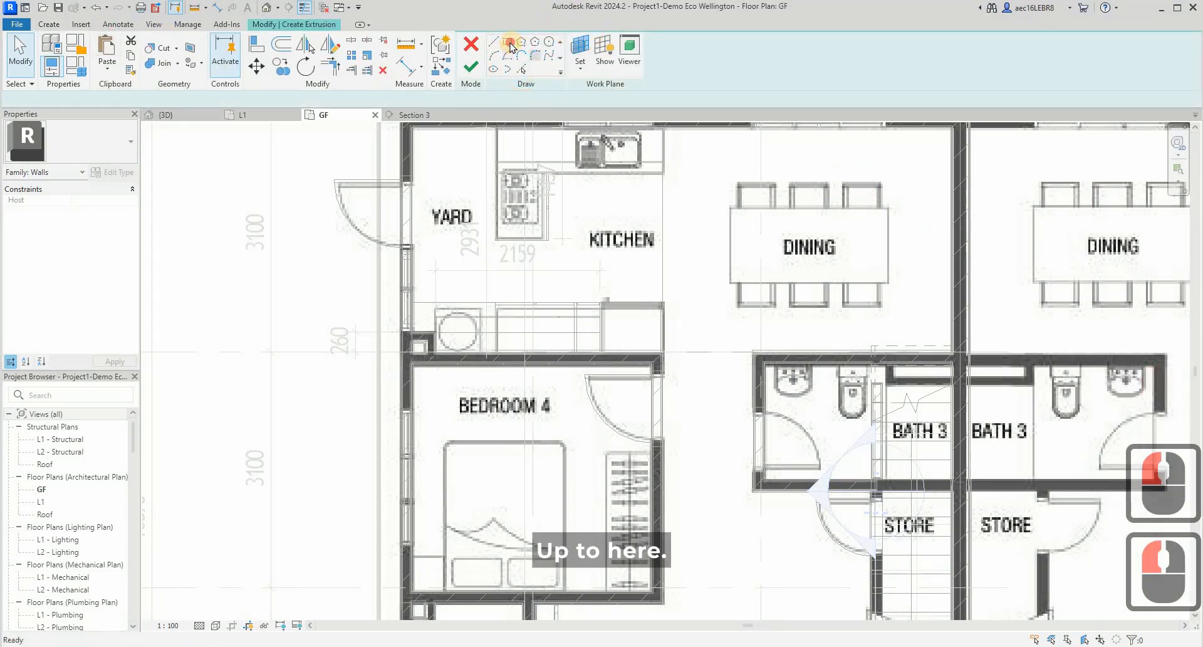
scroll(699, 339, up, 3)
scroll(658, 285, up, 5)
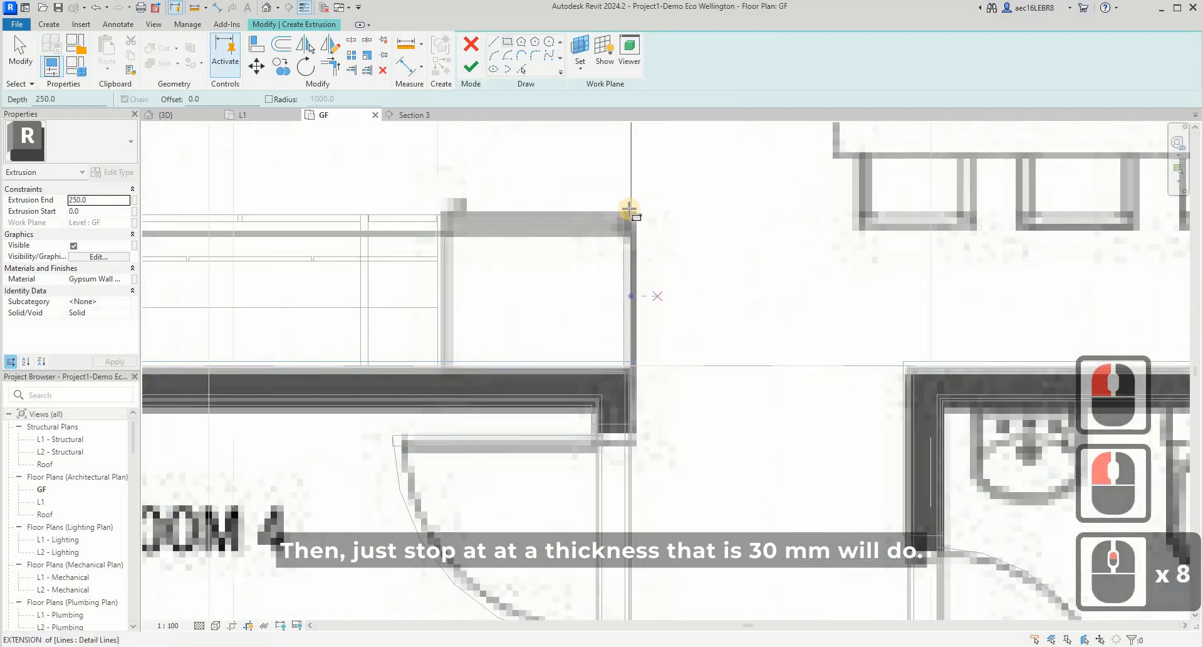
scroll(638, 219, up, 4)
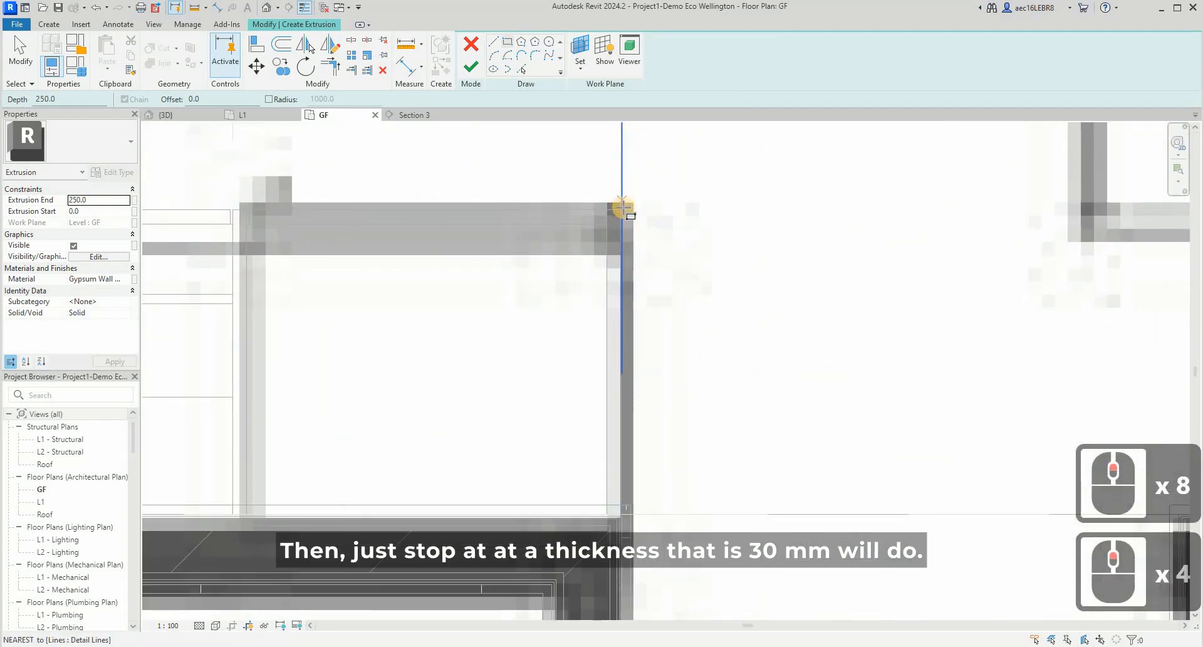
click(623, 208)
scroll(668, 344, down, 6)
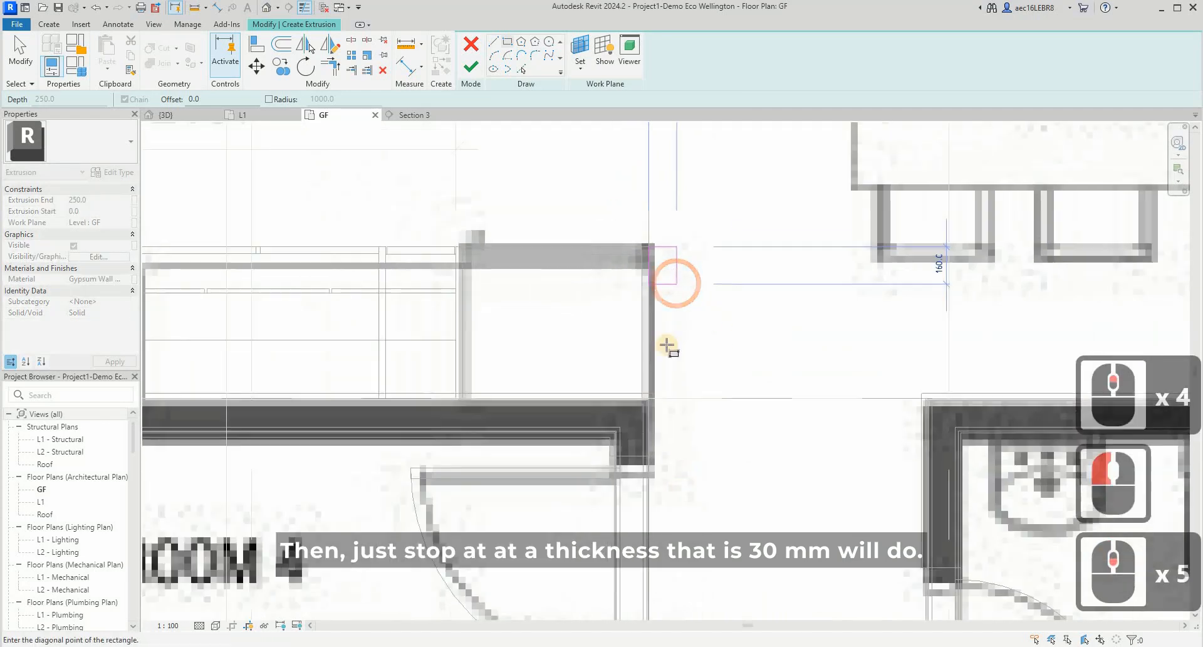
scroll(668, 407, down, 4)
scroll(670, 357, up, 8)
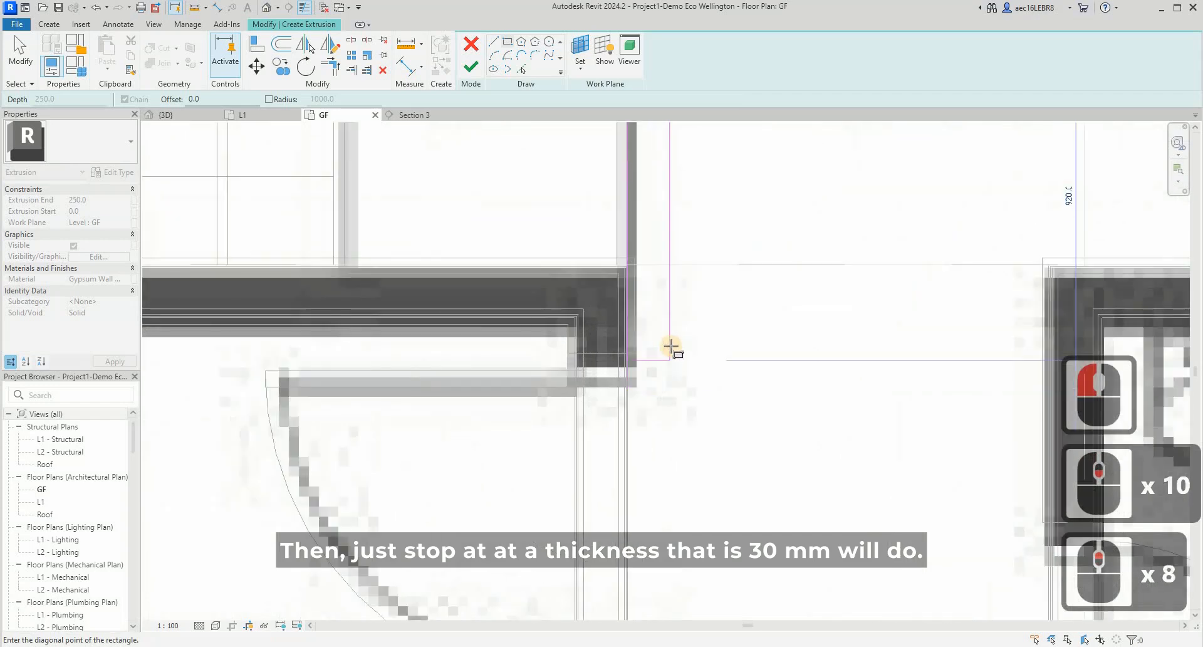
click(671, 345)
key(Escape)
key(Escape)
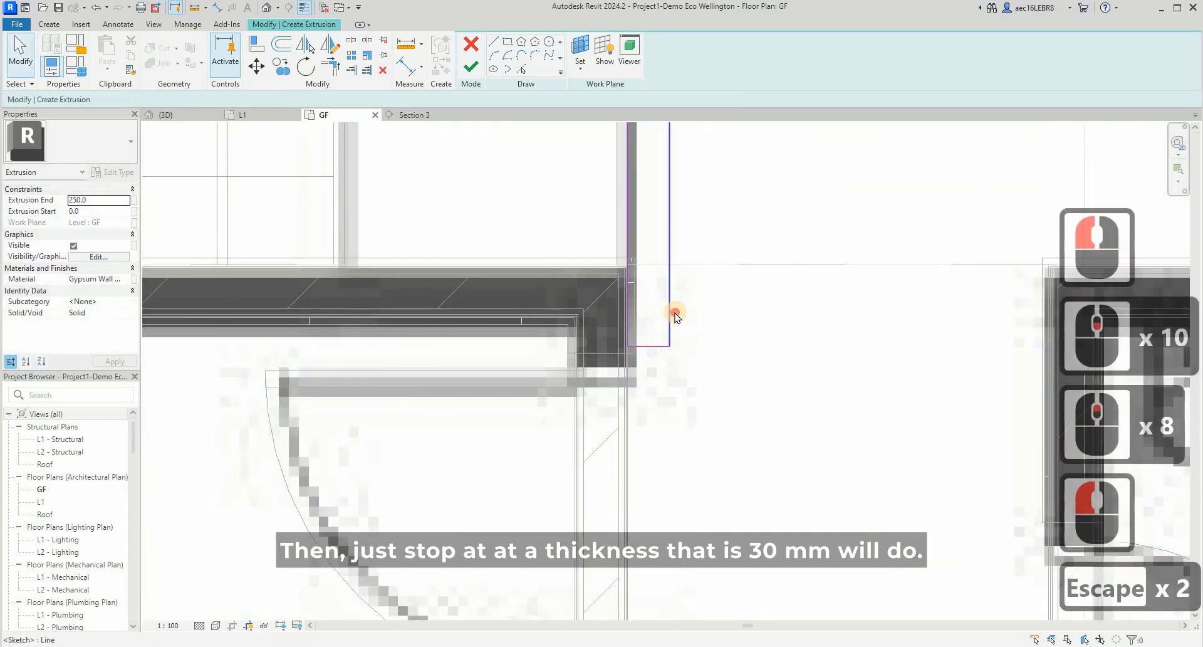
- Set the width of the panel rectangle beside the refrigerator to 30 mm
click(658, 356)
scroll(657, 351, up, 6)
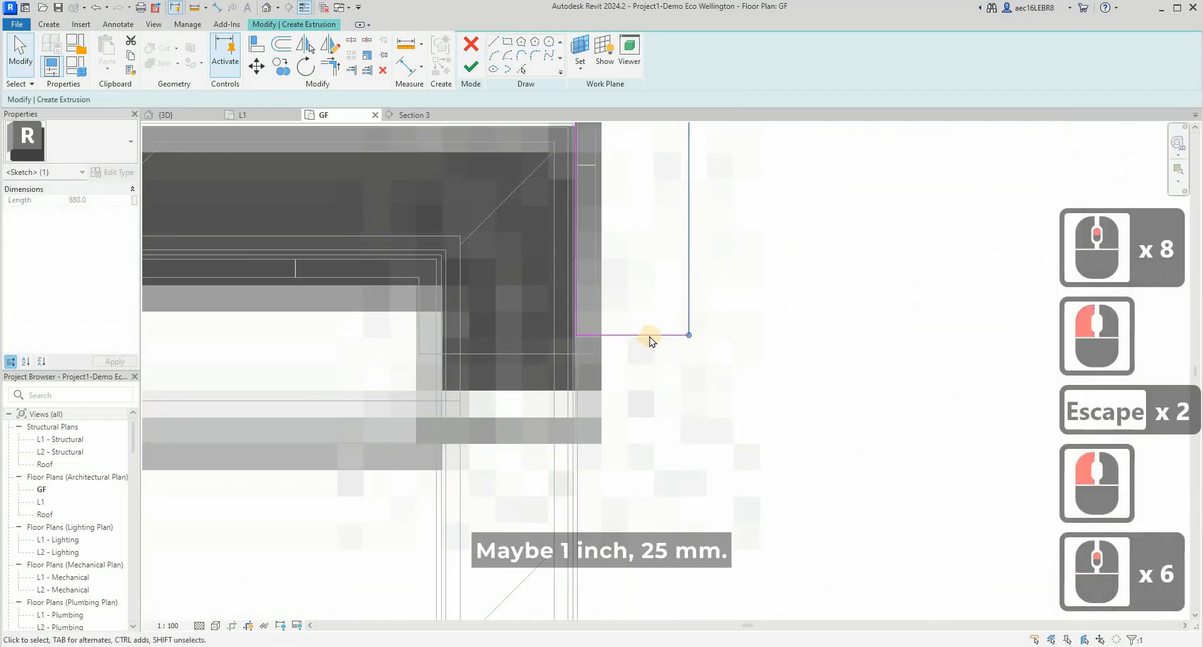
click(677, 312)
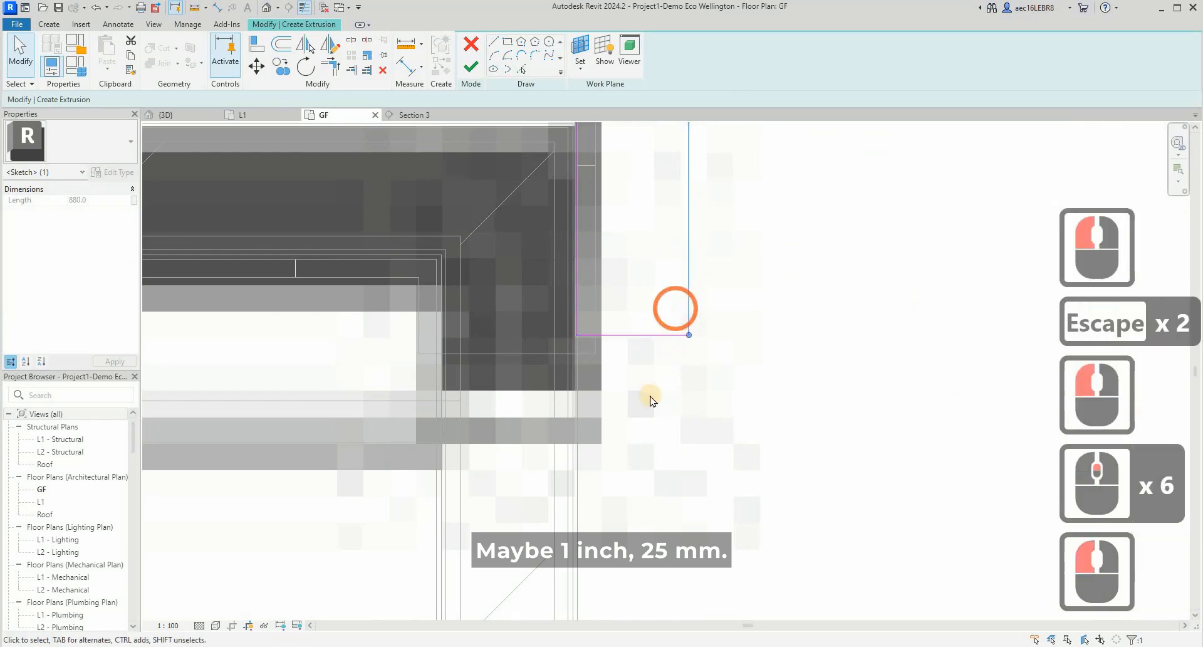
scroll(664, 301, down, 9)
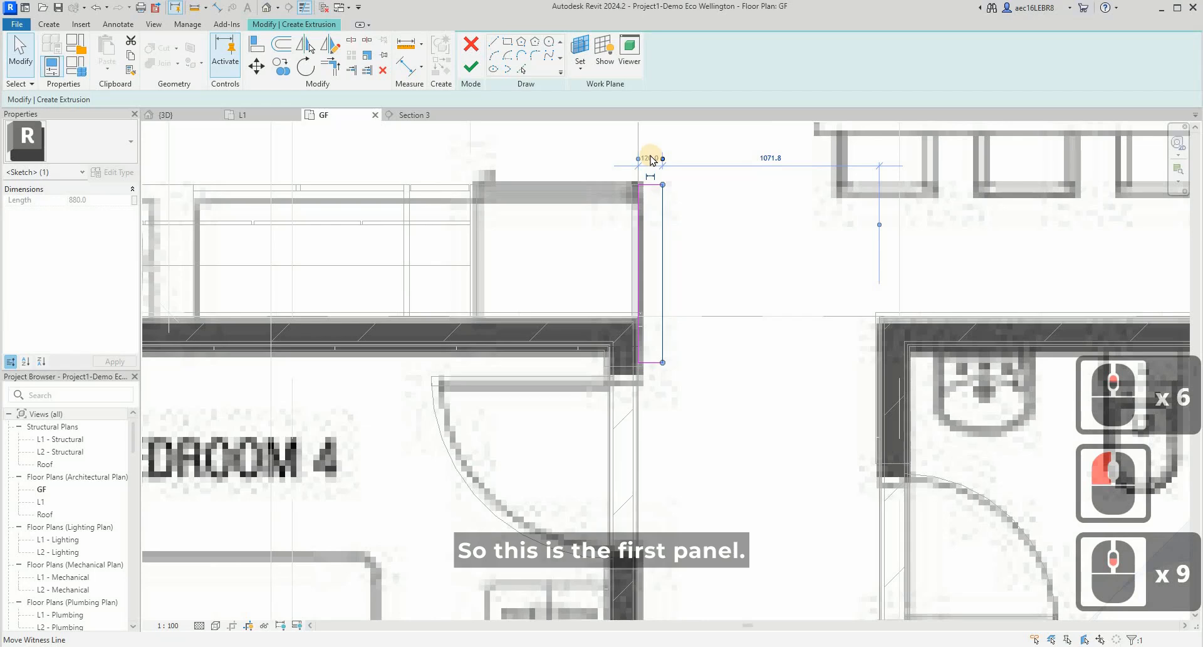
click(652, 157)
text(50)
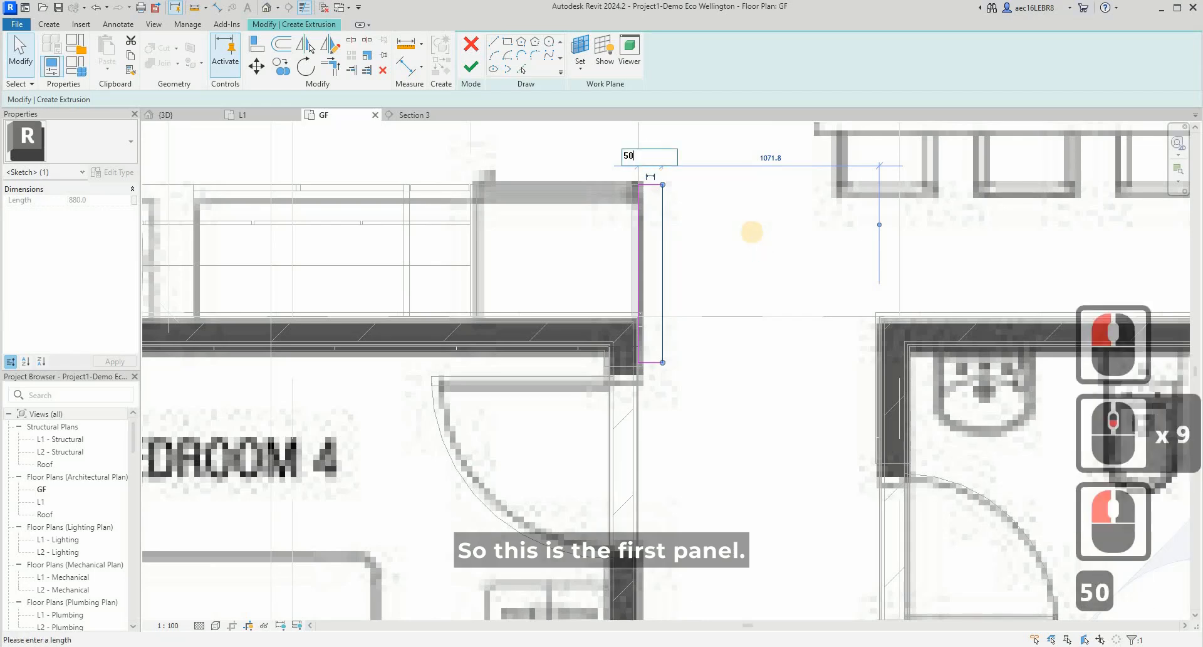
key(BackSpace)
key(BackSpace)
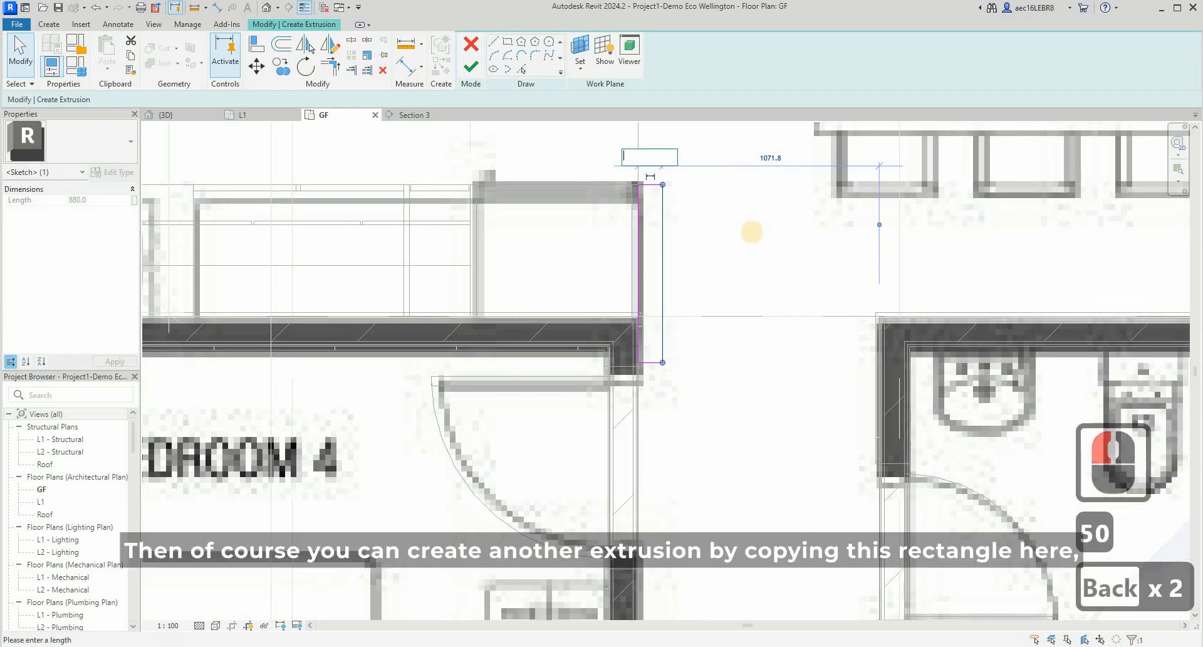
text(30)
key(Return)
key(Escape)
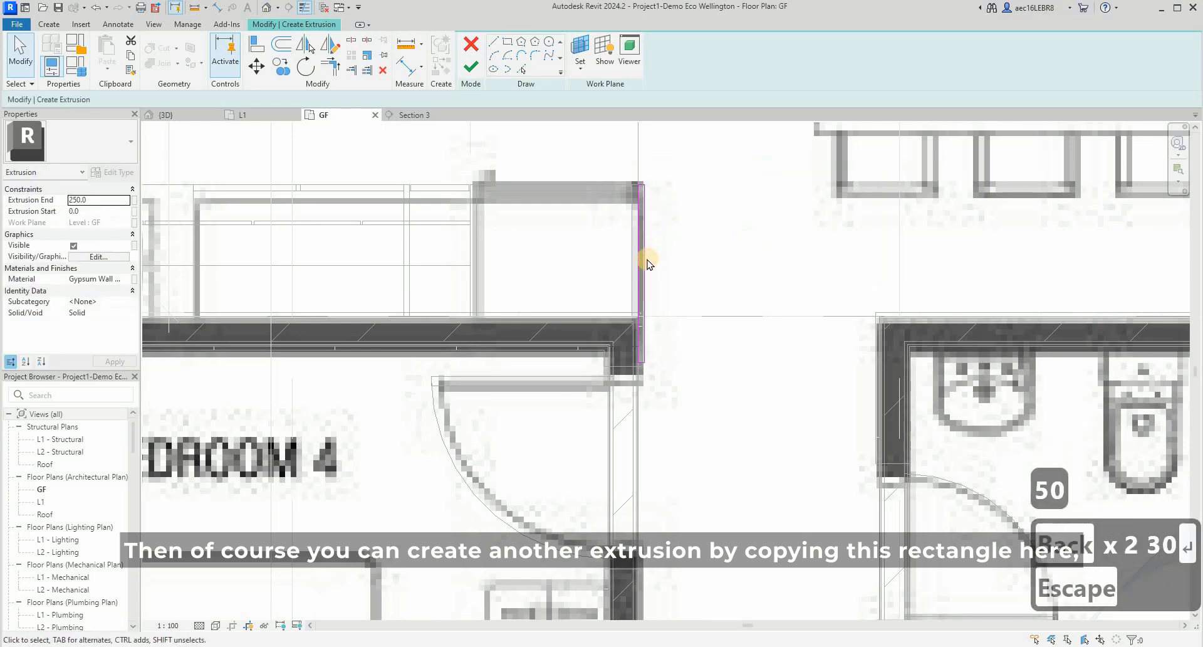
- Set the width of the panel rectangle beside the refrigerator to 25 mm
click(647, 262)
scroll(636, 132, up, 3)
scroll(625, 201, down, 3)
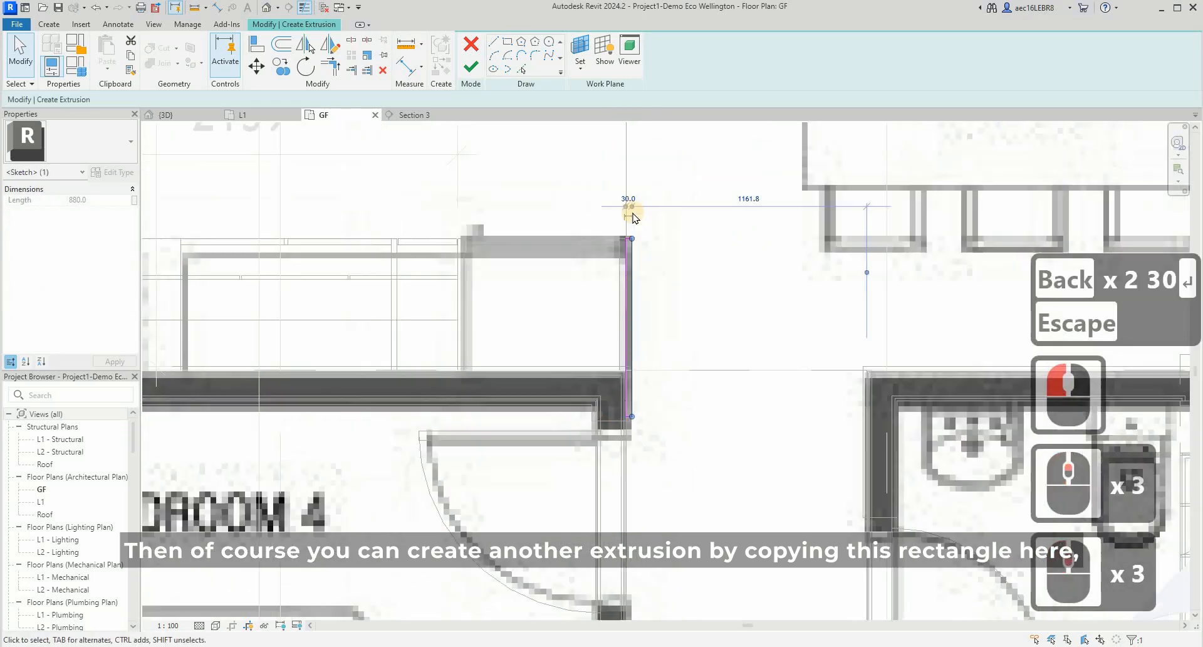
scroll(632, 207, up, 2)
click(628, 204)
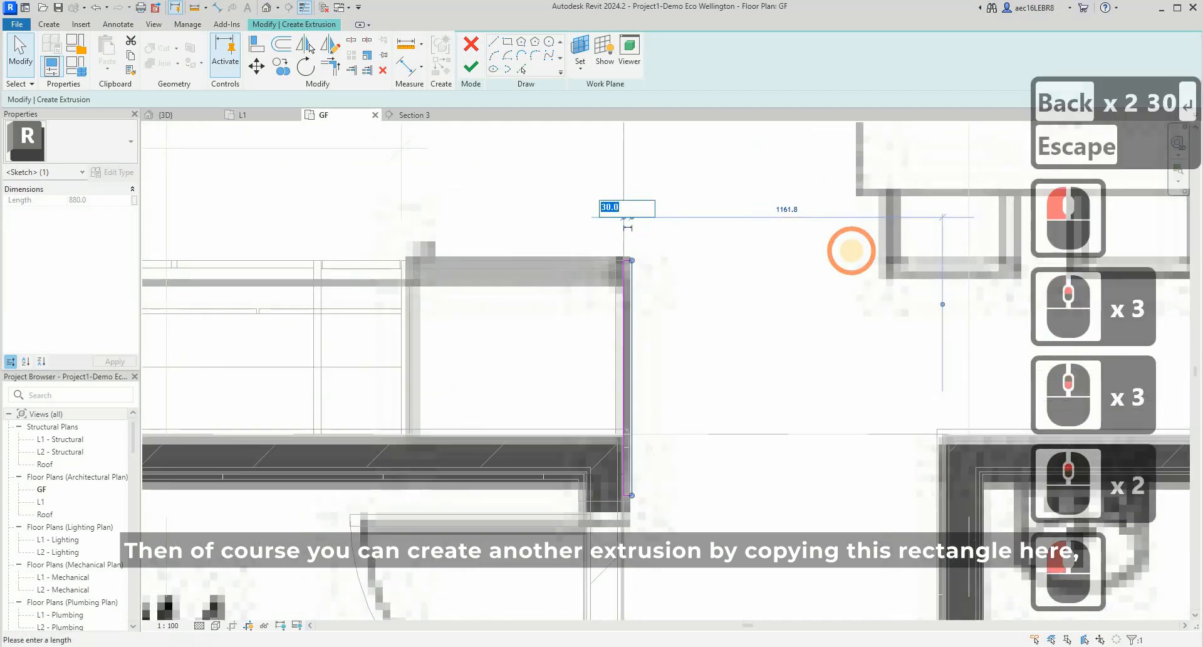
text(25)
key(Return)
key(Escape)
- Copy the whole panel rectangle straight down onto the wall face on the far side of Bedroom 4's door
scroll(594, 267, up, 3)
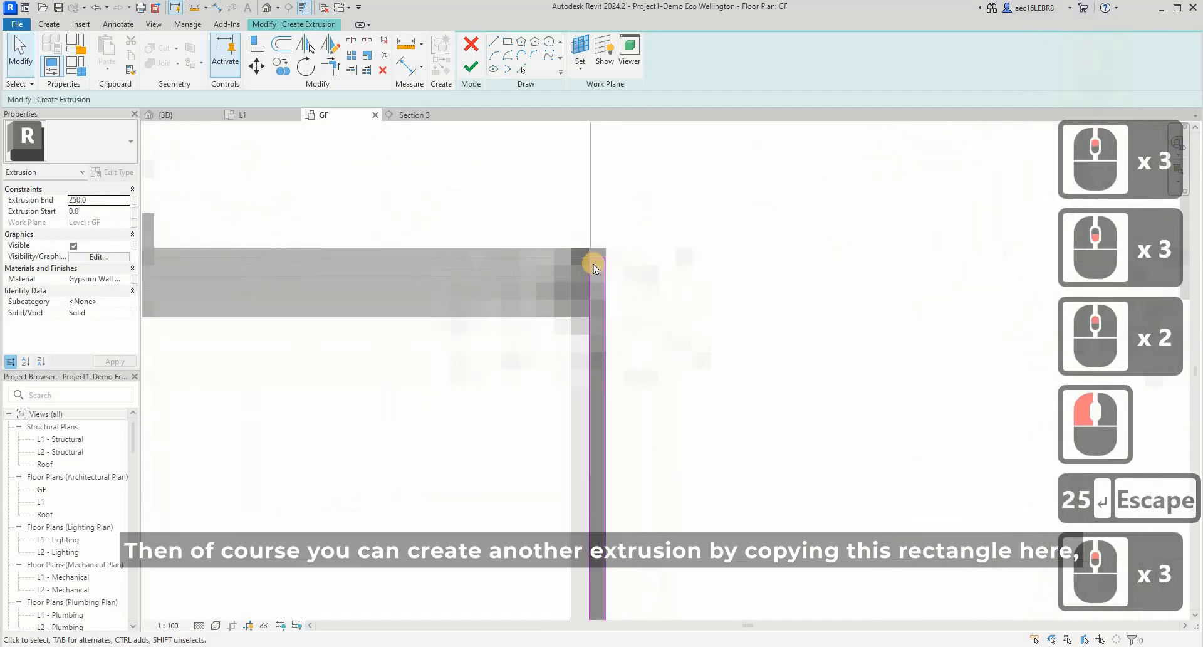
scroll(595, 260, up, 3)
scroll(620, 416, down, 8)
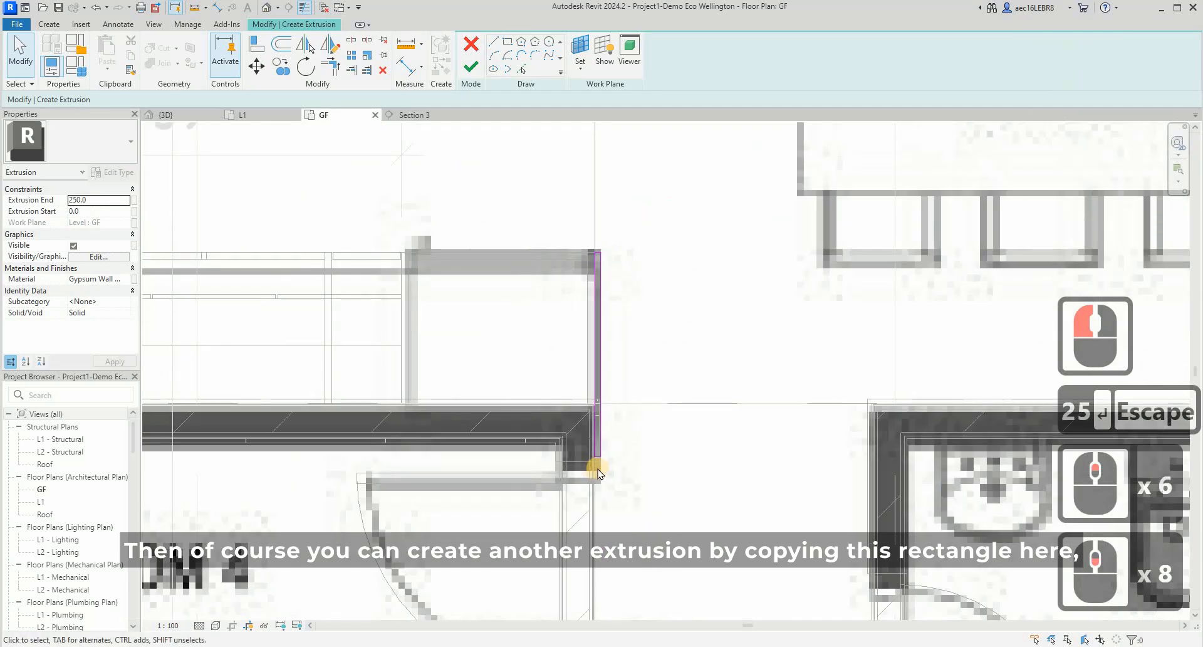
scroll(589, 461, up, 5)
scroll(547, 282, down, 6)
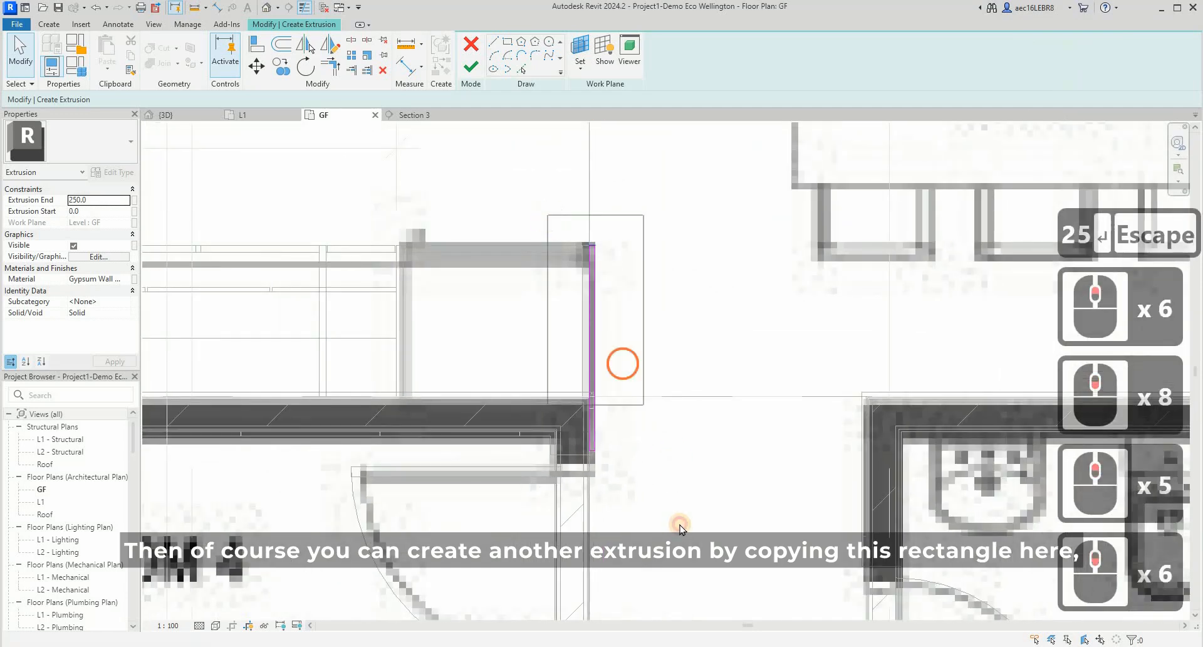
drag(682, 529, 510, 182)
scroll(510, 182, down, 2)
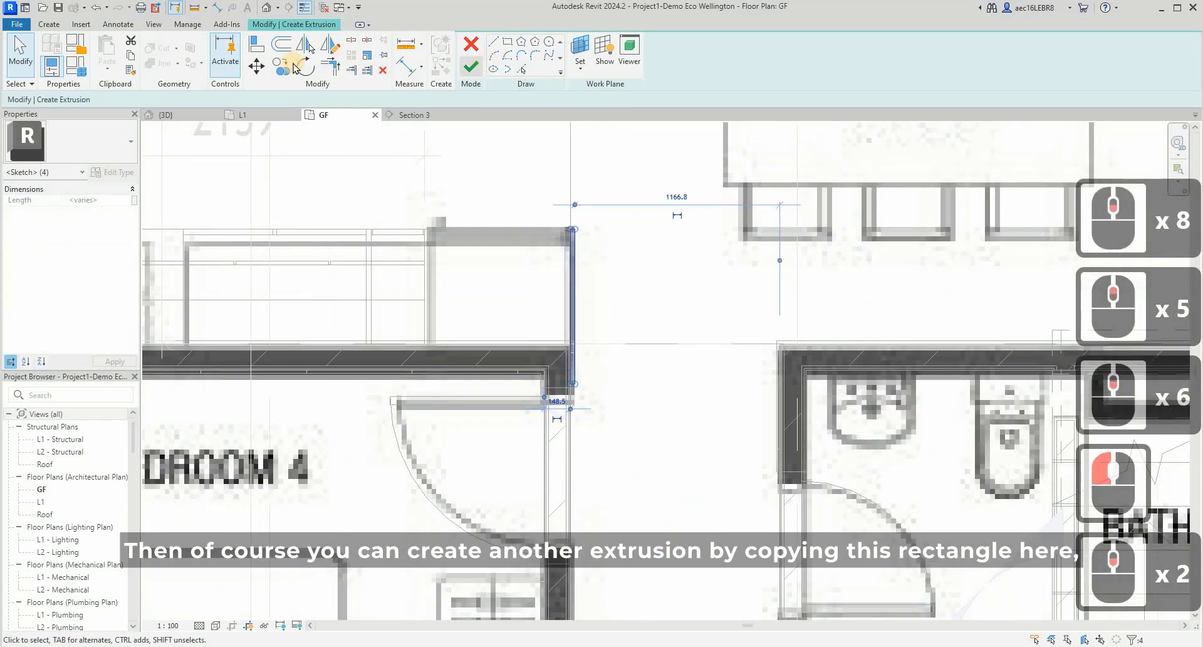
click(282, 66)
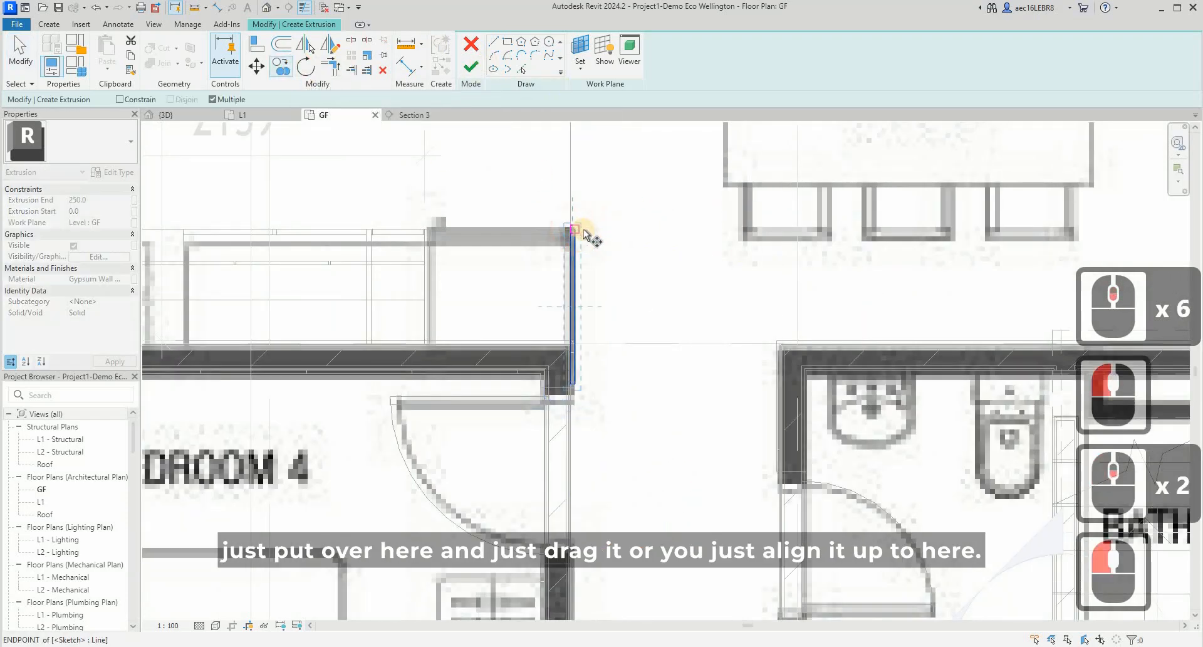
click(577, 210)
scroll(578, 210, down, 3)
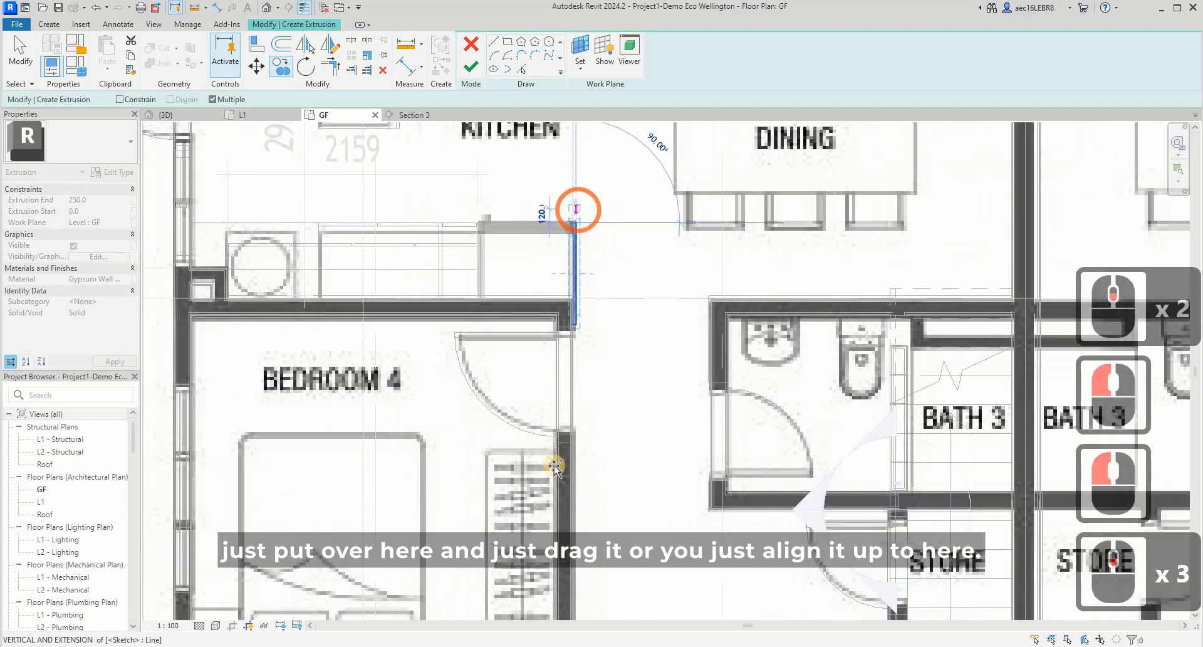
scroll(575, 448, up, 8)
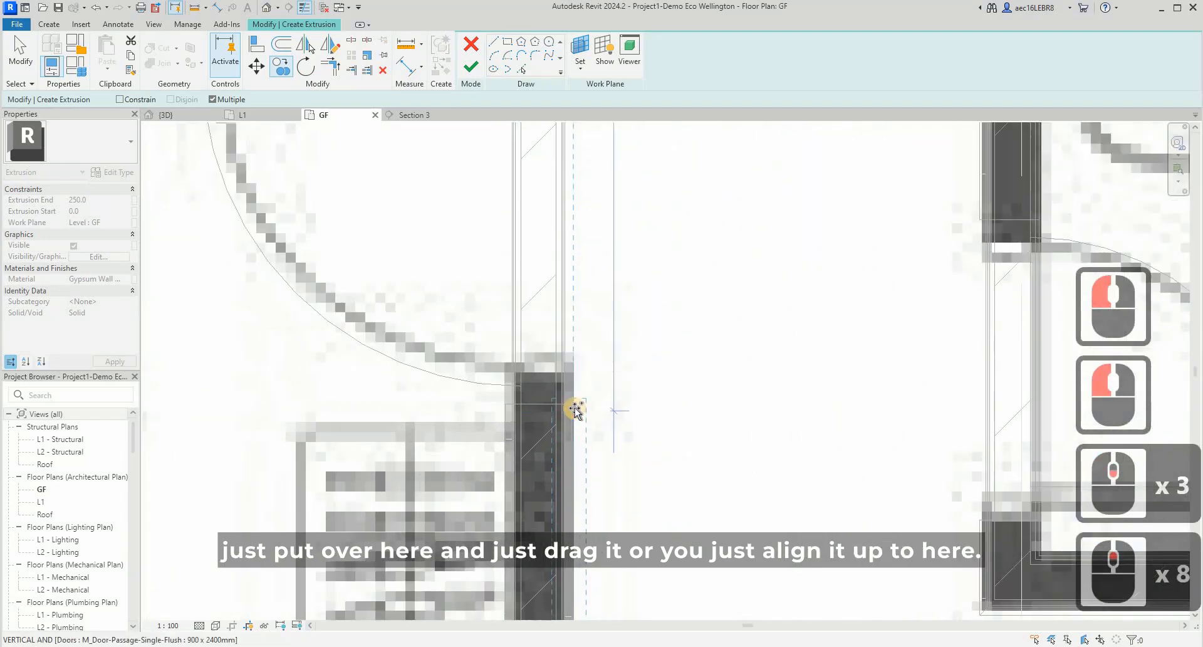
click(575, 407)
key(Escape)
key(Escape)
- Move the upper short edge of the copied rectangle up to the edge of Bedroom 4's door
scroll(571, 407, up, 2)
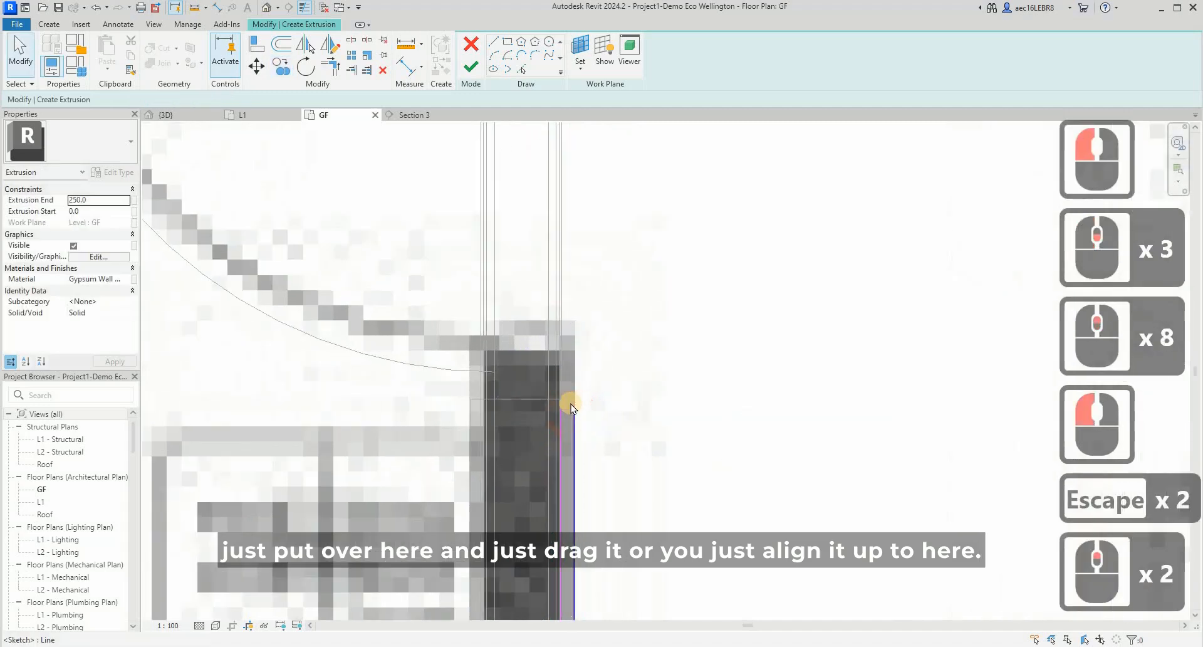
scroll(570, 404, up, 3)
click(567, 395)
scroll(567, 379, up, 3)
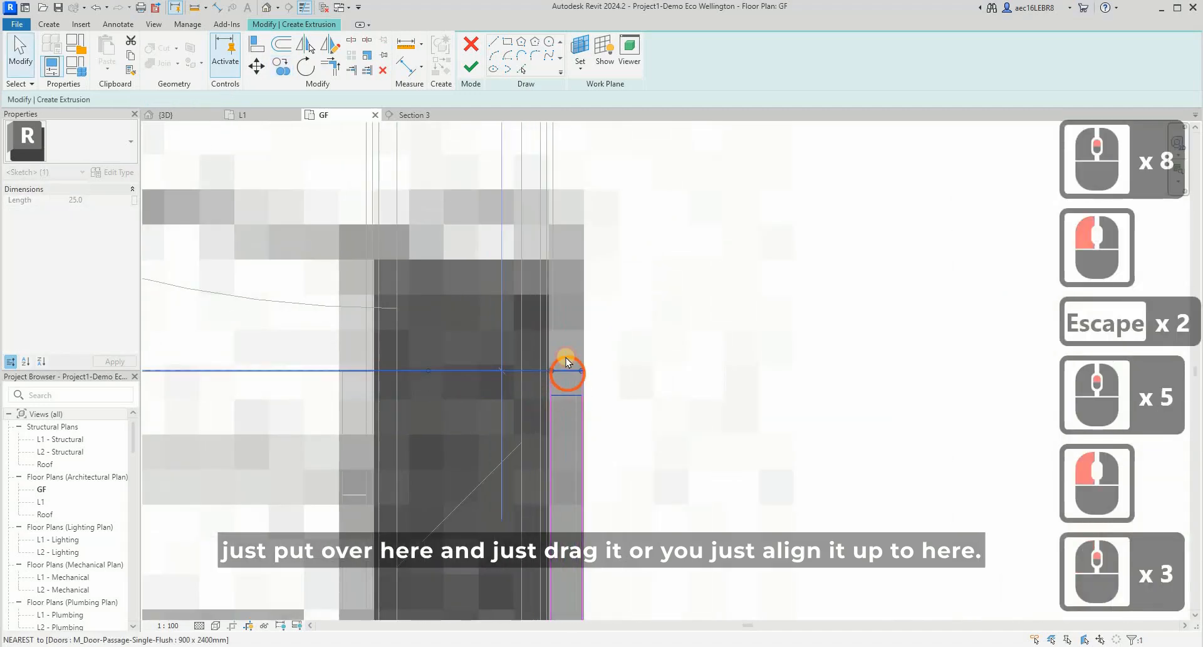
click(566, 363)
scroll(565, 362, down, 16)
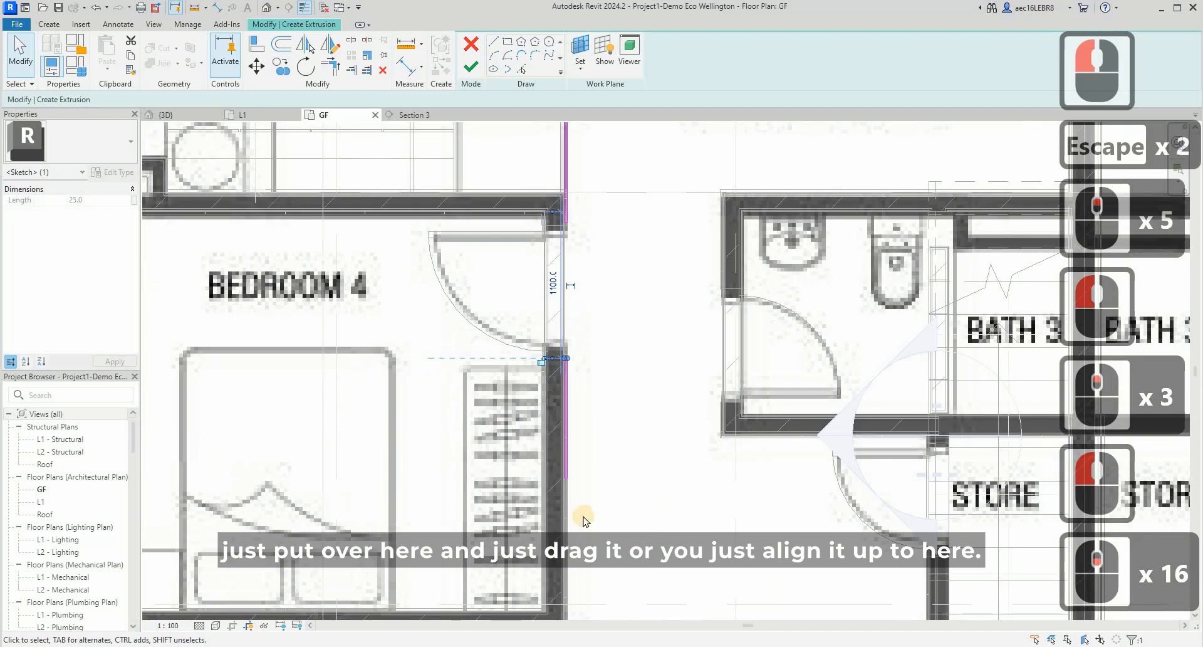
drag(540, 459, 631, 532)
scroll(576, 537, up, 4)
scroll(572, 342, down, 8)
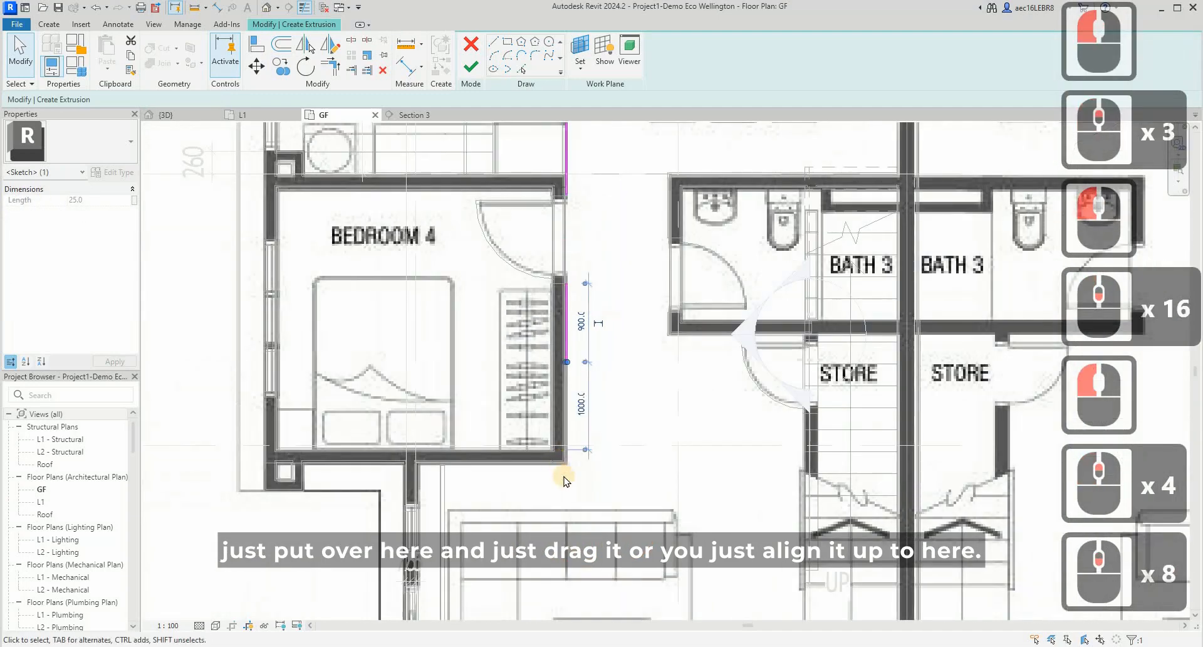
scroll(565, 480, up, 8)
key(Escape)
- Align the copied rectangle's lower short edge with the skirting face at Bedroom 4's outer wall corner
click(594, 452)
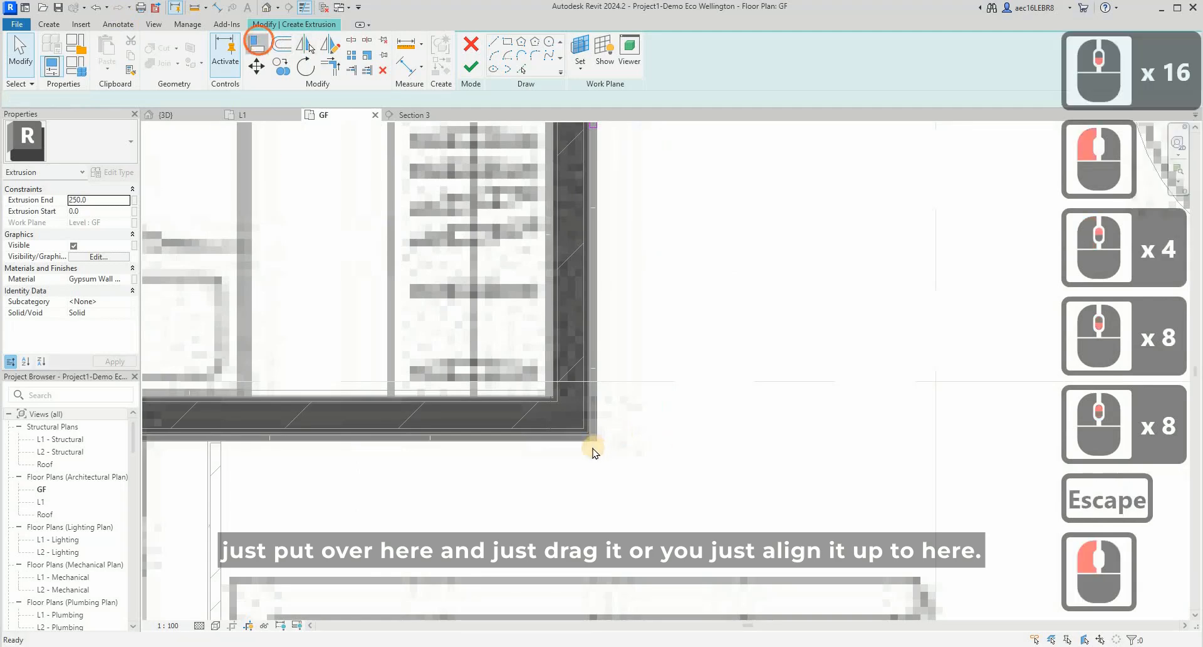
key(a)
key(l)
scroll(596, 432, up, 6)
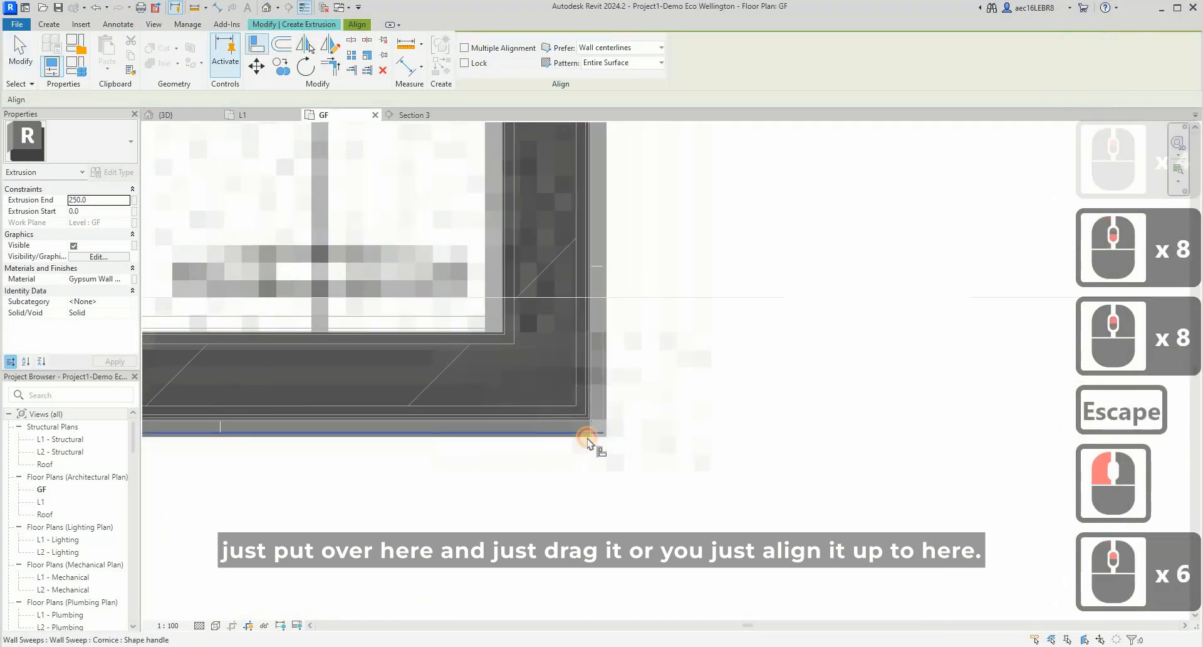
click(589, 426)
scroll(585, 505, down, 9)
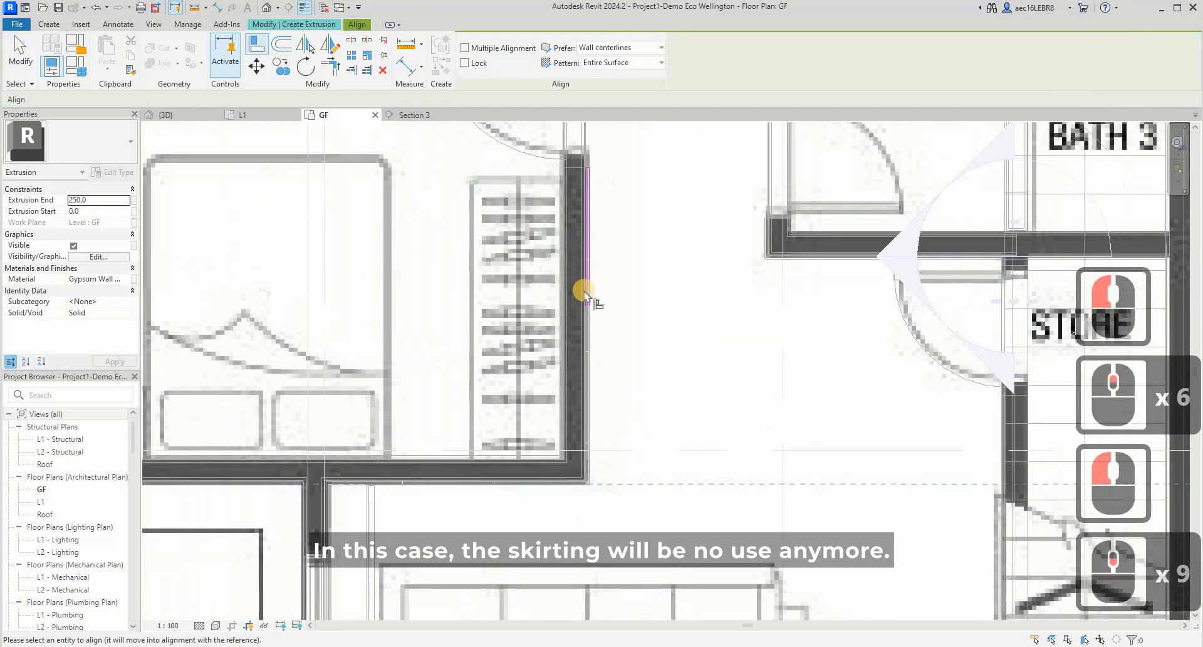
scroll(588, 335, up, 6)
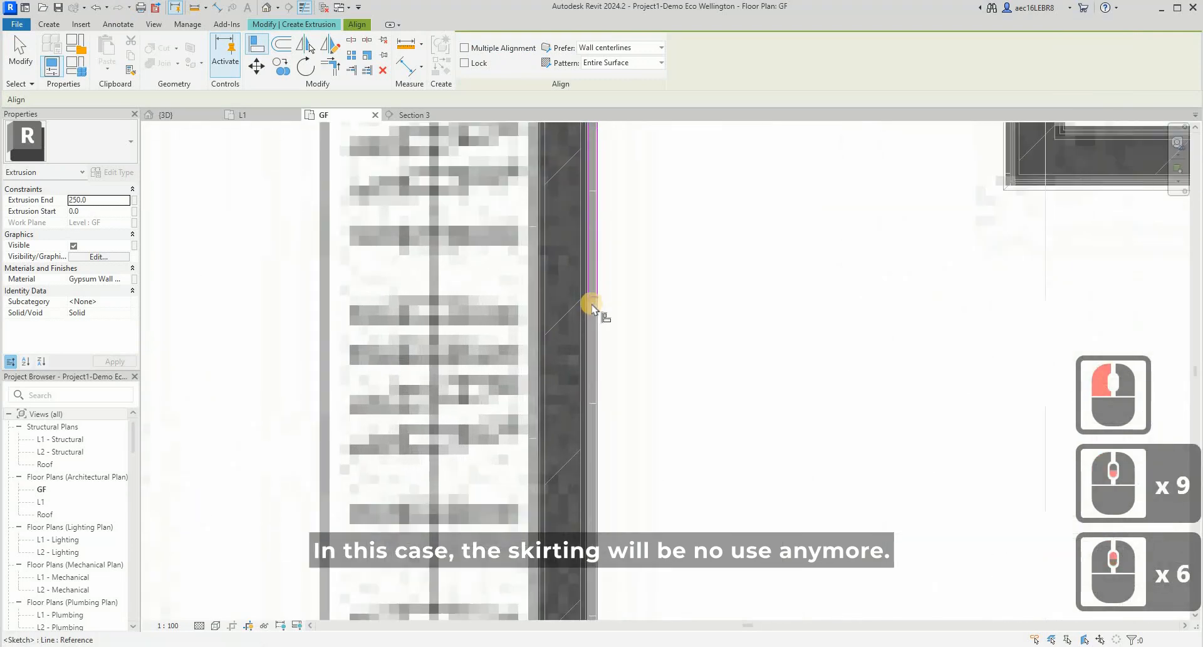
scroll(594, 302, up, 2)
click(587, 342)
scroll(585, 351, down, 9)
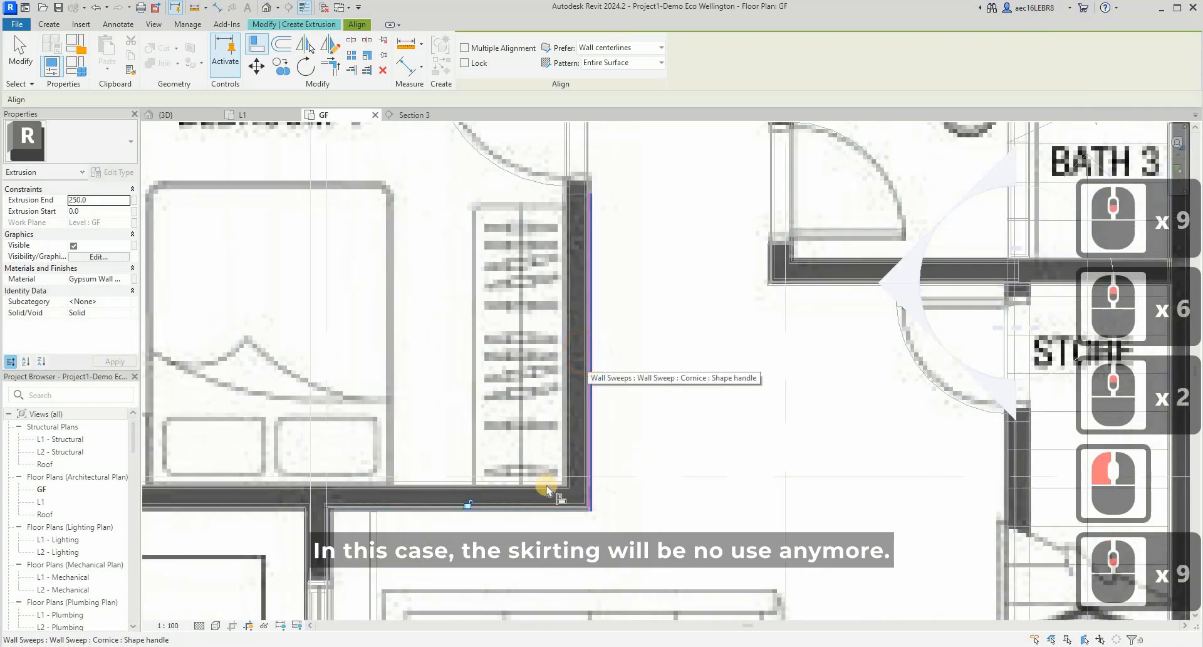
key(Escape)
scroll(592, 511, up, 3)
key(Escape)
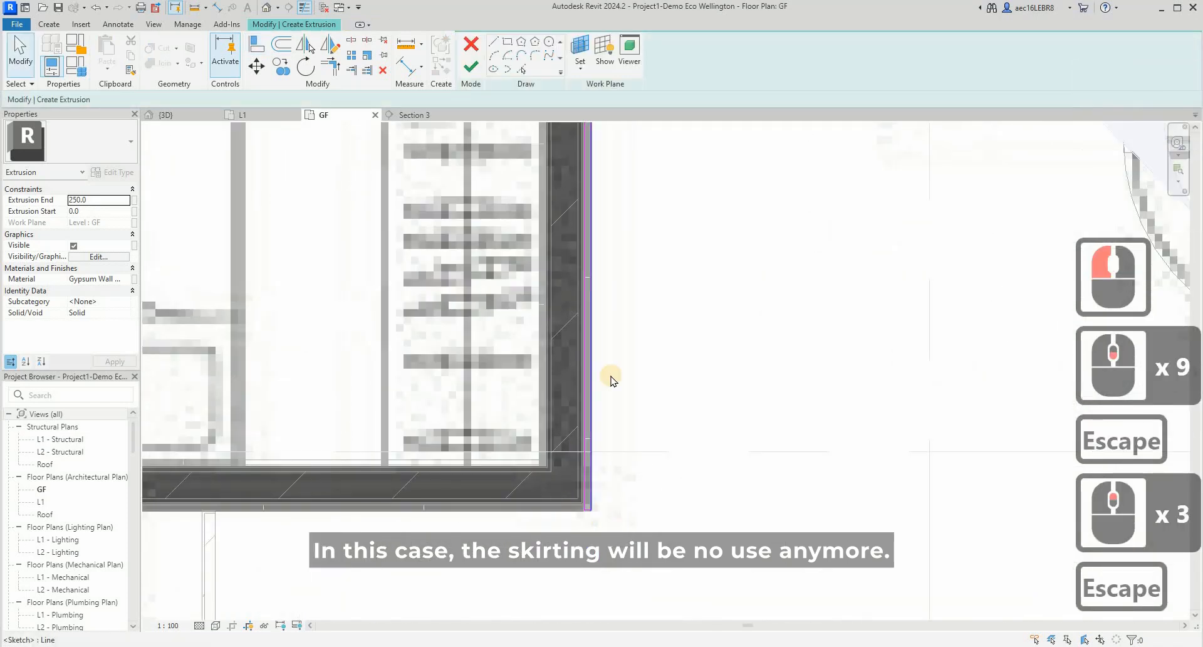
- Move the lower short edge of the Bedroom 4 panel rectangle 350 mm straight down past the outer wall corner
scroll(607, 383, down, 2)
scroll(601, 448, down, 3)
scroll(585, 431, up, 4)
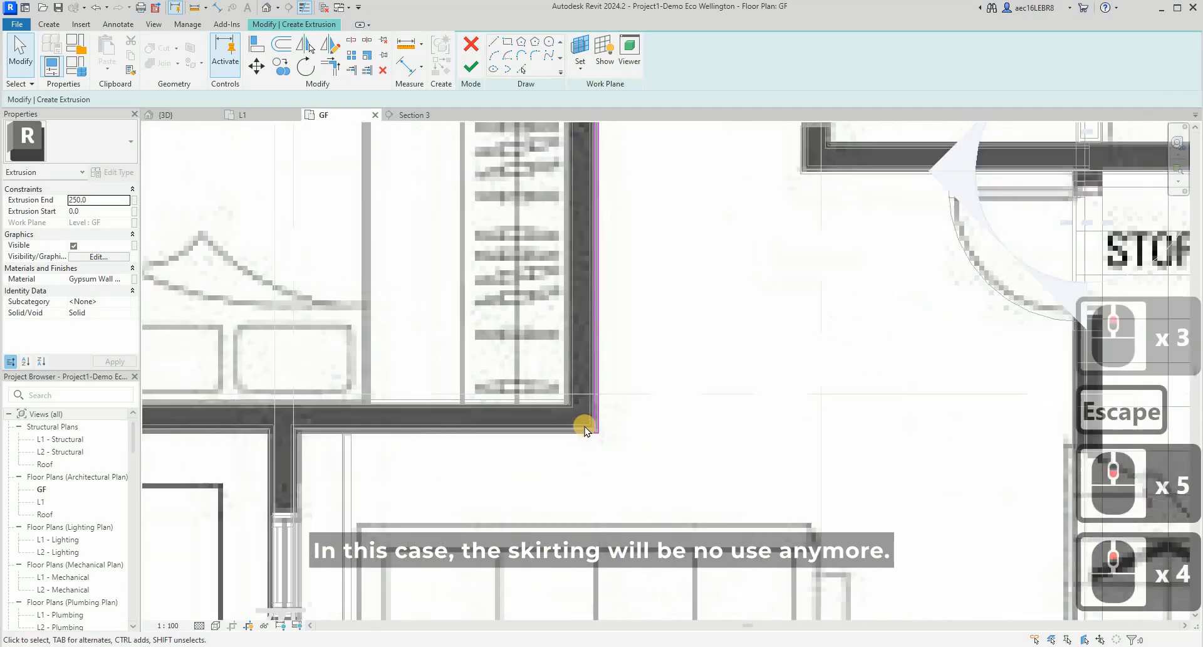
scroll(585, 429, up, 4)
drag(560, 388, 629, 451)
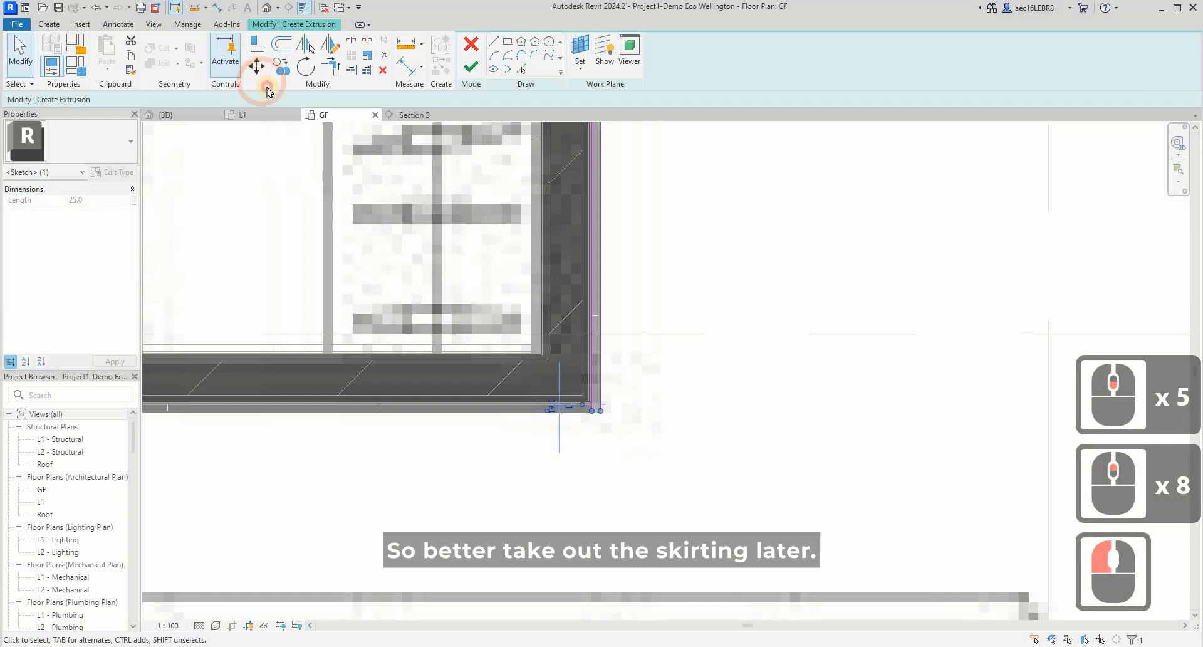
click(596, 403)
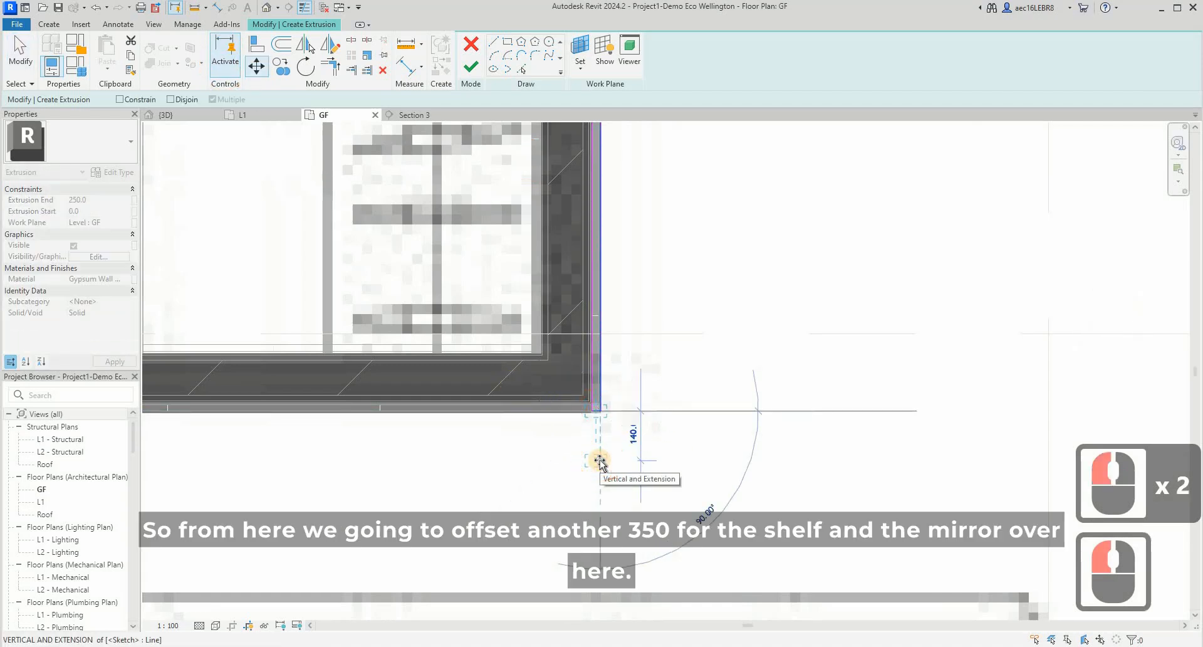
text(350)
key(Return)
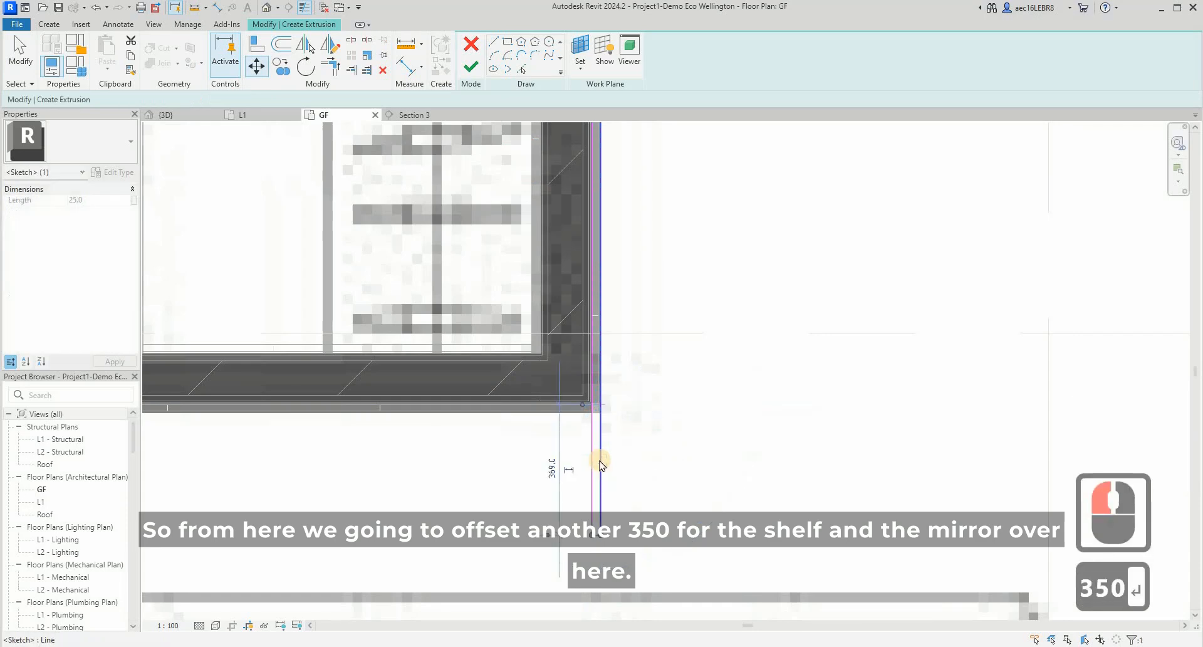
key(Escape)
- Finish the extrusion sketch containing both 25 mm panel rectangles beside Bedroom 4's door
scroll(355, 373, up, 2)
scroll(345, 436, down, 3)
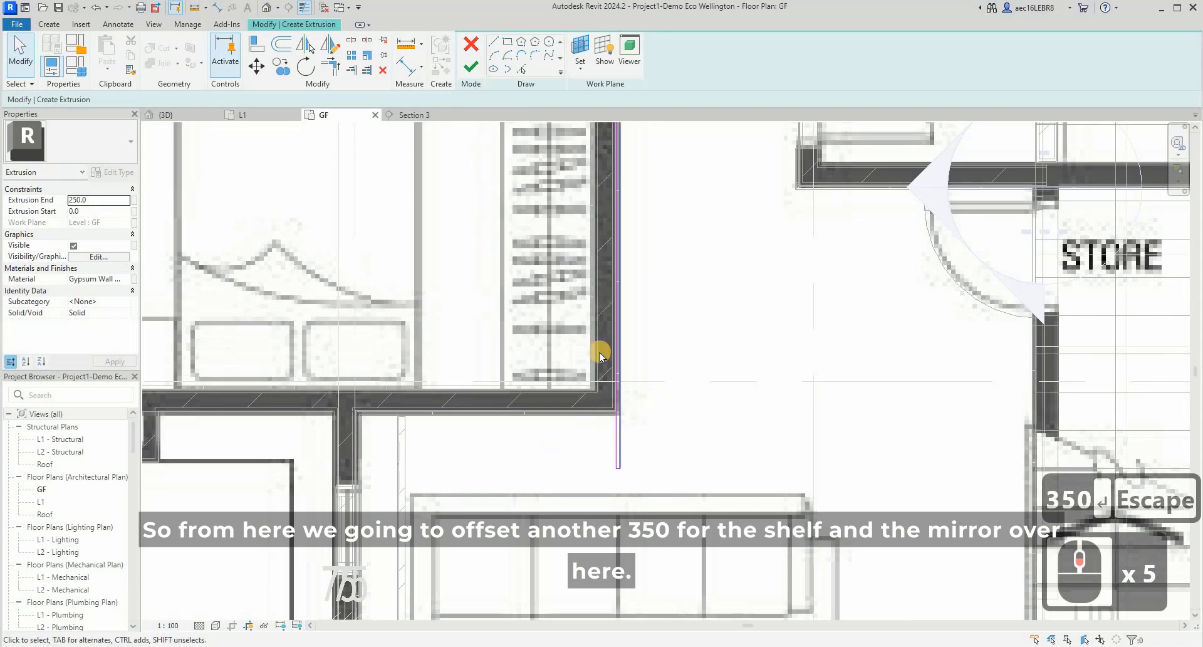
scroll(600, 352, down, 2)
scroll(587, 338, down, 1)
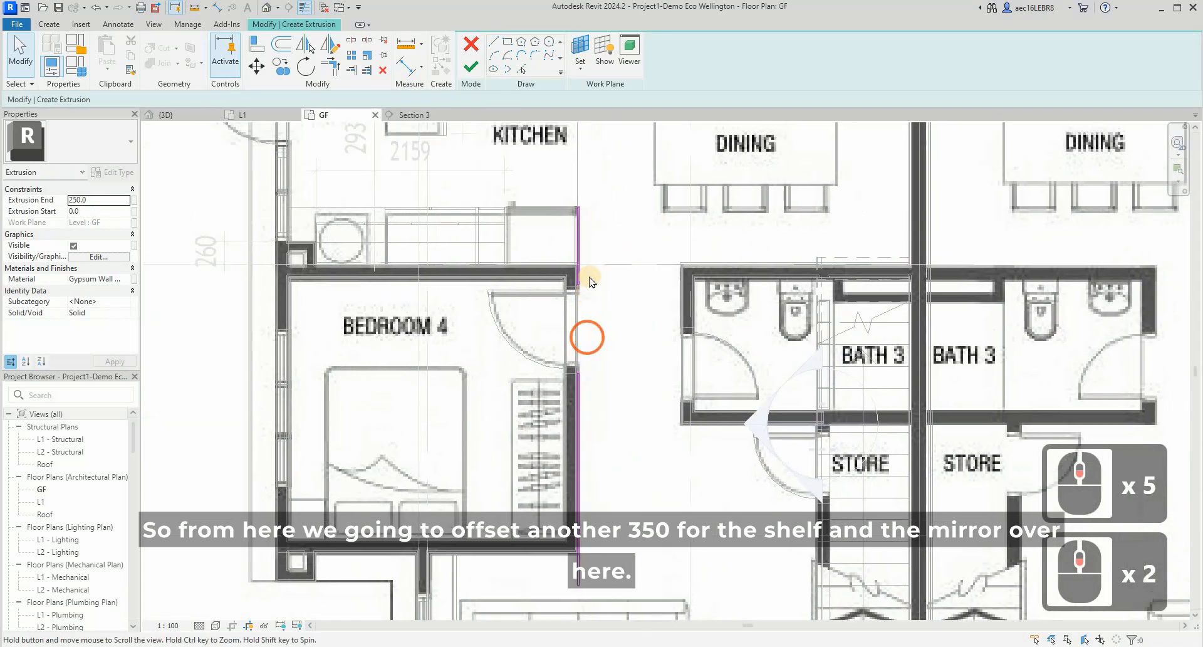
scroll(588, 274, up, 5)
click(475, 65)
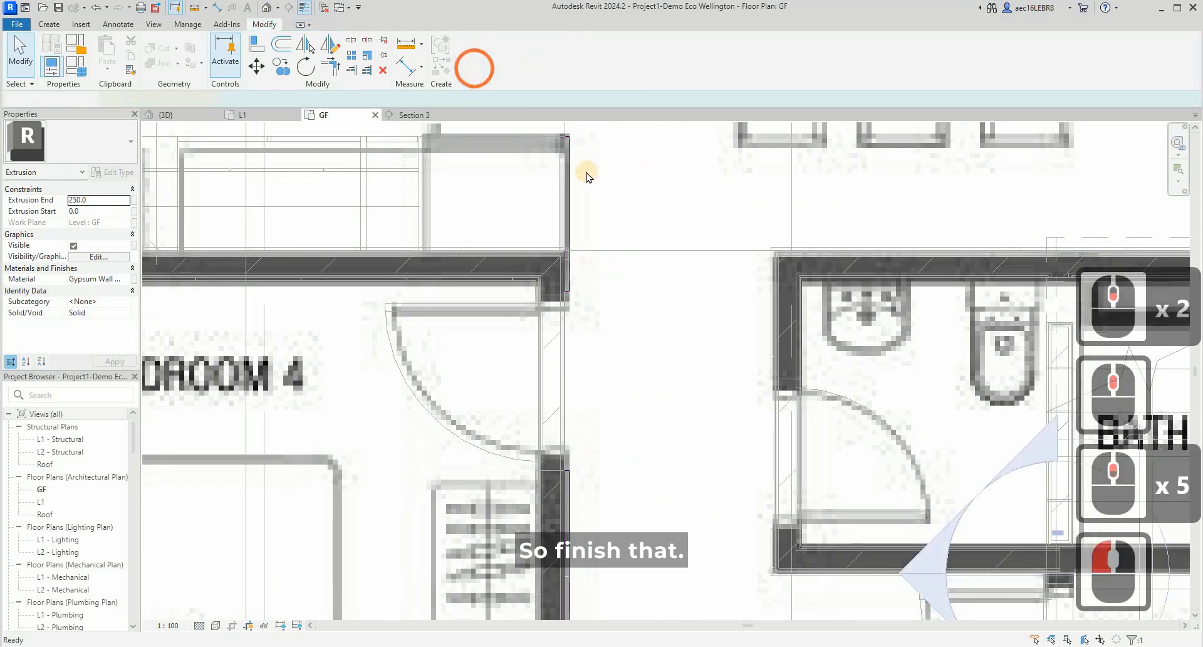
- Associate the extrusion's material with a new family type parameter named Wall Type Material and finish the in-place model
click(569, 170)
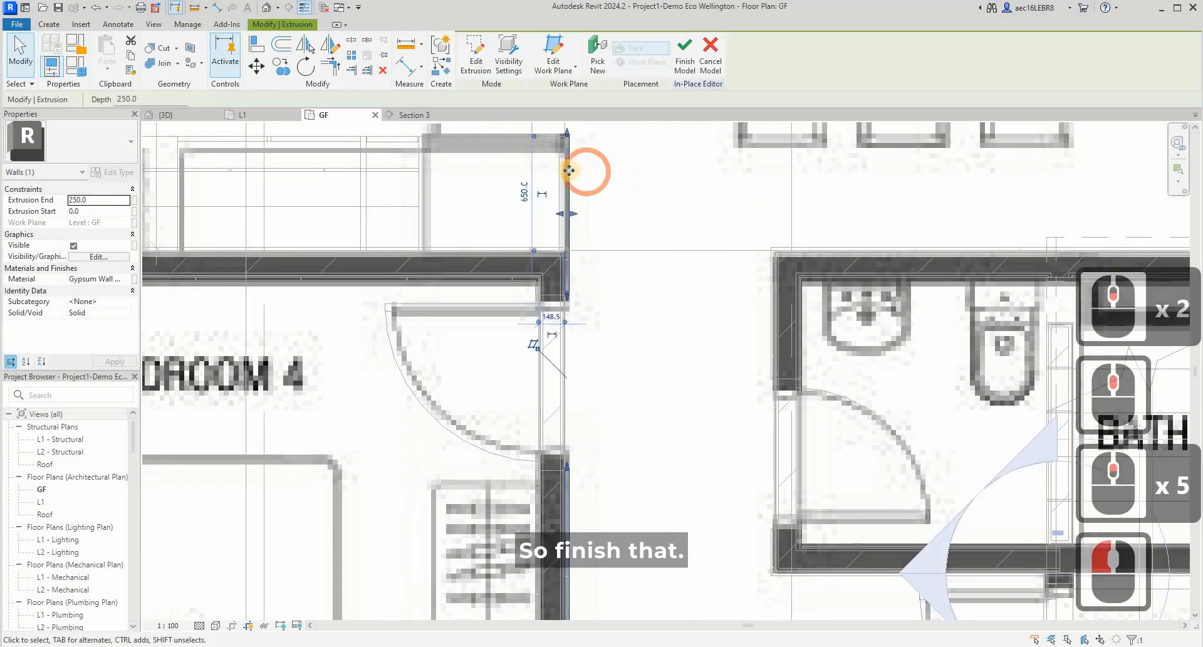
click(134, 280)
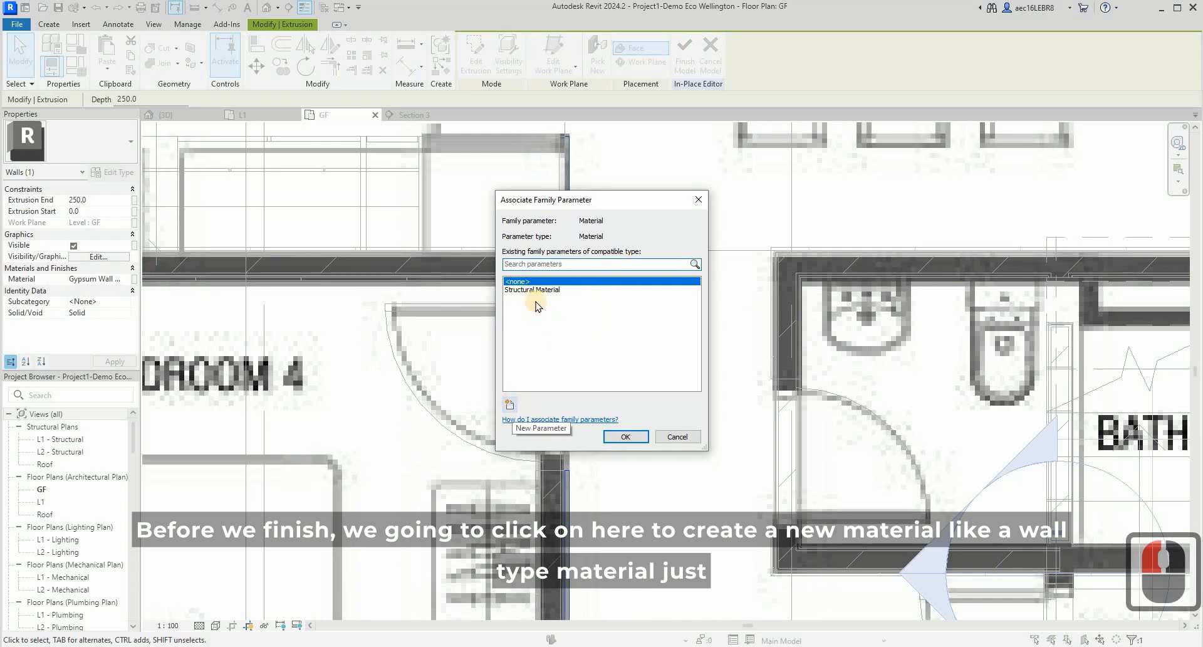
click(509, 402)
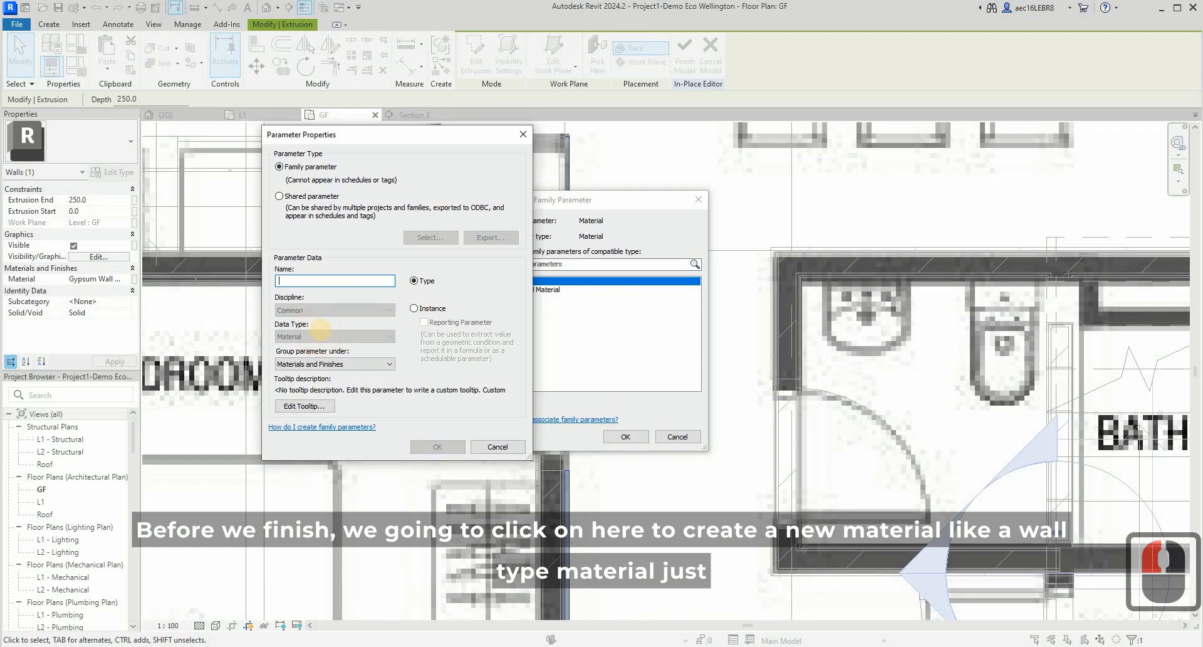
text(Wall)
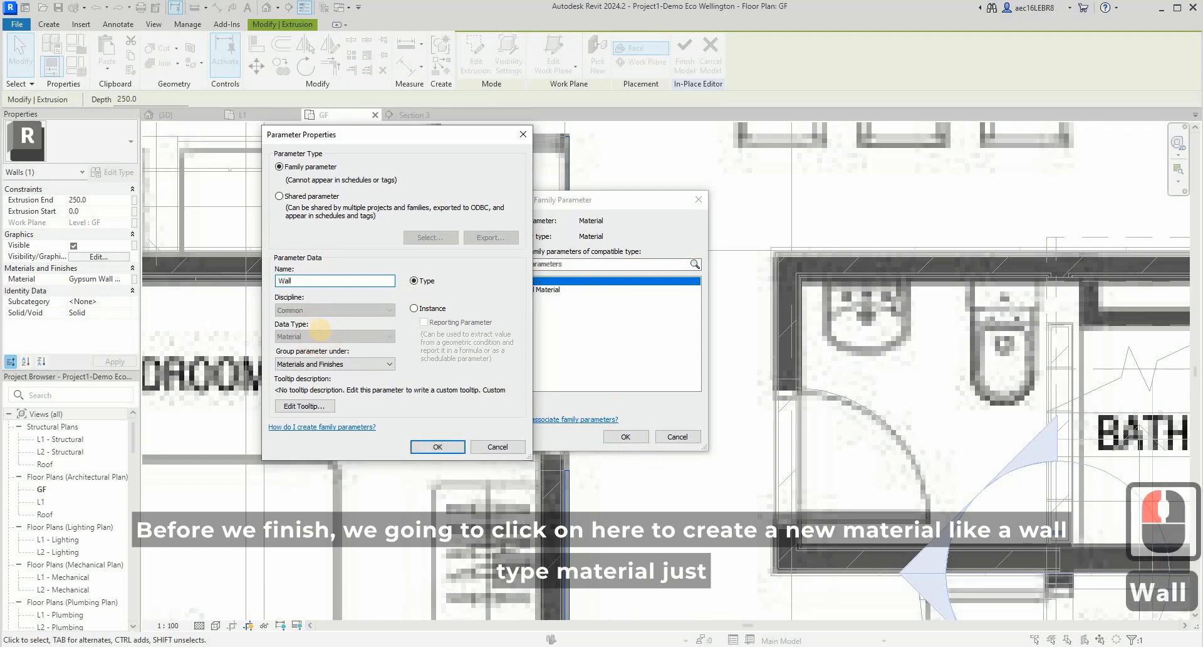
text( Type Material)
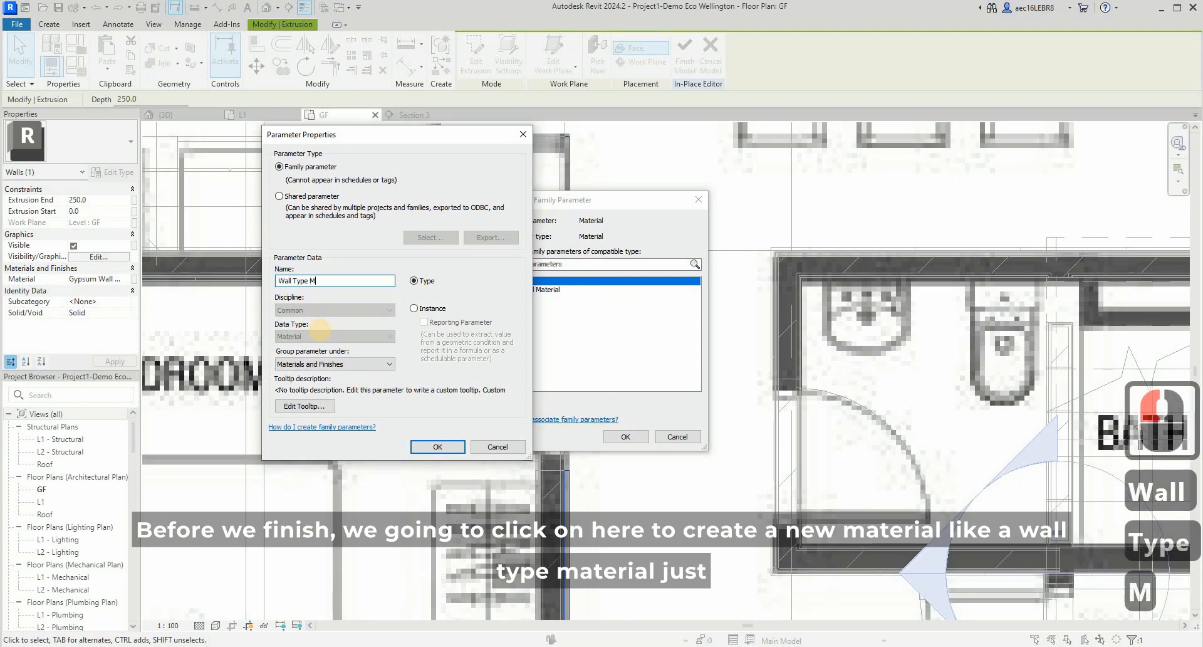
click(440, 447)
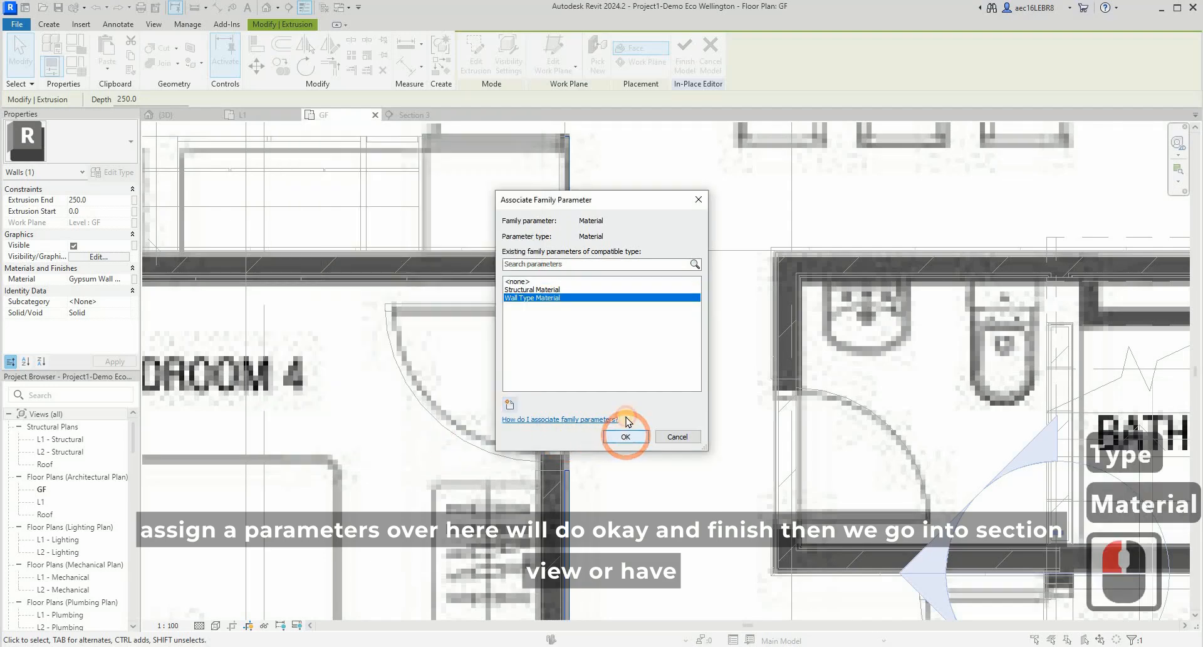
click(626, 434)
click(685, 51)
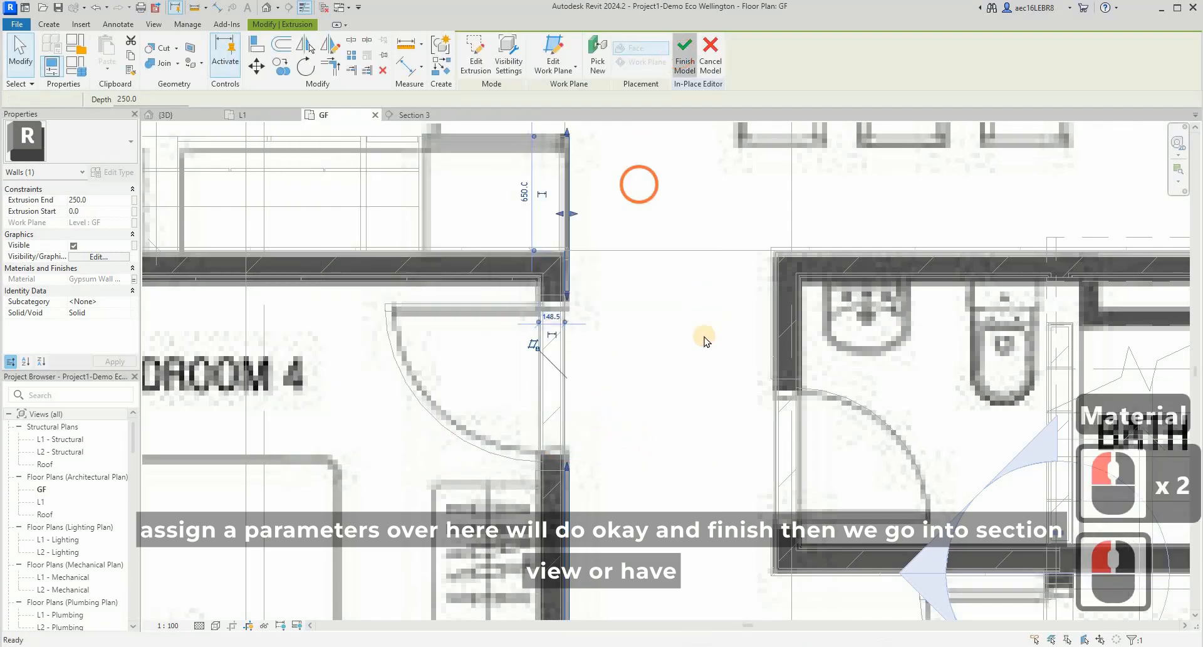
- Place the section line just outside the wall panels along Bedroom 4 and open its section view
scroll(545, 351, down, 9)
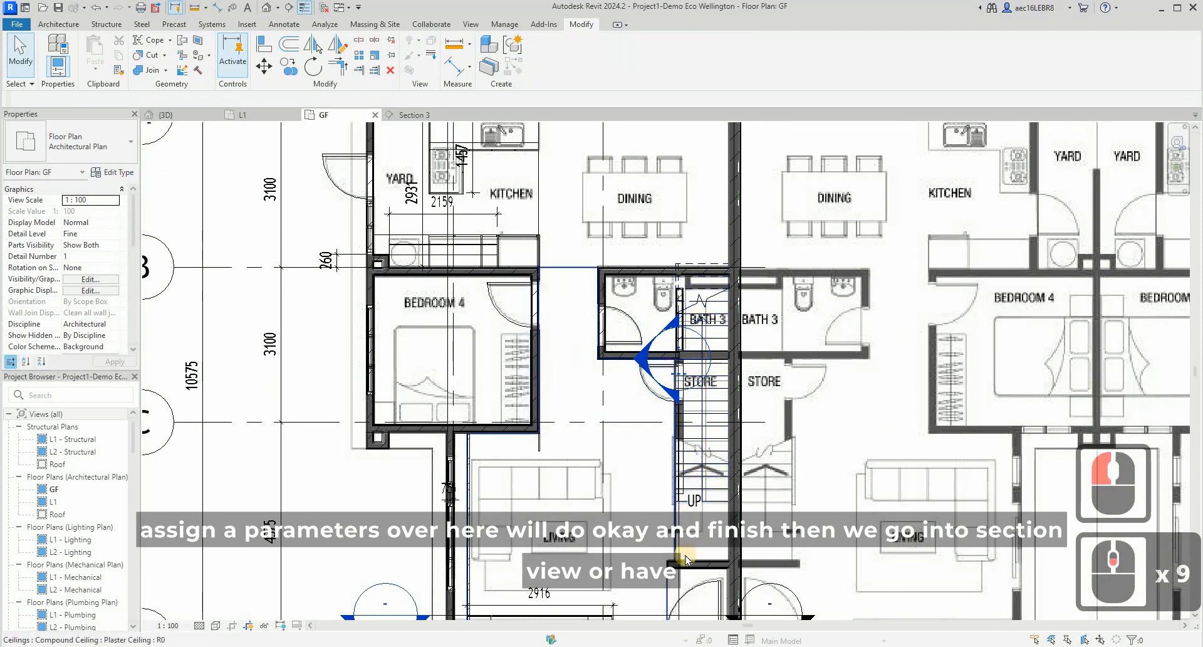
click(577, 351)
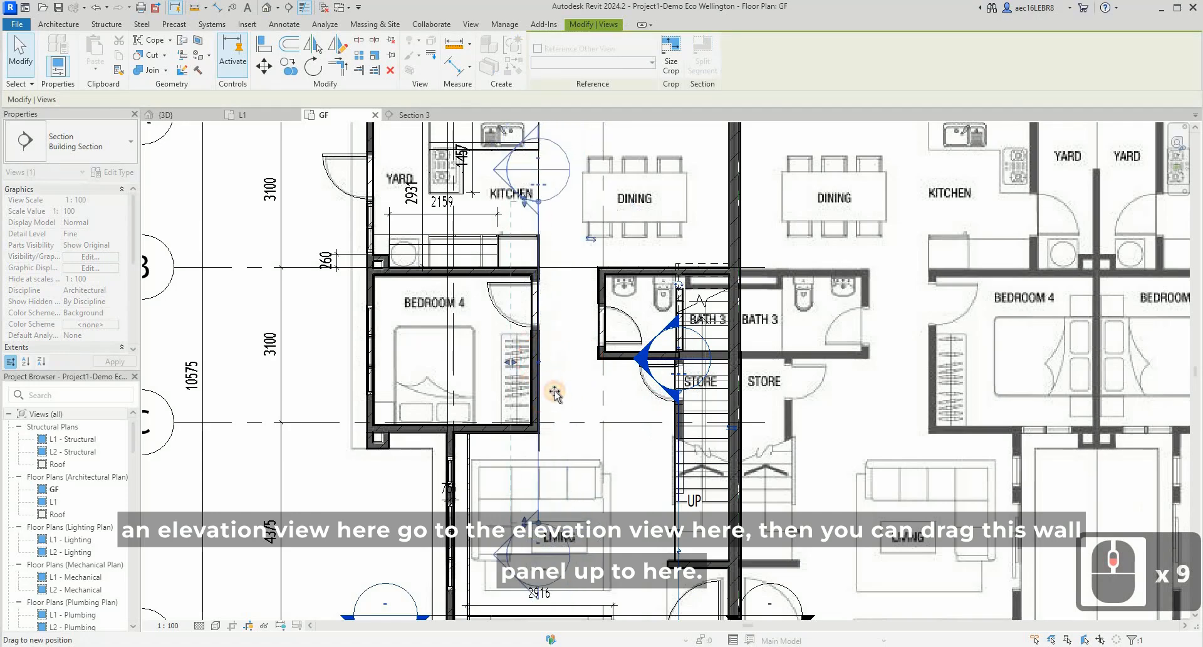
click(554, 388)
right_click(550, 397)
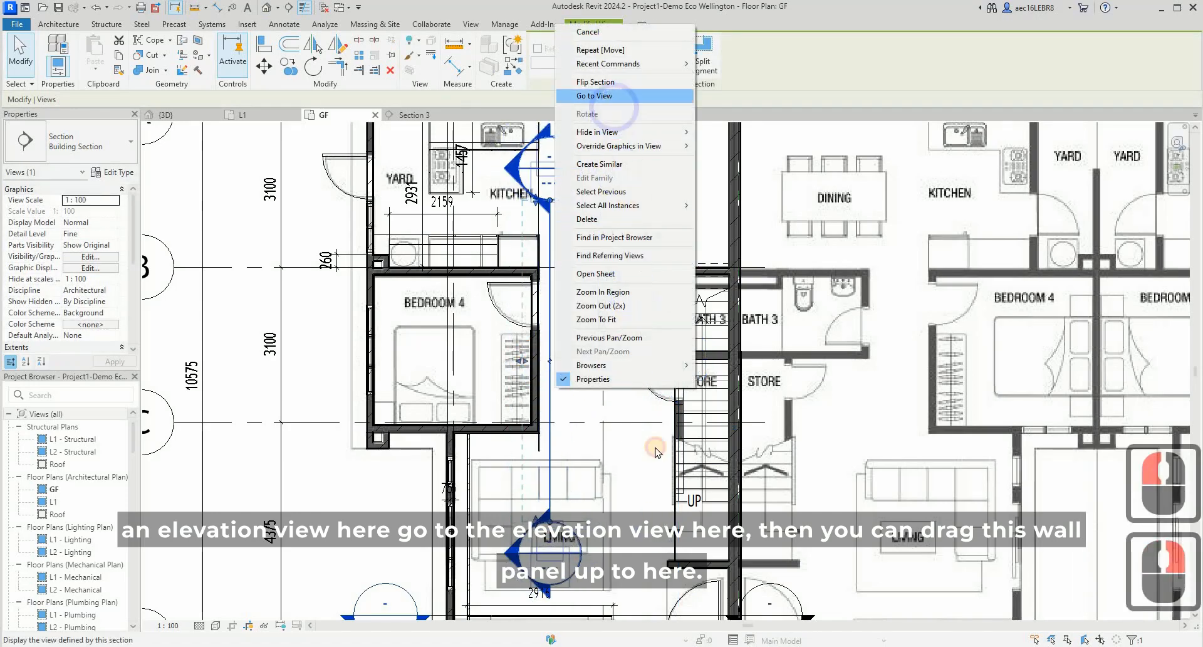
click(595, 95)
scroll(659, 540, up, 4)
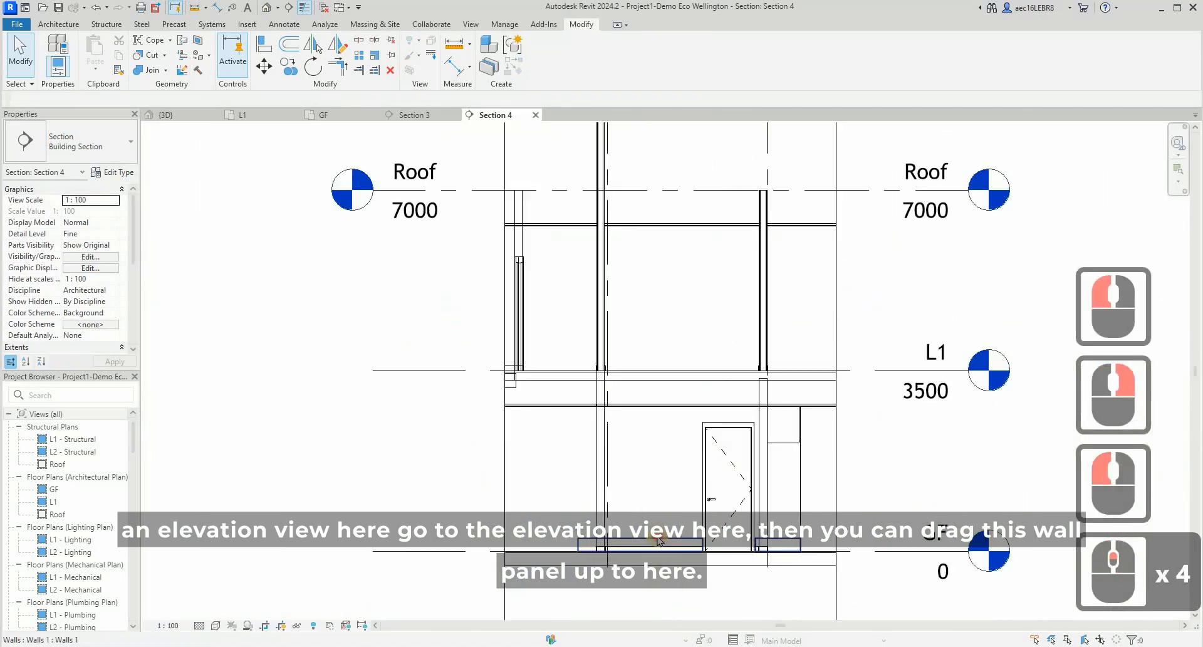
- Stretch the top of the in-place wall panels up to the ceiling line above Bedroom 4's door
click(703, 552)
scroll(703, 553, up, 3)
drag(672, 332, 721, 312)
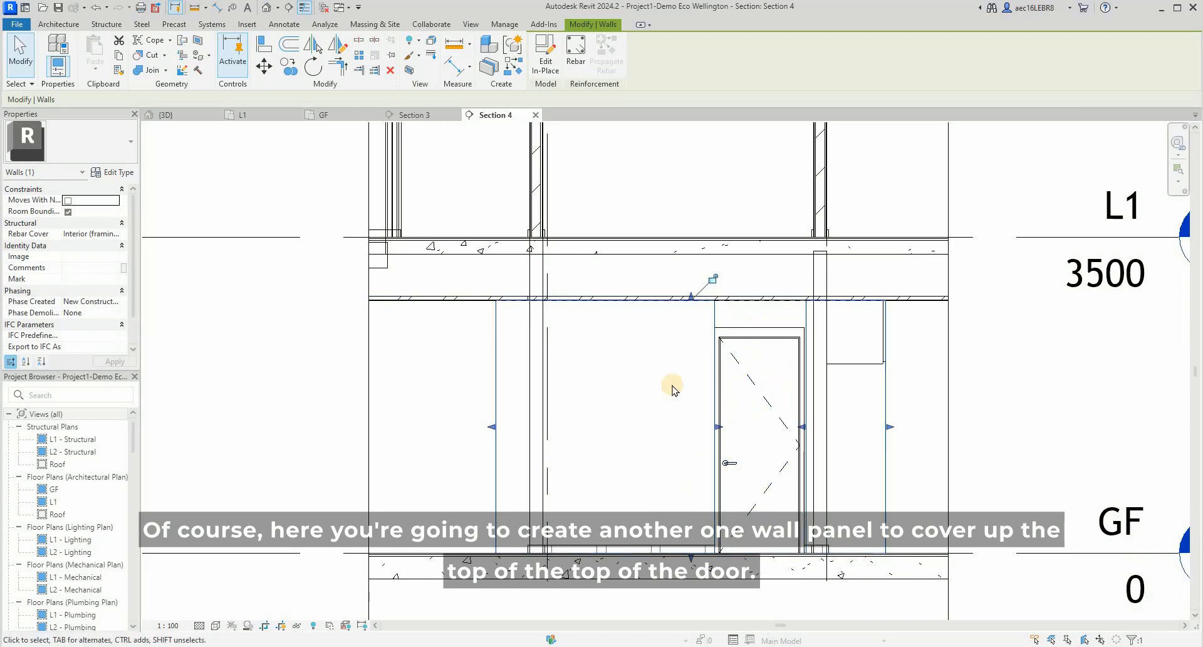
key(Escape)
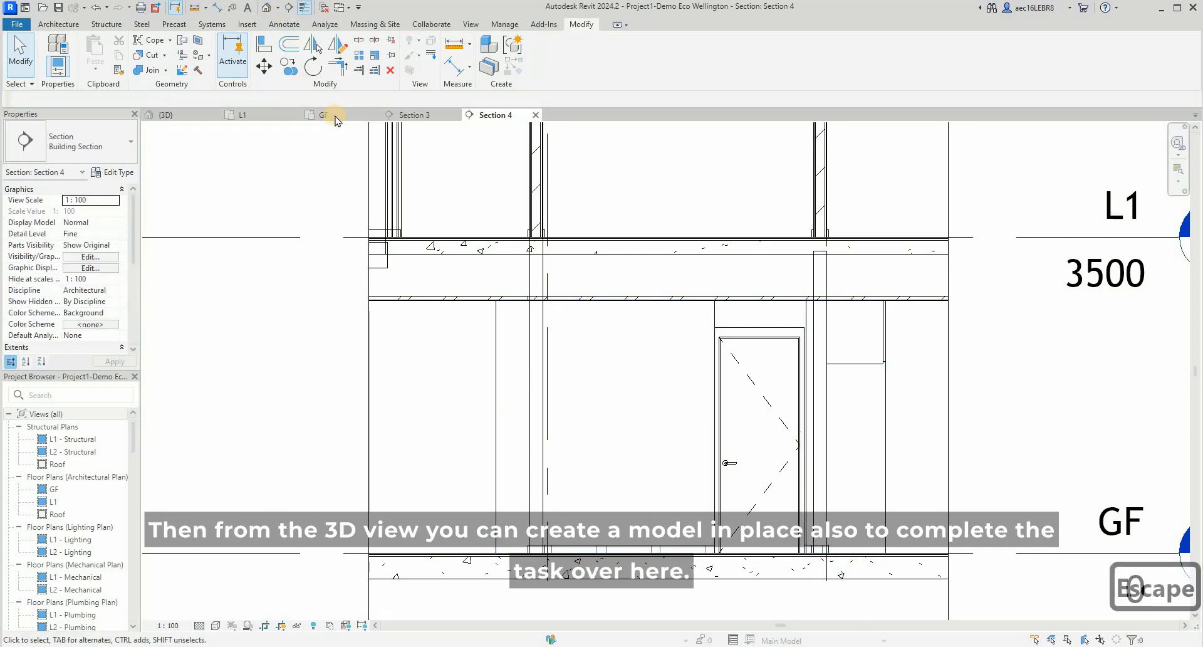
- Examine the full-height wall panels around Bedroom 4's door and outer corner in the 3D view
click(193, 118)
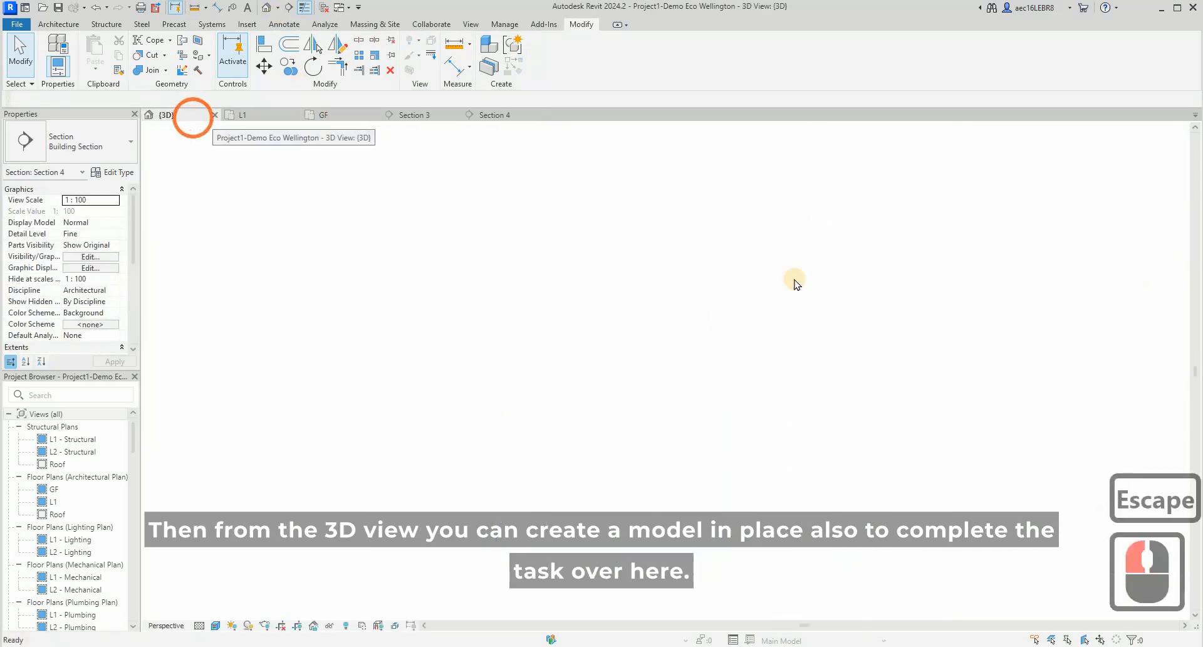
scroll(507, 271, up, 3)
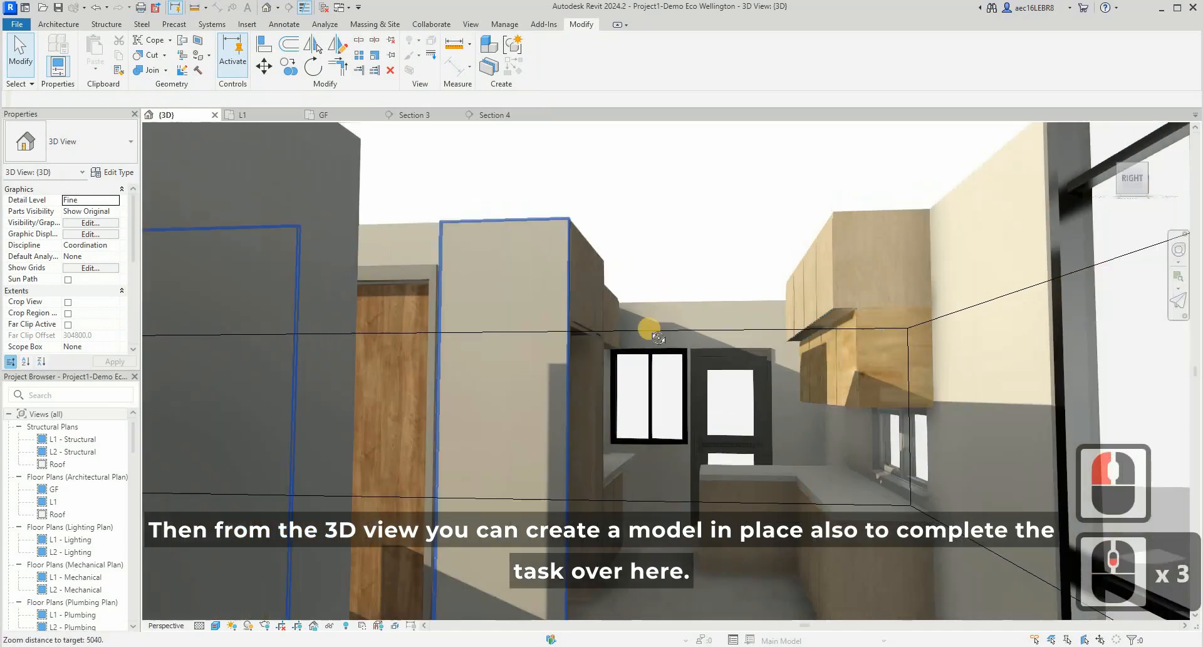
shift+middle_drag(620, 338, 825, 405)
scroll(392, 374, down, 5)
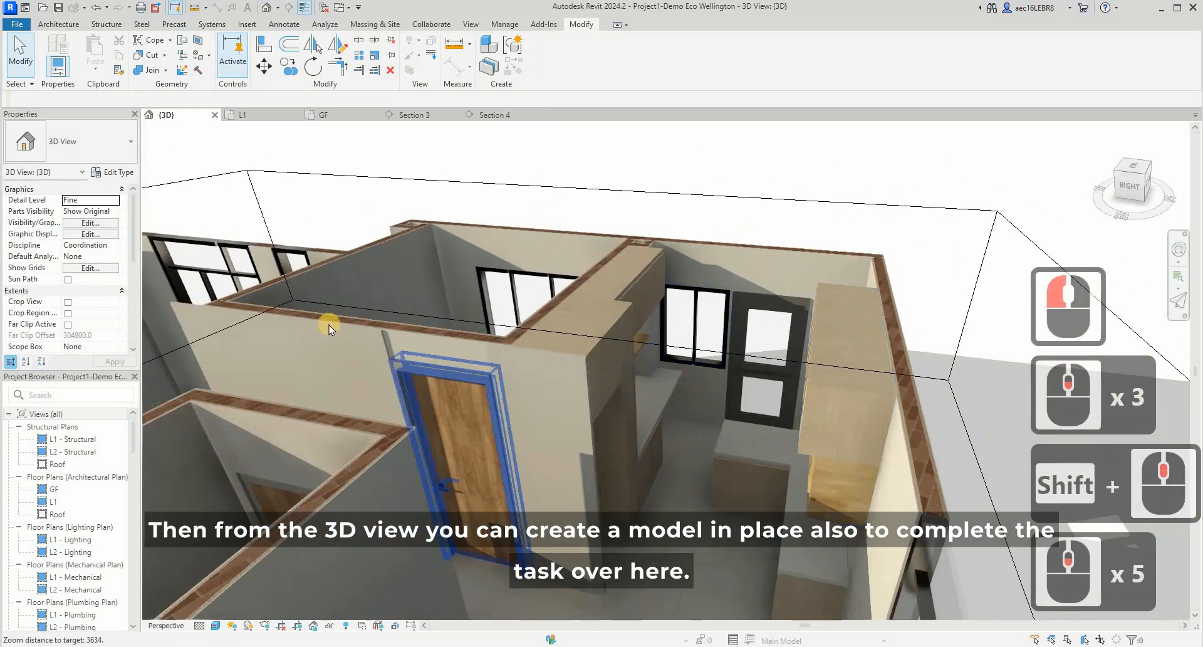
scroll(342, 330, up, 5)
click(332, 324)
shift+middle_drag(658, 349, 751, 319)
scroll(835, 371, down, 7)
shift+middle_drag(827, 362, 746, 332)
scroll(530, 481, up, 1)
scroll(529, 482, down, 4)
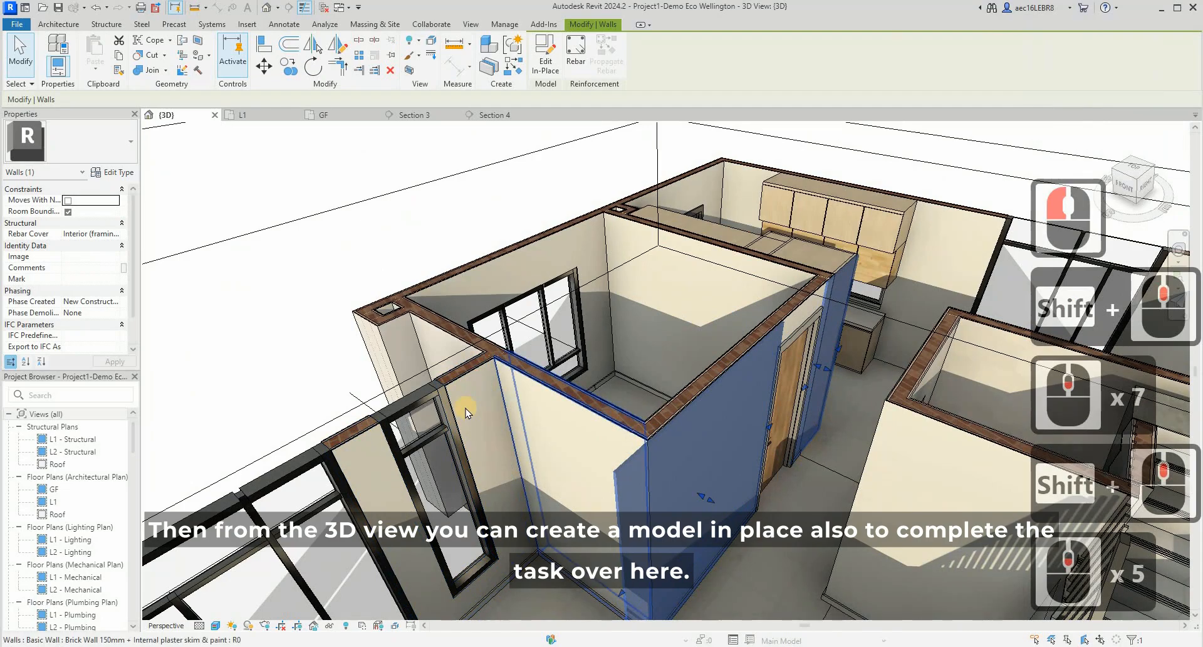
shift+middle_drag(583, 462, 430, 404)
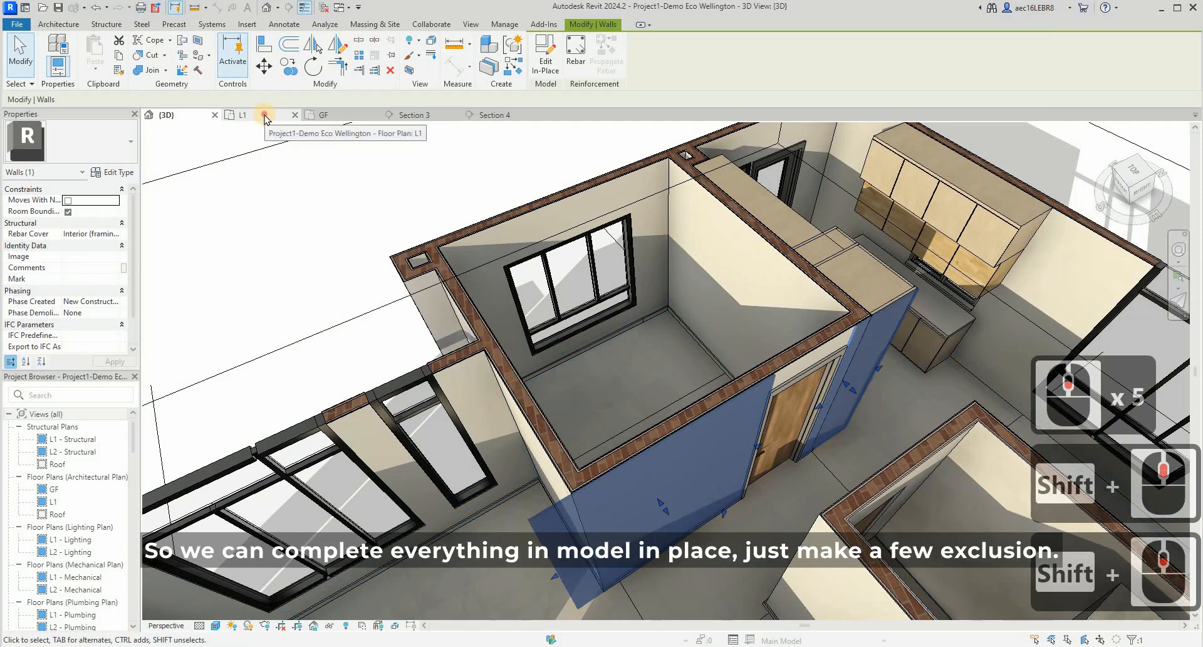
scroll(689, 338, up, 12)
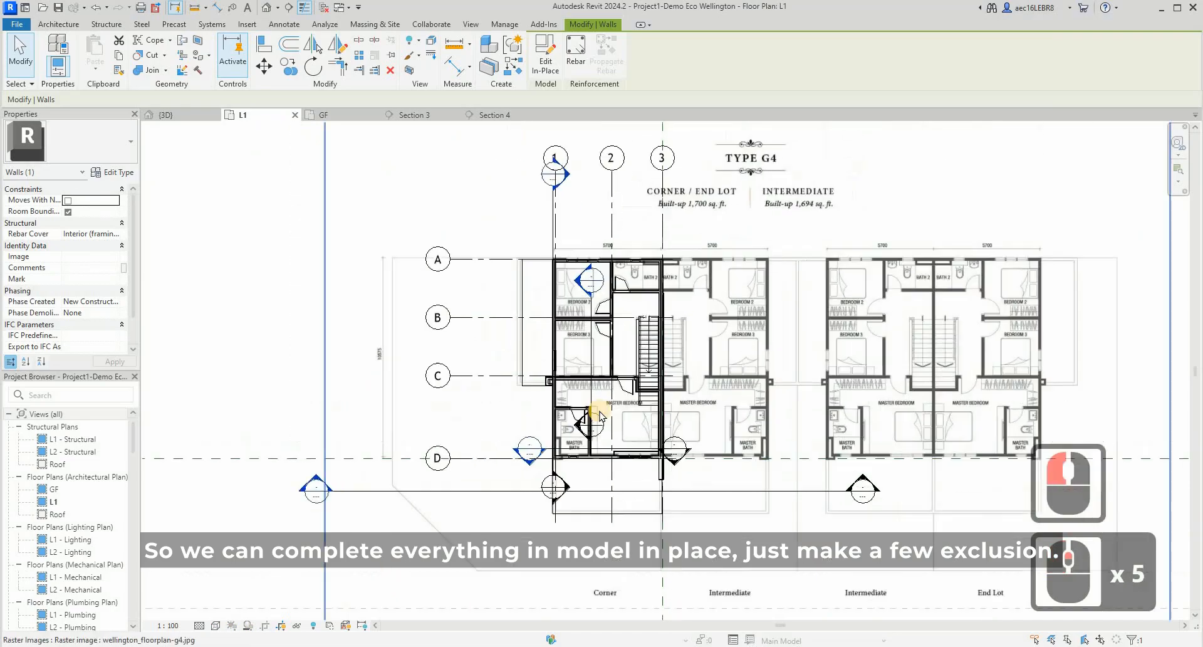
scroll(602, 410, up, 3)
scroll(645, 395, down, 3)
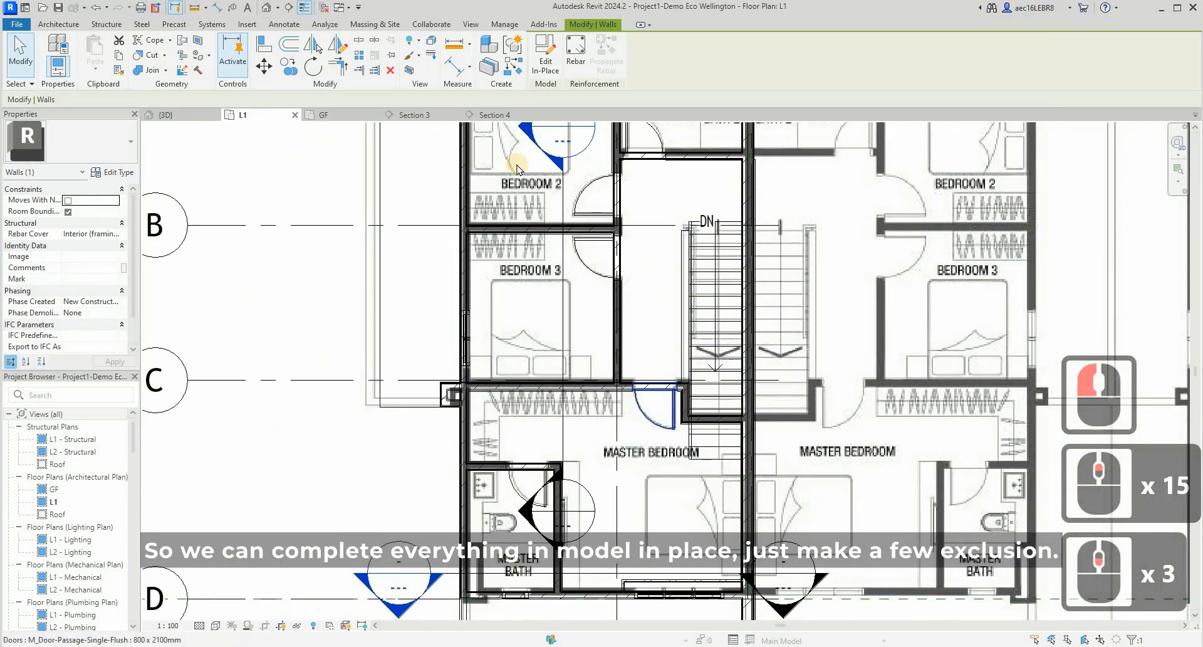
scroll(640, 399, up, 1)
- Move the Section 4 line in the ground floor plan to run through Bedroom 4's wardrobe
click(325, 115)
click(534, 439)
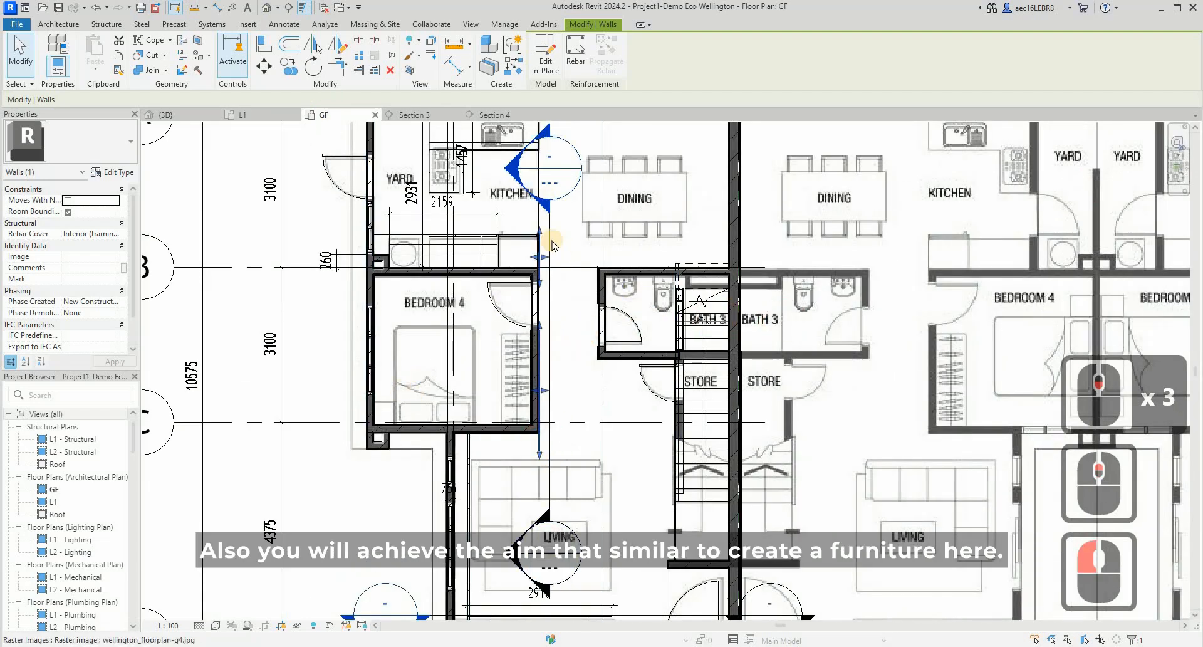
click(678, 277)
click(539, 247)
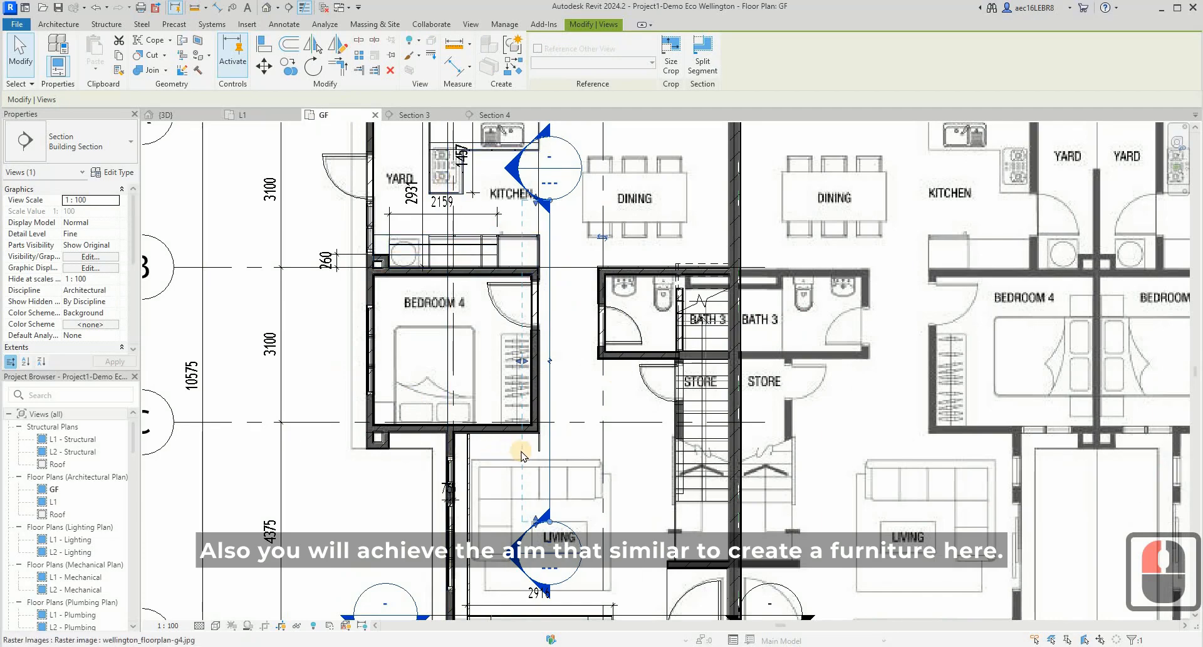
scroll(542, 445, up, 5)
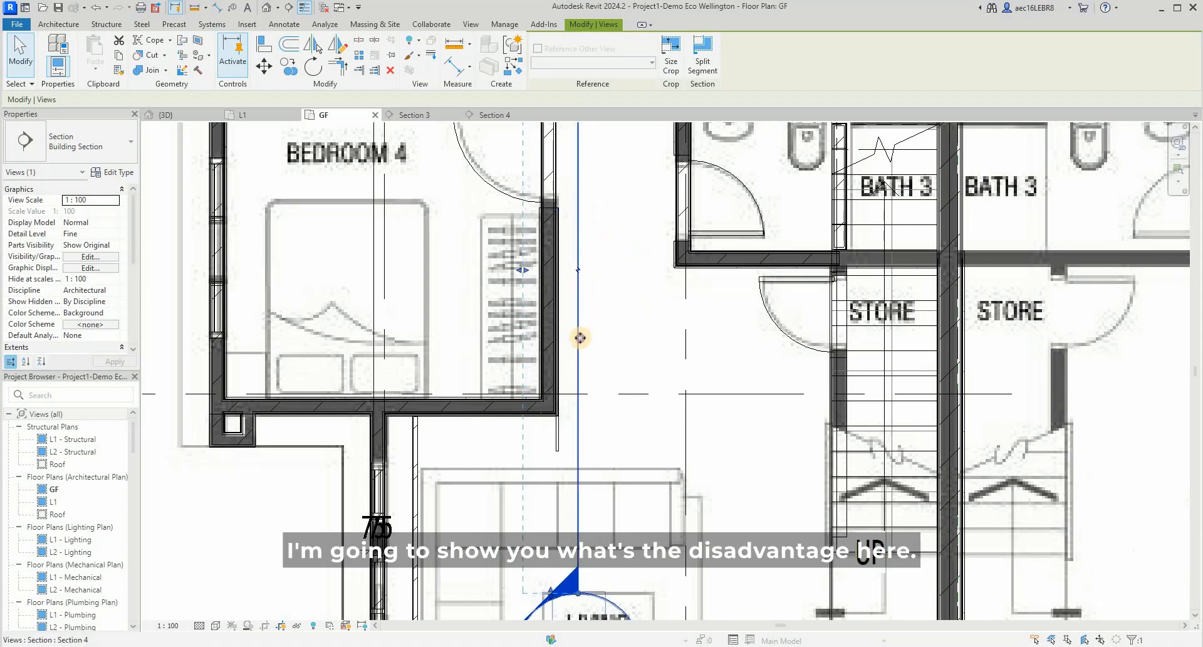
drag(580, 337, 520, 354)
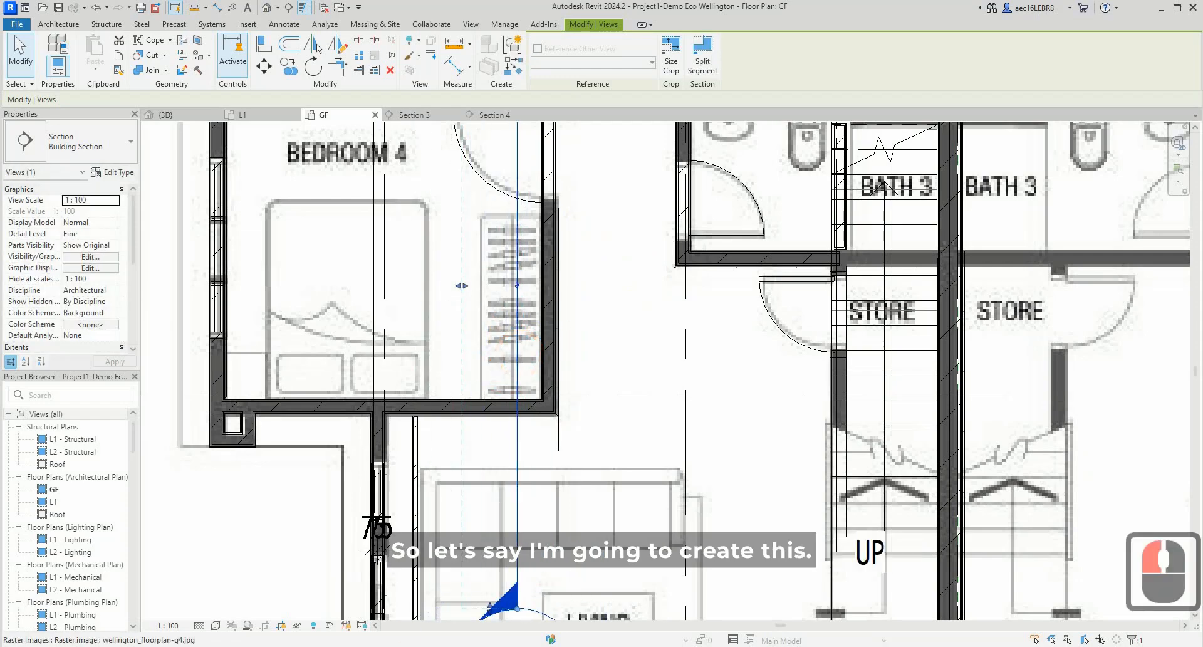
- Switch to the Kuula tour in the browser and examine the wall panel and cabinet niche in the living room panorama
click(577, 617)
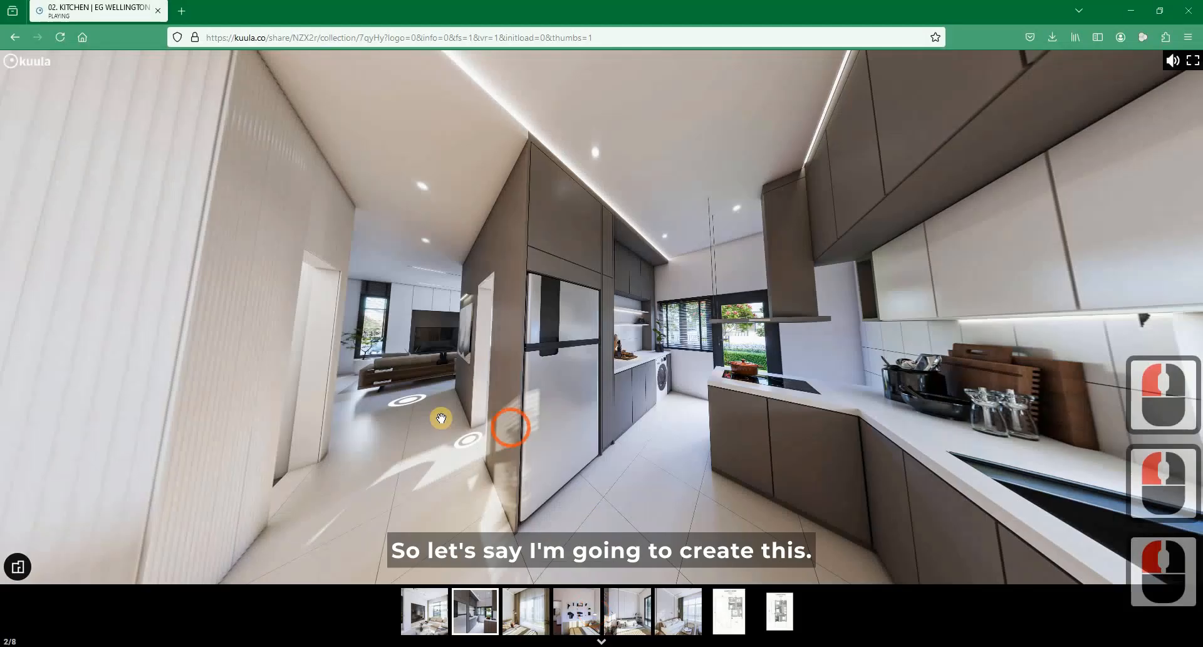
click(401, 411)
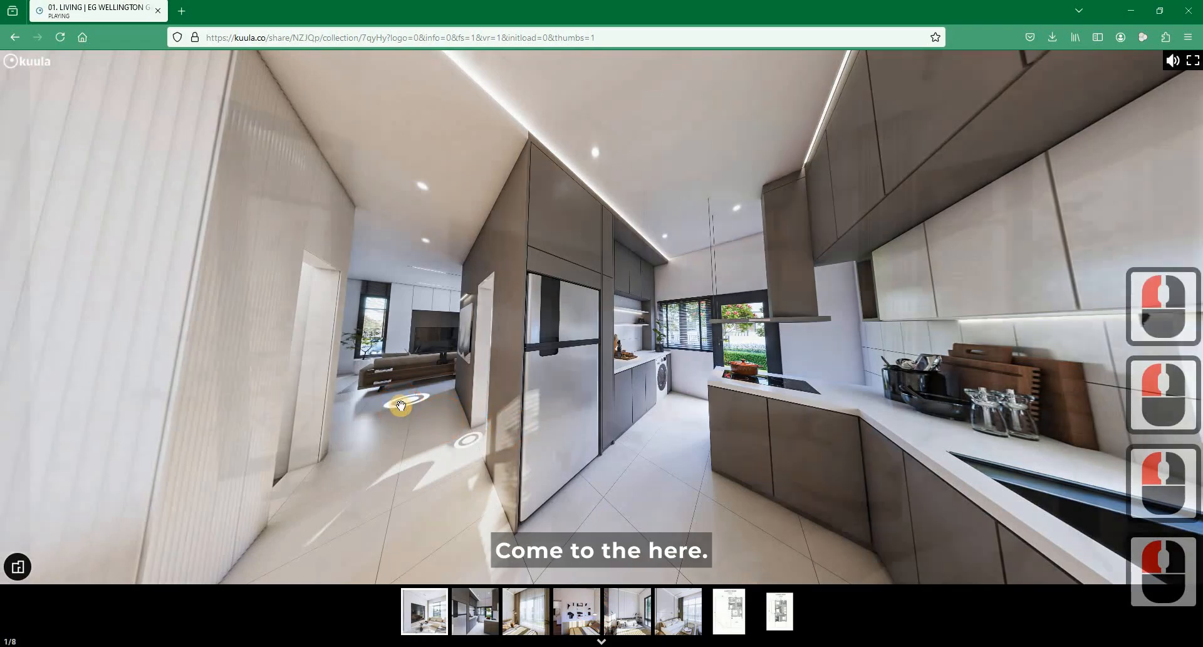
drag(400, 406, 334, 428)
drag(550, 442, 328, 438)
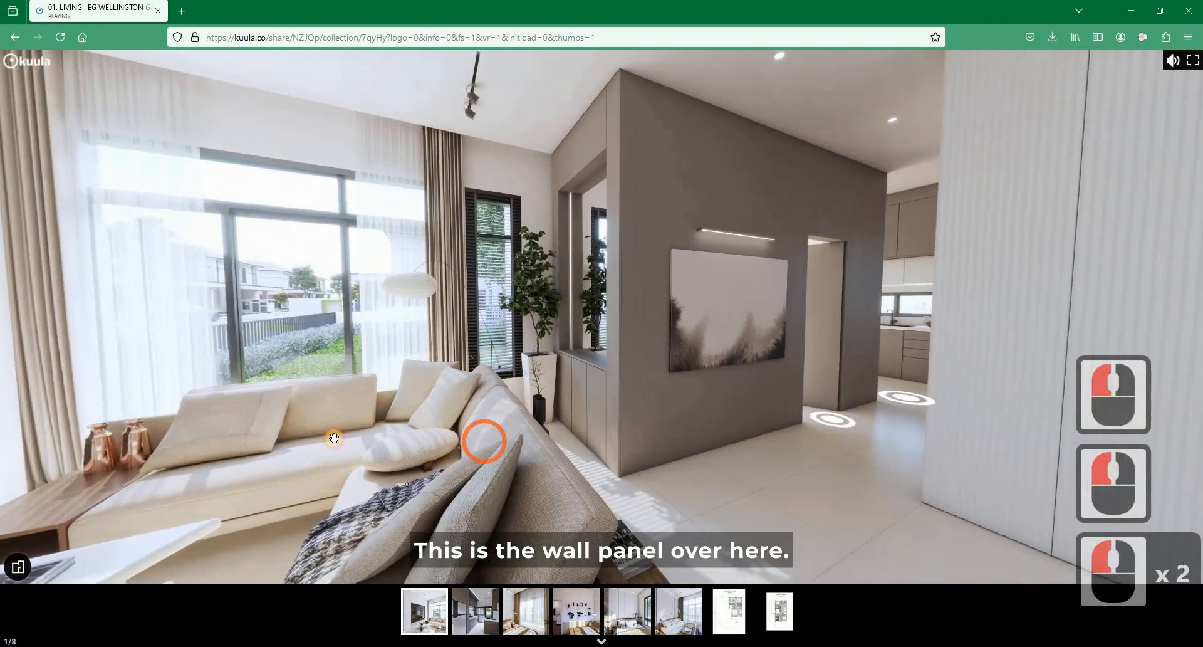
drag(534, 352, 478, 344)
drag(484, 207, 545, 269)
drag(492, 237, 506, 227)
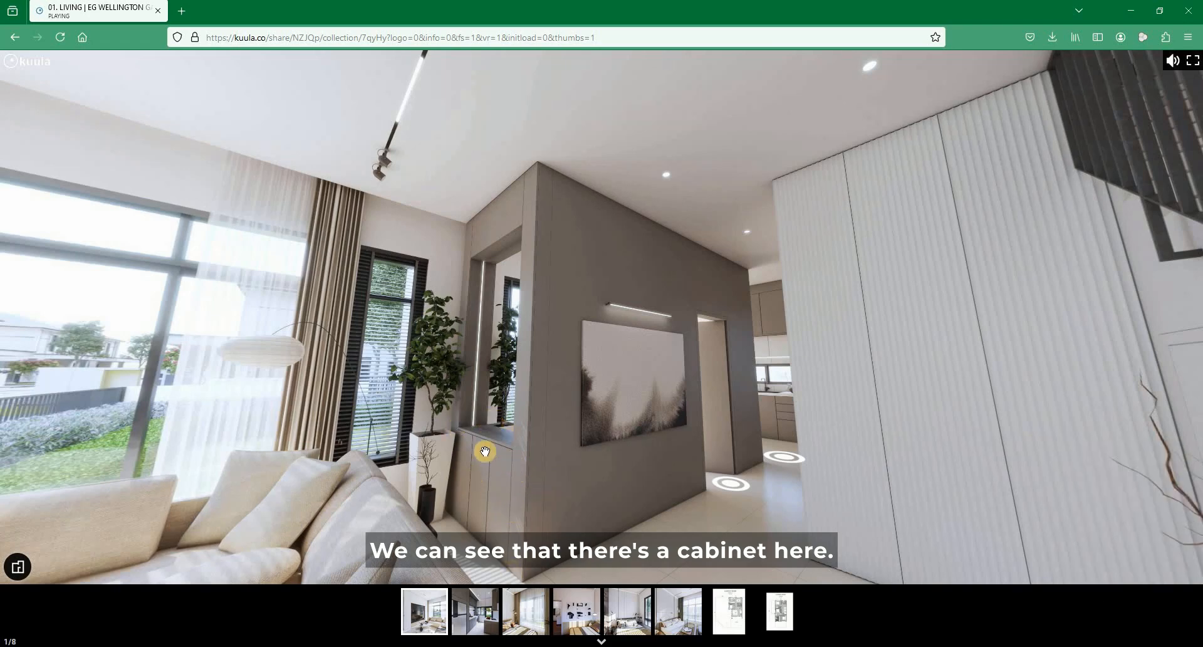
- Switch back to Revit and start an in-place model in the Furniture category, named Furniture 1
drag(449, 425, 461, 181)
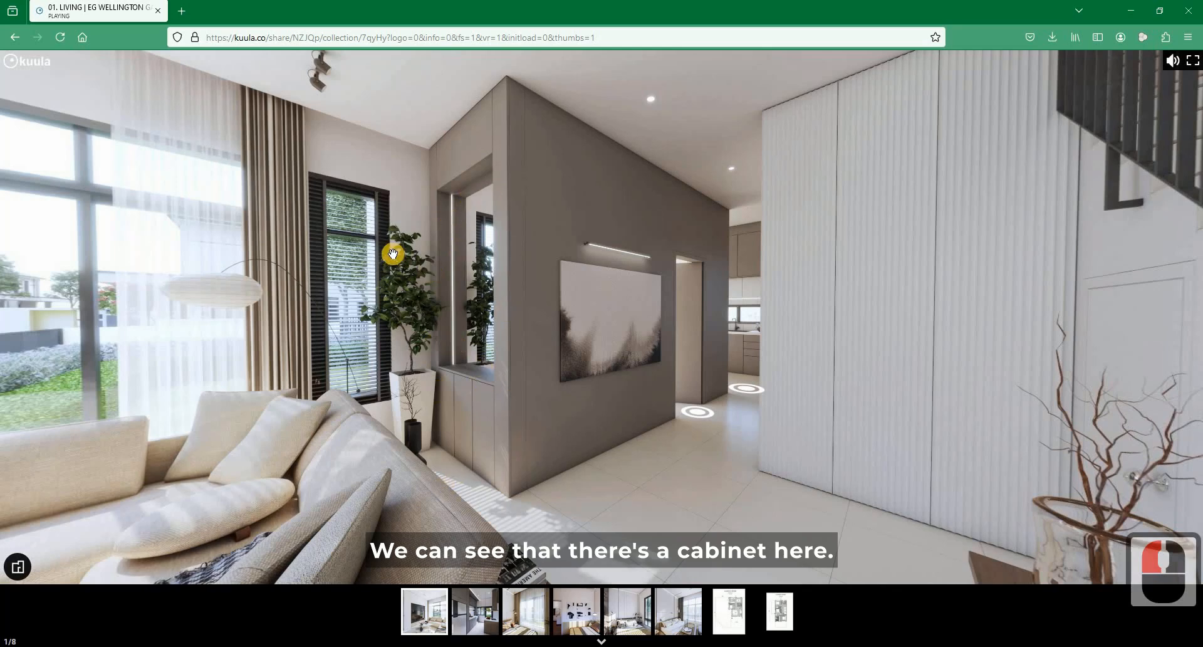
click(1126, 12)
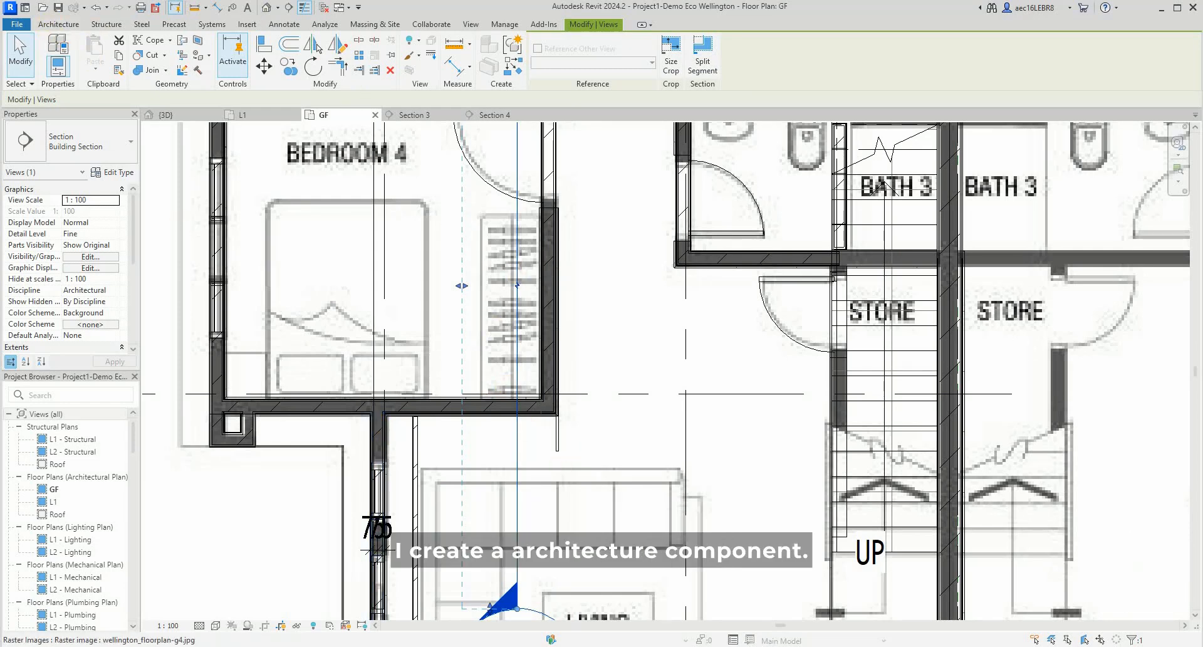
click(58, 23)
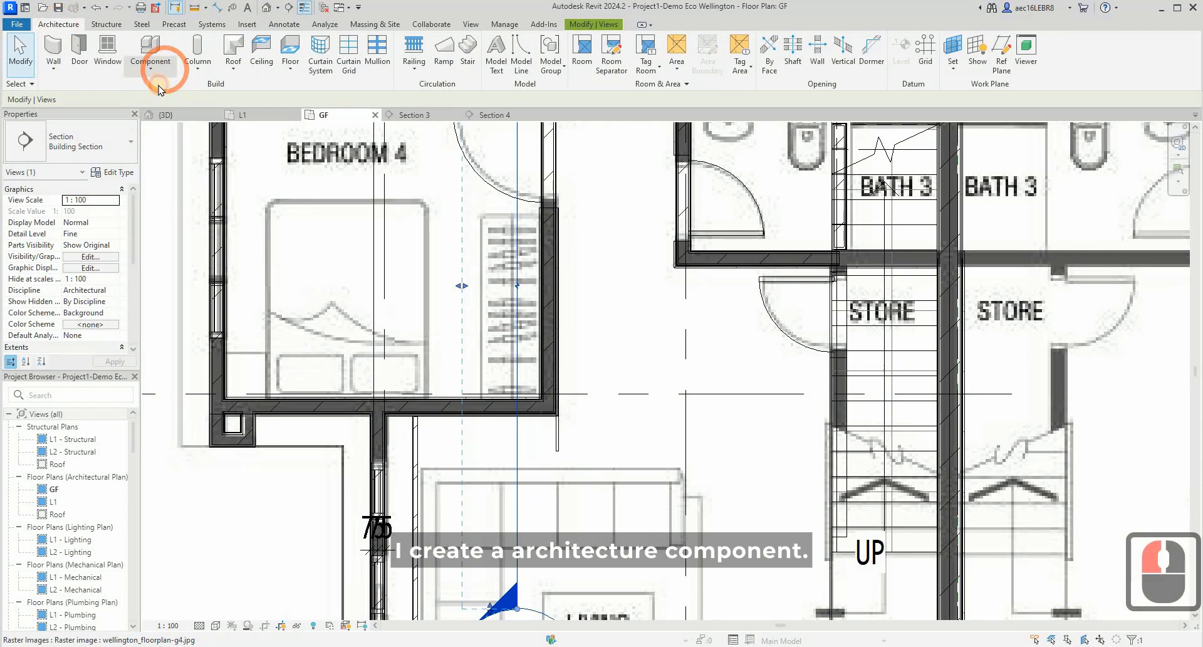
click(158, 74)
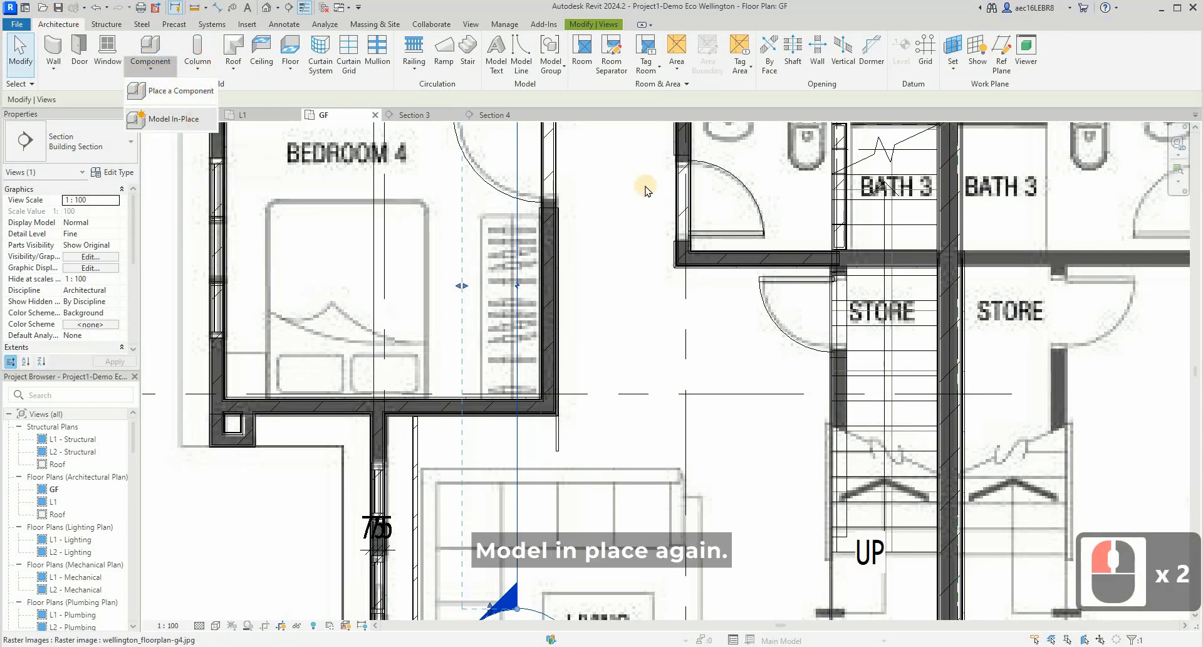
scroll(628, 316, down, 5)
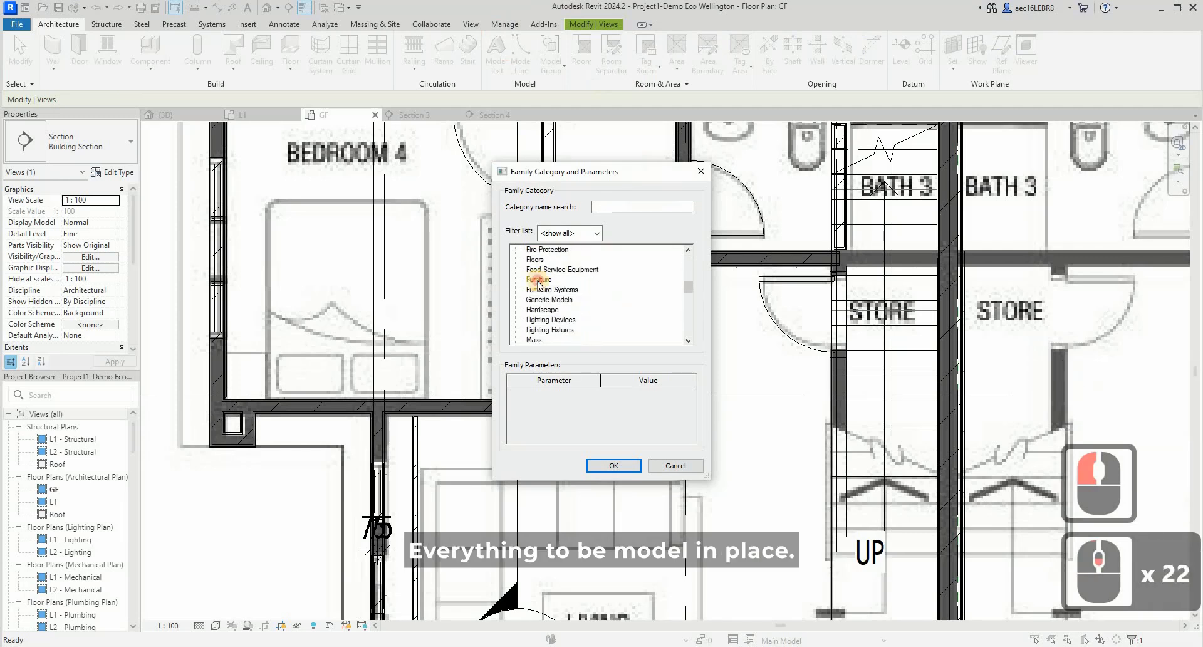
click(538, 280)
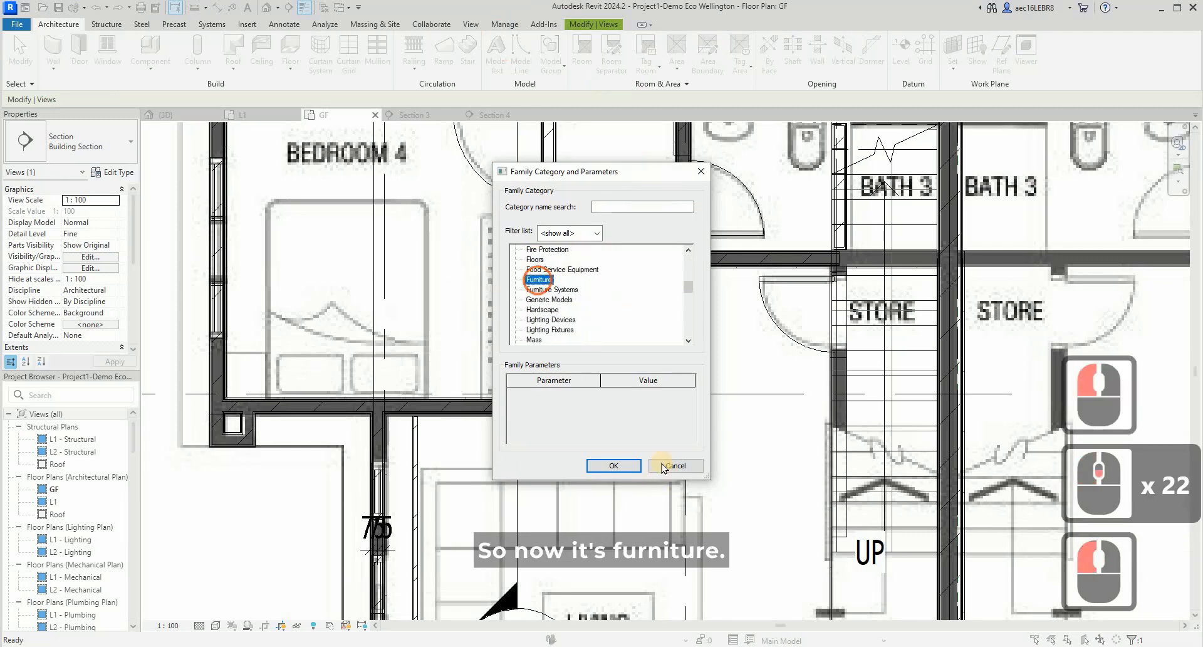
click(627, 472)
click(517, 311)
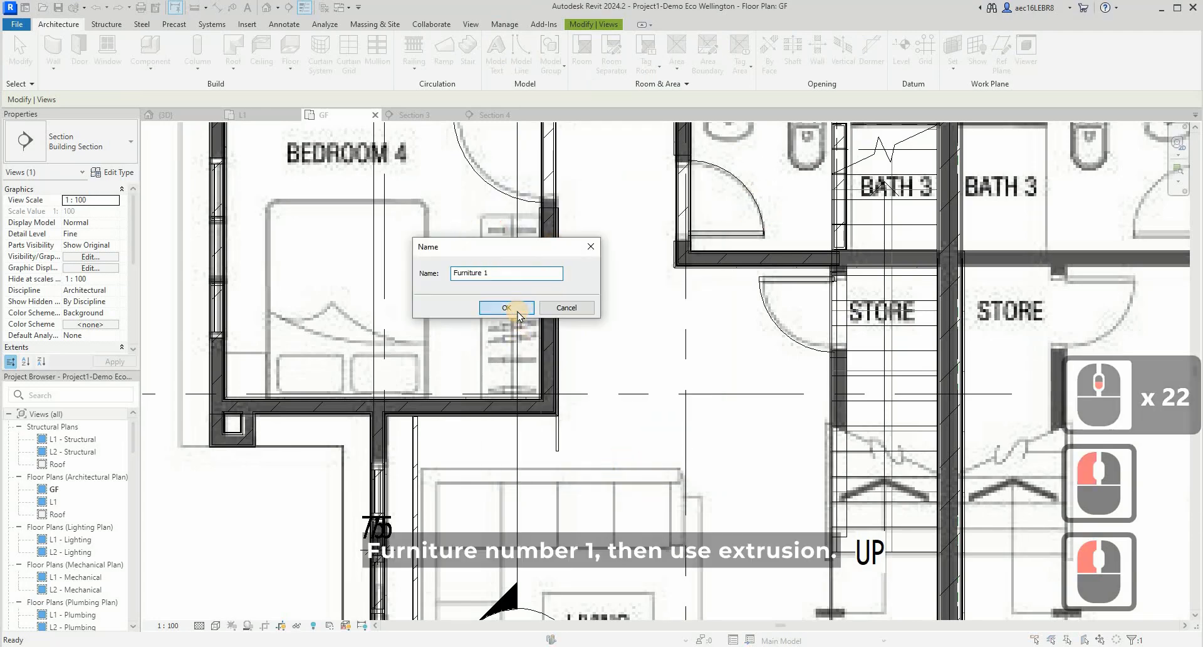
- Sketch a rectangular extrusion profile about 1380 by 350 mm below Bedroom 4's wall, between the side wall and the projecting wall panel
click(109, 50)
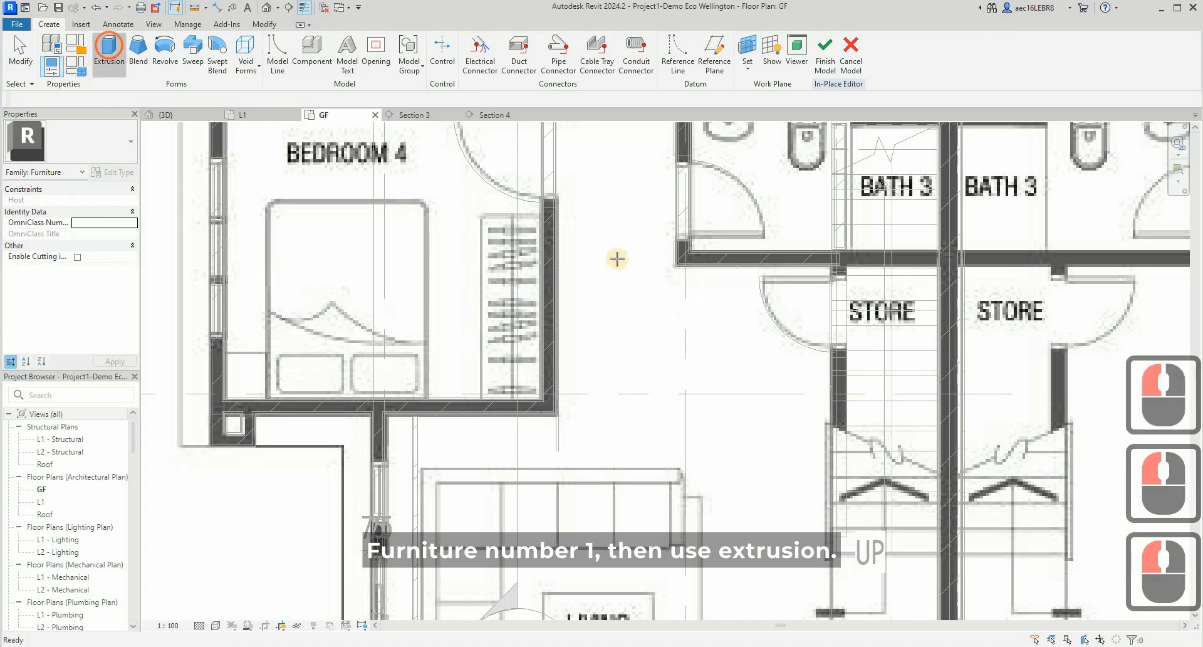
scroll(439, 447, up, 3)
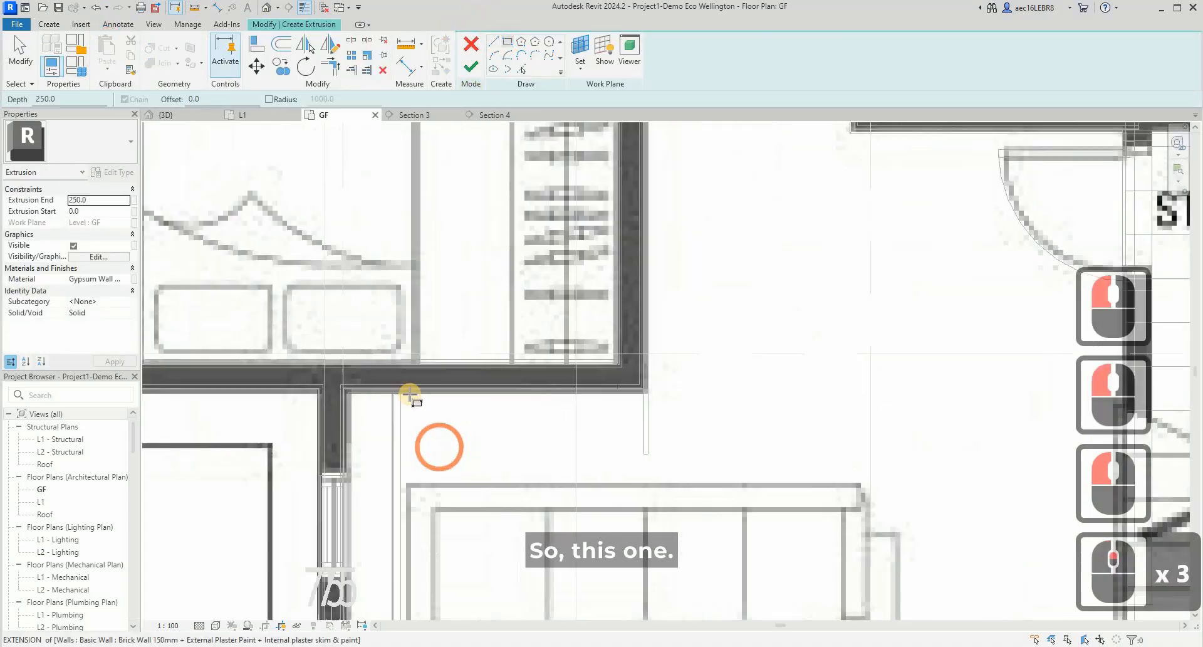
click(401, 393)
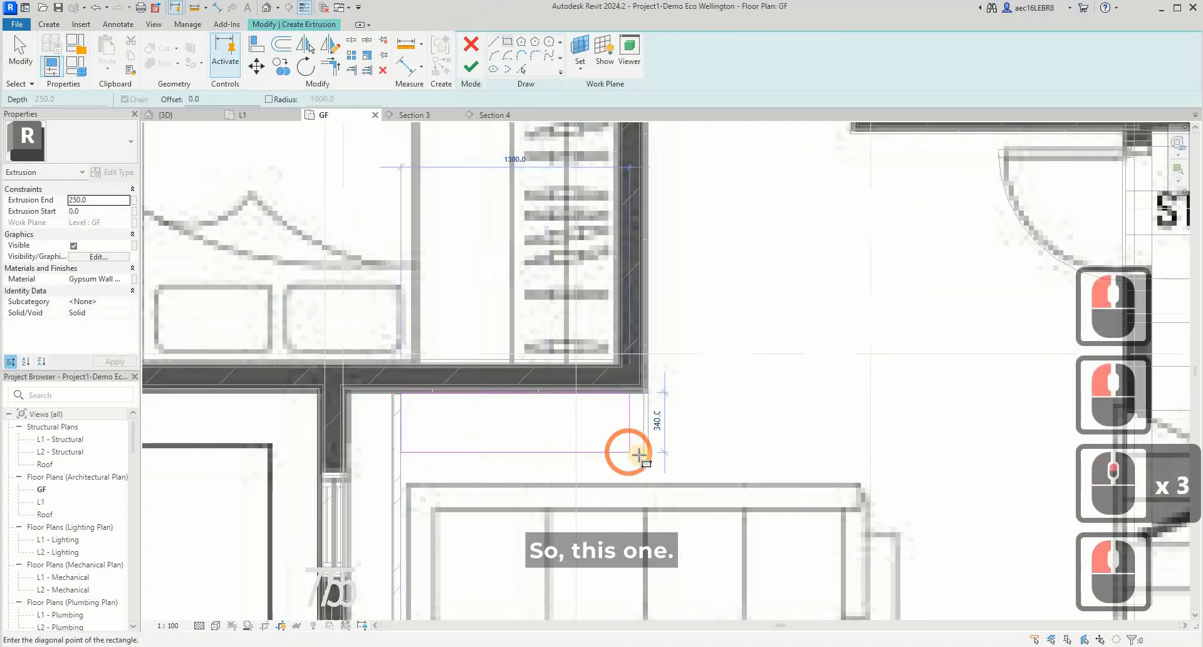
click(644, 456)
key(Escape)
key(Escape)
key(Escape)
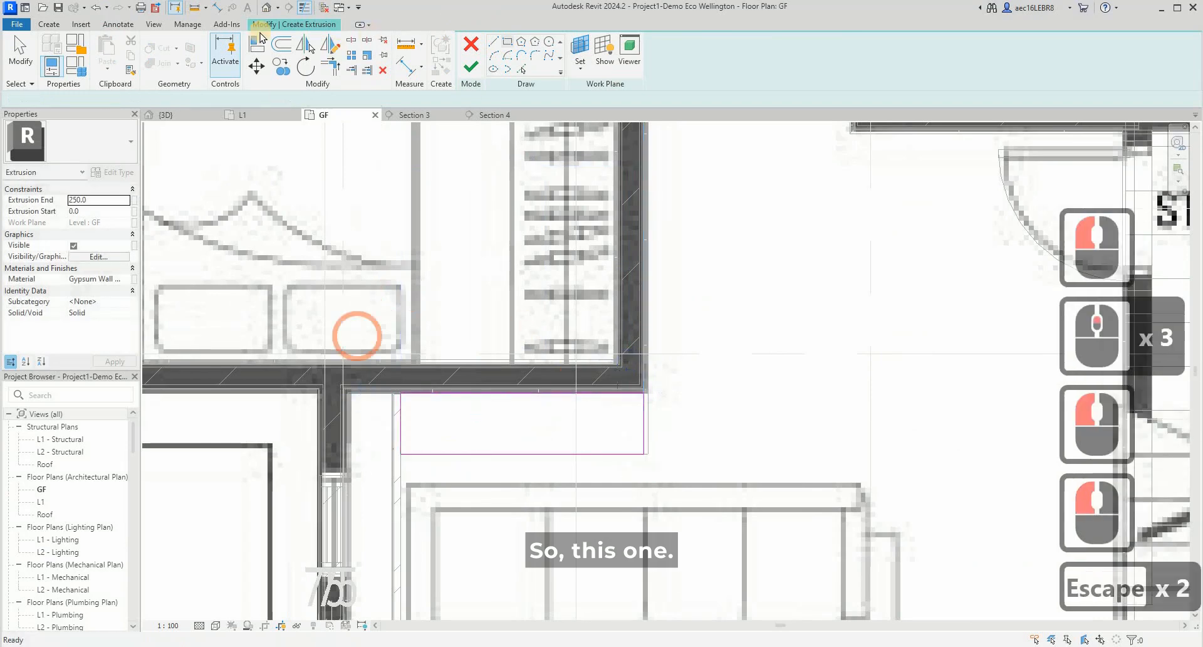
- Move the cabinet profile's front edge 15 mm inward to leave room for the door panel, and finish the sketch
click(553, 454)
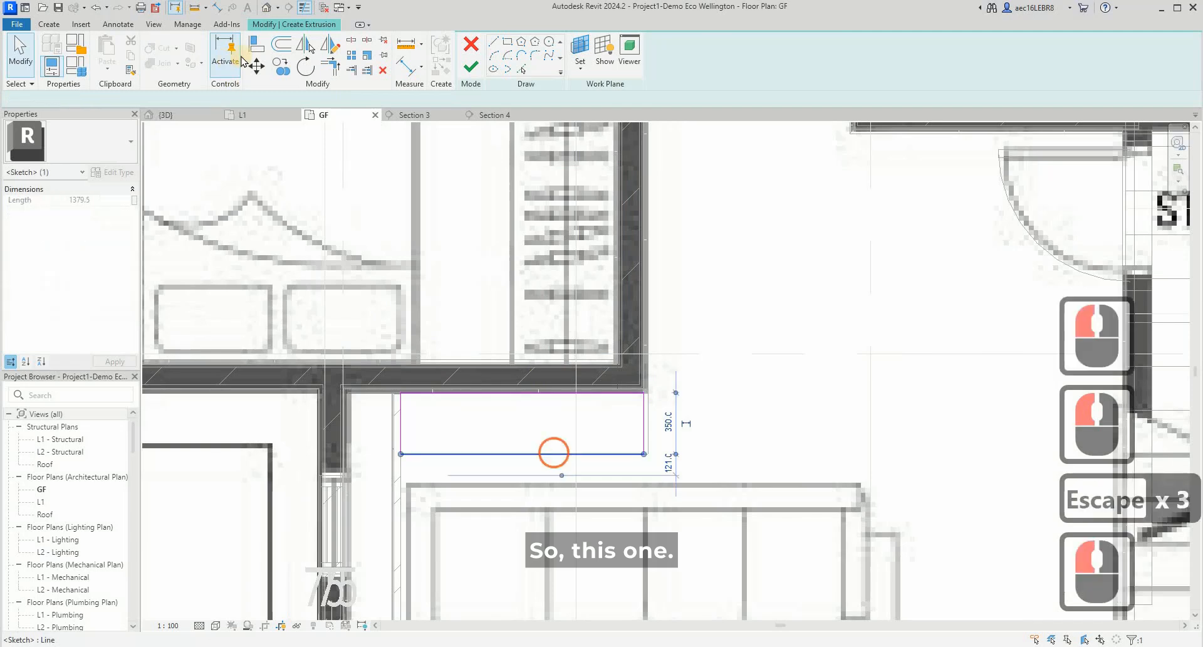
click(255, 65)
scroll(639, 460, up, 4)
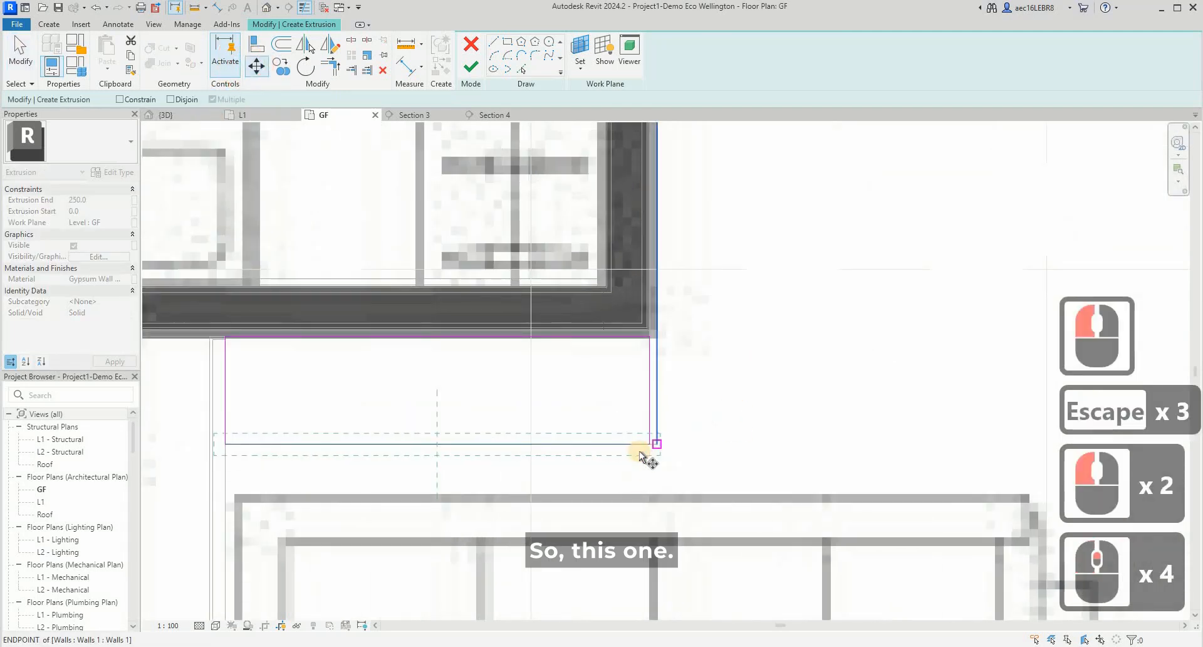
click(645, 447)
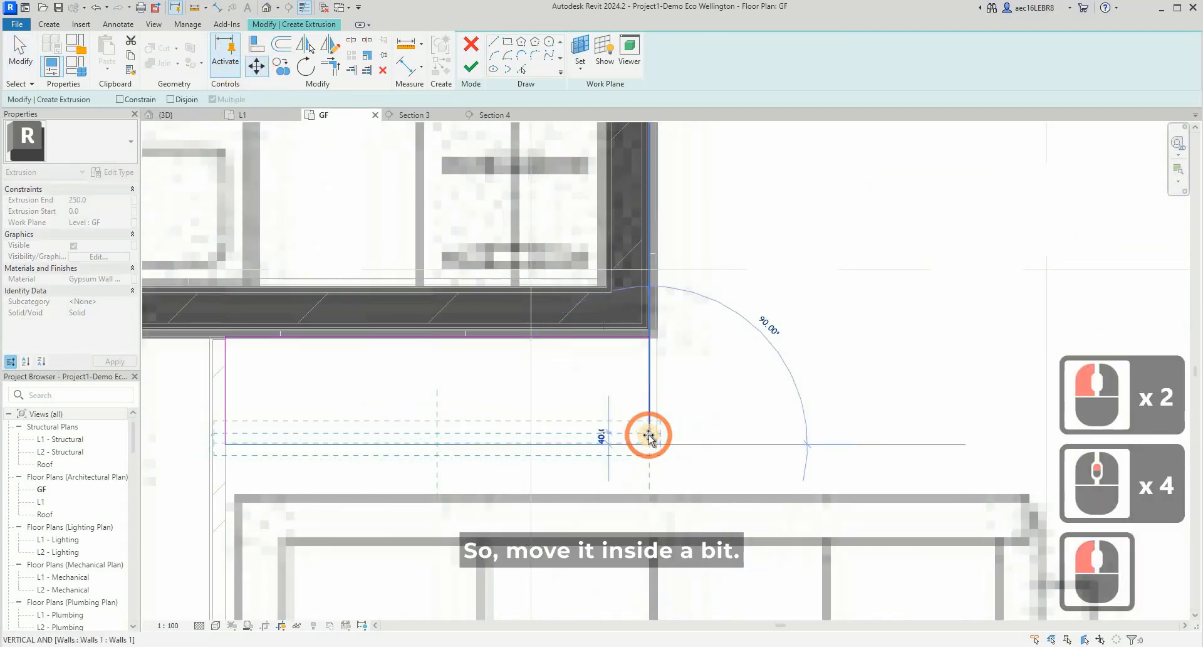
text(20)
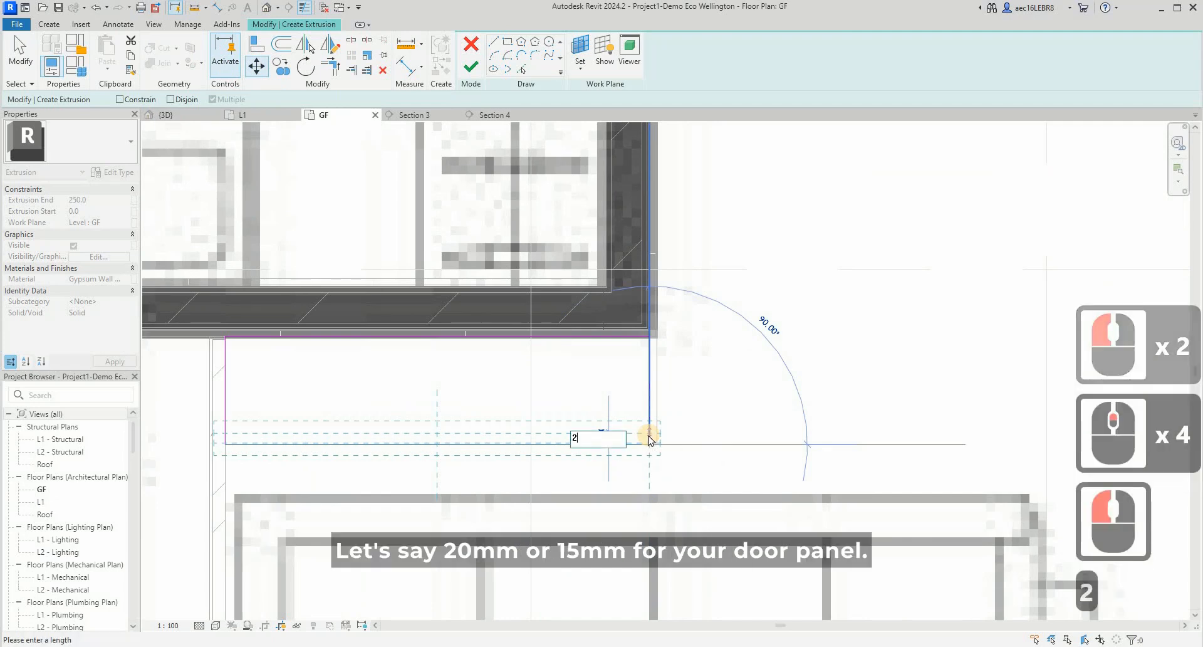
key(BackSpace)
key(BackSpace)
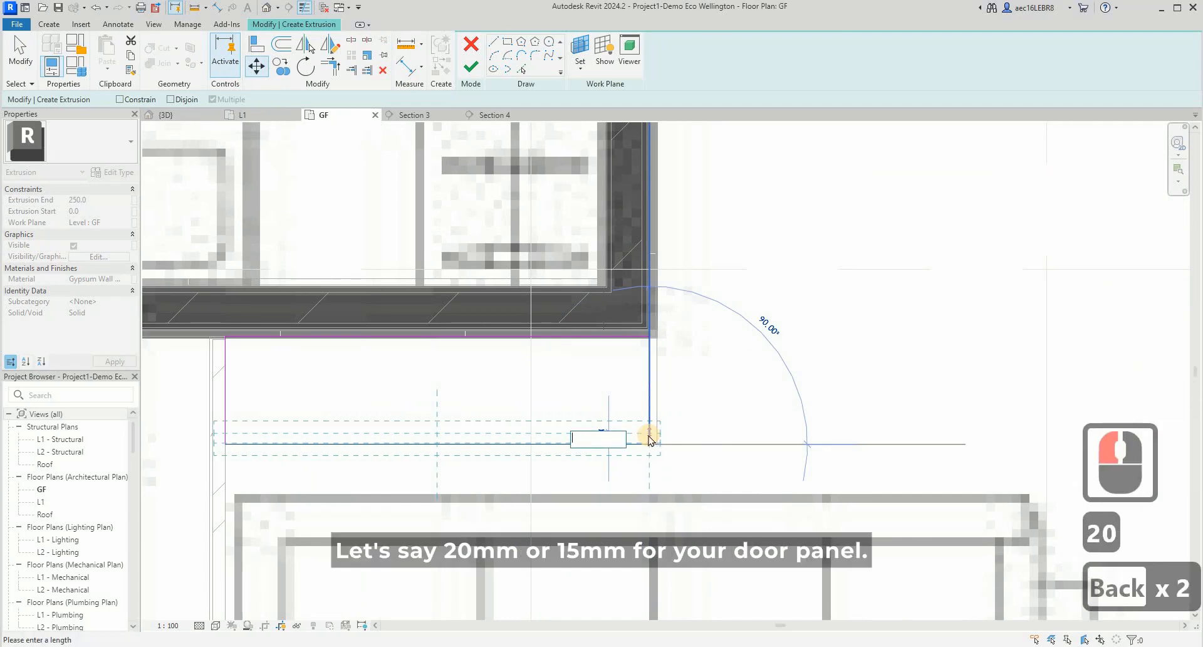
text(15)
key(Return)
key(Escape)
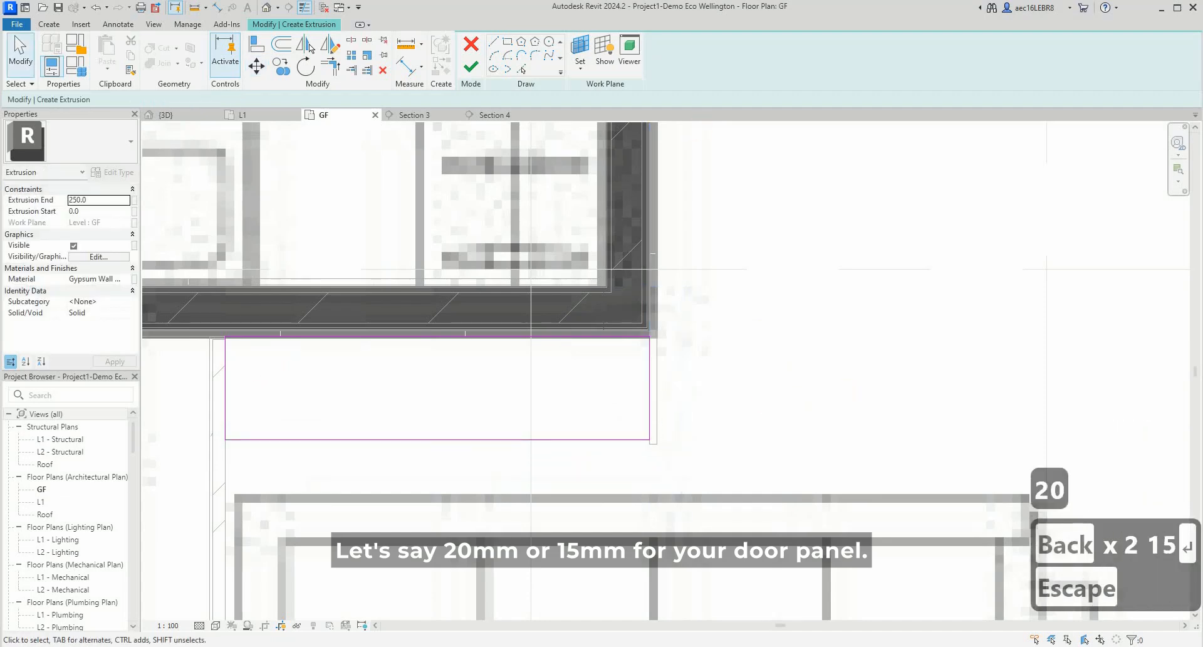
click(472, 72)
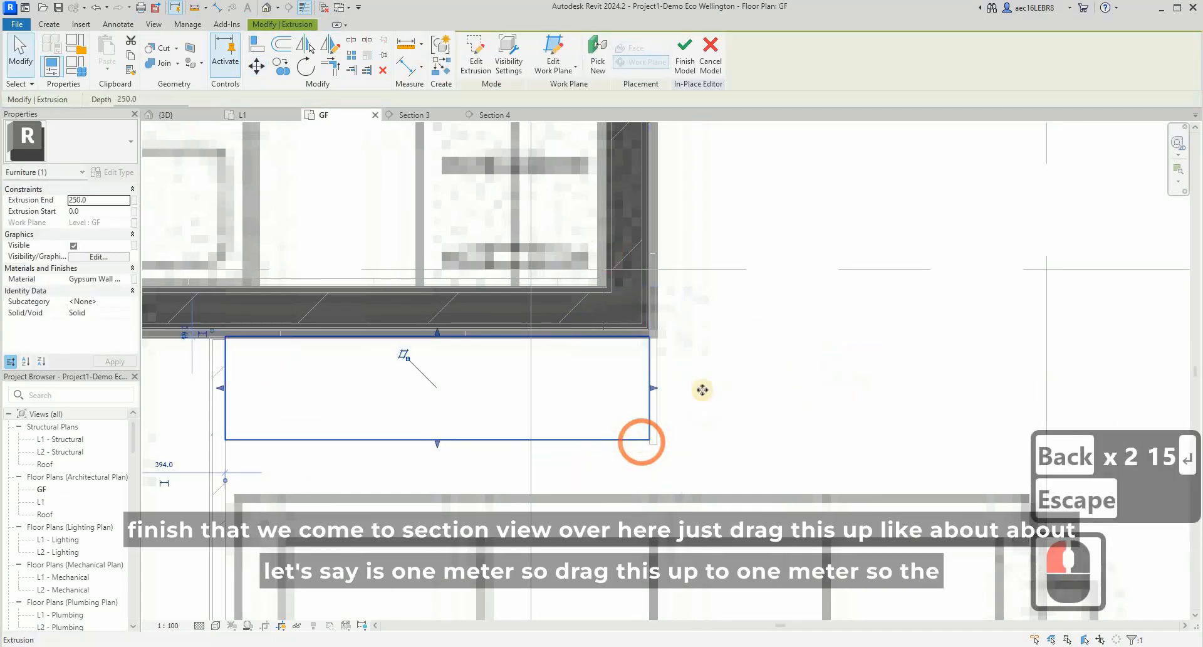
- Finish the in-place cabinet model and open the Section 4 view from its section line through Bedroom 4's wardrobe
scroll(696, 385, down, 11)
click(773, 370)
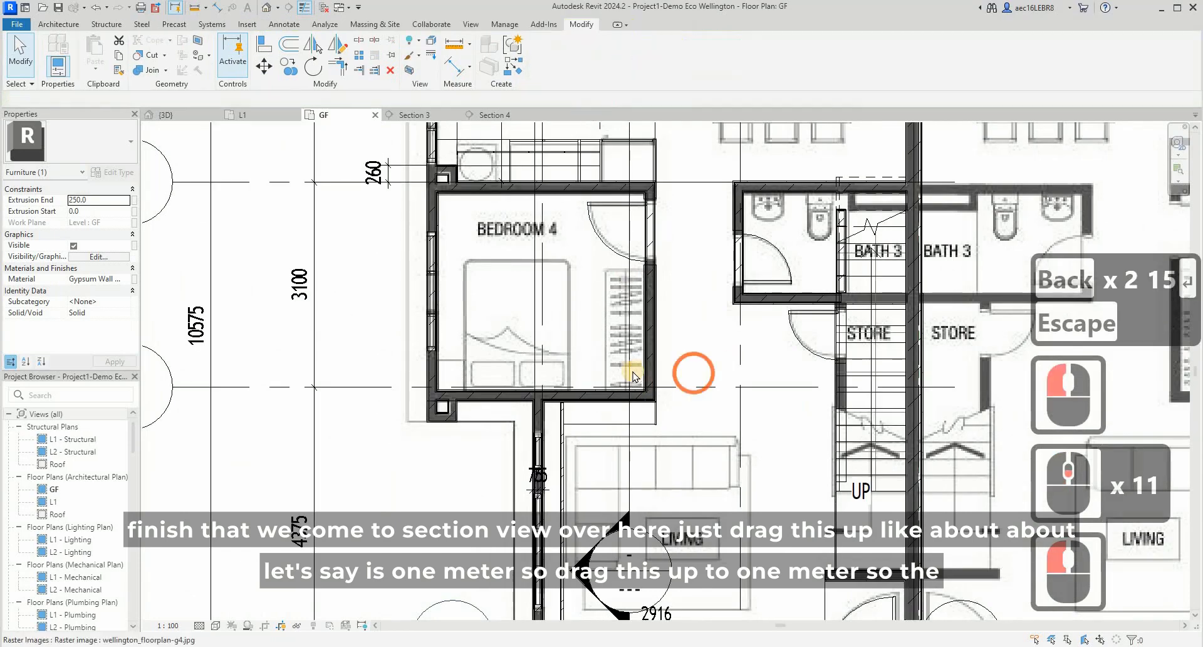
click(628, 354)
right_click(629, 348)
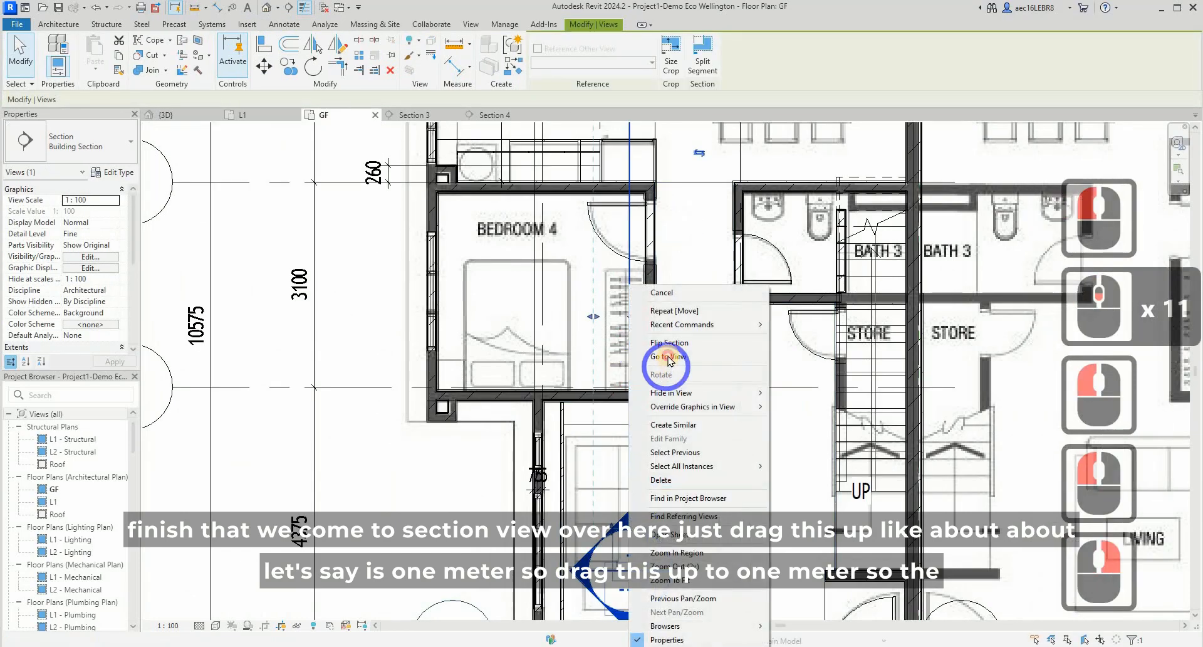
click(668, 357)
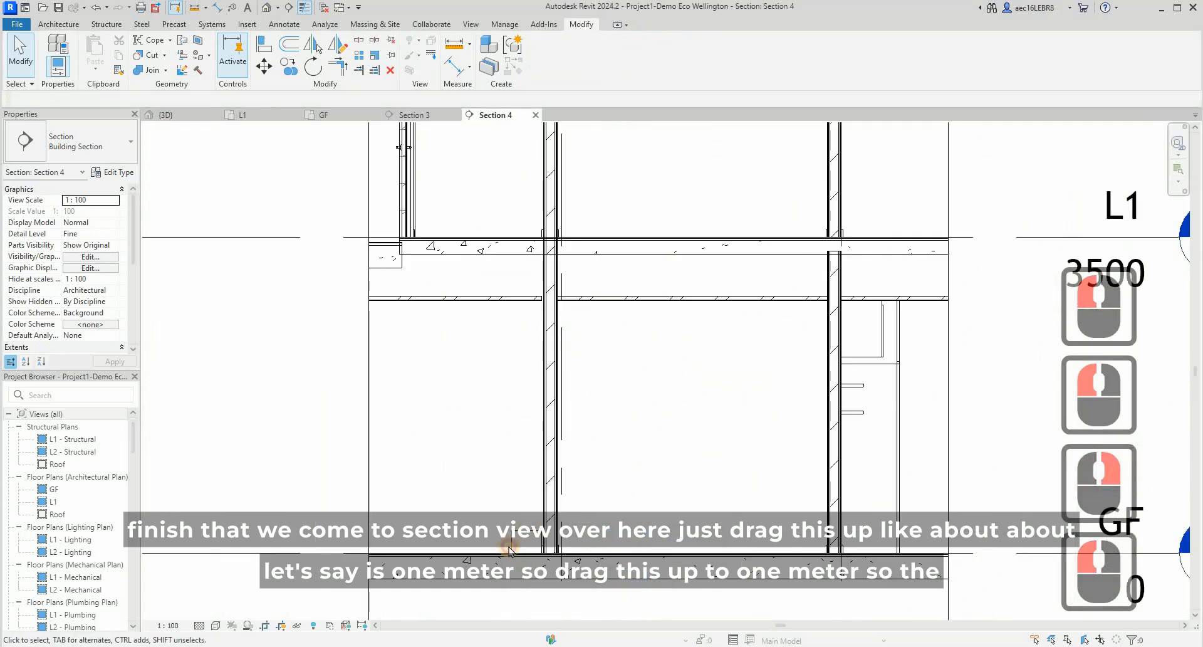
- Stretch the cabinet's top roughly upward in the section
click(526, 544)
scroll(533, 529, up, 4)
drag(543, 509, 714, 443)
click(714, 444)
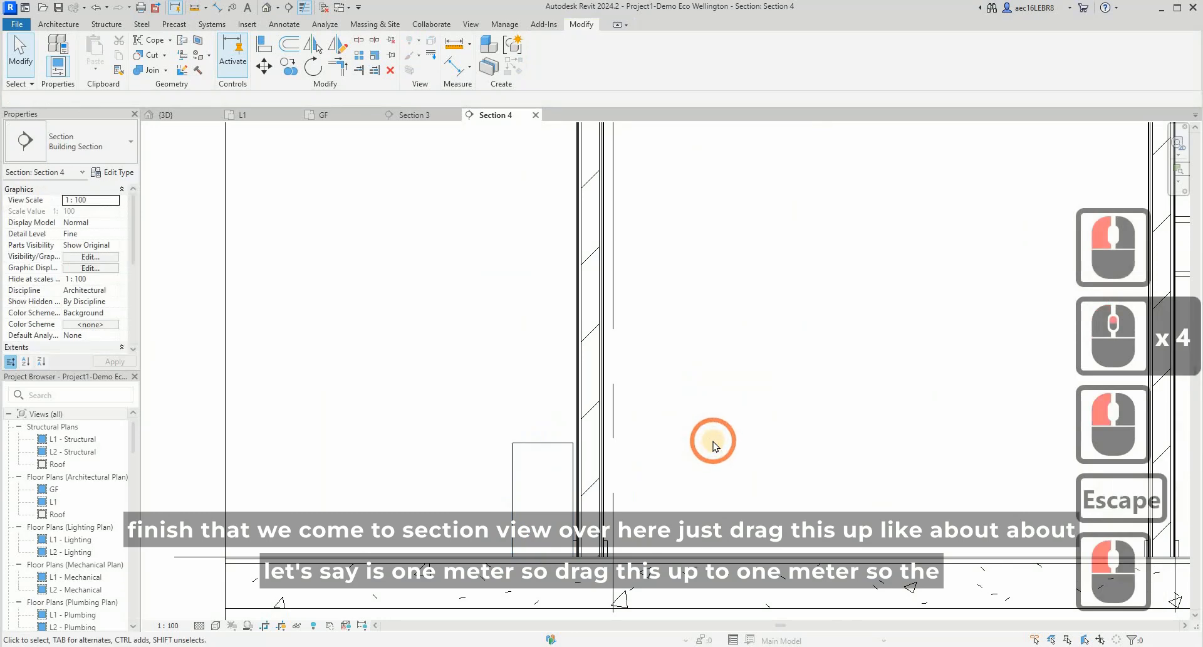
- Draw a detail line 1000 mm up from the GF level beside the cabinet and continue it horizontally across the wall
key(d)
key(l)
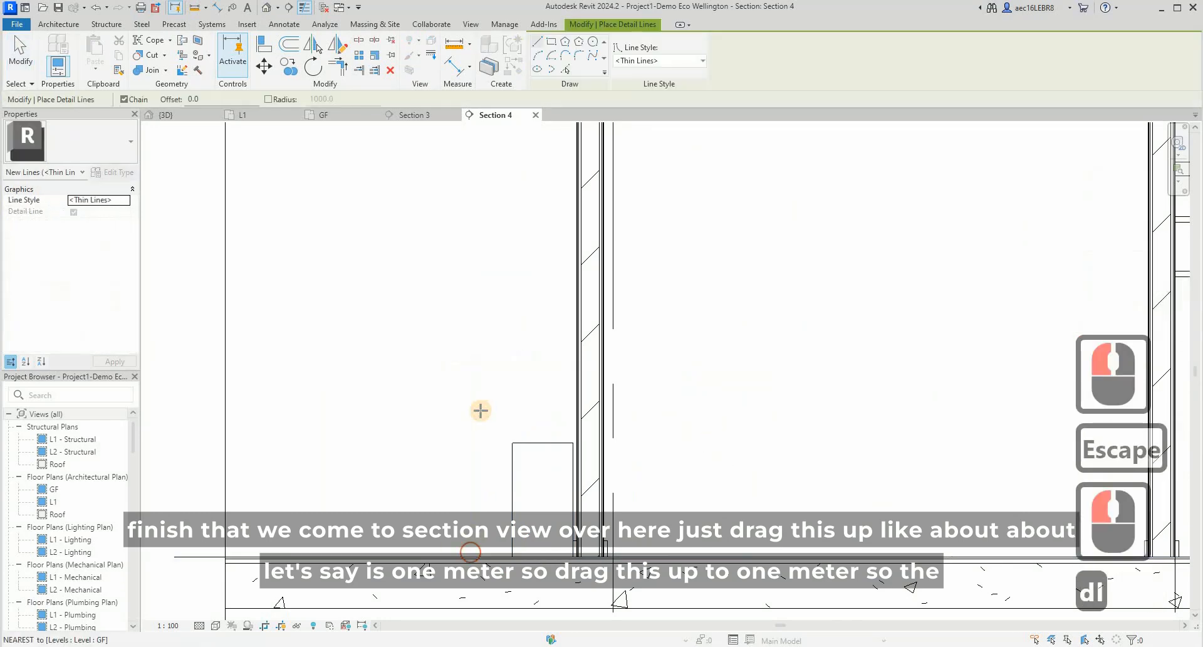
click(476, 411)
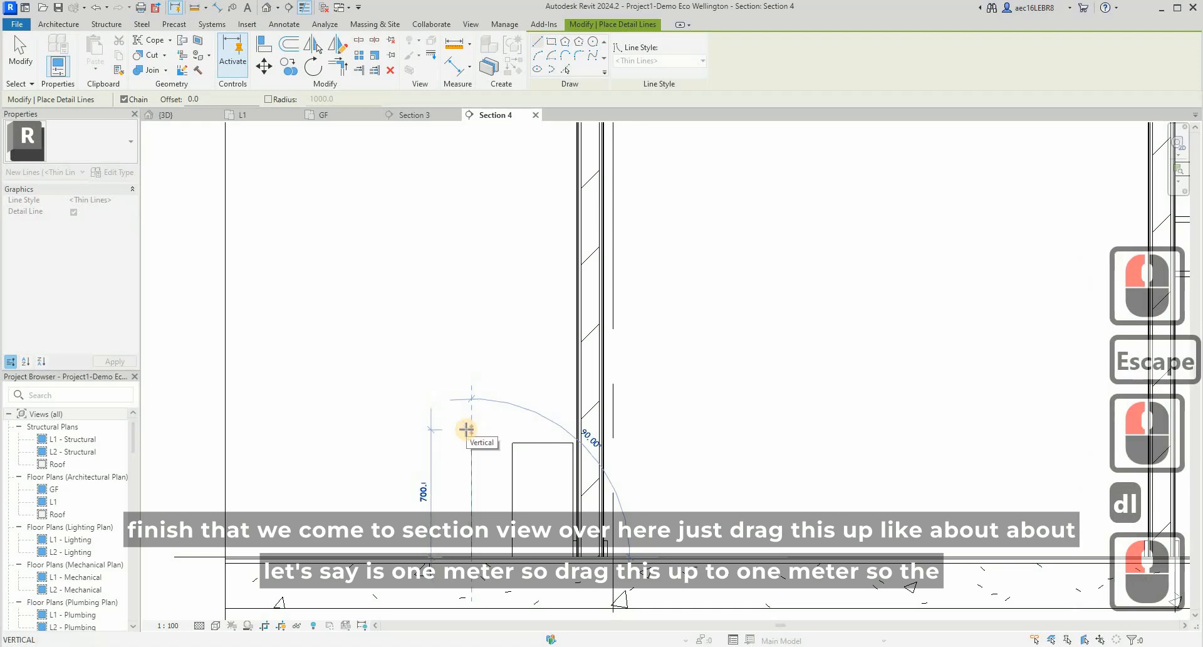
text(1000)
key(Return)
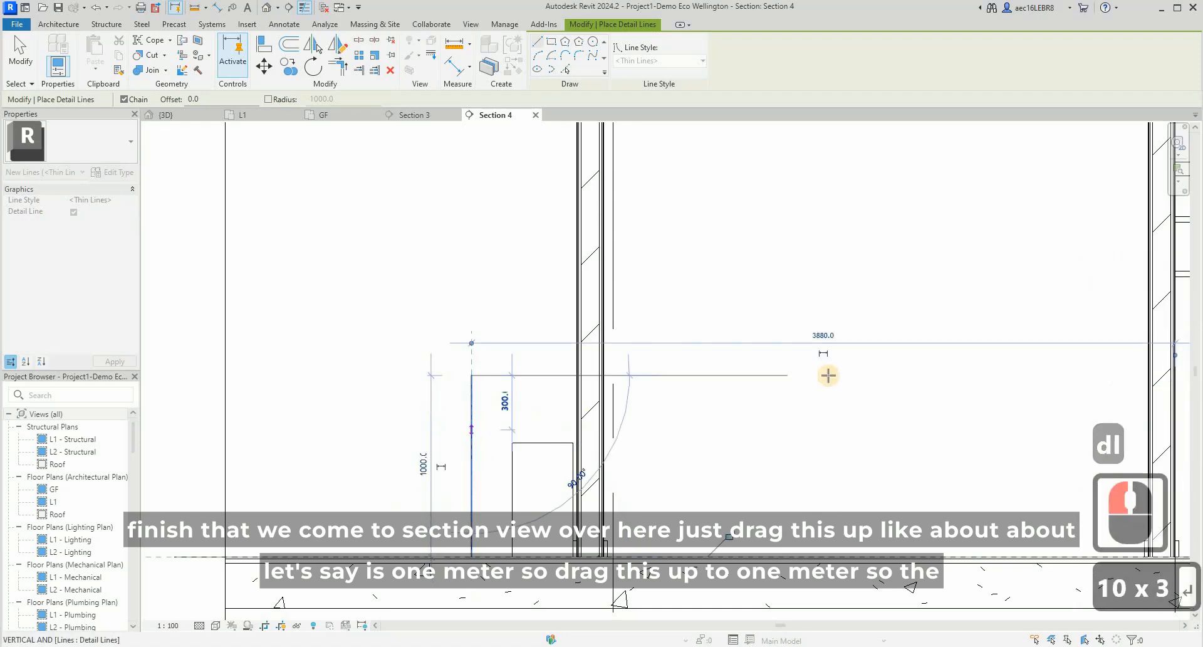
click(788, 375)
key(Escape)
- Stretch the cabinet's top up to the horizontal guide line at 1000 mm
key(Escape)
click(544, 438)
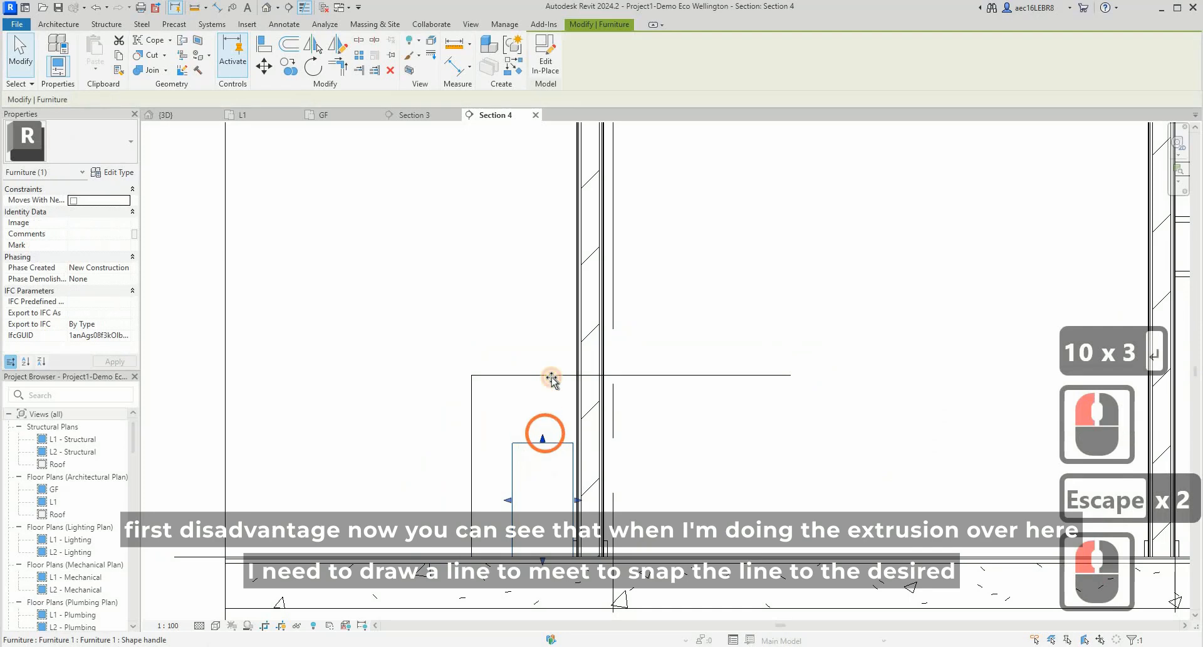
drag(551, 378, 551, 376)
click(684, 380)
key(Escape)
- Delete the chain of detail guide lines around the cabinet
key(Tab)
click(542, 354)
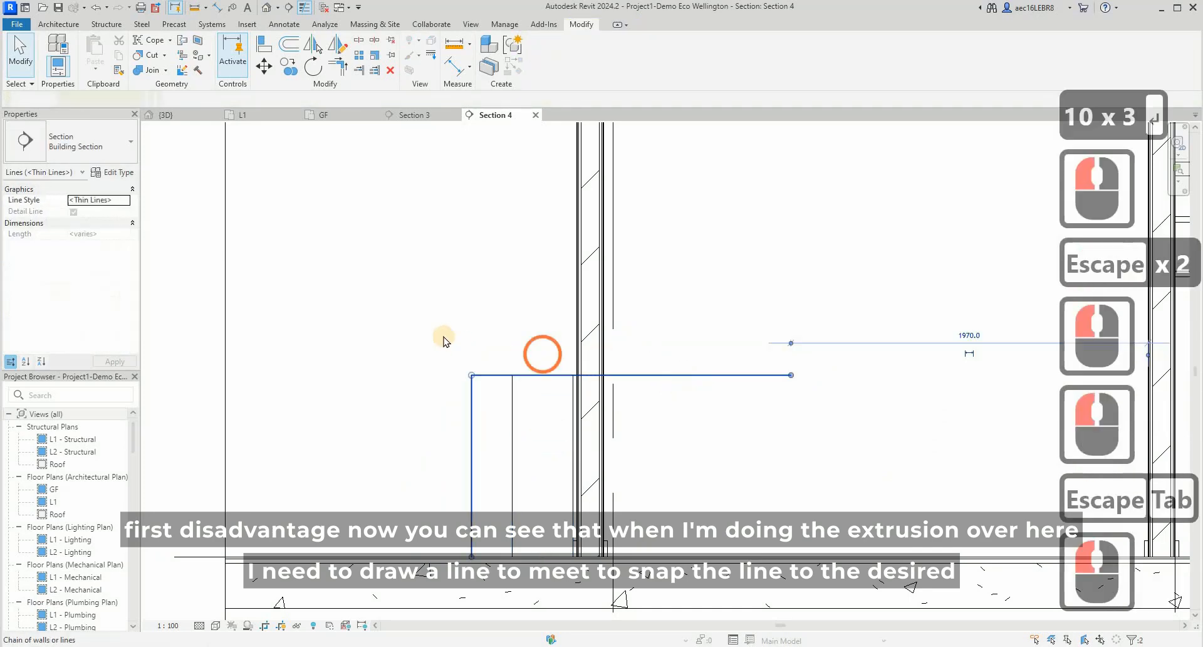
click(425, 374)
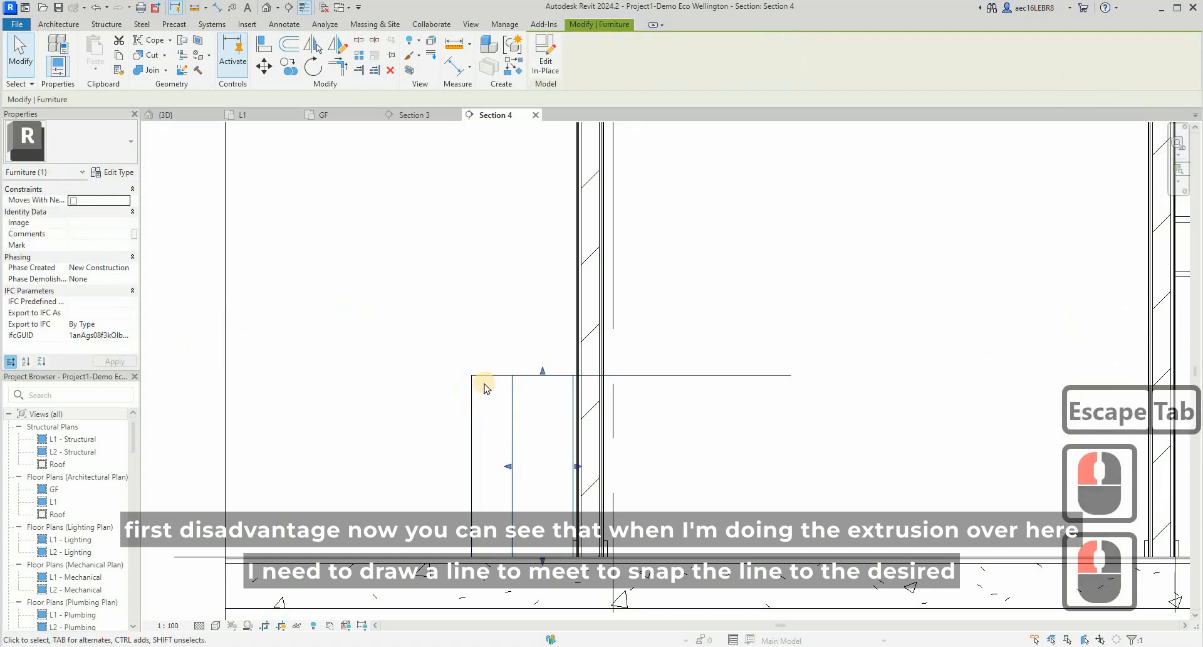
key(Tab)
click(804, 370)
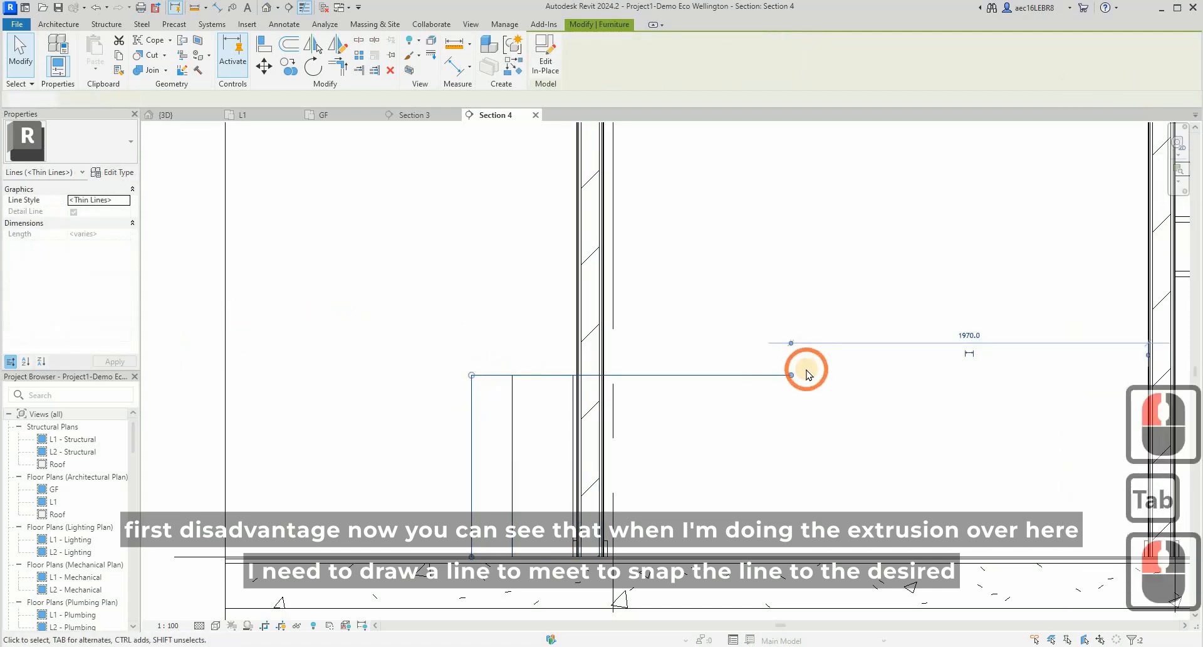
key(Delete)
- Open the cabinet for in-place editing, inspect its Extrusion End setting, and leave without keeping any changes
click(551, 376)
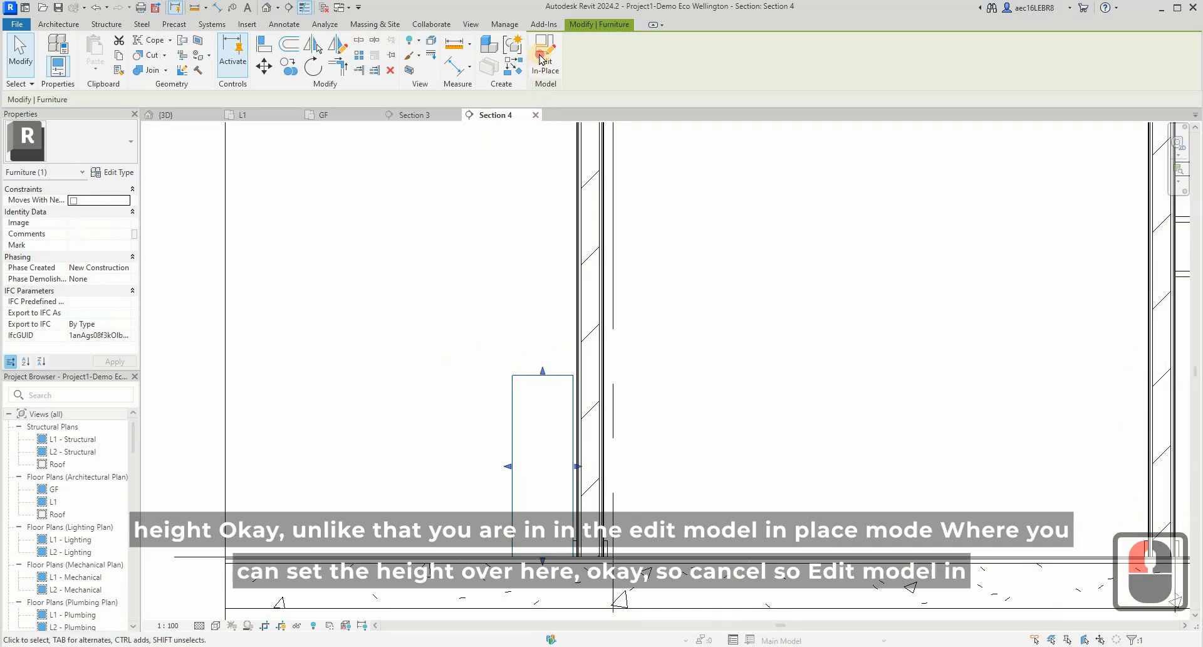
click(626, 401)
click(561, 378)
click(474, 309)
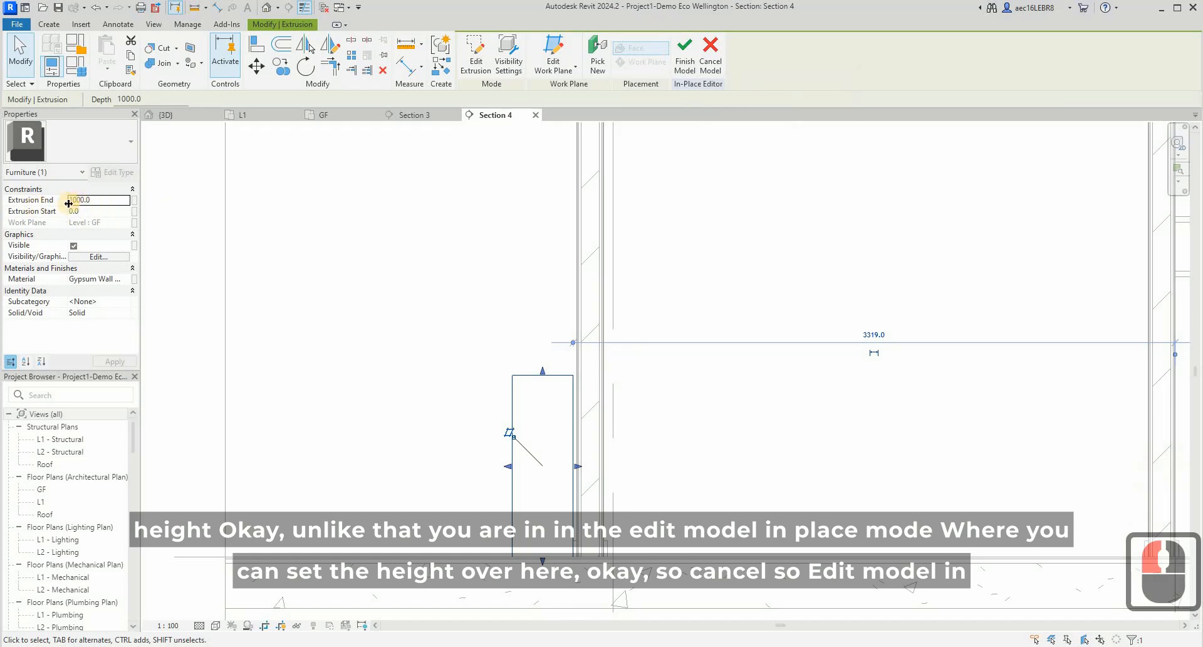
click(706, 52)
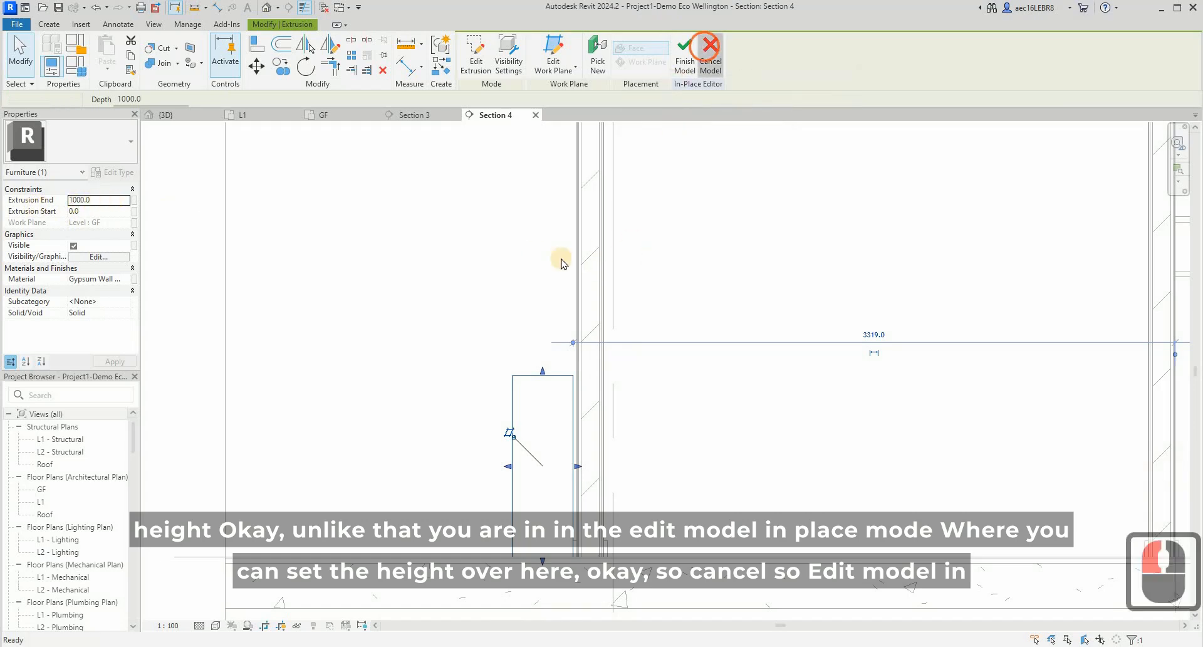
click(585, 250)
key(Escape)
- Reopen the cabinet for in-place editing and open the family parameter association for its extrusion's Material
click(548, 374)
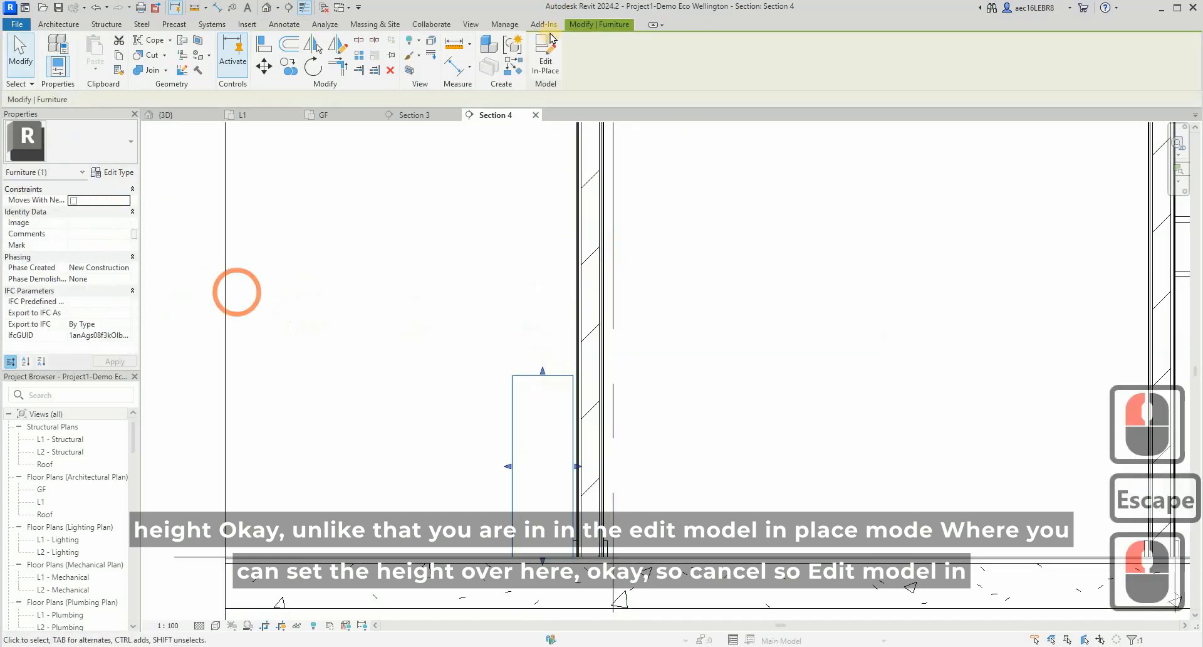
click(545, 55)
click(571, 382)
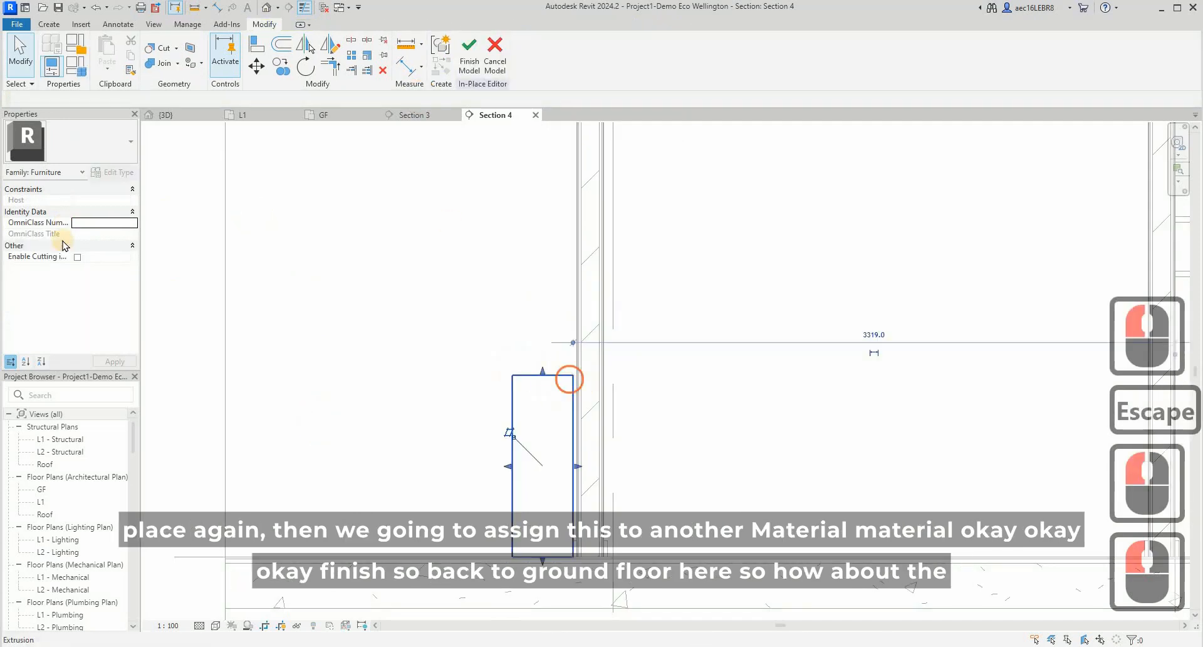
click(134, 278)
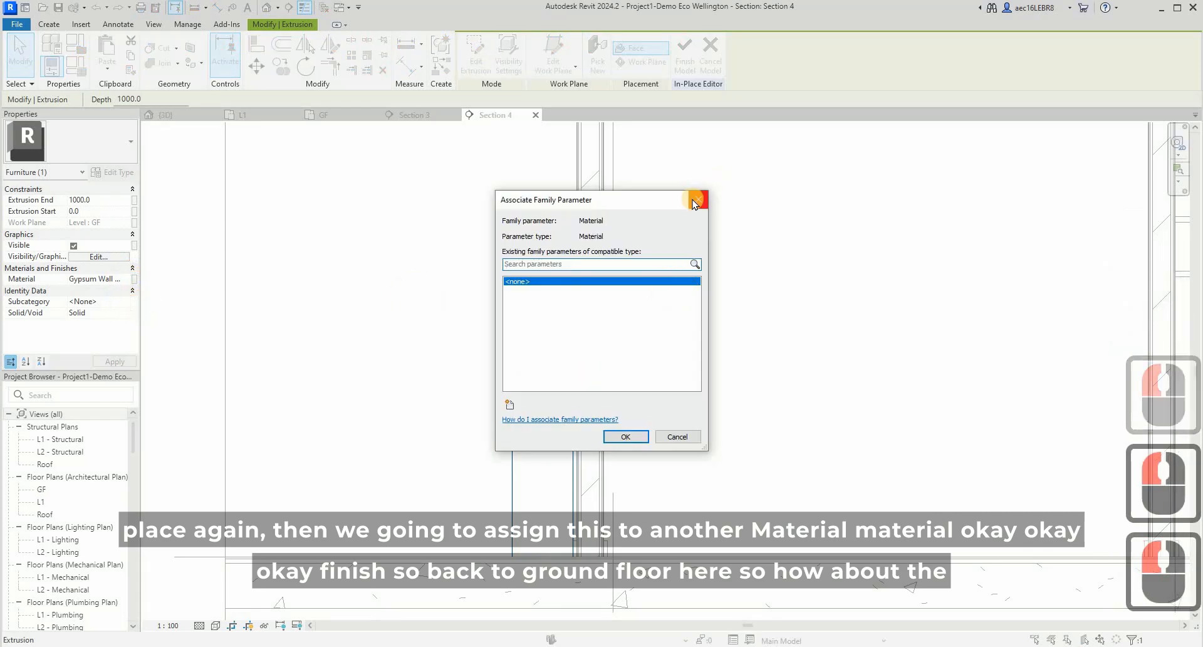
- Create a material type parameter named Cabinet, associate it with the extrusion's Material, and finish the in-place model
click(510, 404)
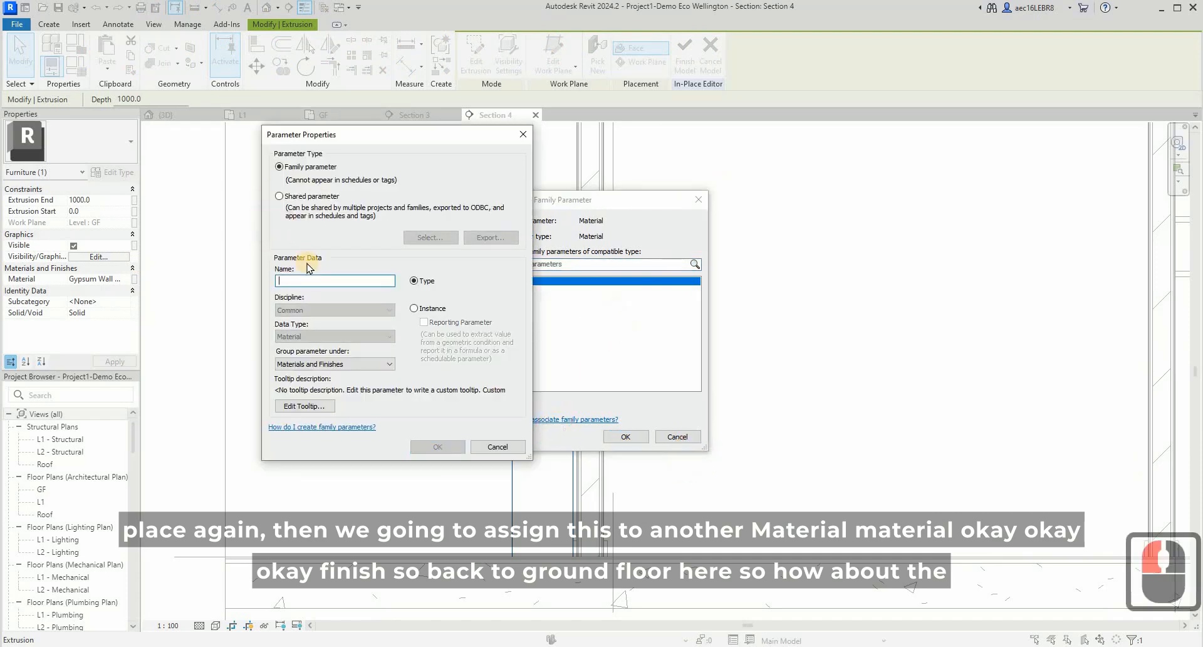
text(T)
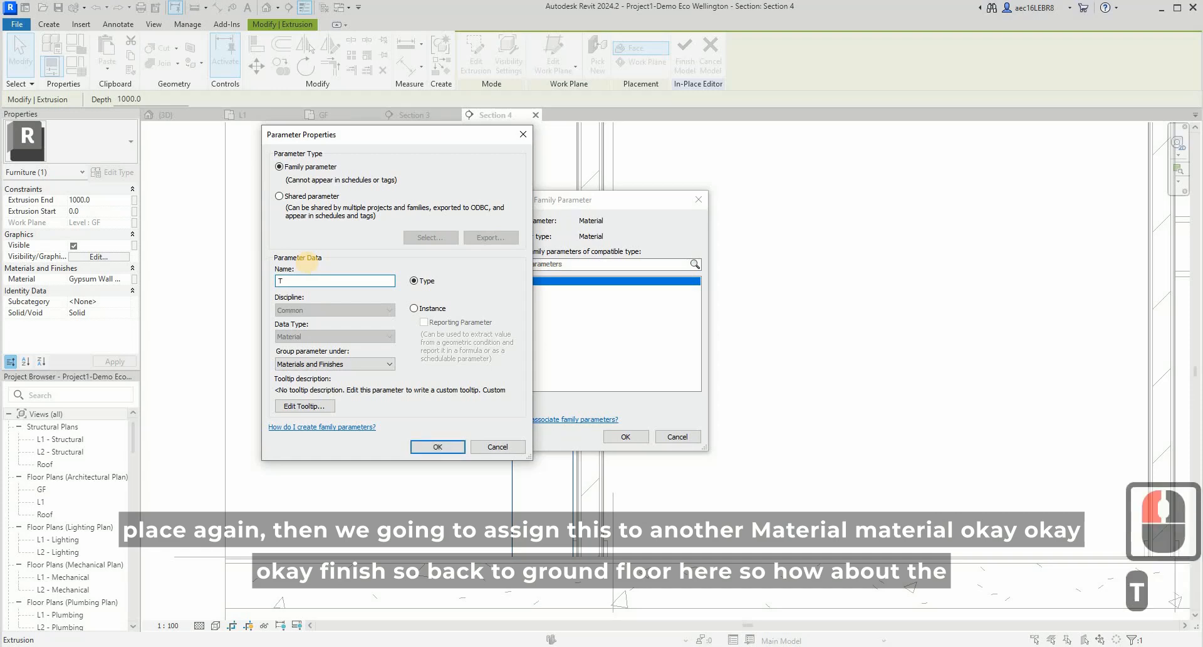
key(BackSpace)
text(Cainet 1)
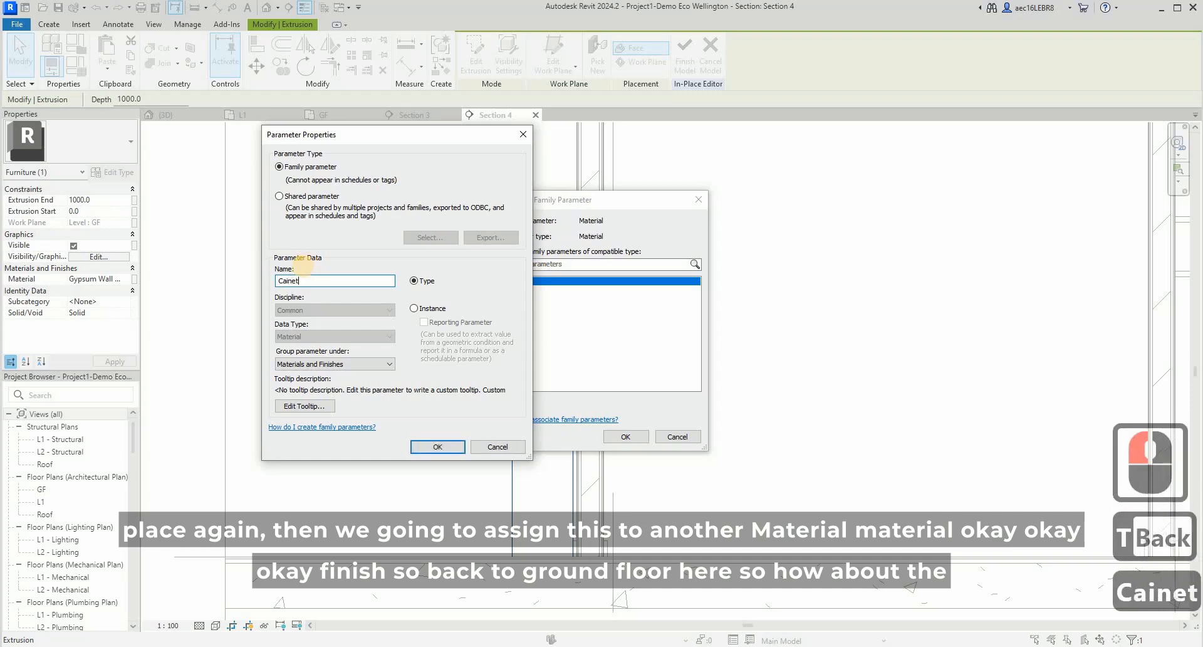
key(BackSpace)
key(BackSpace)
key(BackSpace)
key(BackSpace)
key(BackSpace)
key(BackSpace)
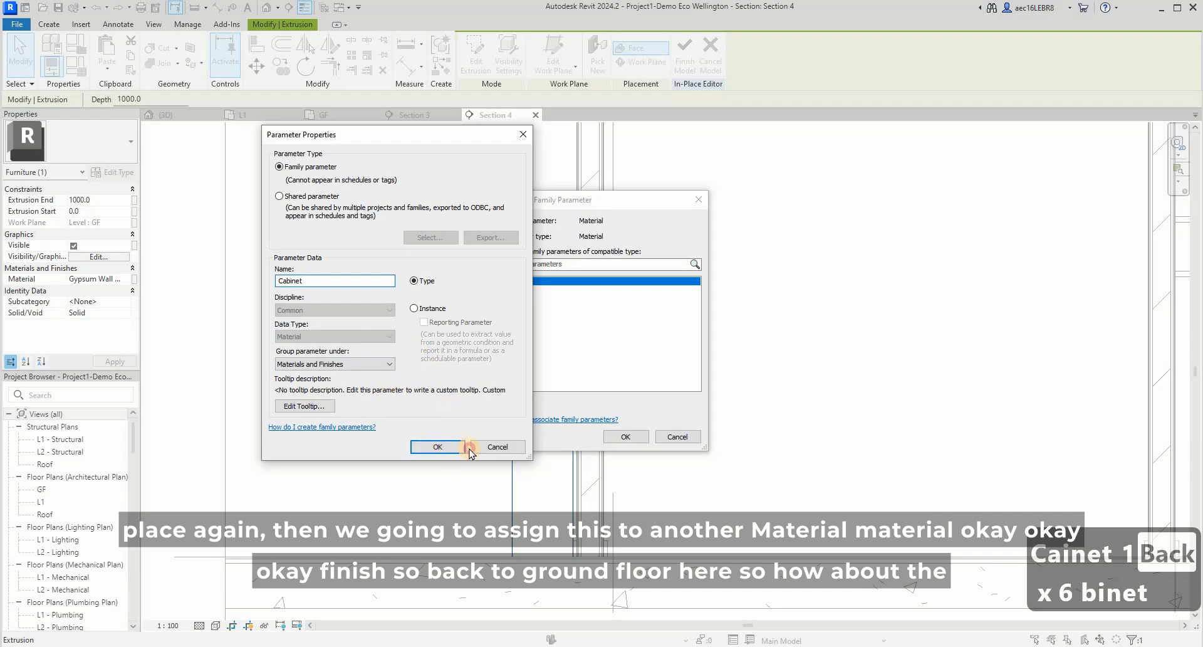
click(463, 447)
click(624, 436)
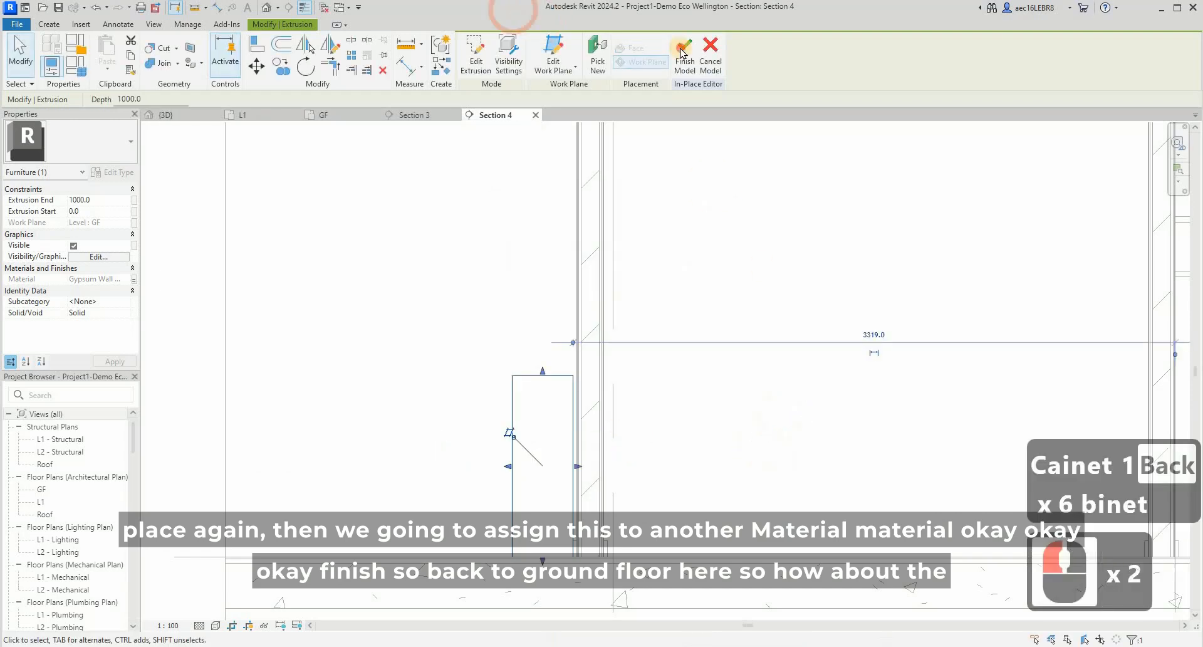
click(658, 348)
key(Escape)
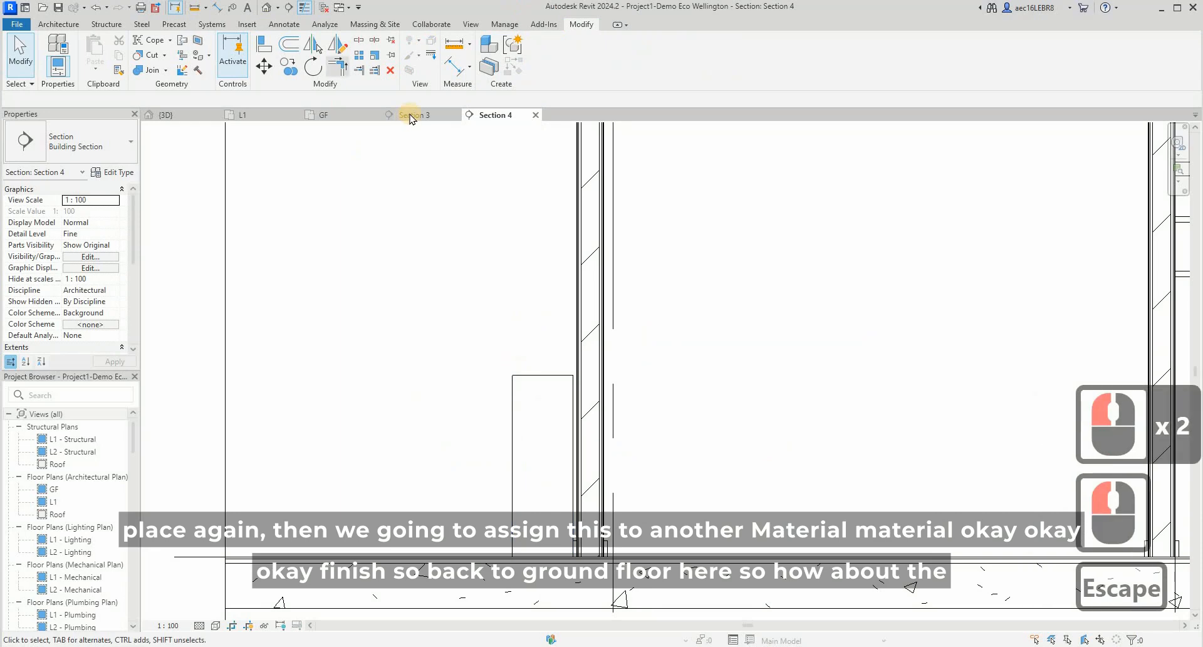
- In the GF floor plan, open the cabinet for in-place editing and start editing its extrusion sketch
click(323, 118)
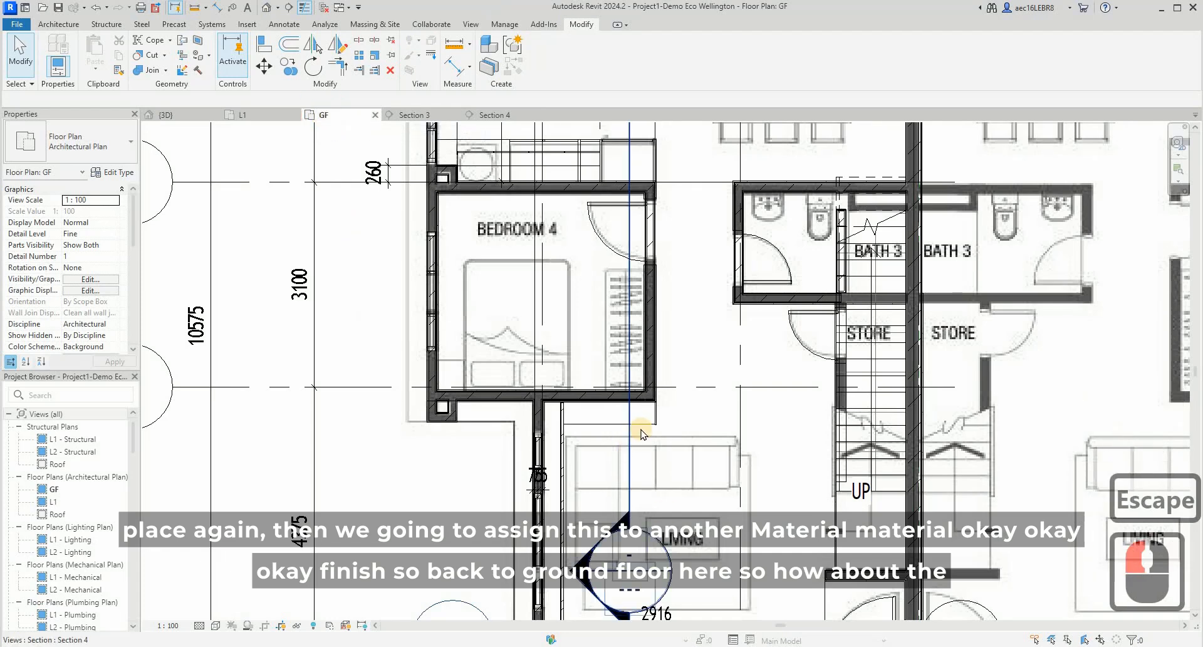
click(643, 408)
scroll(634, 410, up, 4)
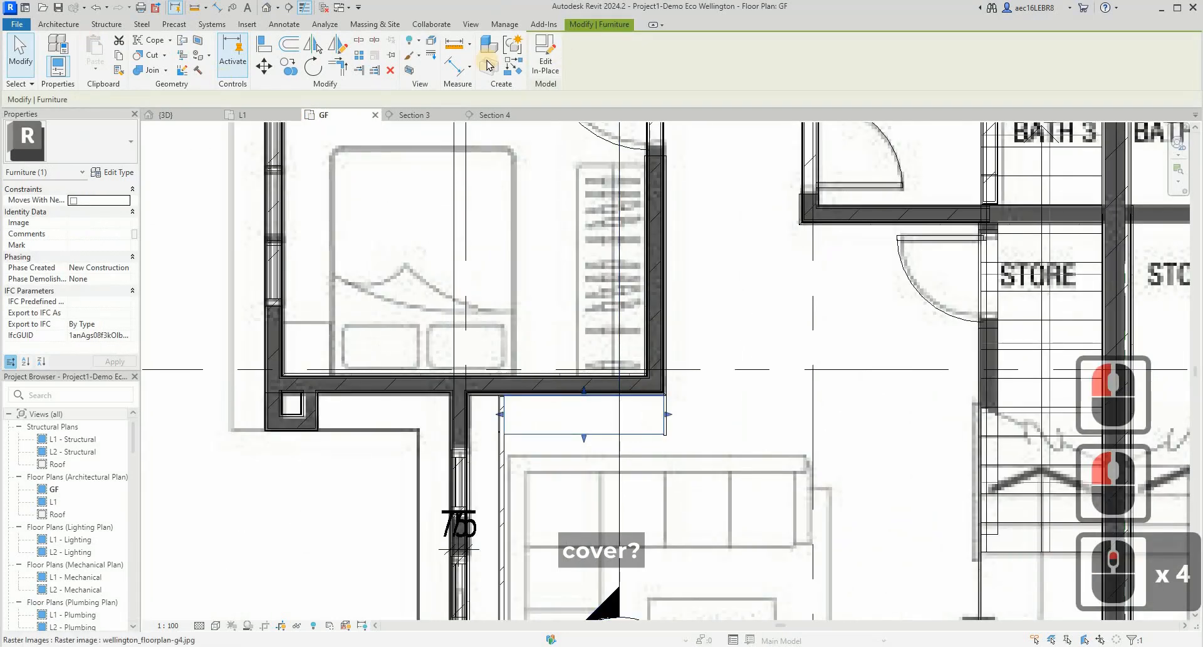
click(545, 57)
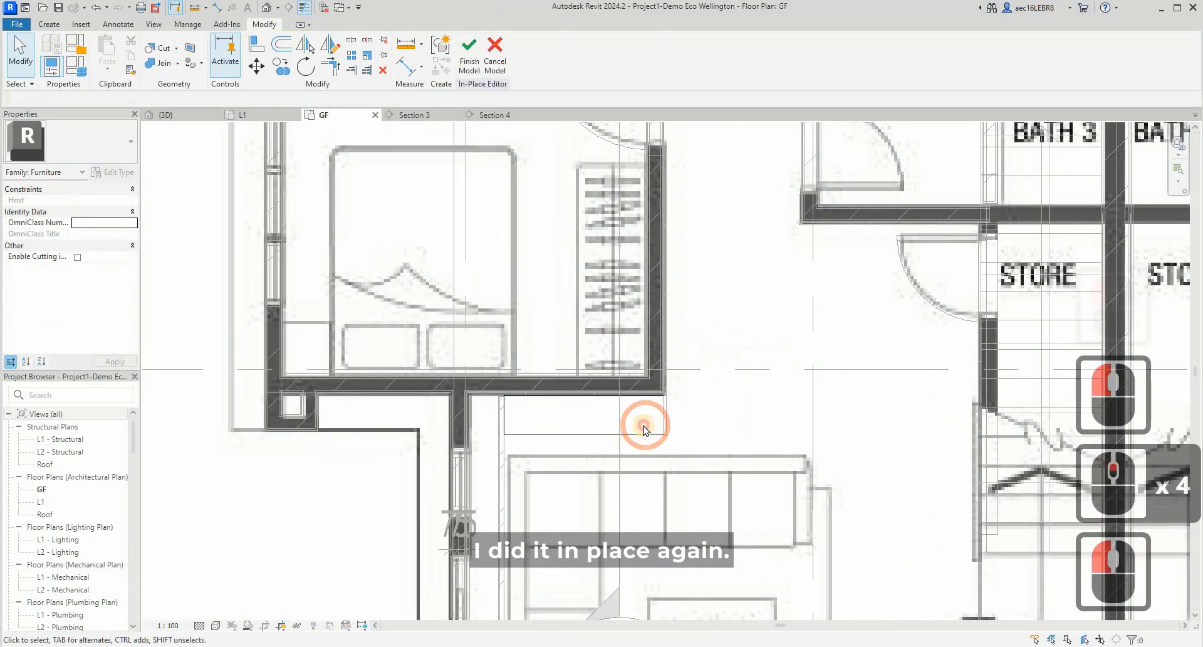
click(644, 427)
click(486, 60)
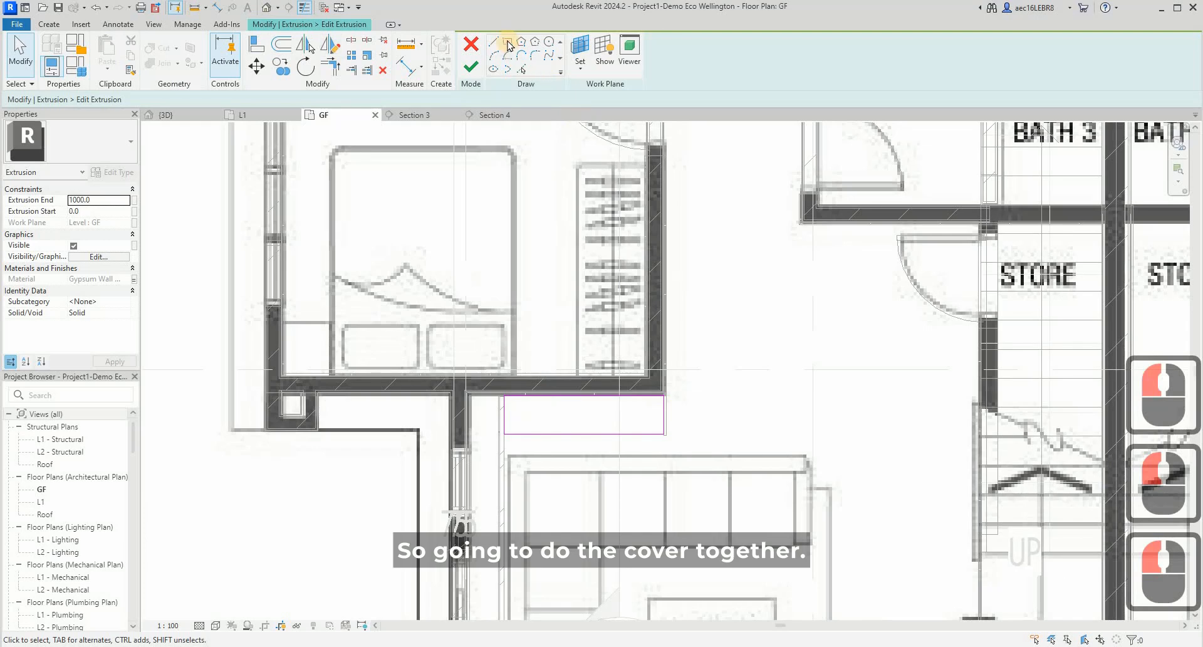
- Sketch a small cover panel rectangle, about 90 by 12 mm, just in front of the cabinet's front edge at its right end
click(508, 43)
scroll(544, 450, up, 8)
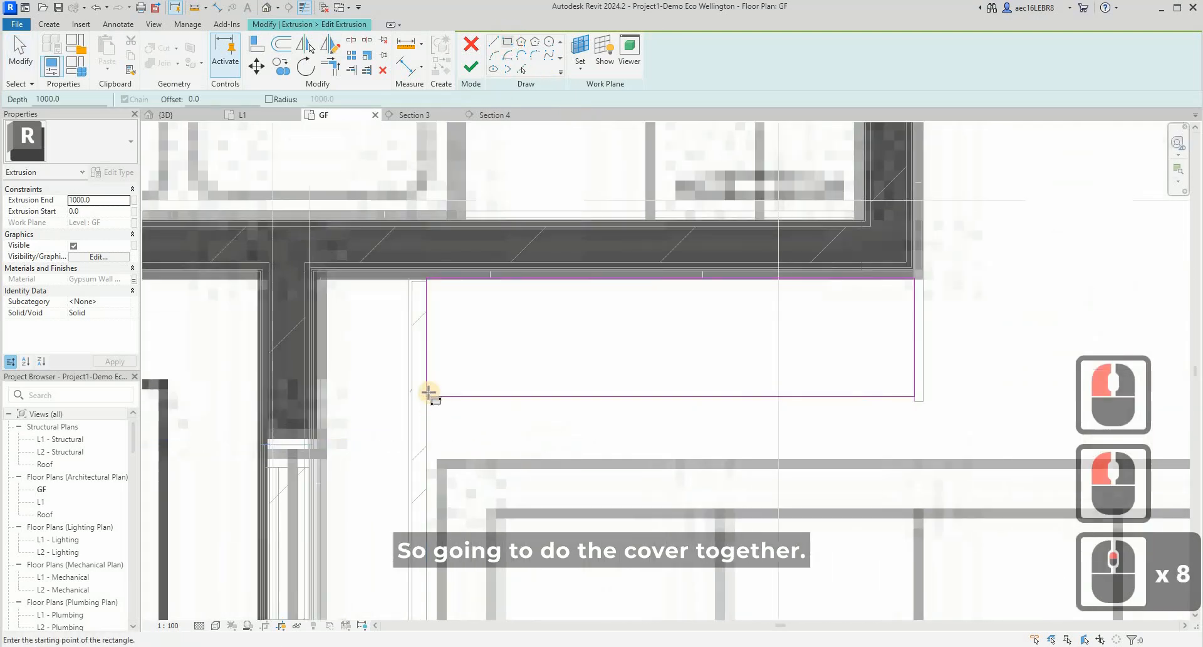
scroll(429, 392, up, 2)
click(430, 402)
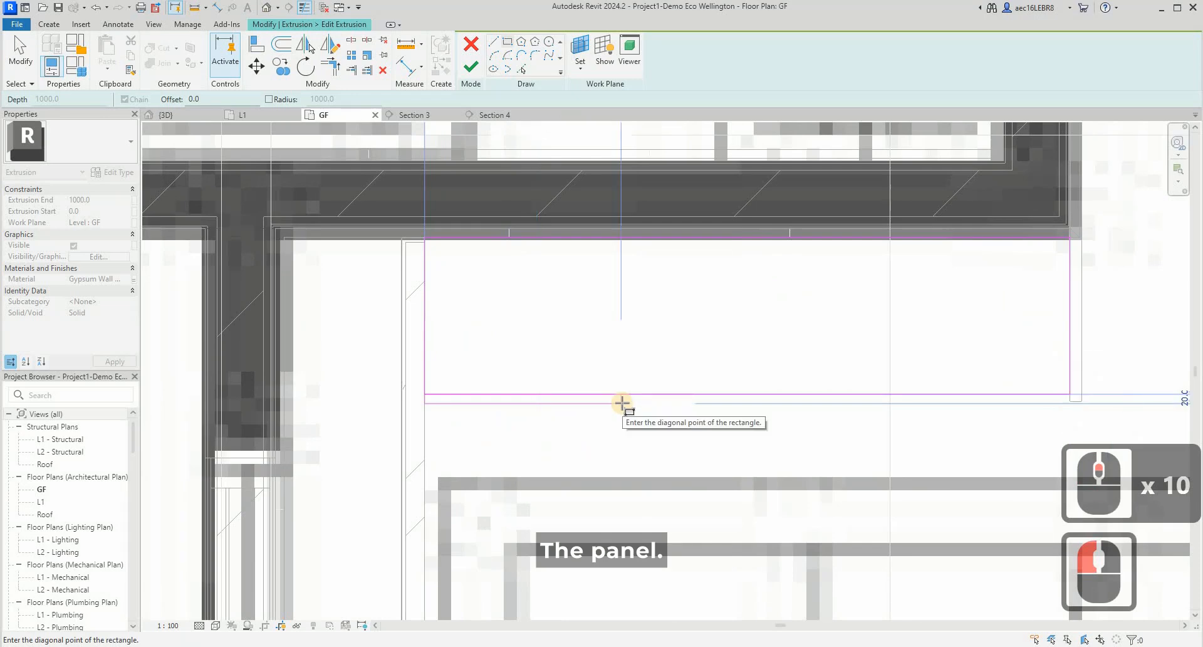
key(Escape)
scroll(359, 402, up, 7)
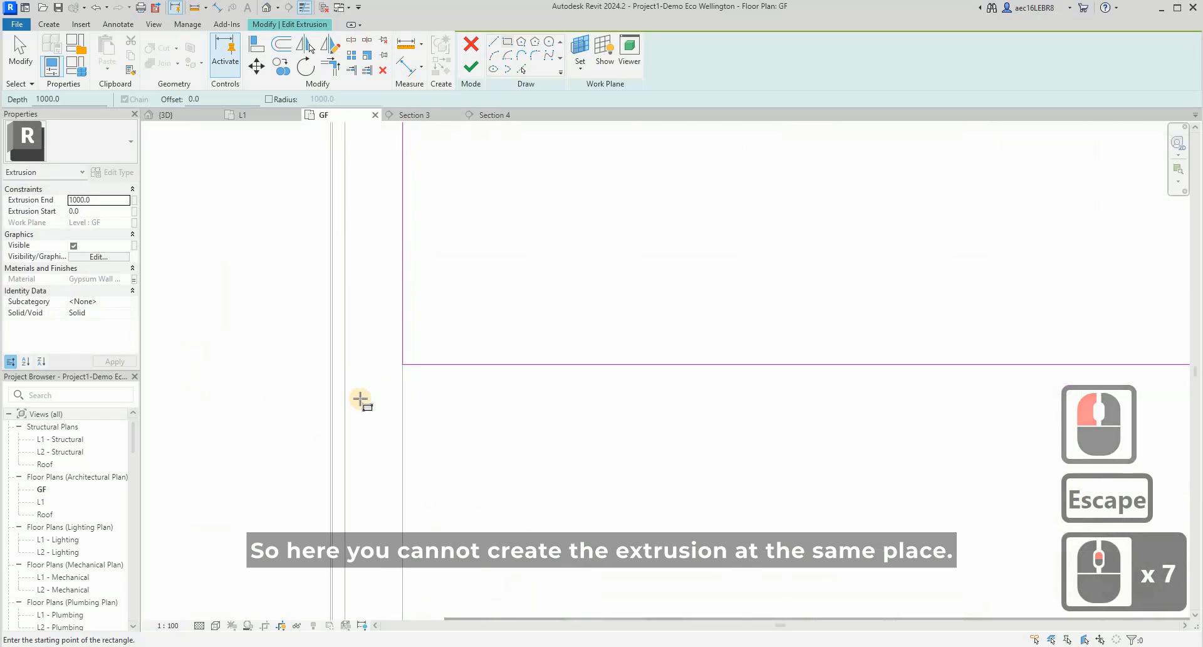
scroll(576, 403, down, 14)
scroll(576, 403, down, 3)
scroll(538, 401, up, 17)
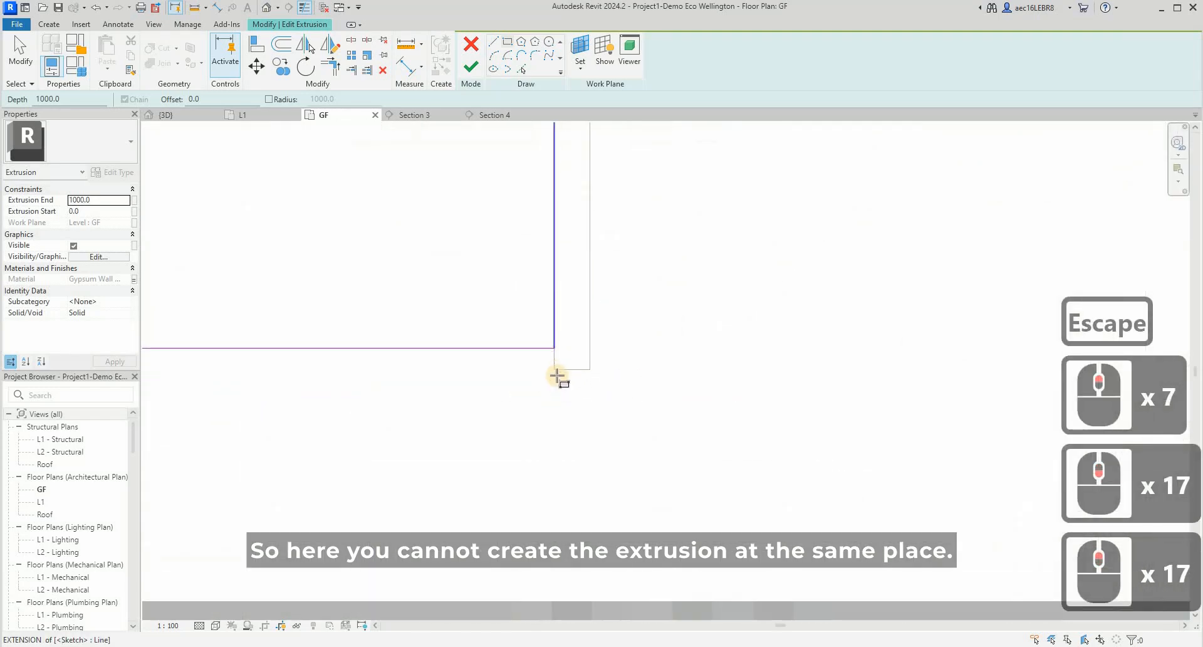
click(484, 367)
scroll(384, 344, up, 4)
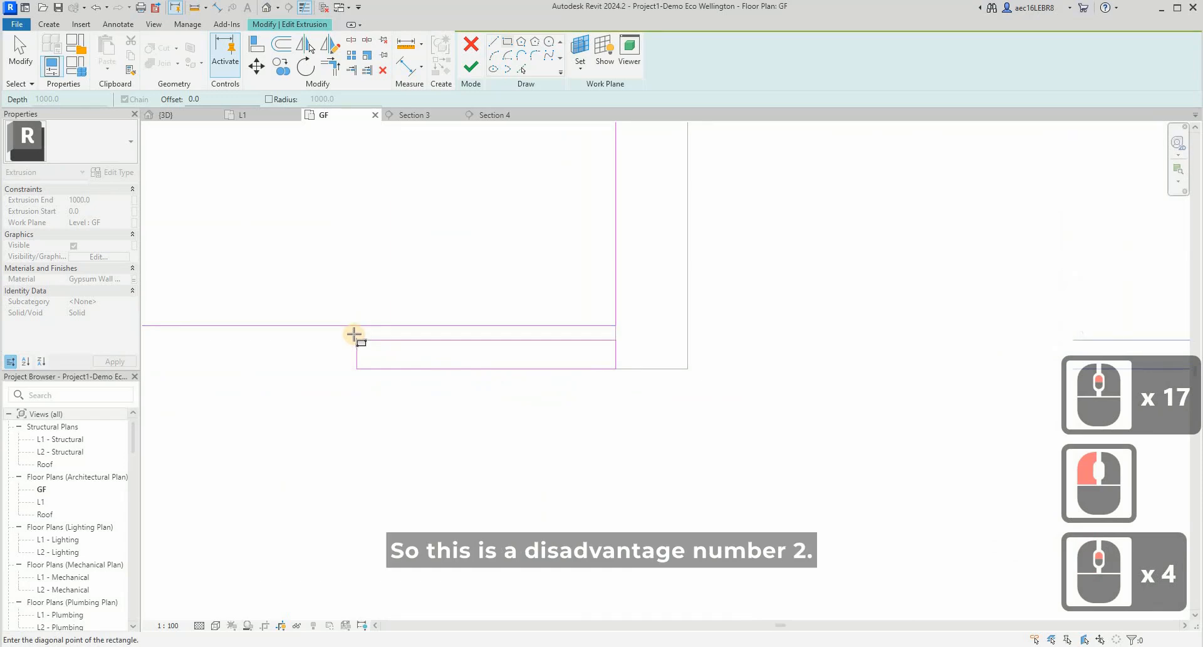
click(355, 333)
scroll(671, 349, up, 11)
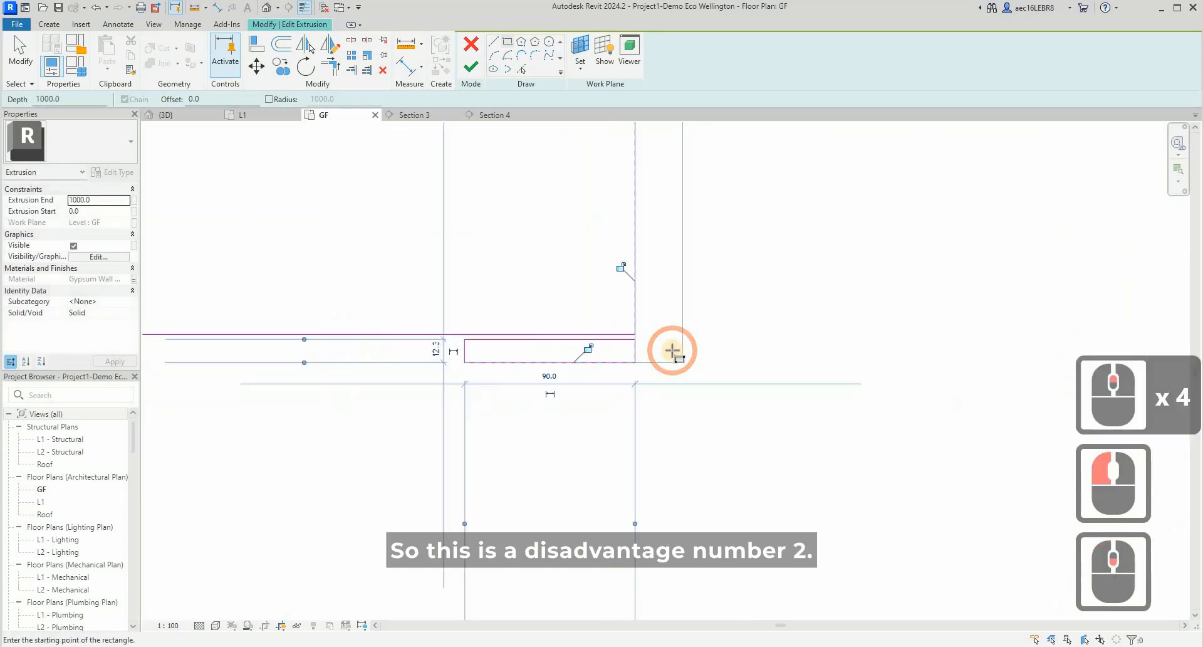
key(Escape)
key(Escape)
- Draw a guide line 60 mm down from the midpoint of the cabinet's front edge and across to its left side
scroll(610, 369, up, 5)
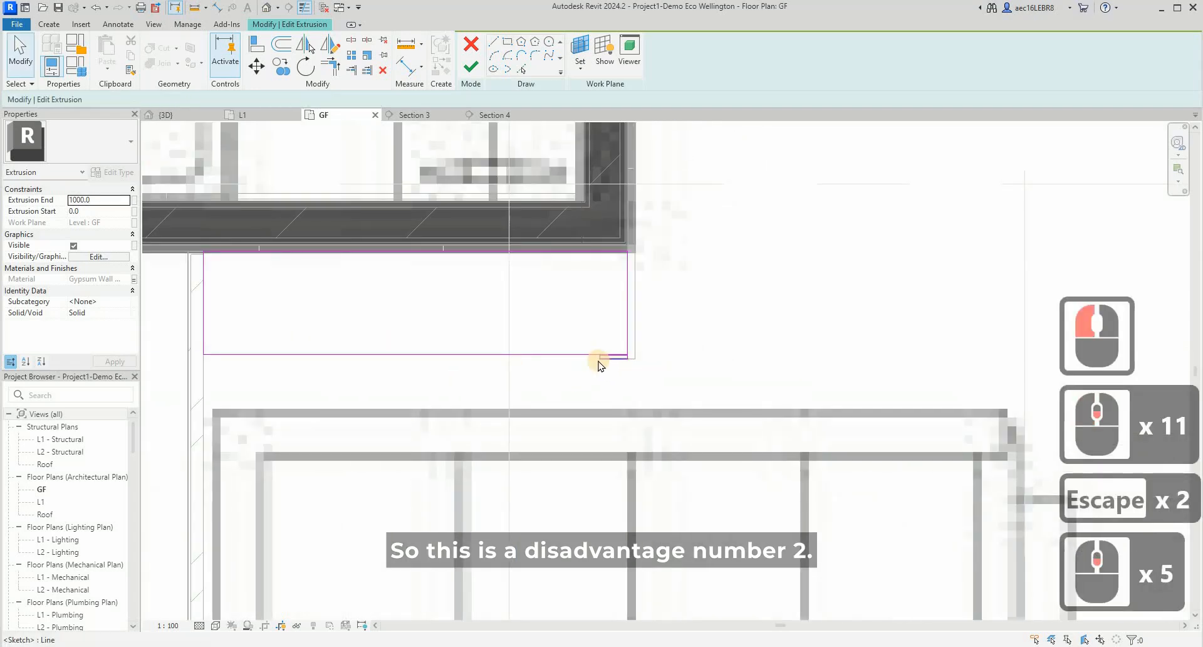
click(596, 358)
scroll(708, 366, up, 8)
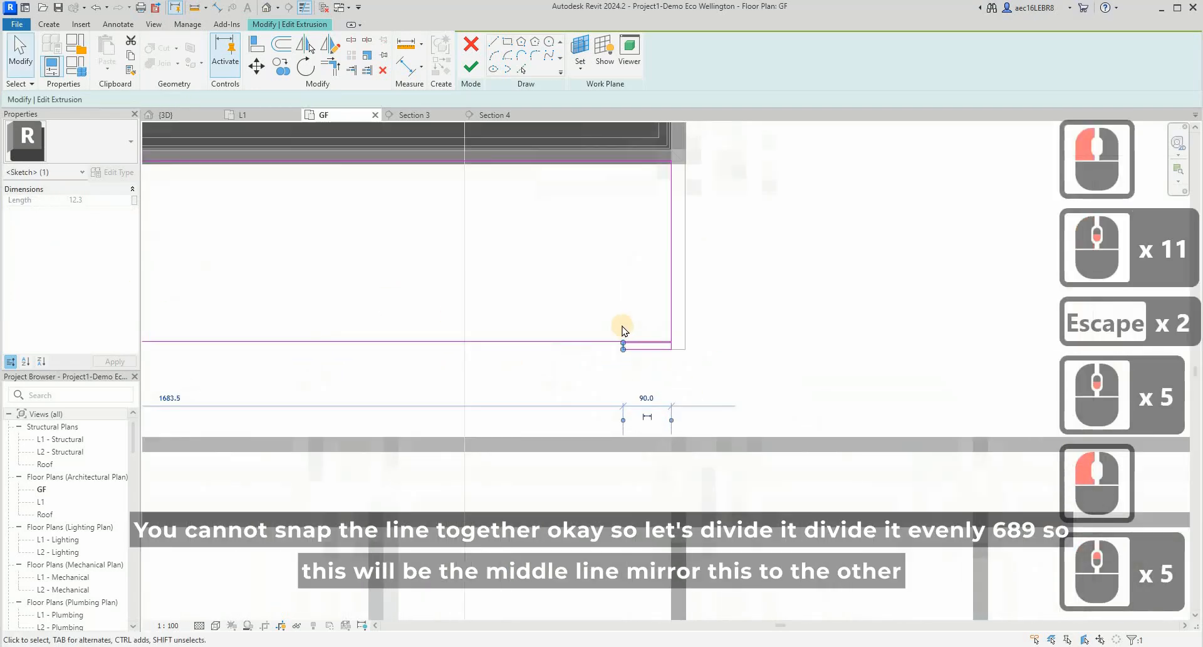
scroll(840, 314, down, 7)
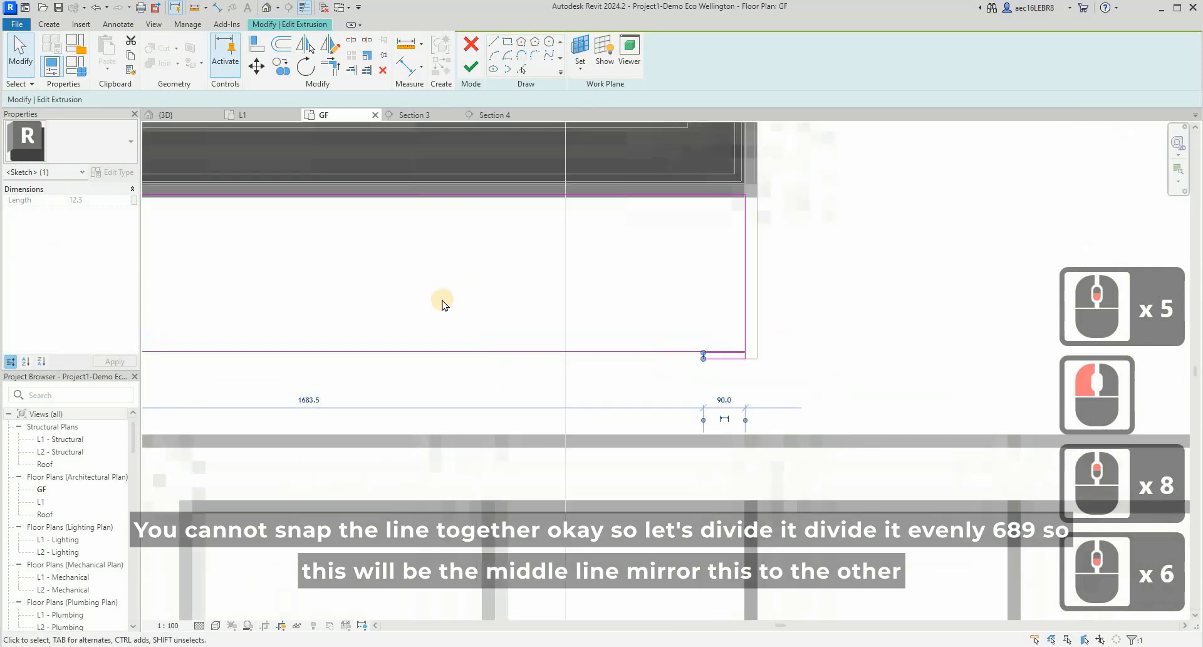
click(525, 361)
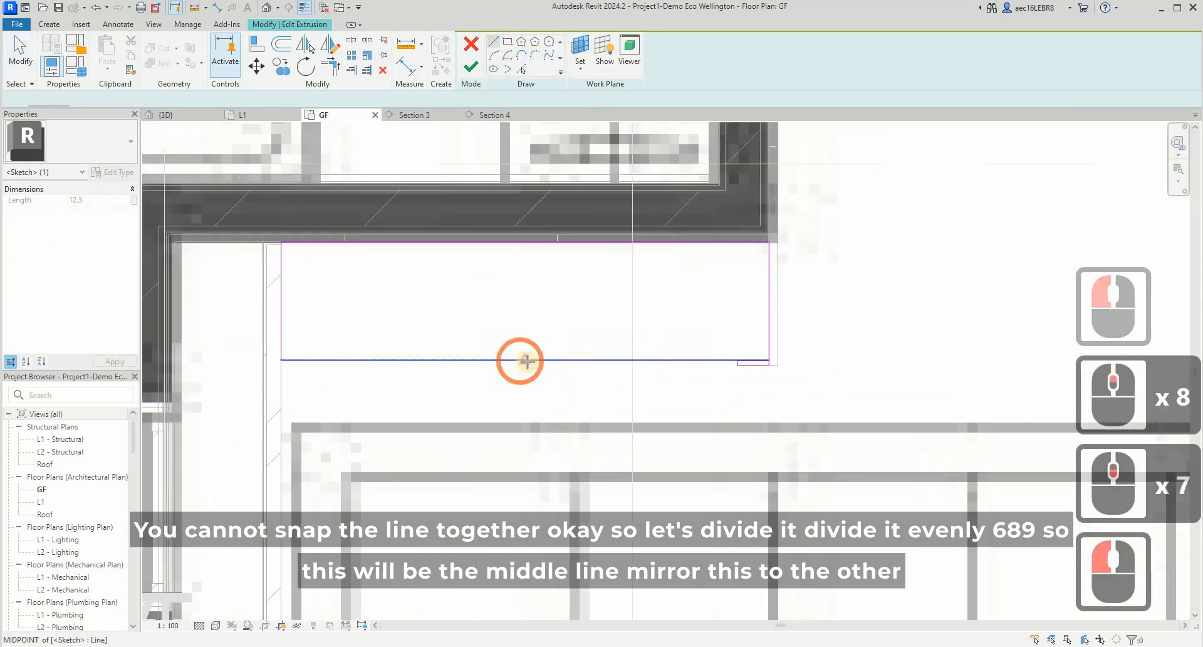
click(191, 387)
click(284, 381)
key(Escape)
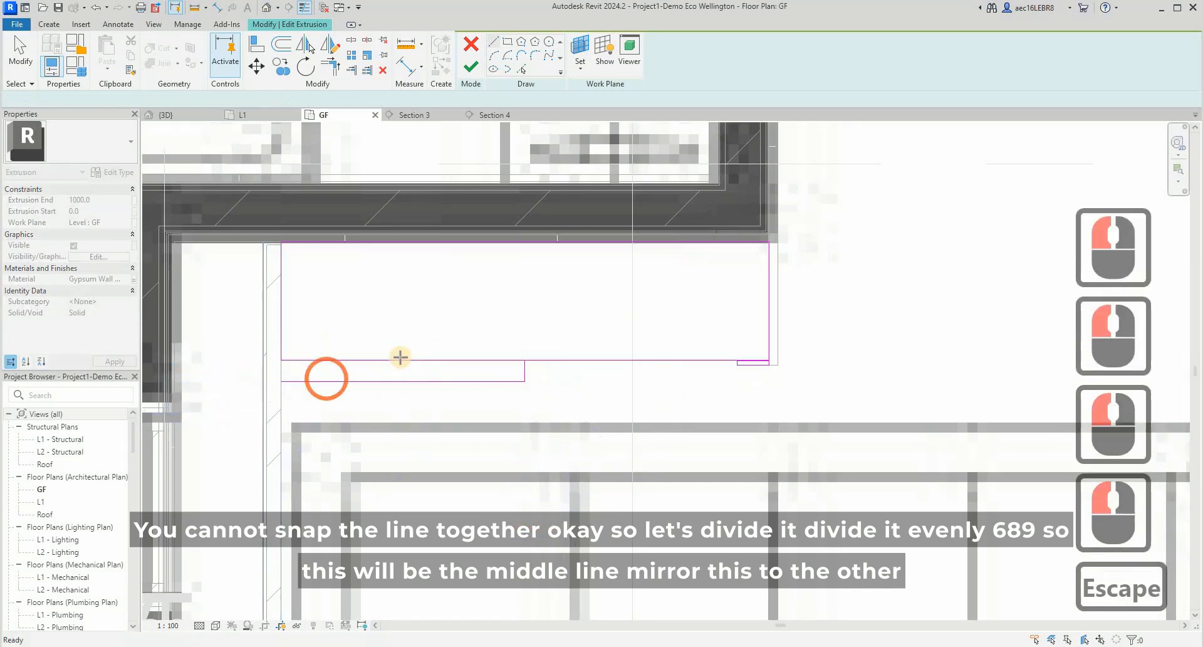
- Draw a 60 mm vertical divider line from the cabinet's front edge to the midpoint of the horizontal guide line
click(403, 359)
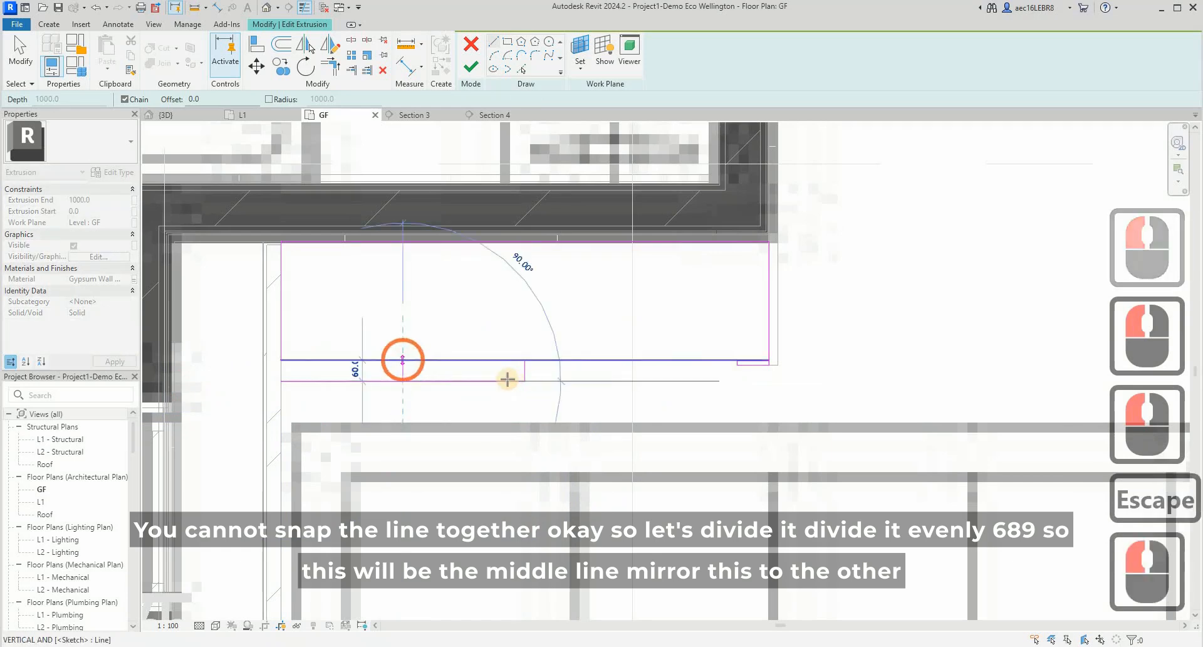
click(515, 381)
key(Escape)
key(Escape)
- Mirror the horizontal guide line about the central vertical line to the right half of the cabinet
click(522, 380)
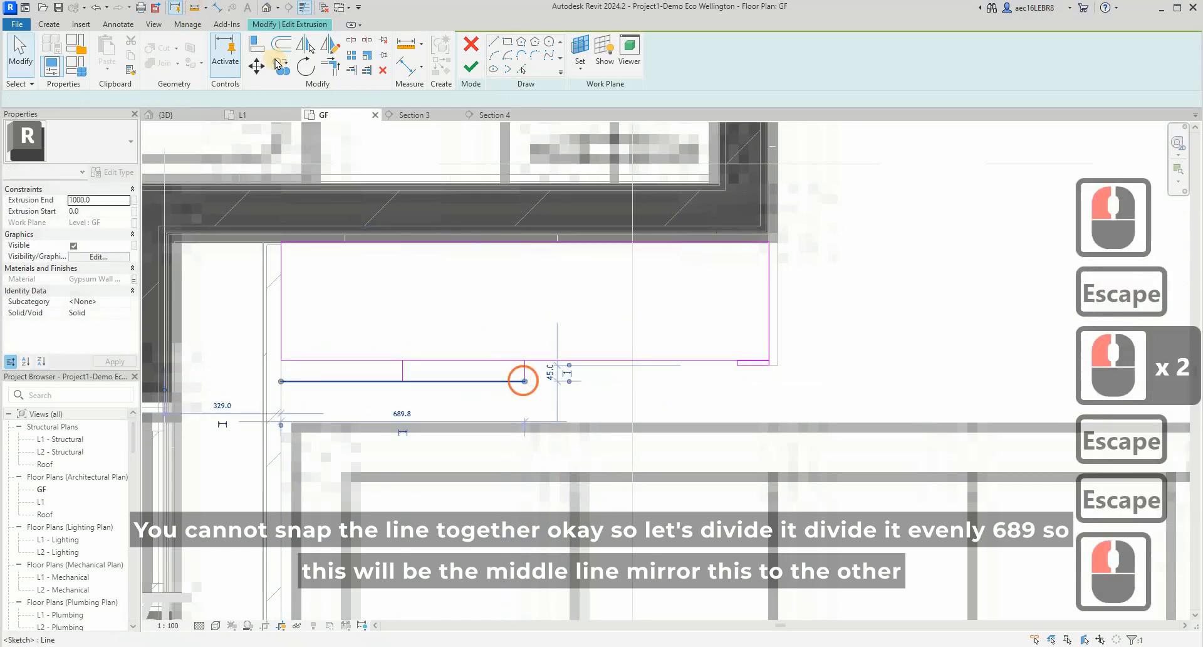
click(306, 45)
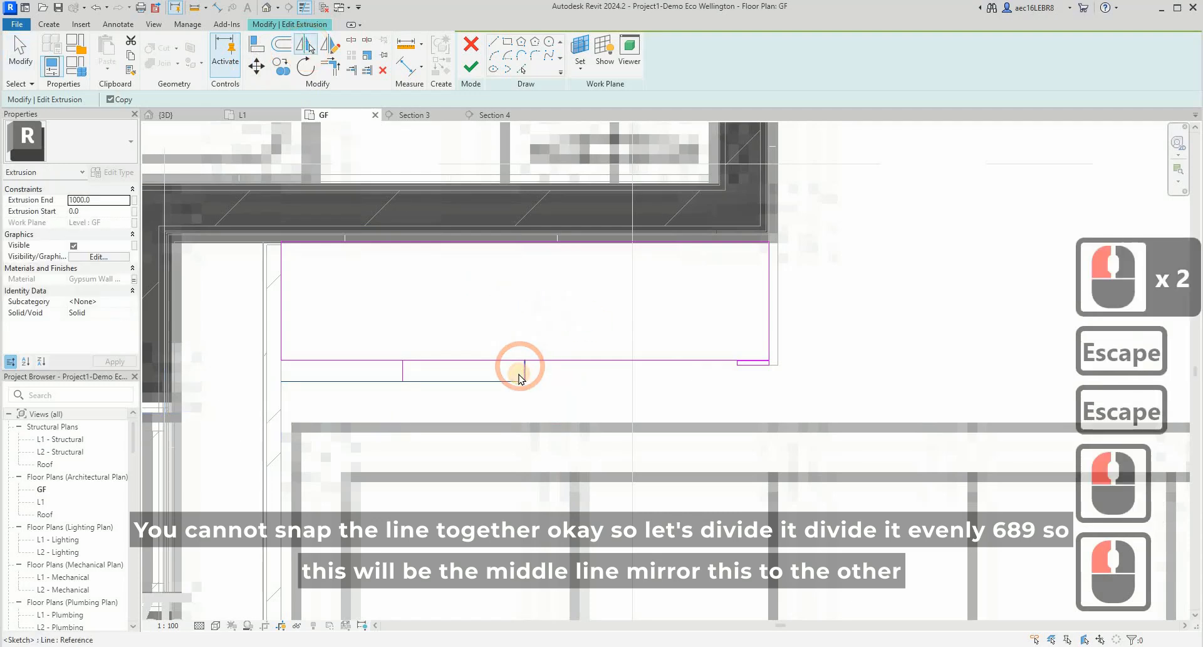
click(519, 375)
key(Escape)
key(Escape)
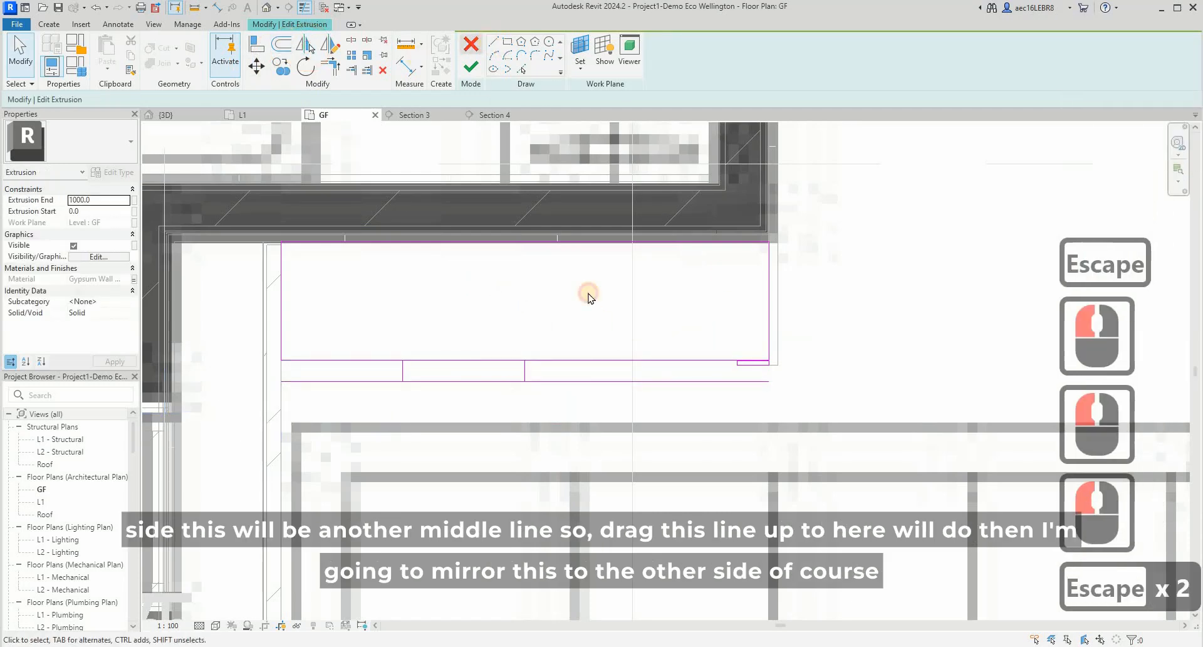
- Draw a vertical divider line from the midpoint of the mirrored guide line up to the cabinet's front edge
click(493, 41)
click(646, 381)
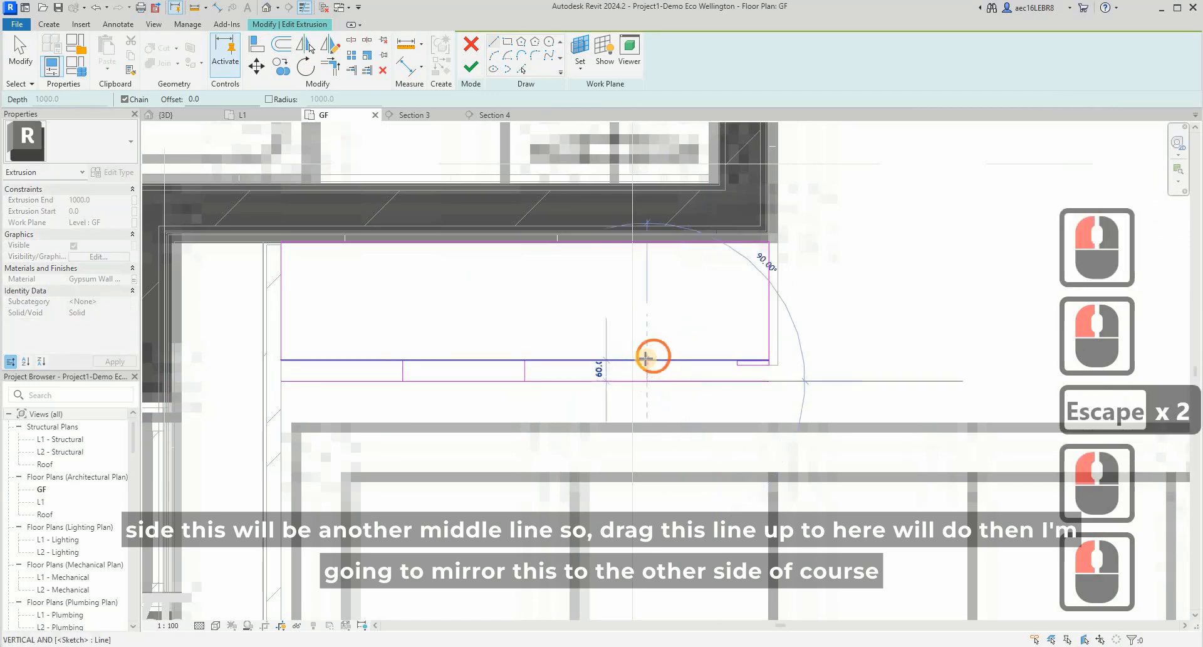
click(646, 359)
key(Escape)
key(Escape)
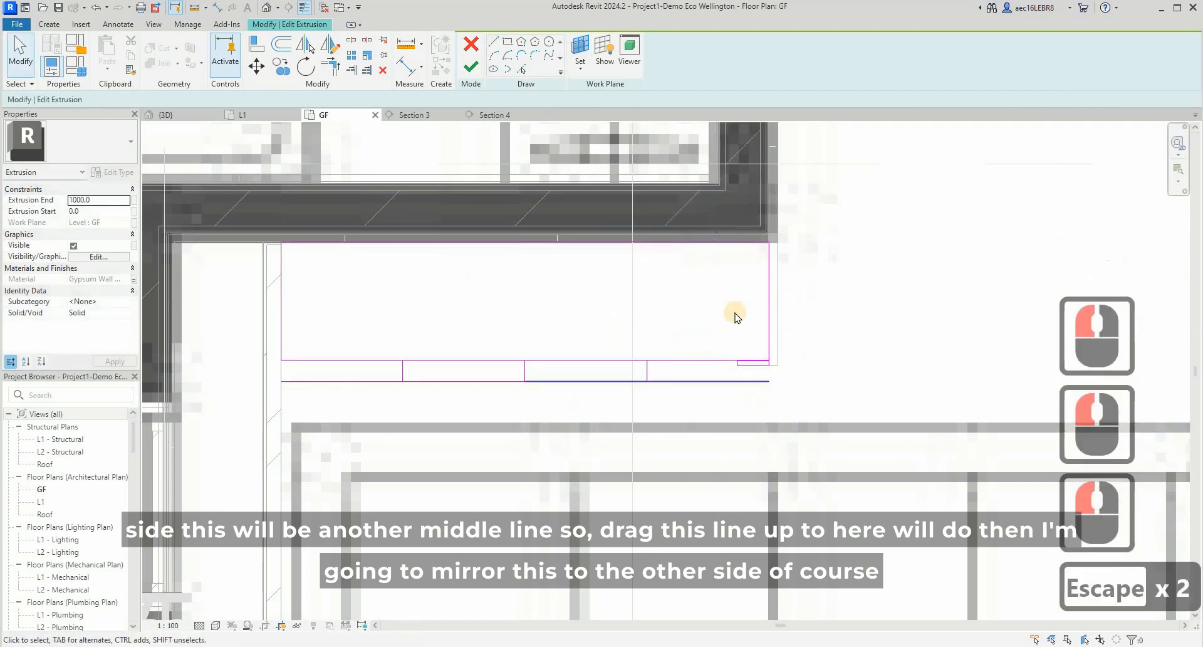
- Move the panel rectangle's left short edge to about 5 mm from the right divider line, making the panel 340 mm wide
scroll(748, 379, up, 6)
click(739, 368)
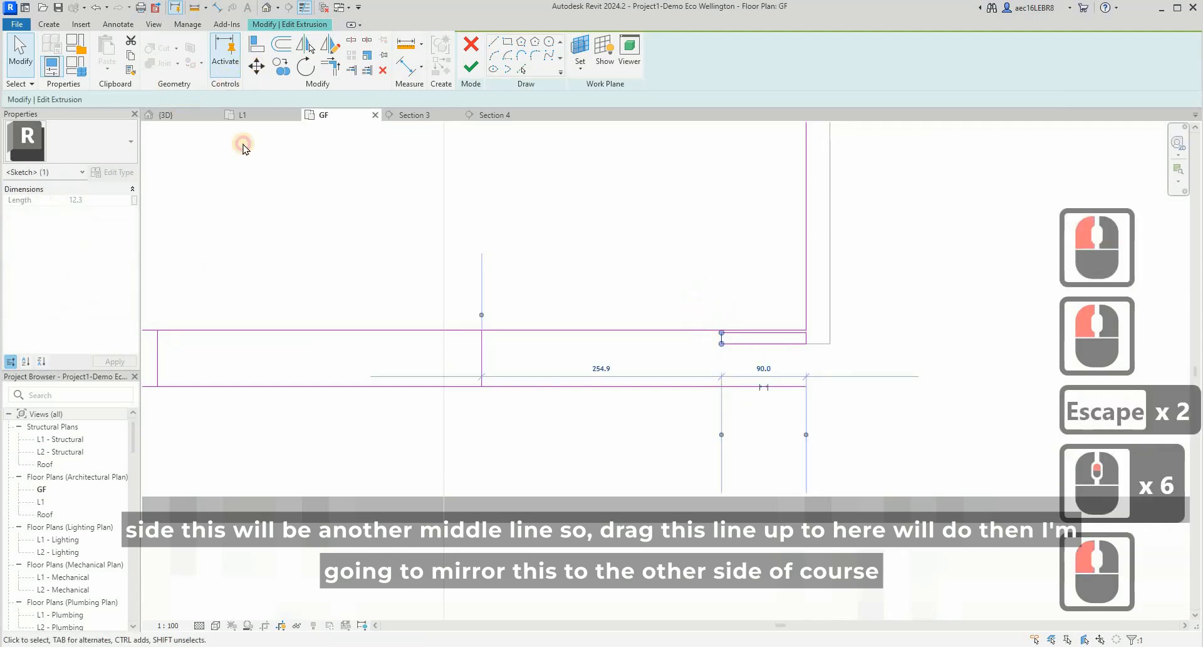
click(256, 66)
click(704, 342)
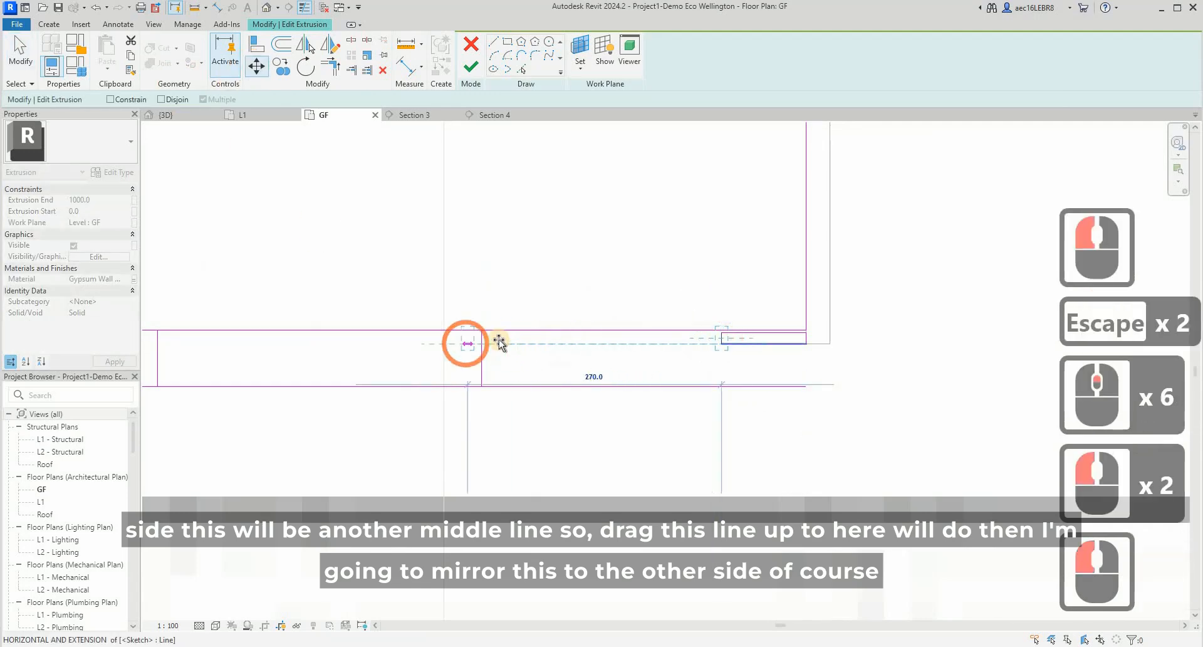
scroll(495, 343, up, 5)
click(470, 340)
scroll(506, 369, down, 1)
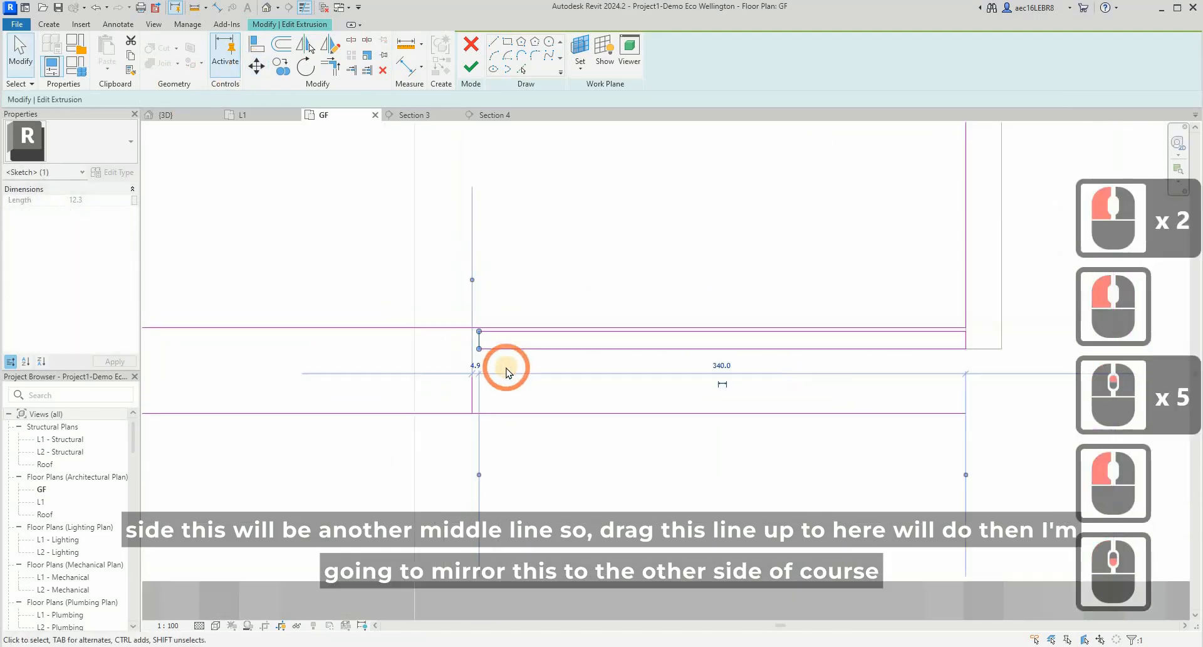
scroll(506, 371, down, 3)
scroll(605, 319, down, 4)
key(Escape)
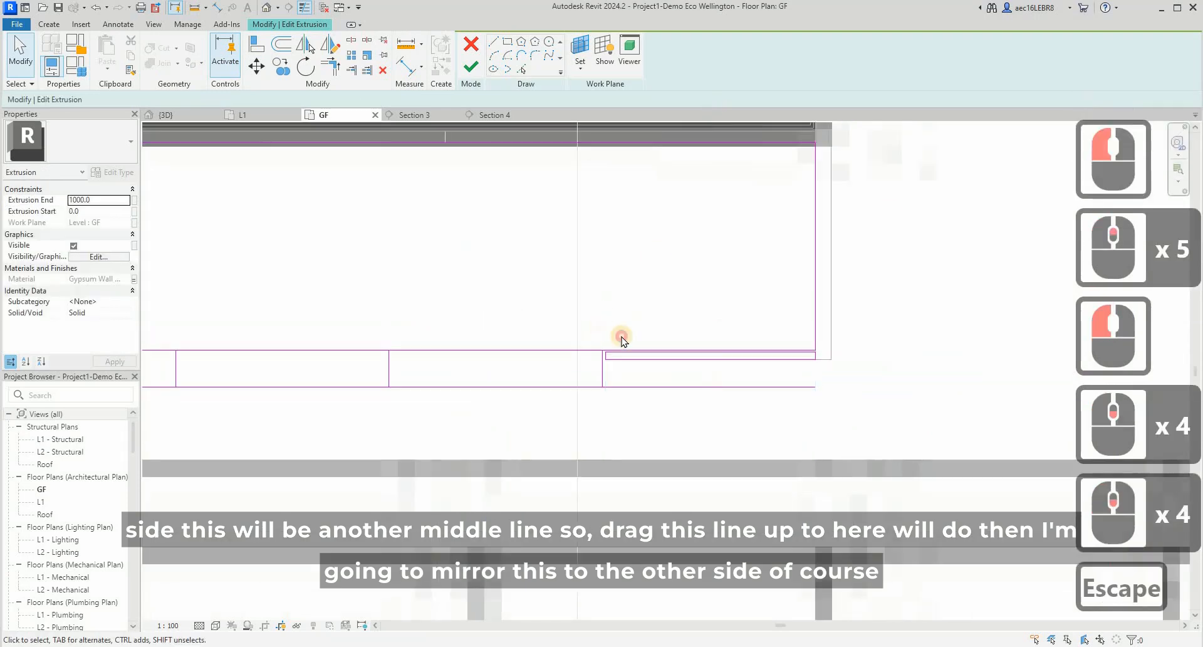
- Mirror the rightmost panel rectangle about the right divider line to make the neighbouring cabinet front panel
mouse_move(599, 327)
mouse_down()
mouse_move(695, 359)
mouse_move(825, 372)
mouse_up()
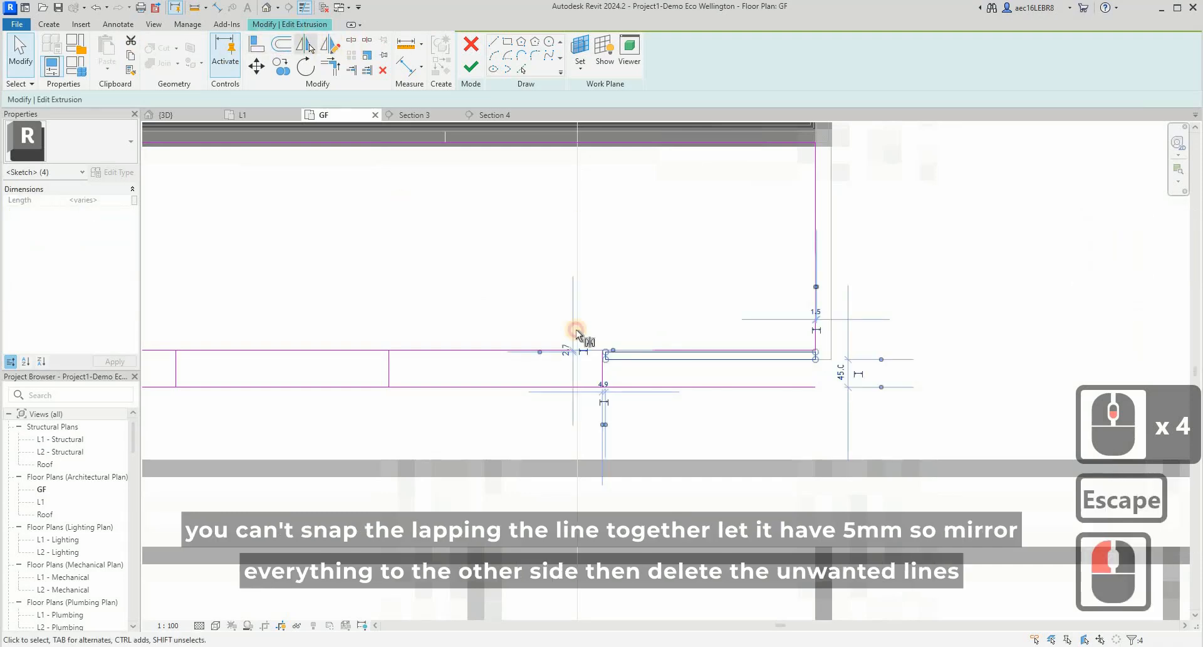
click(604, 376)
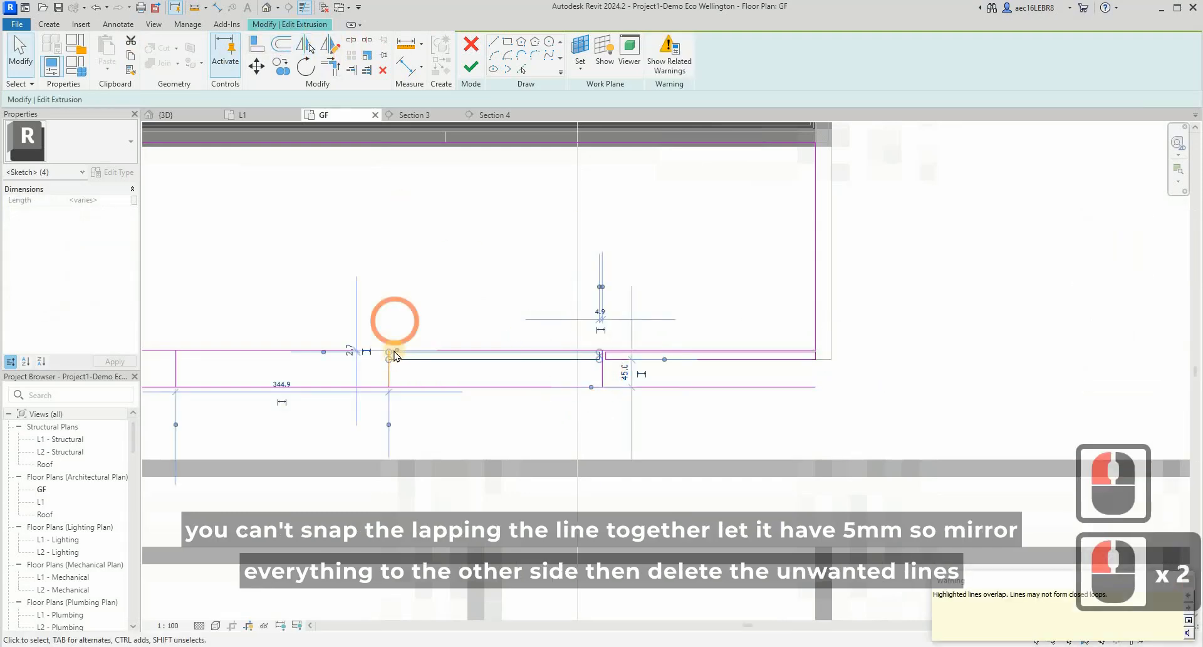
key(Escape)
key(Escape)
- Move the mirrored panel's left short edge 5 mm to the right, away from the central divider line
scroll(388, 354, up, 7)
drag(349, 295, 422, 403)
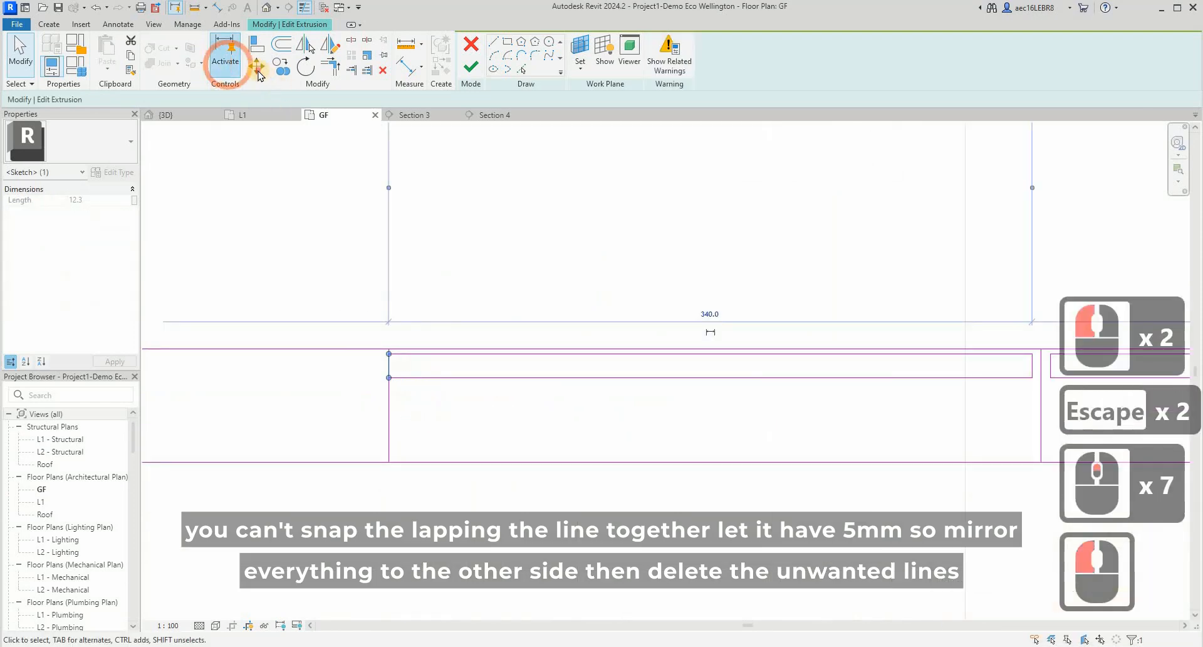
click(411, 291)
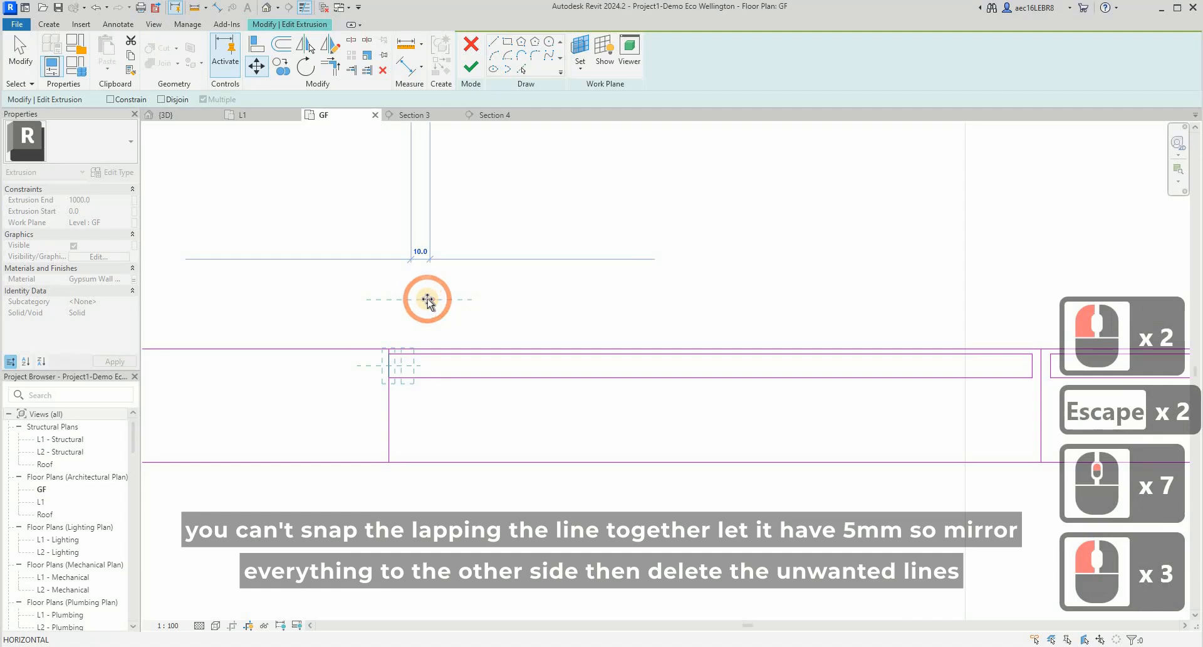
text(5)
key(Return)
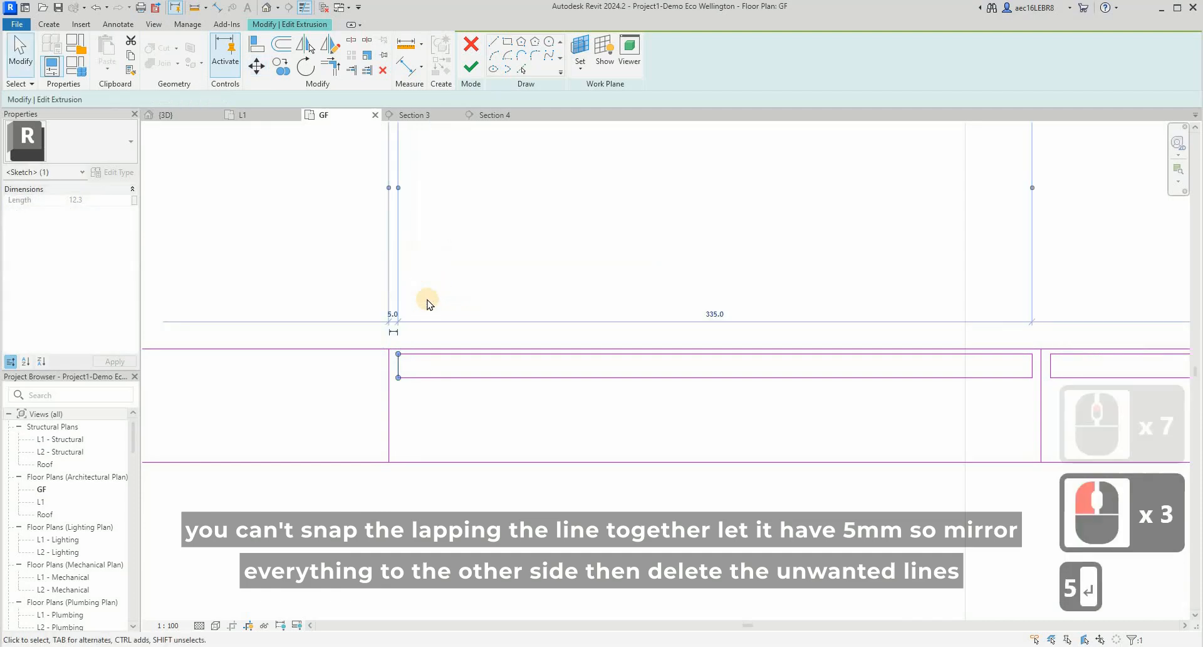
key(Escape)
key(Escape)
- Mirror both right-hand panel rectangles about the central divider line to the left half of the cabinet
scroll(458, 288, down, 4)
scroll(467, 299, down, 3)
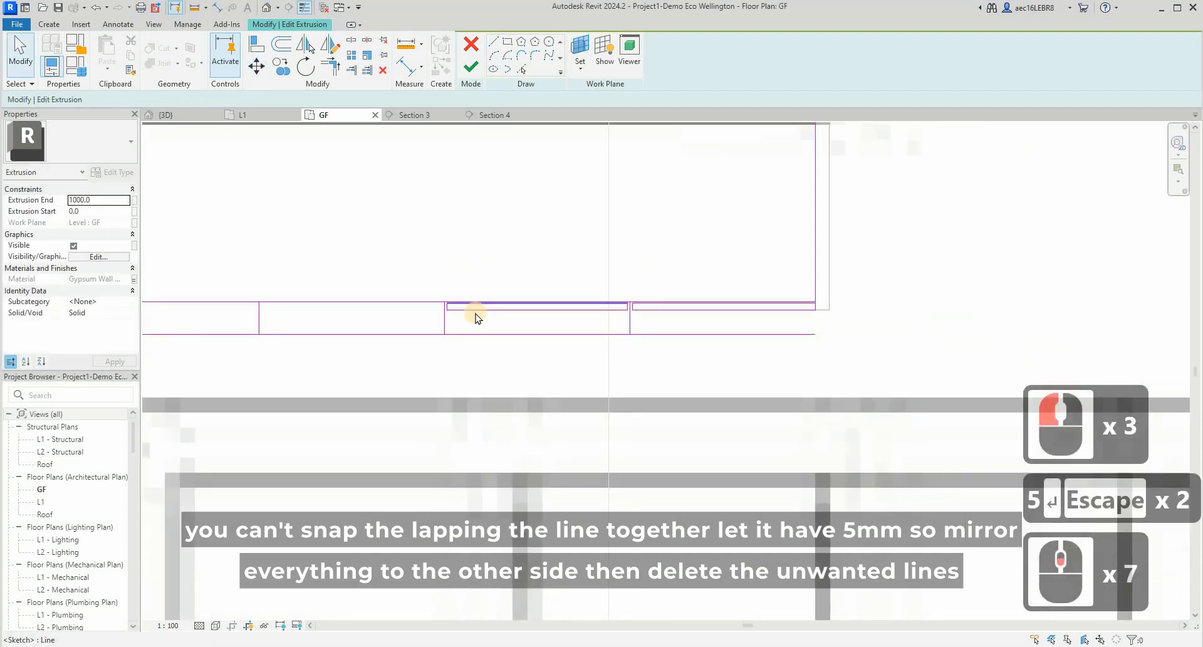
key(Tab)
click(707, 320)
key(Tab)
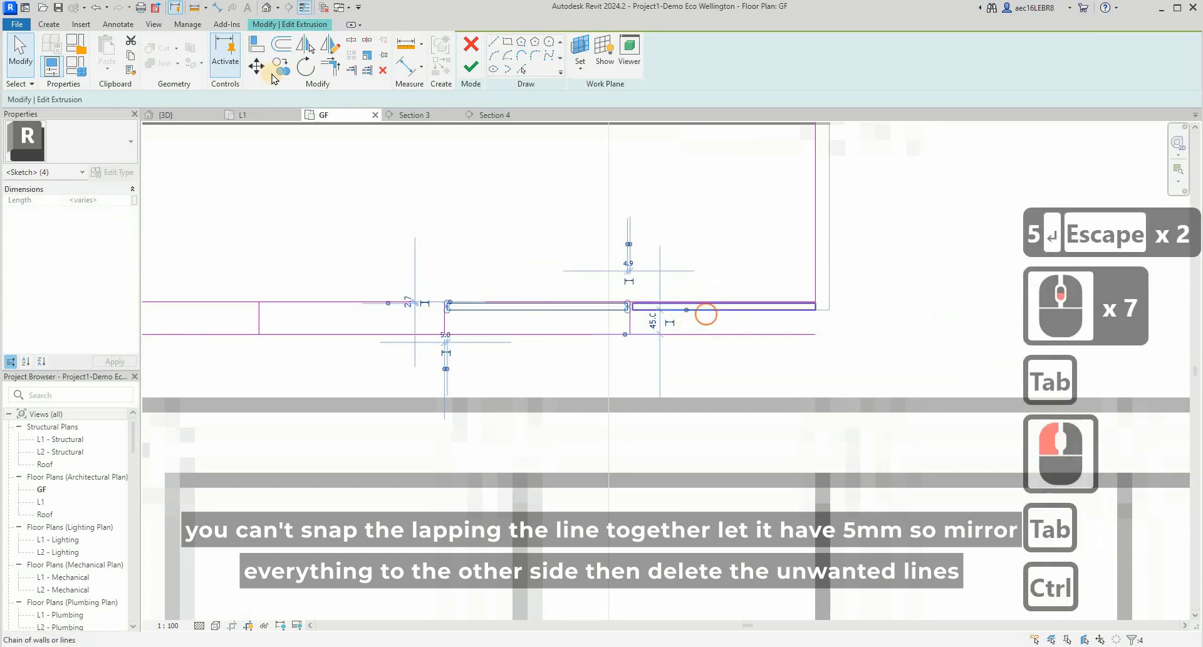
ctrl+click(705, 315)
click(447, 322)
click(450, 322)
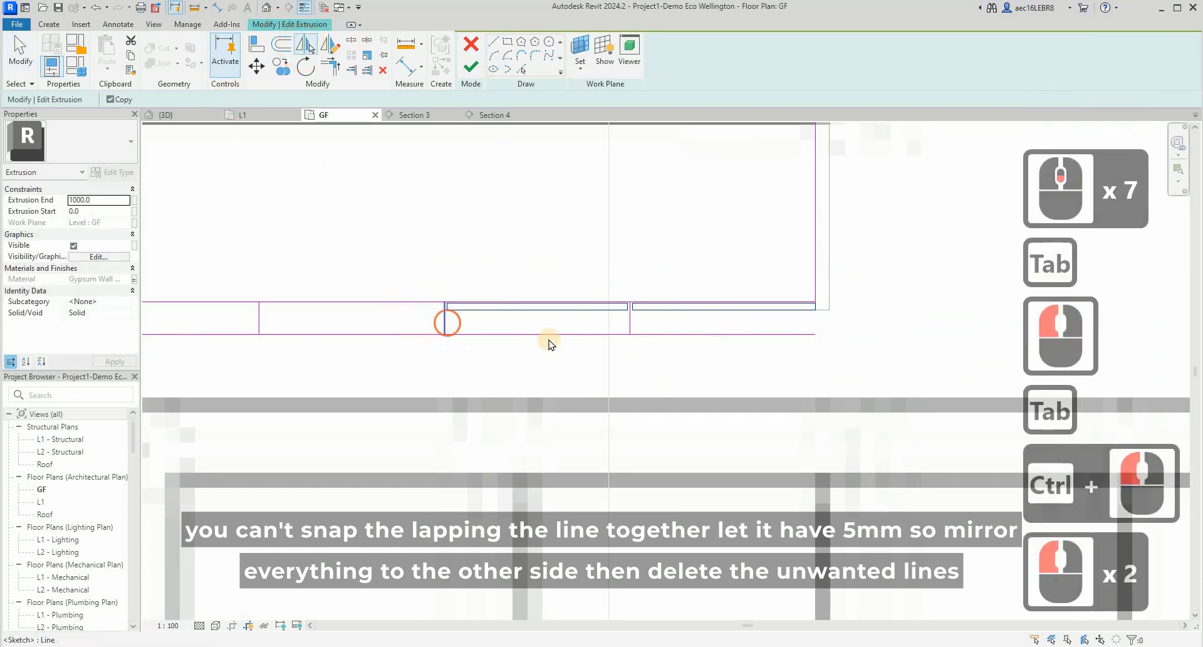
key(Escape)
key(Escape)
- Delete the horizontal guide lines and the three vertical divider lines below the cabinet's front panels
click(633, 345)
ctrl+drag(682, 355, 601, 336)
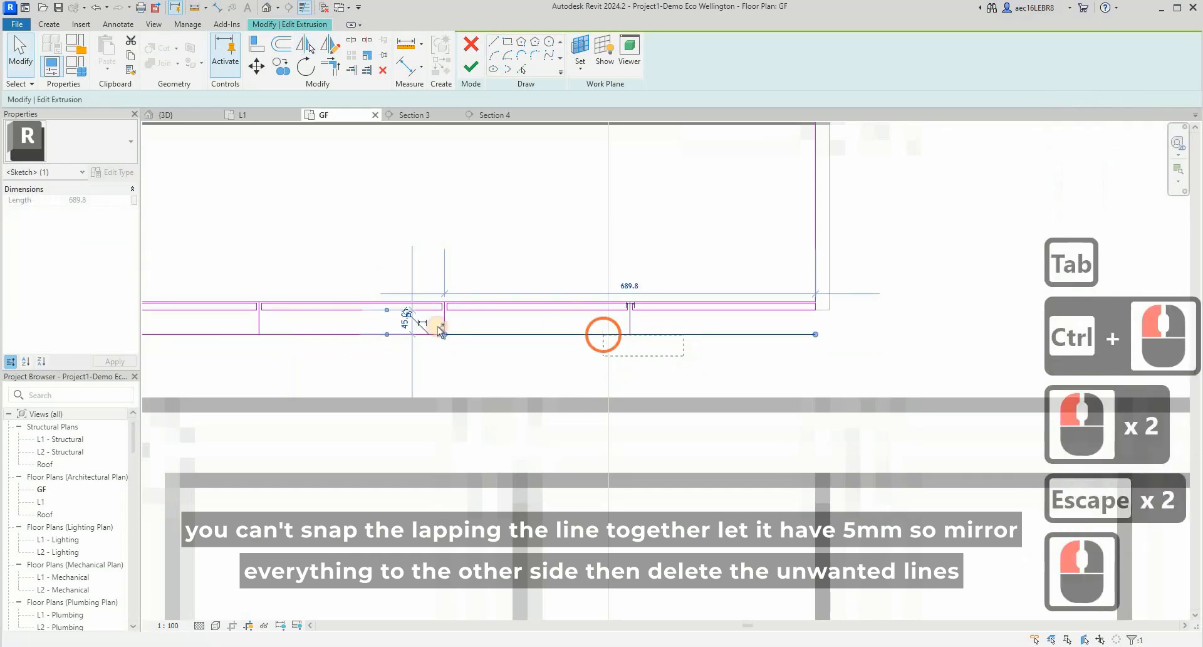
ctrl+drag(300, 348, 225, 322)
ctrl+click(485, 343)
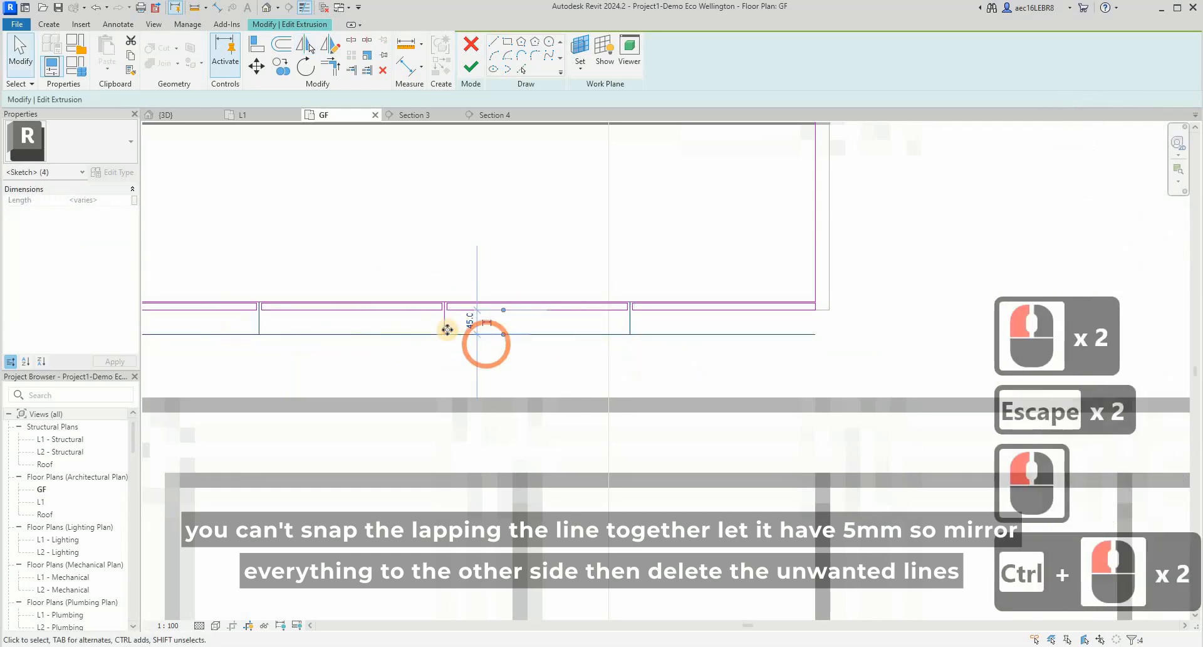
ctrl+click(720, 406)
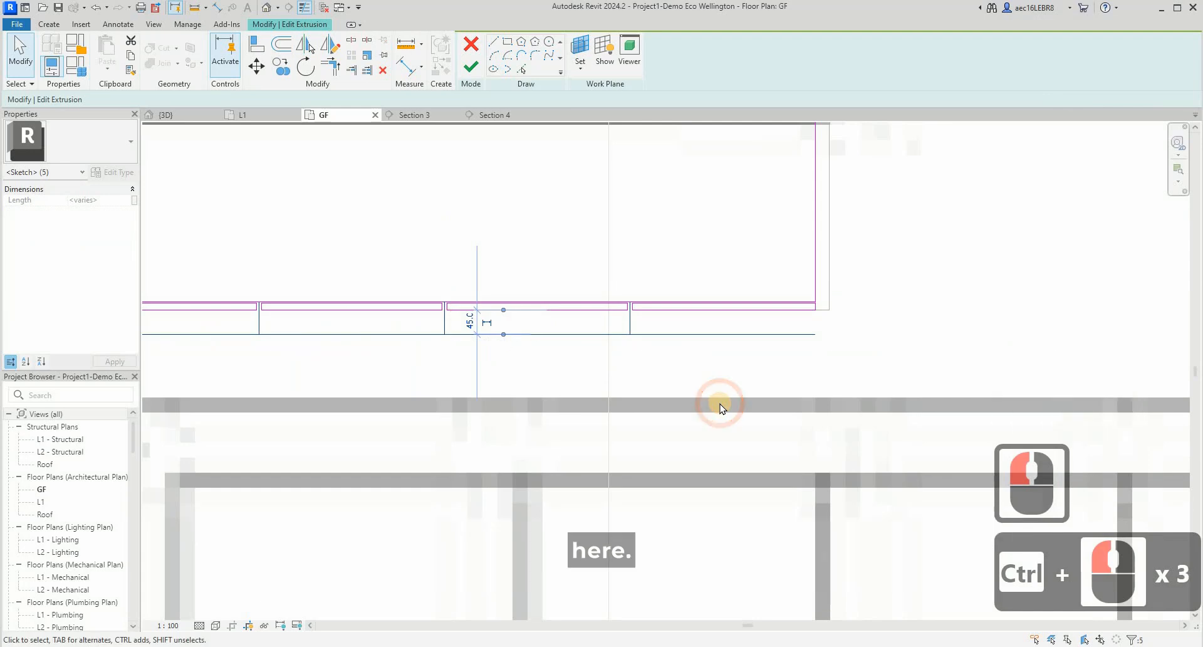
key(Delete)
- Finish the cabinet's extrusion sketch and complete the in-place model
scroll(702, 379, down, 4)
scroll(518, 349, up, 5)
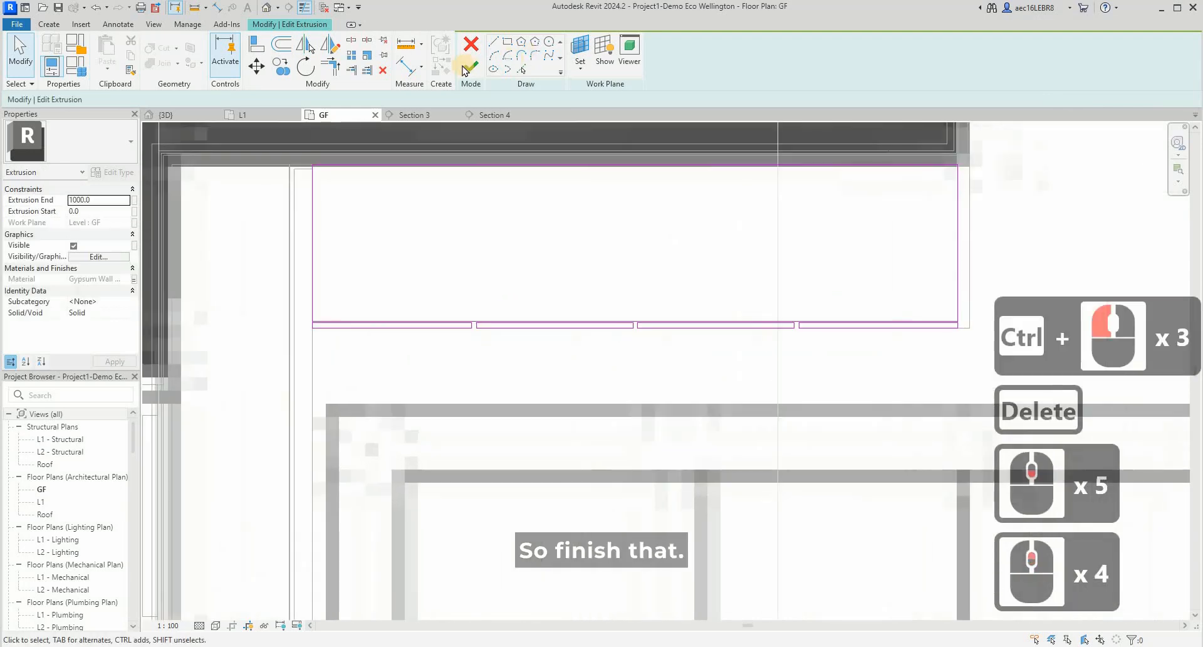
click(471, 65)
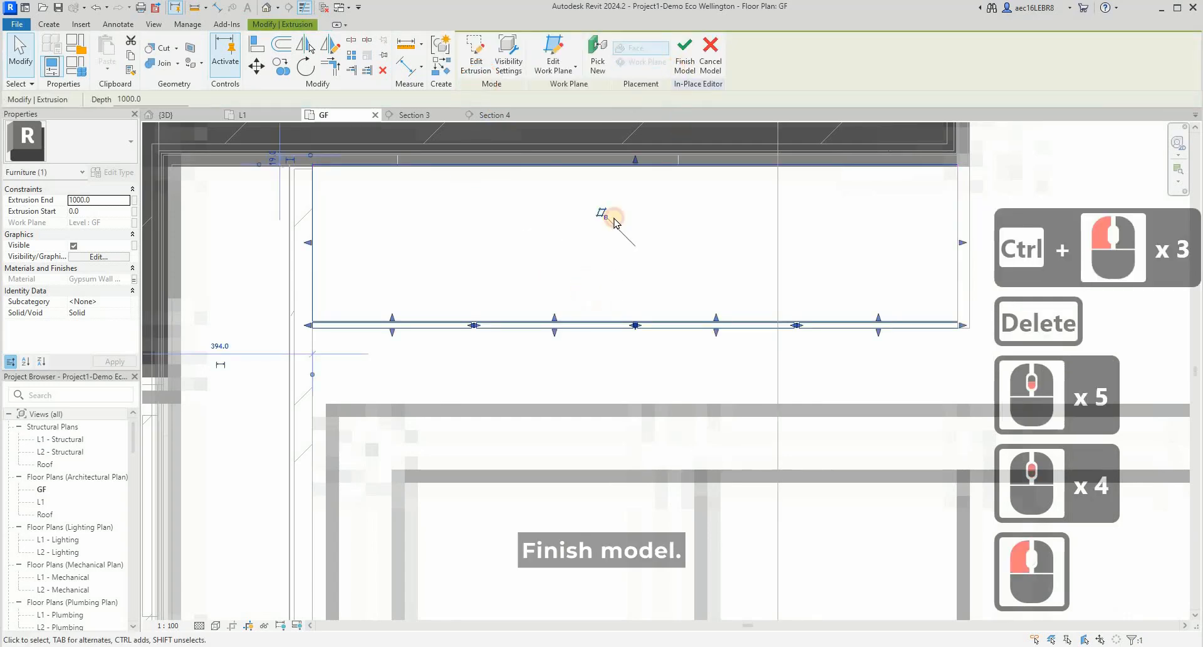
click(684, 56)
click(303, 371)
scroll(516, 202, up, 3)
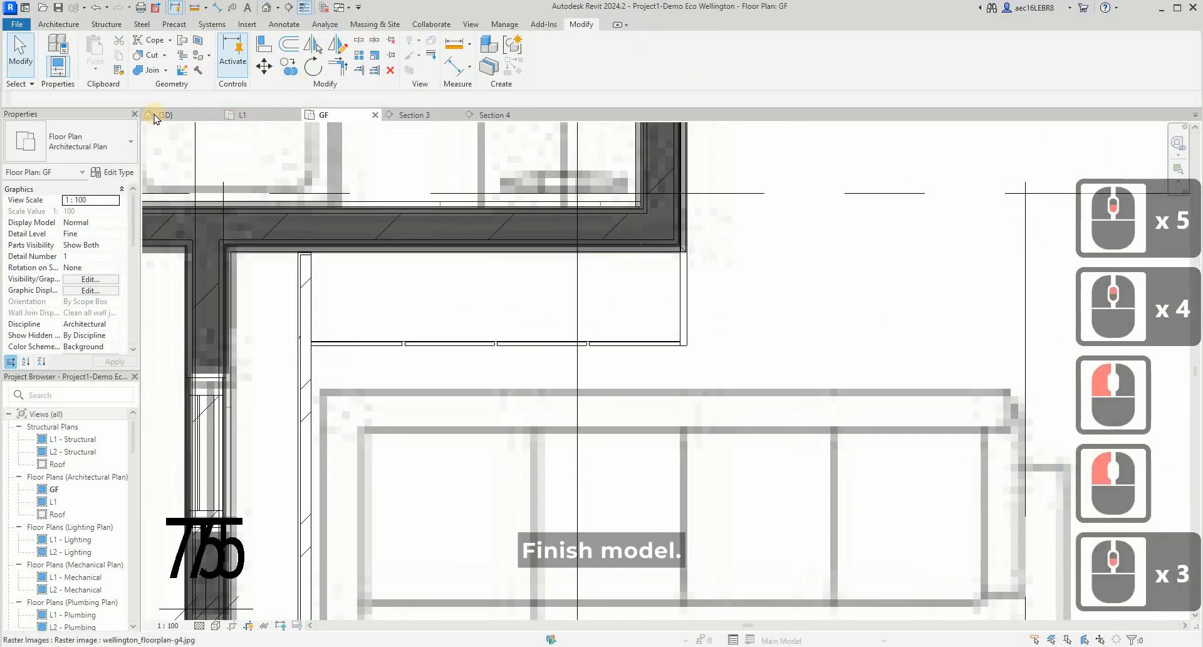
- Switch to the 3D view and select the living room cabinet from its front side
click(157, 115)
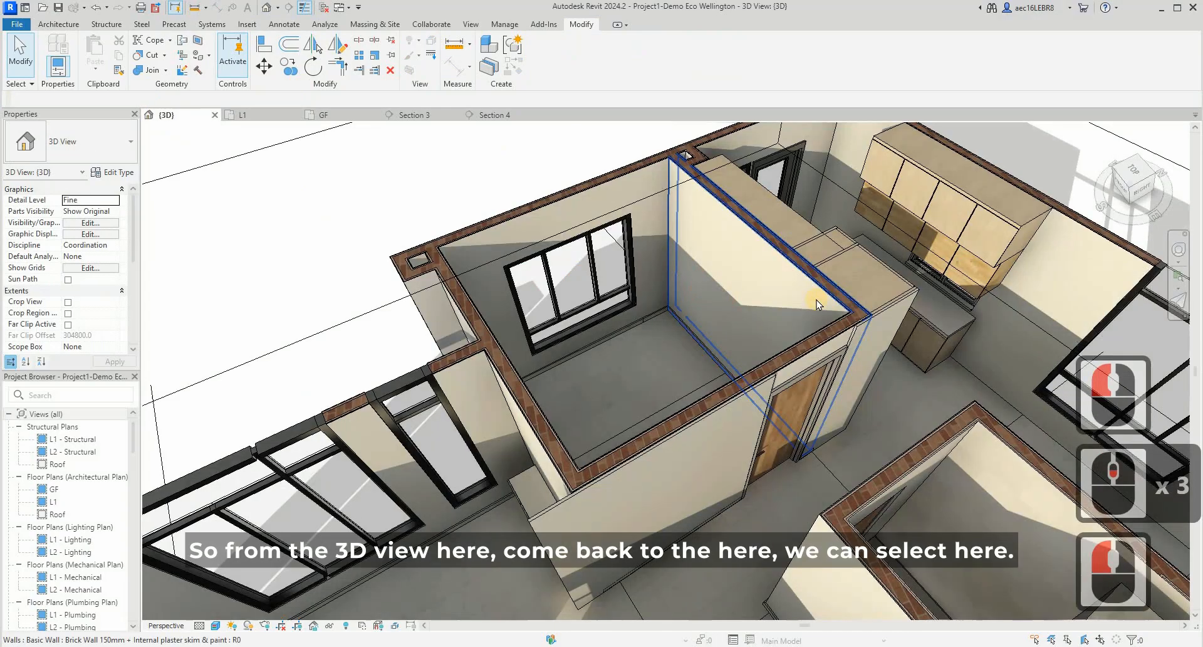
scroll(646, 498, down, 4)
shift+middle_drag(735, 469, 671, 585)
scroll(656, 483, up, 5)
click(656, 482)
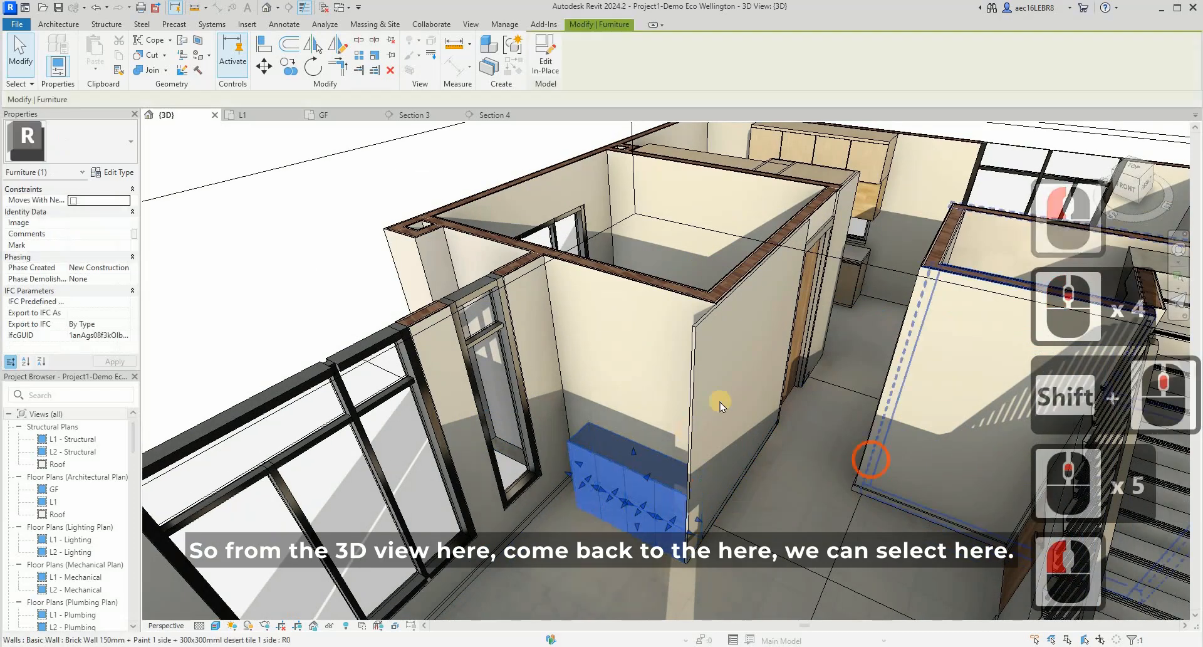
key(Escape)
shift+middle_drag(664, 501, 642, 479)
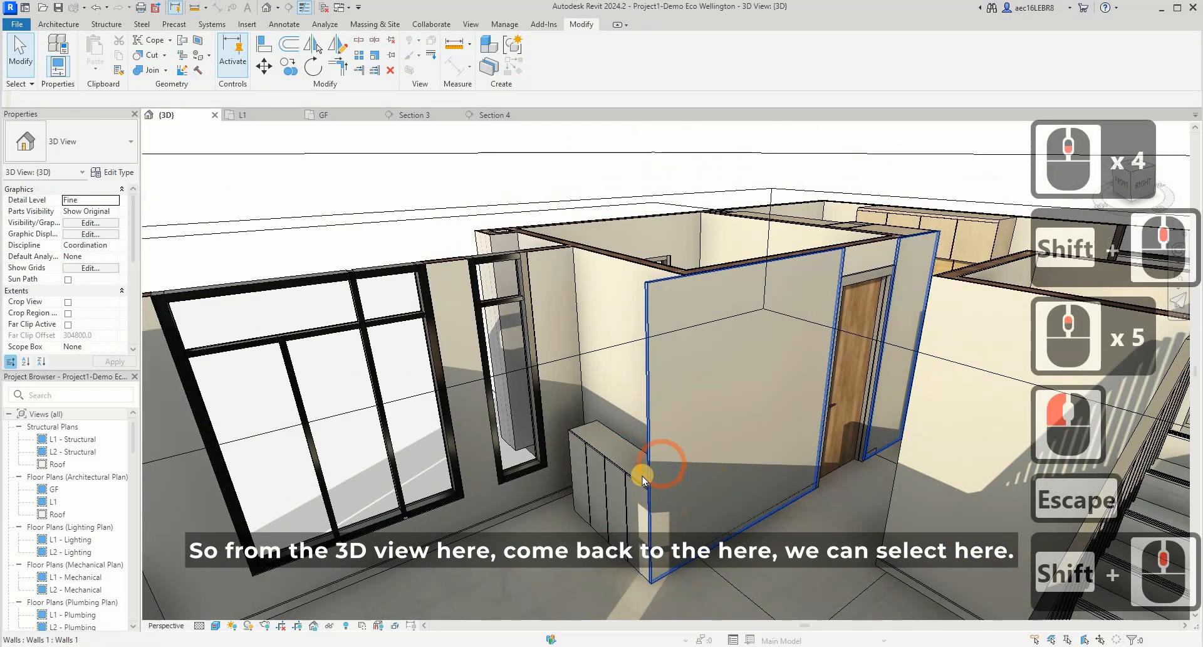
click(572, 495)
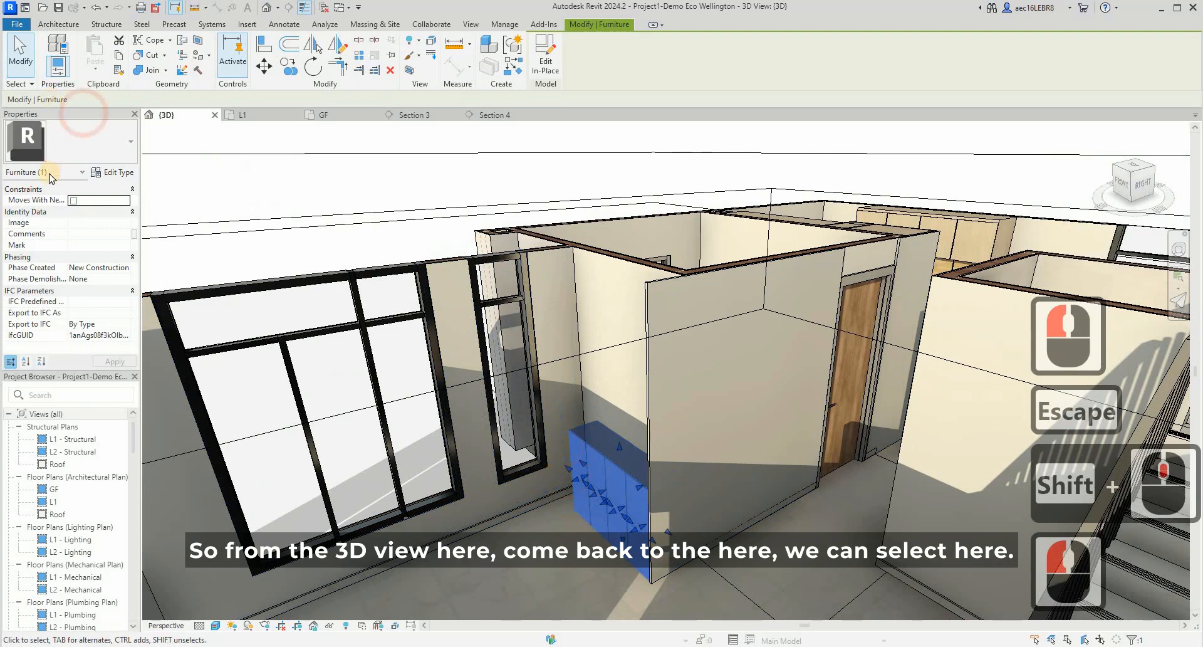
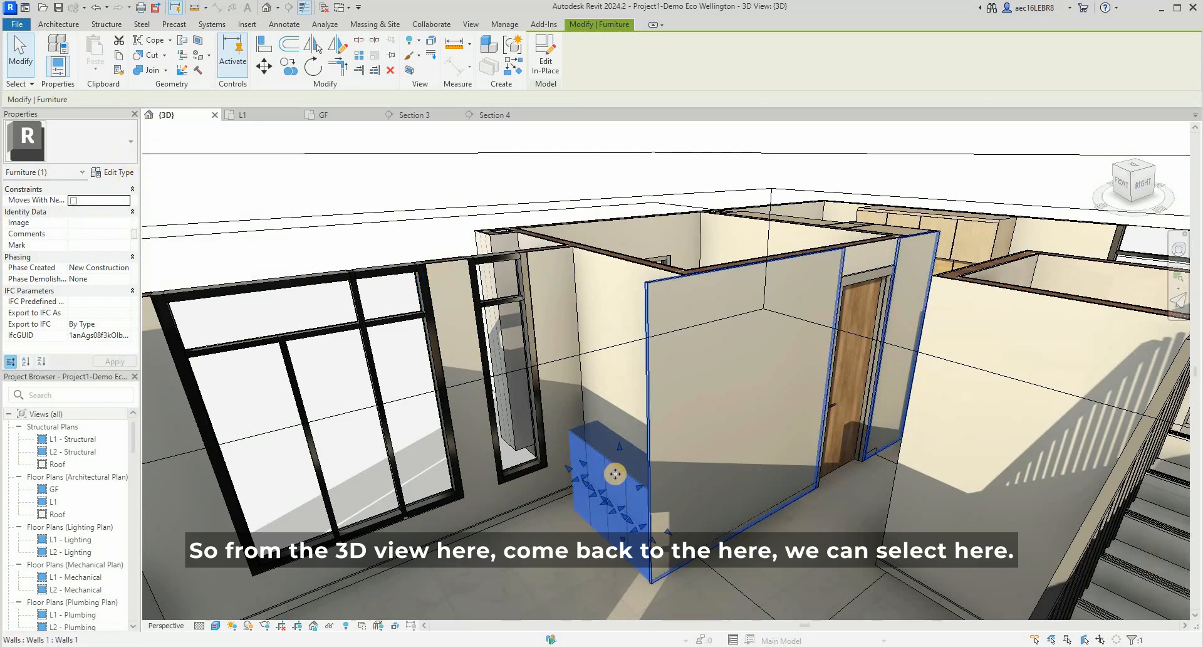
- Compare the properties of the kitchen's Top cabinet family with the living room in-place cabinet in the 3D view
scroll(937, 262, down, 3)
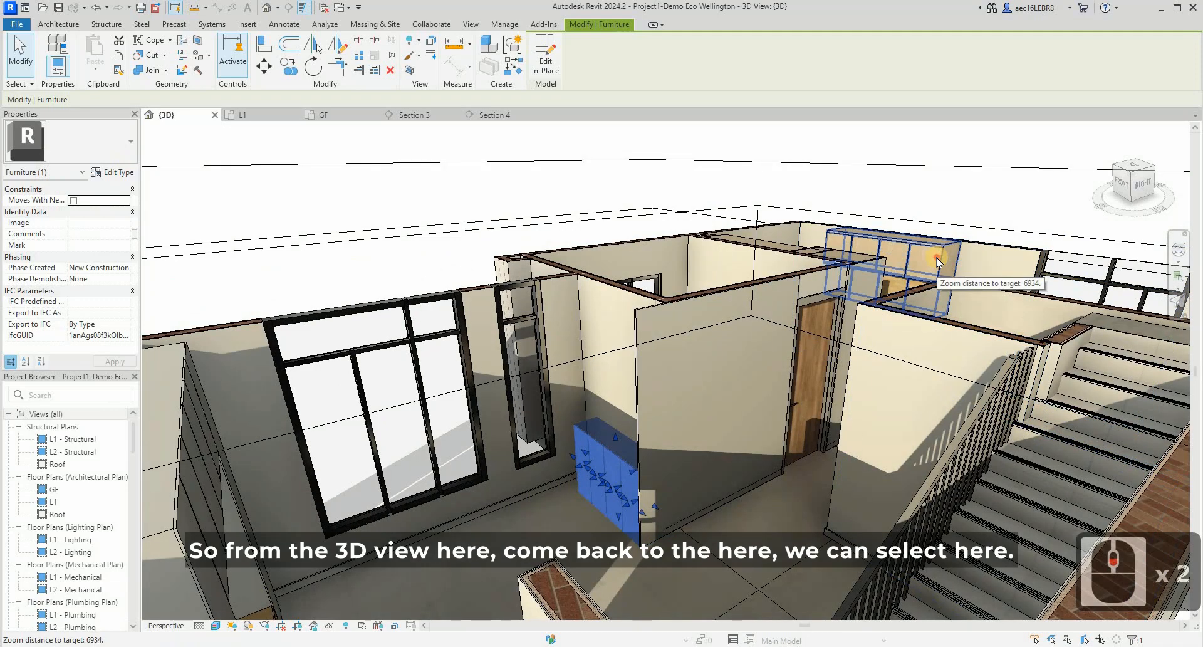
click(938, 262)
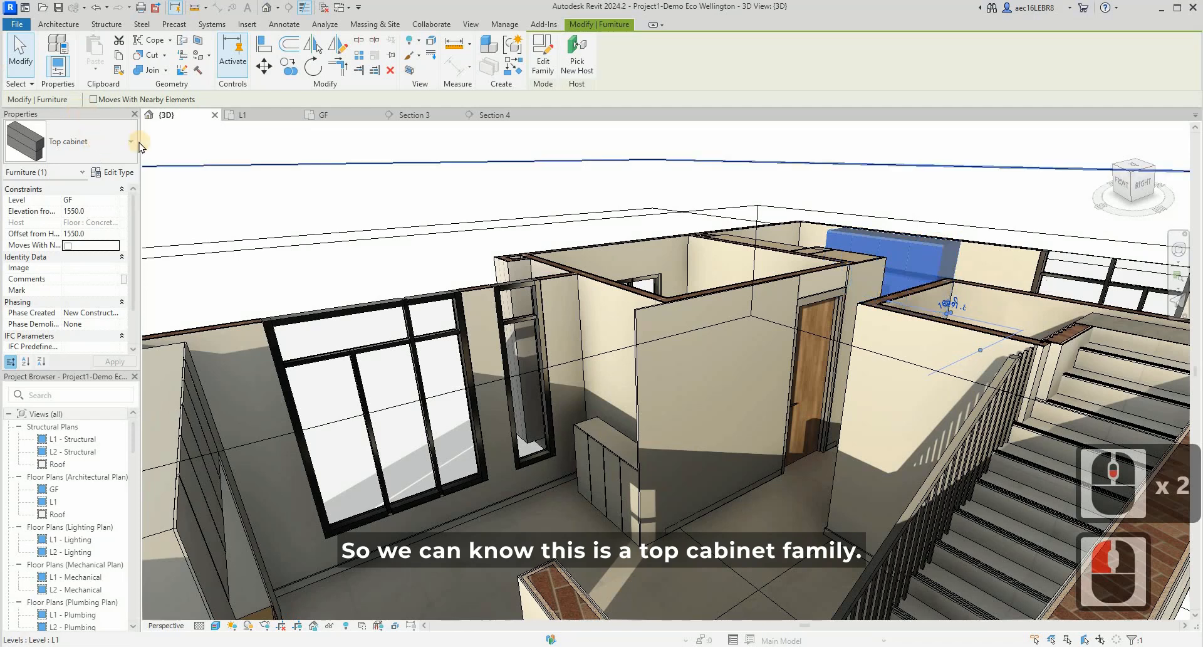
click(608, 468)
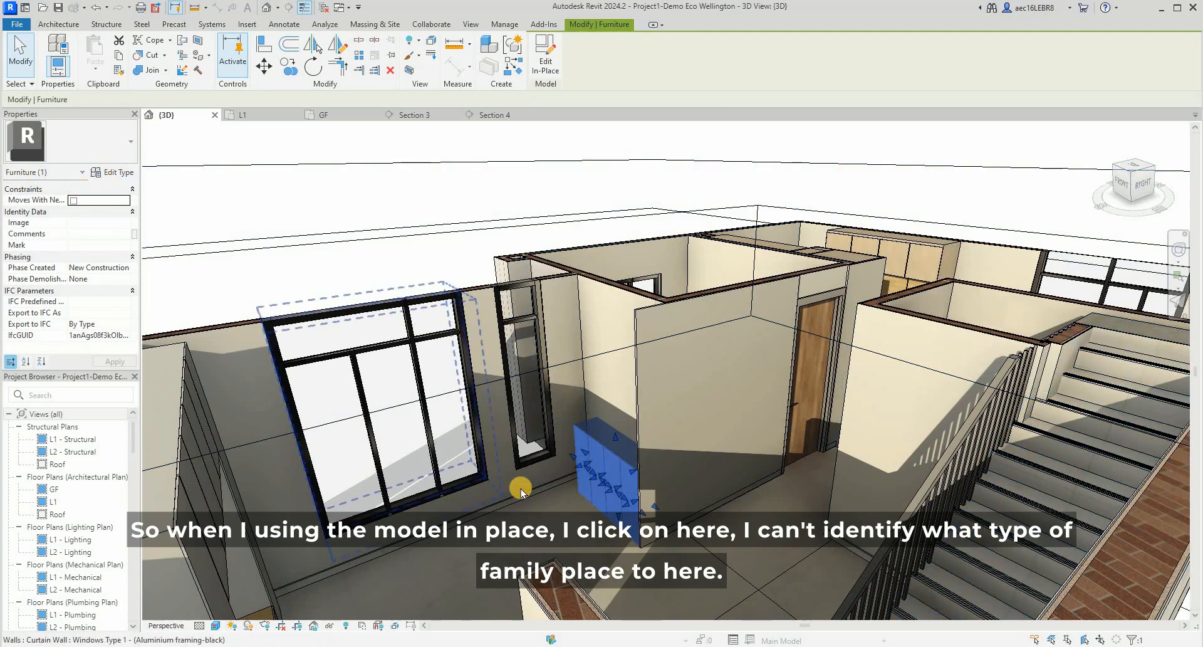
click(946, 260)
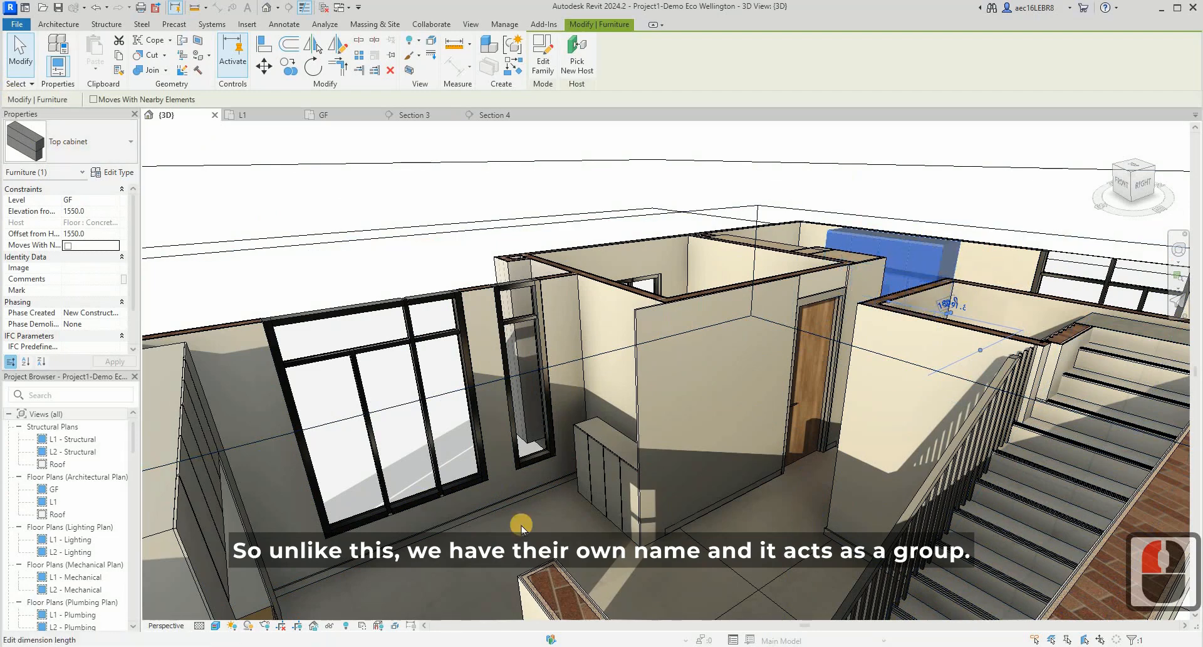
- Try stretching the top of the living room in-place cabinet upward, and undo the change
click(591, 505)
scroll(645, 395, up, 8)
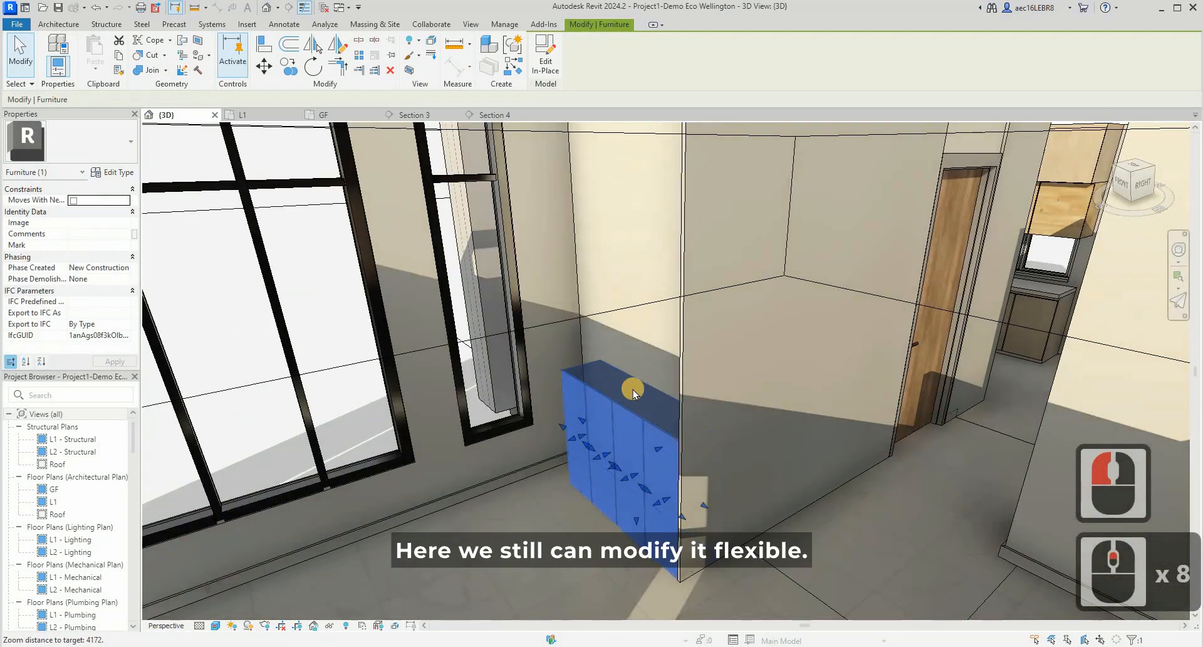
drag(632, 391, 645, 372)
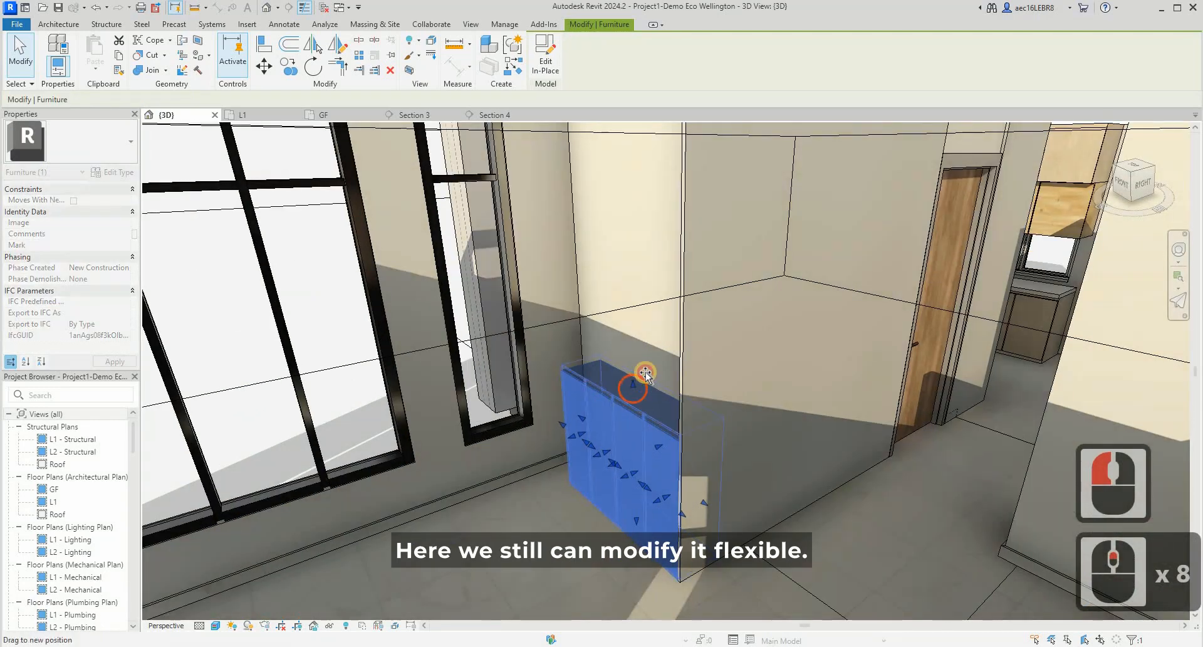
drag(901, 460, 901, 461)
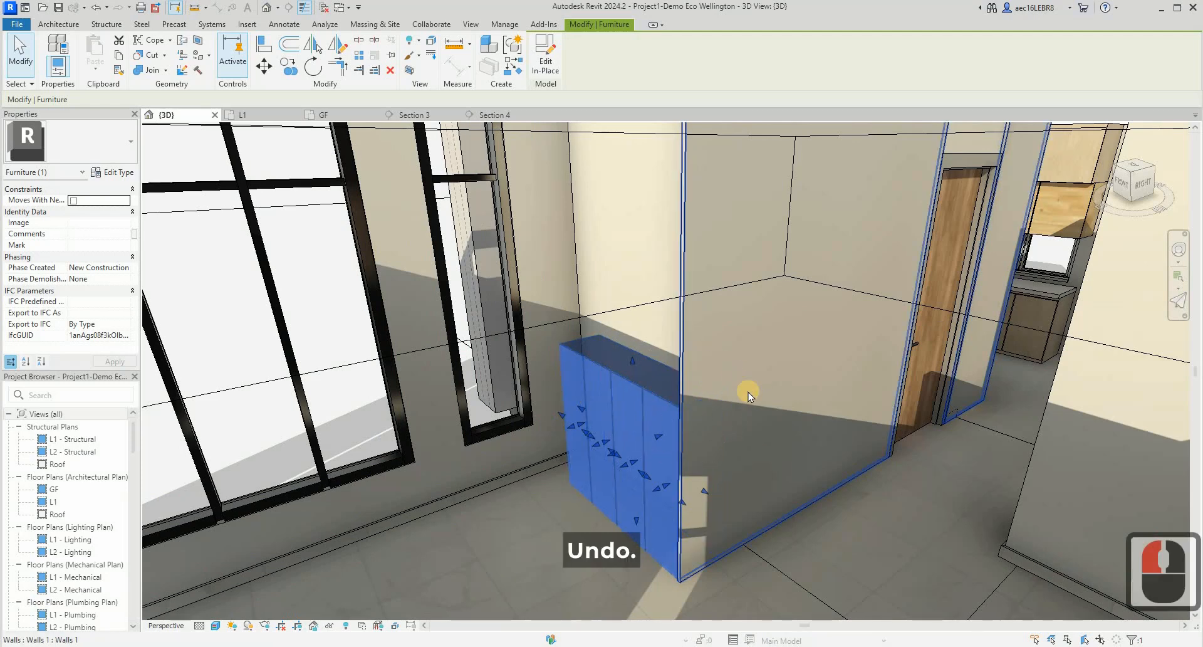
key(ctrl+z)
- Open the GF floor plan around the living room cabinet and check the living room panorama in the browser for the top cabinet
scroll(612, 443, down, 3)
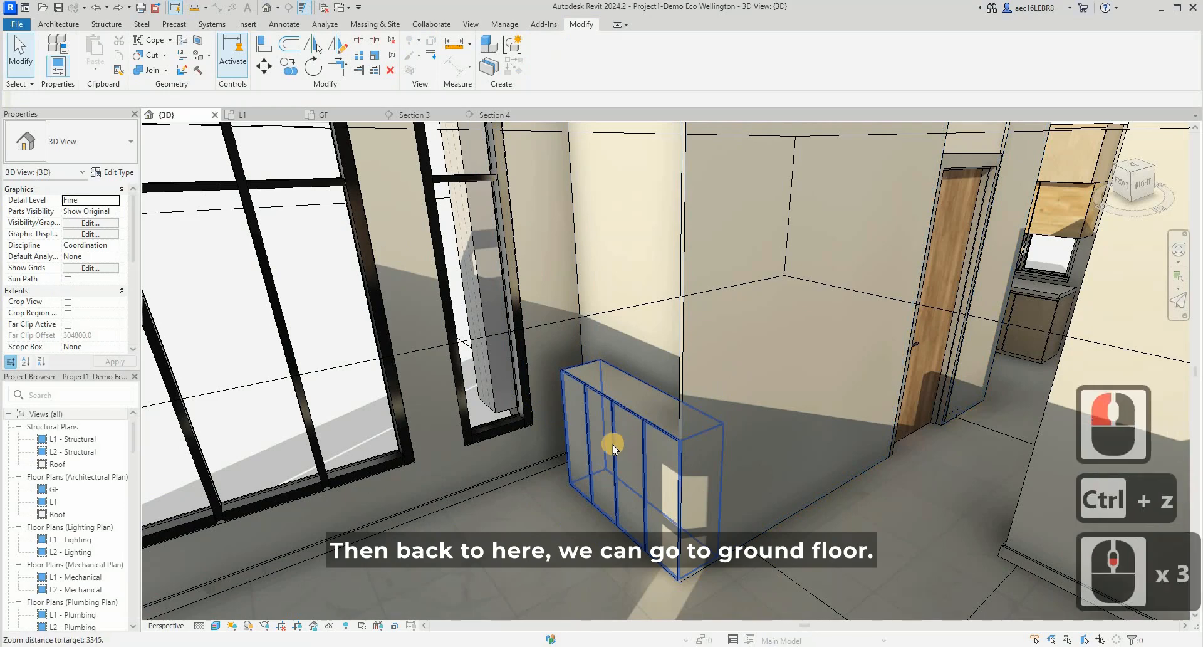
shift+middle_drag(746, 461, 325, 131)
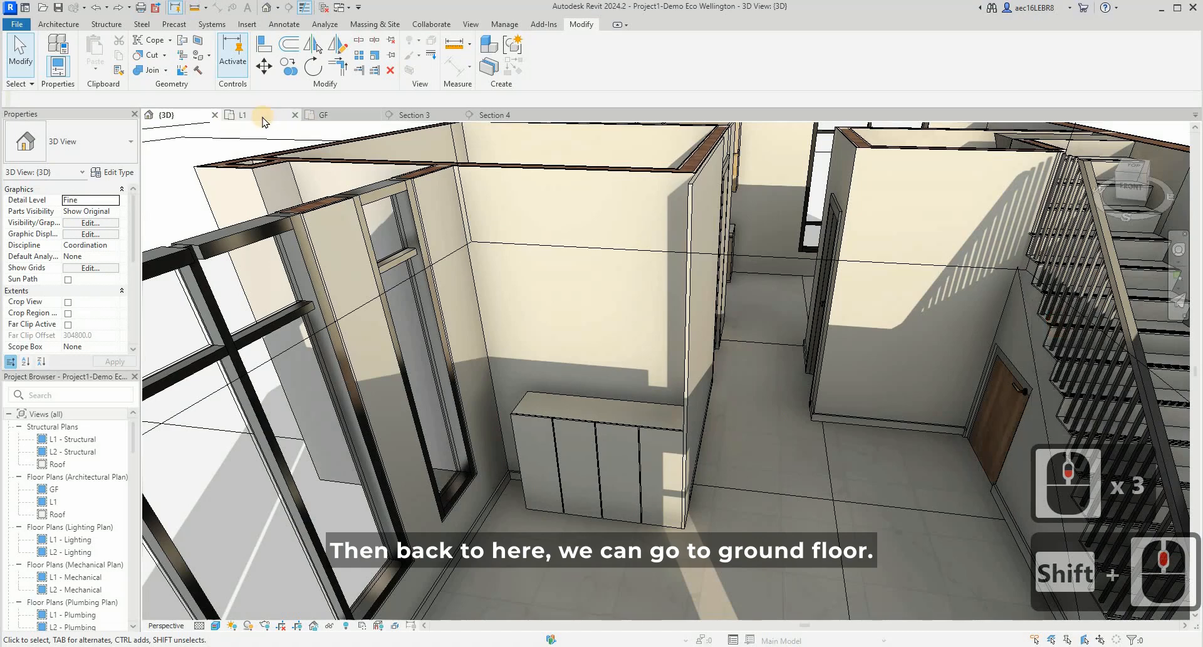
click(342, 120)
scroll(636, 307, up, 6)
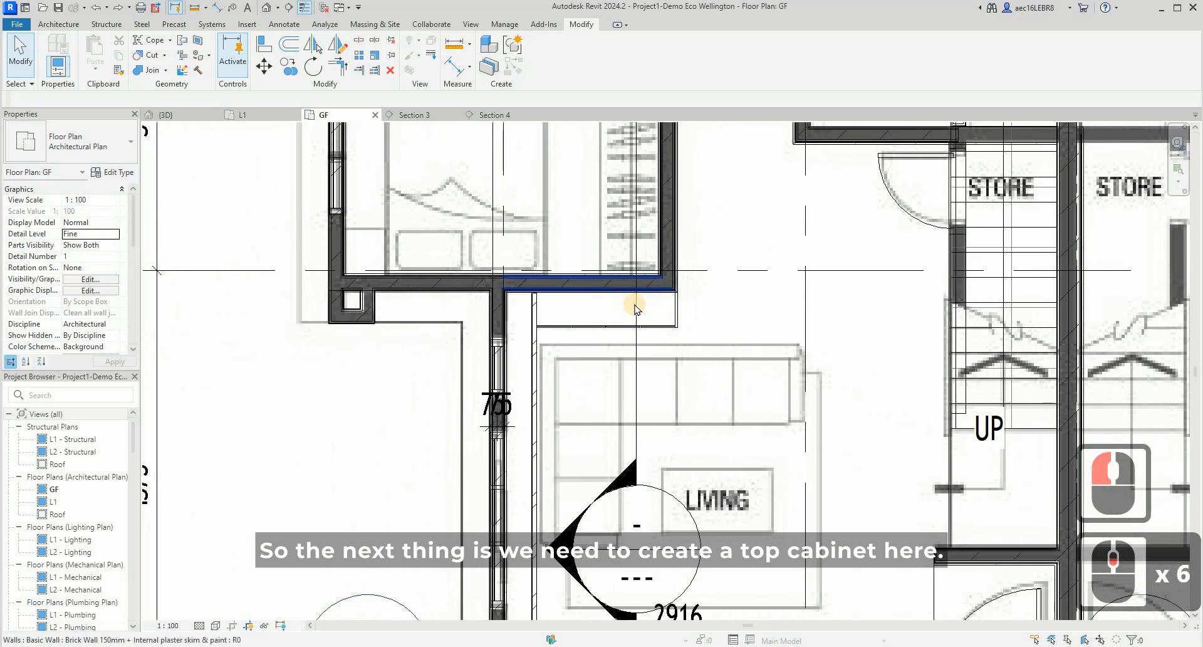
click(618, 475)
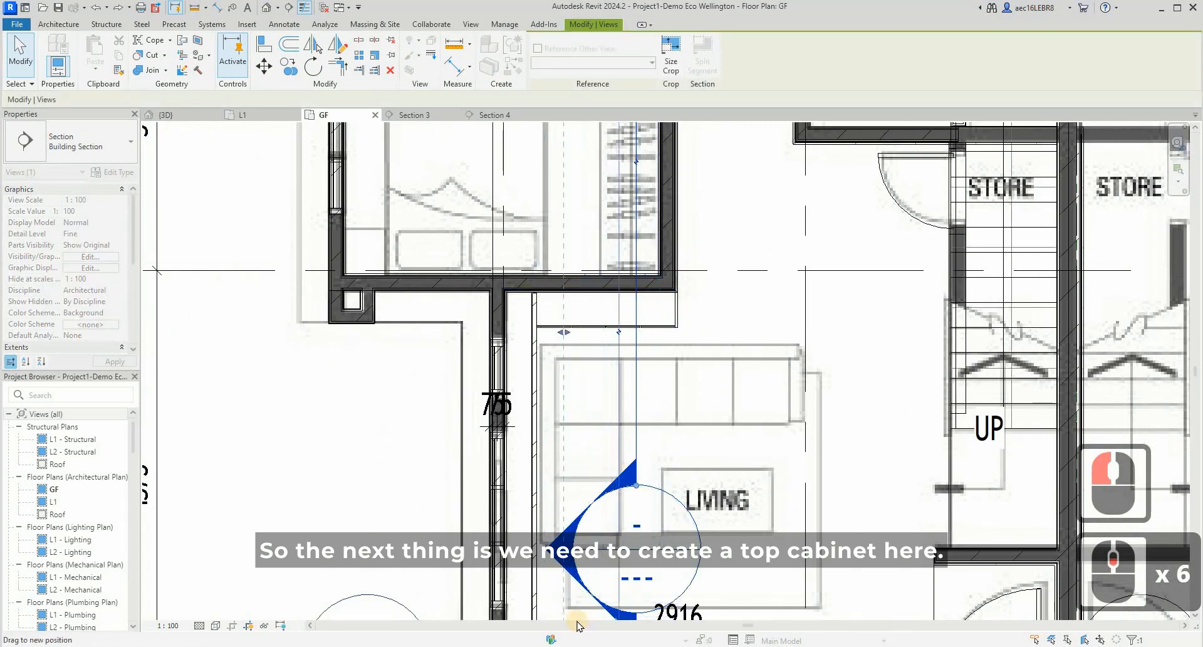
drag(577, 625, 576, 642)
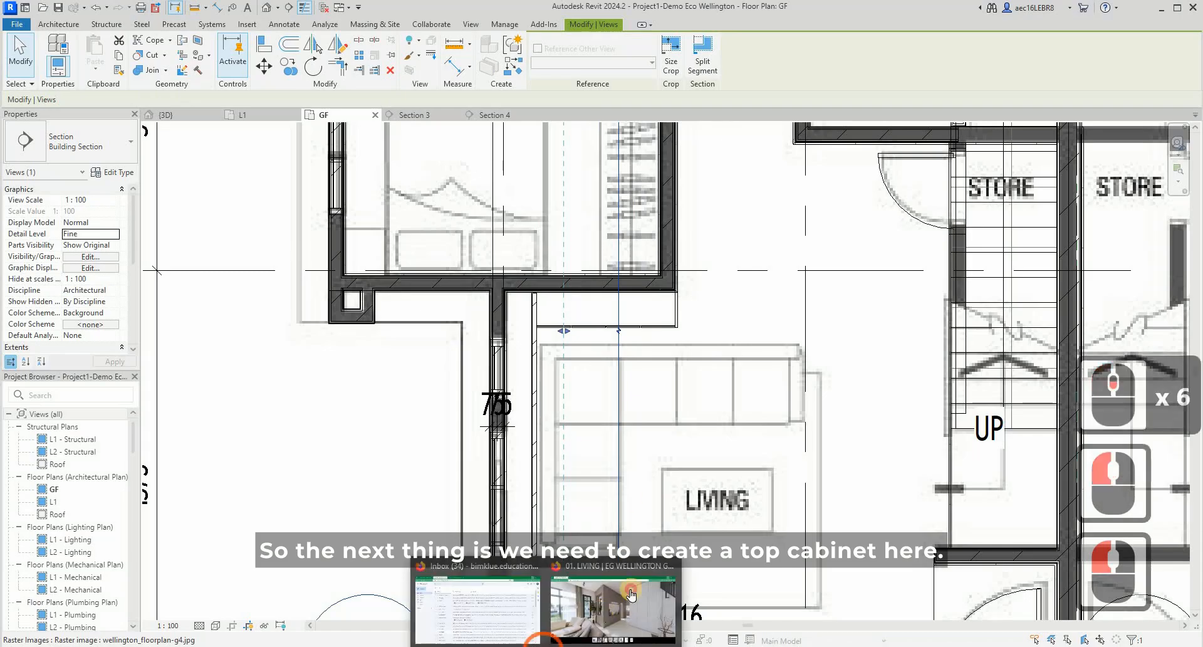
click(602, 610)
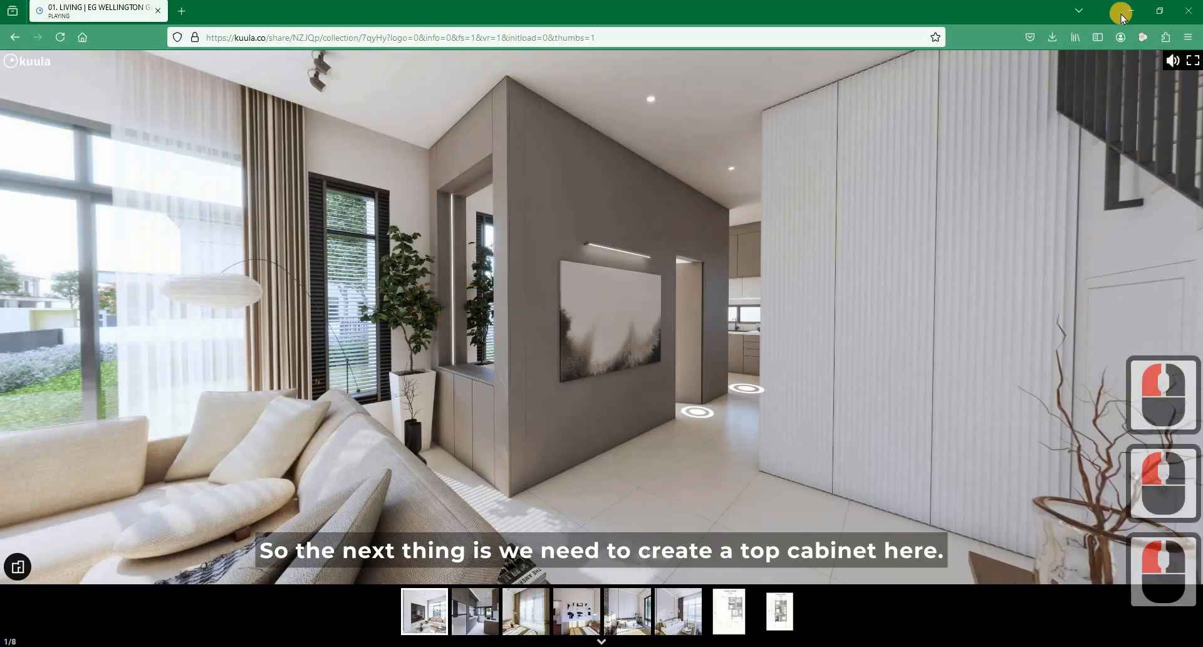
click(1126, 11)
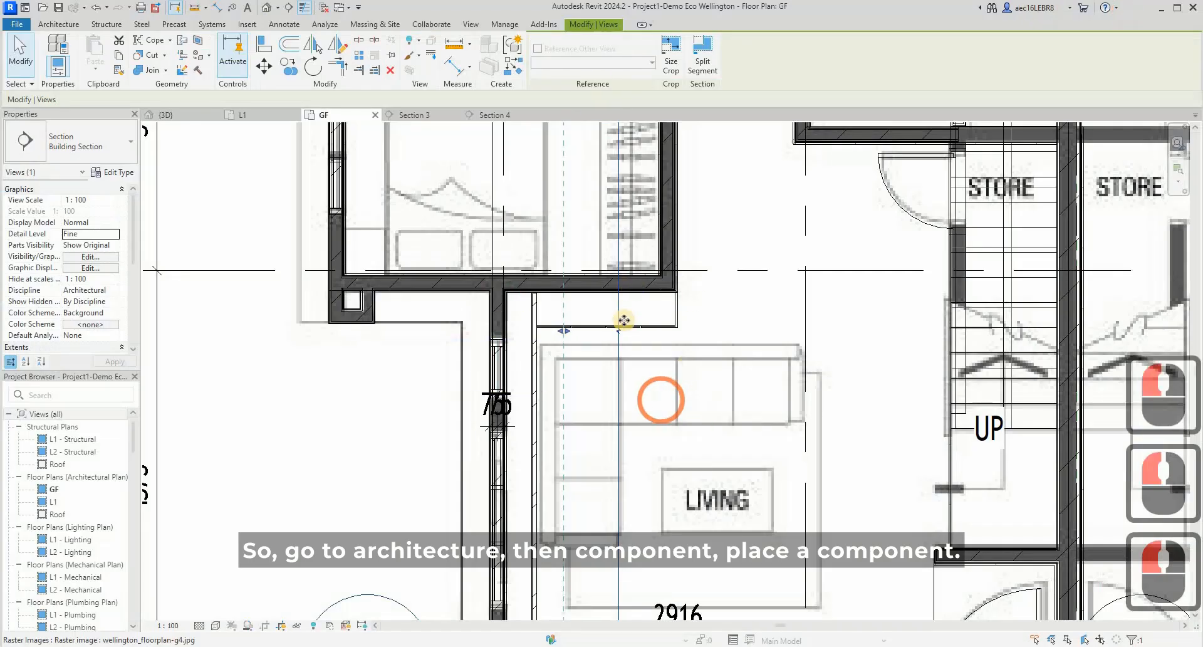
- Start a new in-place model in the Furniture category, accepting the suggested name
scroll(710, 307, up, 3)
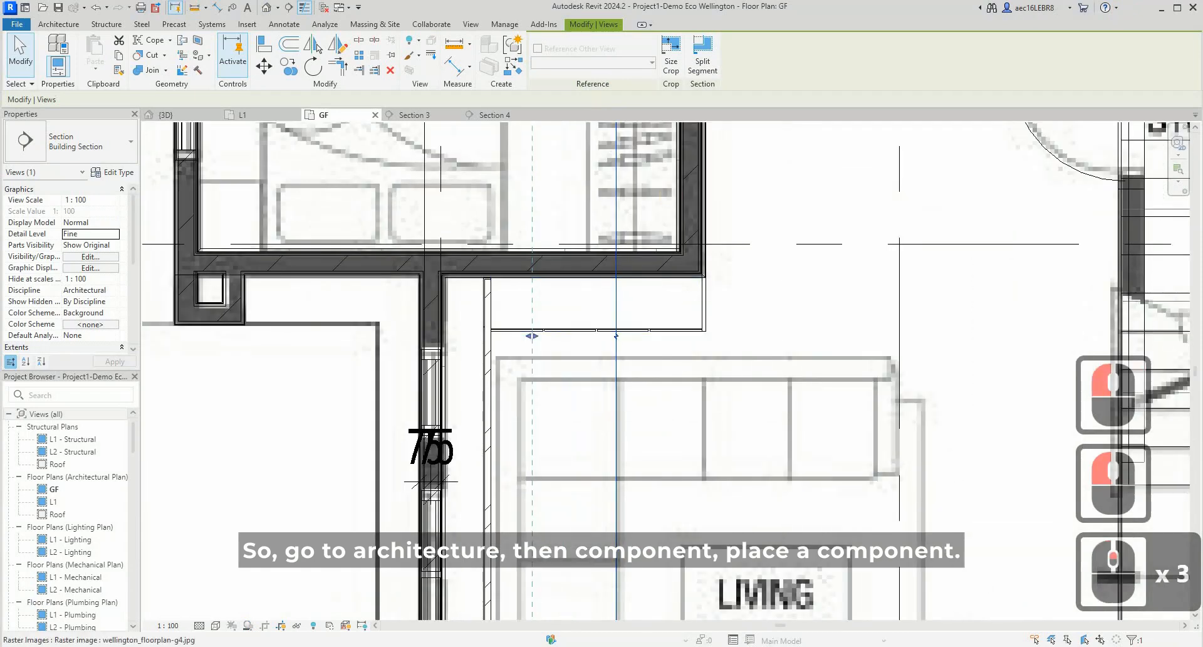
click(78, 27)
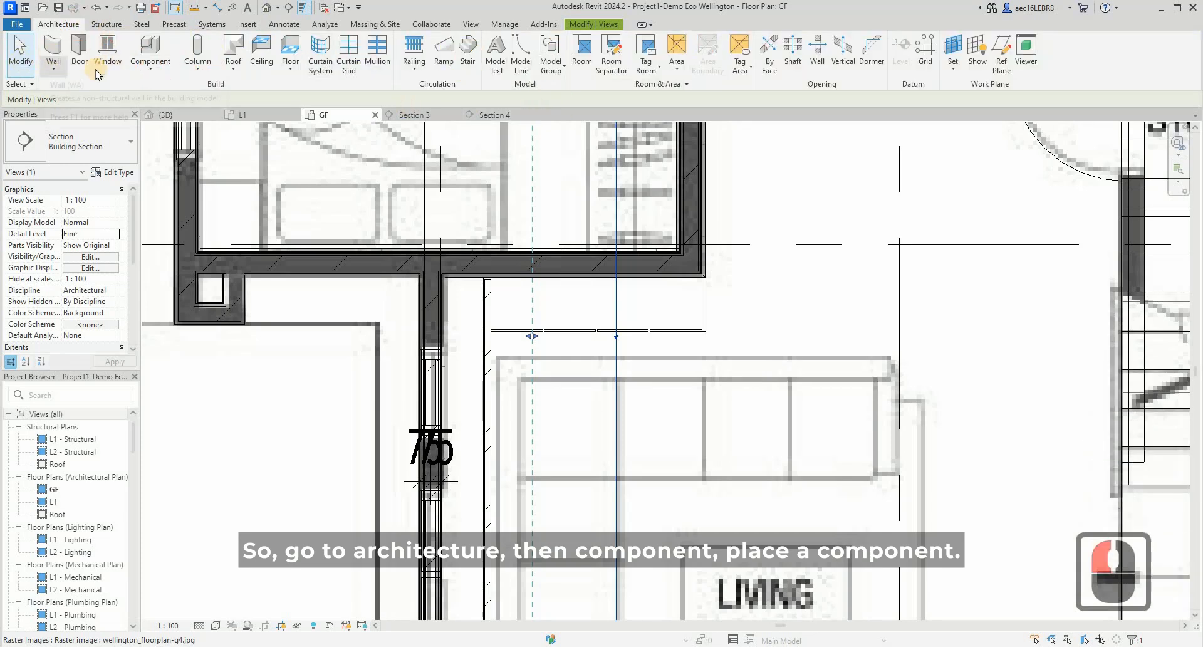
click(137, 68)
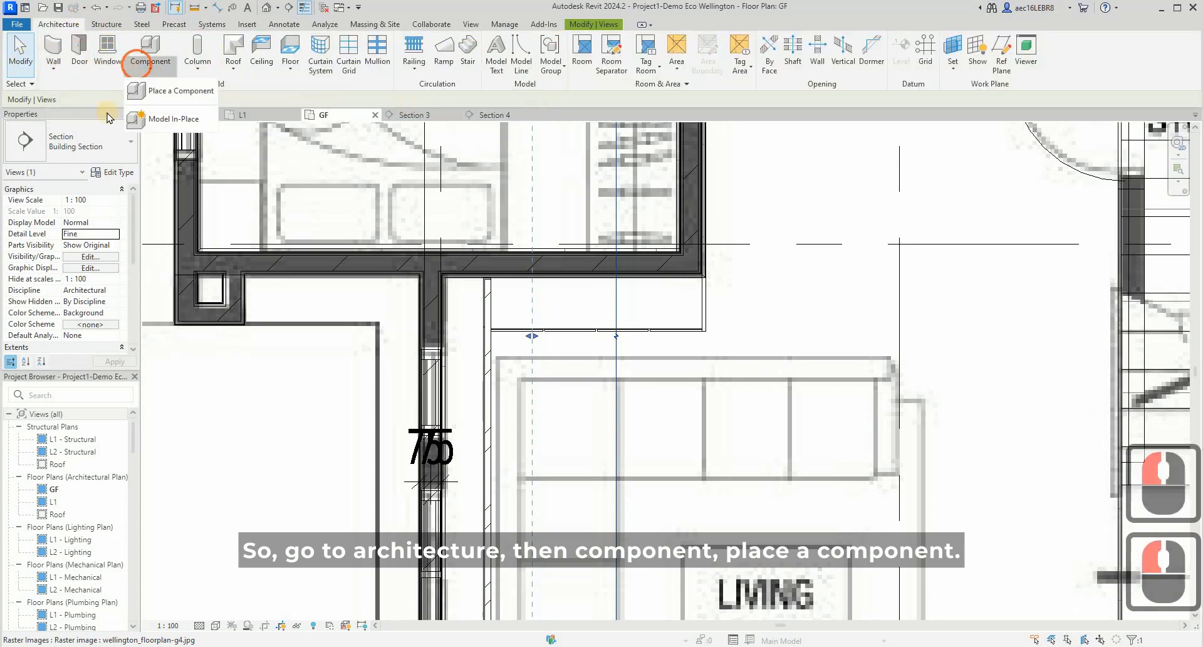
click(188, 119)
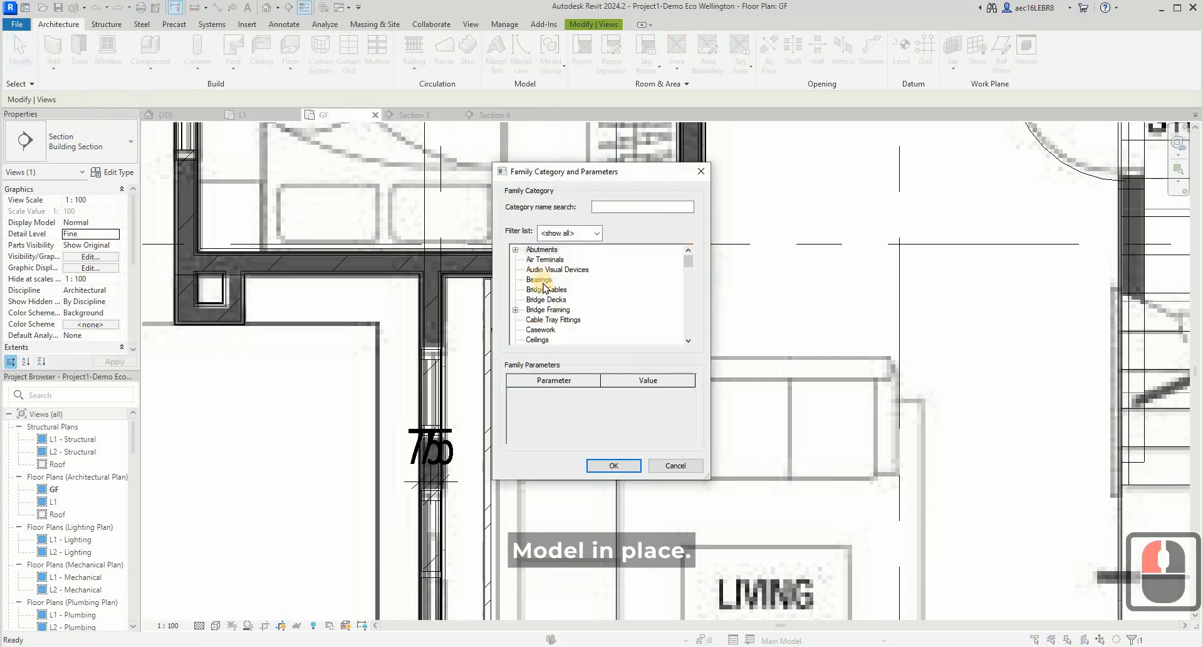
scroll(569, 311, down, 4)
scroll(569, 311, down, 3)
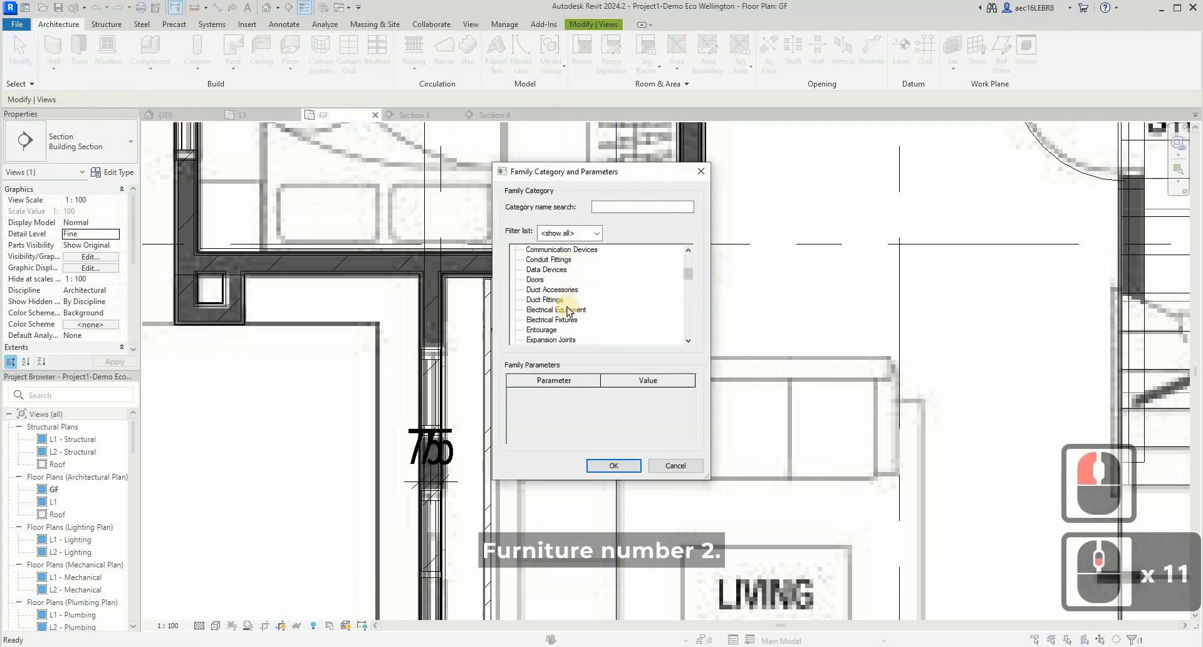
scroll(554, 315, down, 2)
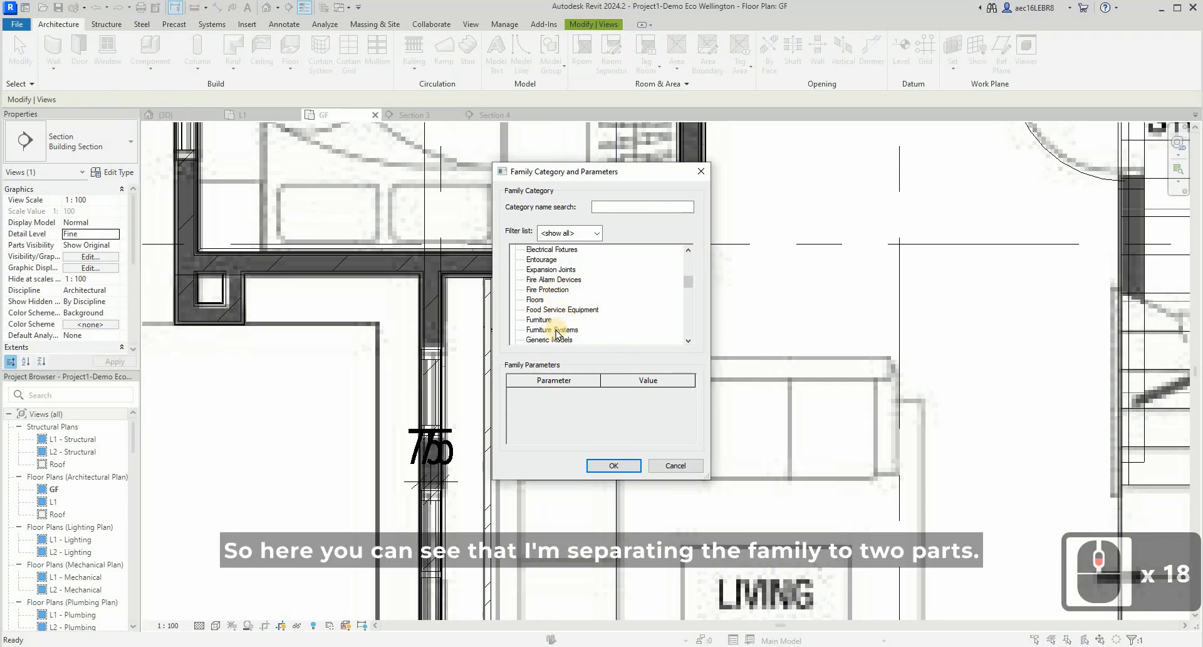
click(539, 319)
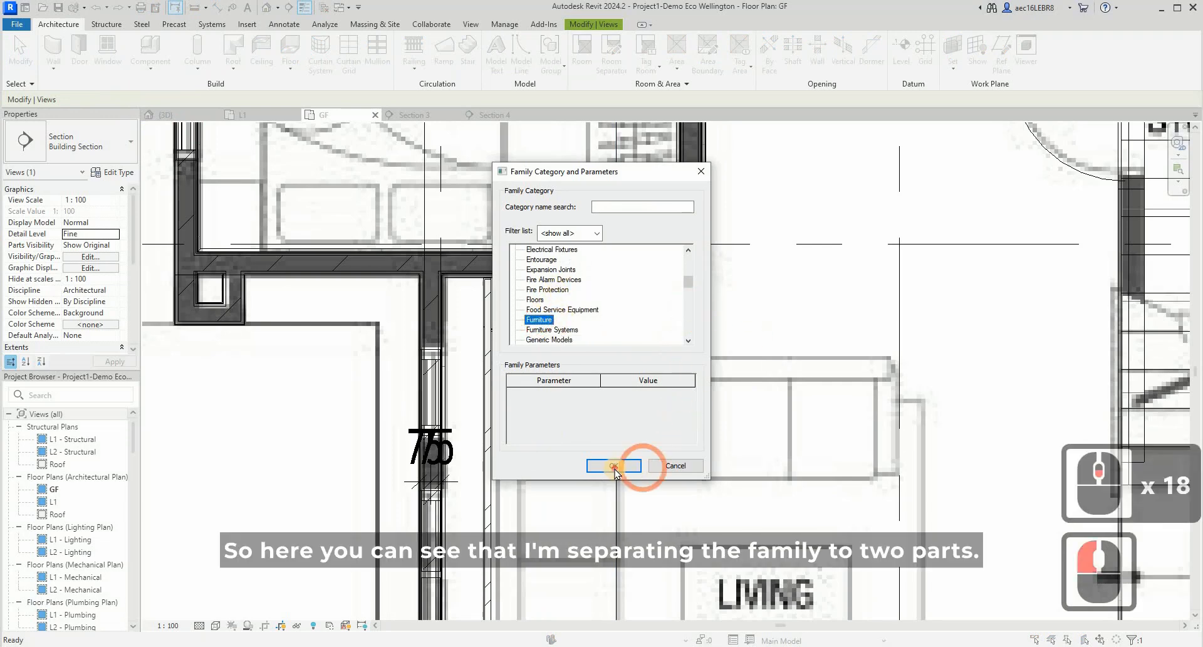
click(614, 465)
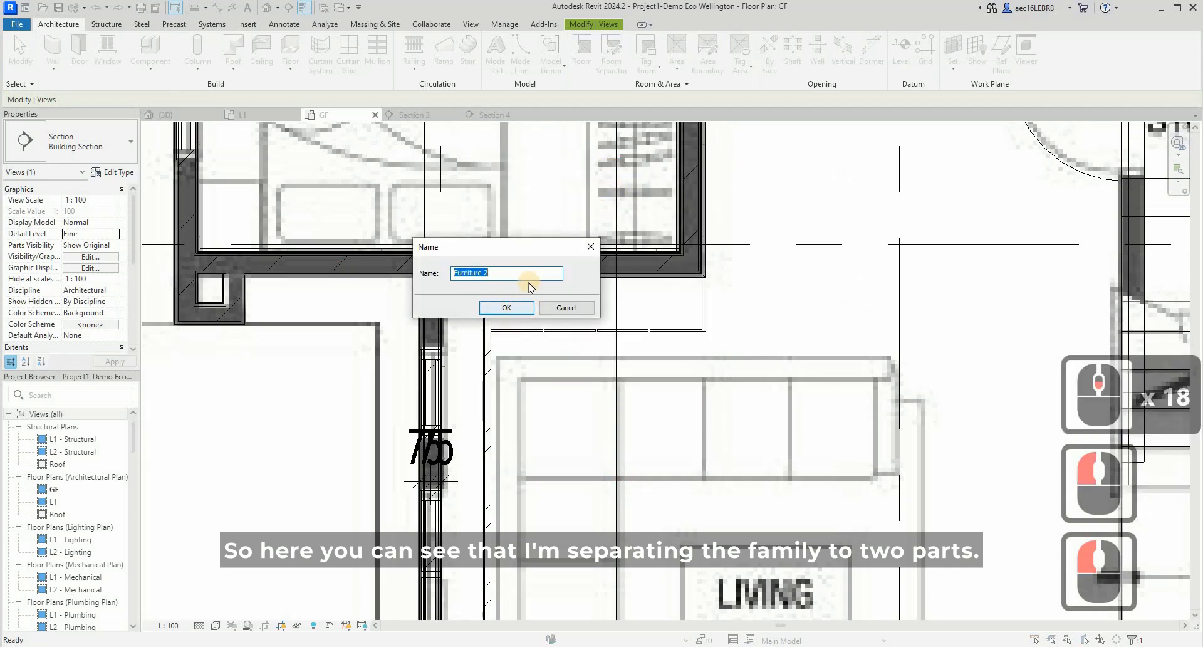
click(506, 307)
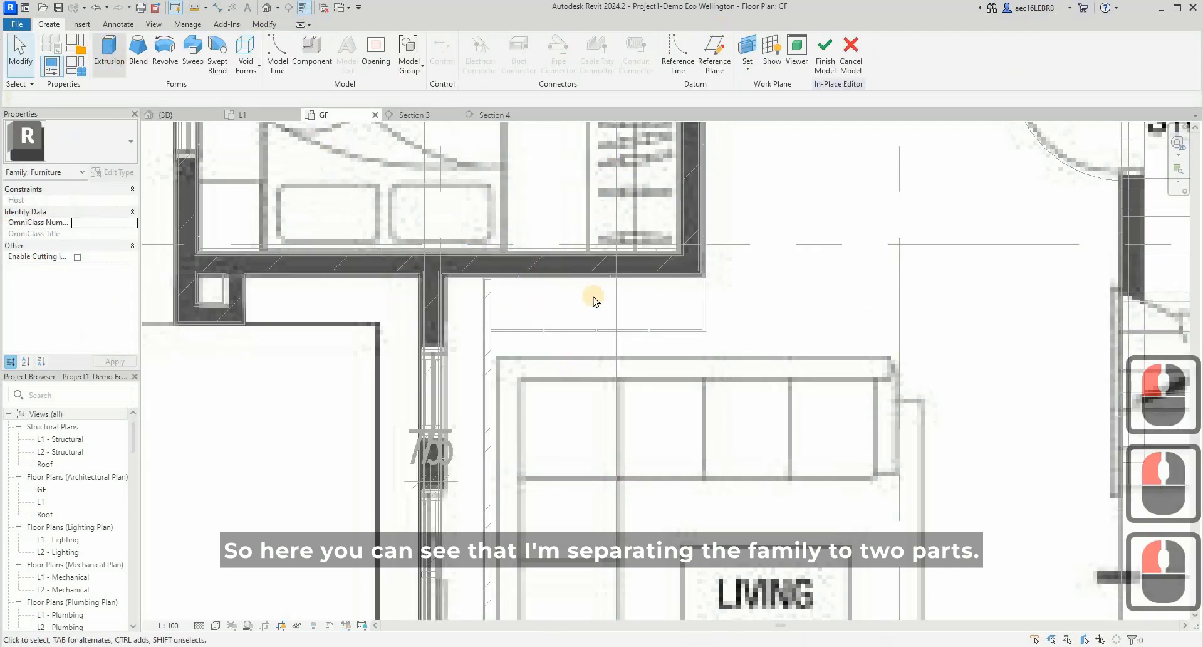
- Sketch an extrusion rectangle about 1380 by 350 mm over the living room cabinet's footprint, against the wall
click(509, 44)
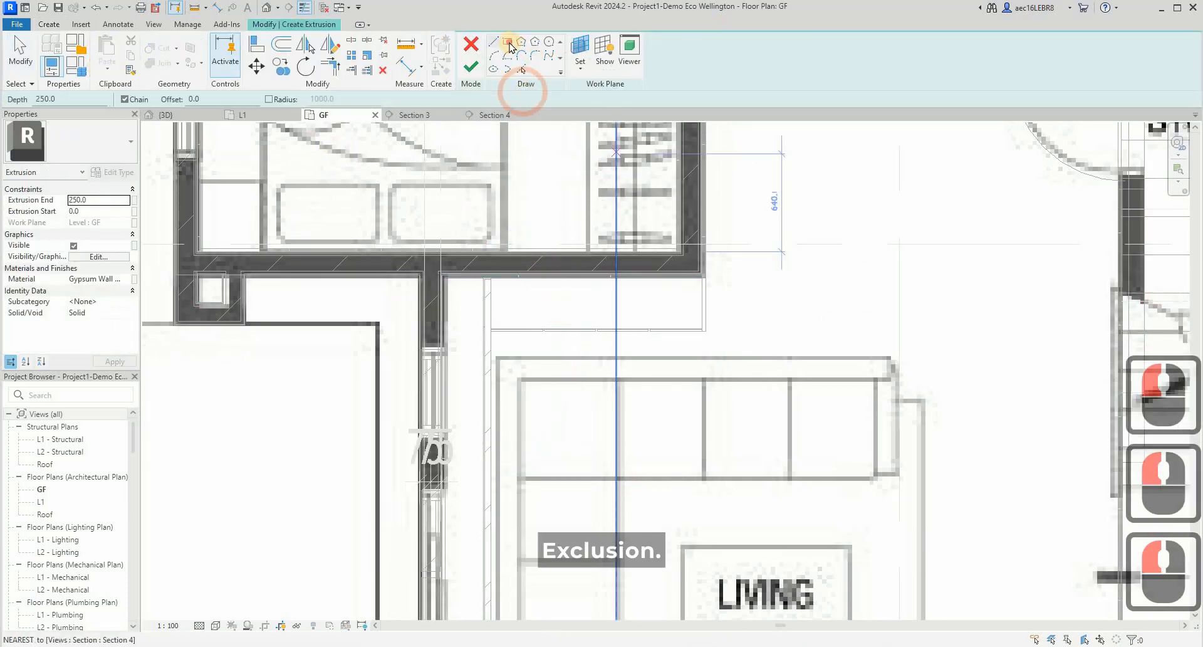
scroll(484, 278, up, 4)
click(479, 275)
click(848, 367)
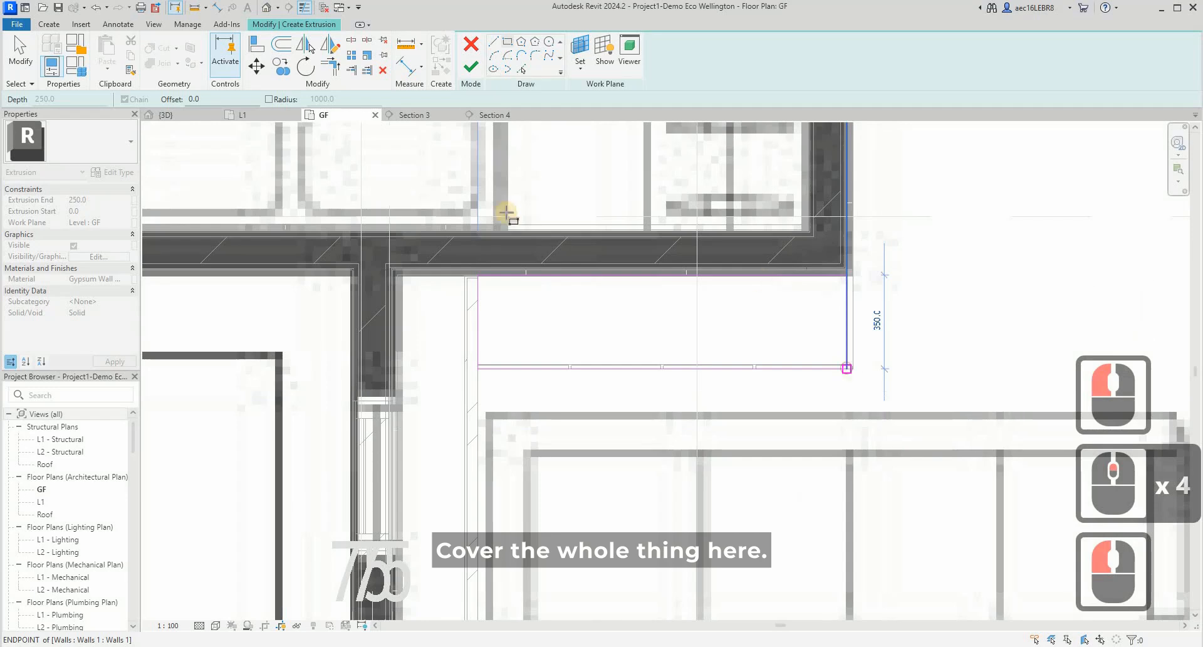
click(693, 247)
key(Escape)
key(Escape)
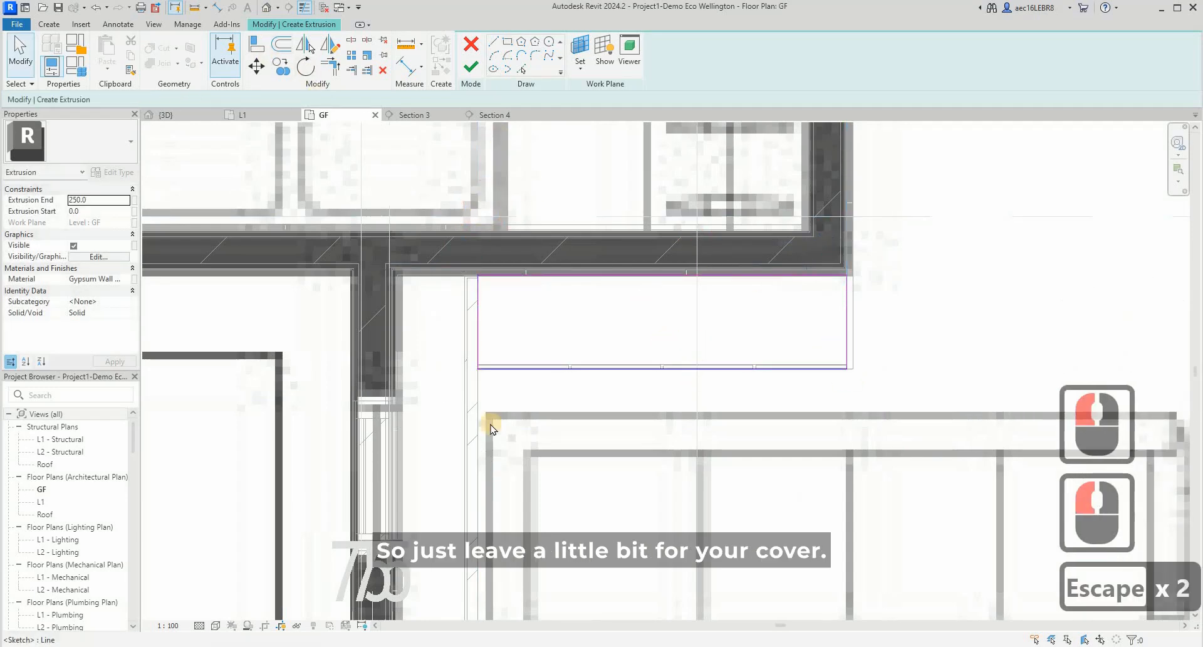
- Move the rectangle's front edge back to about 335 mm depth, leaving space for the cover, and finish the extrusion and in-place model
click(648, 373)
scroll(648, 374, up, 4)
mouse_move(652, 362)
mouse_down()
mouse_move(654, 339)
mouse_move(655, 355)
mouse_up()
click(471, 66)
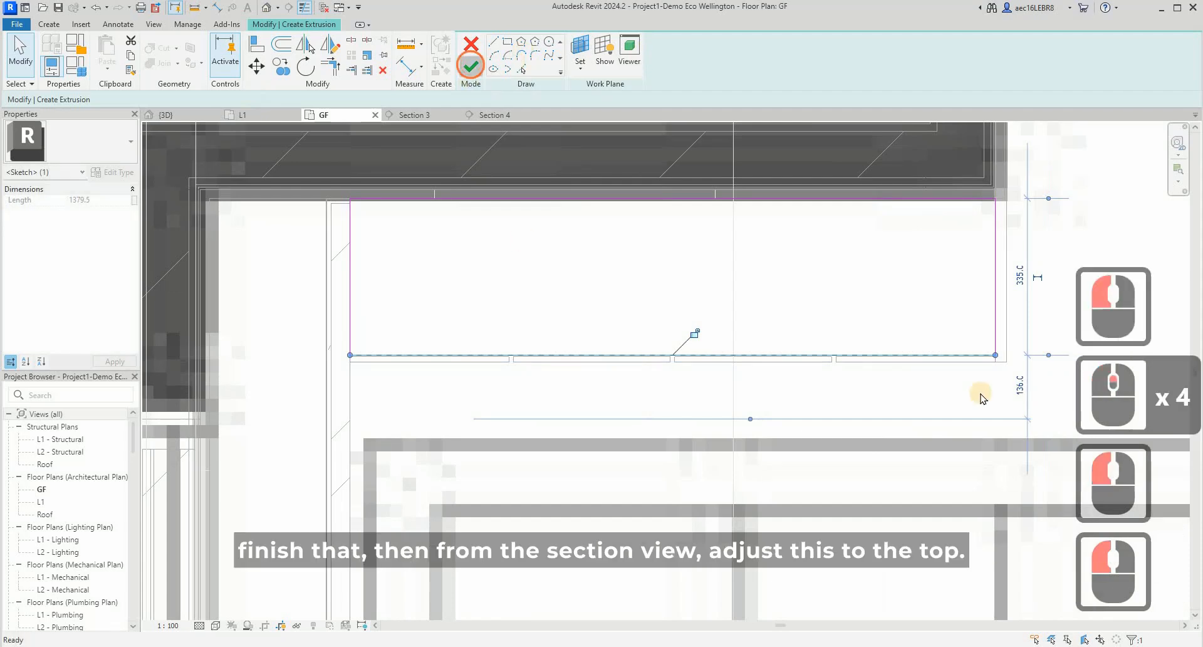
scroll(572, 282, down, 3)
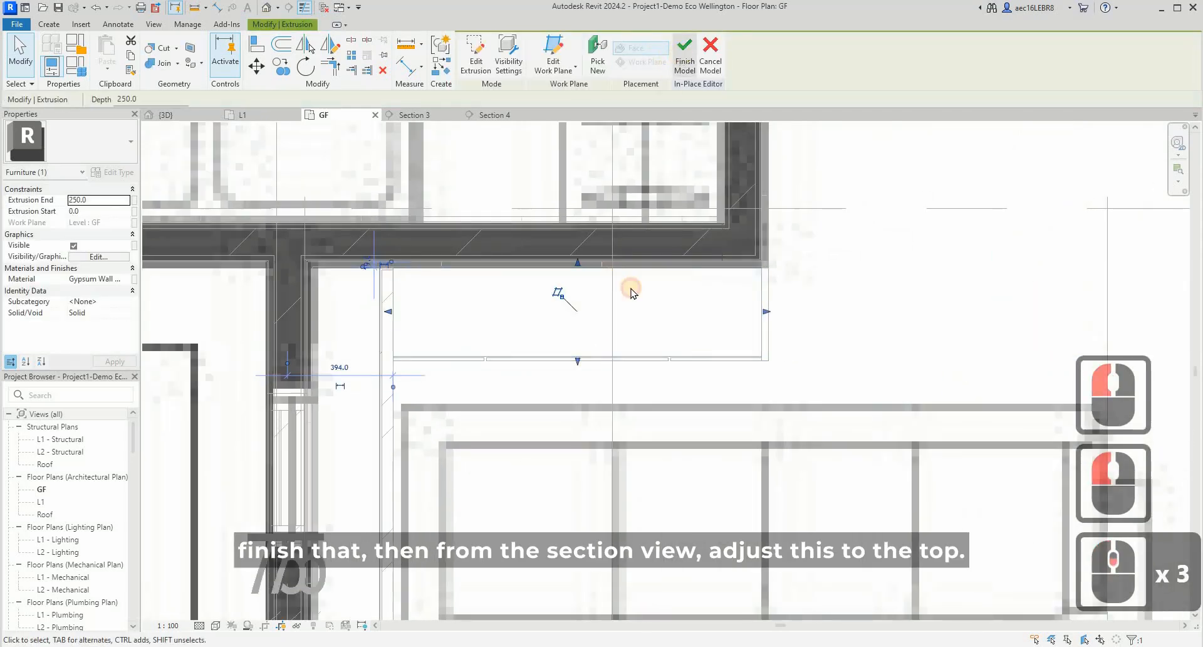
- Open the Section 4 view and stretch the top of the new in-place furniture to the underside of the ceiling
click(612, 295)
right_click(609, 314)
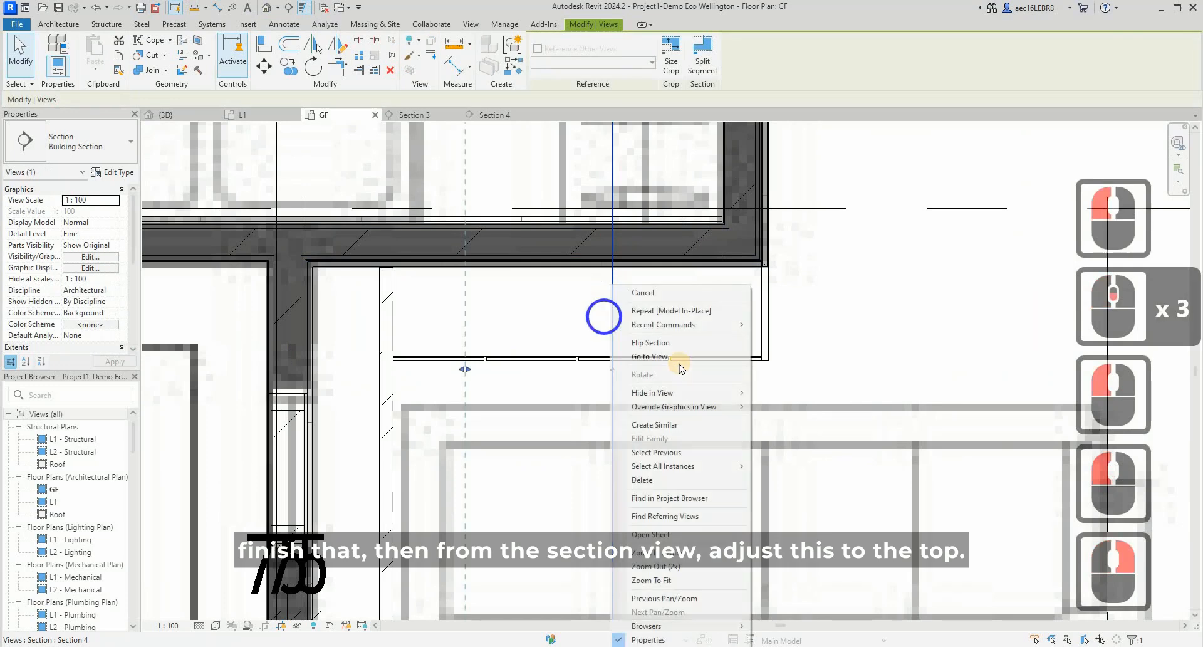
click(658, 356)
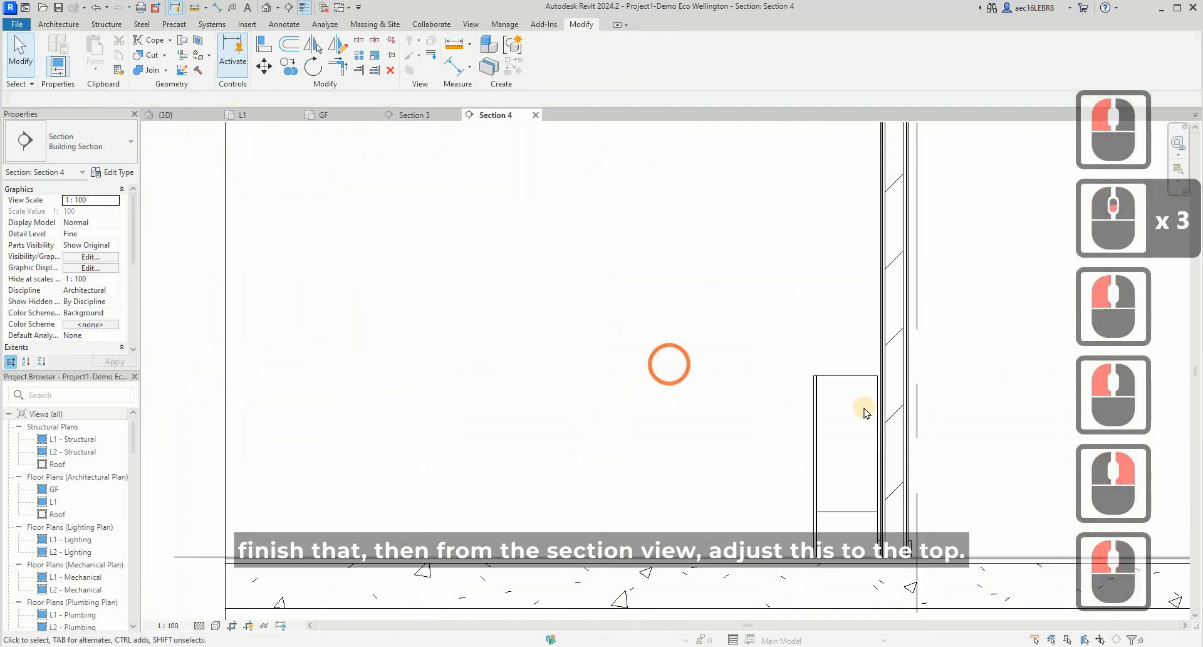
click(841, 512)
scroll(815, 525, down, 5)
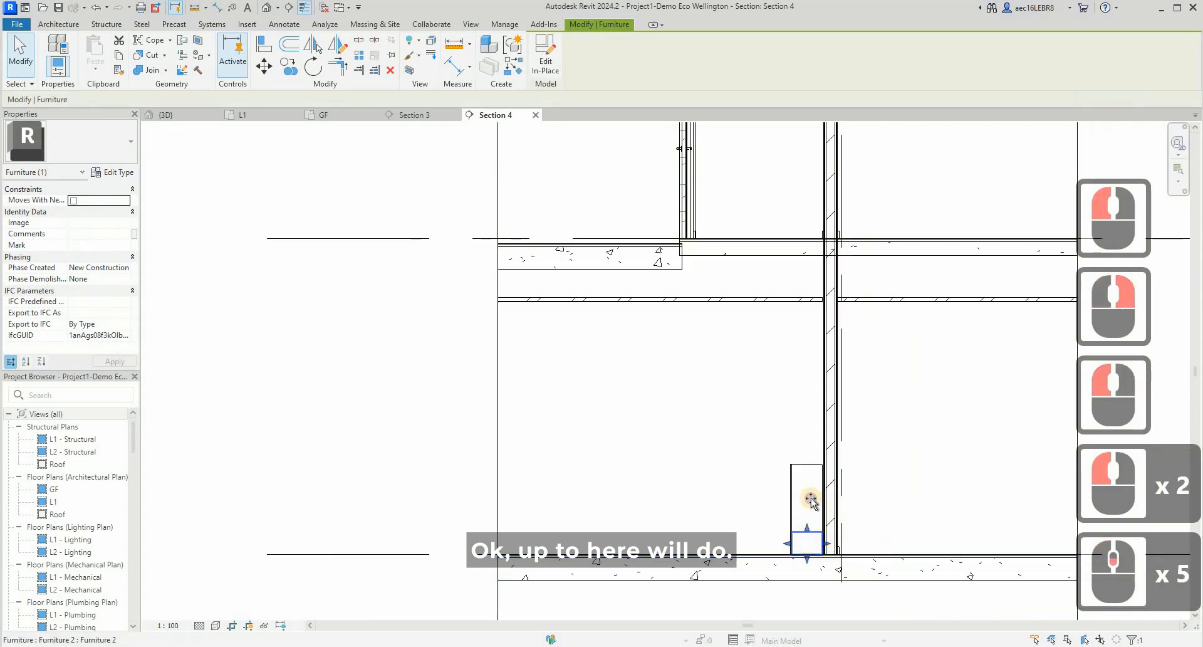
drag(807, 528, 809, 302)
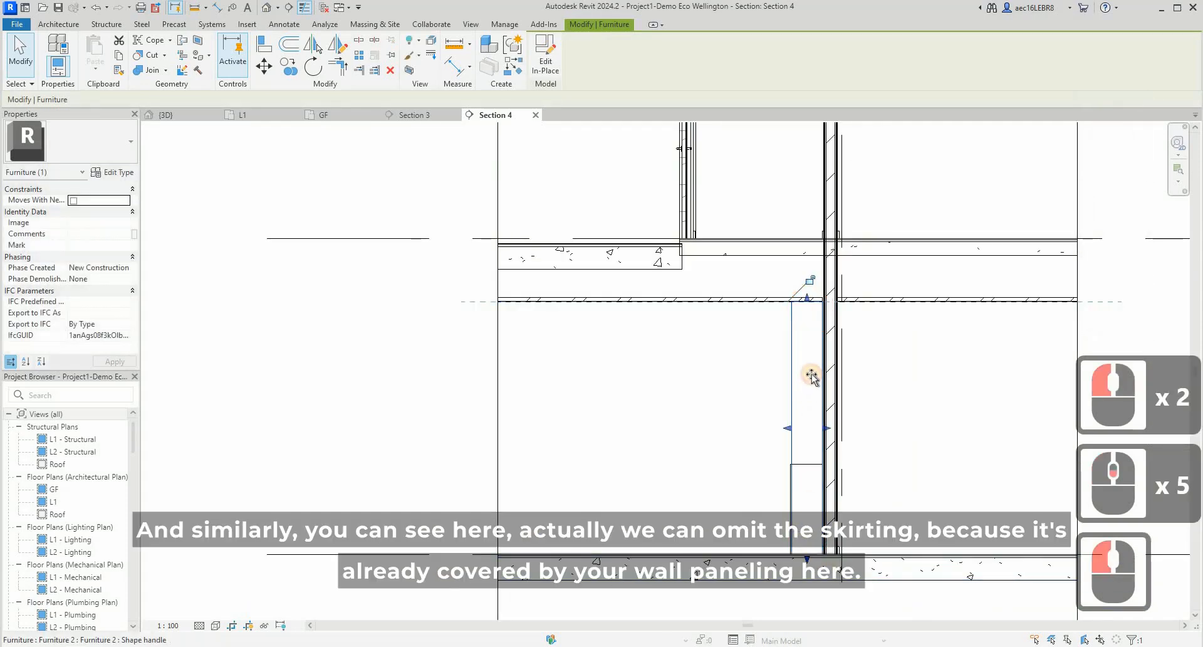
- Raise the base of the new in-place furniture to form a top cabinet hanging from the ceiling, and reselect it
drag(812, 376, 811, 371)
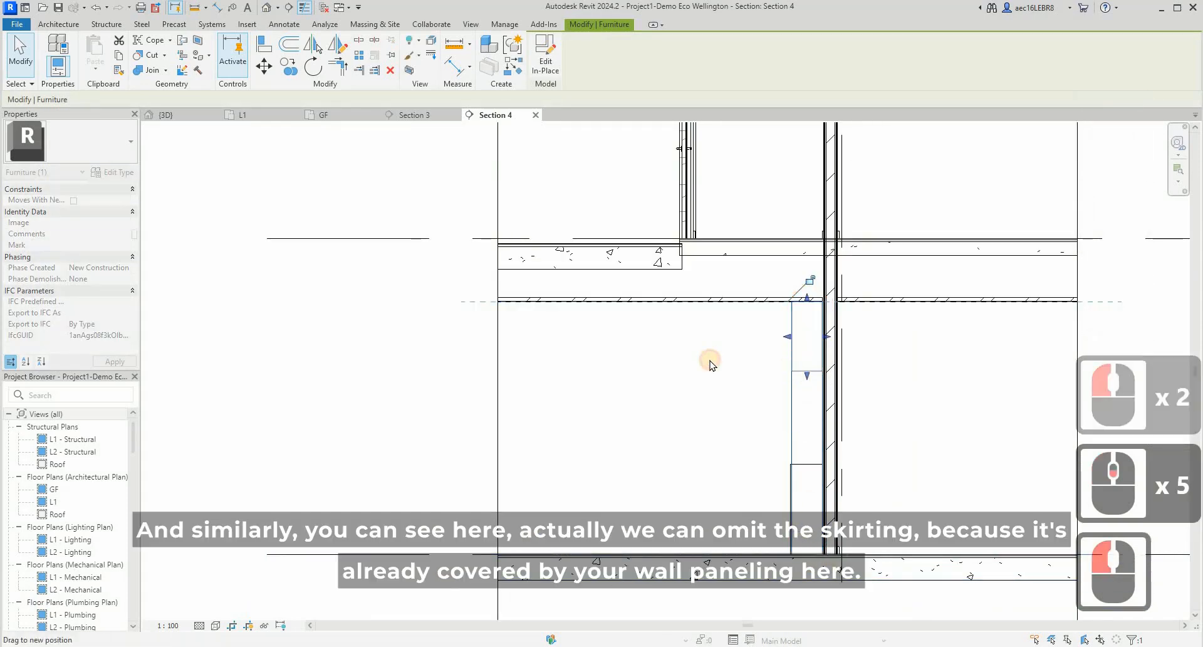
click(711, 360)
click(829, 382)
click(806, 368)
scroll(804, 488, up, 4)
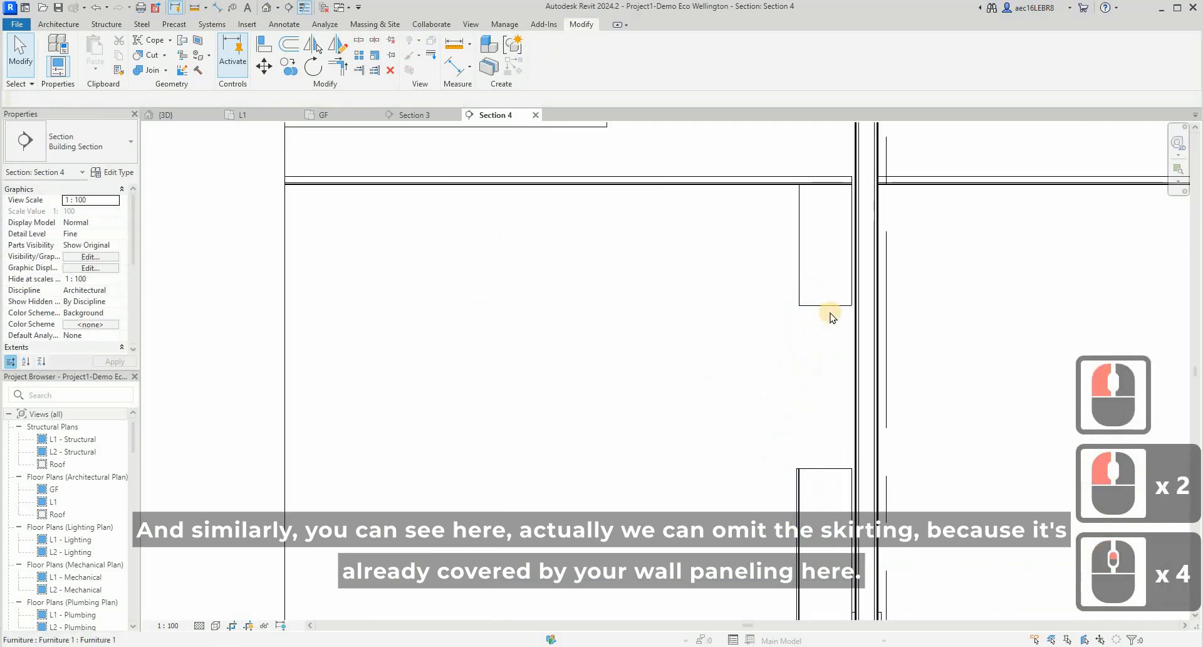
click(830, 307)
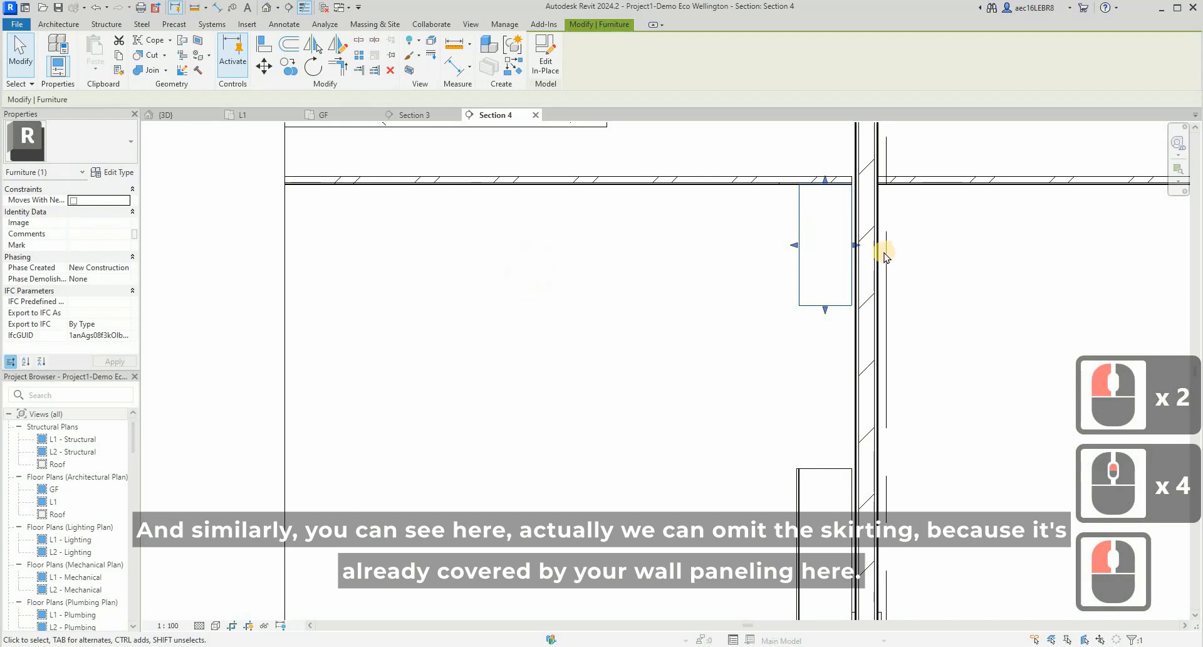
- Examine how the base and top cabinets meet the wall panelling and skirting in the section
scroll(814, 241, up, 3)
scroll(589, 374, down, 8)
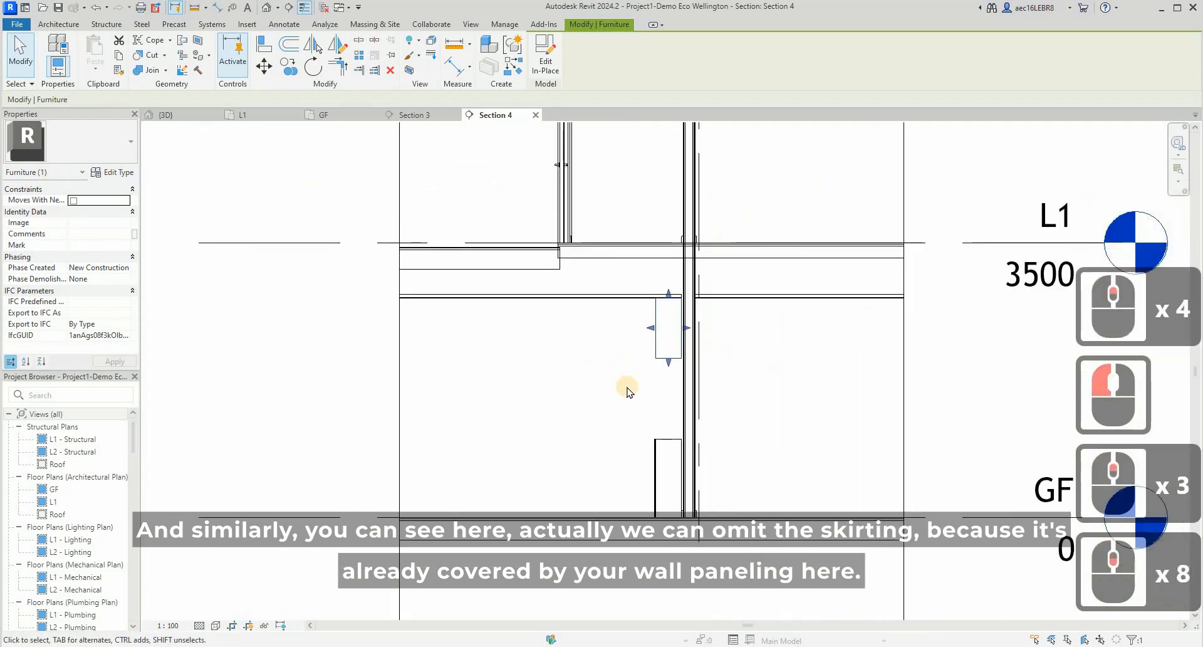
scroll(626, 386, up, 3)
scroll(746, 617, up, 15)
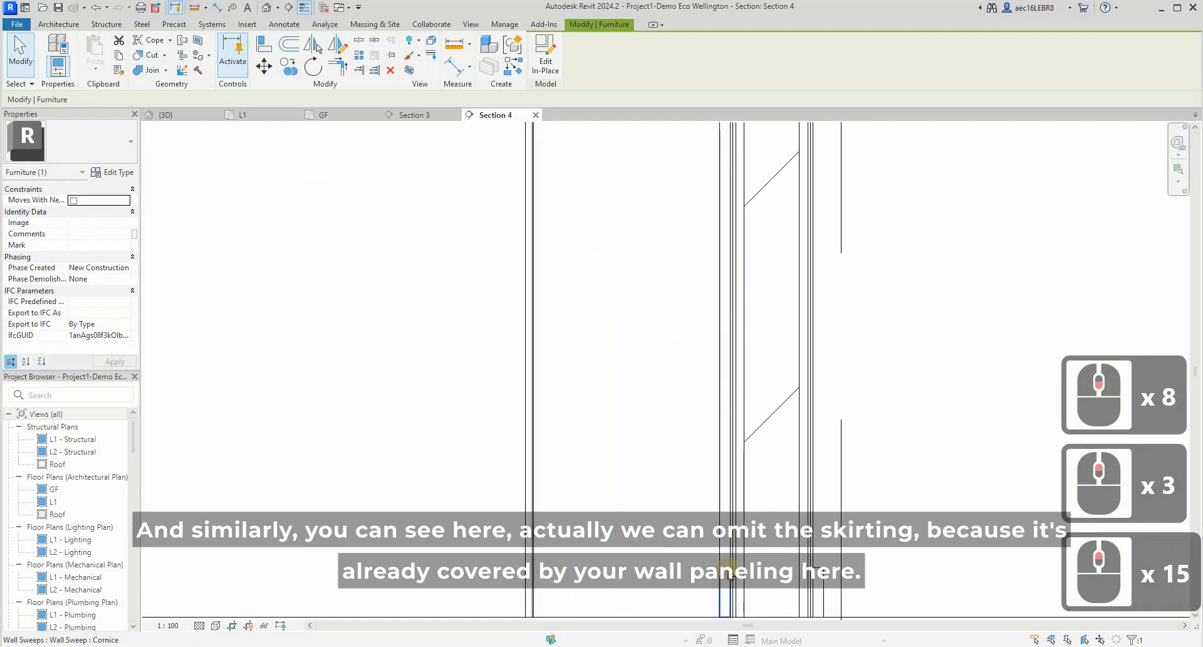
scroll(639, 474, down, 9)
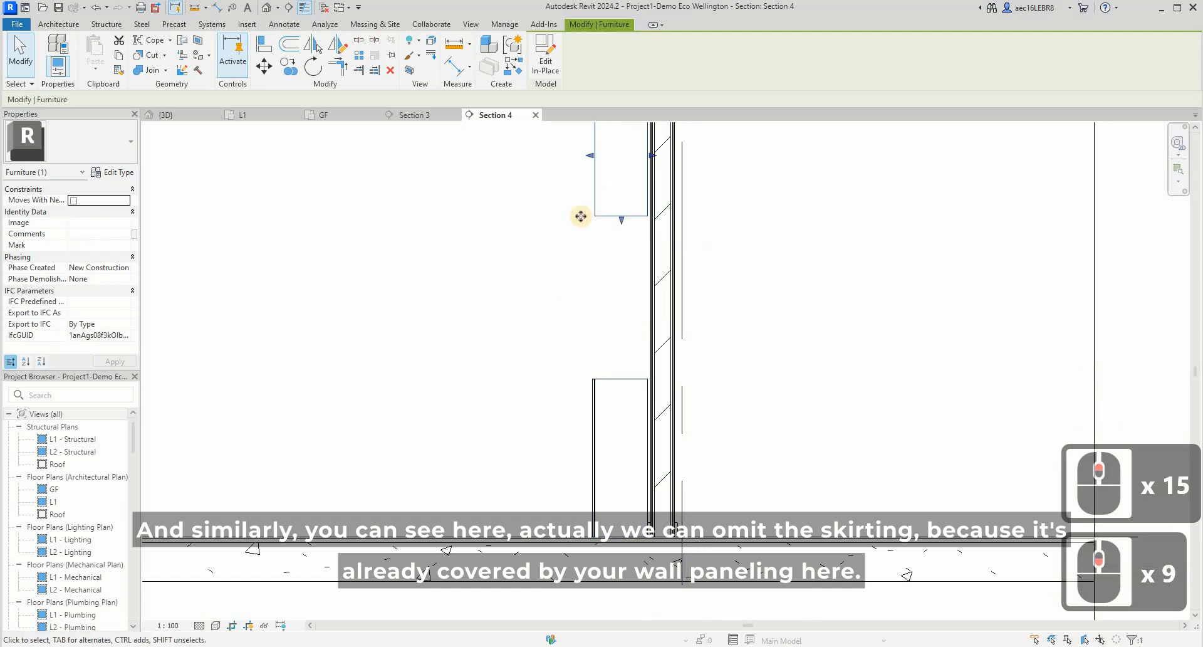
scroll(620, 368, down, 2)
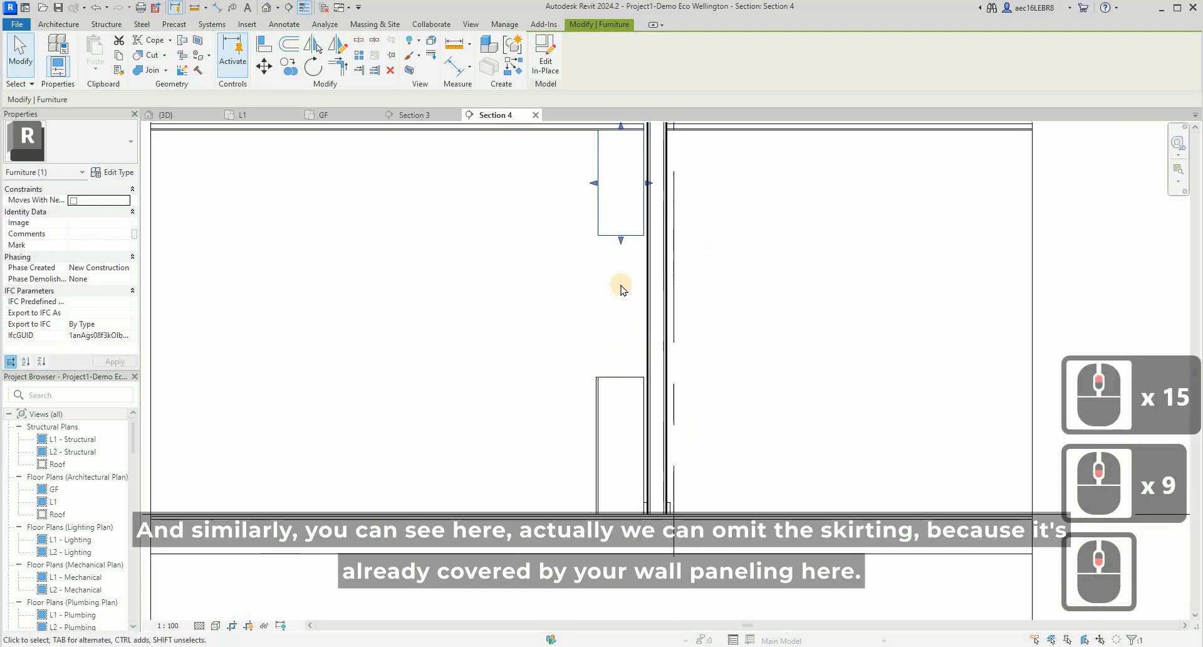
- Open the 3D view, inspect the top and base cabinets from several angles, and clear the selection
click(166, 115)
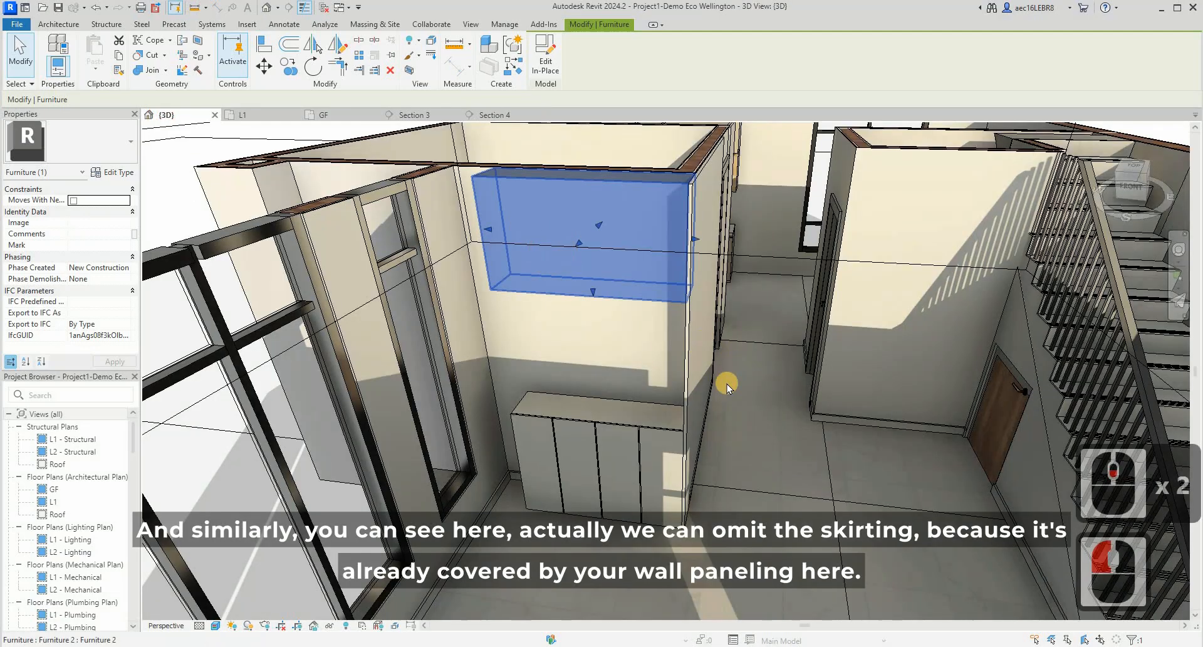
shift+middle_drag(585, 389, 889, 359)
scroll(884, 358, up, 5)
scroll(761, 532, down, 8)
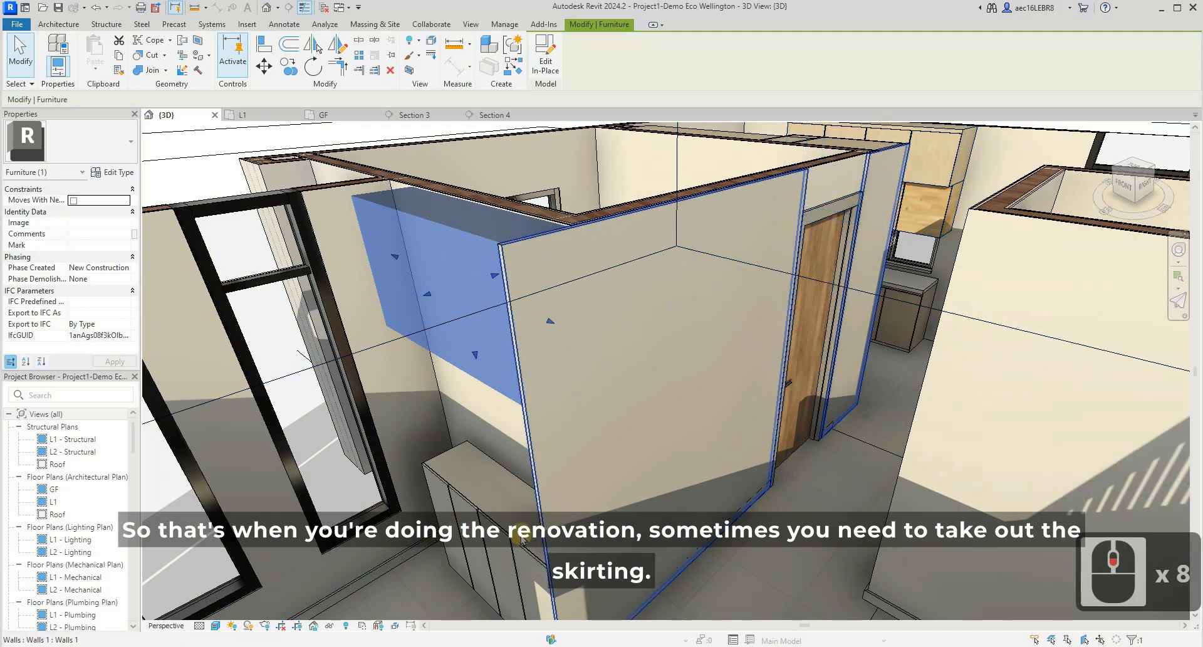
scroll(608, 483, down, 8)
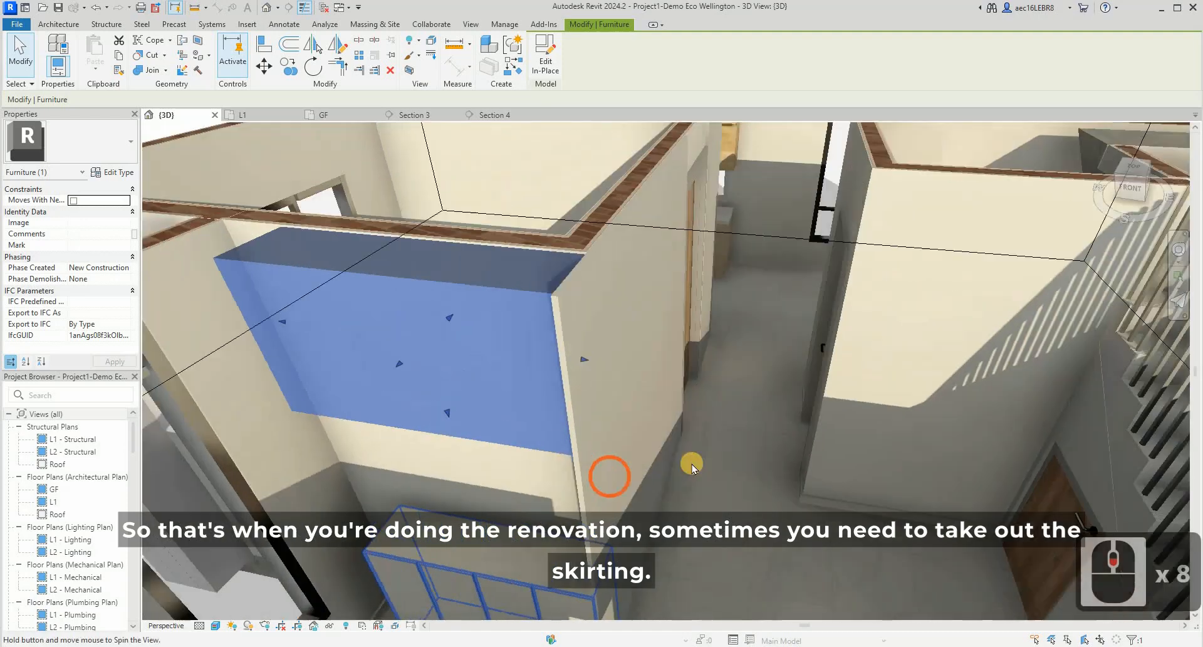
shift+middle_drag(612, 478, 577, 433)
scroll(693, 462, down, 2)
key(Escape)
scroll(574, 423, up, 1)
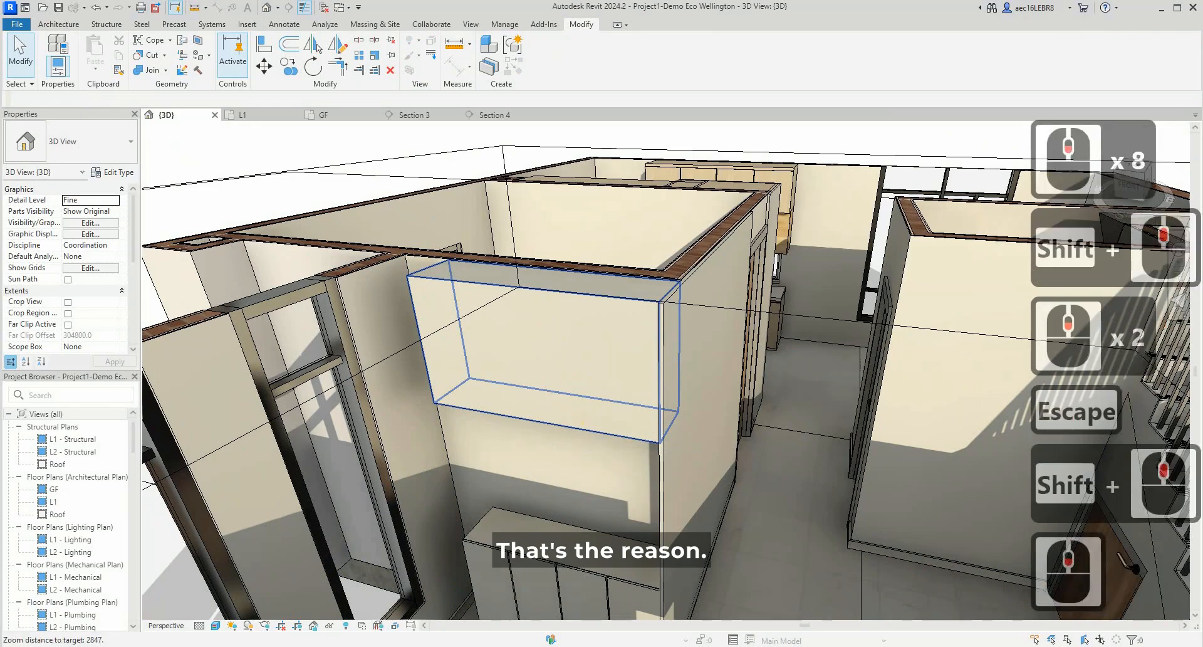
- Check the living room panorama in the browser for the cabinet design, and return to the Revit model
click(540, 646)
click(604, 619)
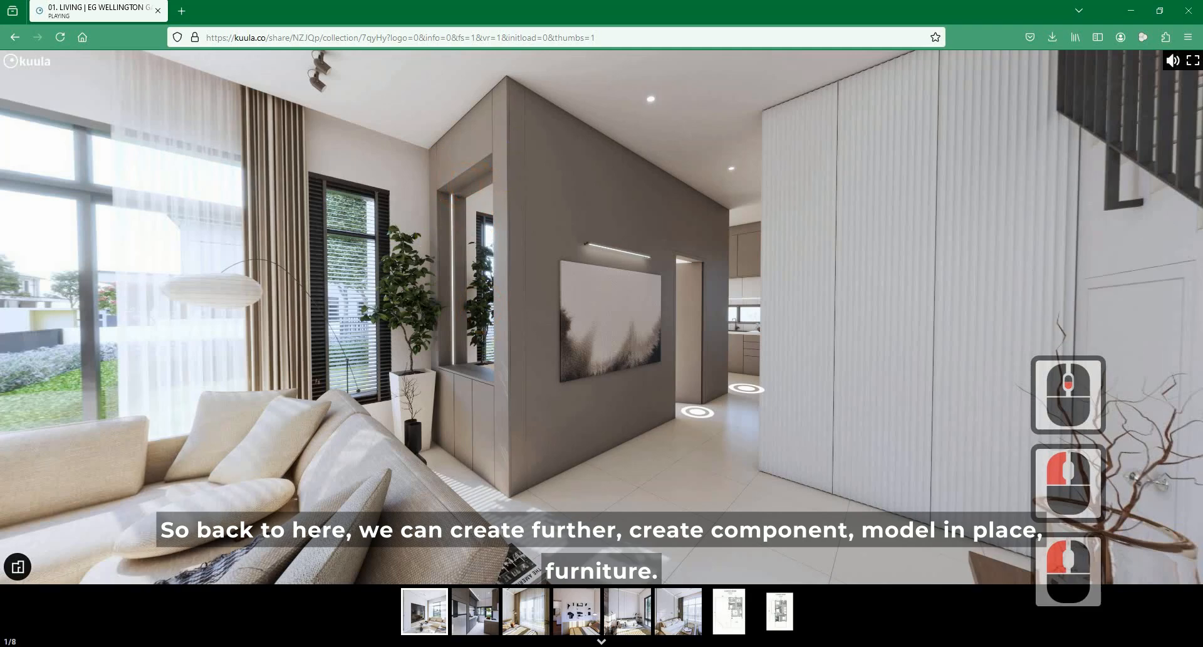
click(1126, 18)
click(520, 134)
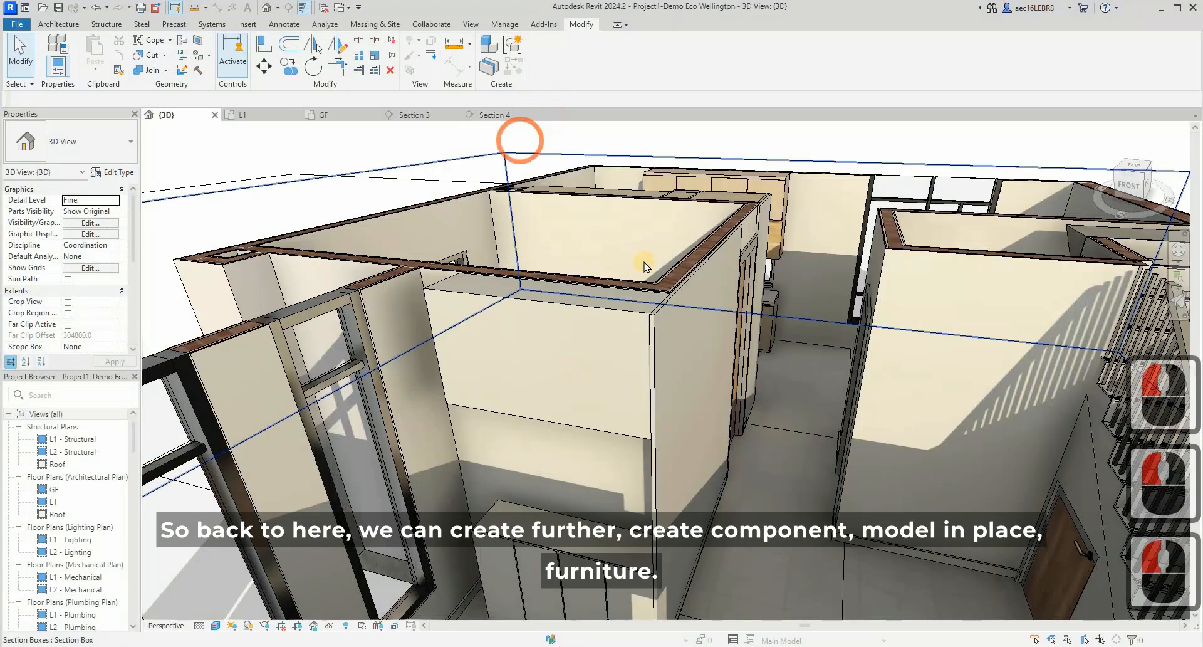
key(Escape)
- Open the GF floor plan at the living room cabinet
click(262, 116)
click(339, 111)
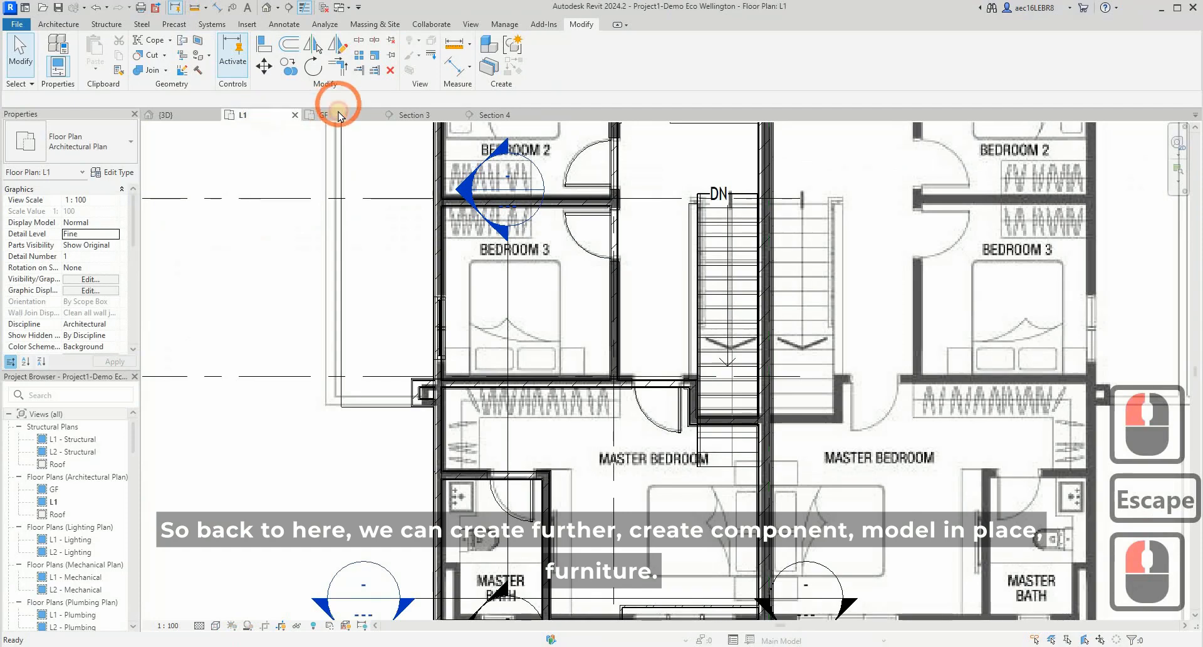
click(492, 331)
scroll(511, 307, down, 2)
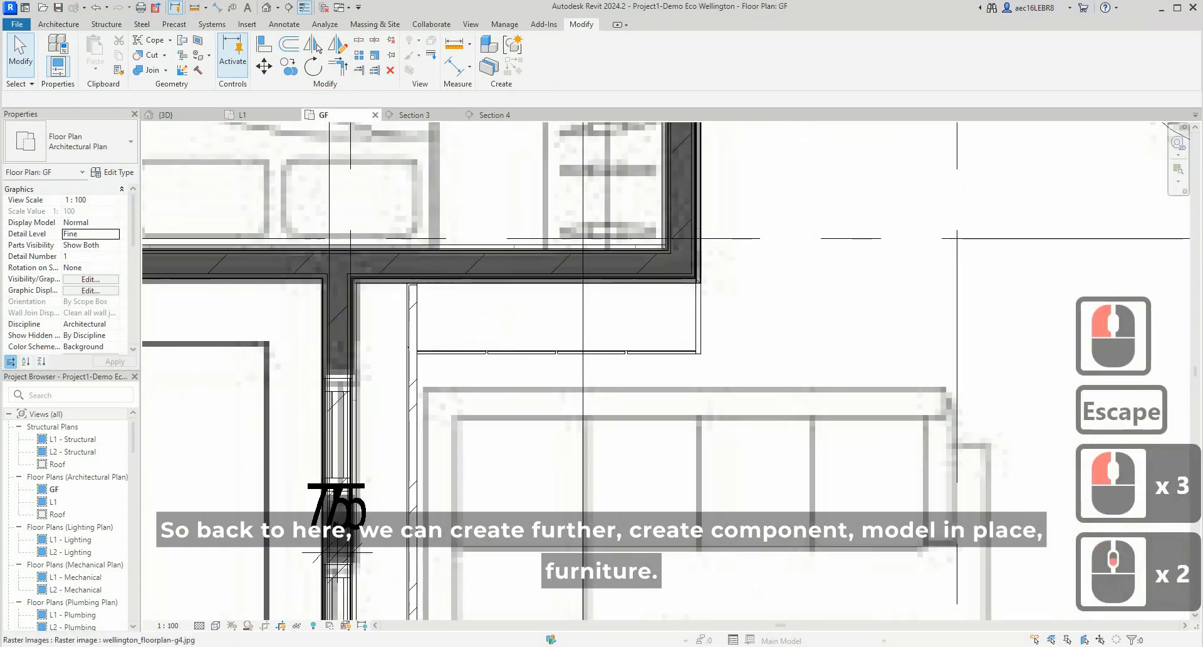
- Create a new in-place model in the Furniture category, accepting the default name
click(58, 25)
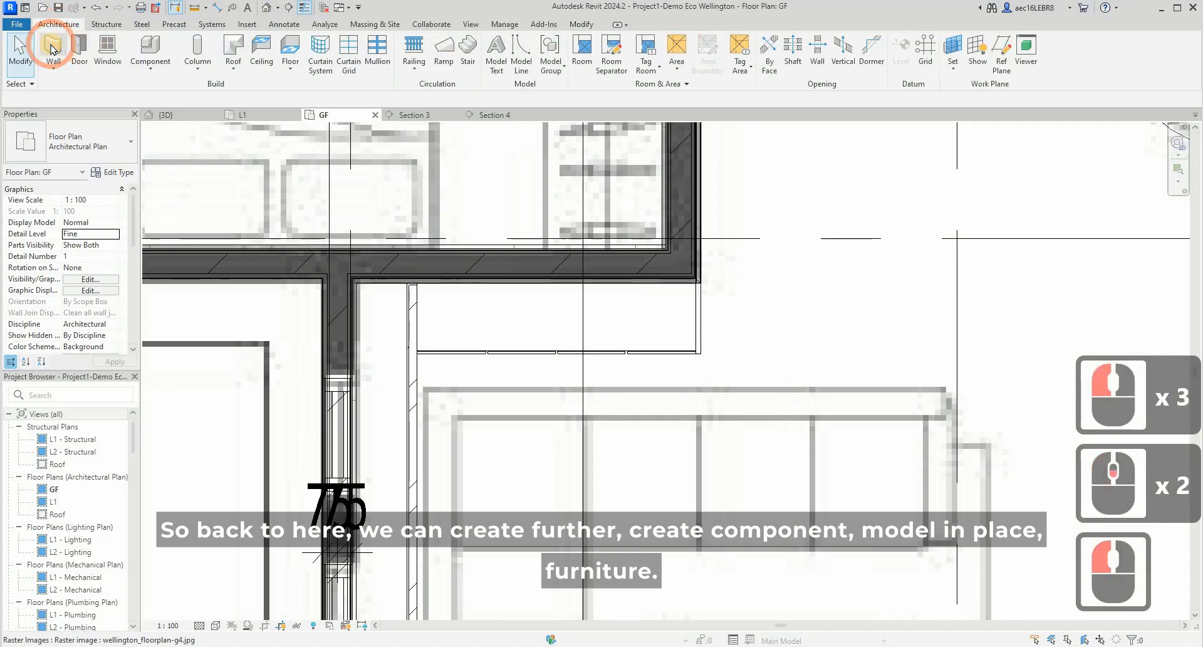
click(144, 70)
click(176, 119)
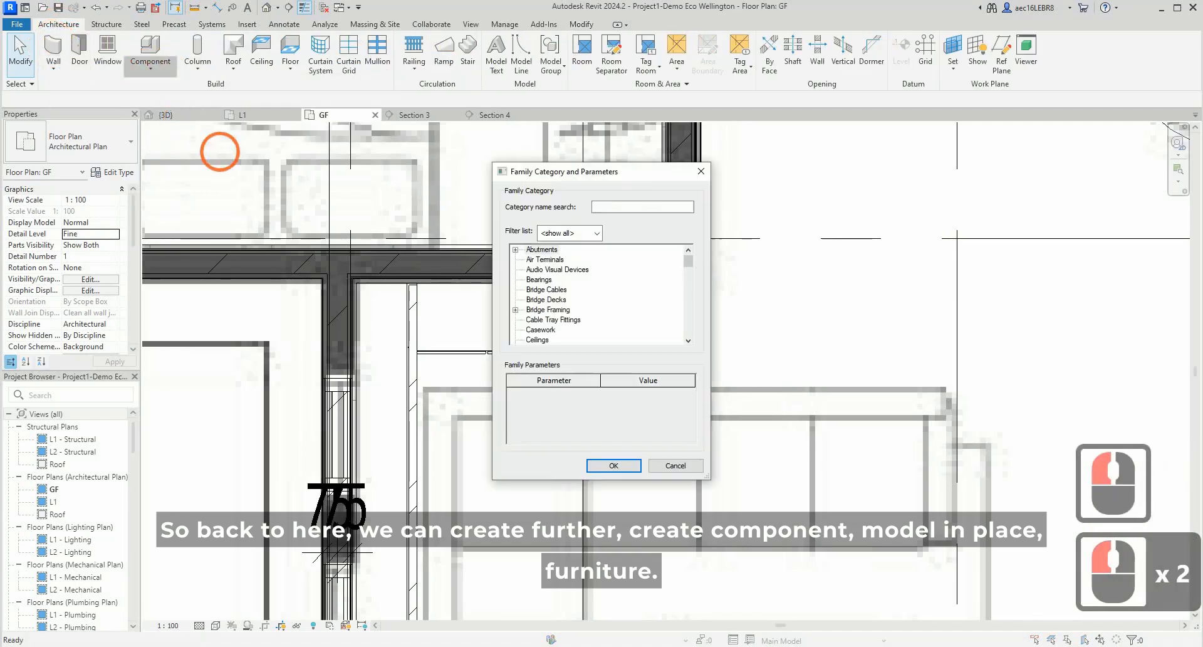
scroll(577, 291, down, 2)
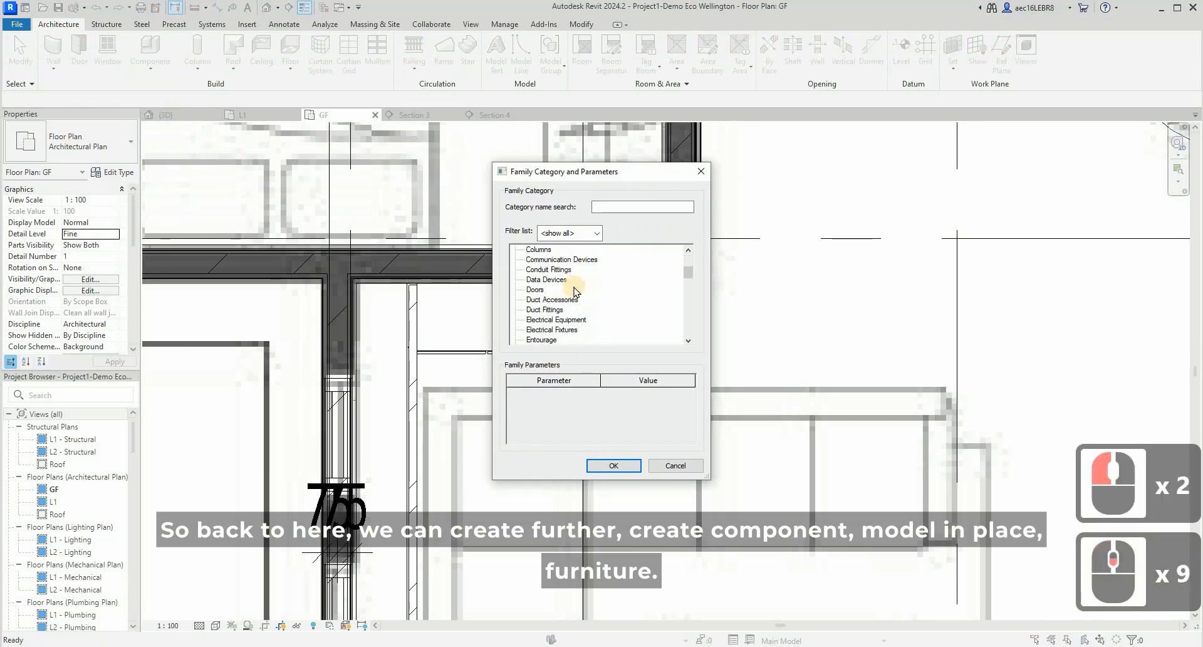
scroll(573, 291, down, 3)
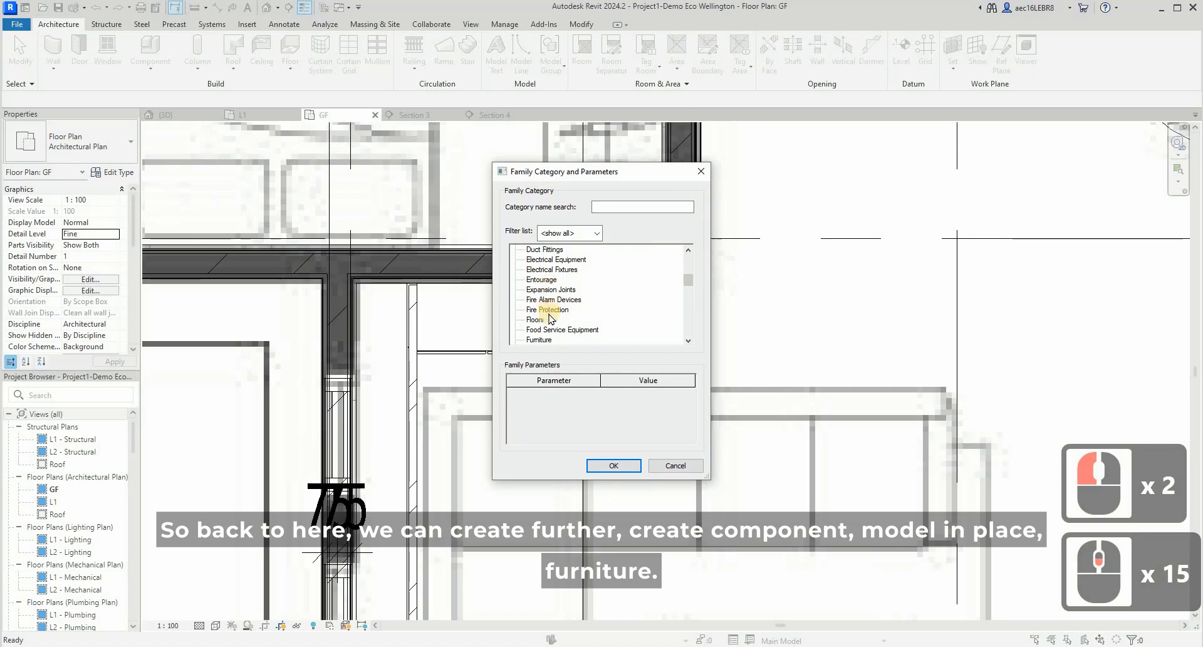
click(539, 339)
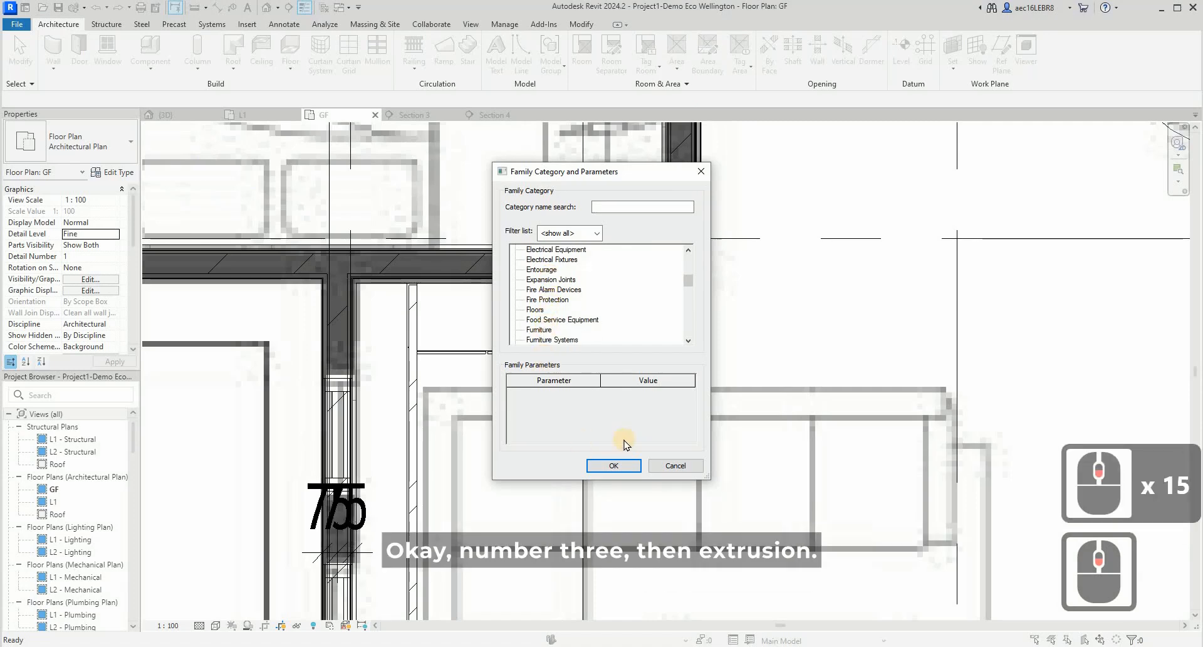
click(616, 466)
click(616, 466)
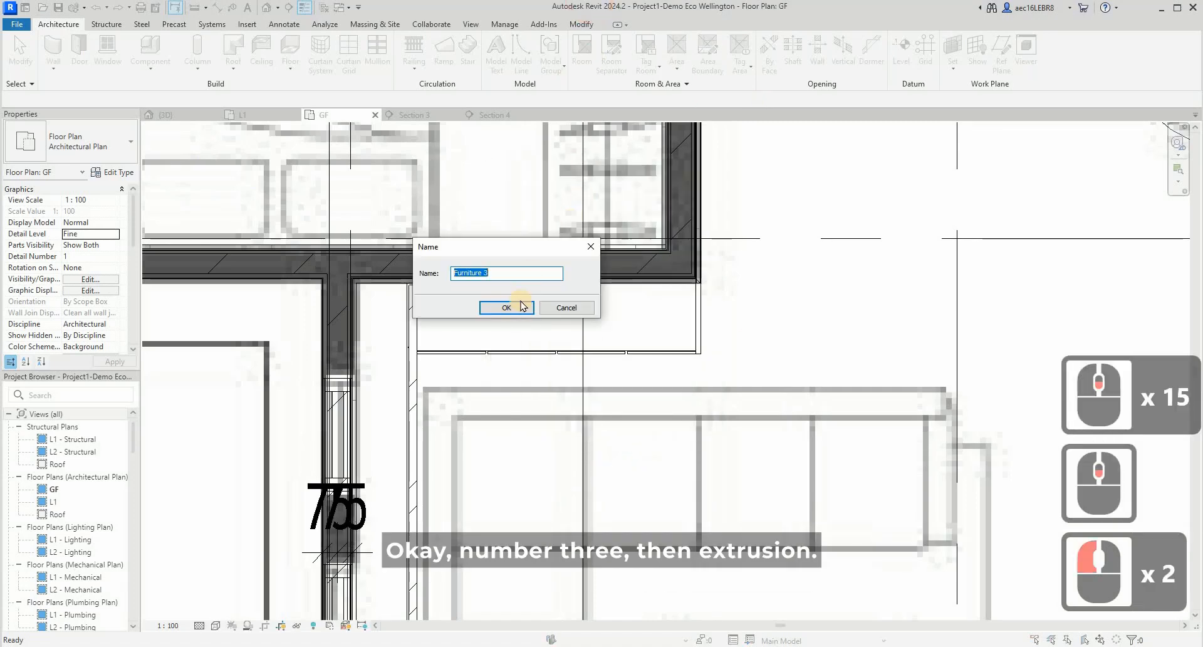
click(507, 307)
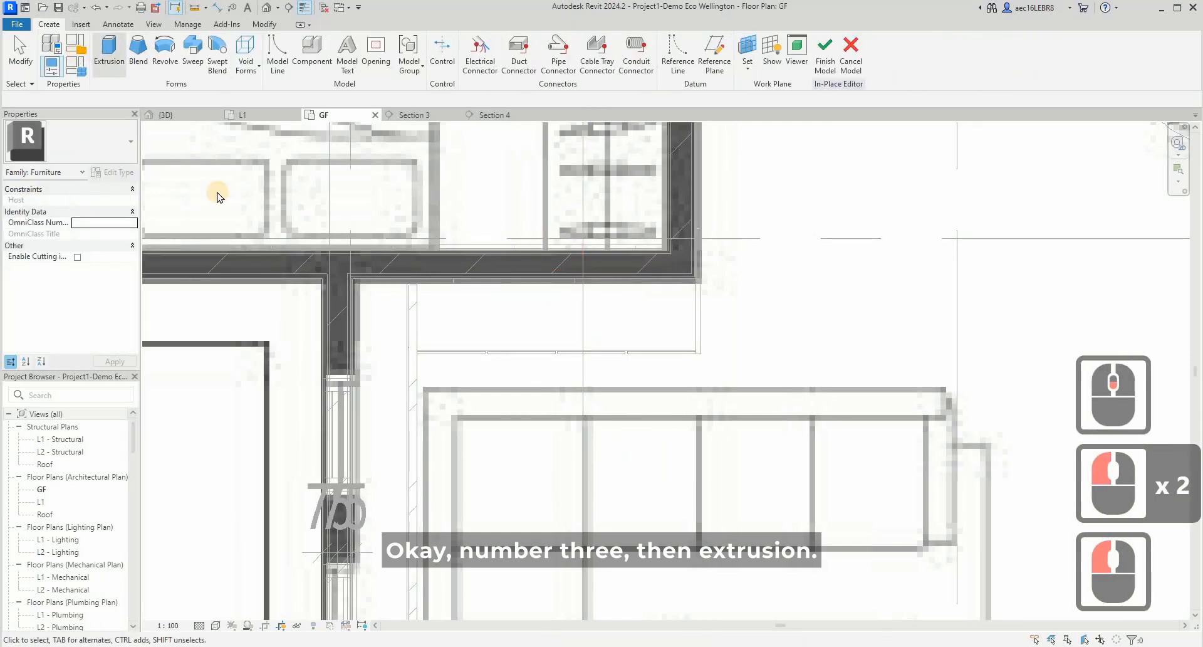
- Sketch an extrusion rectangle about 335 mm deep against the wall at the cabinet's left end, and end the drawing command
click(109, 53)
click(416, 327)
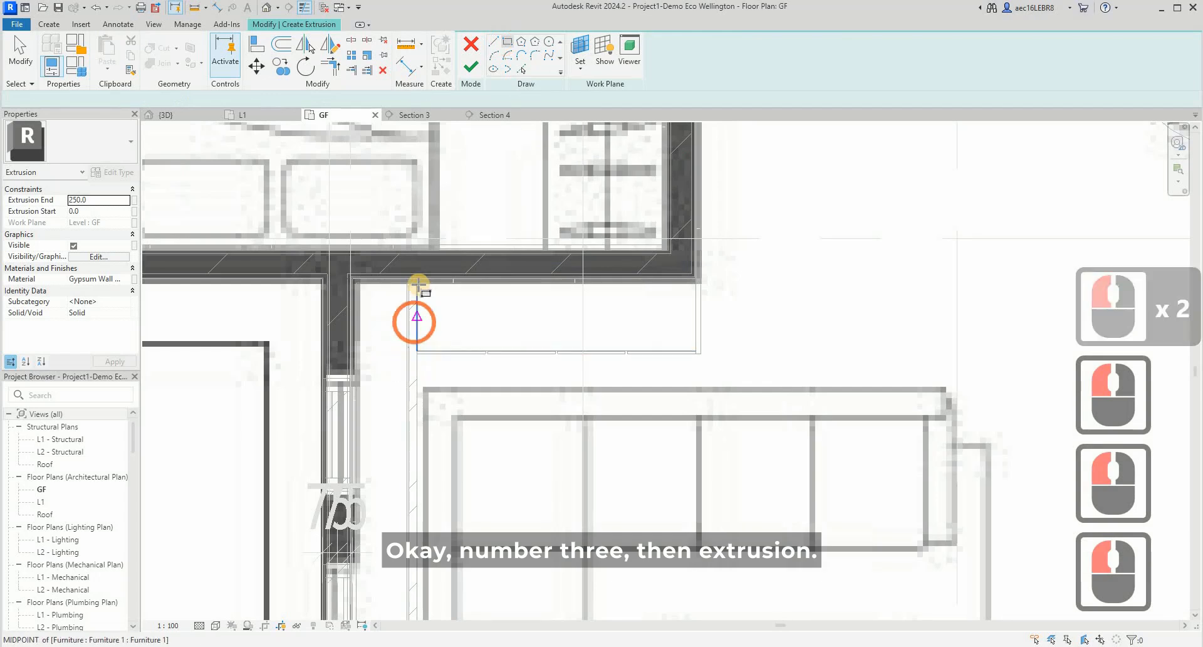
scroll(399, 283, up, 2)
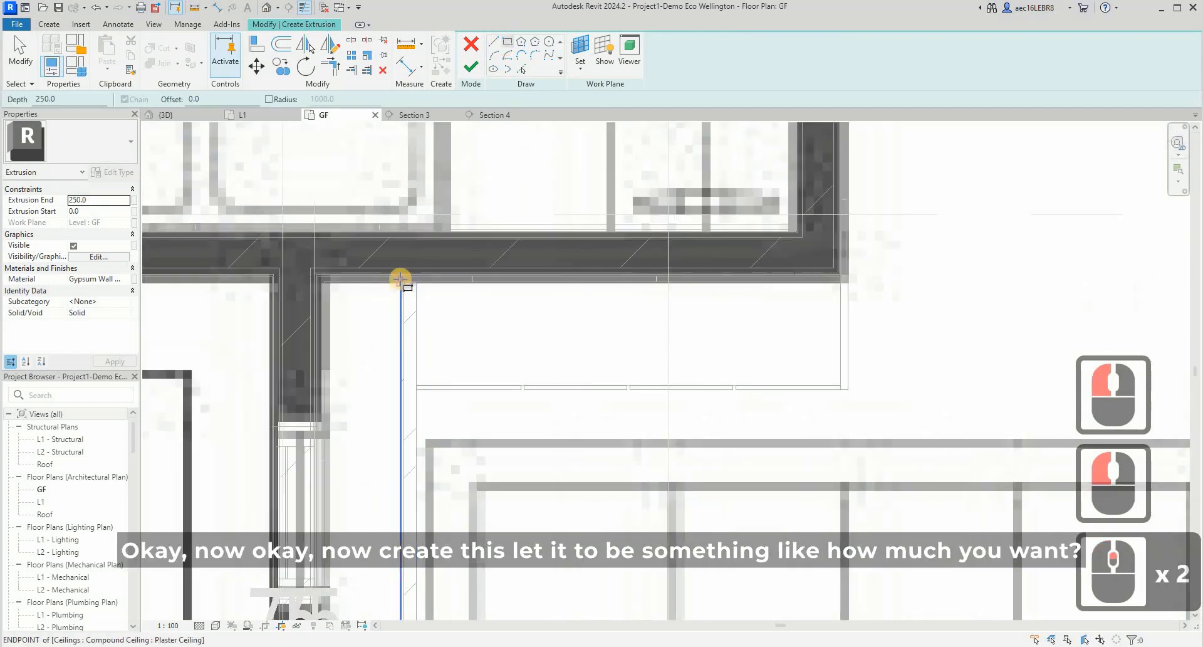
click(473, 385)
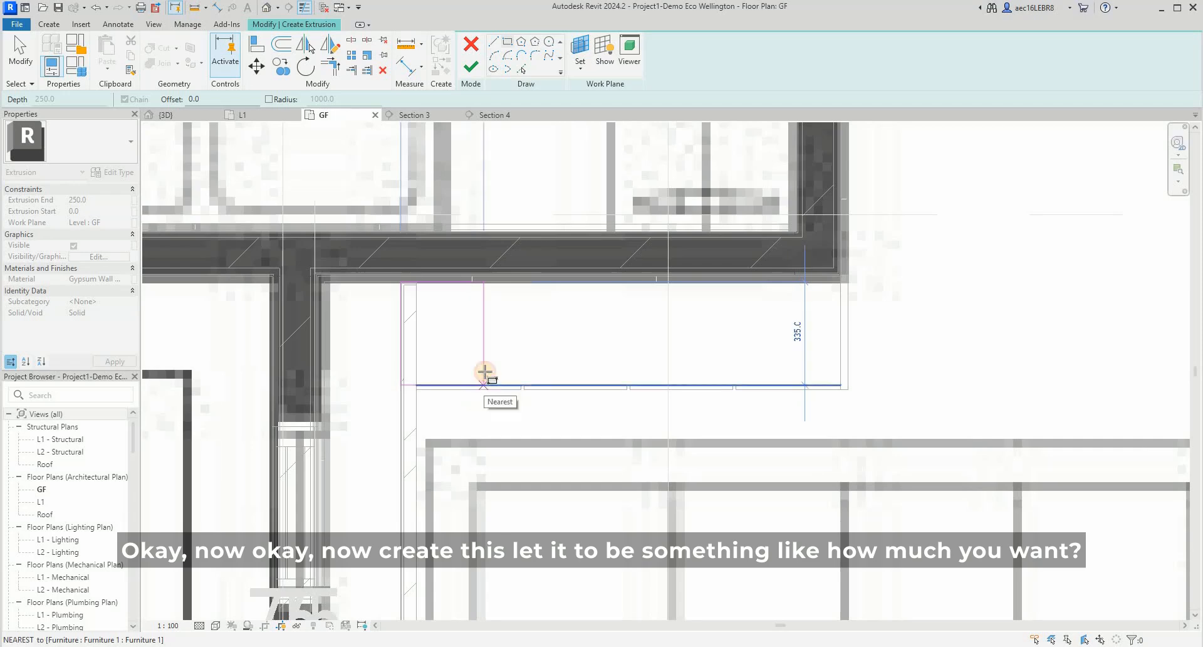
click(485, 372)
key(Escape)
key(Escape)
- Set the sketched rectangle's width to 300 mm by repositioning its right edge
click(482, 363)
scroll(463, 298, down, 3)
scroll(452, 291, up, 3)
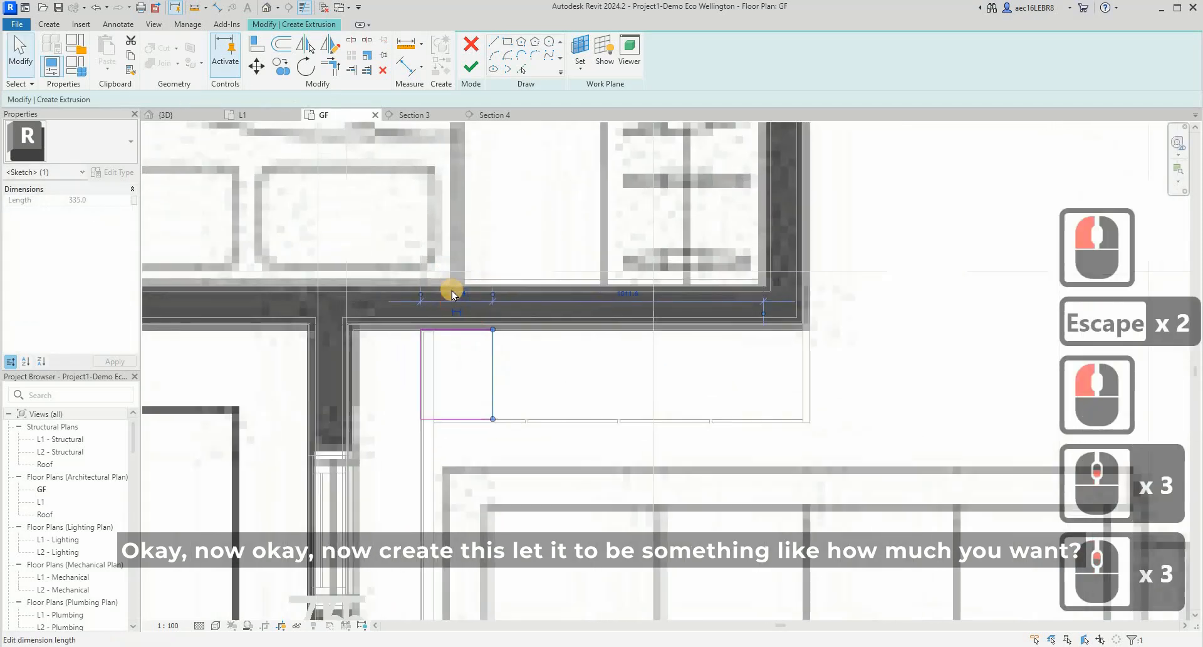
scroll(452, 291, up, 3)
click(459, 296)
text(3)
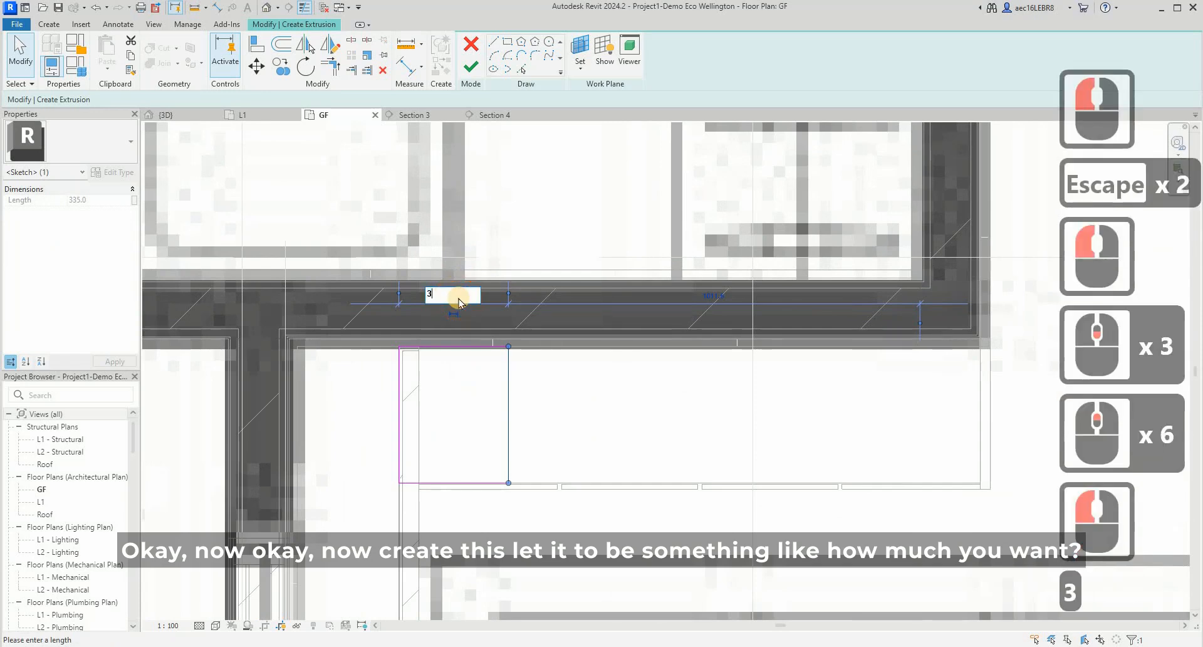
key(Return)
key(Escape)
key(Escape)
- Mirror a copy of the whole rectangle to the cabinet's other end about a vertical axis through the cabinet front's midpoint
drag(376, 328, 609, 576)
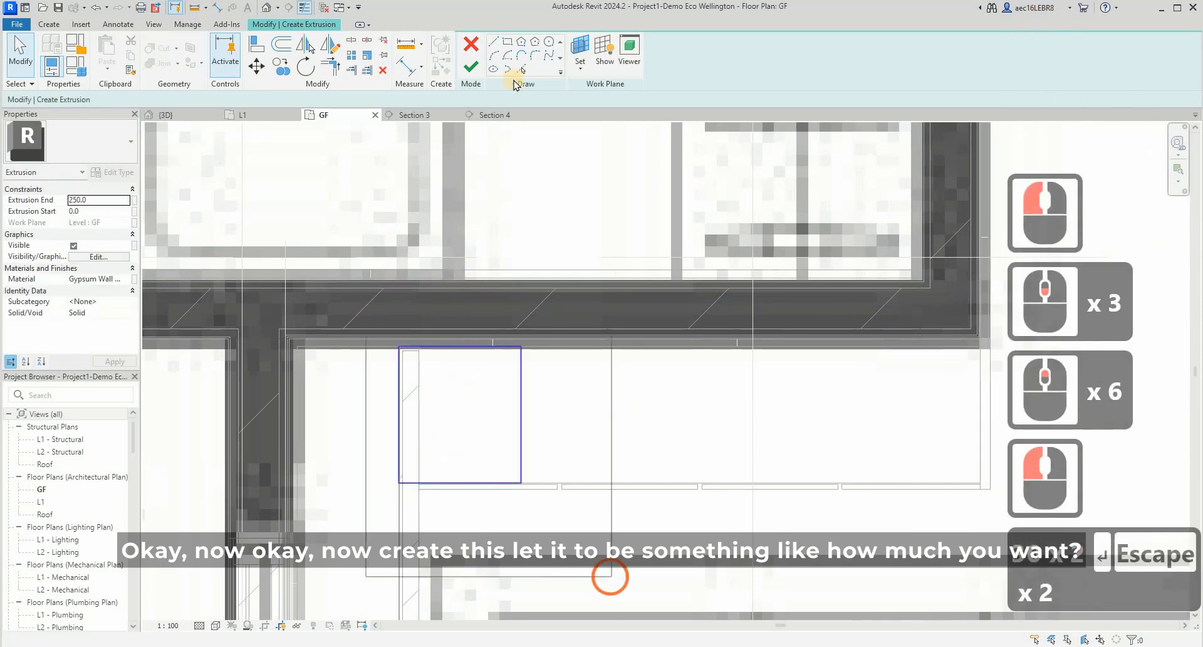
click(333, 51)
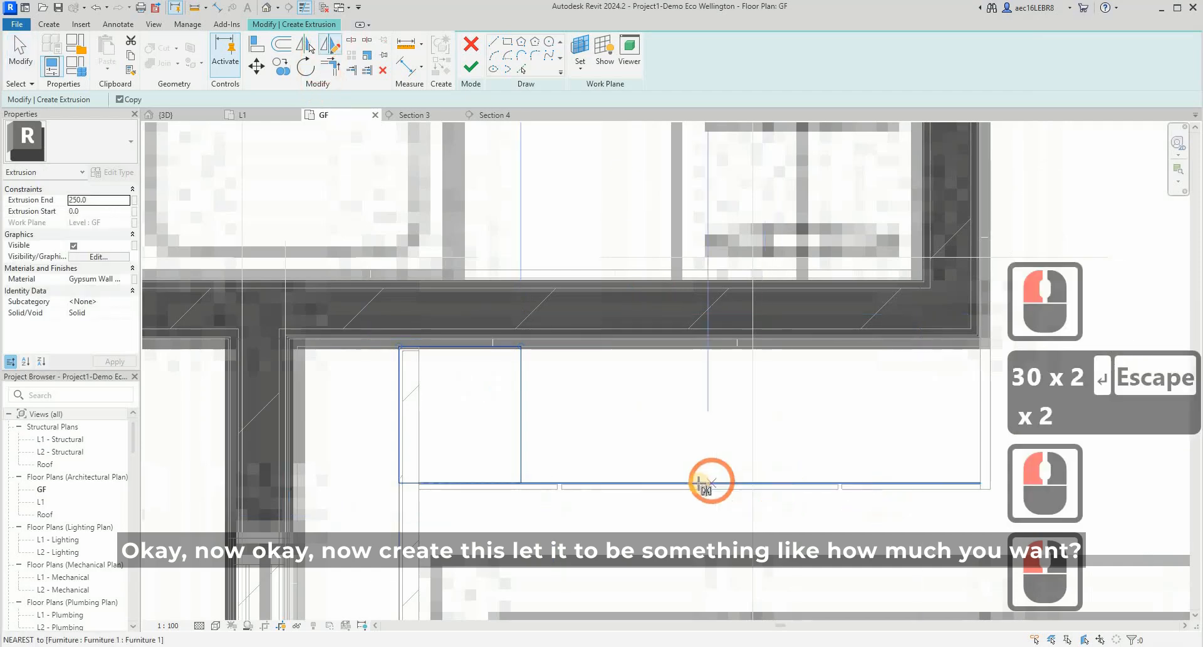
scroll(699, 484, up, 5)
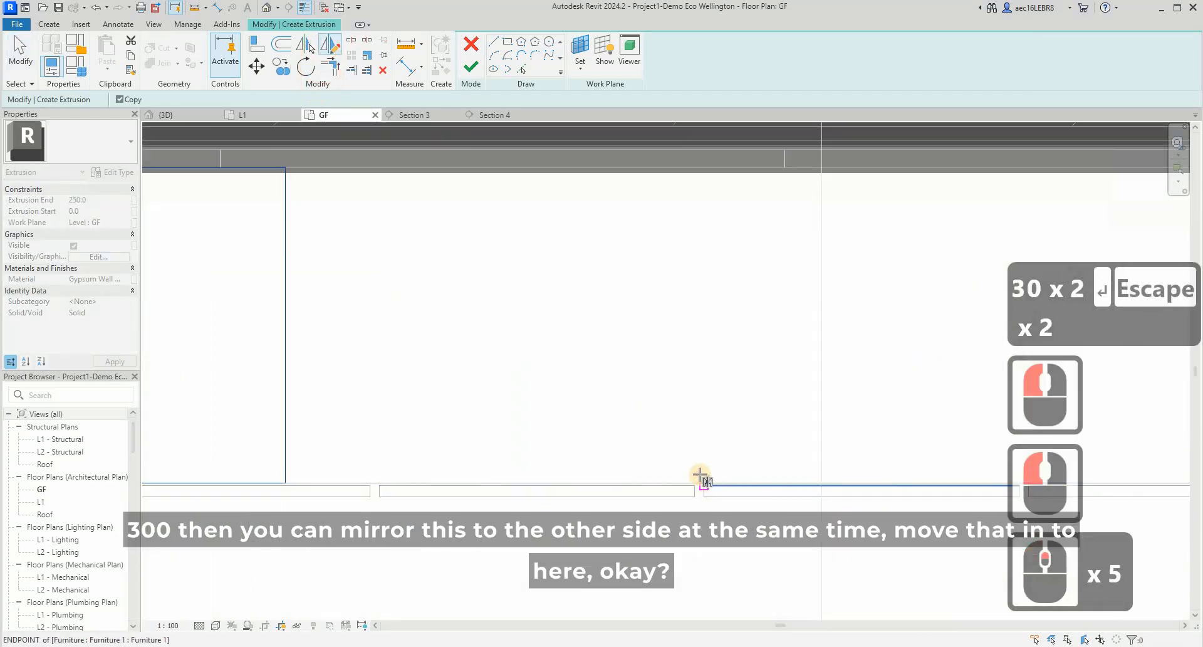
scroll(699, 482, up, 3)
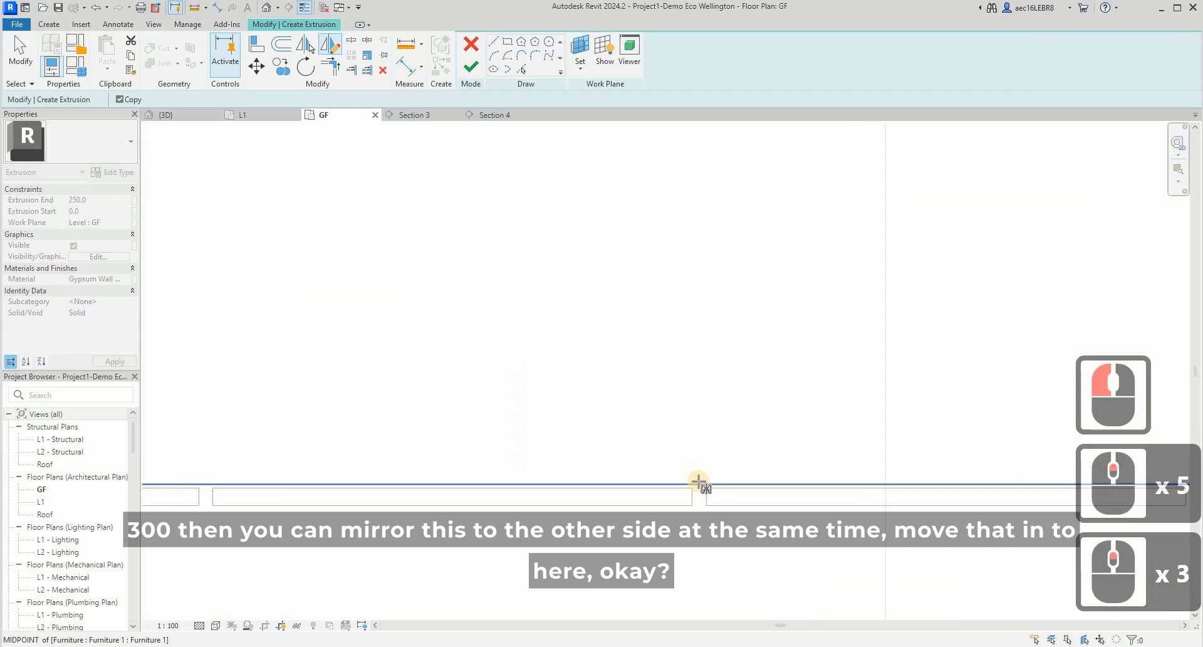
click(714, 423)
click(690, 451)
key(Escape)
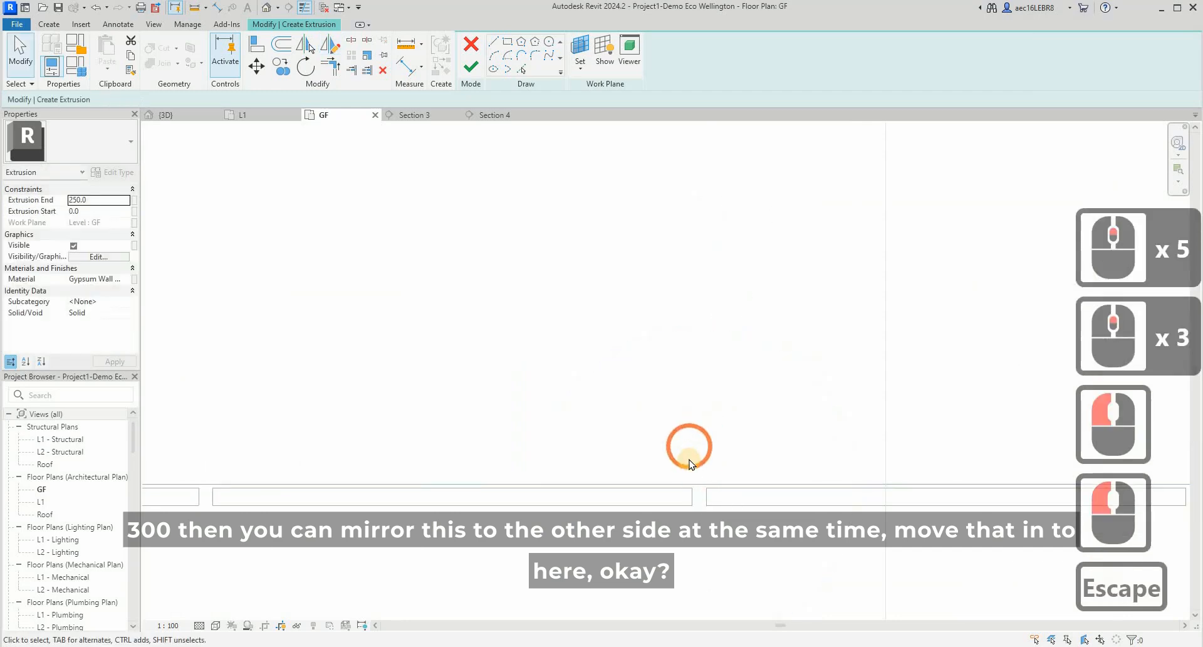
scroll(746, 408, down, 8)
key(Escape)
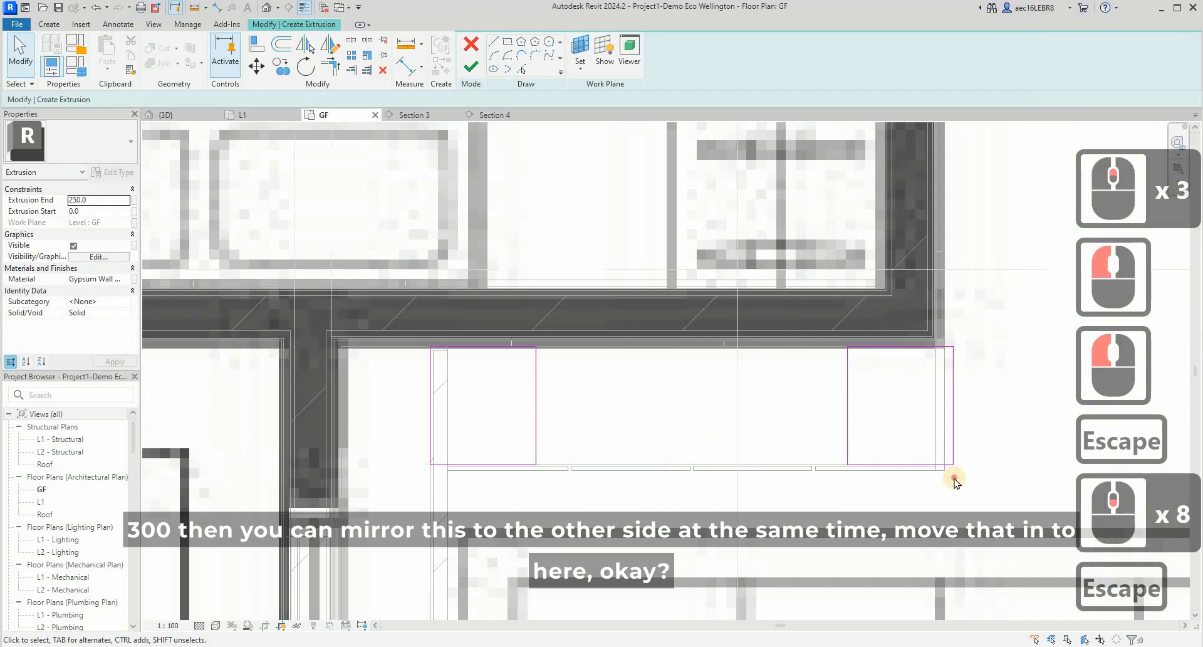
- Move the mirrored rectangle inward to align its outer edge with the inner face of the cabinet's end panel
drag(805, 326, 974, 480)
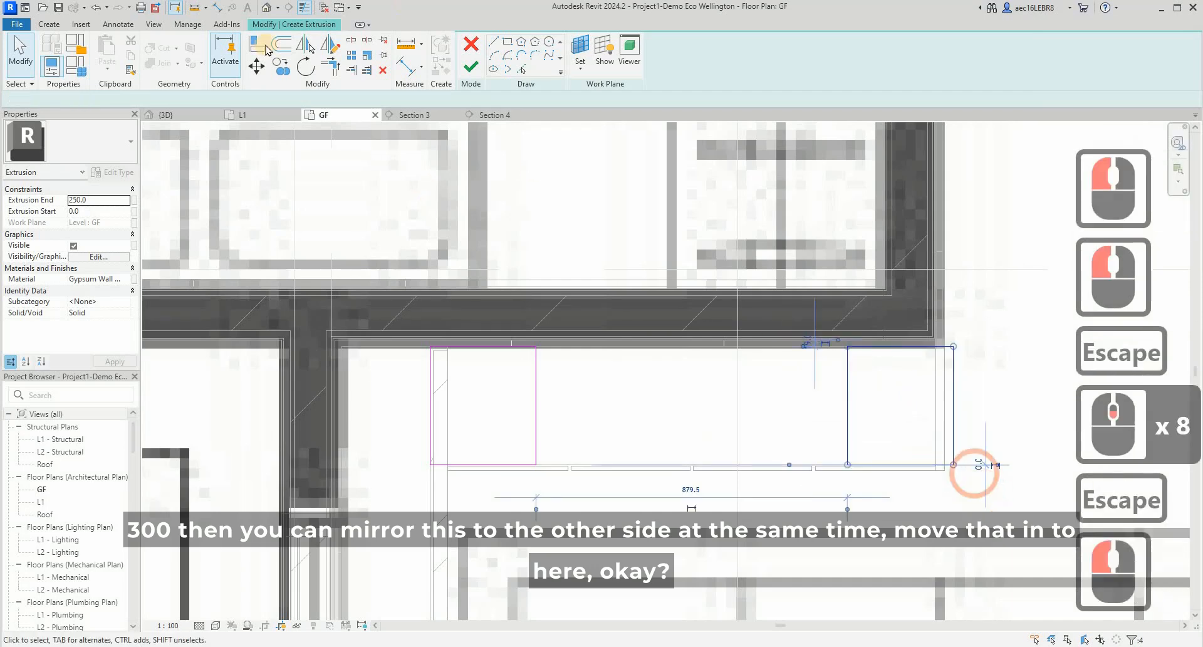
click(957, 464)
scroll(949, 467, up, 4)
click(926, 467)
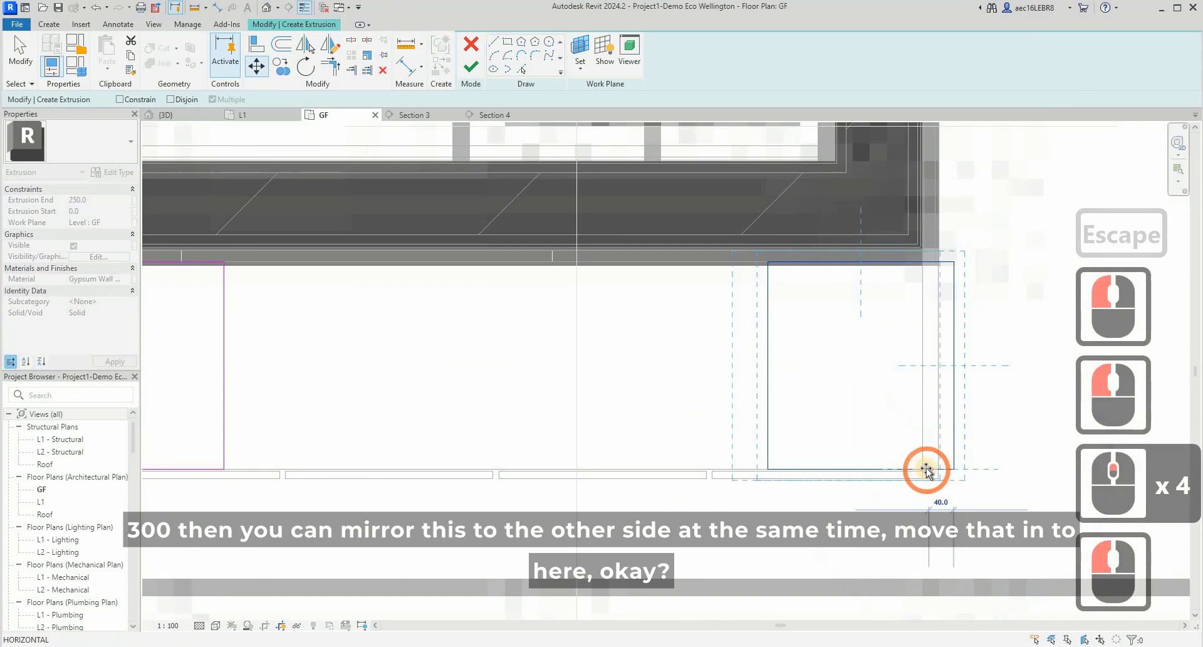
click(860, 480)
key(Escape)
scroll(873, 443, down, 4)
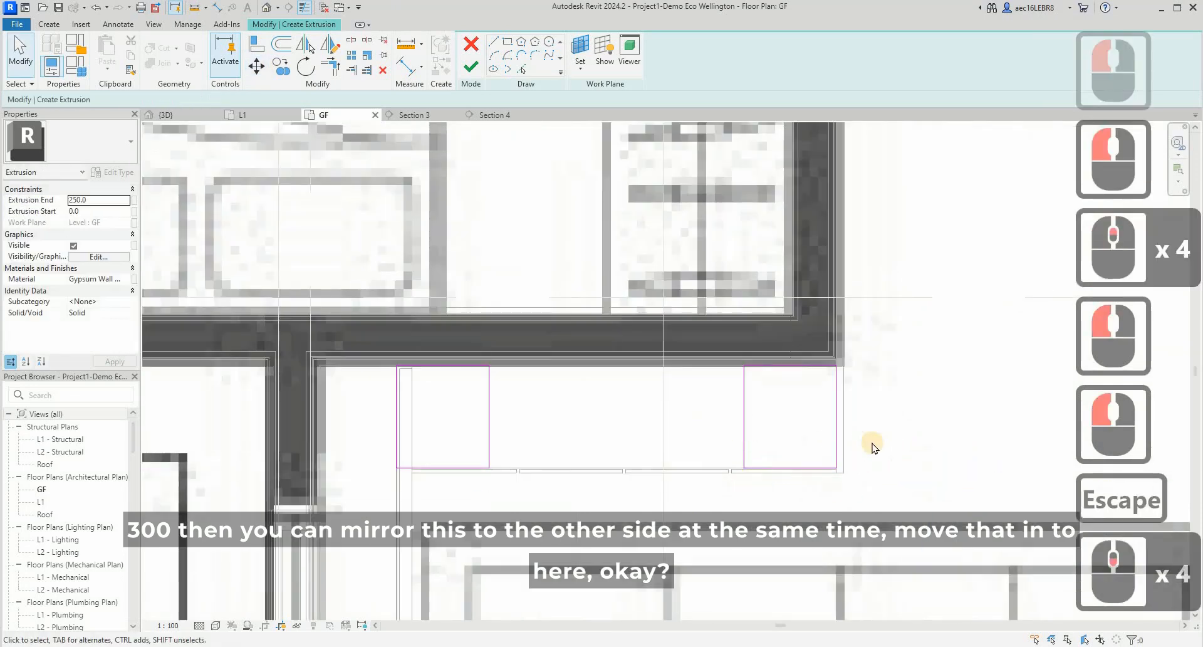
- Extend the front edges of both rectangles together to a depth of about 350 mm, flush with the cabinet front
click(452, 467)
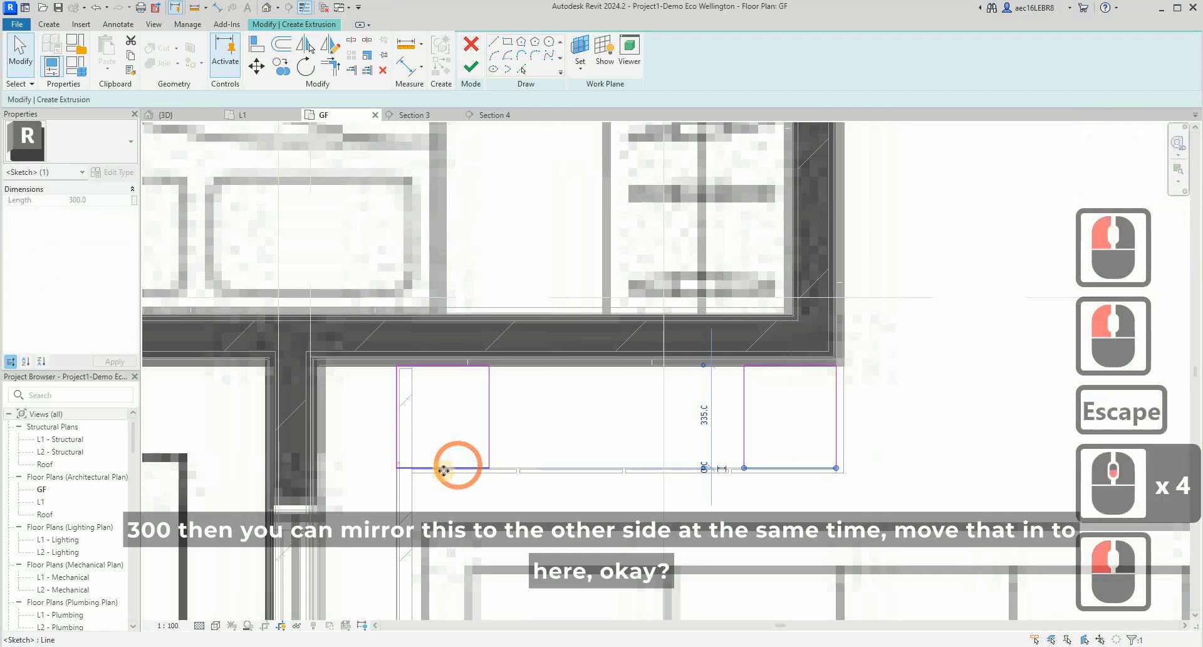
ctrl+drag(446, 469, 442, 484)
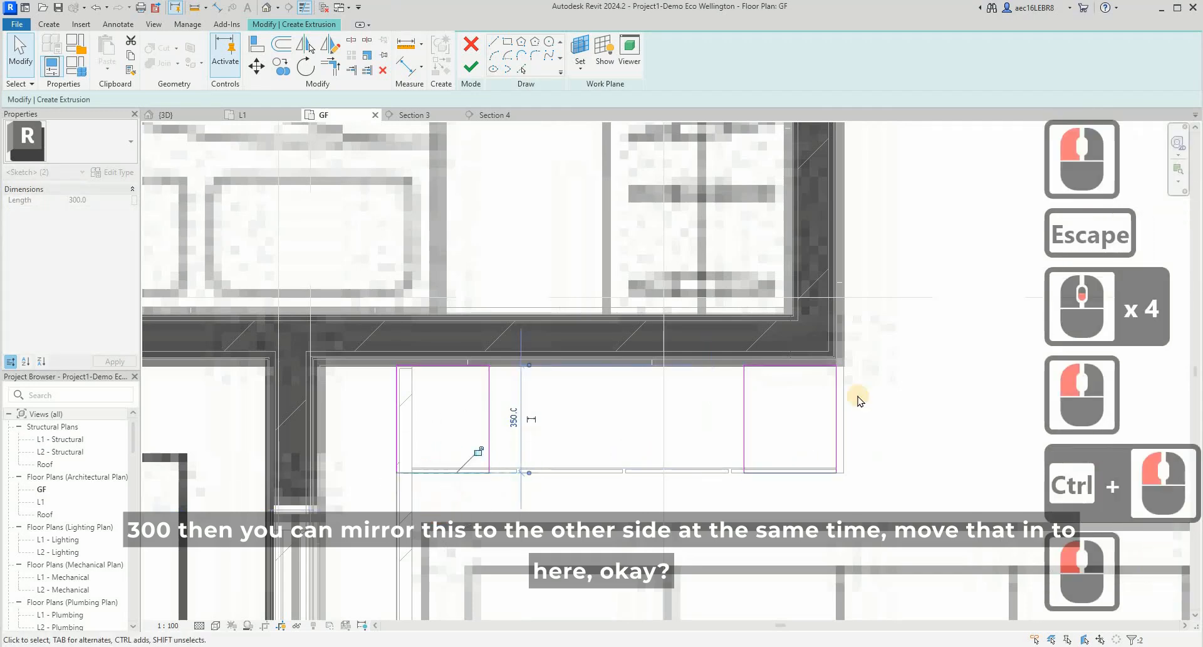
- Finish the side-piece extrusion sketch and complete the in-place furniture model
key(Escape)
click(471, 67)
click(951, 409)
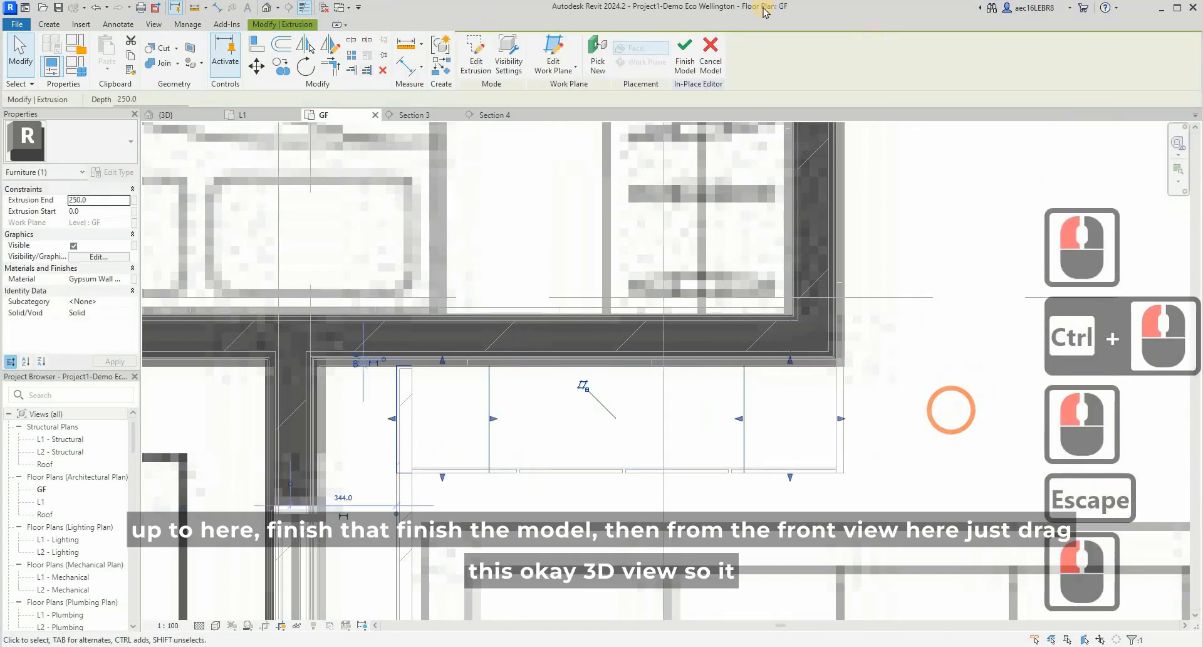
click(683, 61)
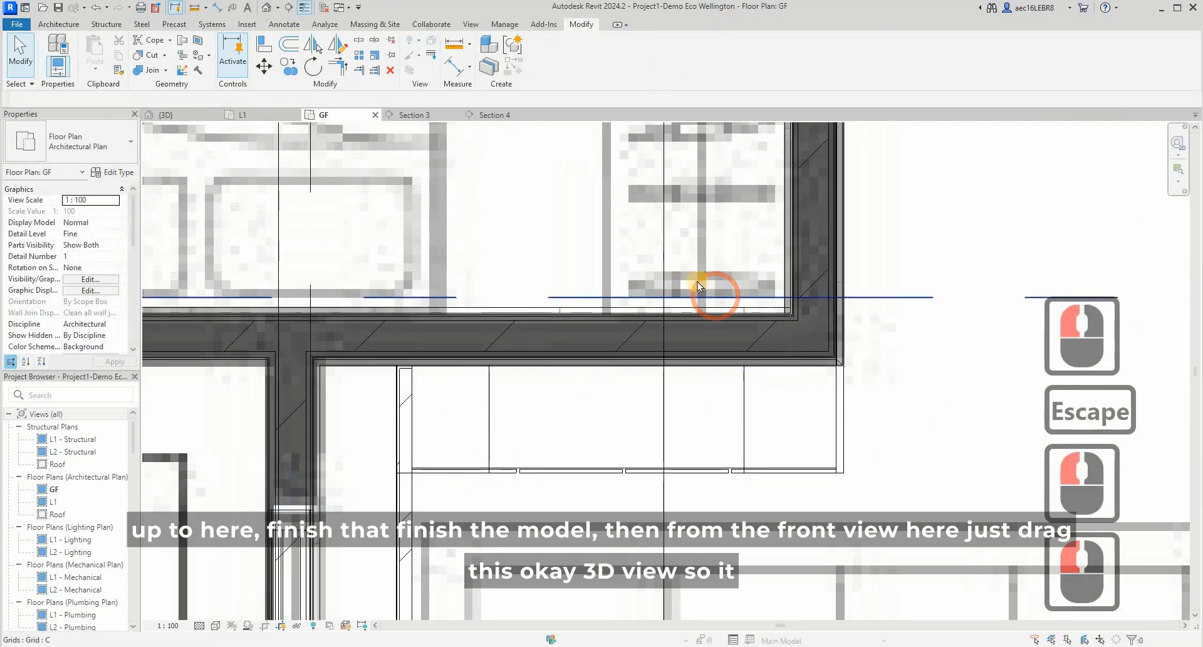
- Reposition the section line that cuts through the living room cabinet on the GF plan and open its section view
scroll(693, 275, down, 4)
drag(685, 269, 638, 280)
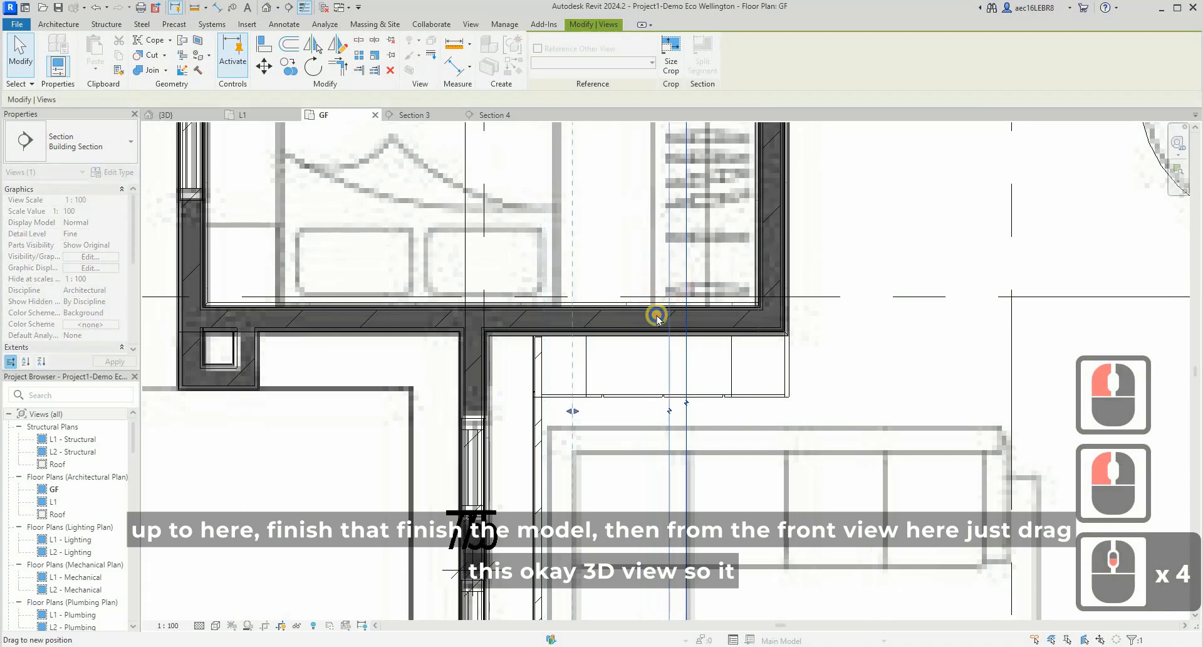
right_click(667, 274)
click(720, 348)
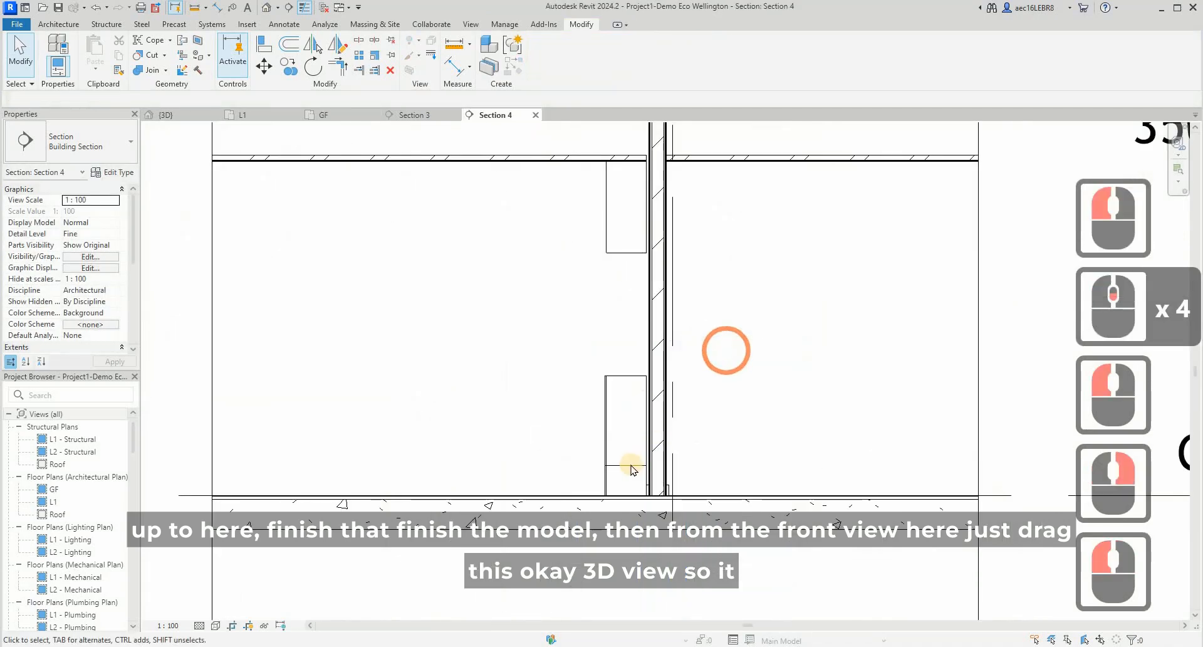
- Stretch the side pieces up to the underside of the top cabinet and raise their base to the top of the base cabinet
click(628, 465)
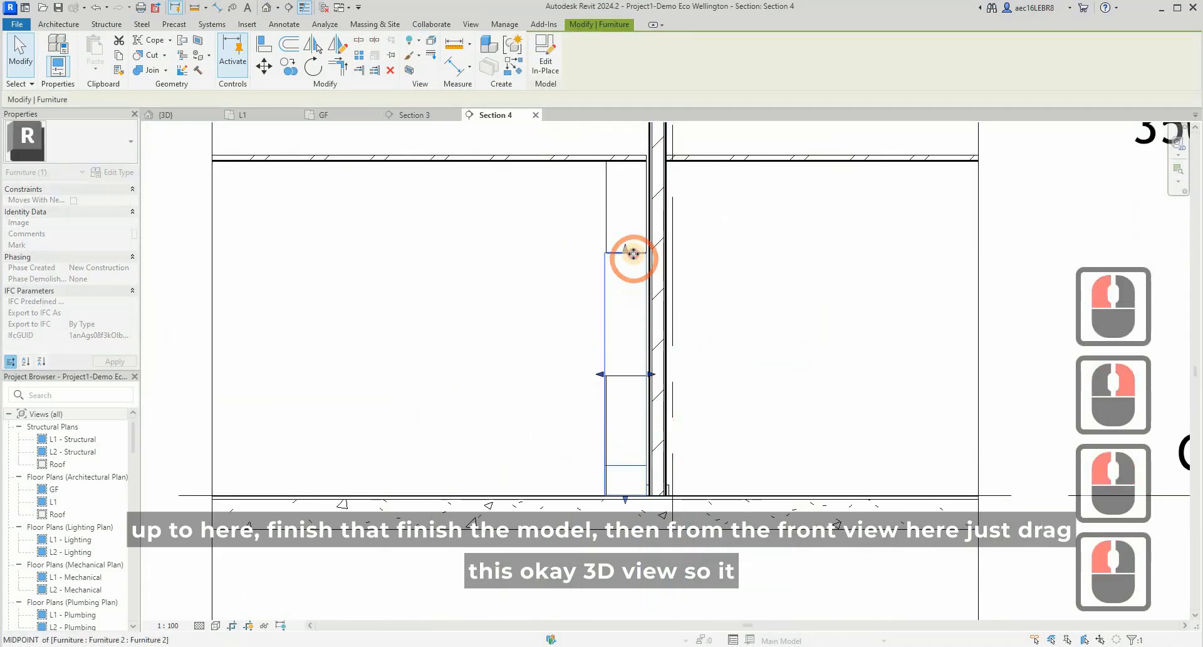
drag(634, 254, 633, 253)
drag(622, 496, 634, 368)
key(Escape)
key(Escape)
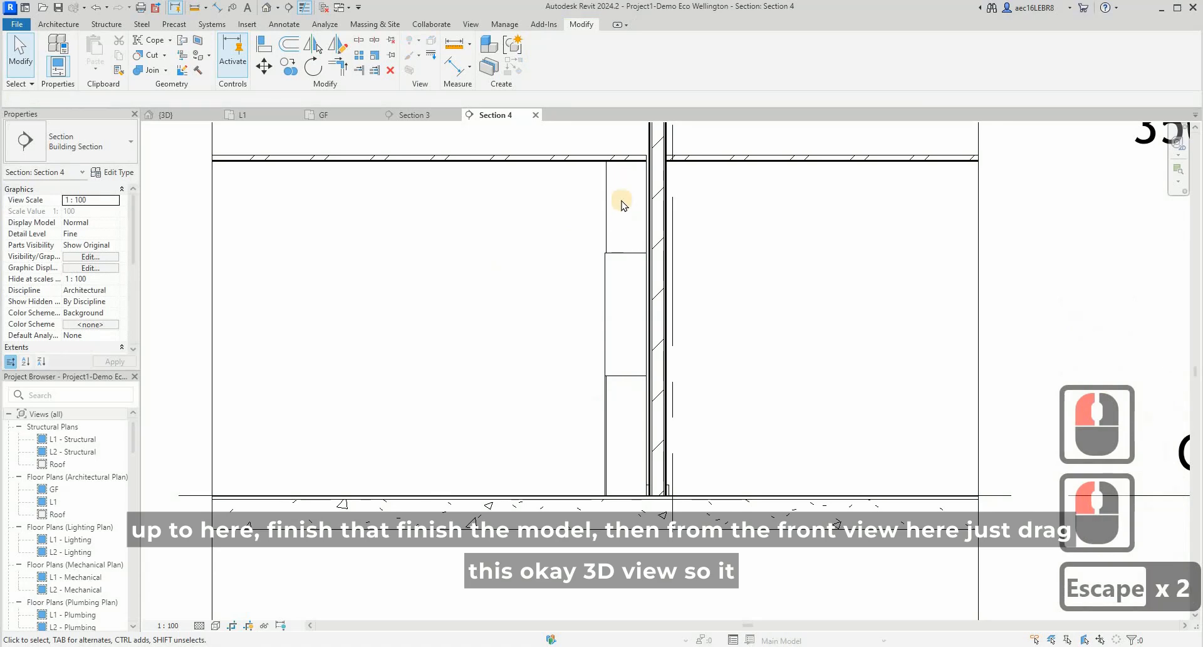
- Adjust the top cabinet's front face in the section to align it with the front of the side pieces
click(611, 198)
scroll(605, 206, up, 4)
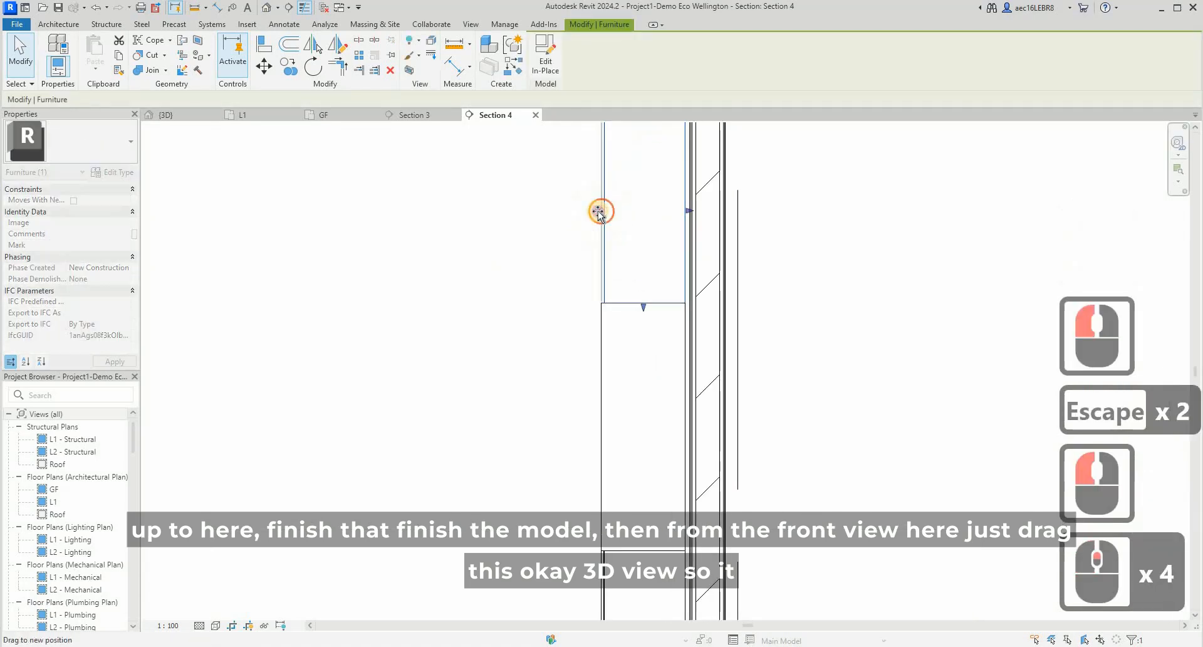
click(500, 223)
key(Escape)
key(Escape)
- Examine how the top cabinet and side pieces line up in the 3D view
click(166, 115)
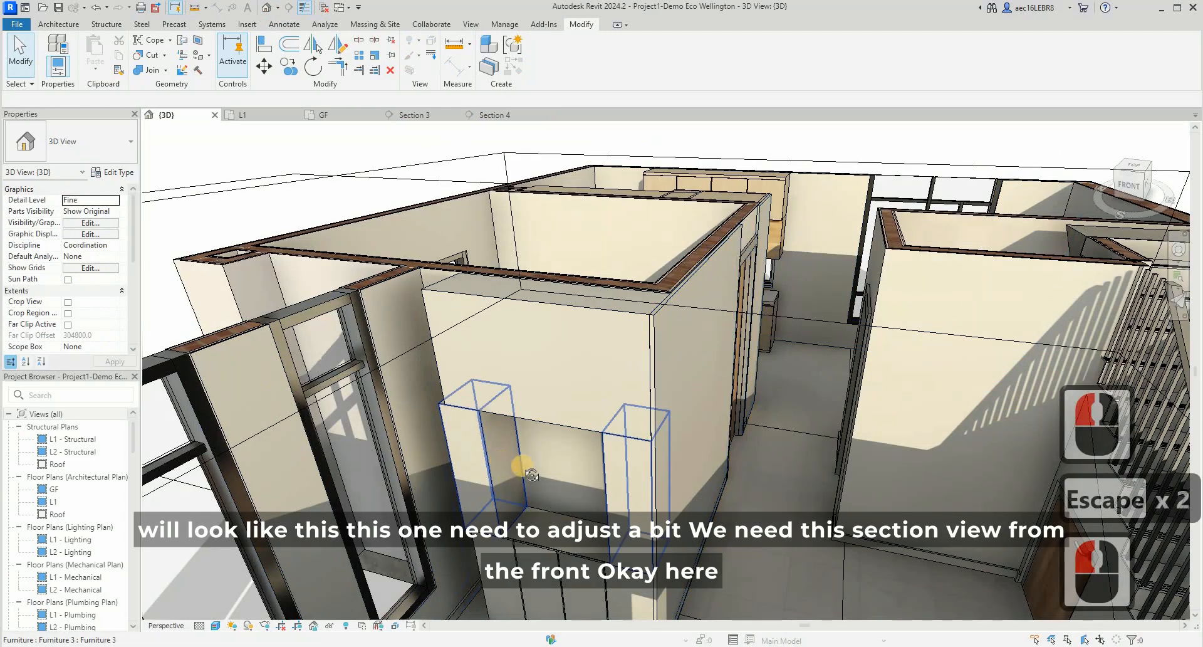
shift+middle_drag(571, 441, 519, 439)
click(545, 408)
scroll(588, 426, down, 3)
scroll(518, 439, up, 4)
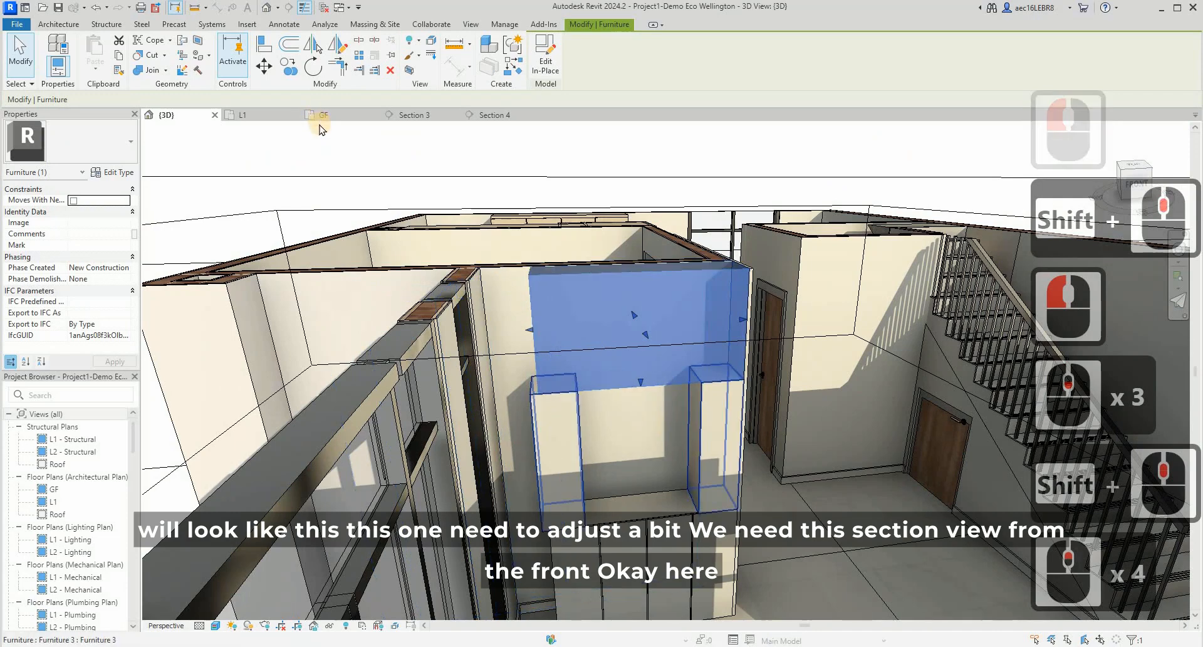
- Rotate the section line through the living room cabinet by 90 degrees on the GF plan, accepting the deletion of affected elements
click(263, 114)
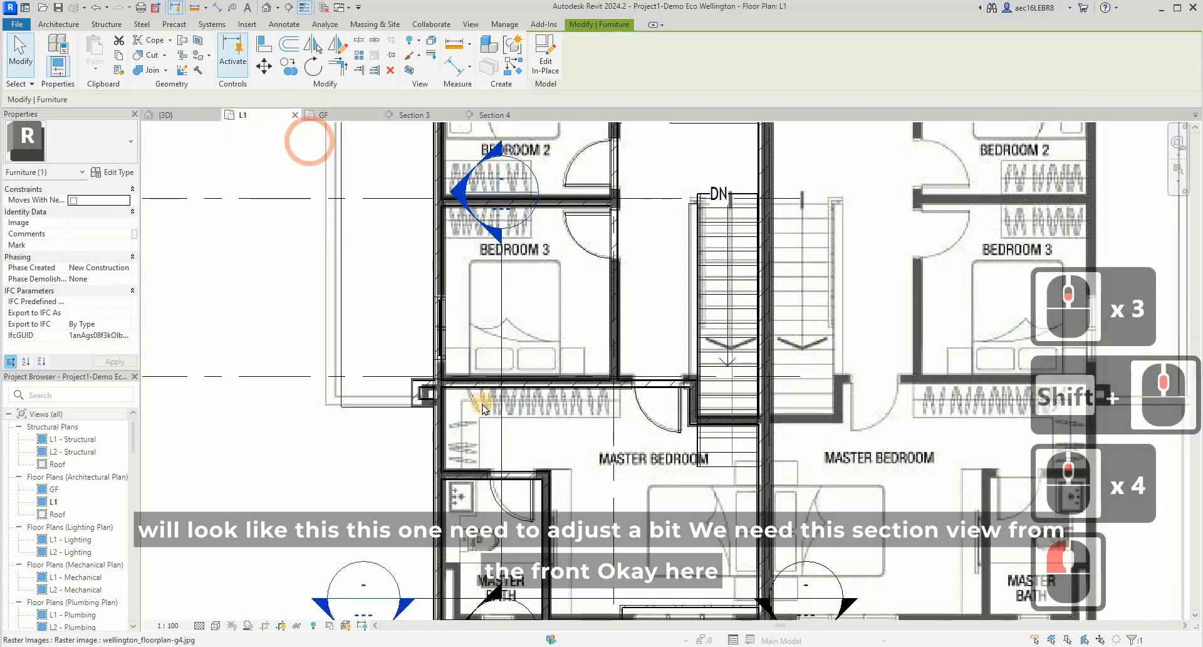
scroll(489, 401, up, 4)
click(511, 258)
scroll(498, 445, down, 5)
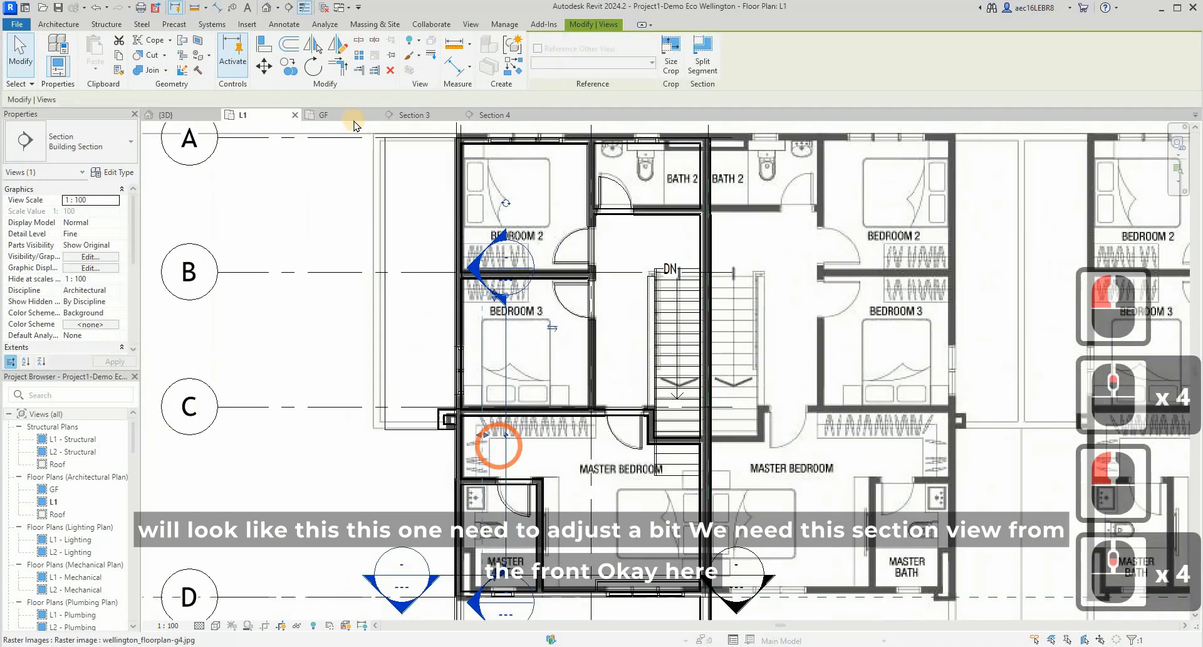
click(338, 115)
scroll(551, 287, down, 9)
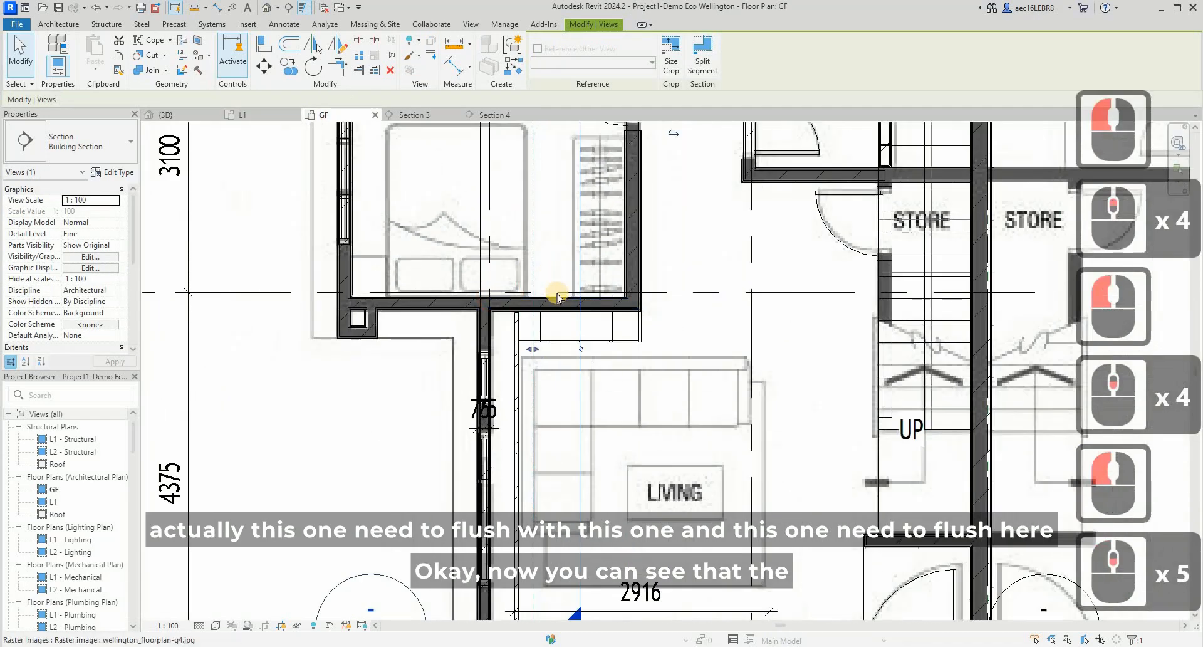
click(745, 257)
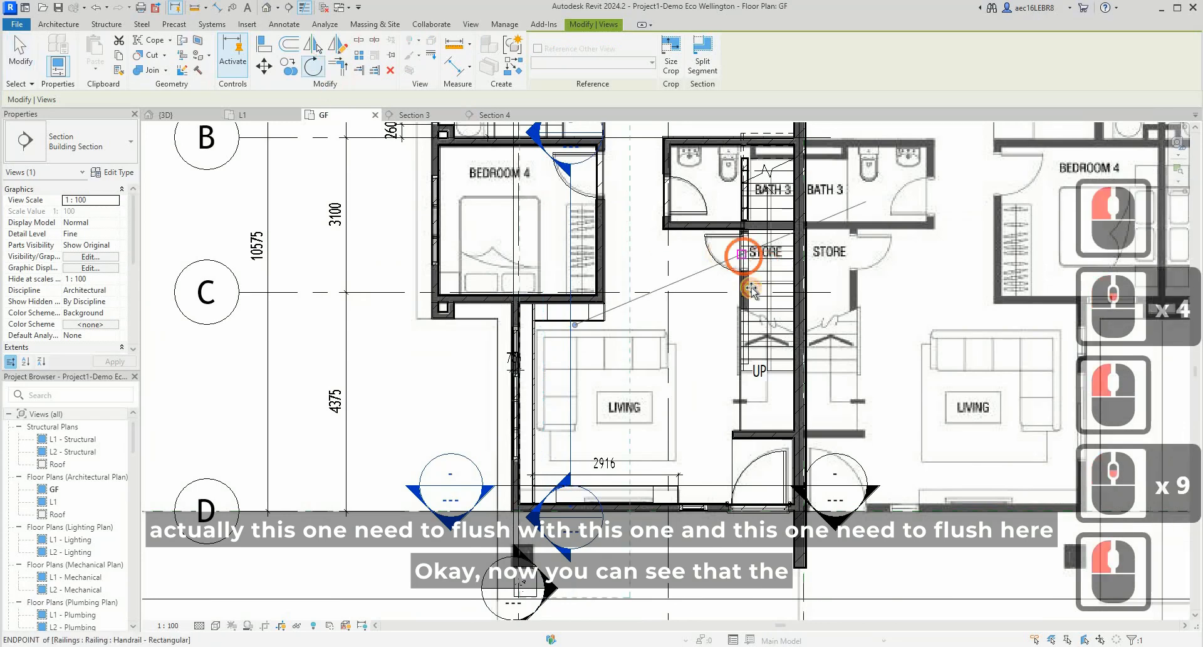
text(90)
key(Return)
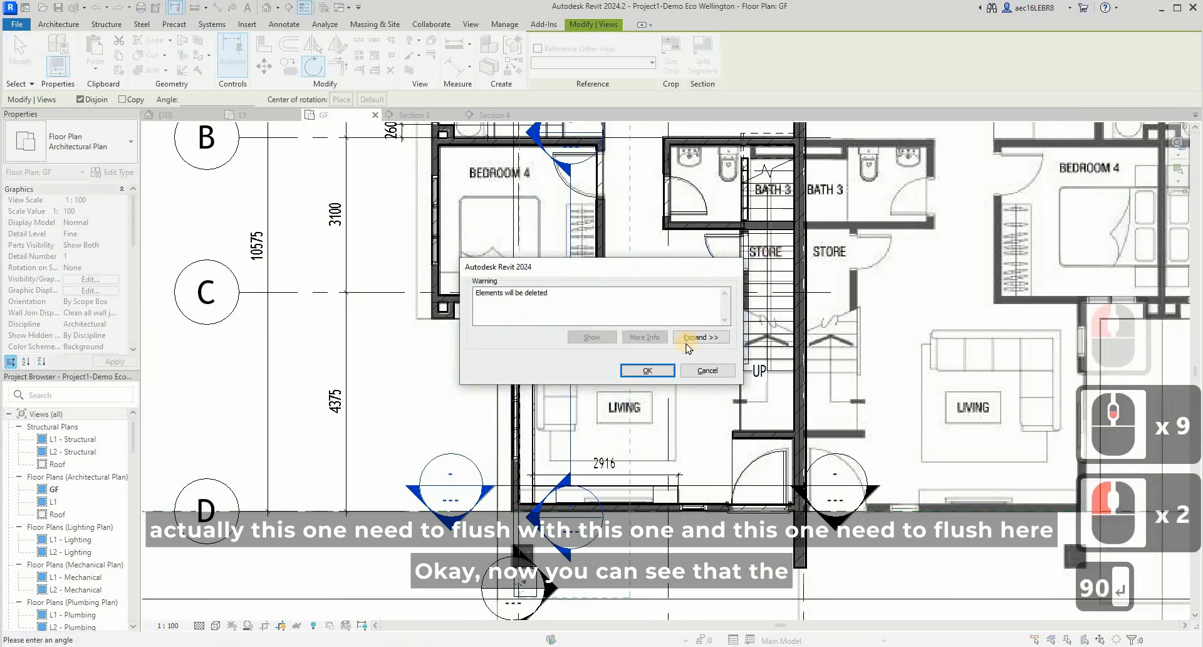
click(651, 371)
- Move the rotated section line to just in front of the living room cabinet and open its section view
click(642, 351)
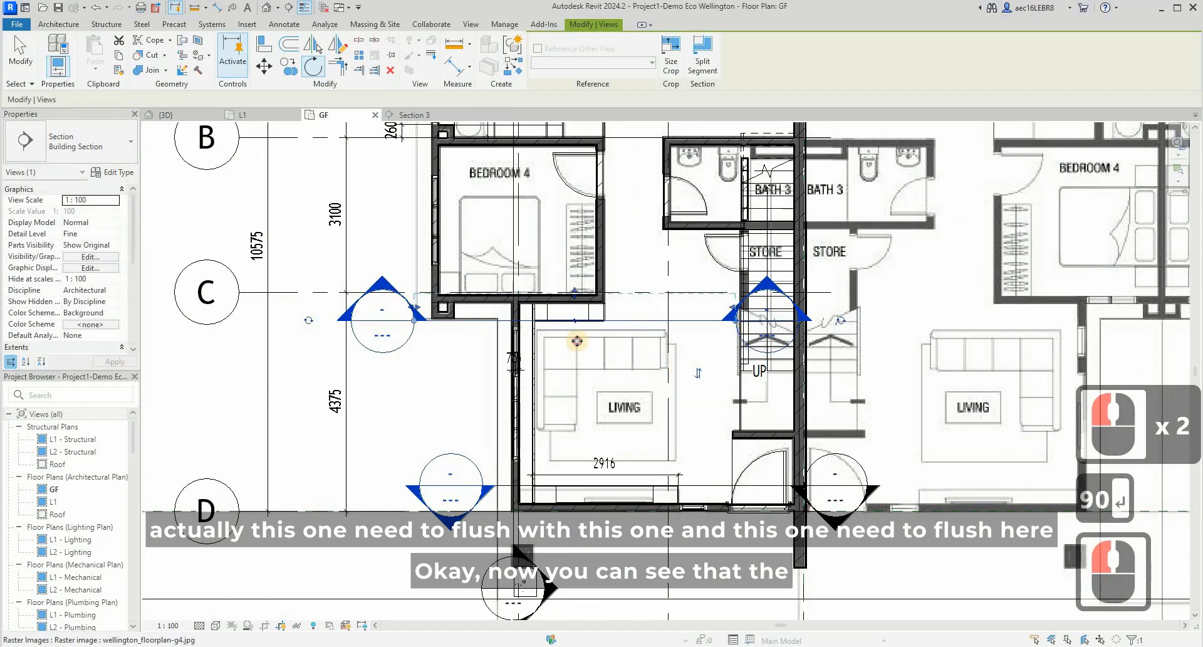
right_click(676, 350)
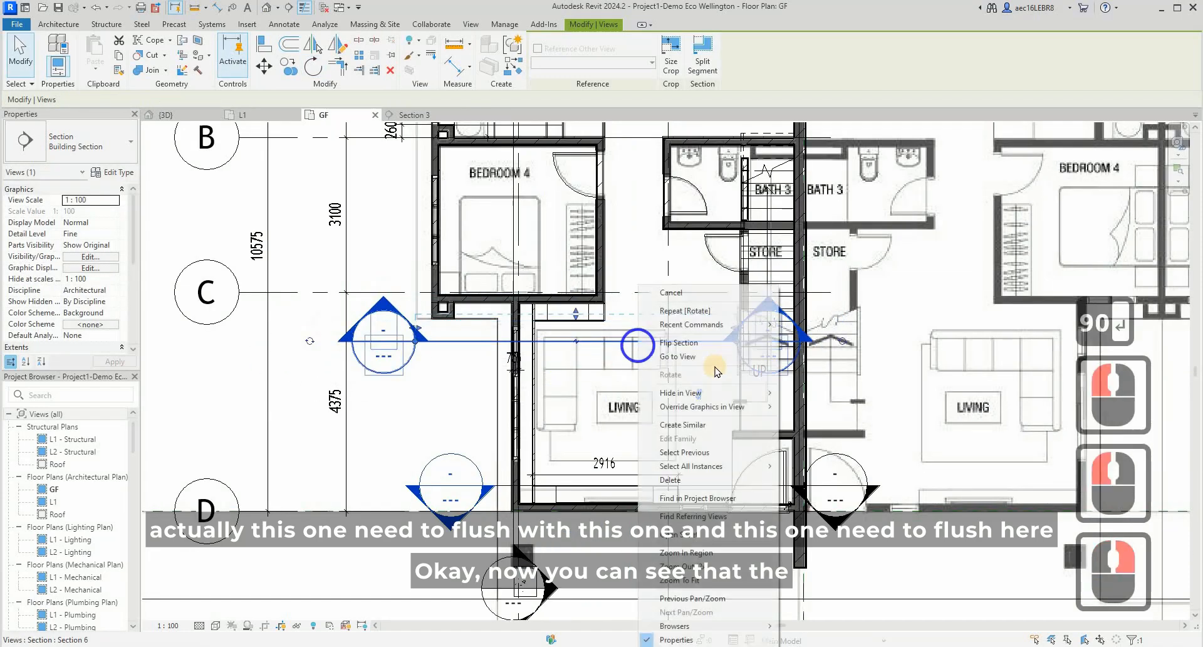
click(715, 357)
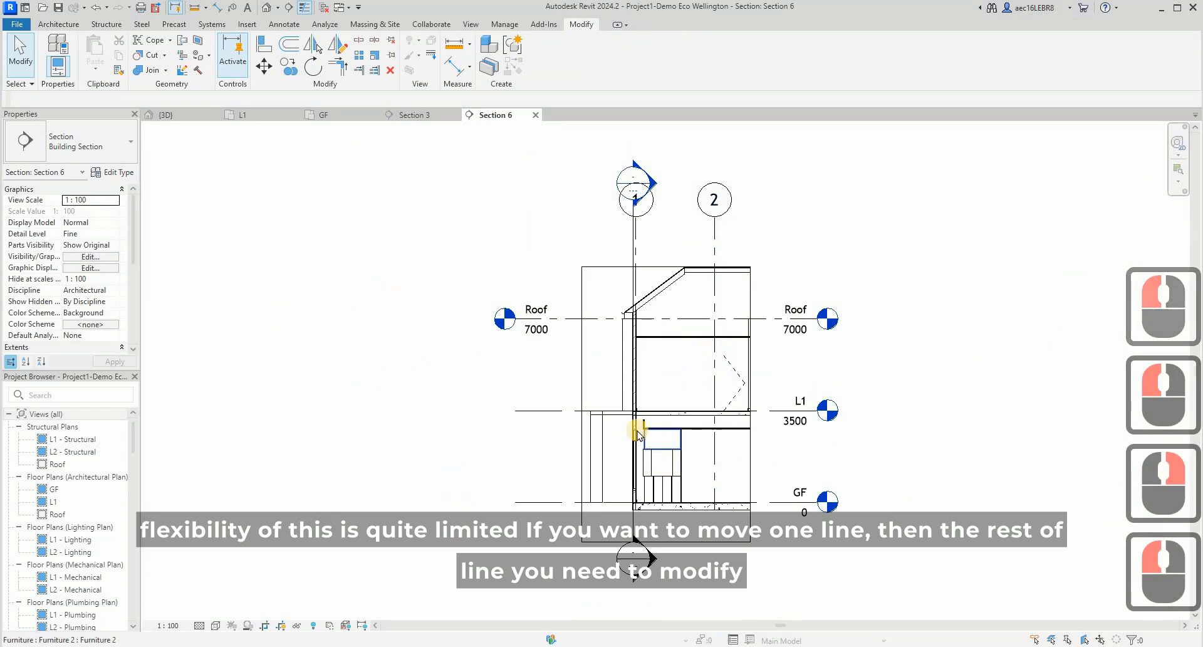
- Extend the top cabinet's window-side end to align with the outer edge of the side piece below
scroll(589, 388, up, 9)
click(582, 395)
scroll(578, 390, up, 4)
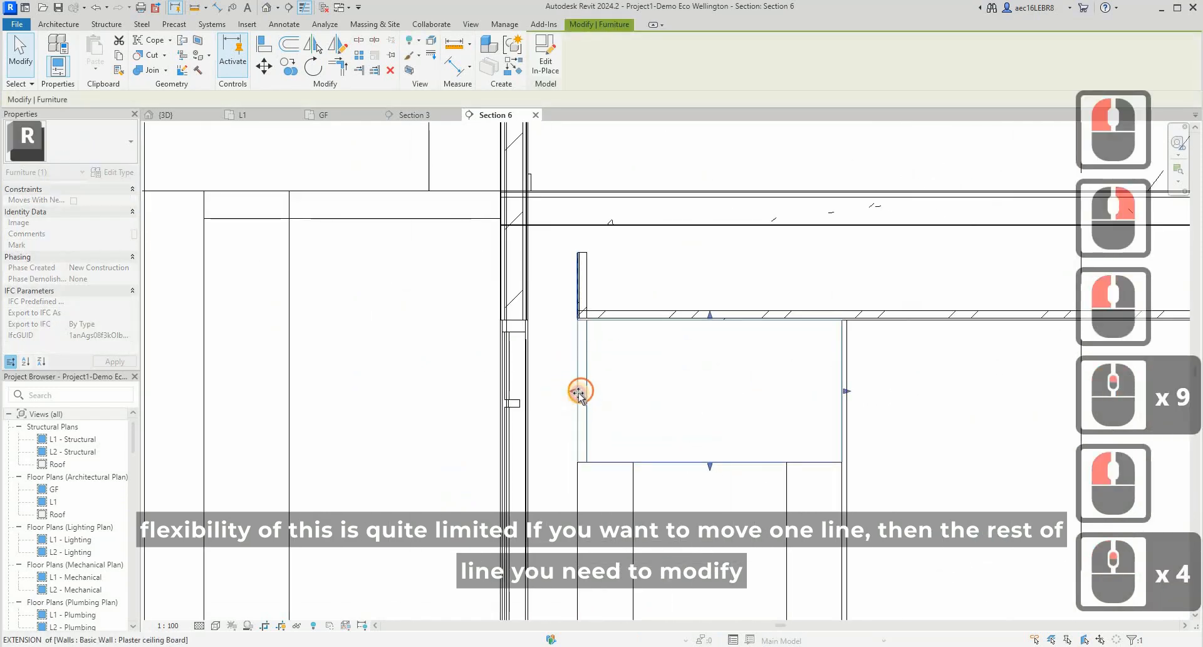
click(555, 426)
scroll(570, 492, down, 3)
key(Escape)
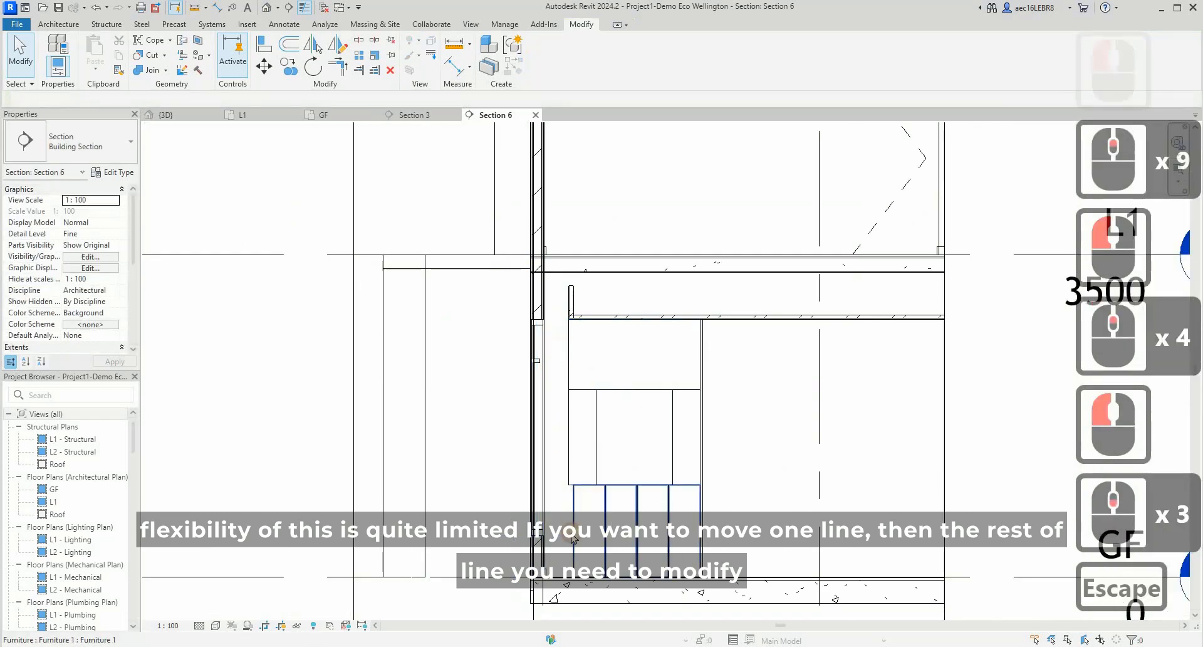
- Extend the base cabinet's window-side end to align with the outer edge of the side piece above
click(571, 498)
scroll(566, 531, up, 2)
click(577, 512)
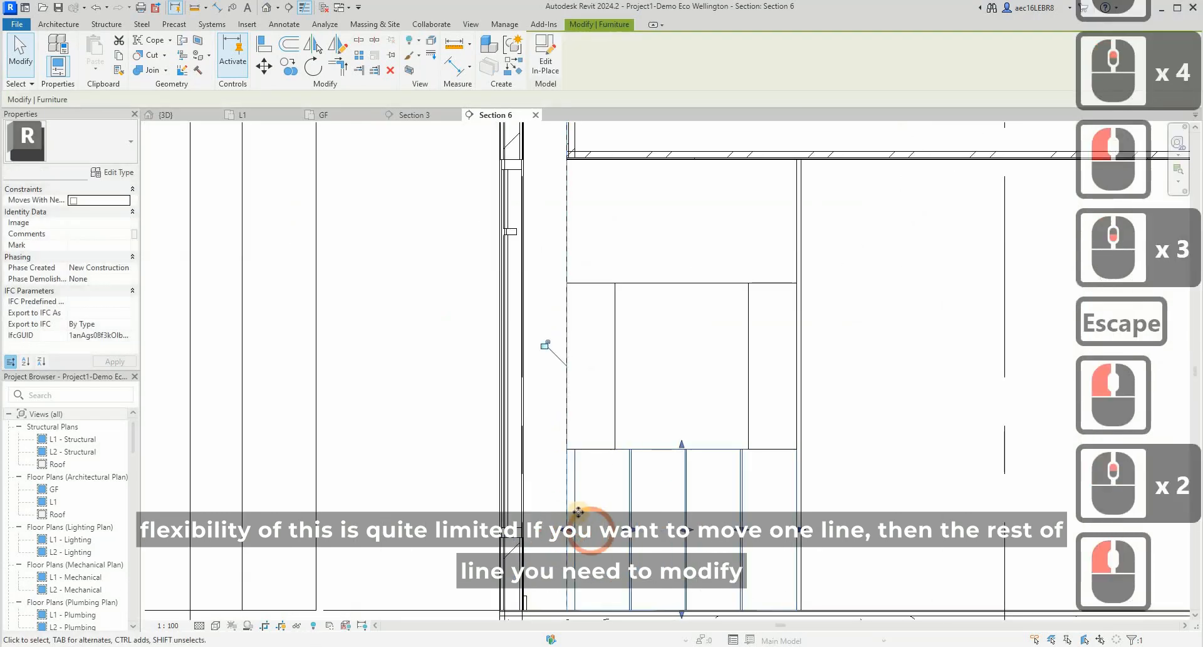
click(575, 509)
scroll(572, 507, up, 4)
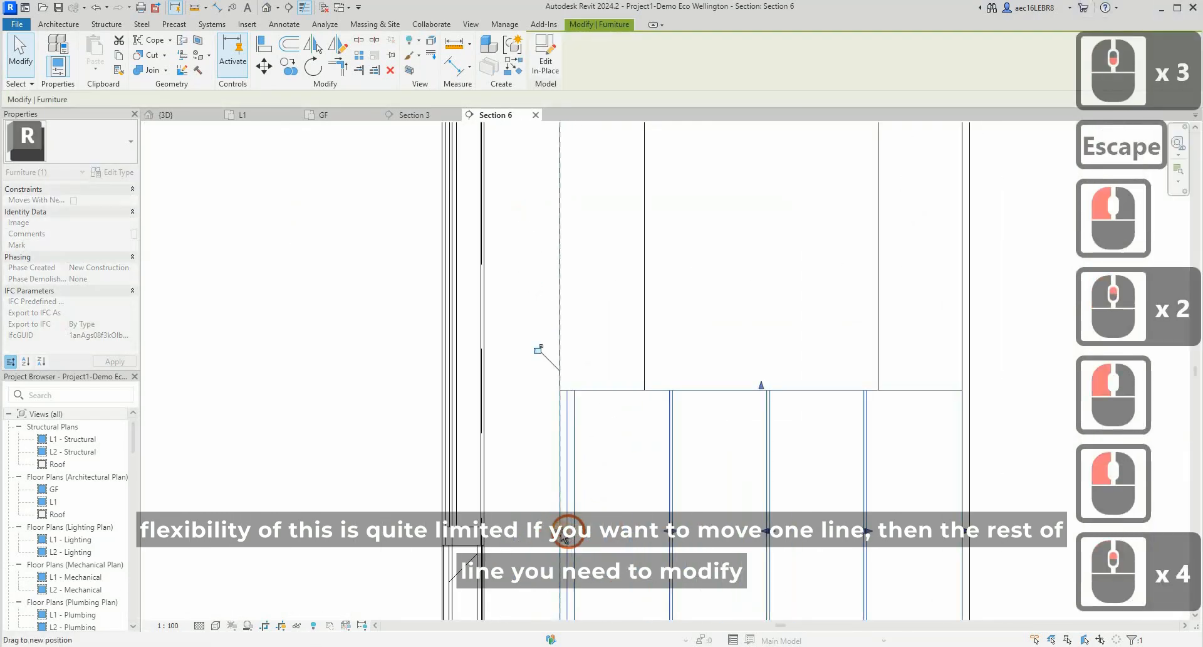
click(554, 397)
key(Escape)
scroll(554, 397, down, 4)
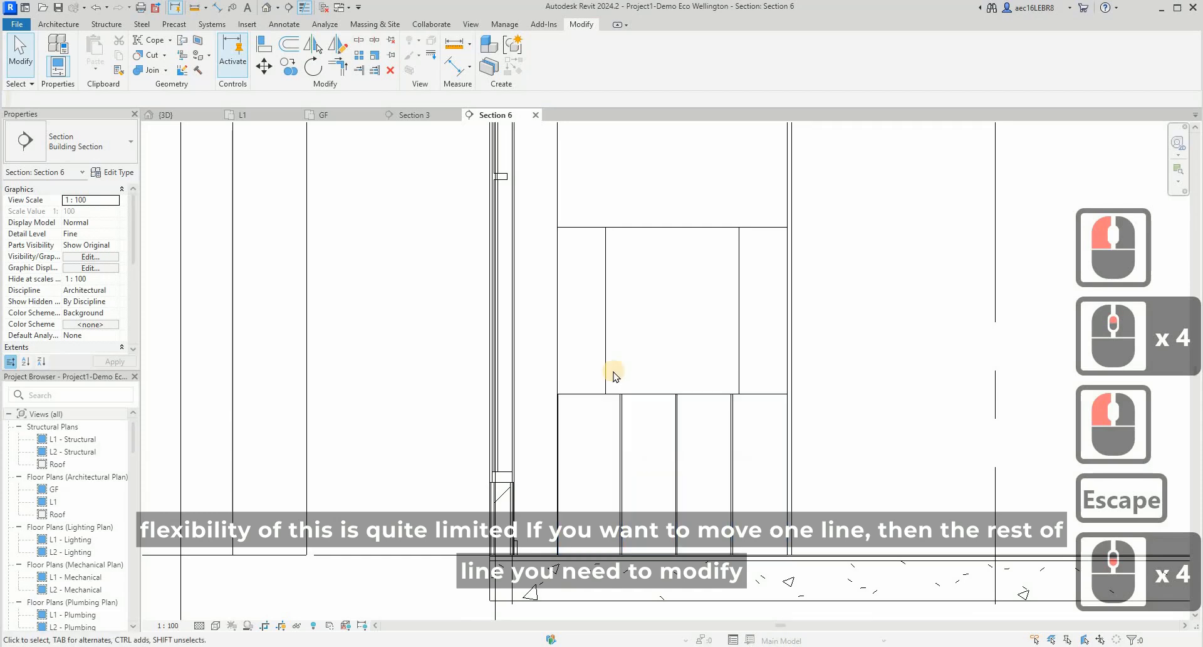
- Examine the base cabinet's door divisions and their shape handles in the front section
click(633, 489)
scroll(634, 488, up, 3)
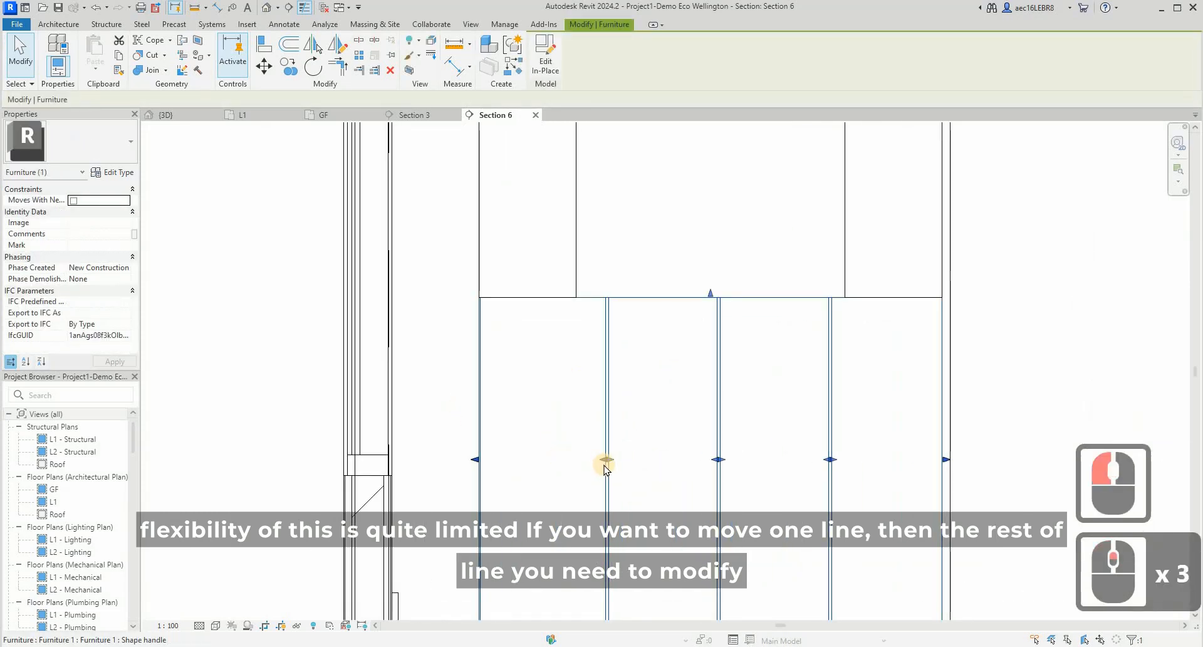
scroll(603, 461, down, 3)
scroll(602, 462, up, 4)
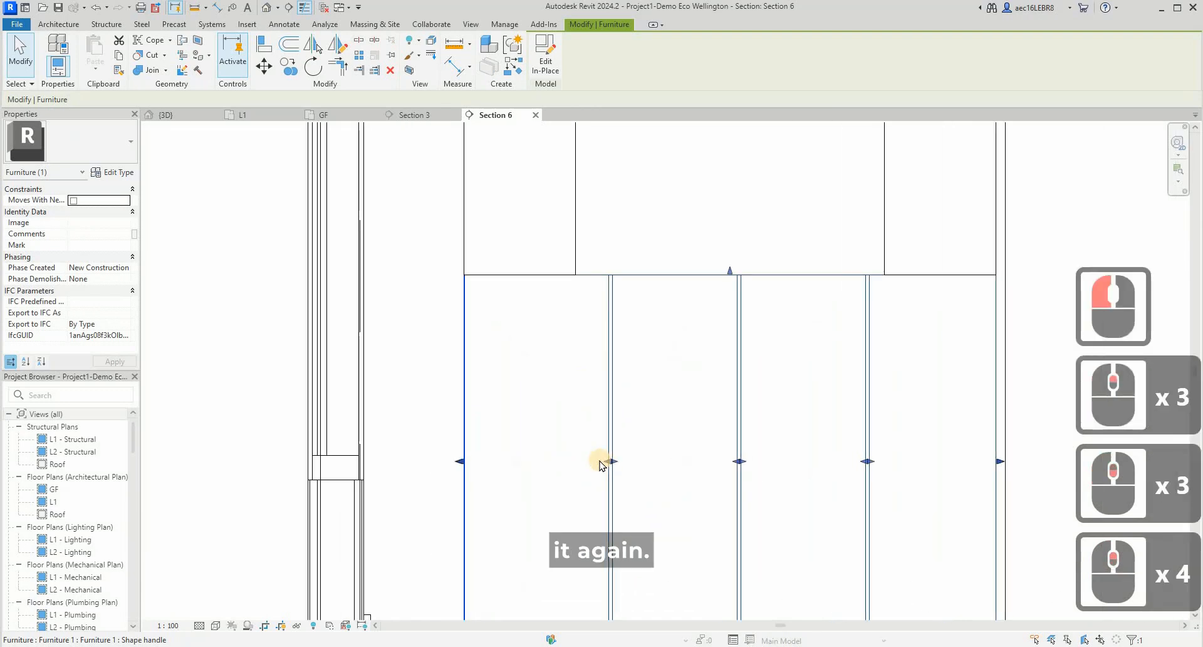
scroll(603, 461, down, 5)
click(613, 250)
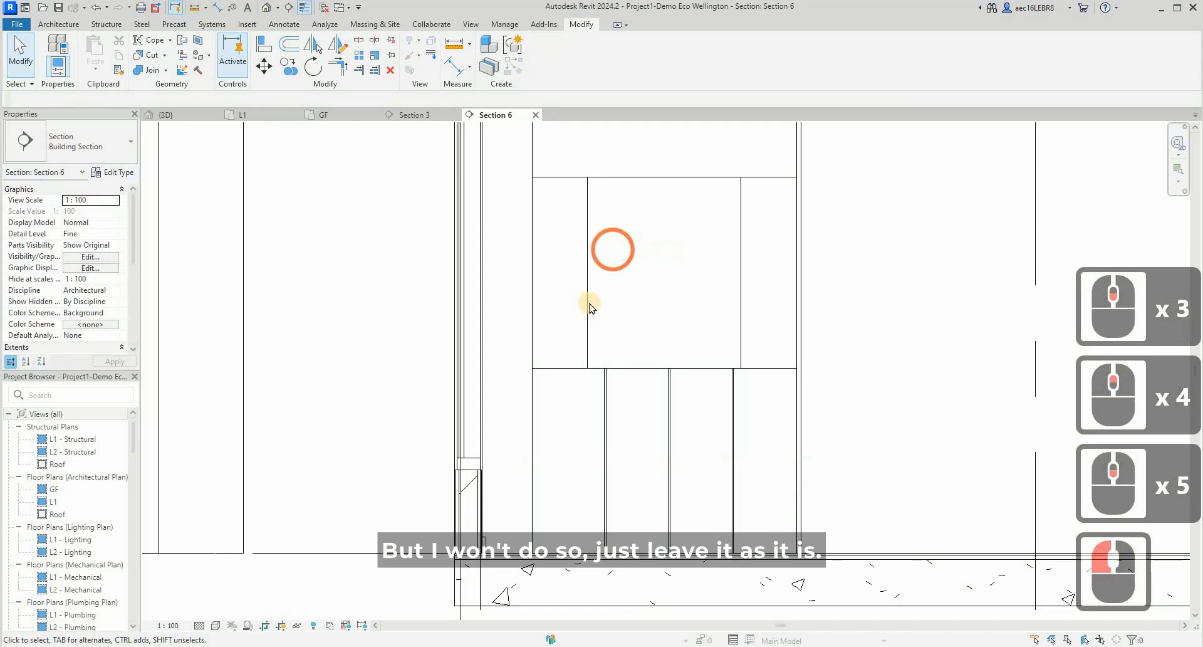
scroll(590, 302, down, 3)
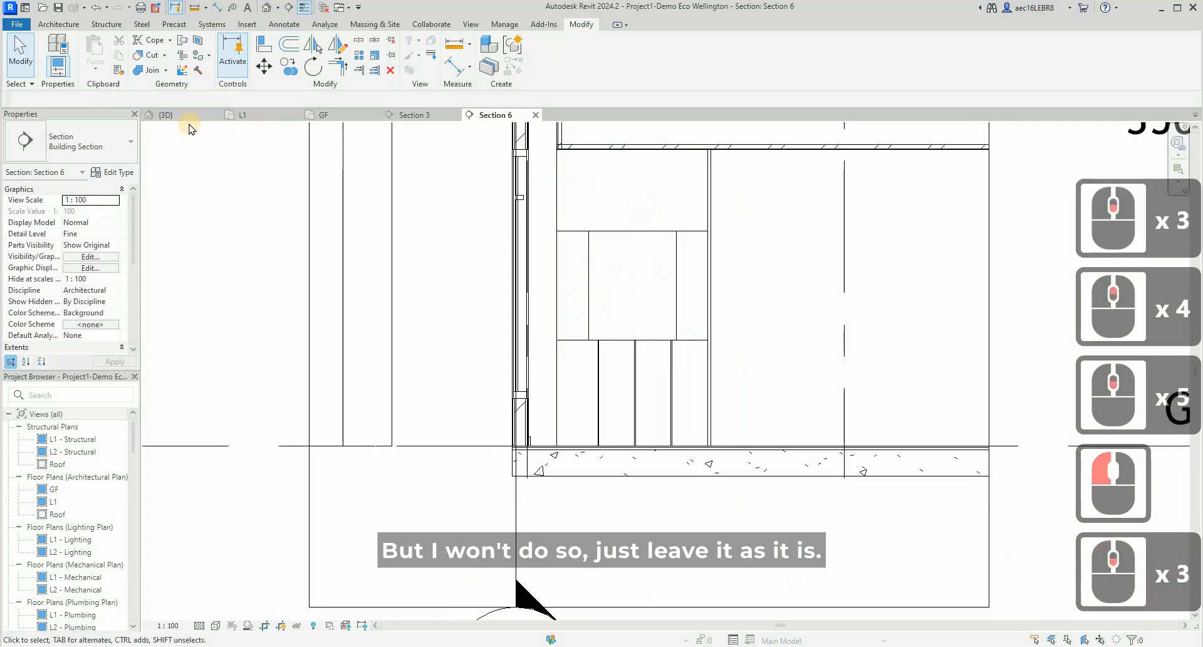
- Examine the finished cabinet and the adjoining wall panel in the 3D view
click(715, 193)
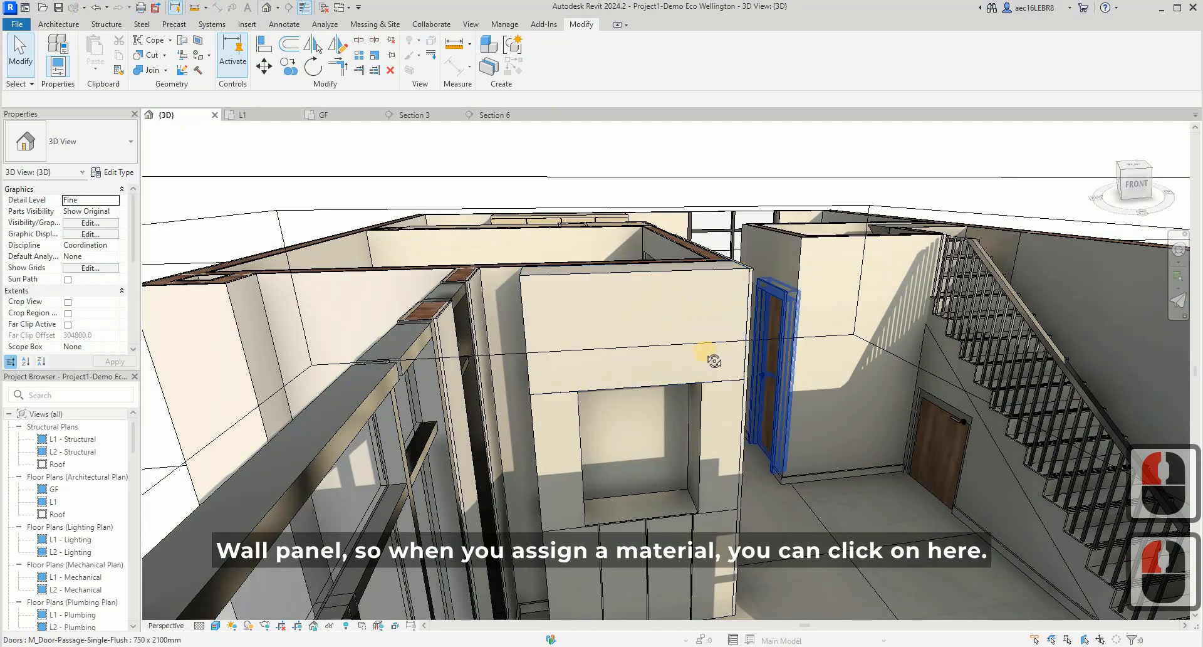
shift+middle_drag(706, 353, 808, 435)
scroll(662, 355, down, 4)
shift+middle_drag(740, 412, 806, 335)
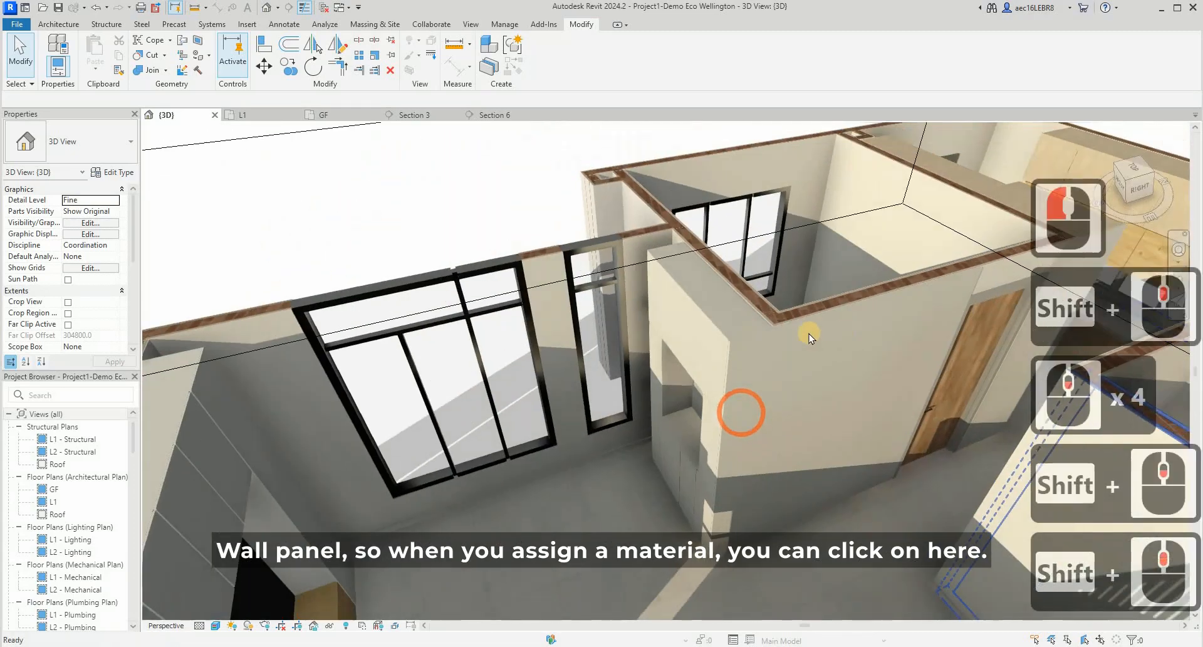
click(346, 367)
middle_drag(354, 404, 622, 356)
scroll(622, 355, down, 5)
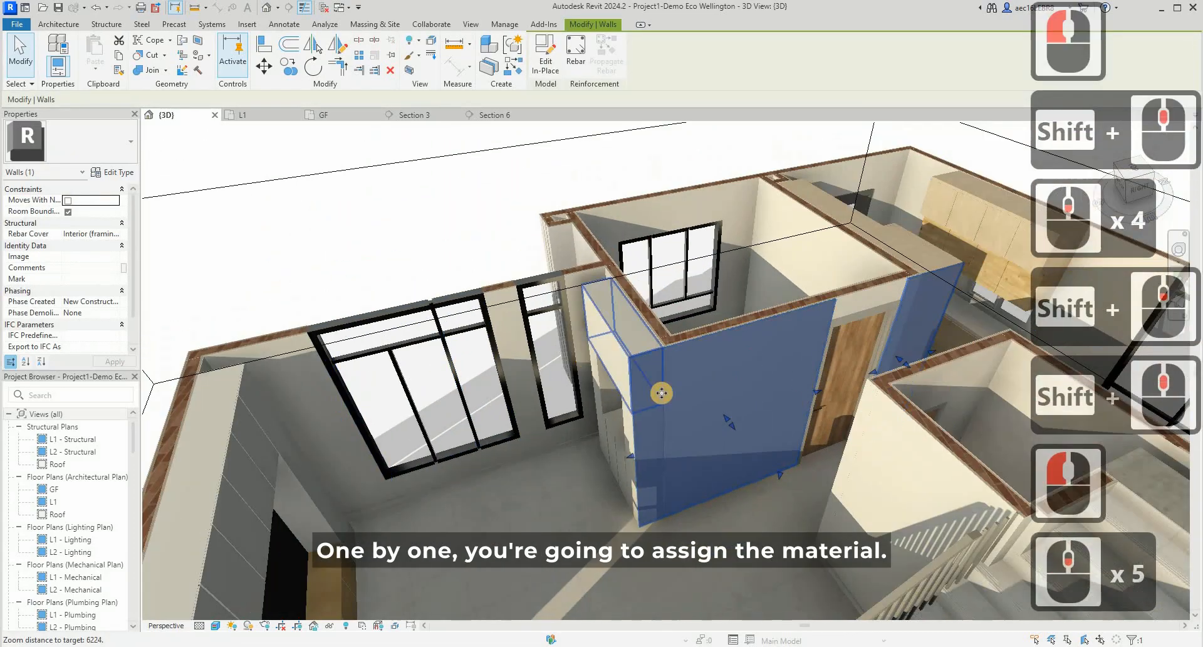
key(Escape)
click(608, 330)
key(Escape)
- Create a new material from the Wall Type Material setting in the type properties of the wall panel beside the cabinet
click(678, 355)
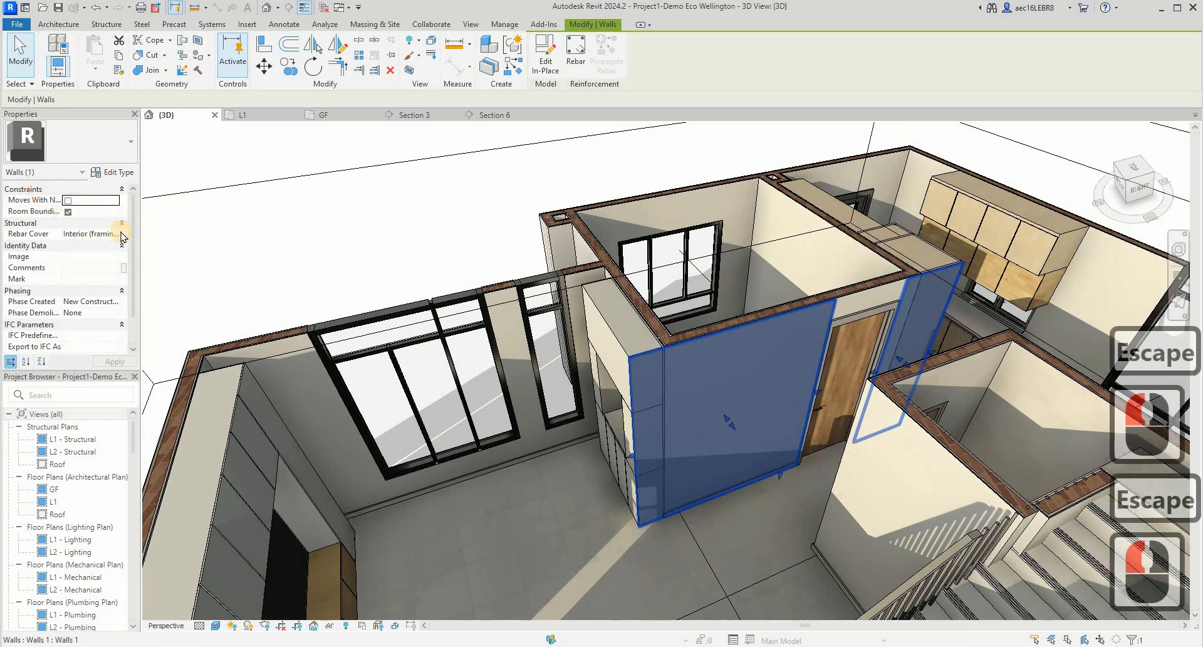
click(115, 172)
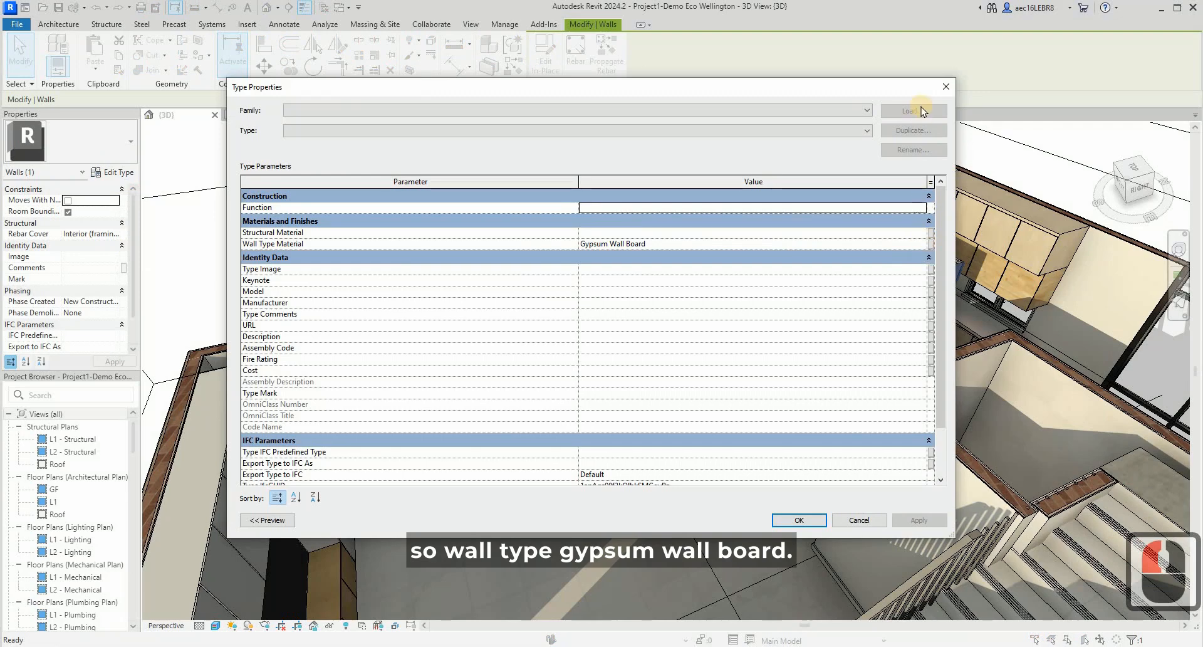
click(924, 243)
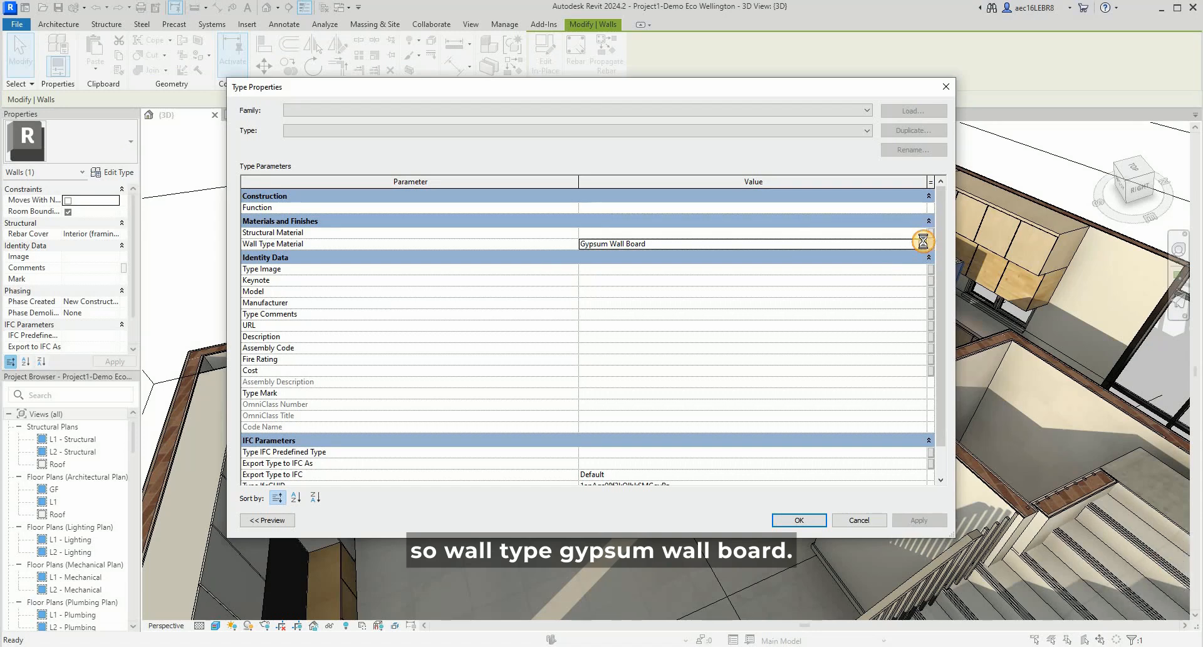
click(923, 243)
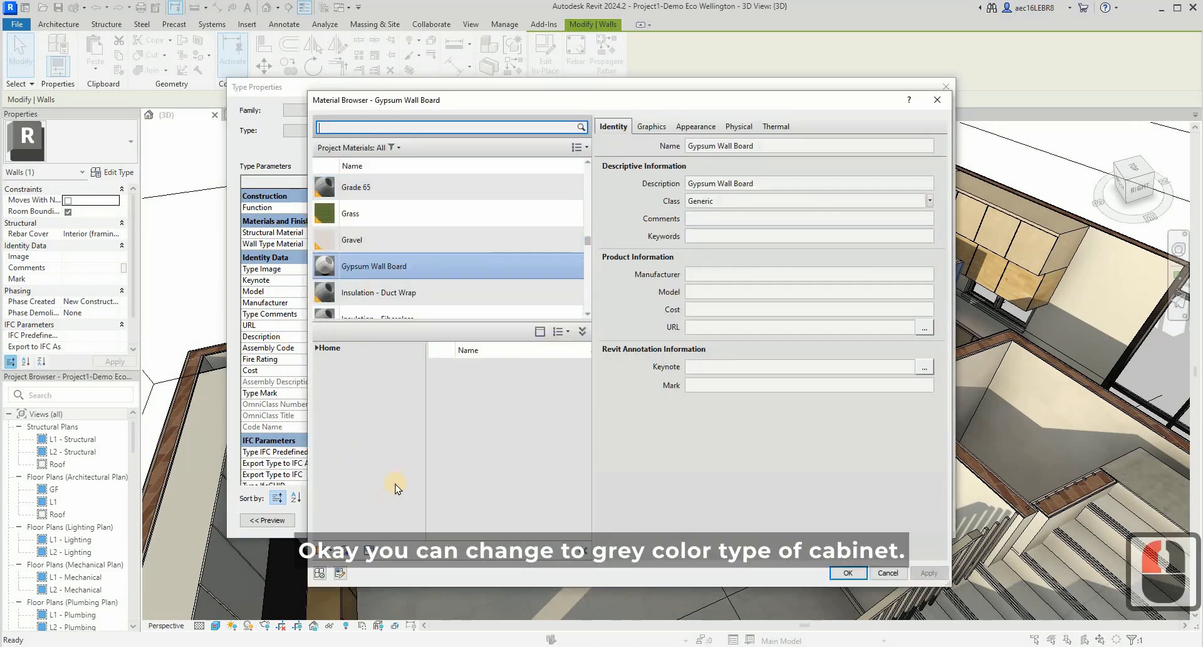
click(354, 552)
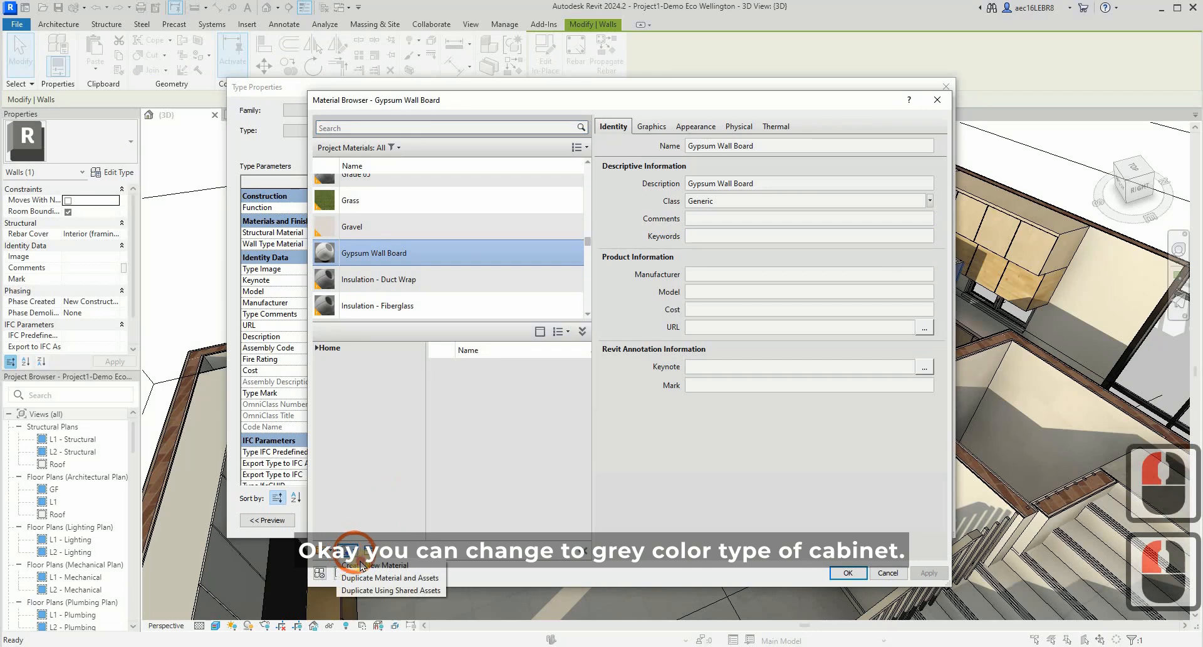
click(375, 564)
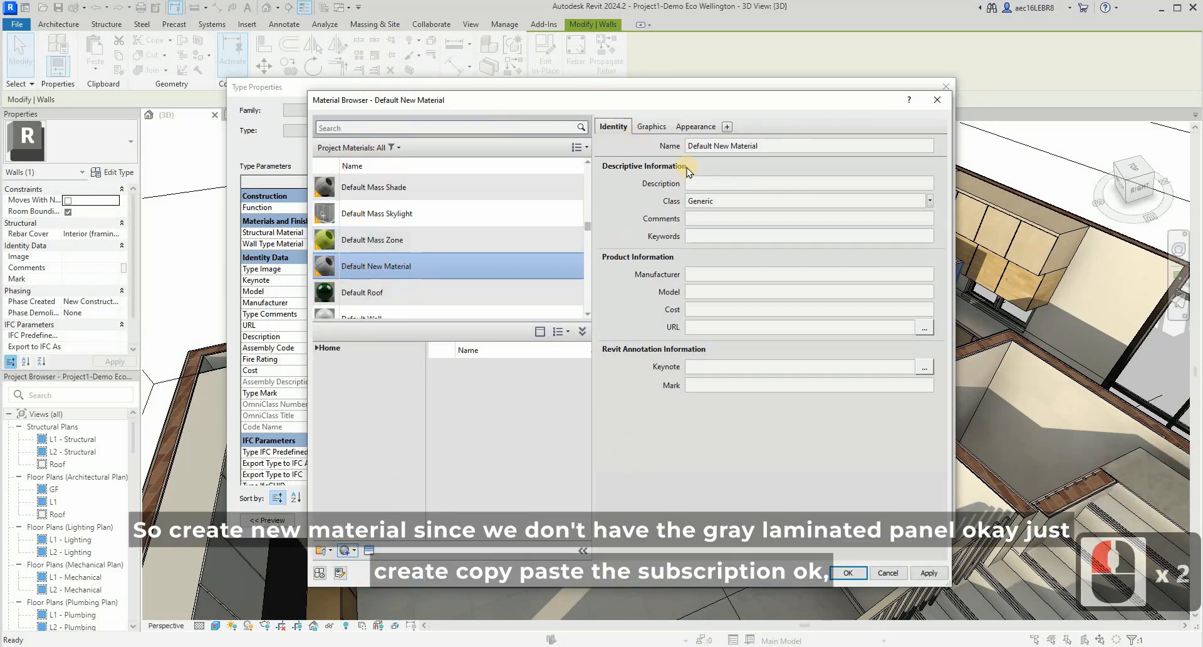
- Name the new material "Grey Laminated panel" and give it the same text as its description
click(790, 147)
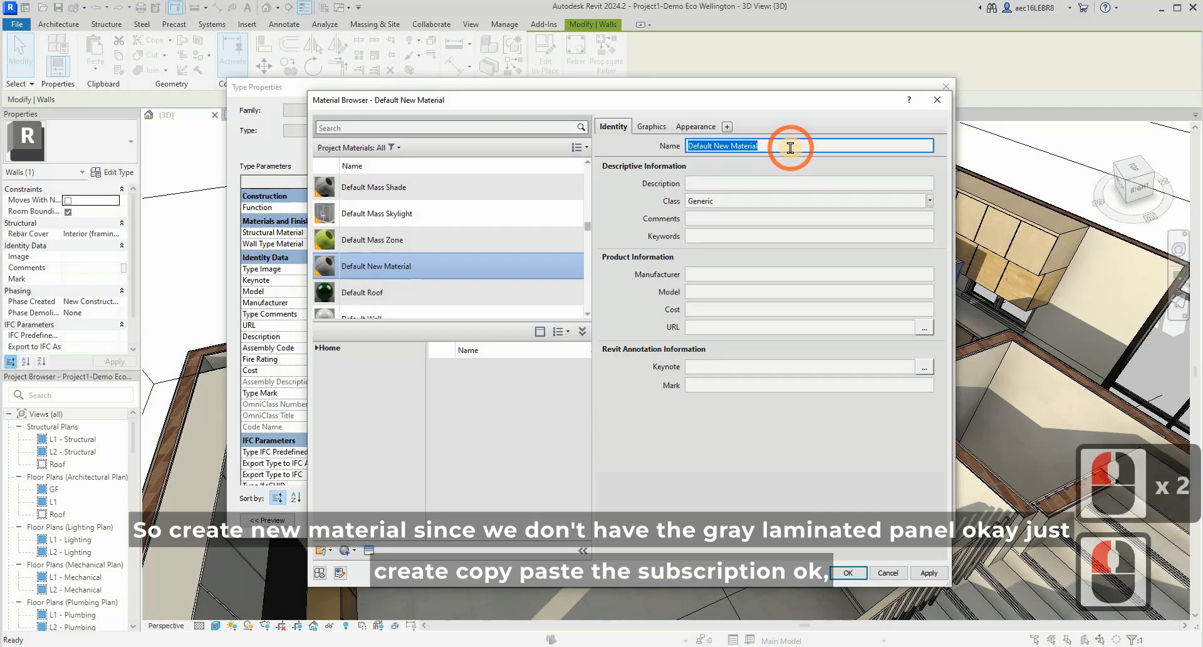
text(Grey )
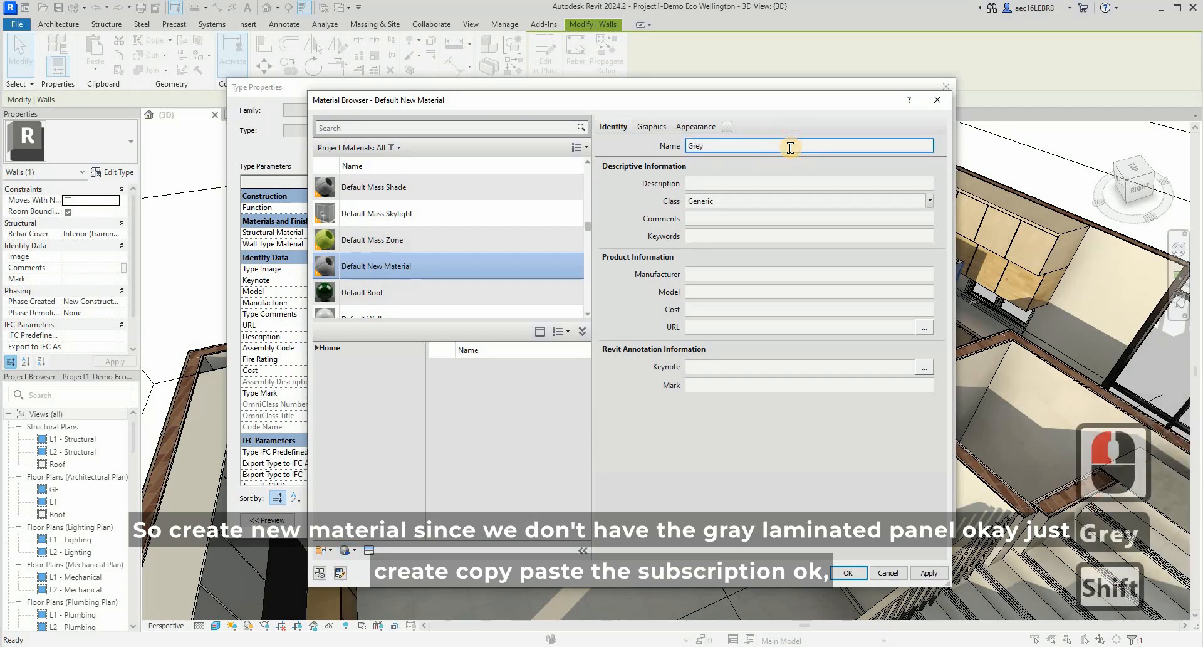
text(Laminated )
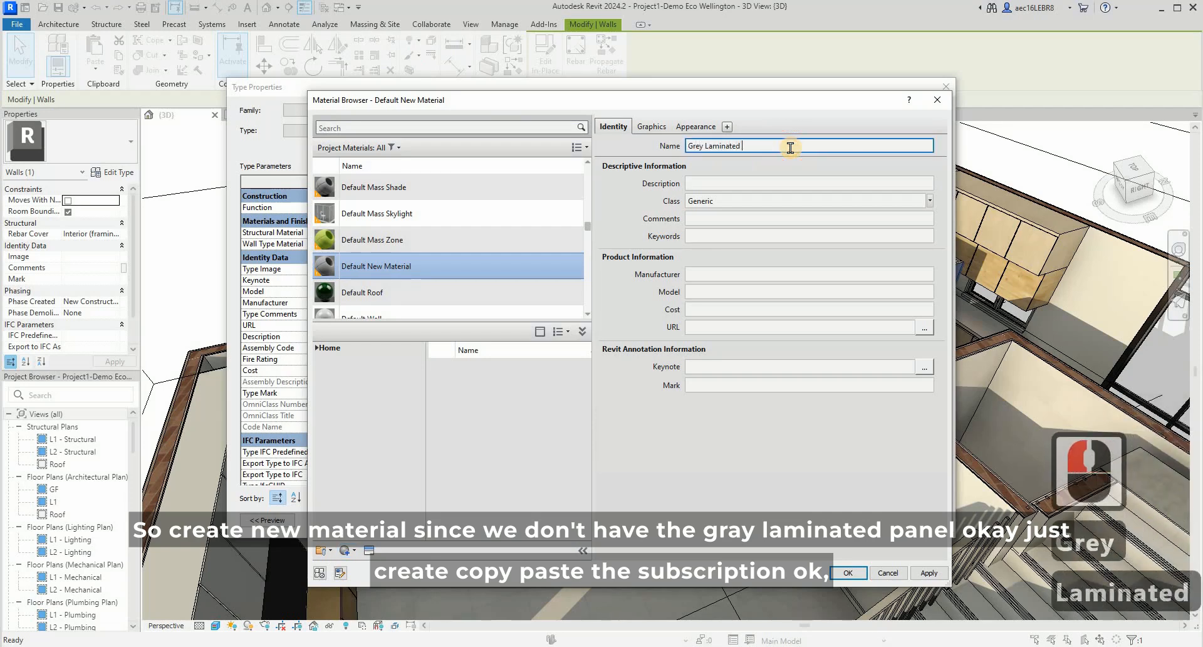
text(panel)
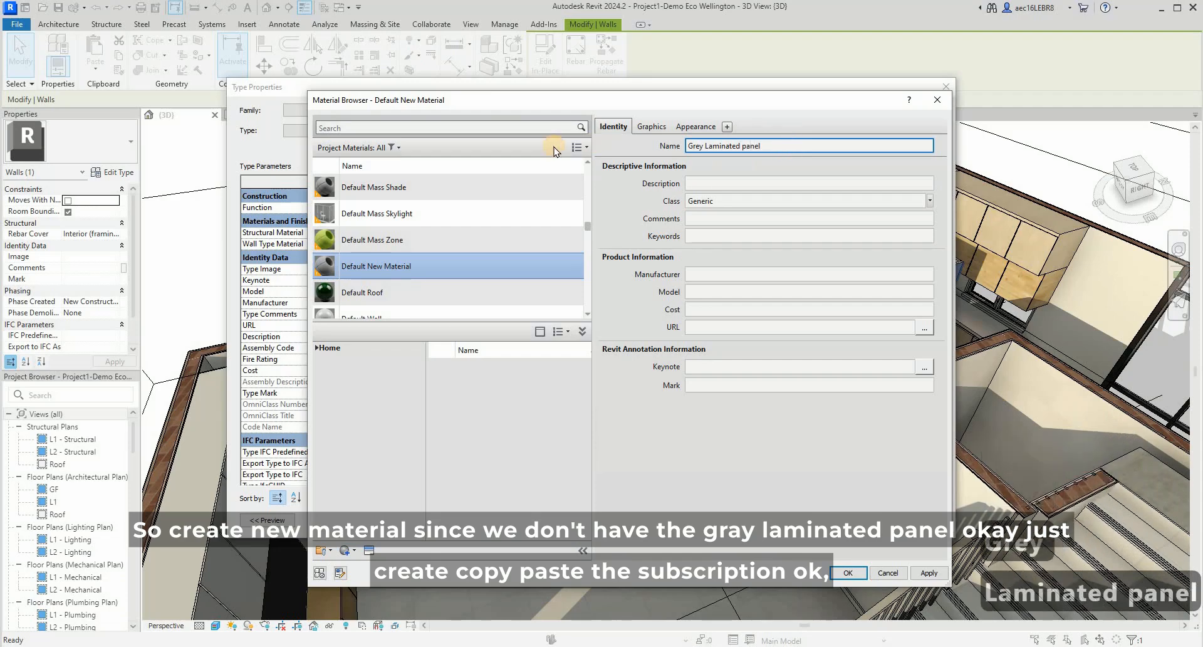
drag(788, 147, 553, 147)
key(ctrl+c)
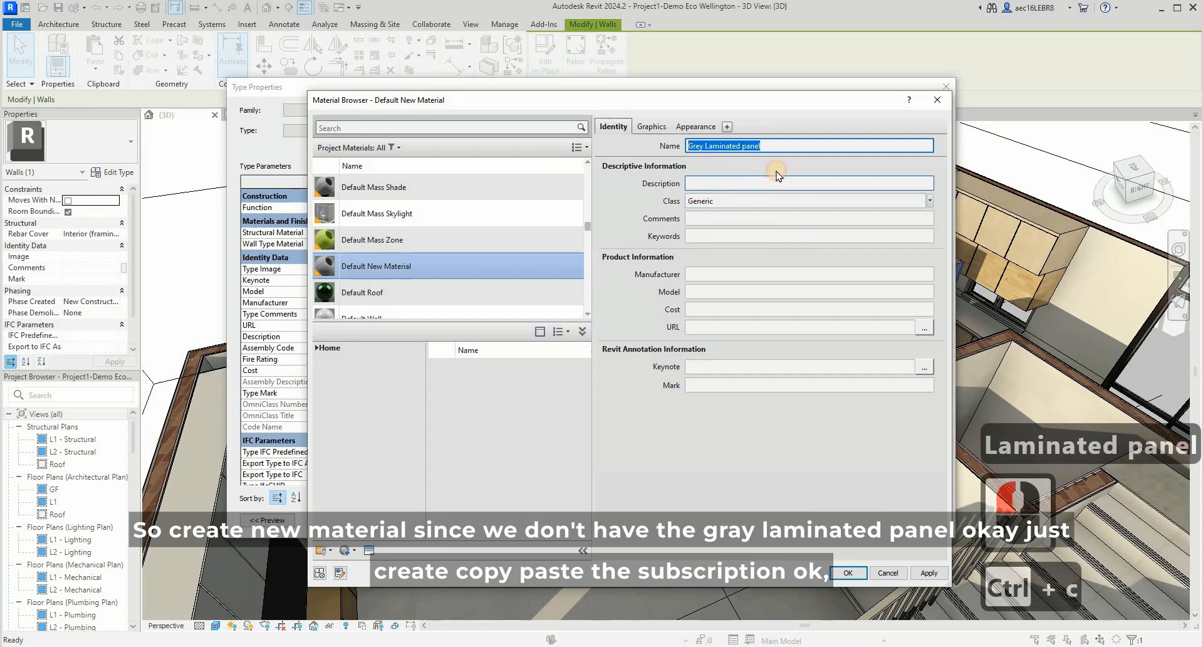
click(714, 183)
key(ctrl+v)
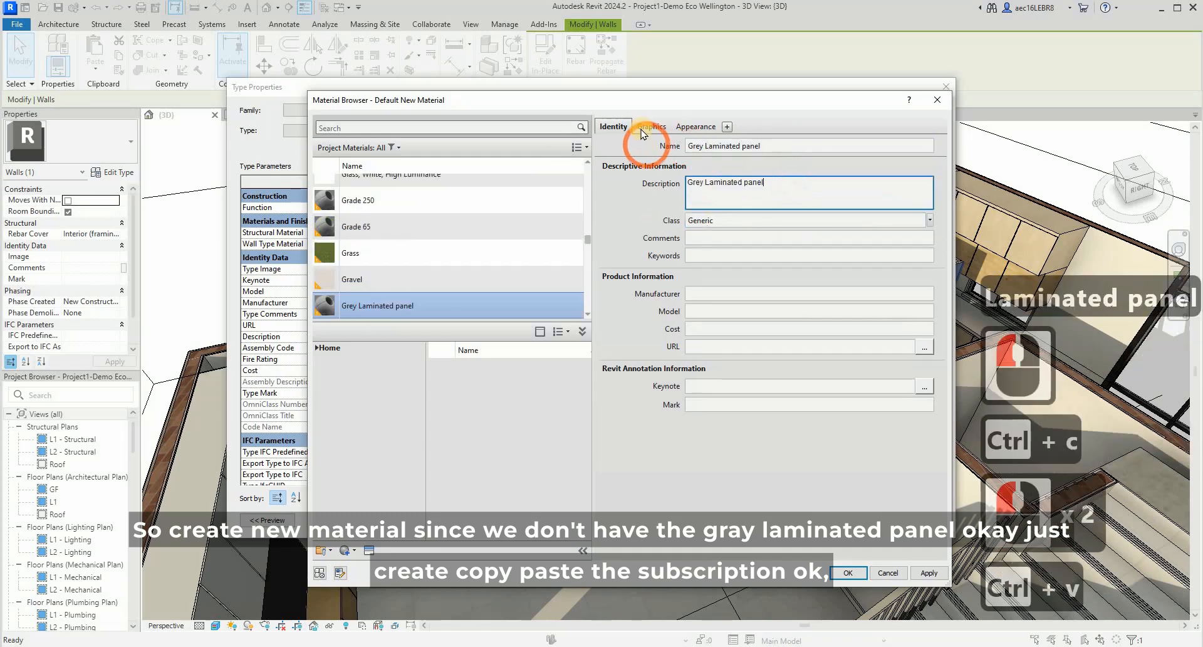
- Set the name and description of the material's appearance asset to "Grey Laminated panel"
click(652, 127)
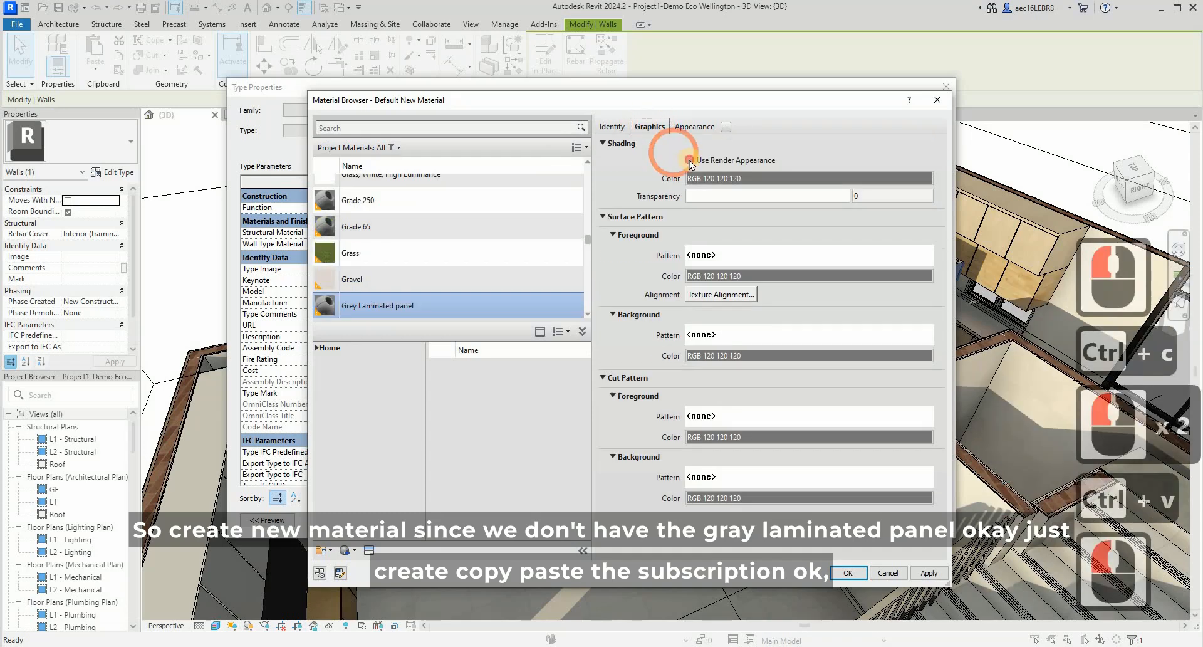
click(694, 126)
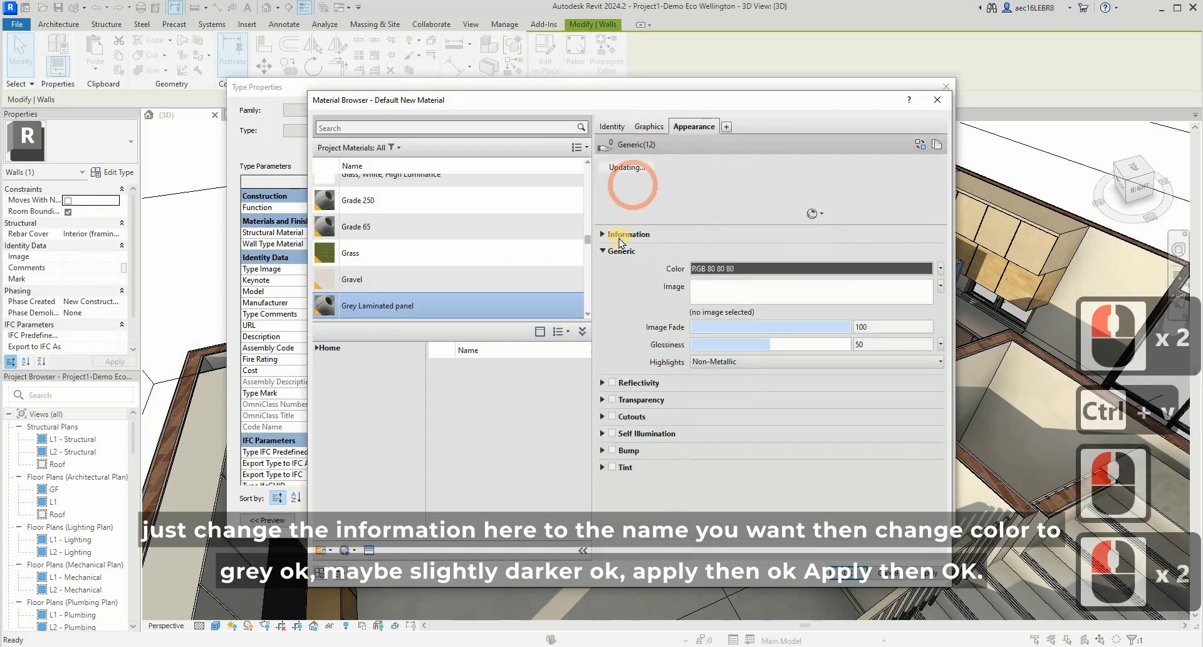
click(601, 235)
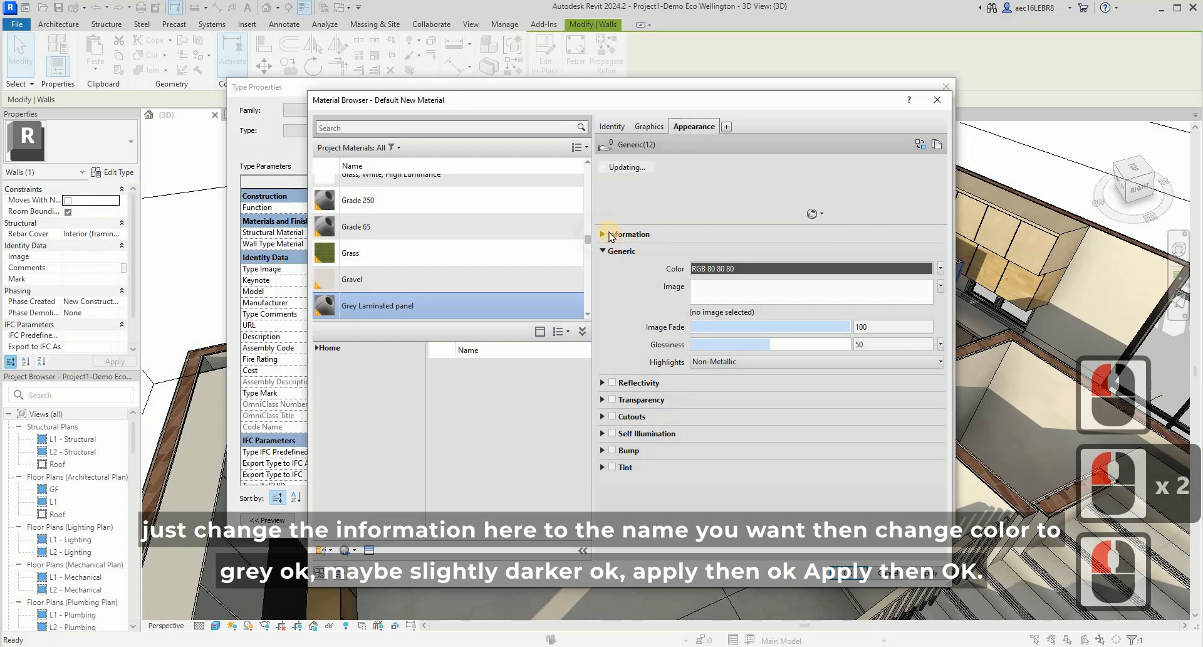
click(603, 236)
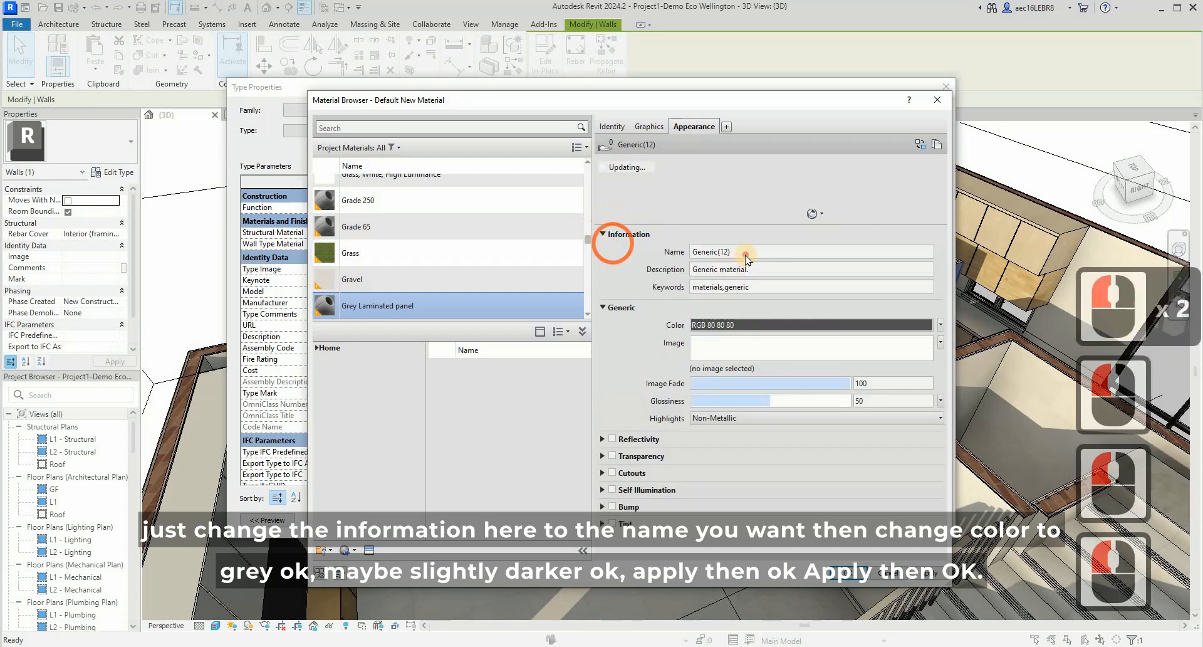
click(764, 252)
text(Grey Laminated panel)
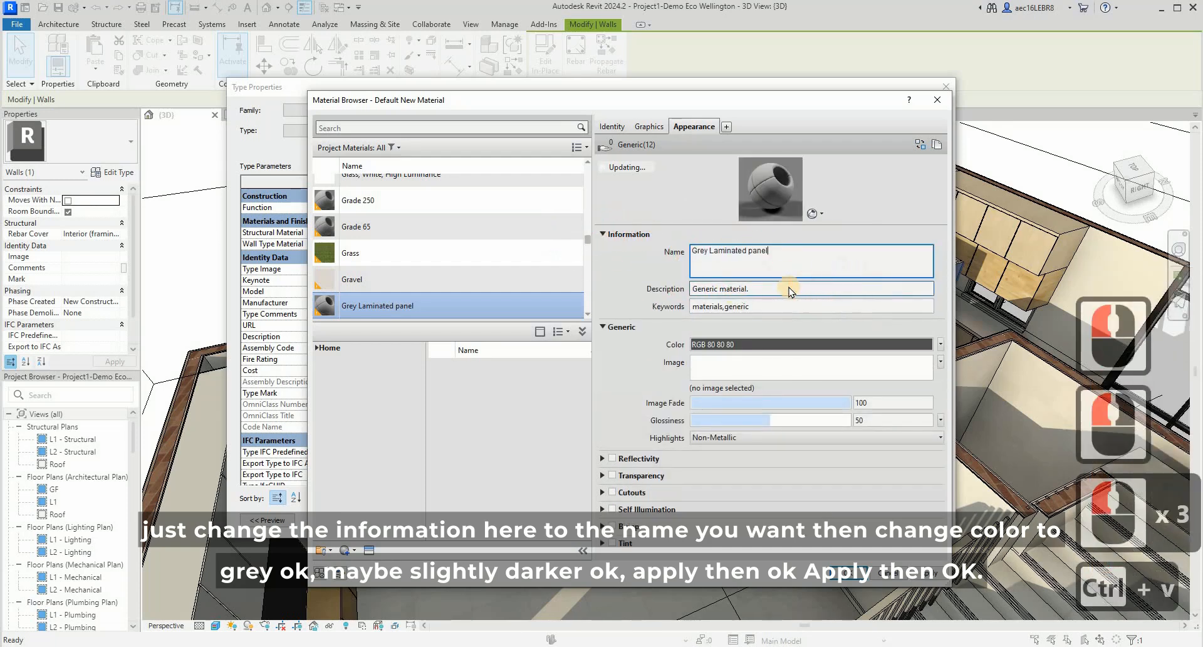
click(783, 334)
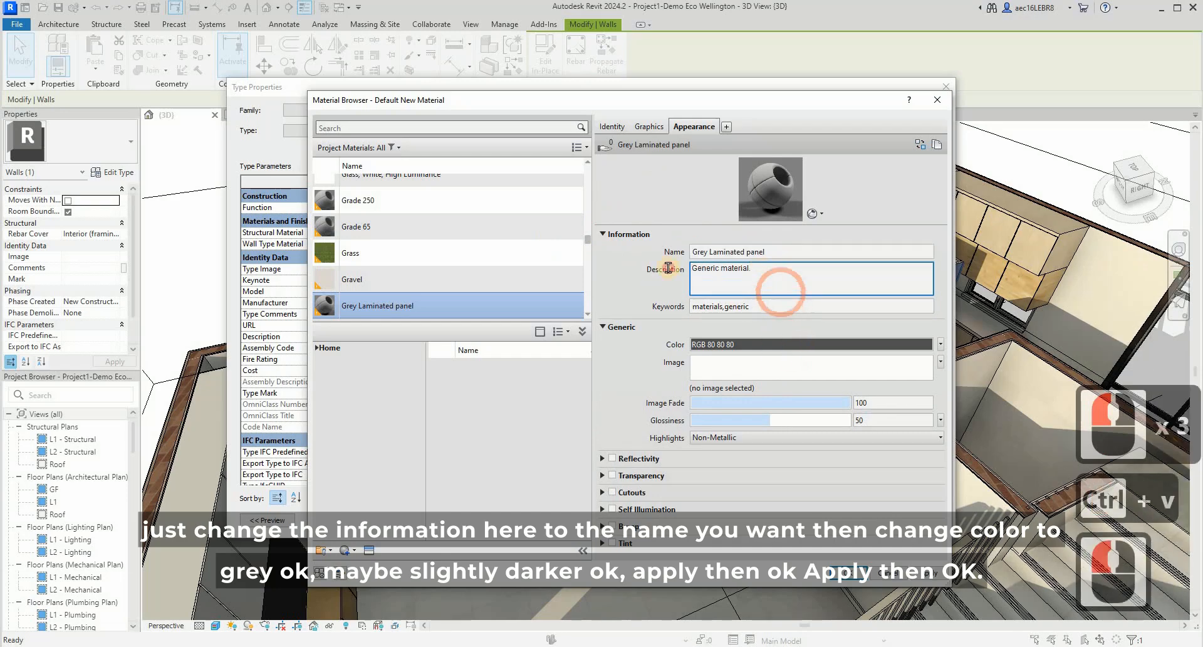
drag(769, 269, 631, 267)
text(Grey Laminated panel)
- Set the generic appearance color of the Grey Laminated panel material to RGB 108 108 108
click(766, 346)
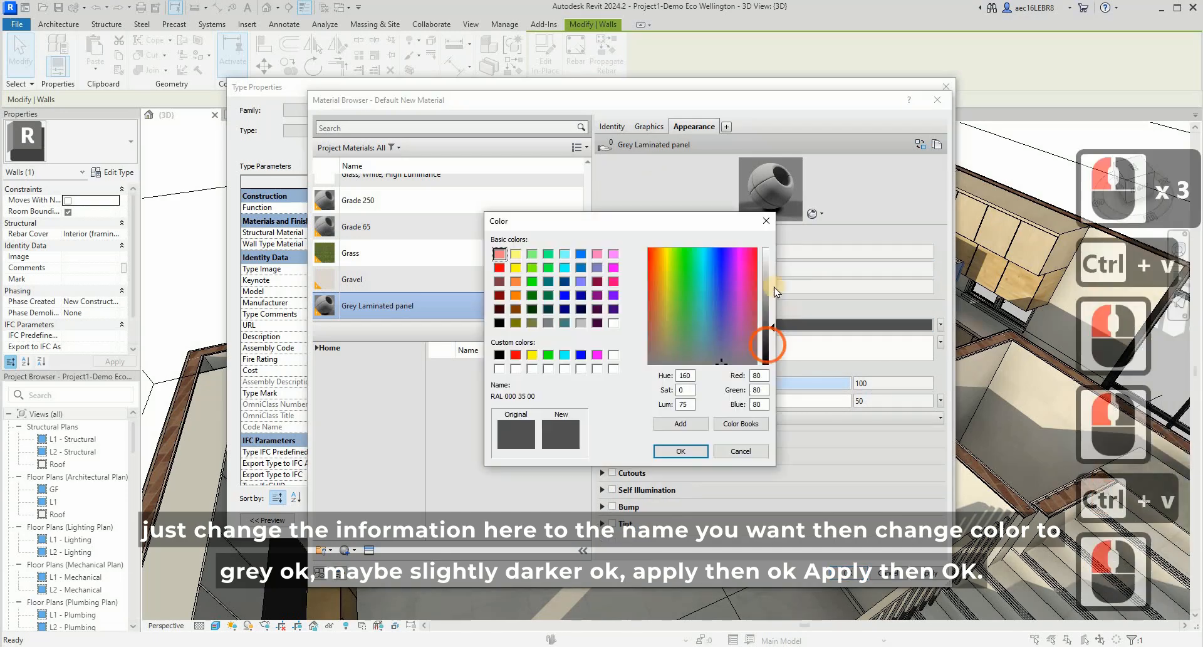
click(774, 306)
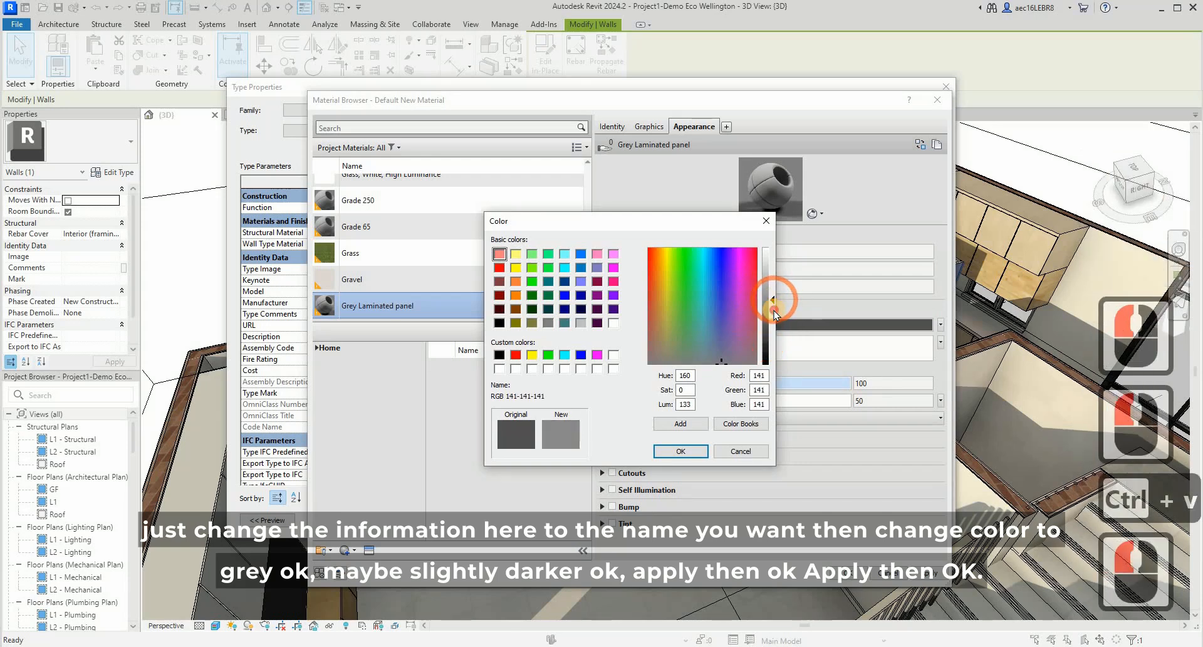
click(775, 308)
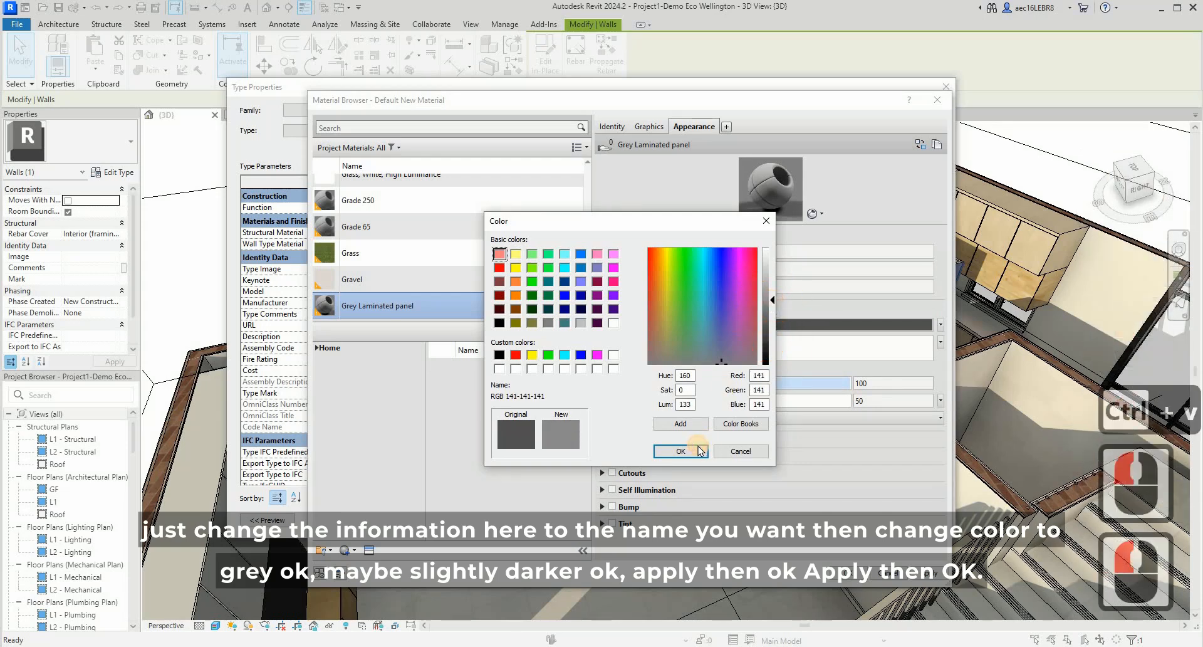
double_click(707, 446)
double_click(768, 320)
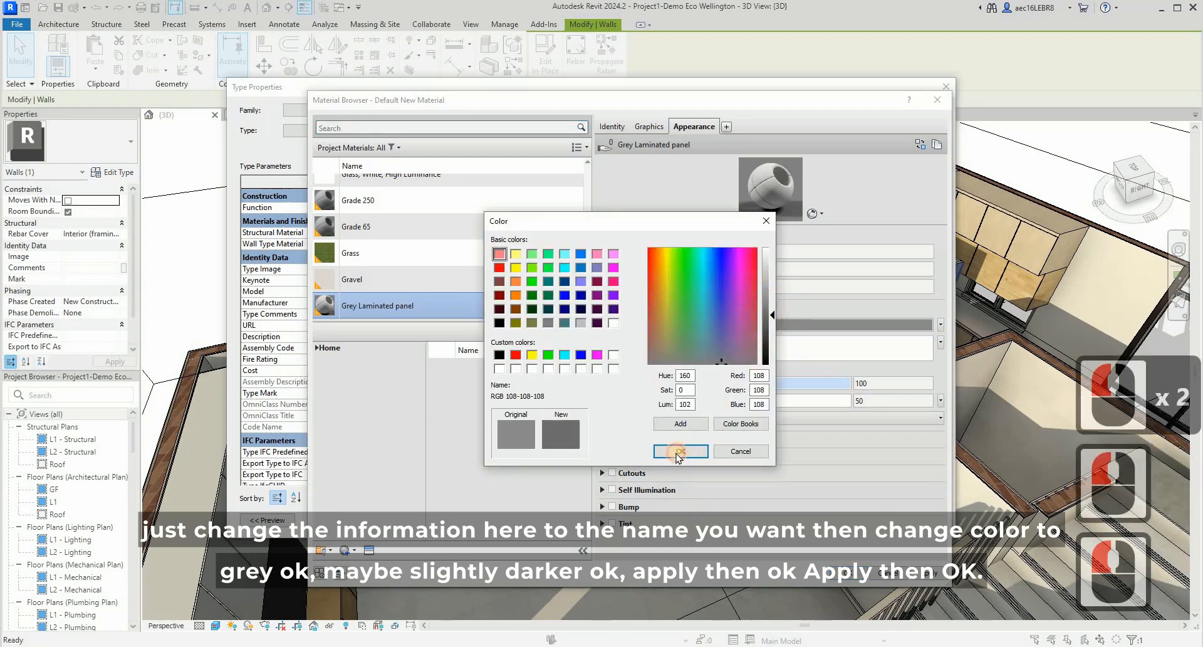
double_click(681, 451)
- Assign Grey Laminated panel as the wall panel's Wall Type Material, apply the type properties and deselect the panel
click(809, 571)
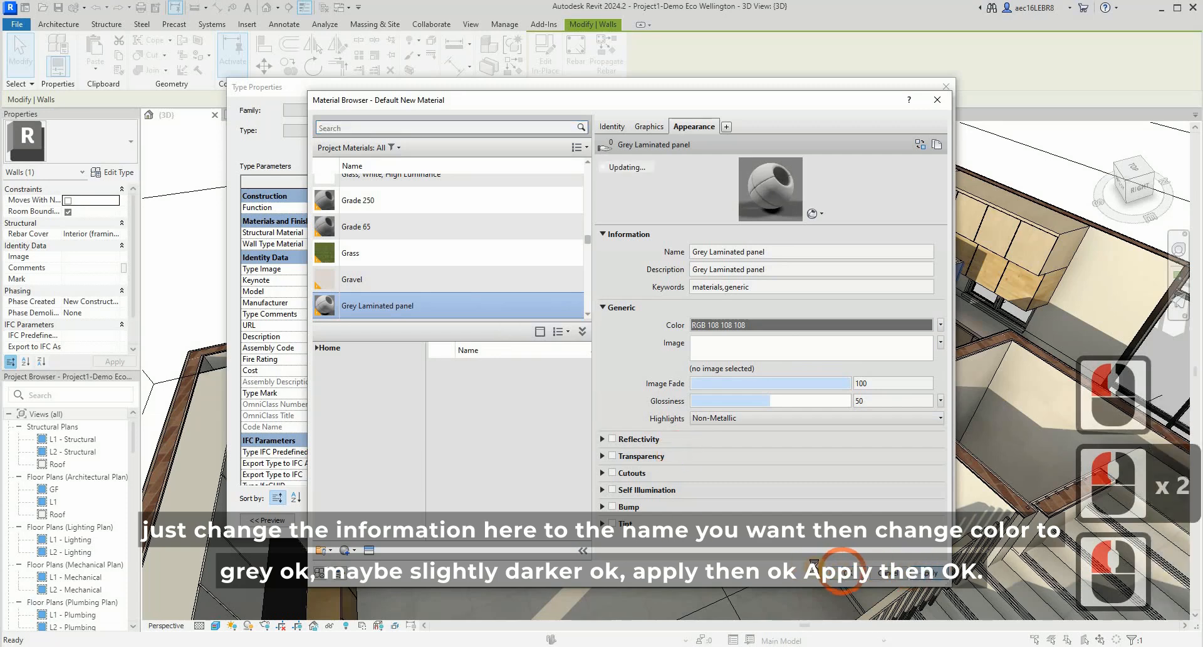
click(839, 570)
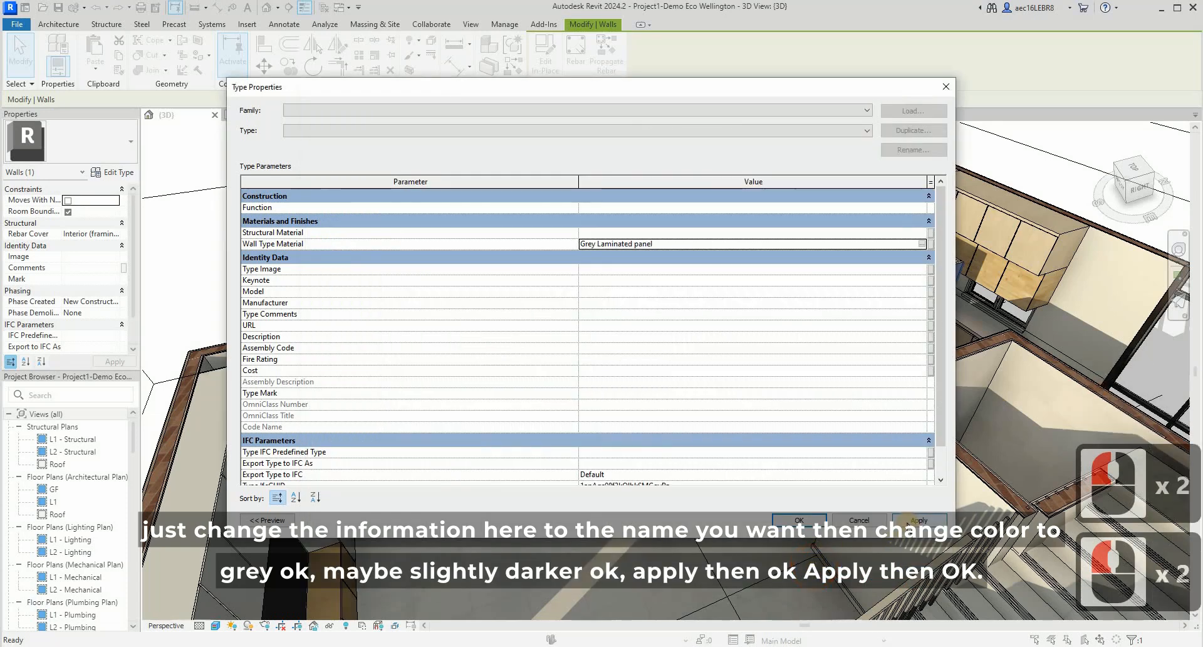
click(915, 520)
click(797, 520)
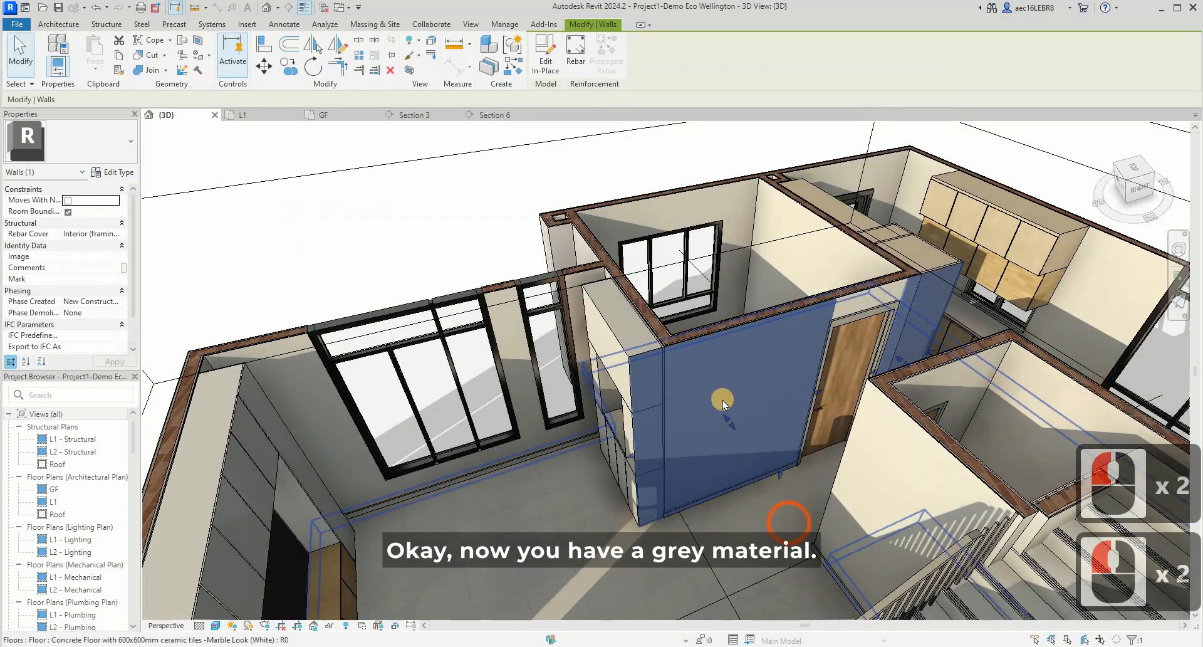
key(Escape)
key(Escape)
key(Escape)
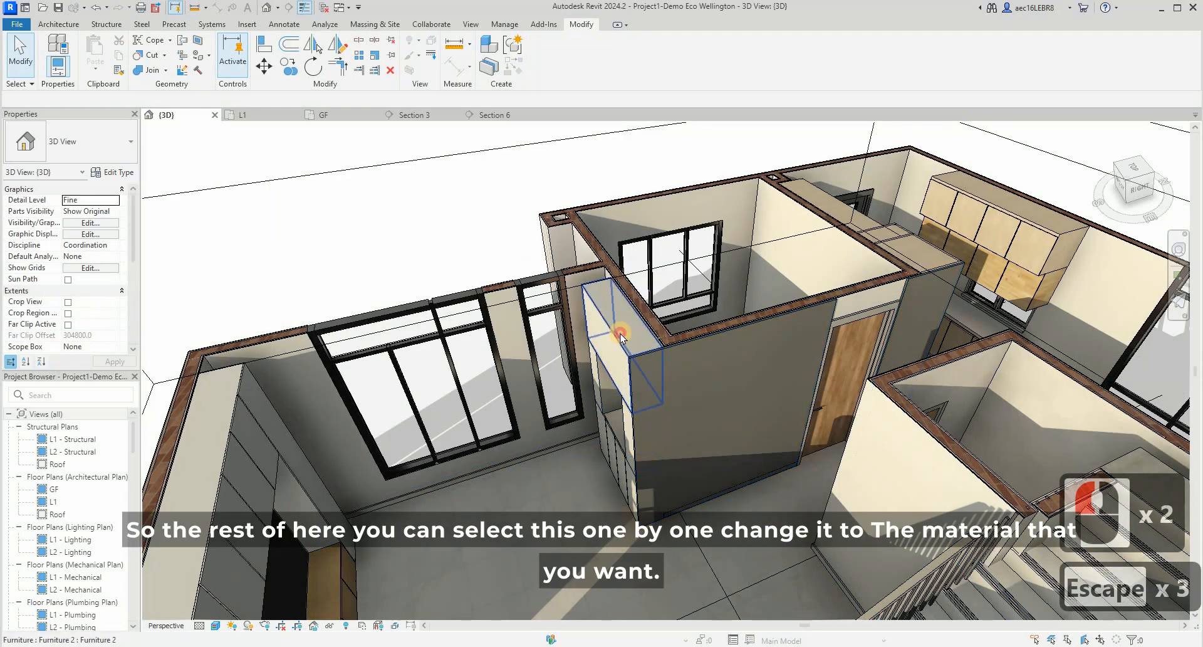
- Check the type properties of the cabinet's top piece for a material parameter
click(529, 435)
shift+middle_drag(529, 432, 579, 428)
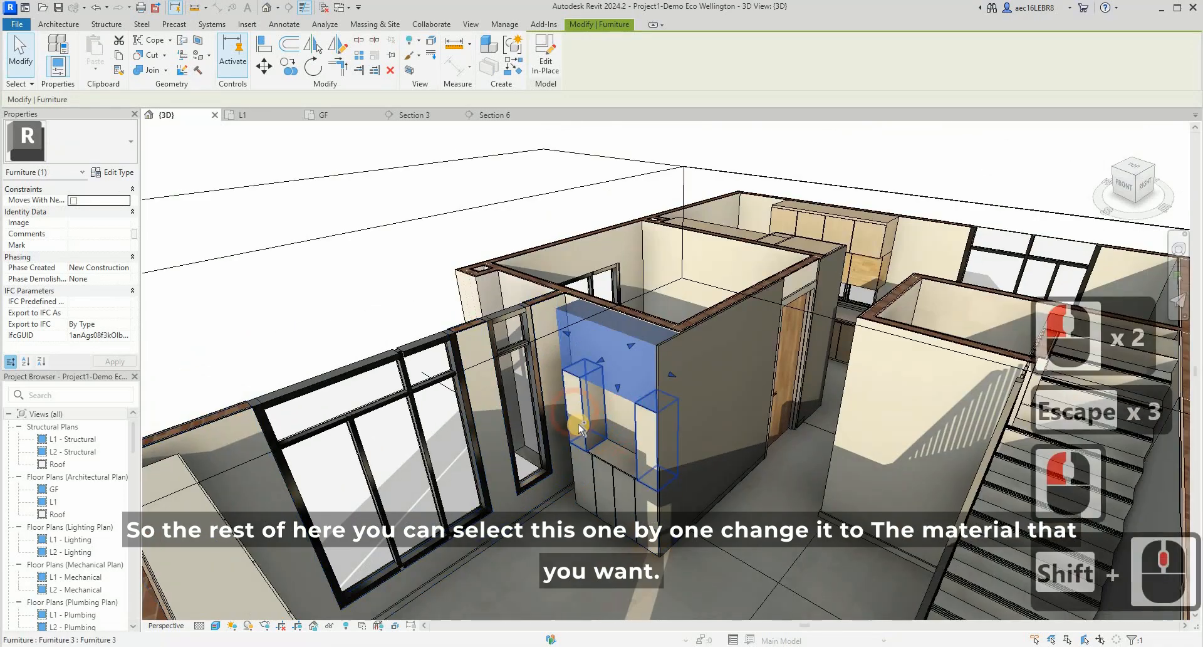
ctrl+click(573, 432)
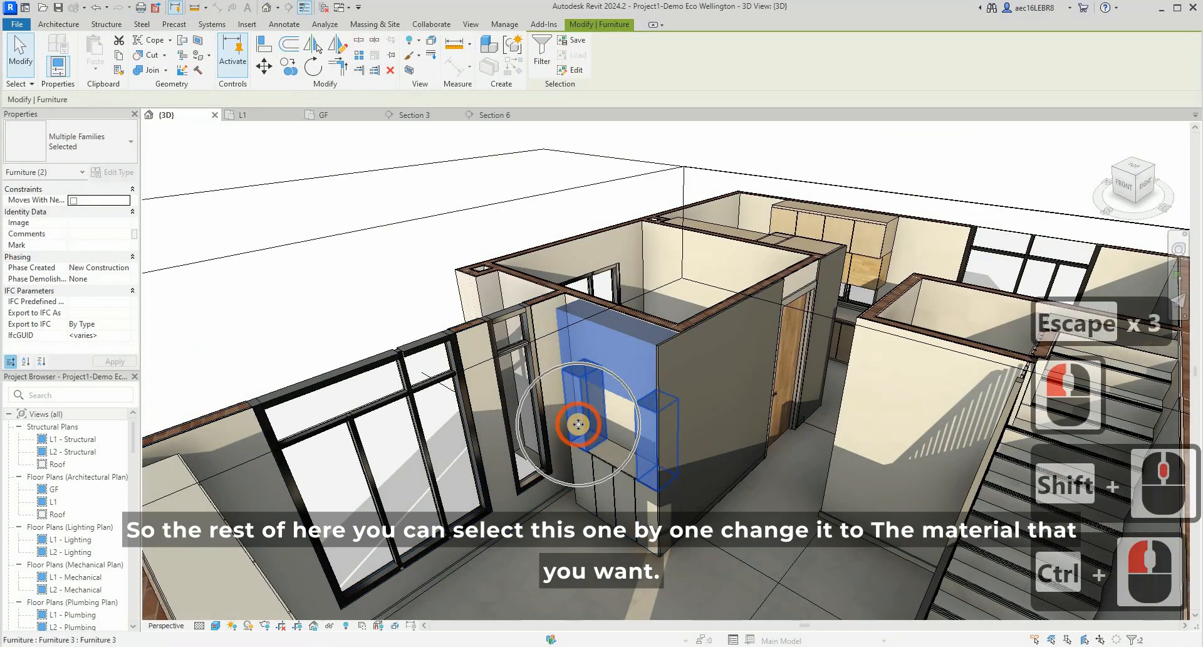
key(Escape)
key(Escape)
click(593, 320)
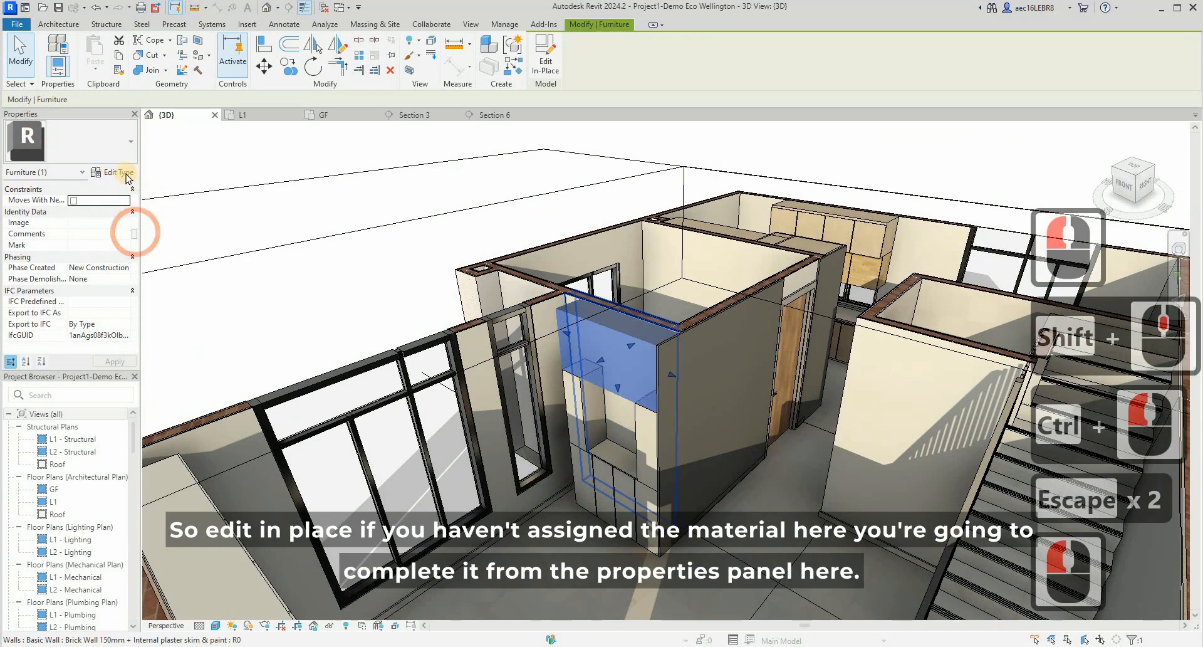
double_click(603, 257)
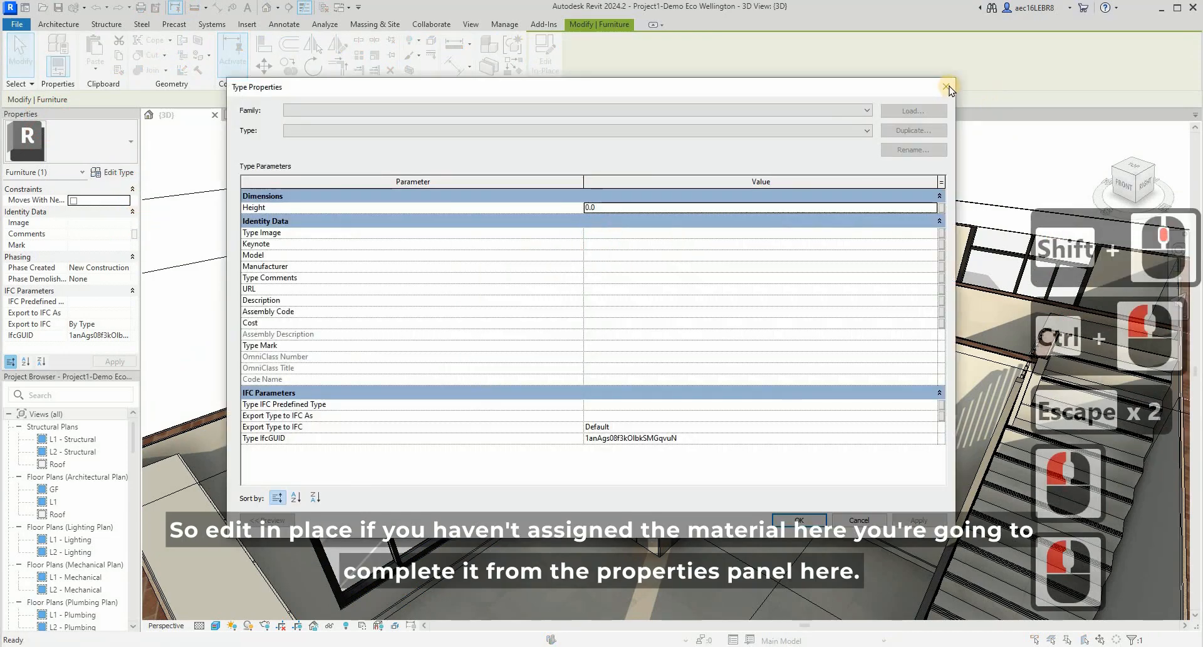
click(947, 87)
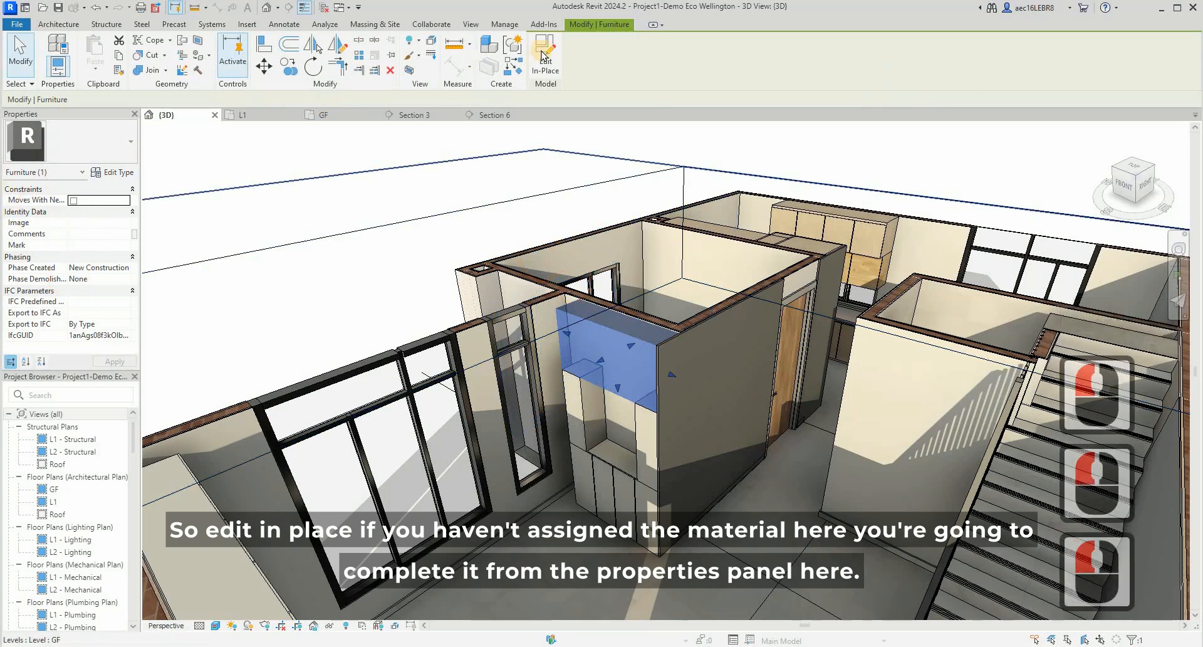
- Edit the cabinet's top piece in place, set its extrusion material to Grey Laminated panel and finish the model
click(542, 55)
click(712, 419)
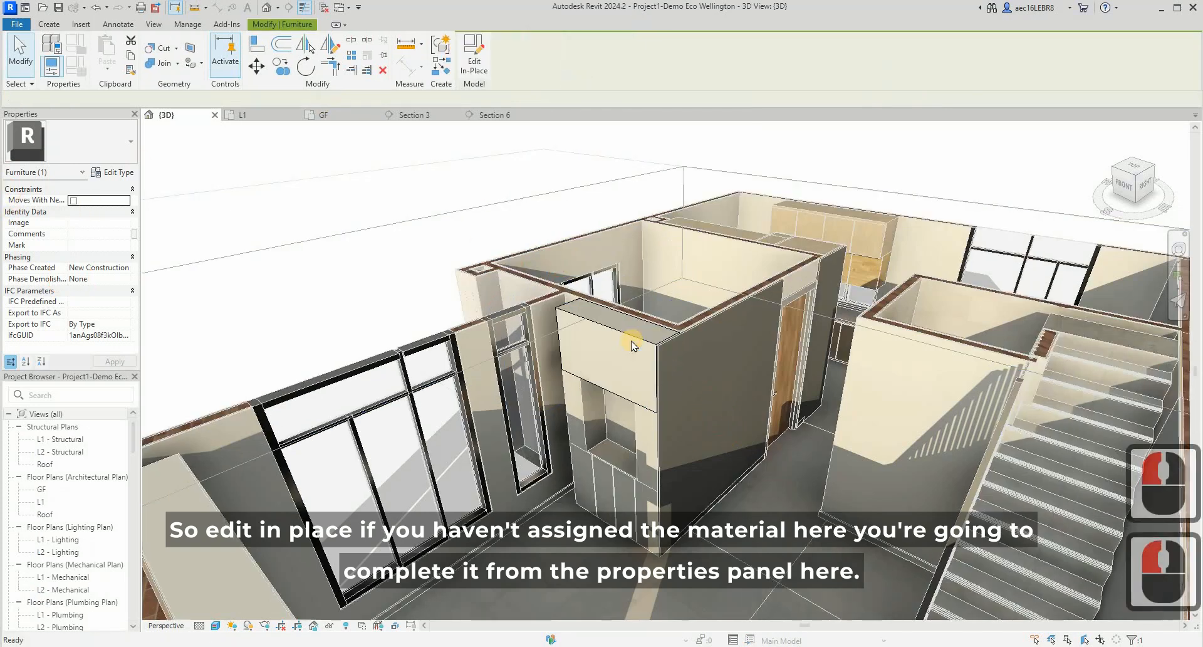
click(631, 341)
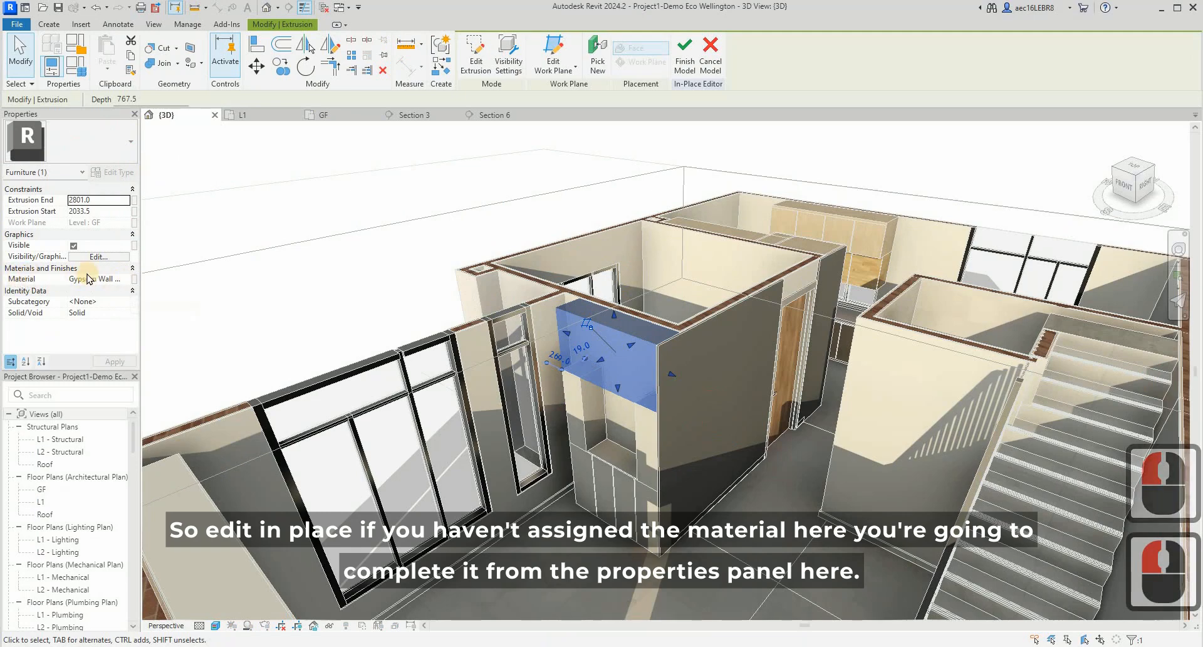
click(130, 279)
click(131, 279)
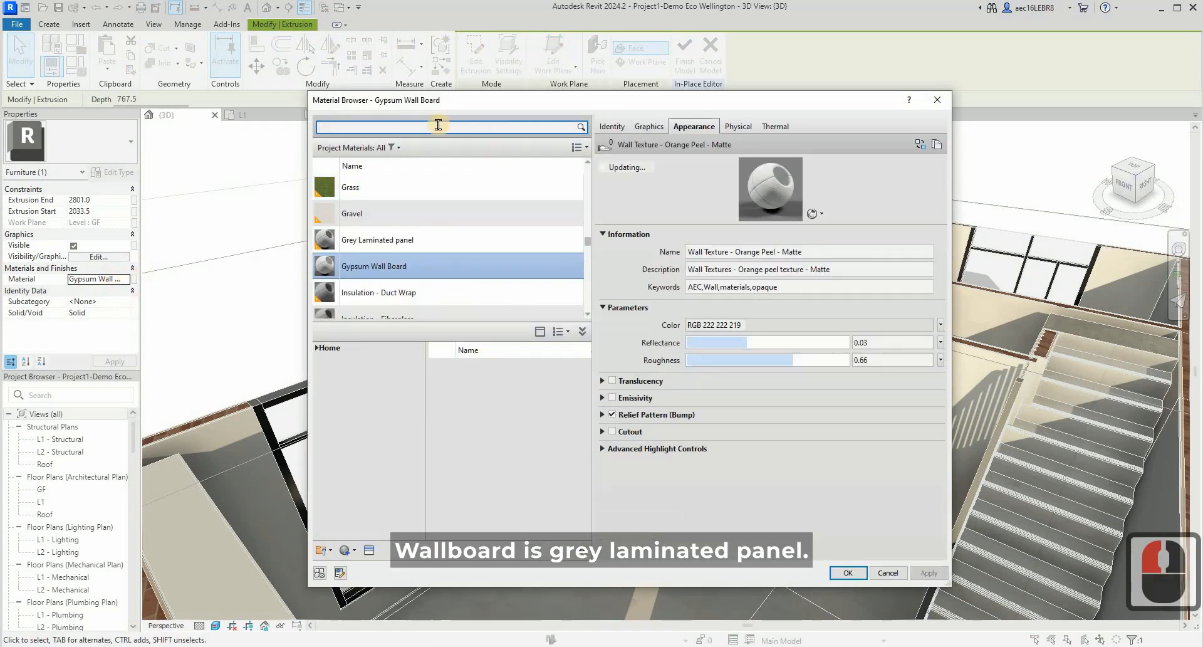
click(351, 240)
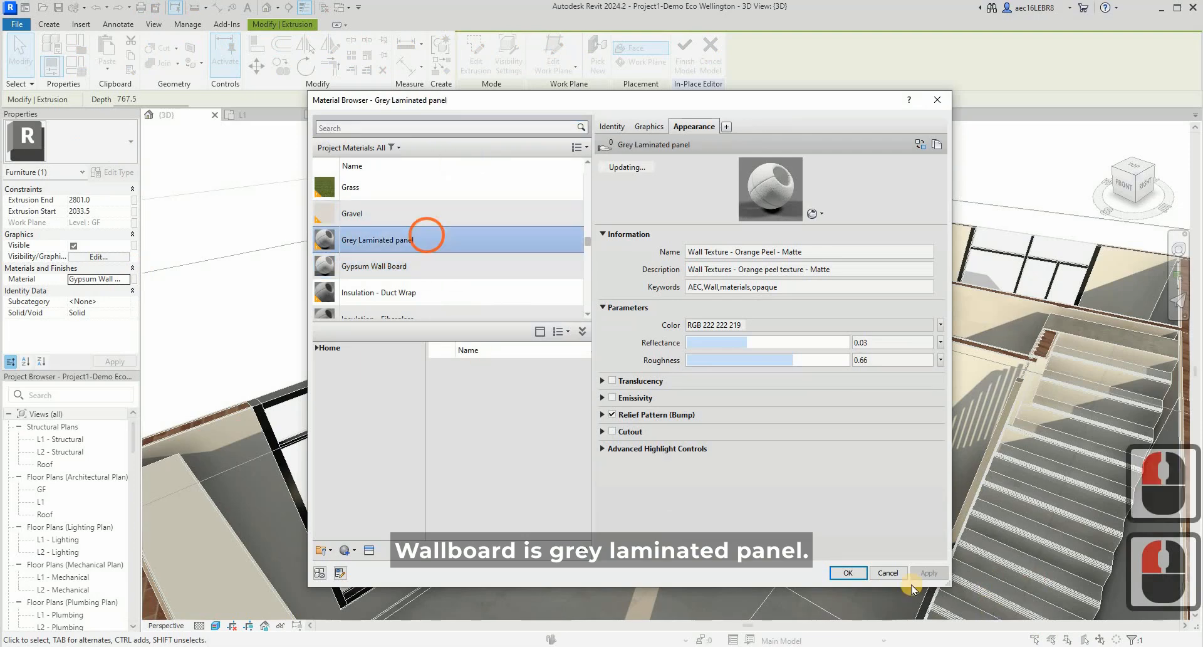
click(847, 572)
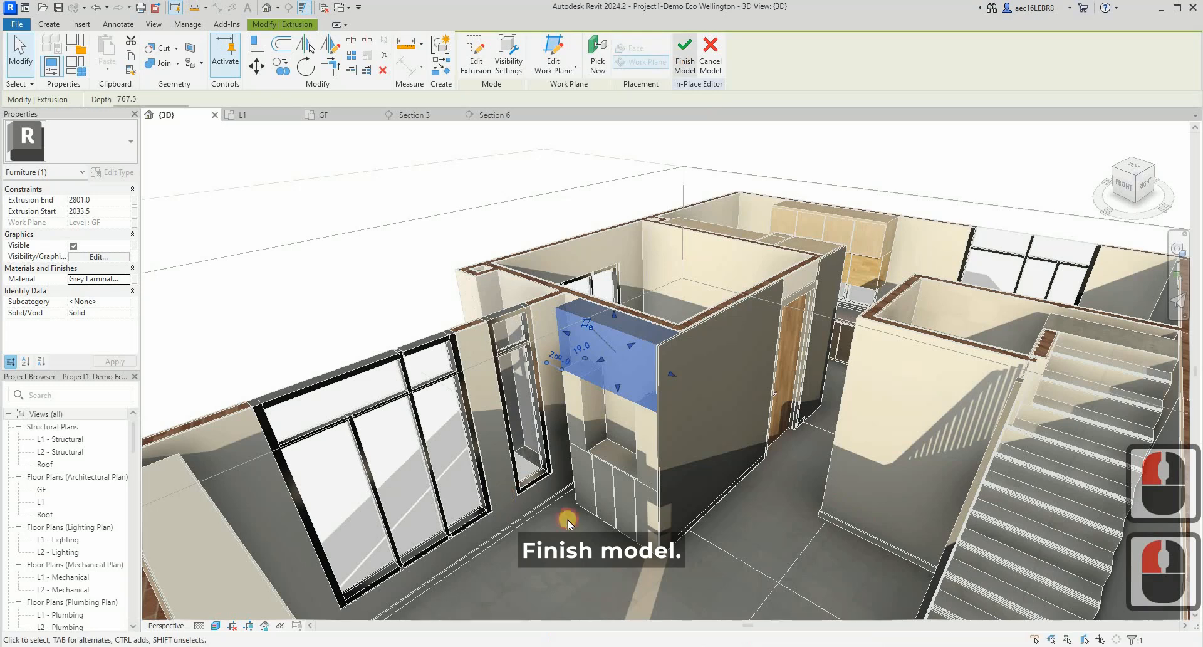
key(Escape)
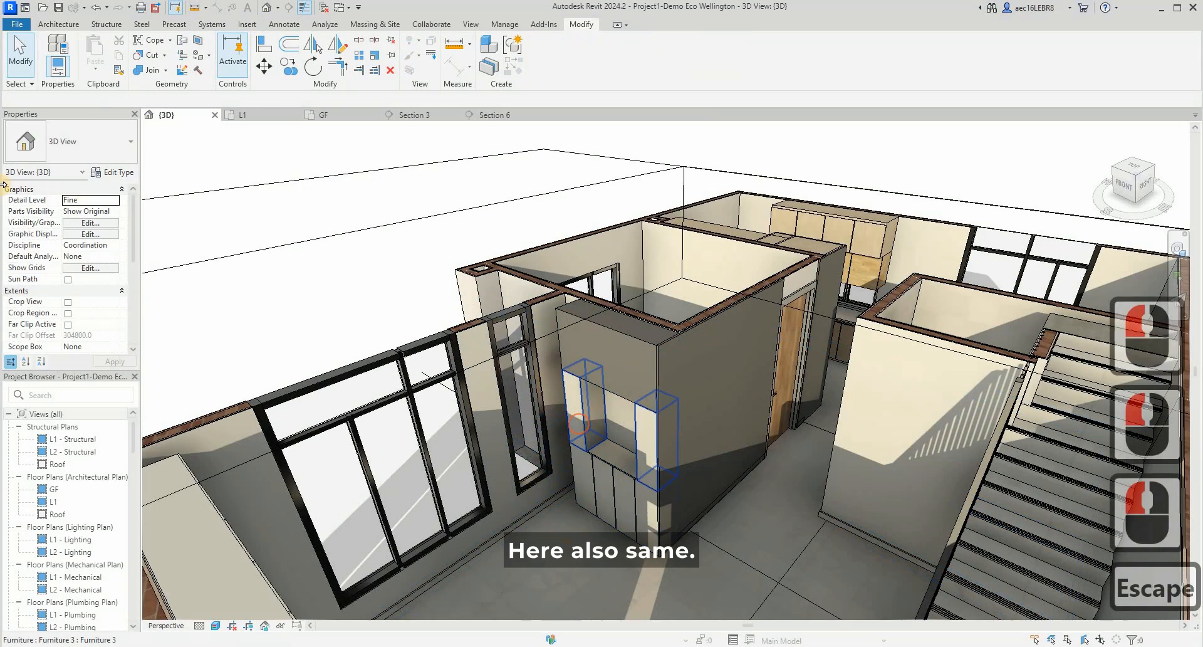
- Check the type properties of the cabinet's side pieces for a material parameter
click(577, 424)
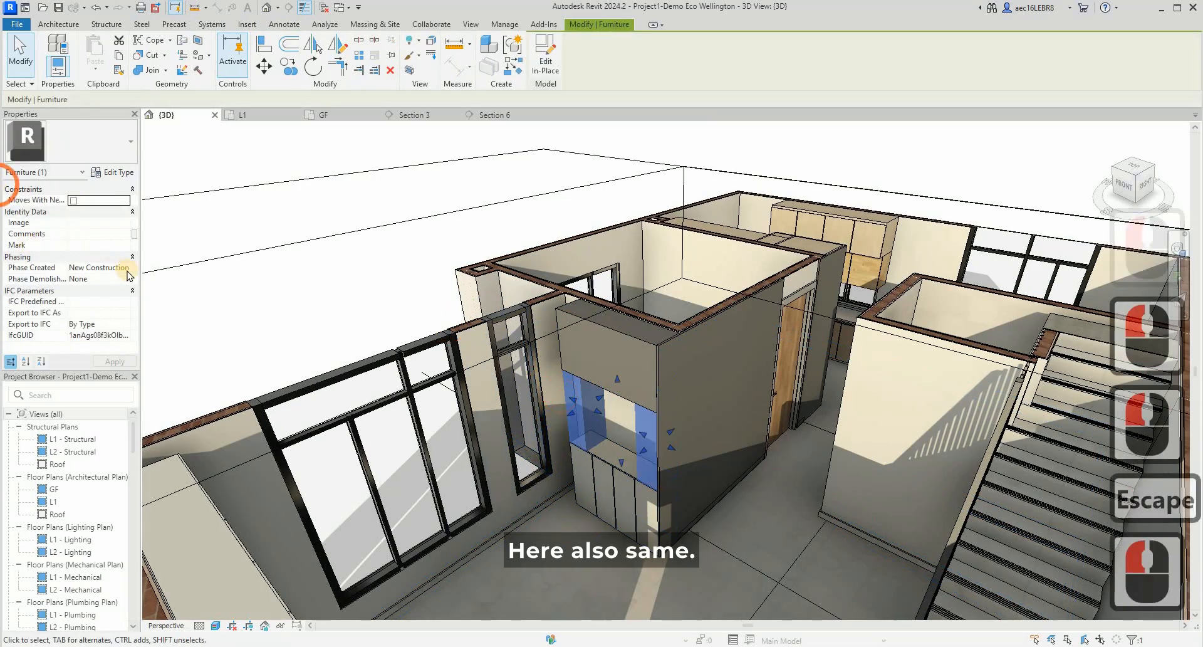
click(115, 175)
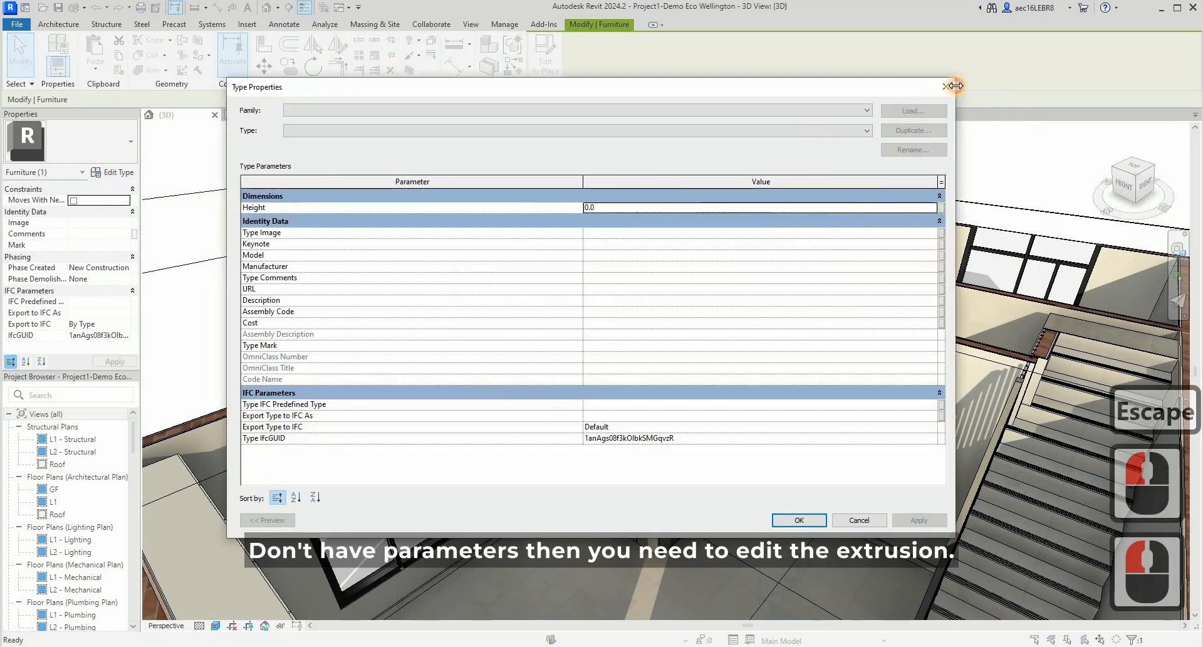
click(946, 86)
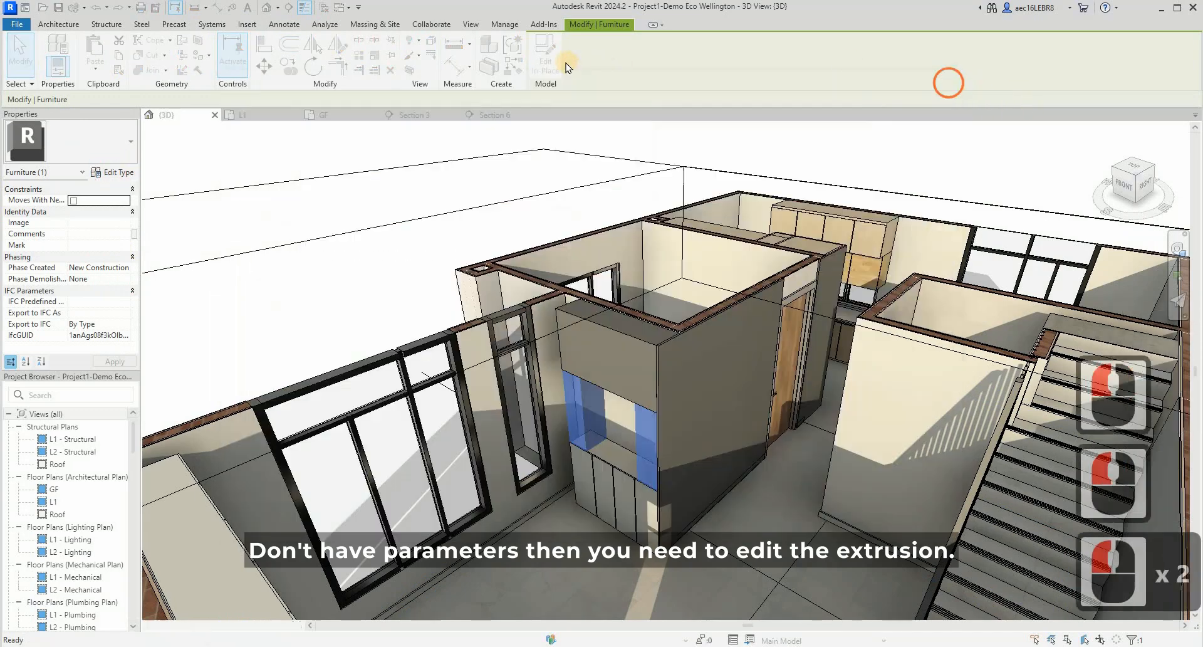
- Edit the cabinet's side pieces in place, set their extrusion material to Grey Laminated panel, then finish the model and save the project
click(603, 134)
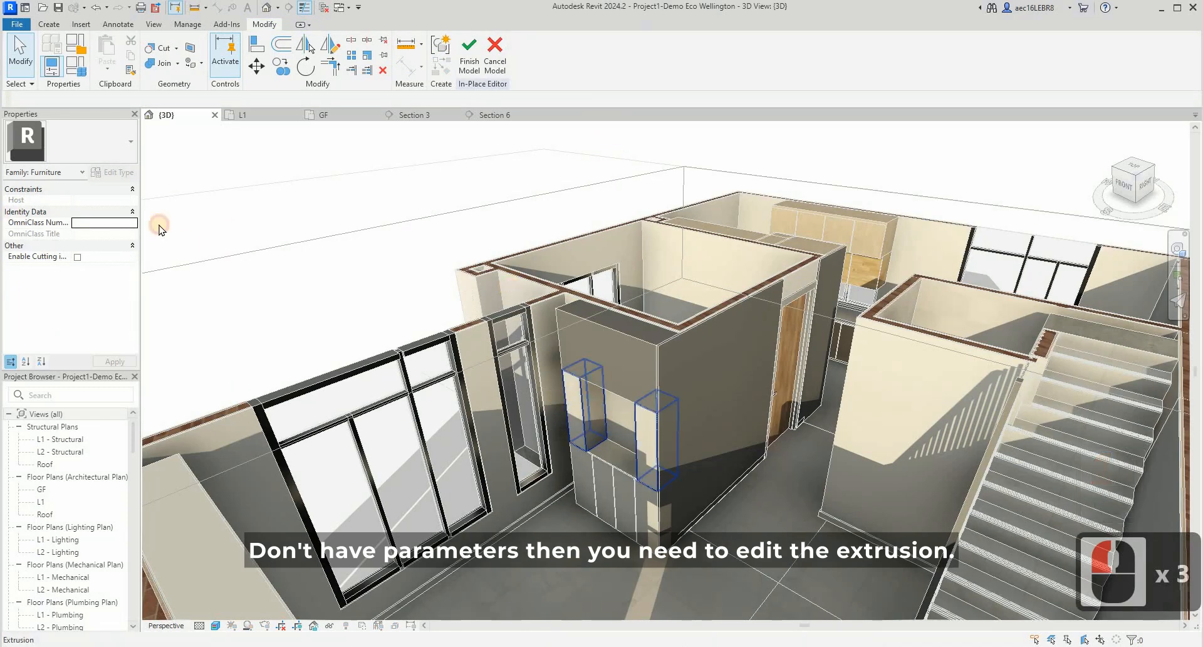
click(592, 399)
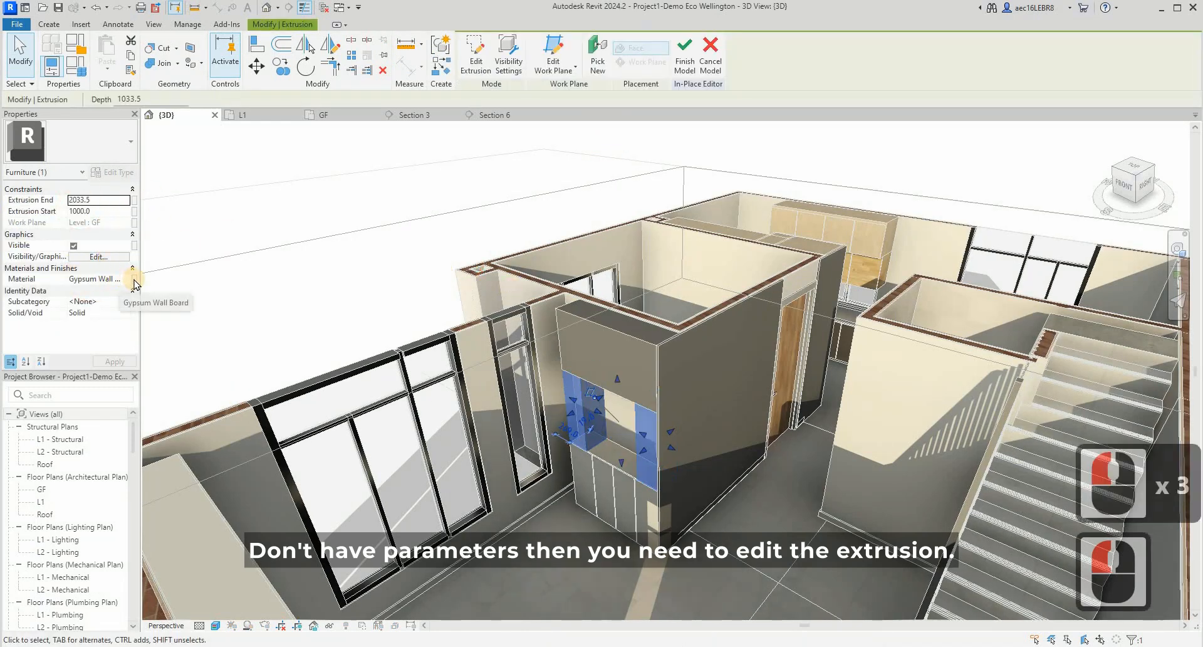
click(129, 279)
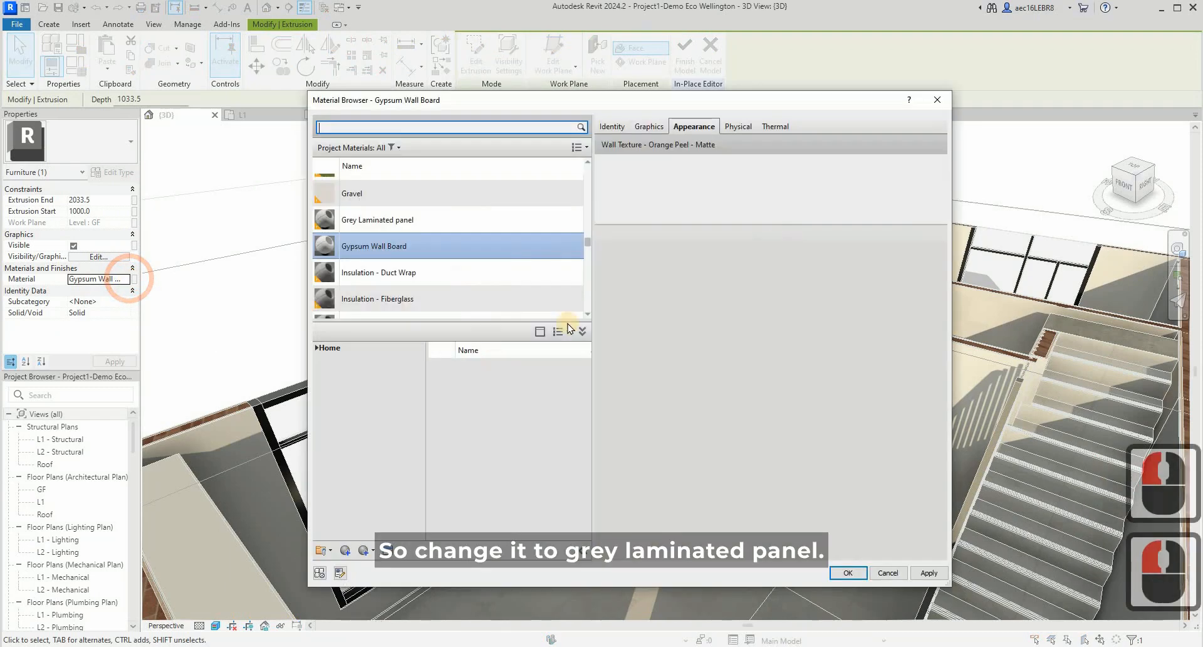
click(430, 200)
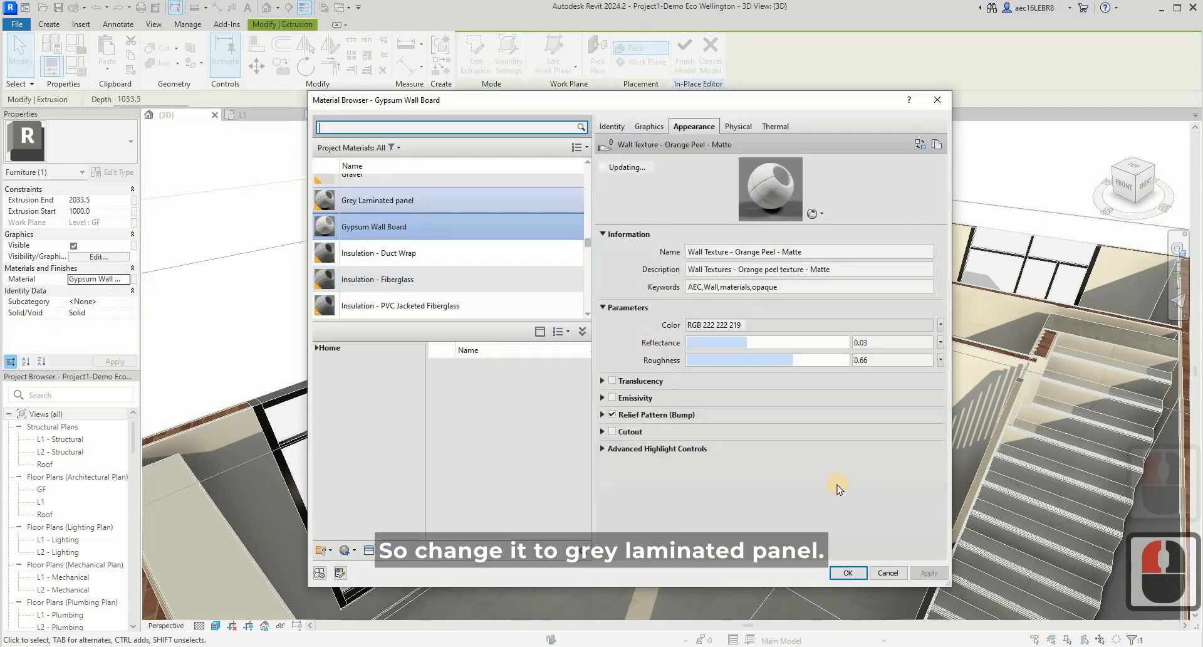
click(847, 572)
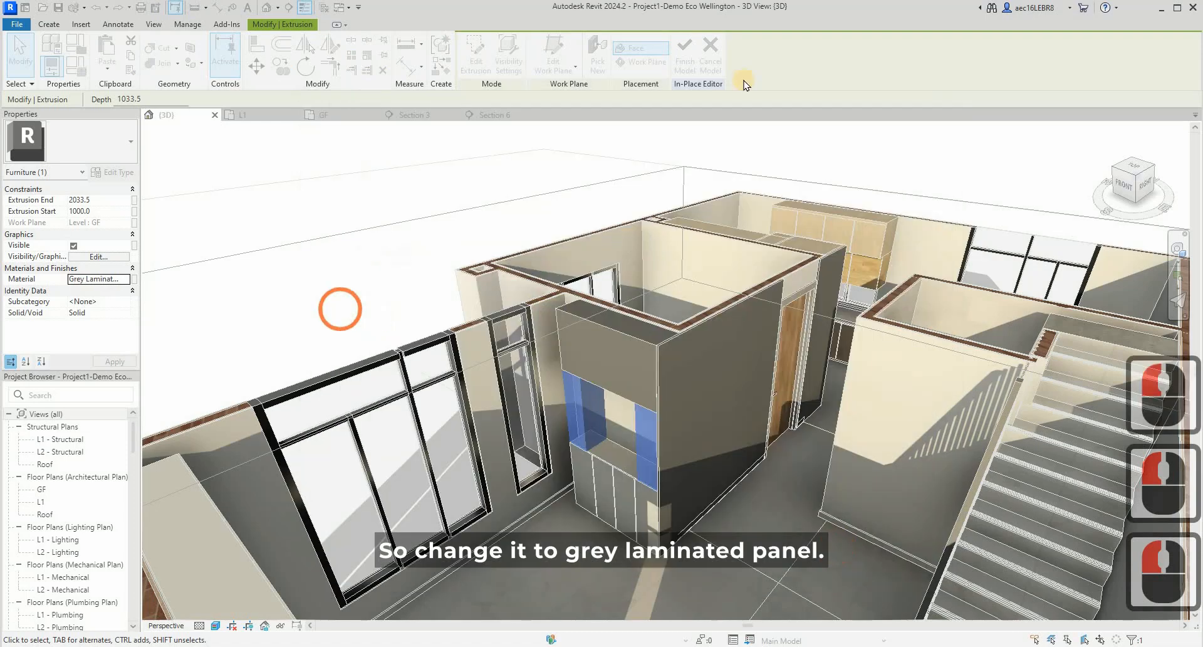
click(874, 437)
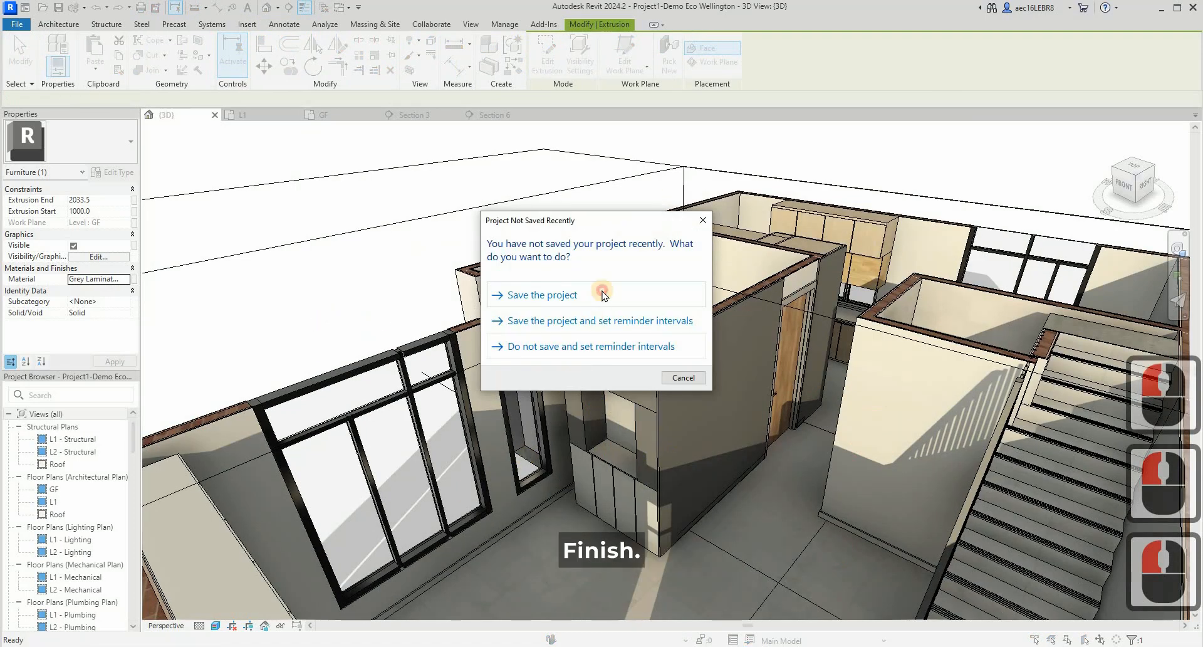
click(602, 289)
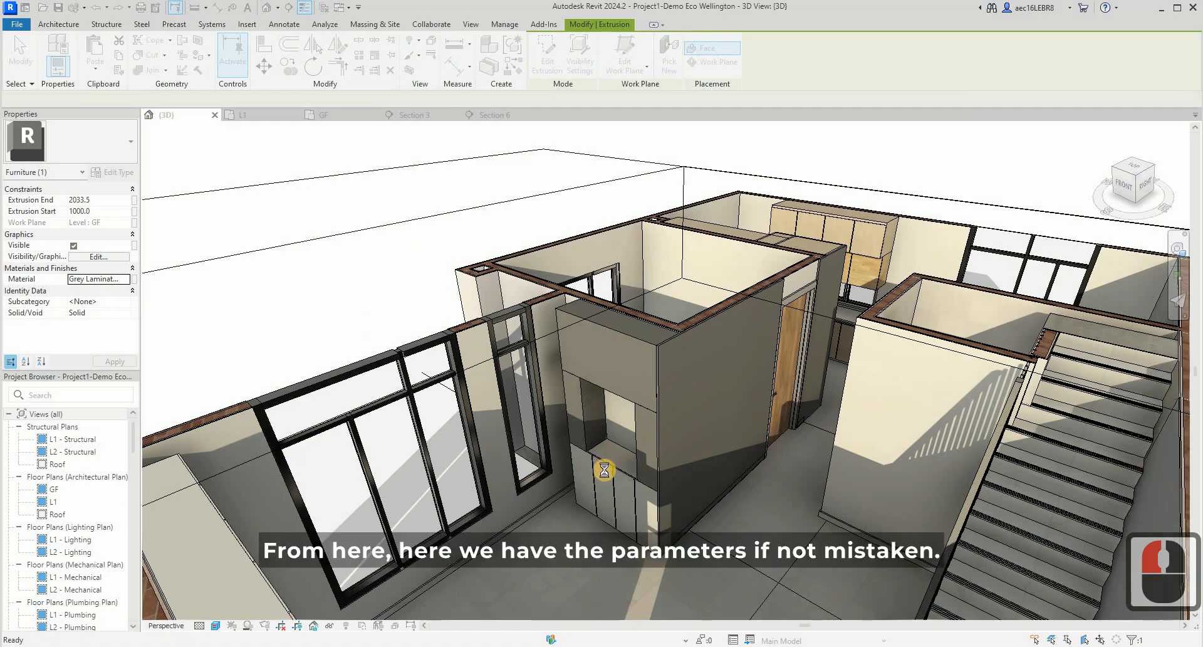
- Set the cabinet base's Cabinet material parameter to Grey Laminated panel, accept the type properties and deselect the base
click(618, 470)
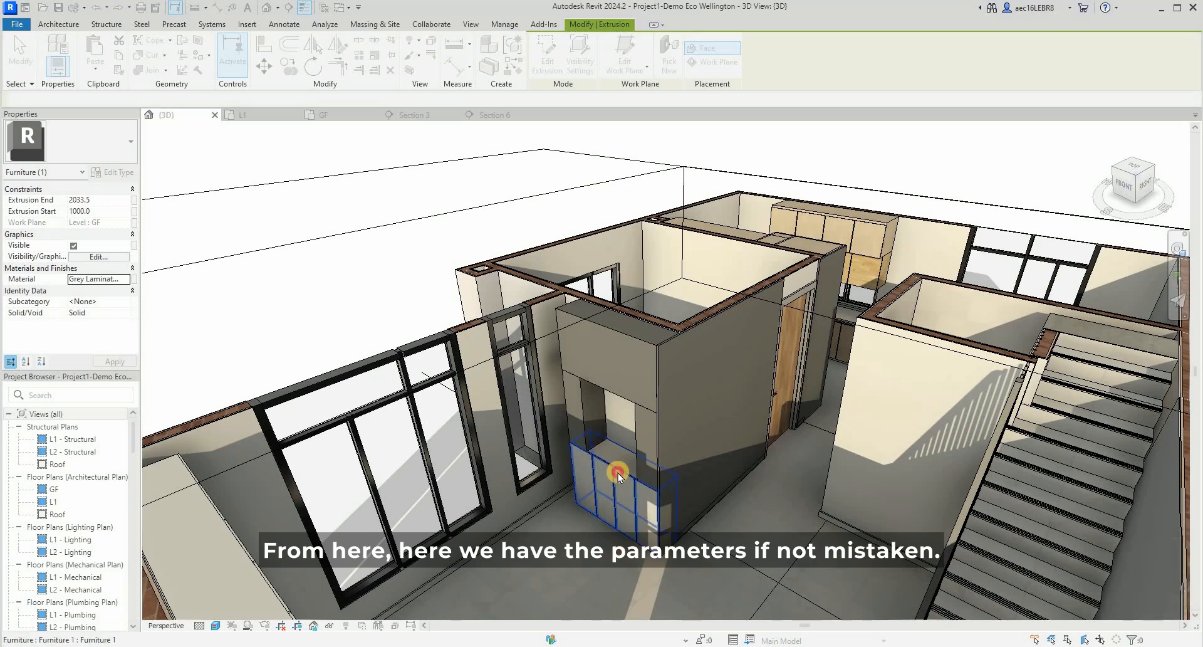
click(5, 155)
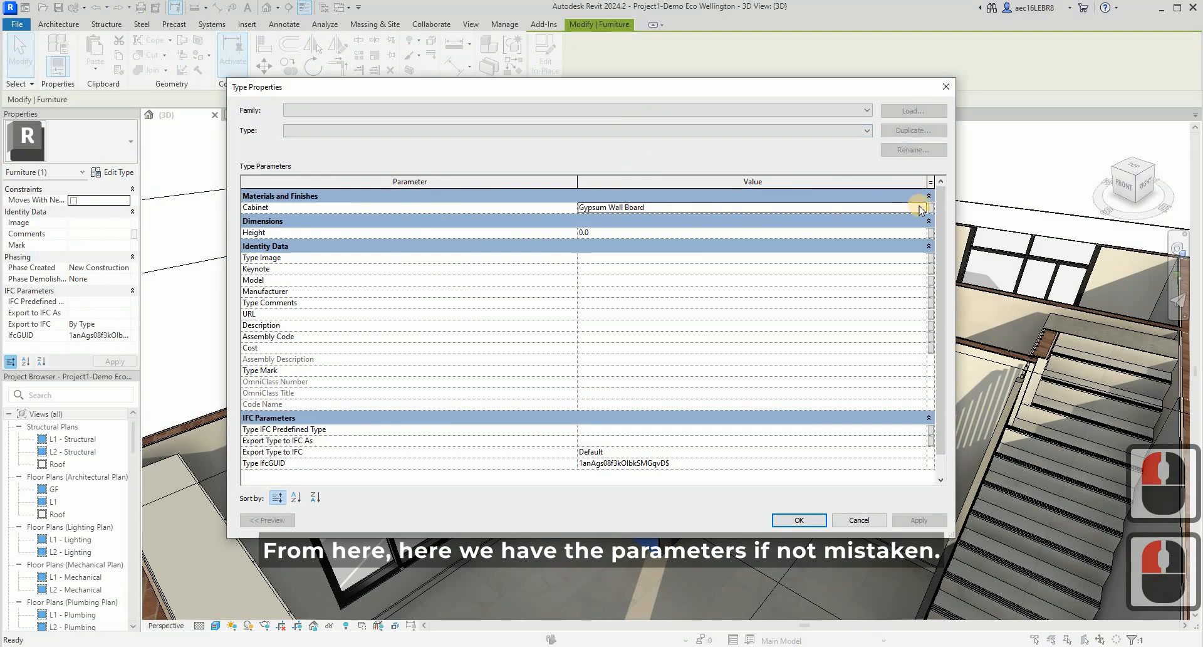
click(920, 205)
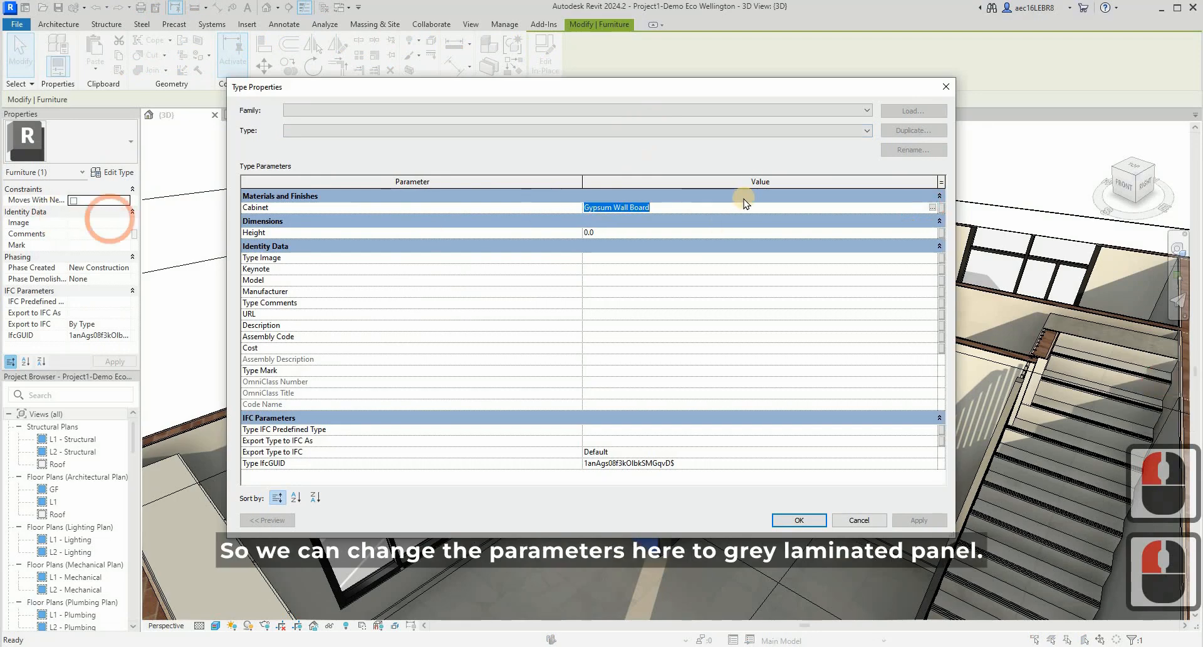
click(934, 207)
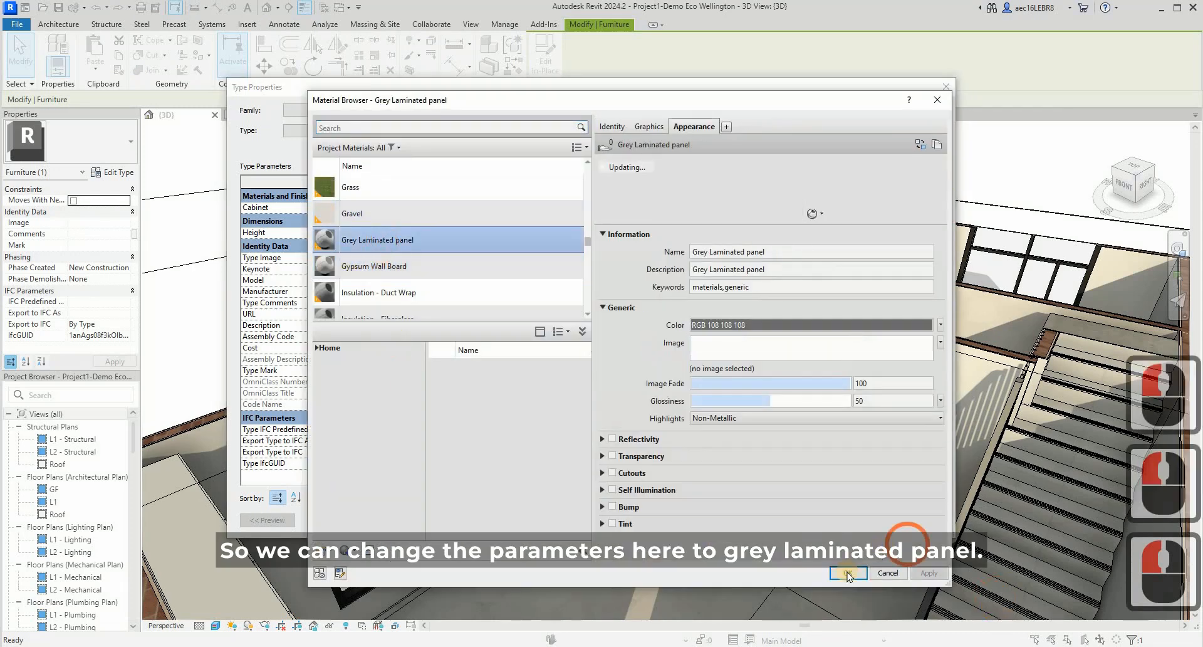
click(847, 572)
click(763, 524)
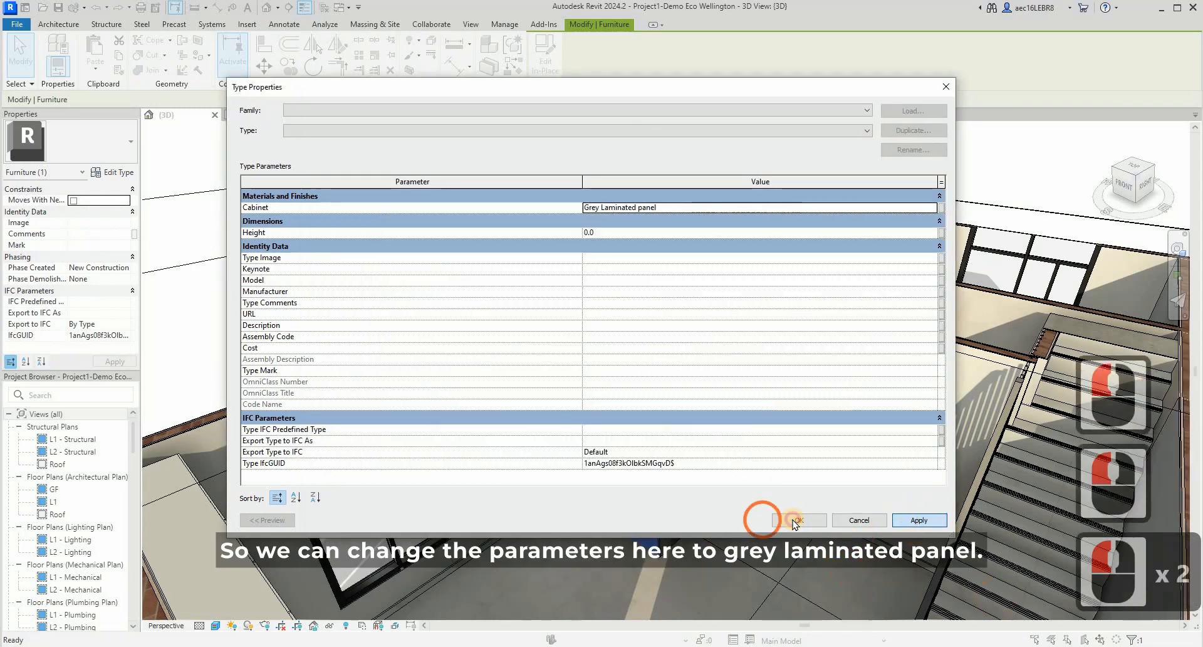
click(792, 520)
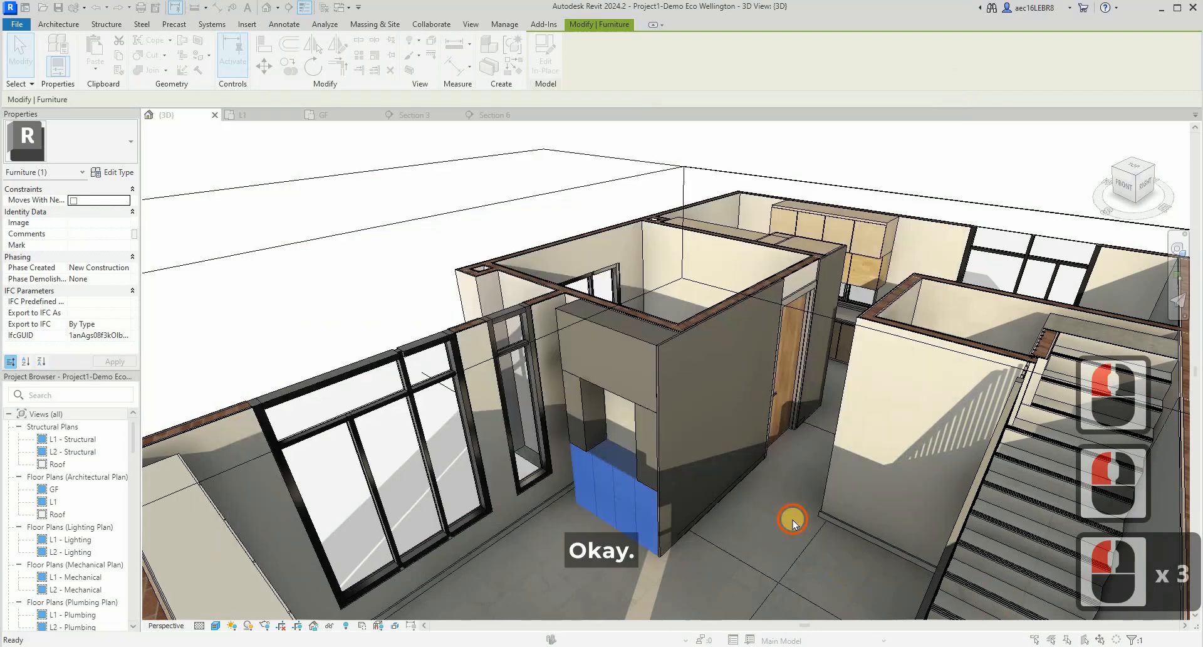
click(364, 271)
key(Escape)
- Select the in-place wall panel beside the wooden door and show it at the Bedroom 4 door opening in the GF floor plan
scroll(810, 481, up, 3)
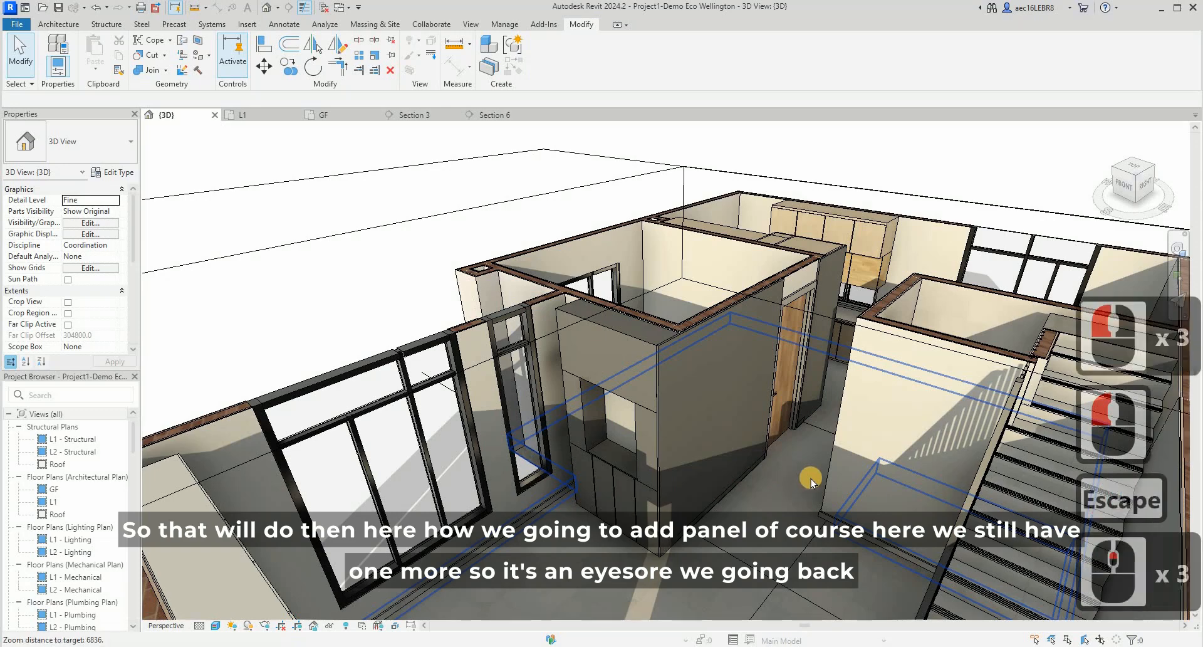
shift+middle_drag(751, 495, 772, 275)
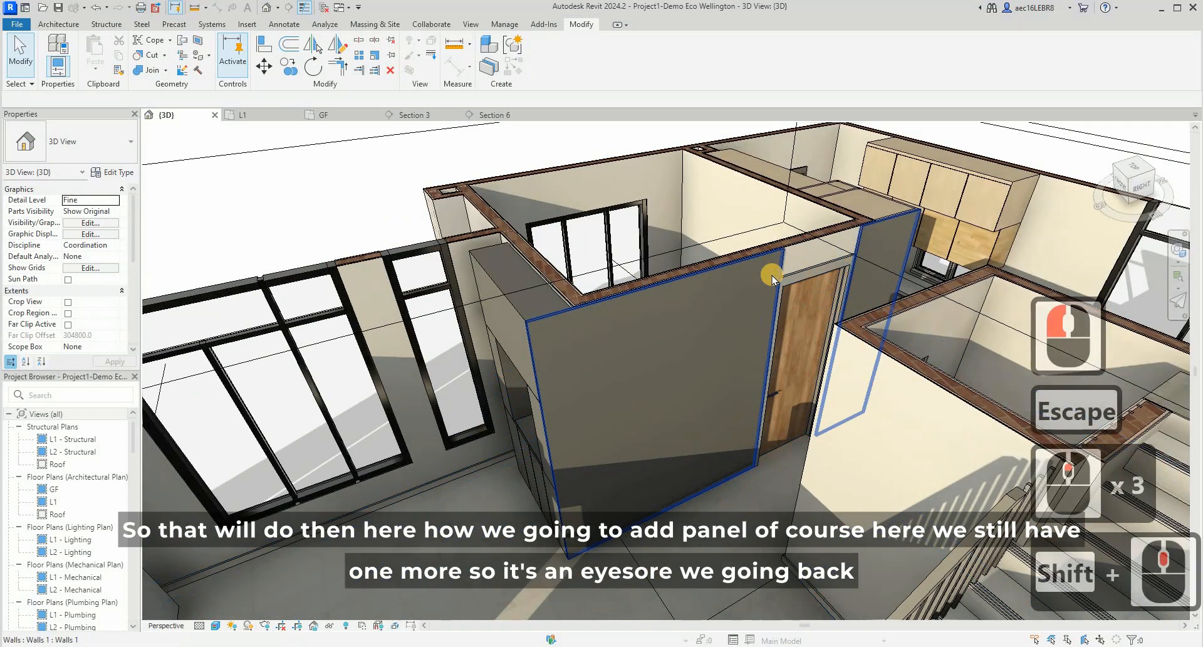
click(841, 242)
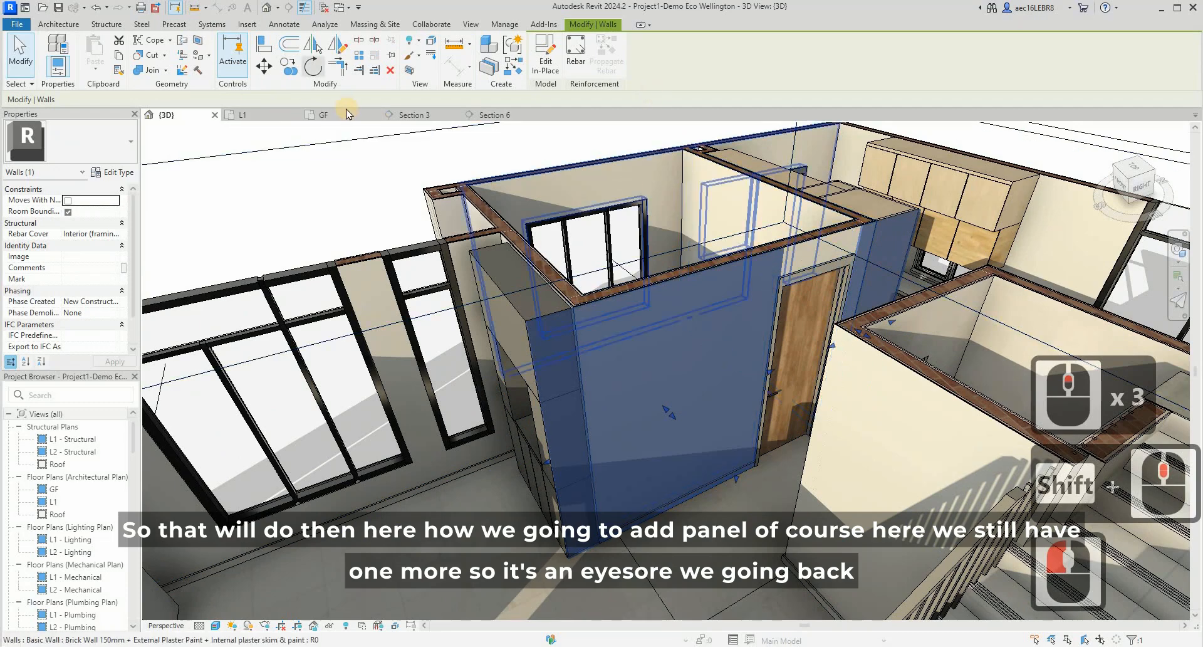
click(363, 117)
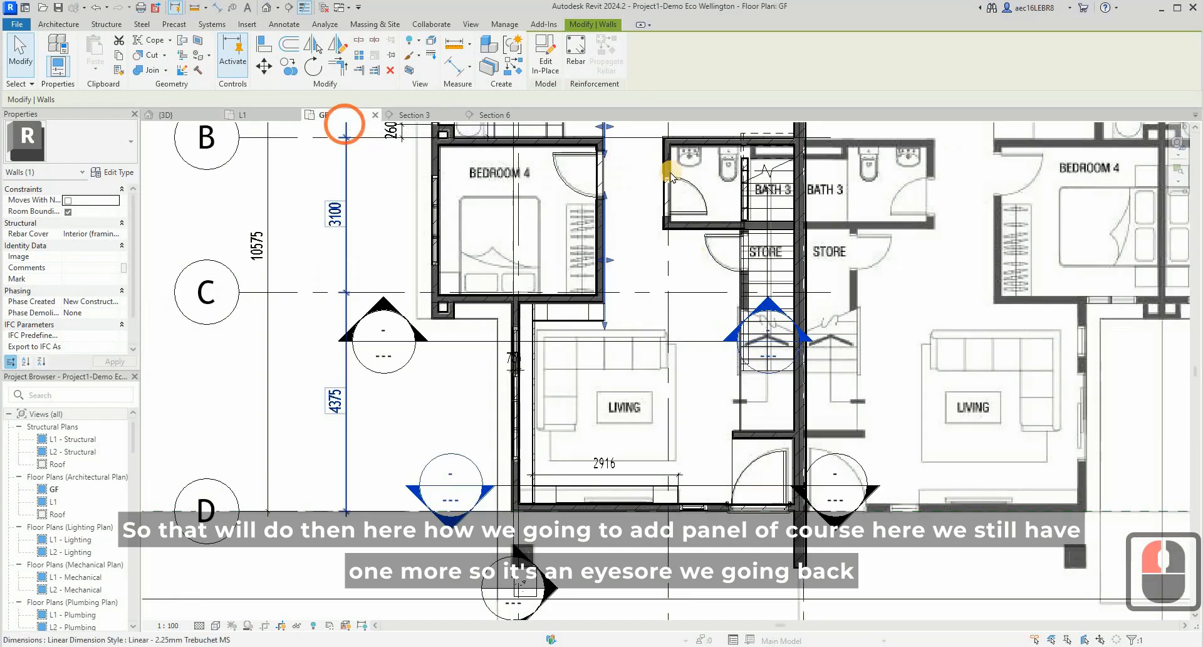
scroll(639, 293, up, 6)
middle_drag(639, 290, 646, 413)
scroll(557, 238, up, 3)
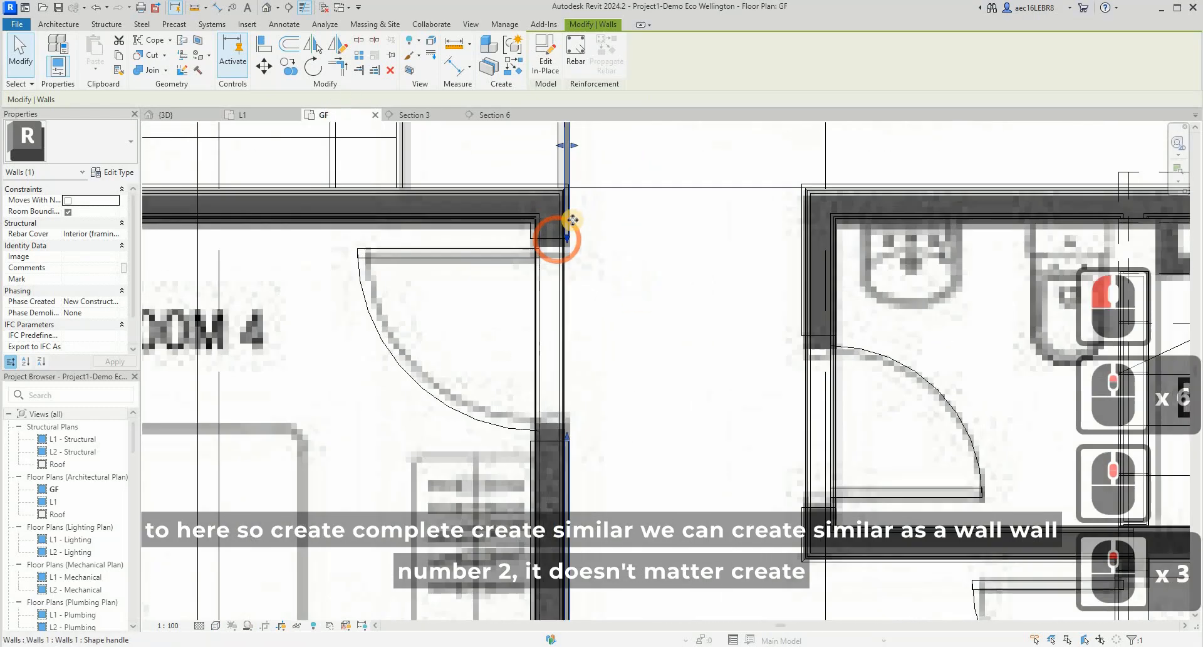
- Create a similar in-place model from the selected wall panel, using the Walls category and the name Walls 2
right_click(572, 223)
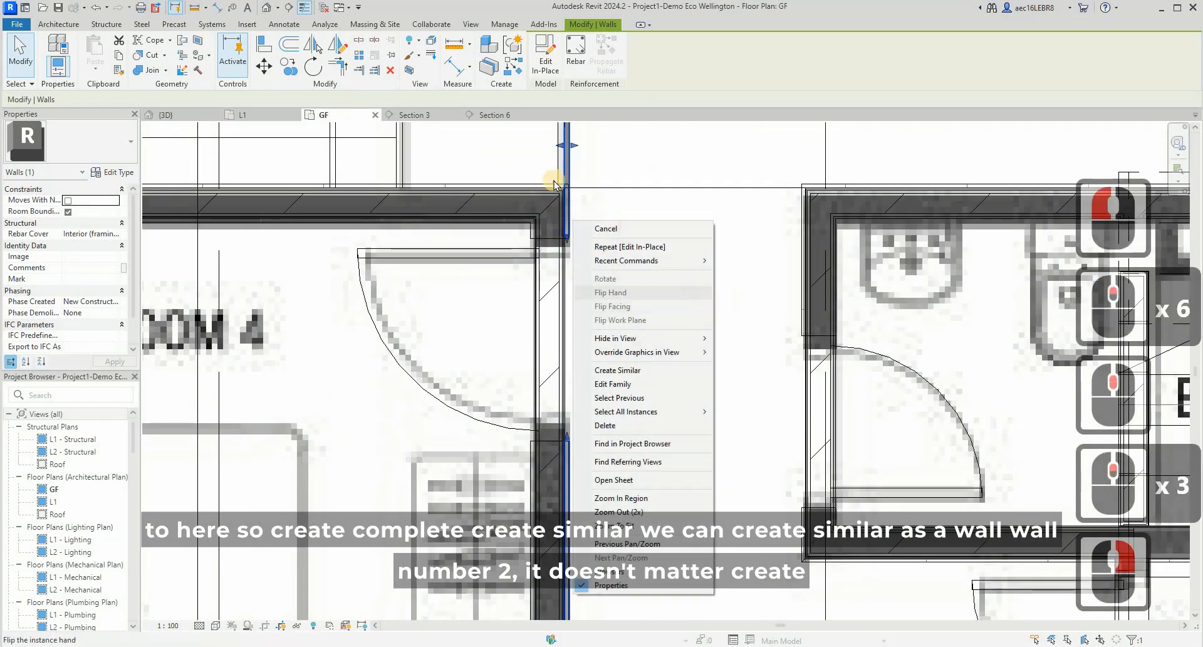
key(Escape)
right_click(571, 168)
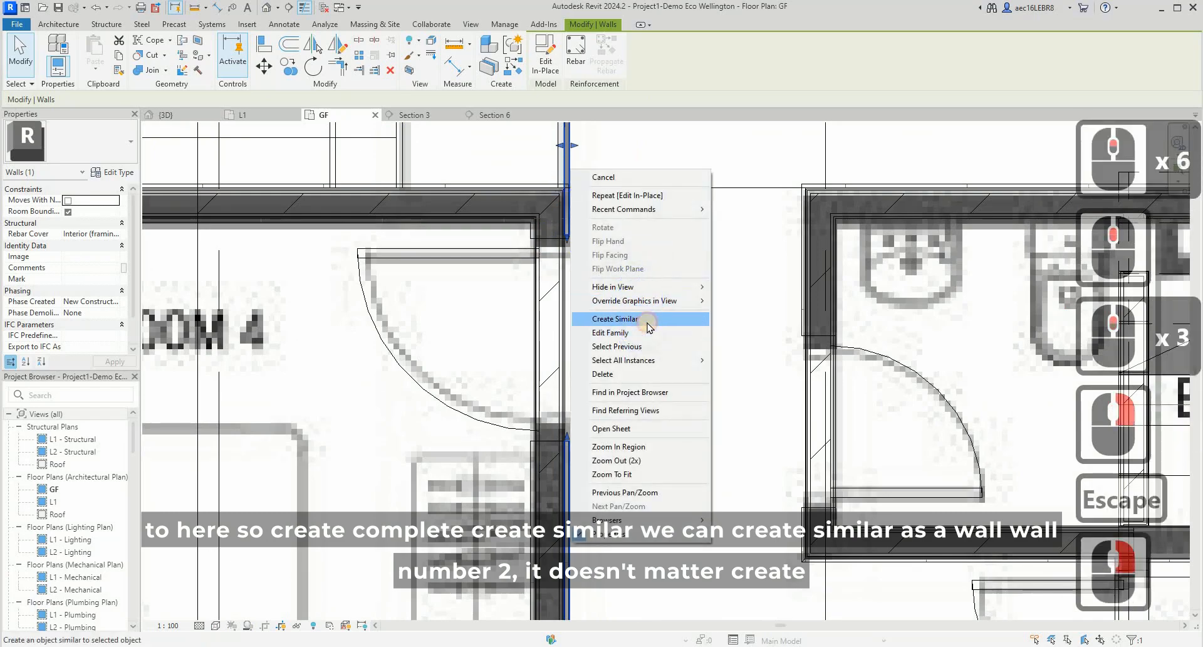
click(647, 325)
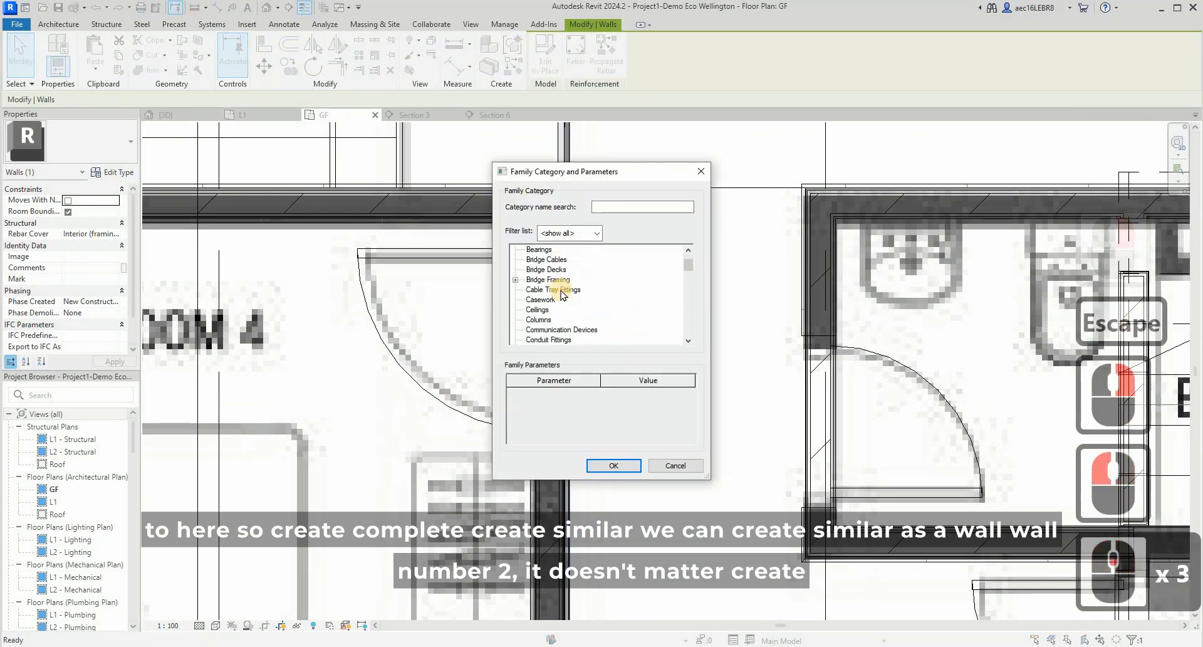
scroll(562, 294, down, 20)
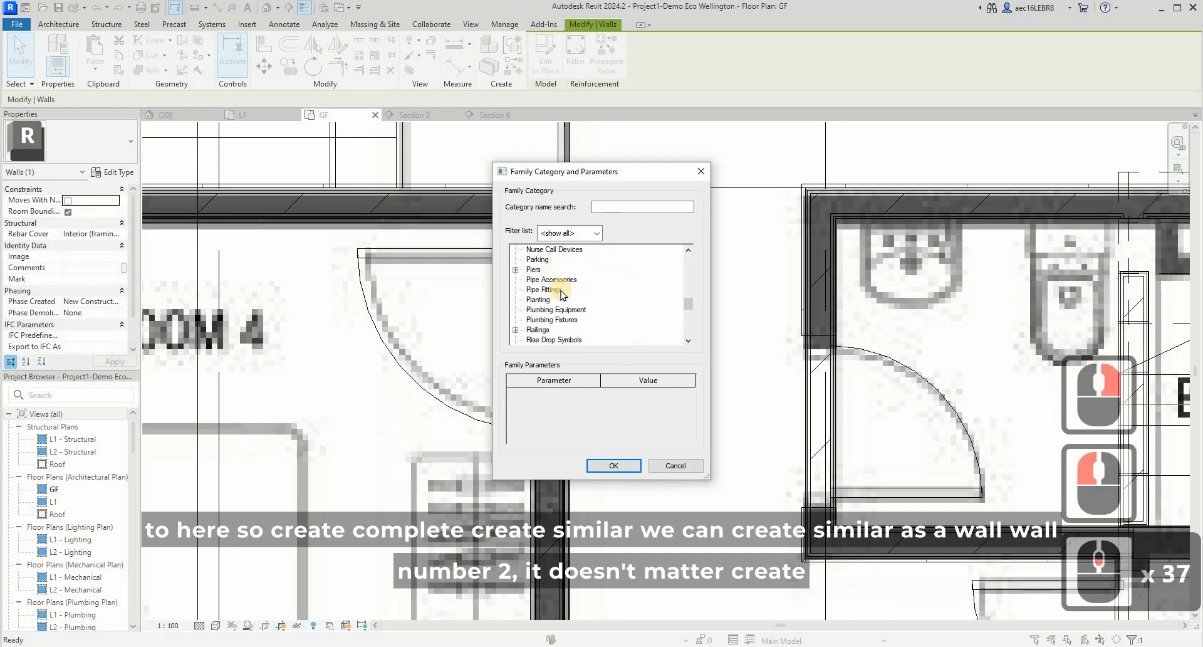
scroll(562, 295, down, 9)
scroll(562, 294, down, 7)
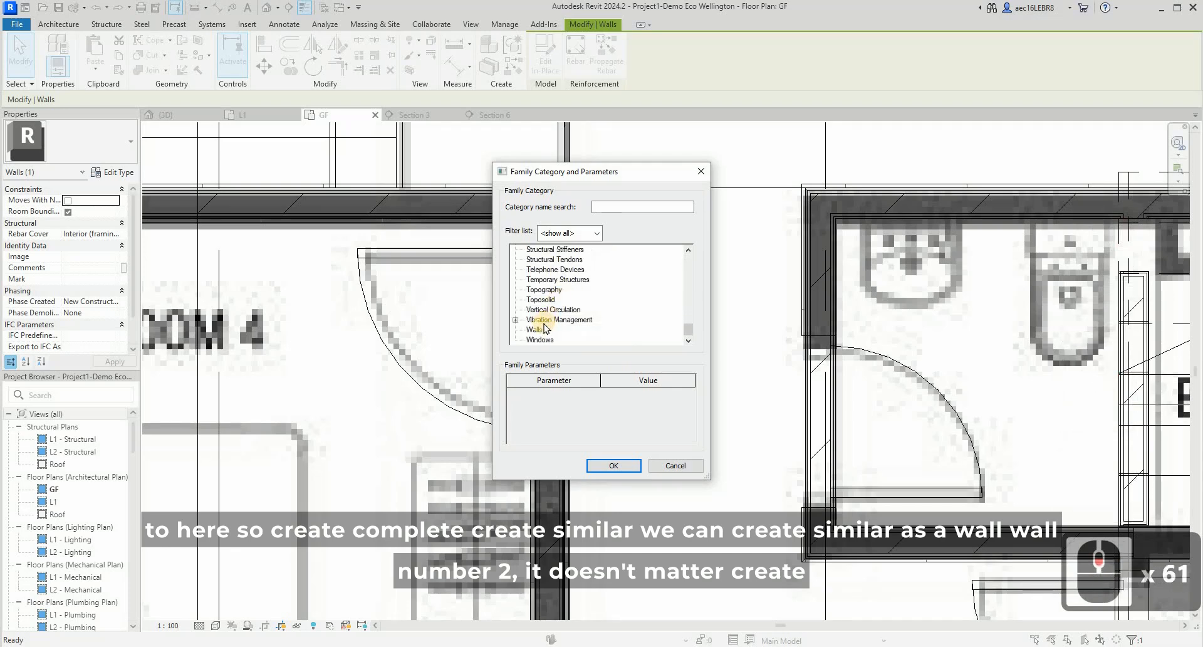
click(614, 465)
click(613, 465)
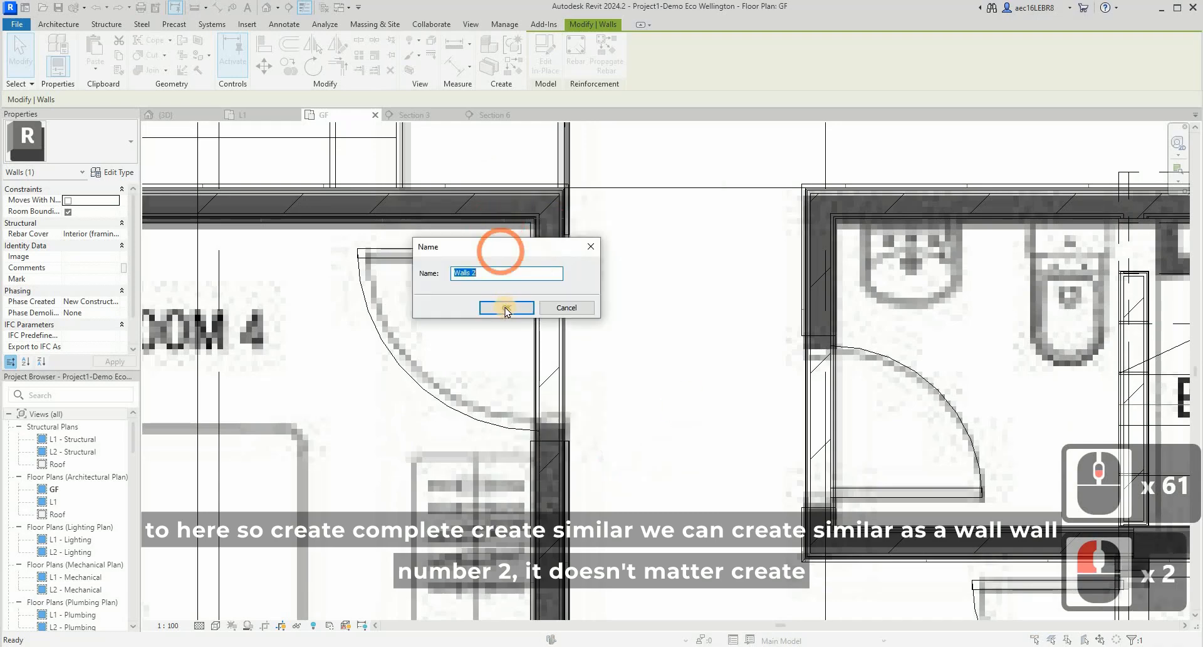
key(Return)
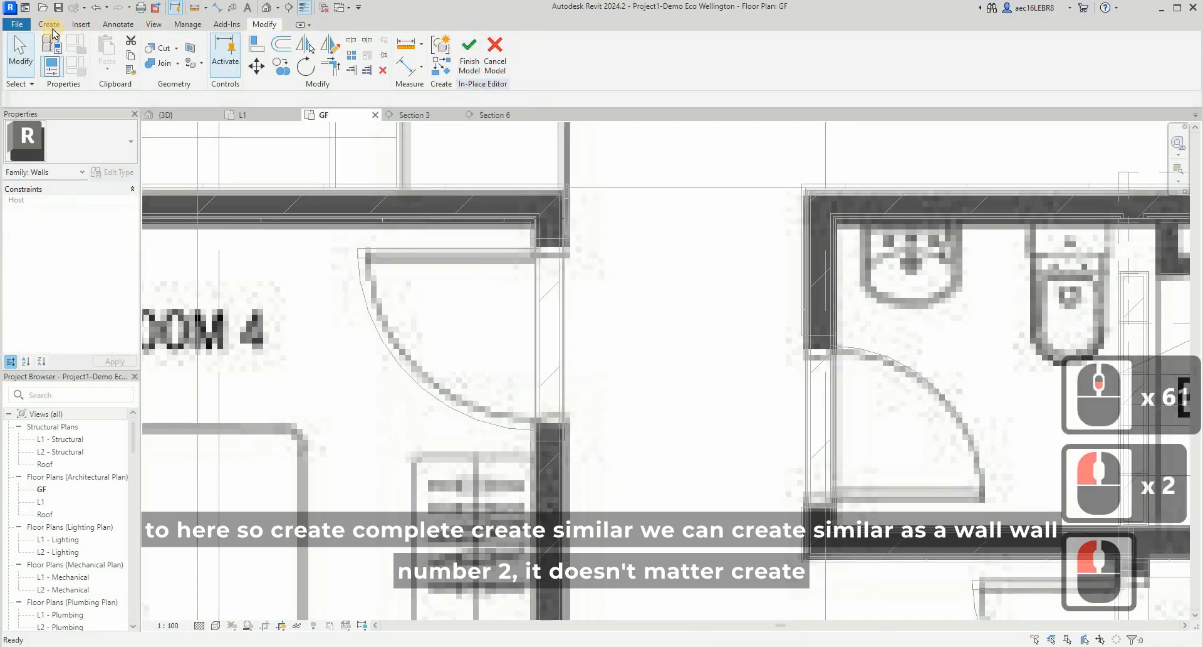
- Sketch a rectangular extrusion profile about 1000 mm long across the Bedroom 4 door opening, filling the gap between the wall panel's ends
click(50, 25)
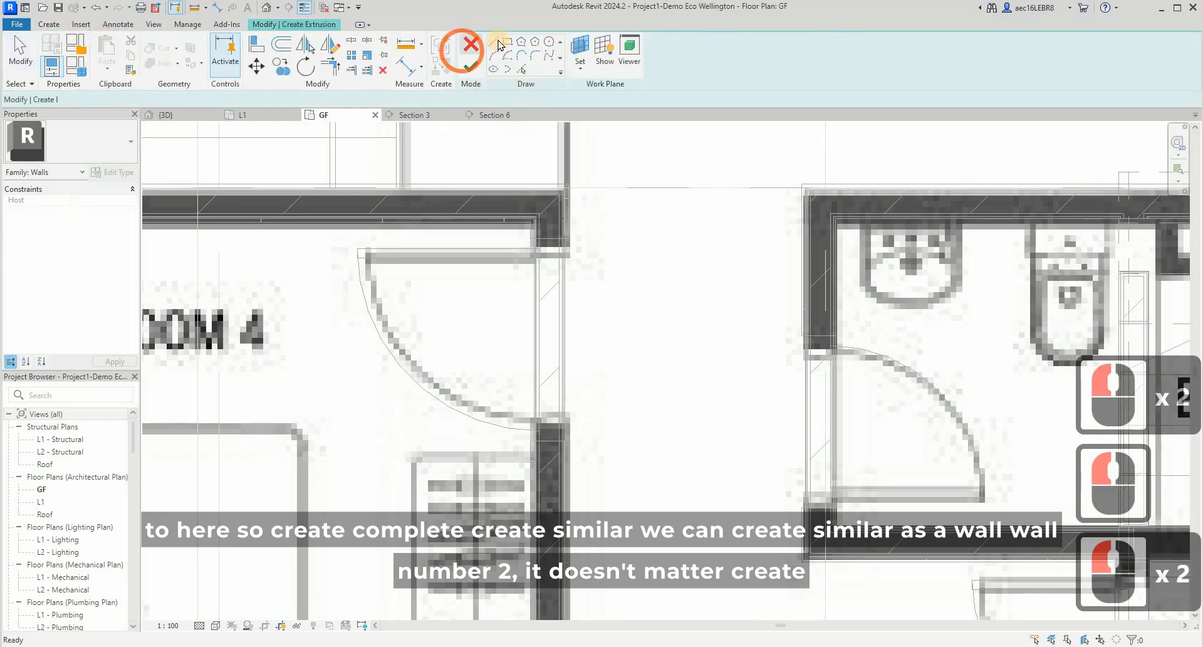
click(506, 41)
click(582, 241)
scroll(594, 244, up, 8)
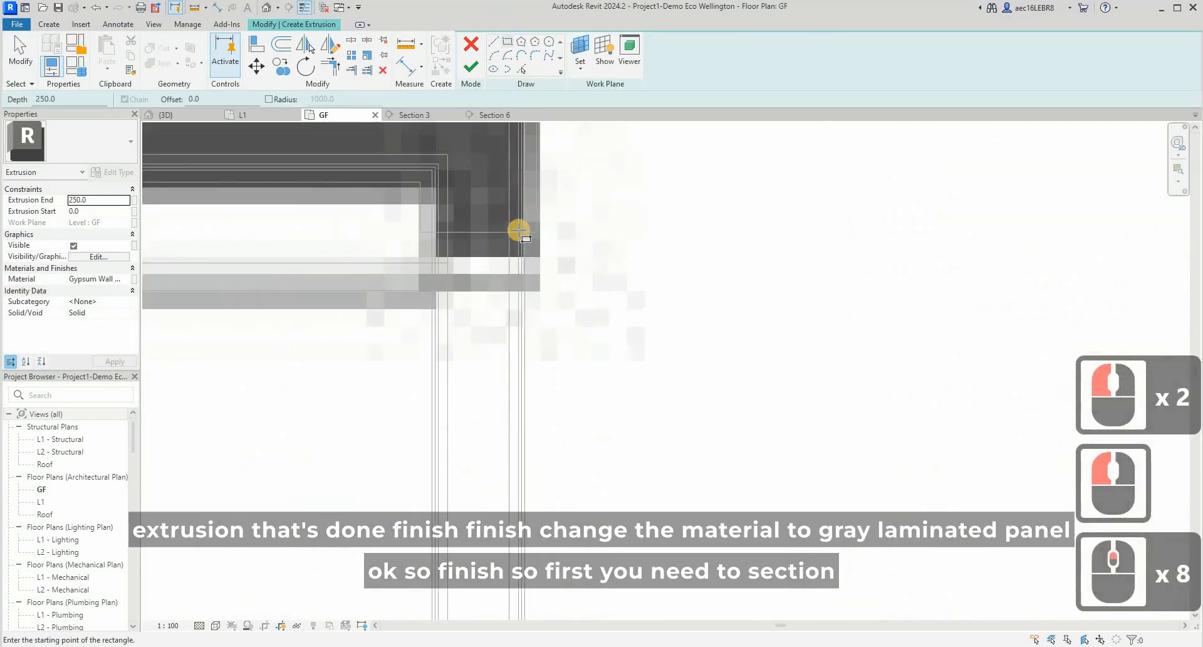
click(519, 230)
scroll(517, 173, down, 8)
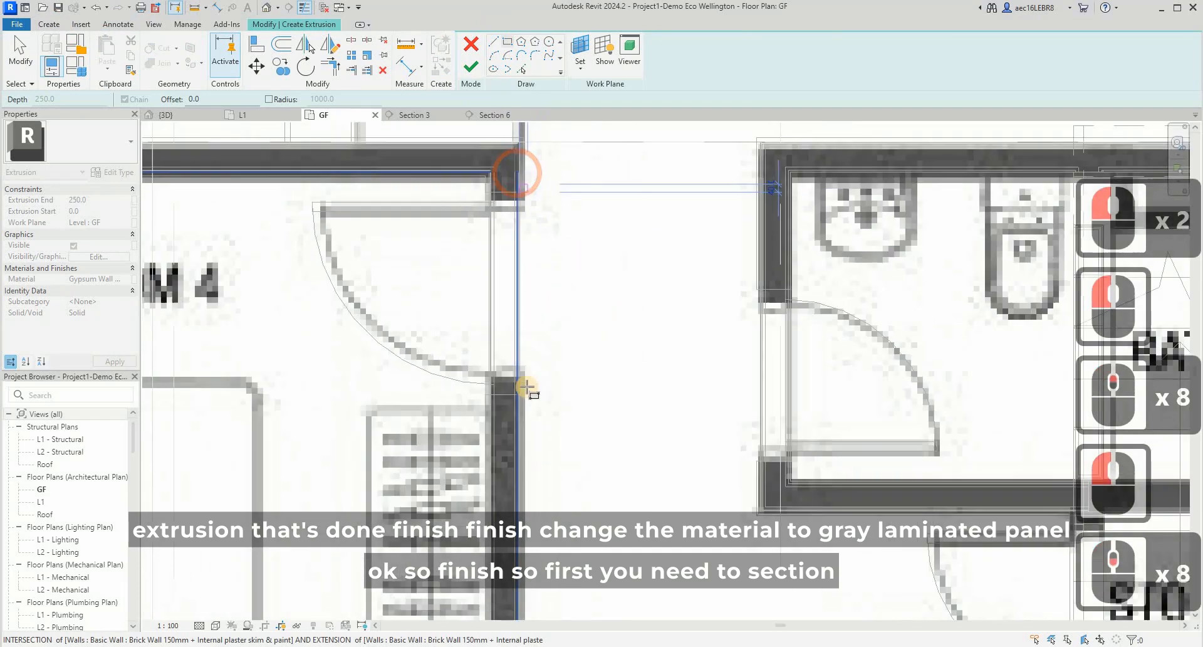
scroll(537, 356, up, 9)
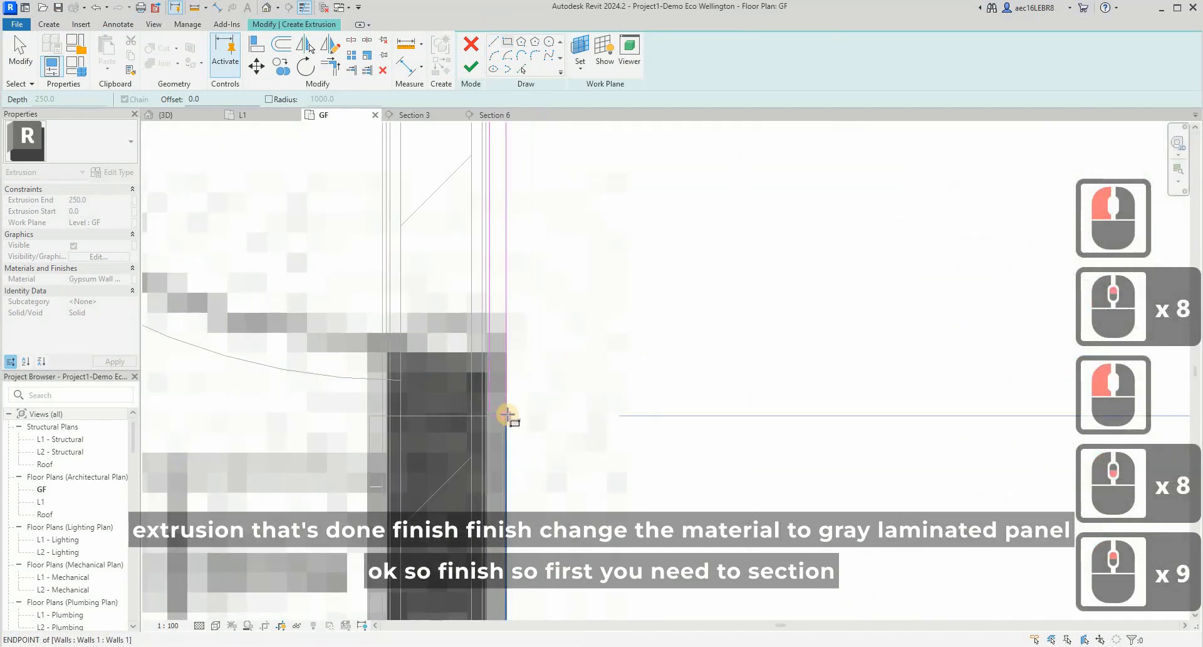
scroll(505, 414, up, 5)
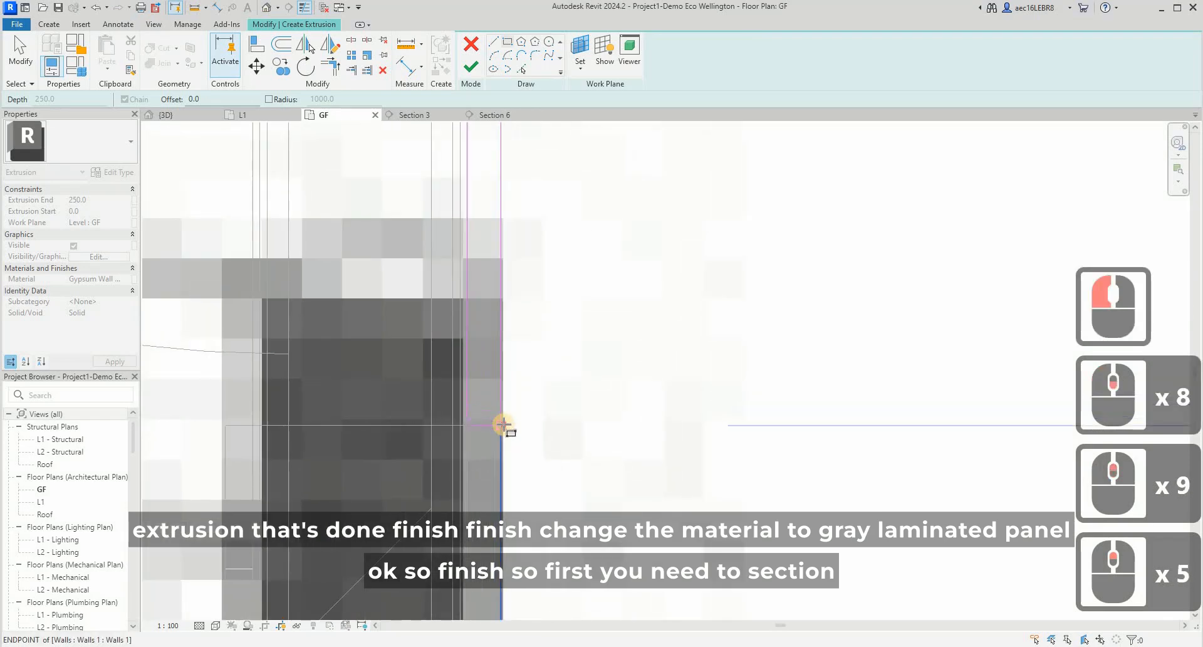
click(461, 435)
key(Escape)
scroll(486, 310, down, 10)
key(Escape)
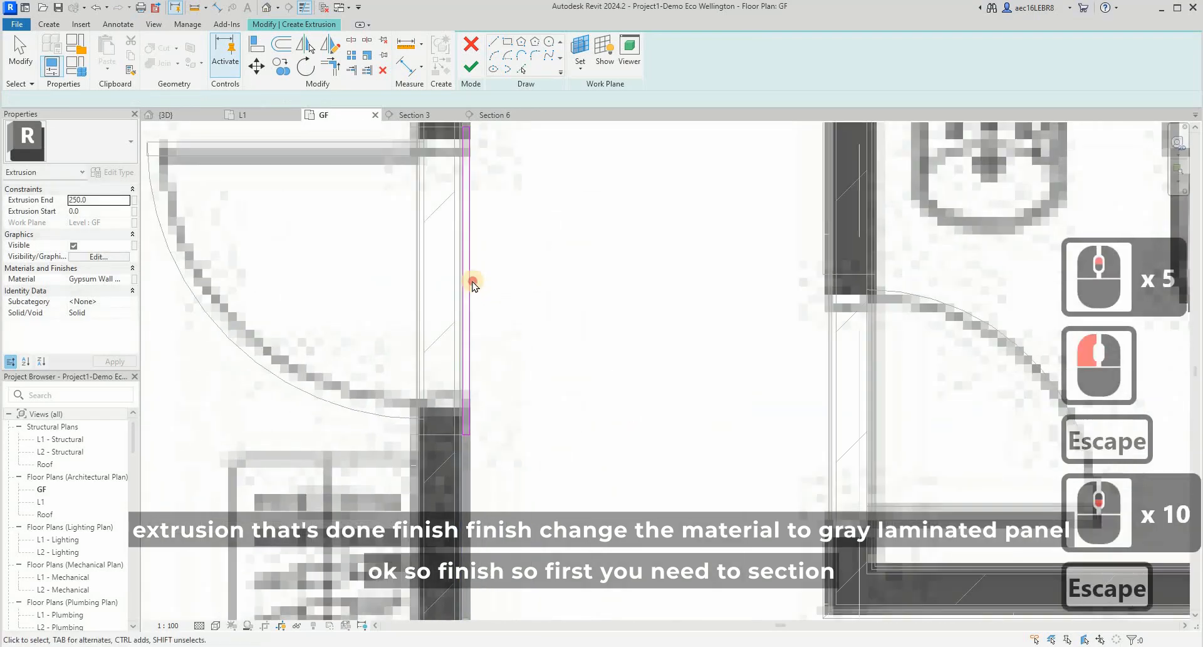
scroll(533, 351, down, 3)
scroll(499, 249, up, 4)
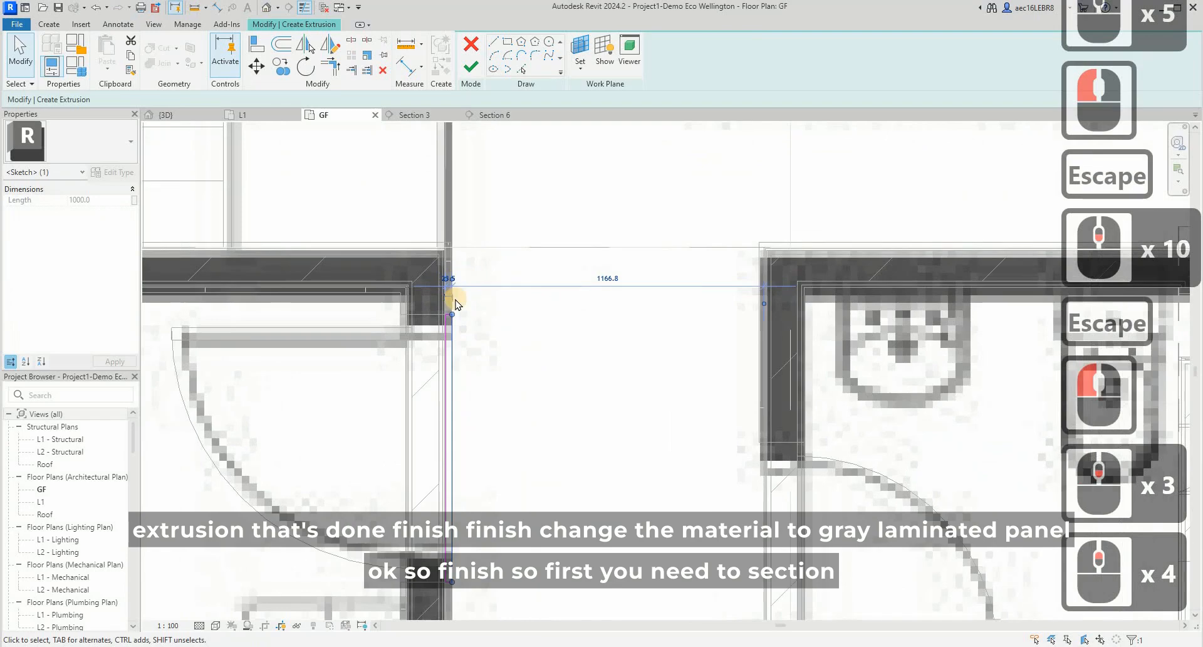
- Check the profile's ends against the adjoining wall panel and finish the extrusion sketch across the Bedroom 4 door opening
scroll(443, 289, up, 8)
scroll(436, 394, up, 5)
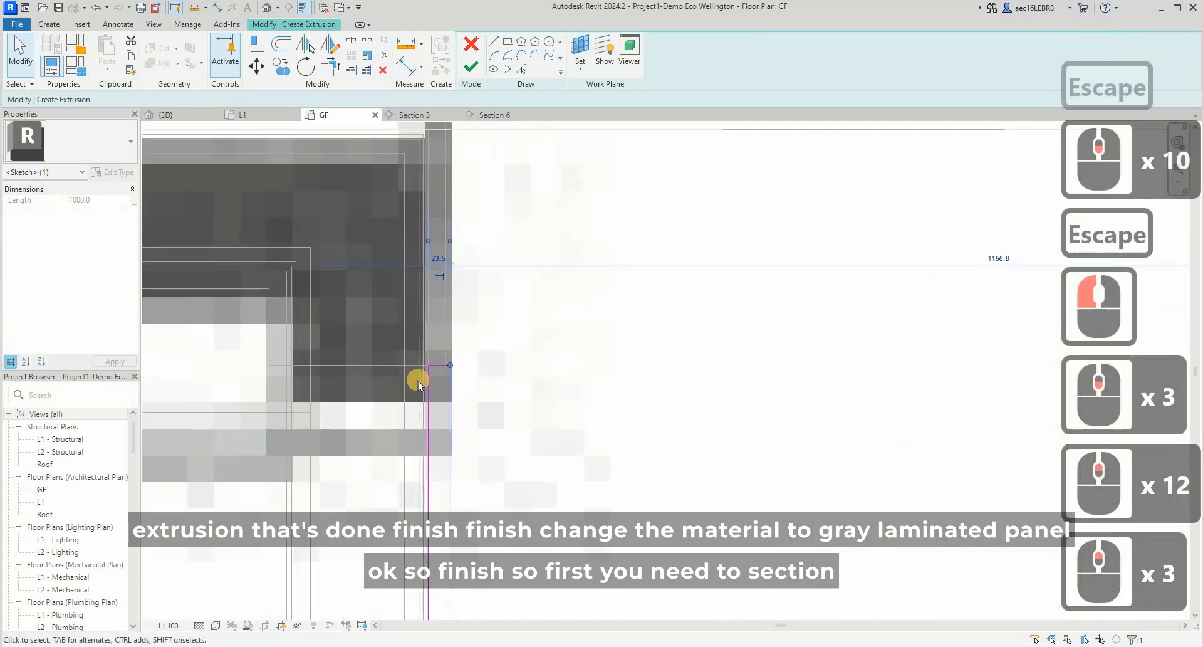
key(Escape)
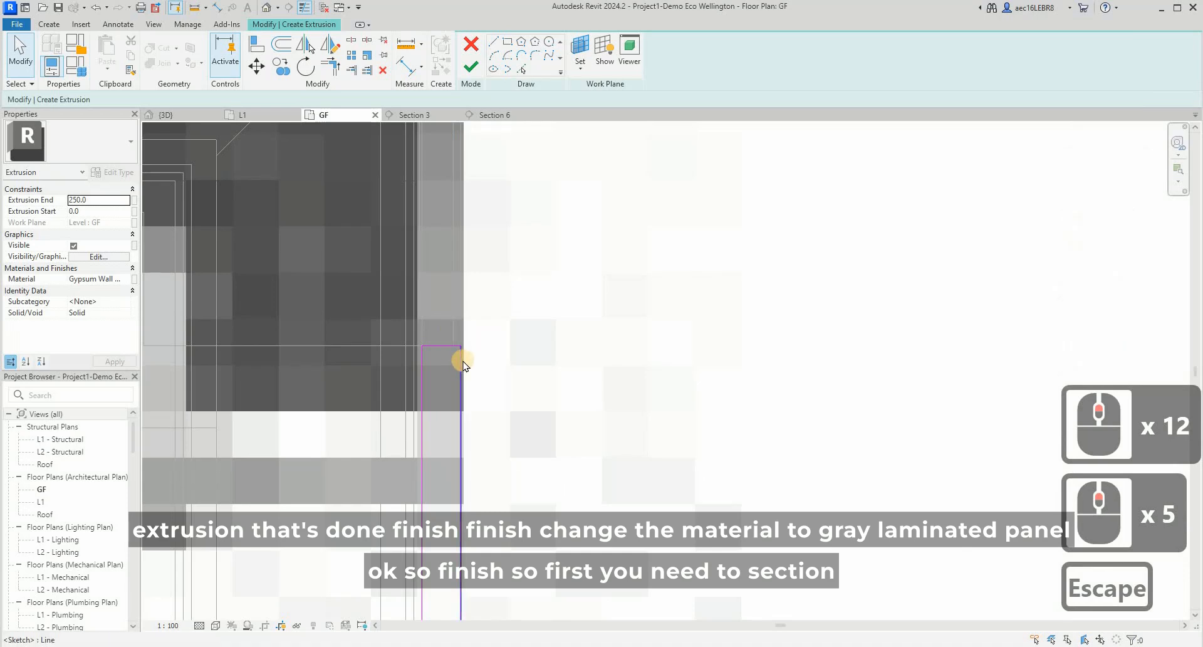
scroll(446, 339, down, 5)
scroll(457, 207, down, 4)
scroll(461, 238, up, 8)
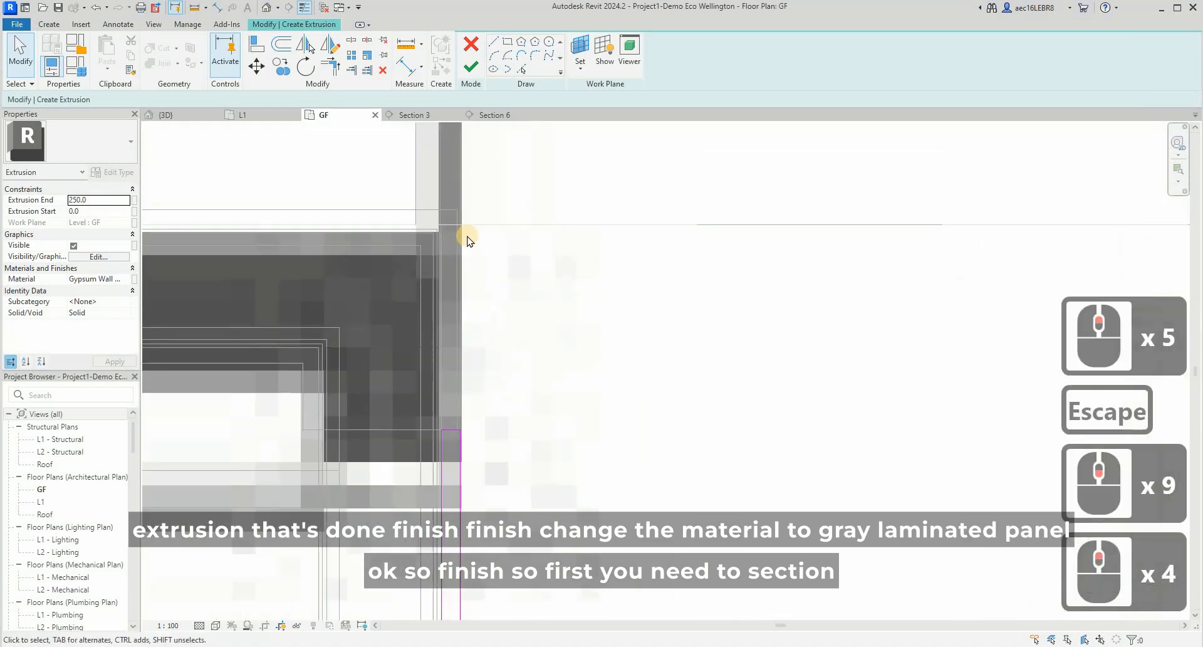
scroll(439, 301, down, 16)
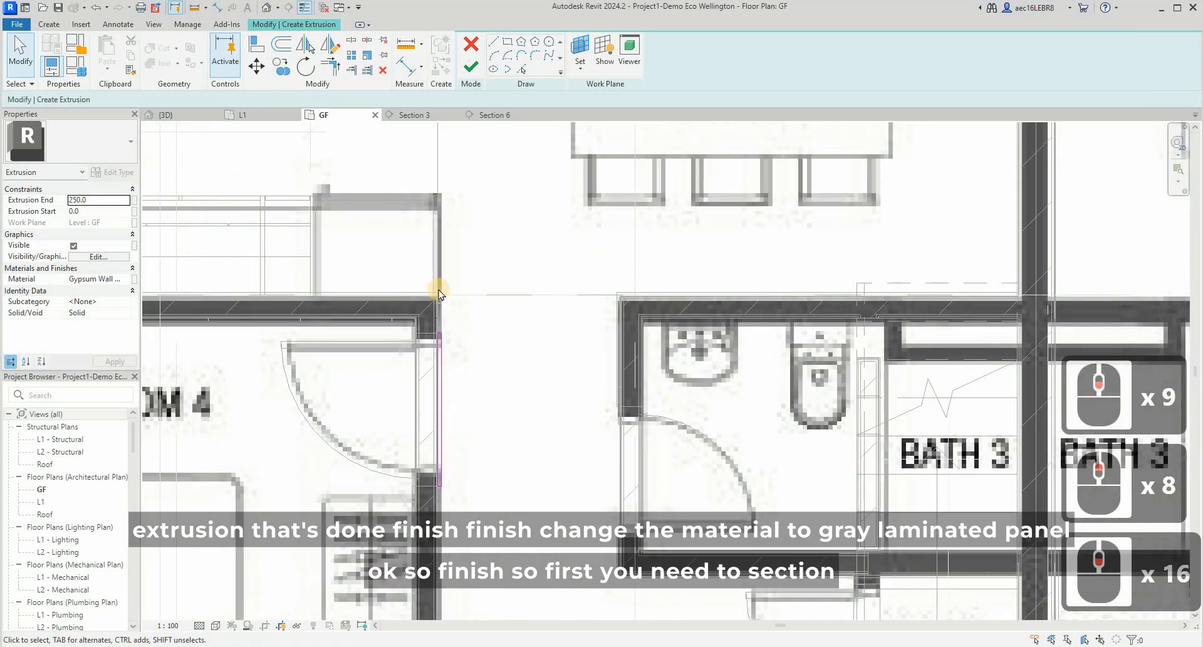
scroll(438, 289, up, 4)
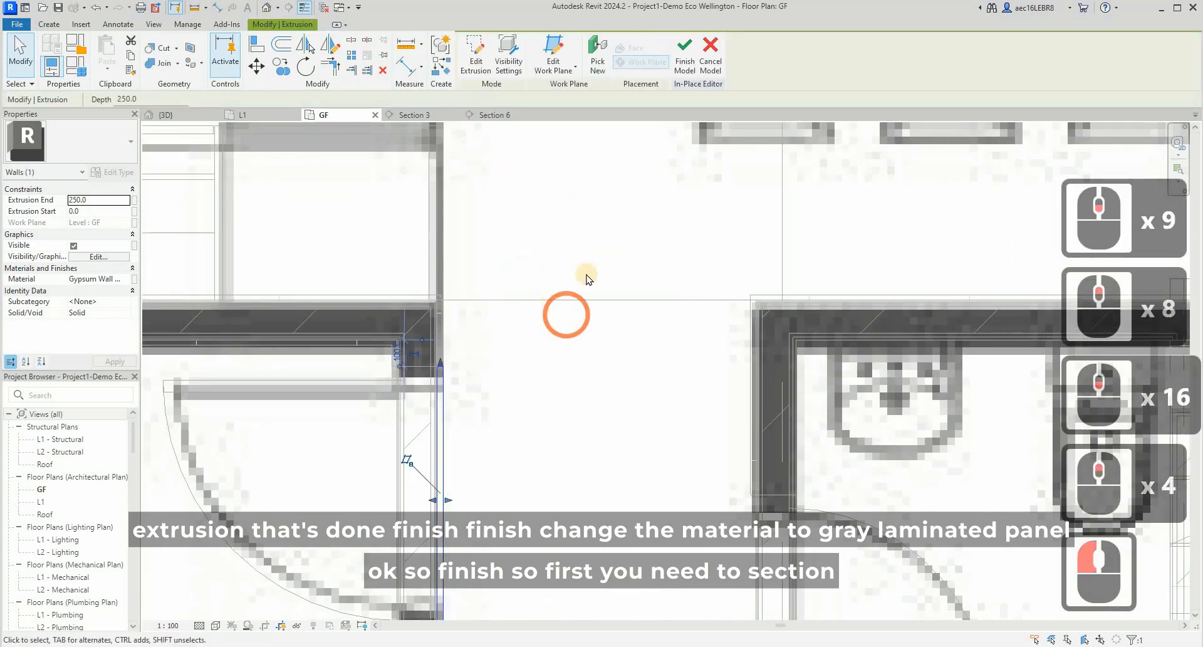
scroll(533, 304, down, 4)
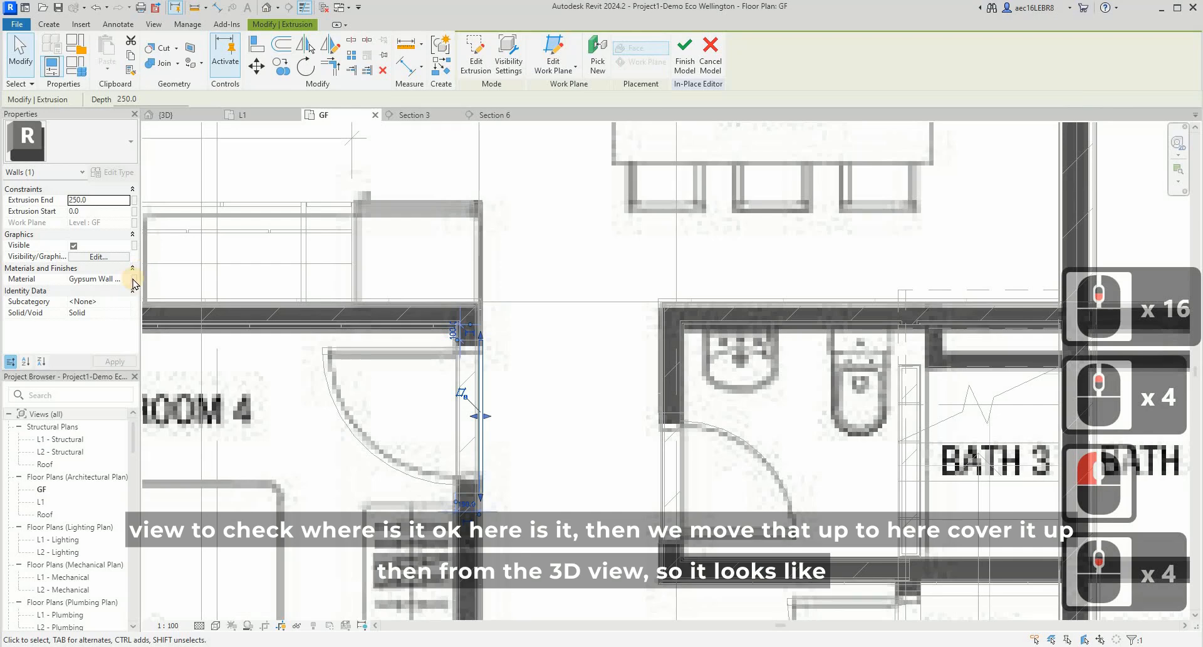
- Set the new extrusion's material to Grey Laminated panel
click(100, 279)
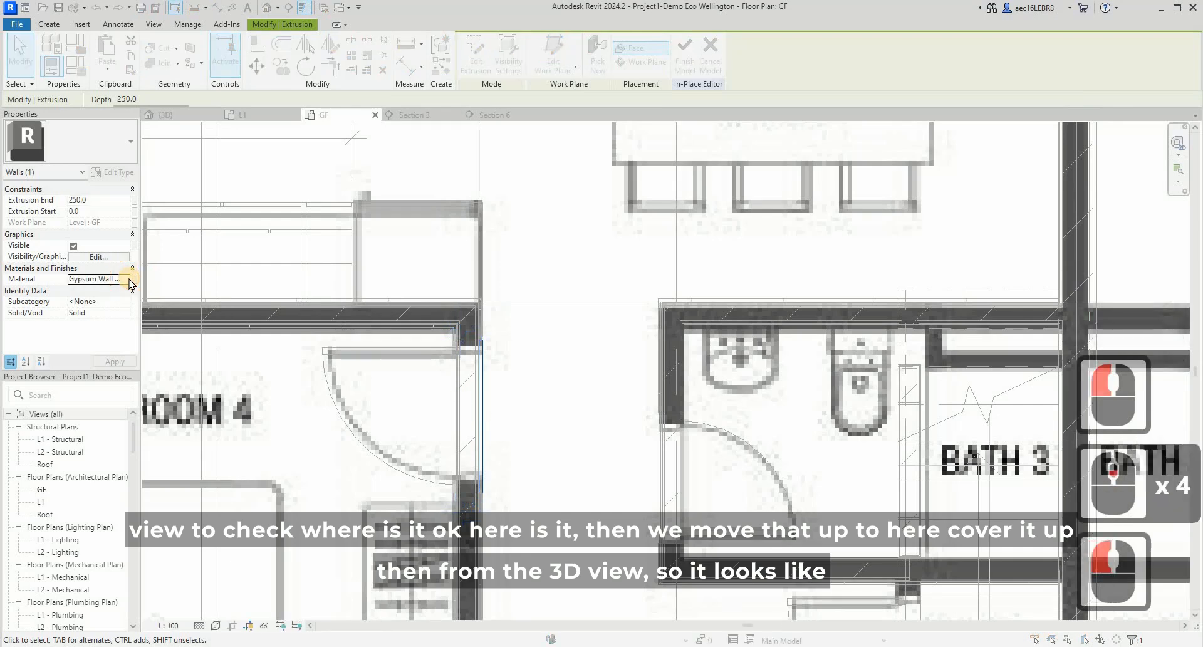
click(129, 279)
click(413, 203)
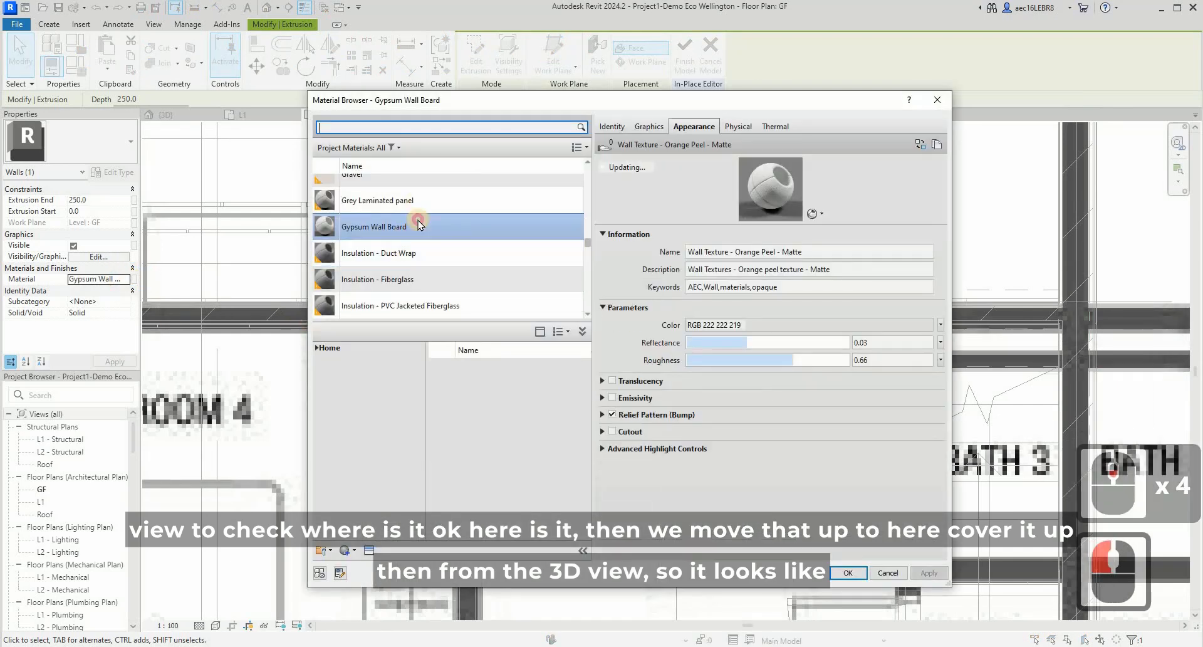
click(843, 569)
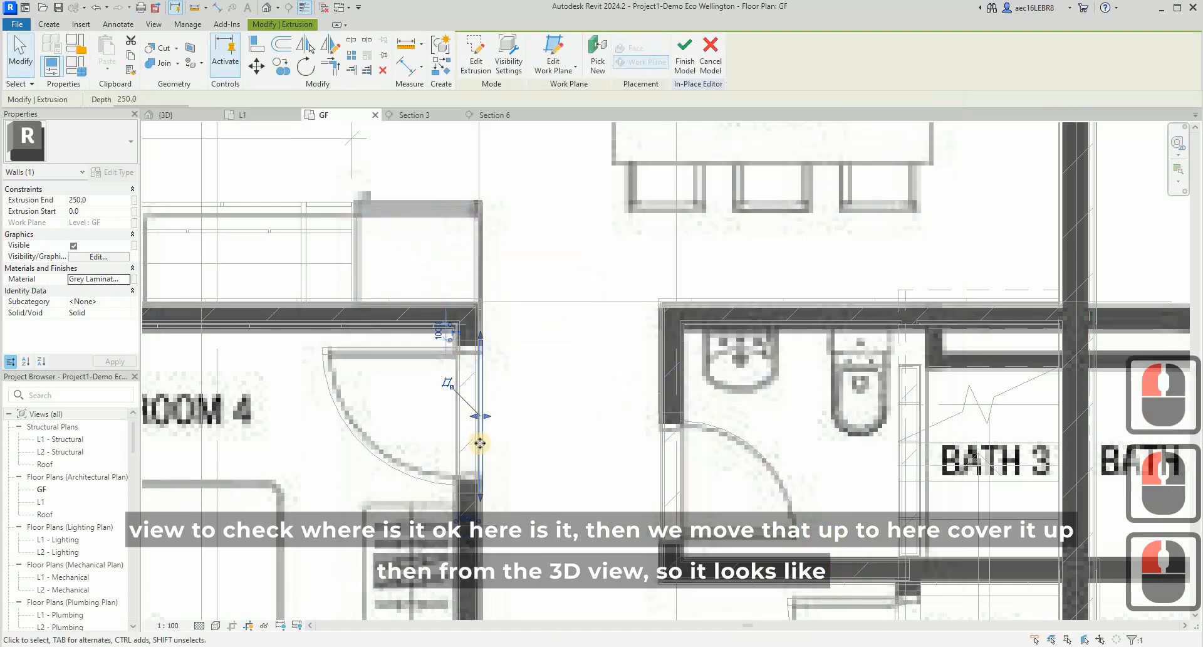
- Deselect the extrusion and finish the Walls 2 in-place model
scroll(483, 426, up, 10)
scroll(467, 301, down, 5)
key(Escape)
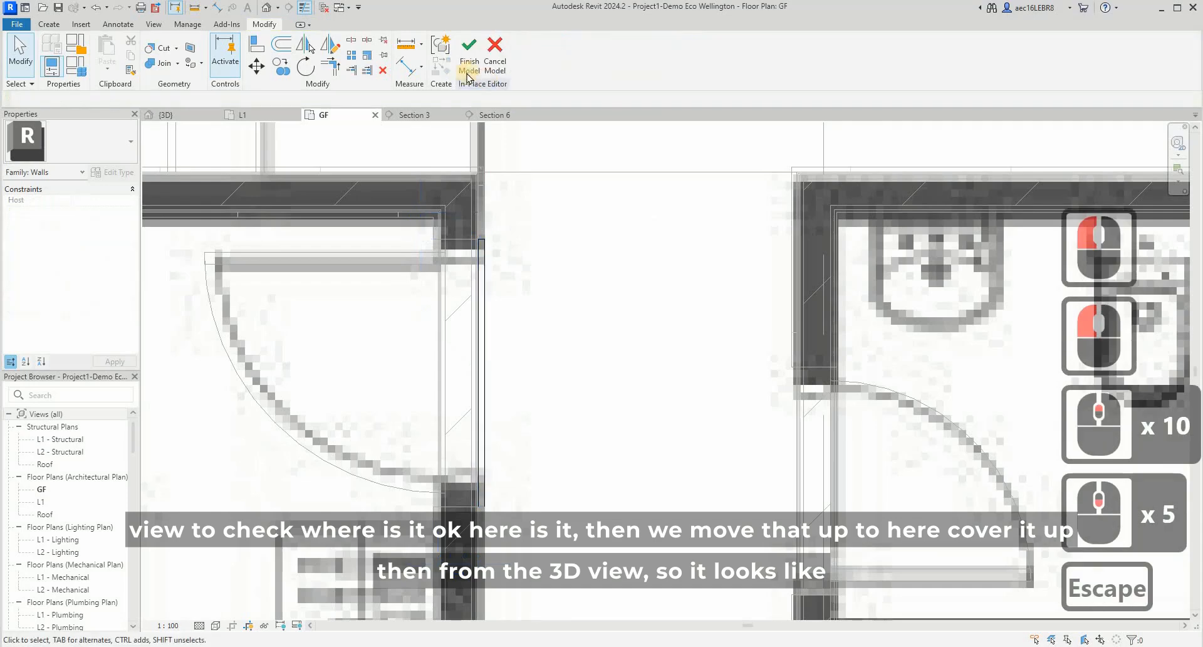
click(469, 55)
click(483, 285)
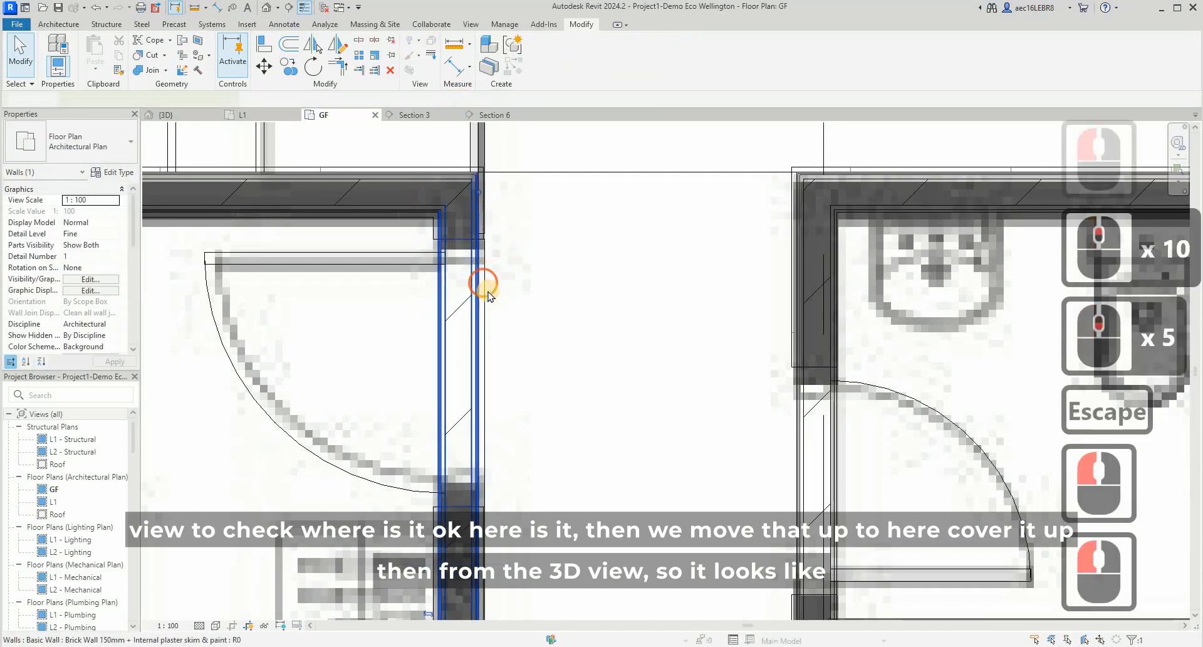
key(Escape)
scroll(498, 303, down, 13)
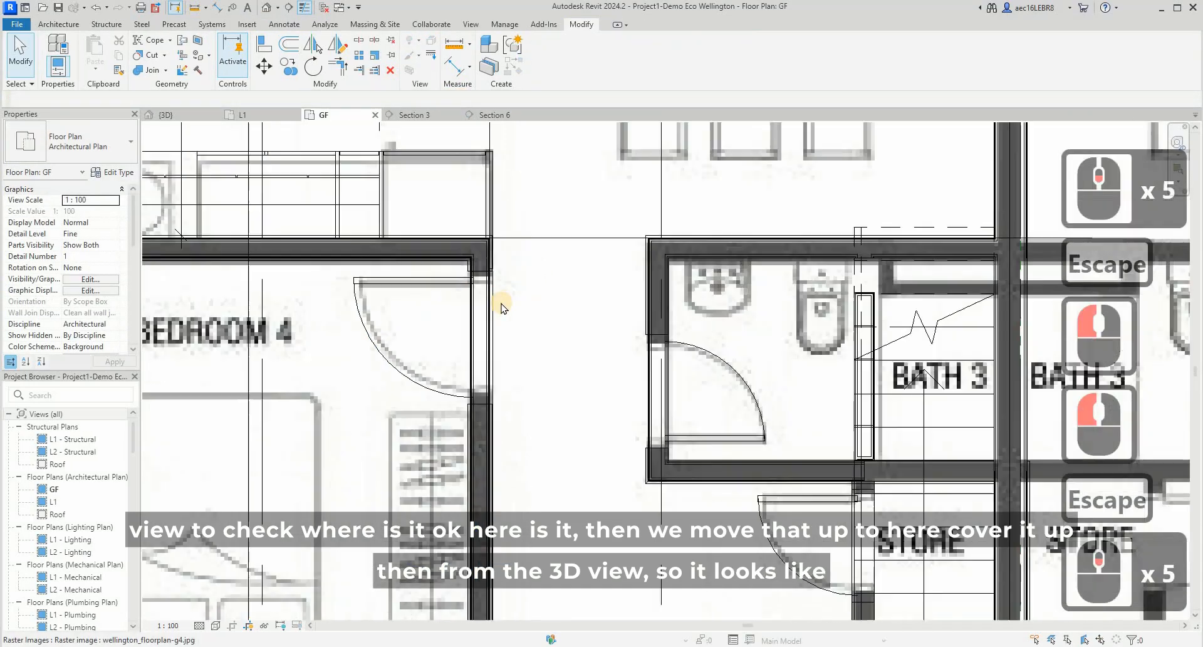
- Select the section line by the Bedroom 4 door and go to its view, Section 6
drag(524, 320, 526, 313)
right_click(534, 287)
click(612, 356)
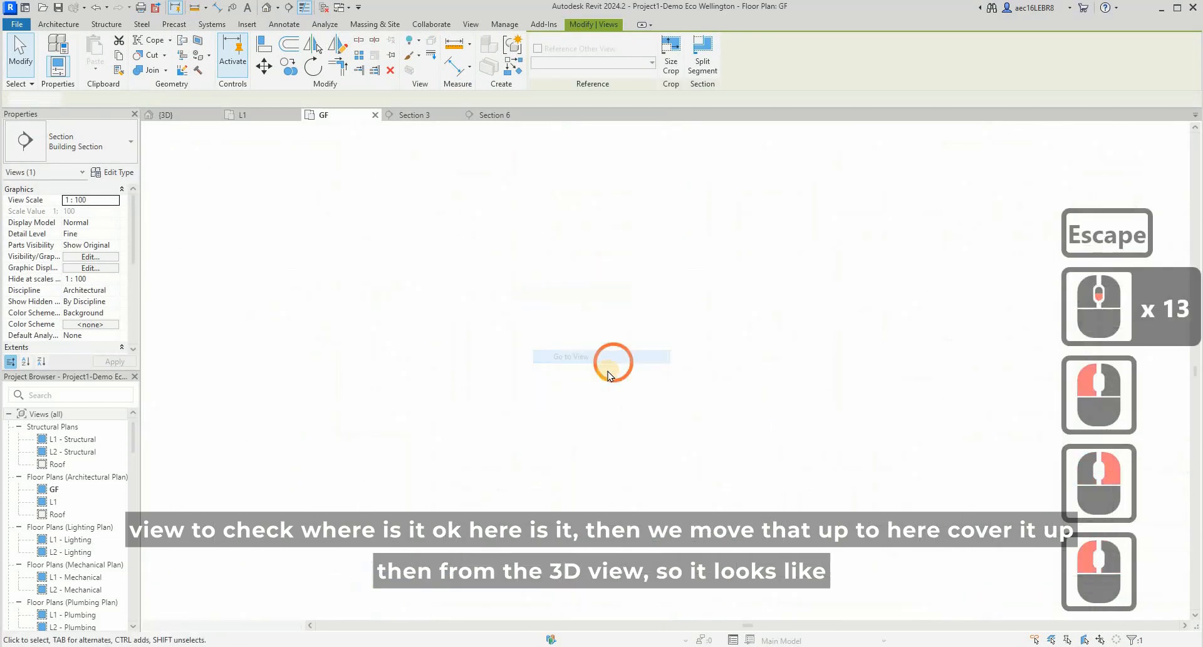
- Select the Walls 2 panel in the section, stretch its top to the ceiling and raise its bottom to the door frame's head
click(710, 427)
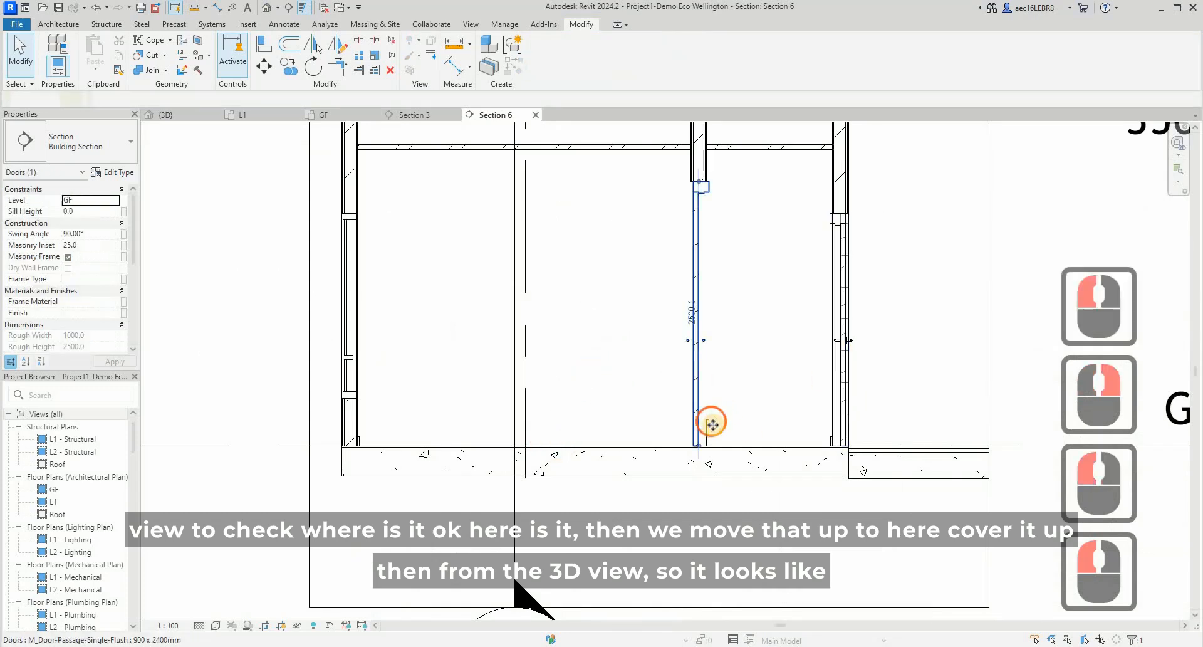
key(Escape)
key(Tab)
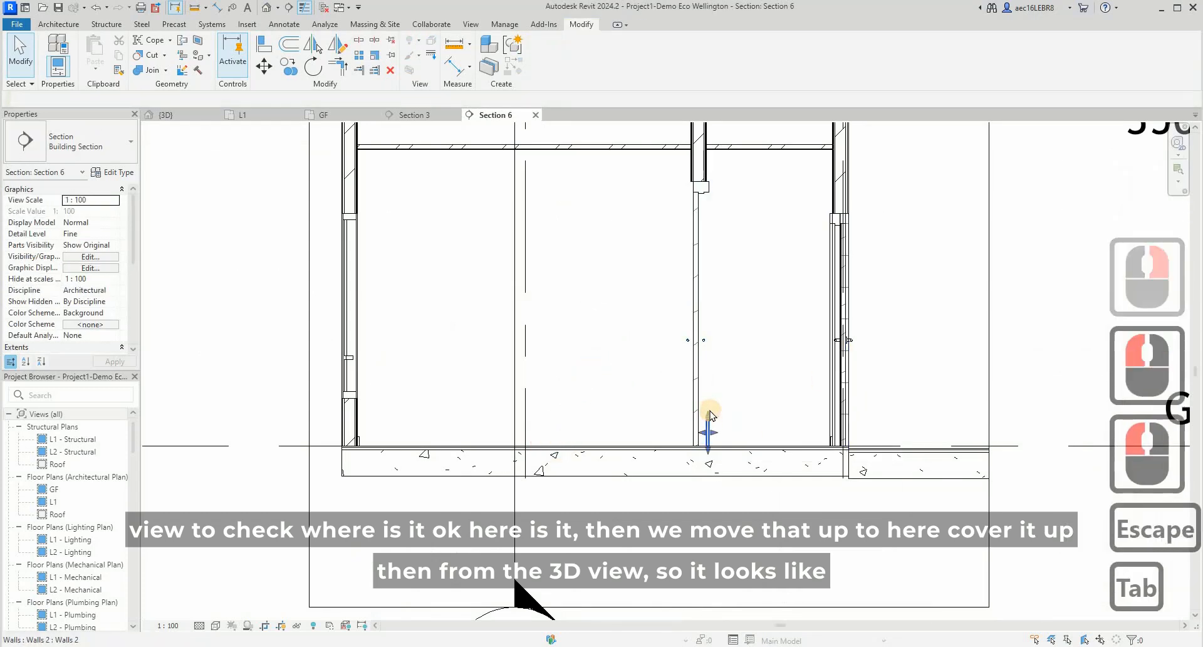
click(708, 418)
drag(709, 412, 729, 195)
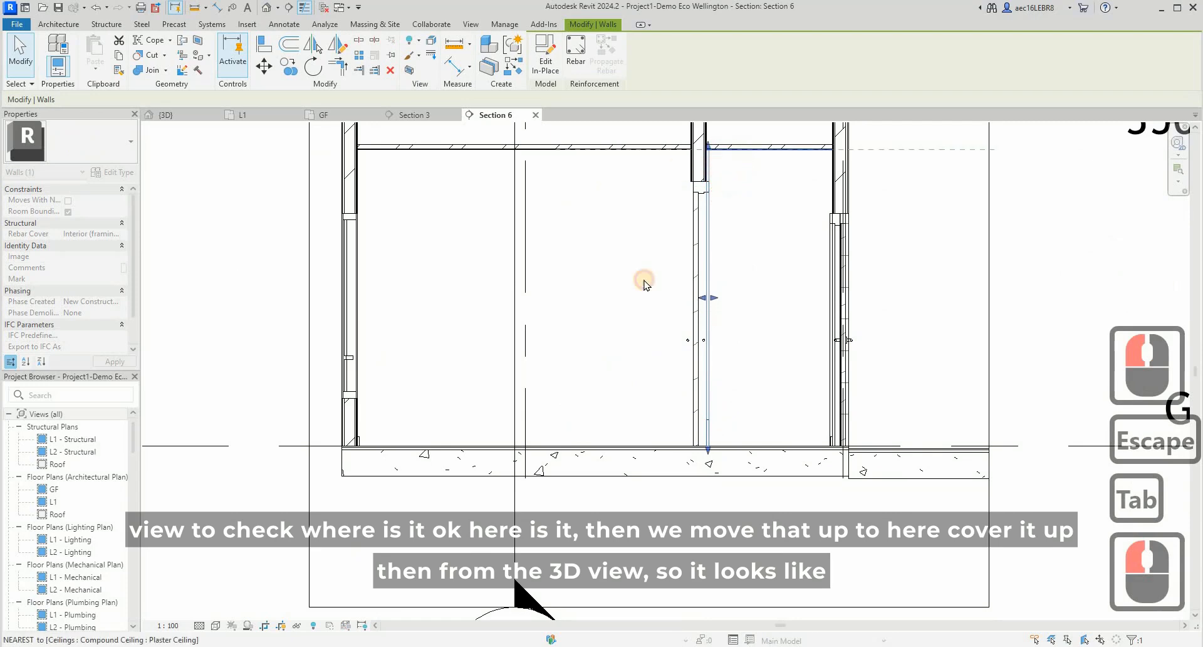
drag(710, 451, 725, 186)
scroll(706, 176, up, 12)
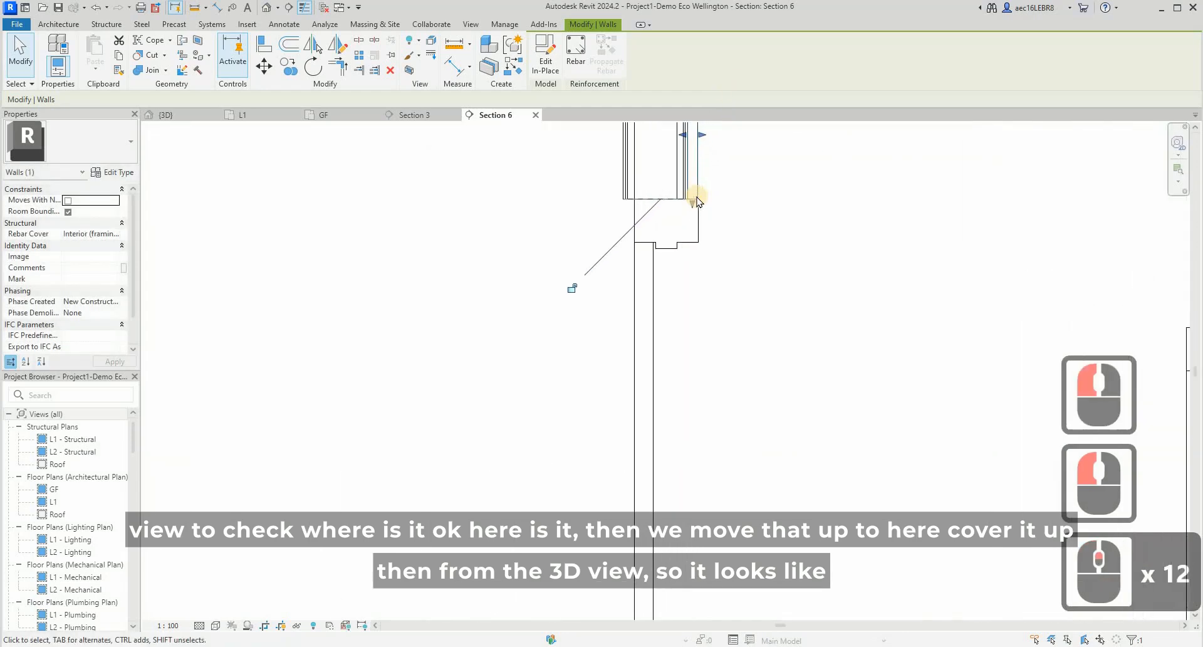
- Examine the new panel above the wooden door in the 3D view, including its joints with the adjacent wall panels
click(182, 115)
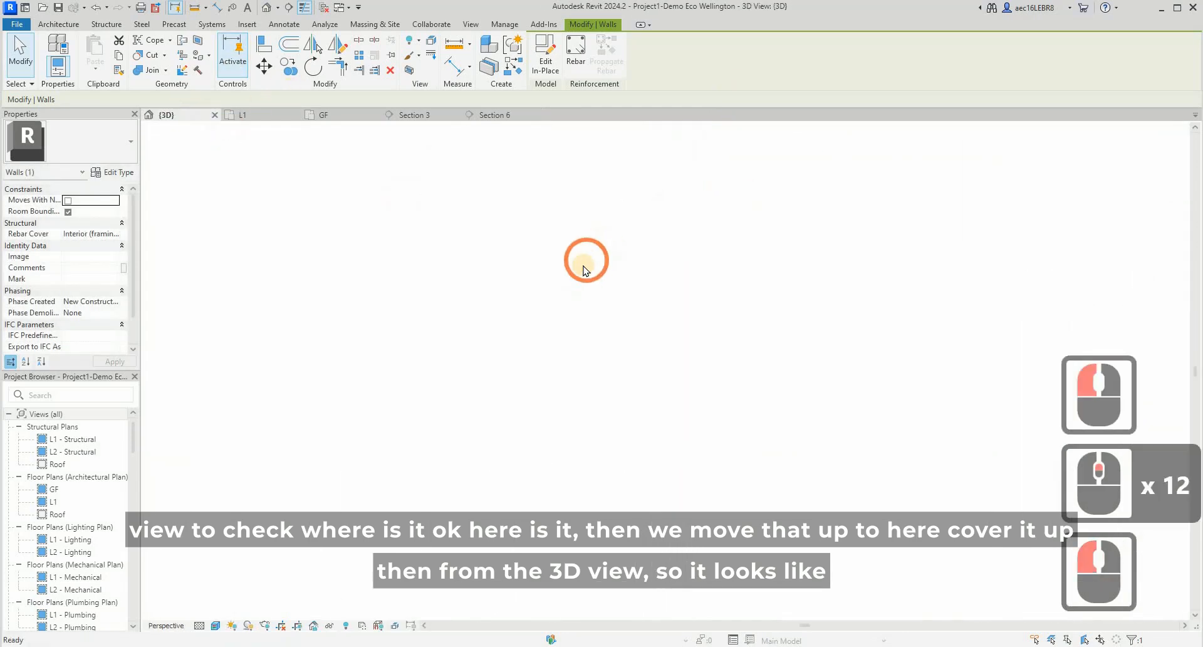
key(Escape)
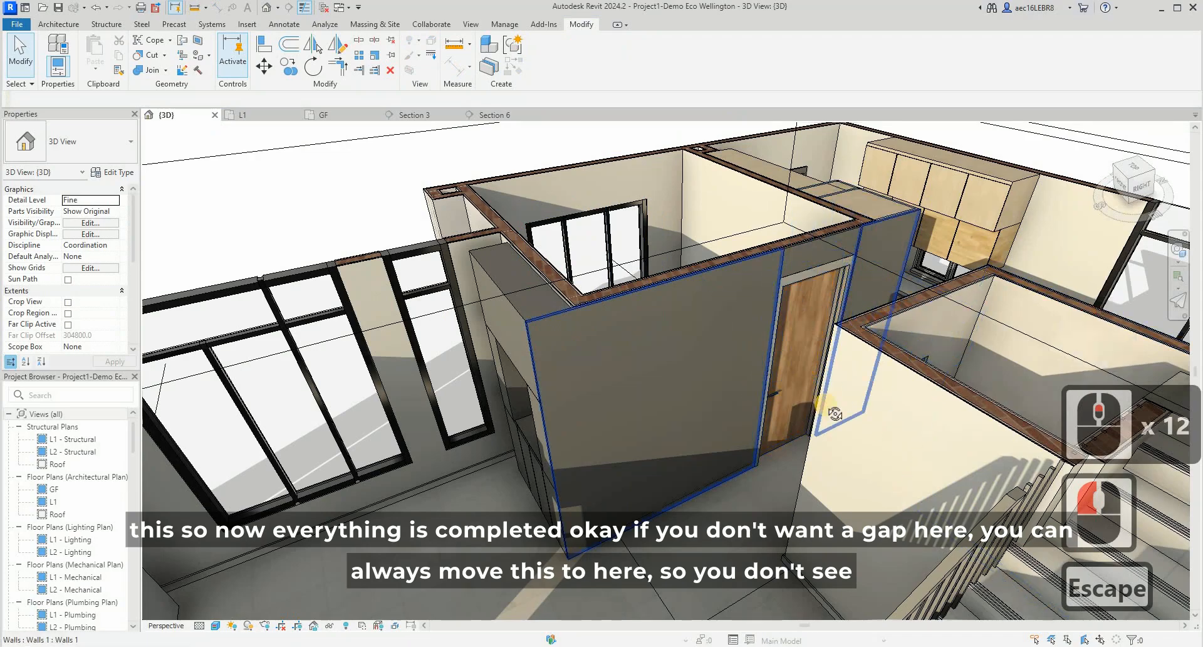
shift+middle_drag(756, 400, 837, 213)
scroll(836, 213, up, 17)
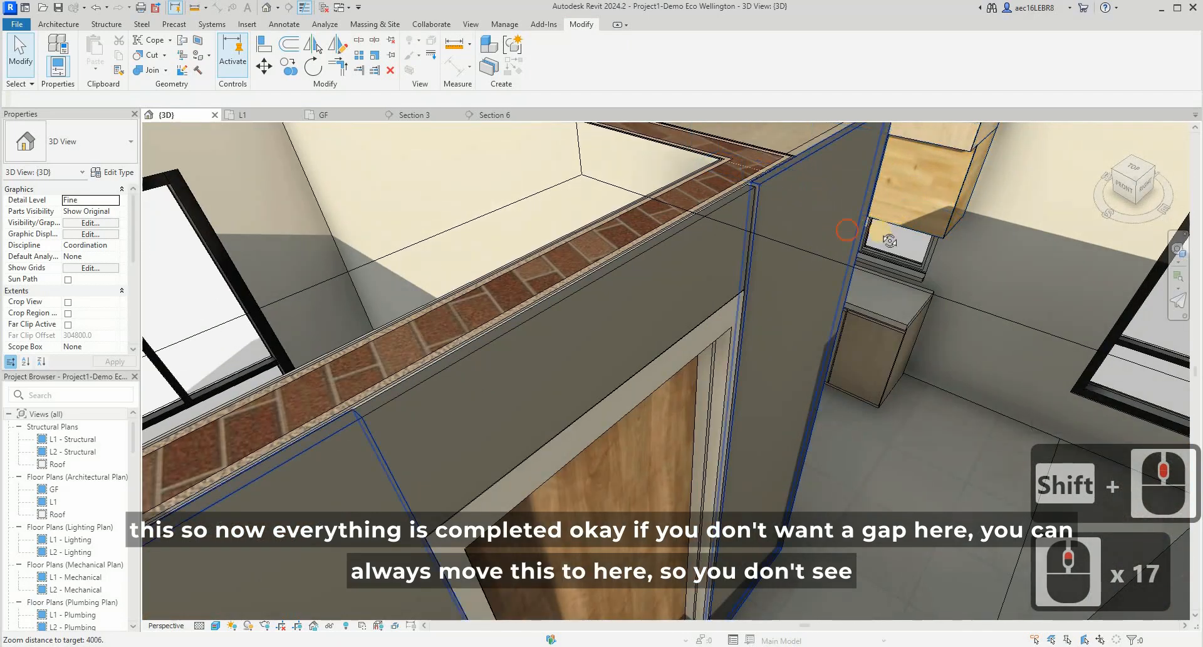
shift+middle_drag(889, 240, 679, 322)
scroll(363, 478, up, 5)
scroll(274, 488, up, 10)
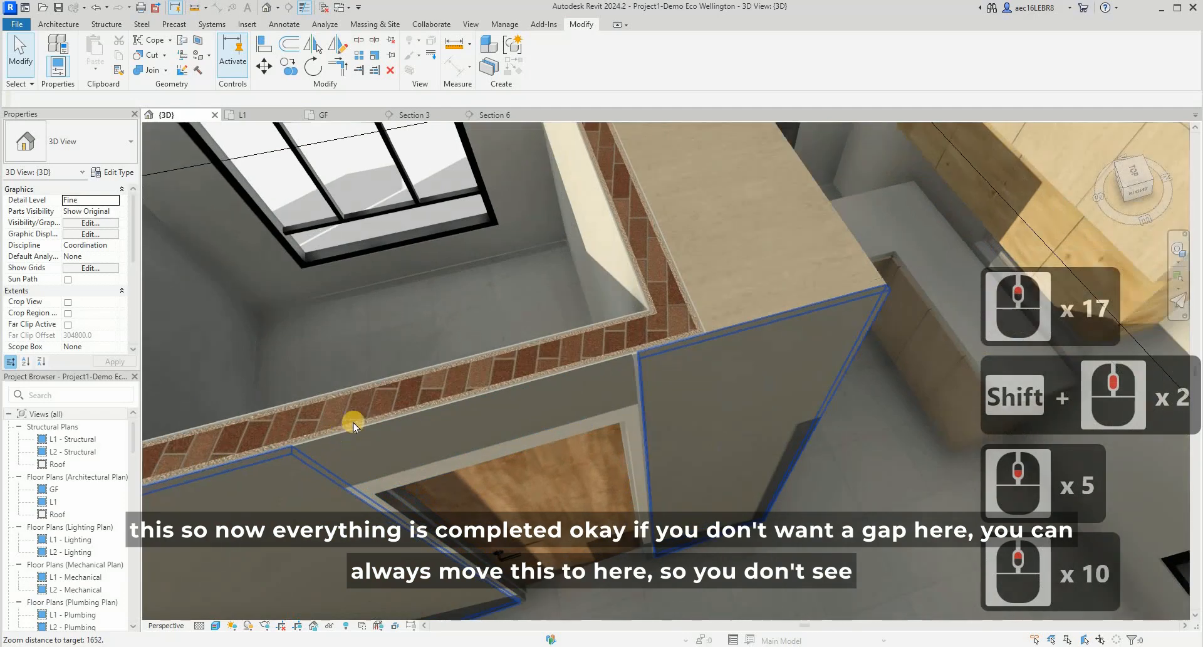
scroll(827, 325, up, 1)
- Stretch the end of the panel above the door to the adjacent wall panel to close the gap, and deselect it
click(904, 293)
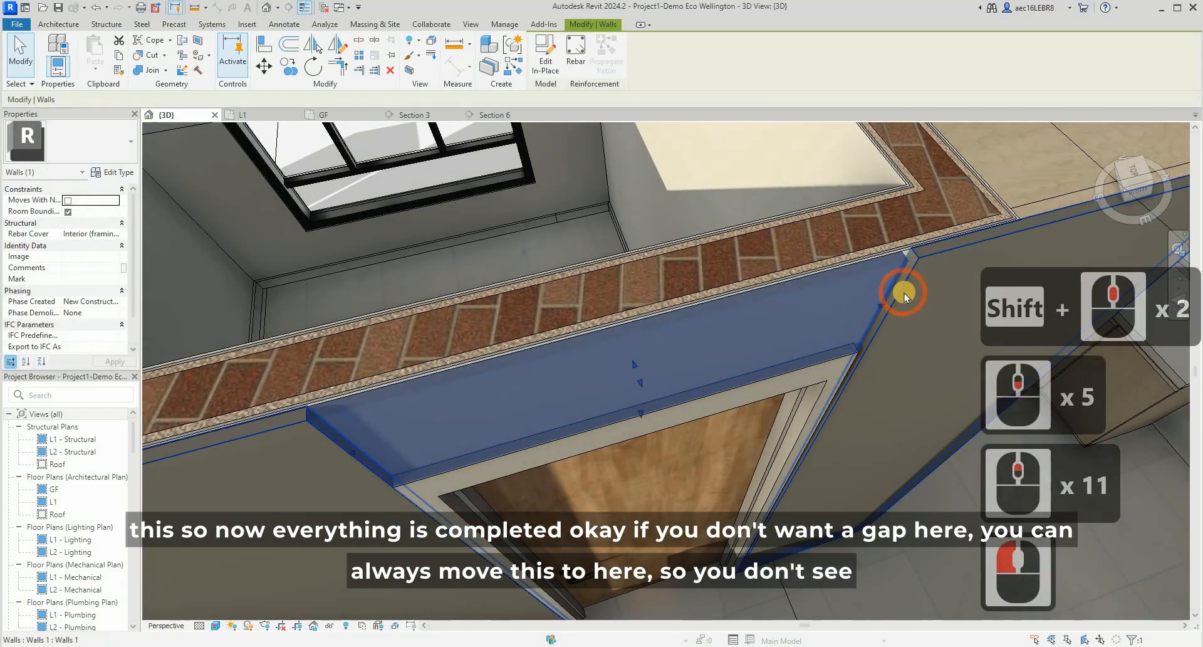
scroll(520, 389, up, 6)
scroll(499, 424, down, 7)
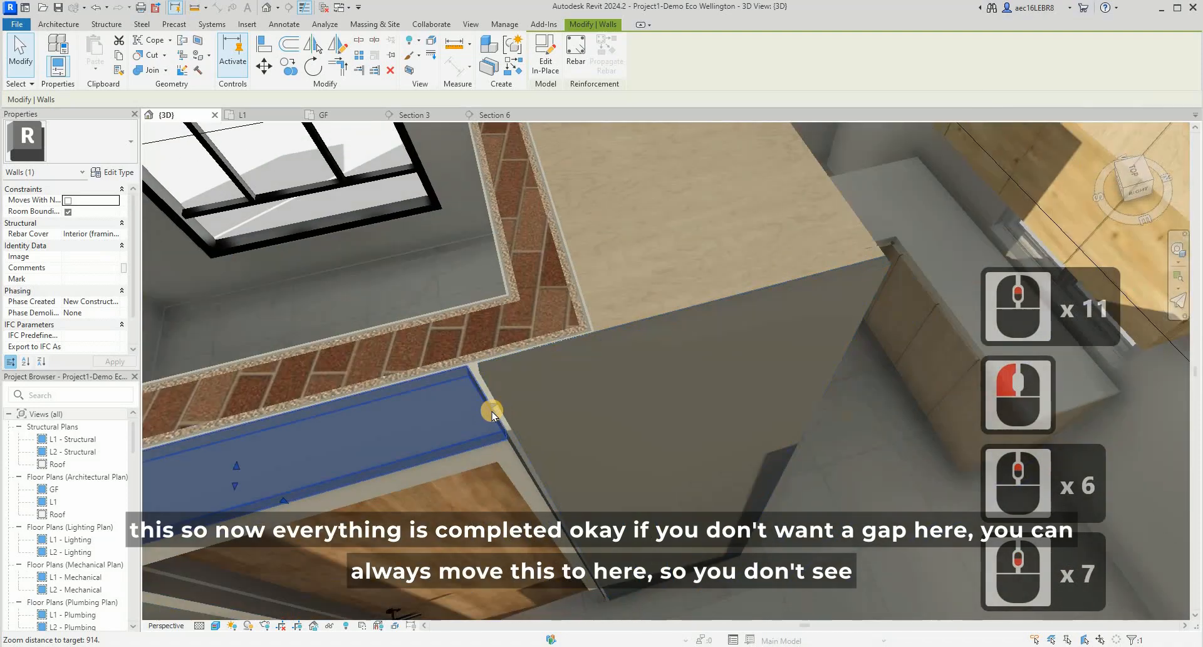
click(596, 429)
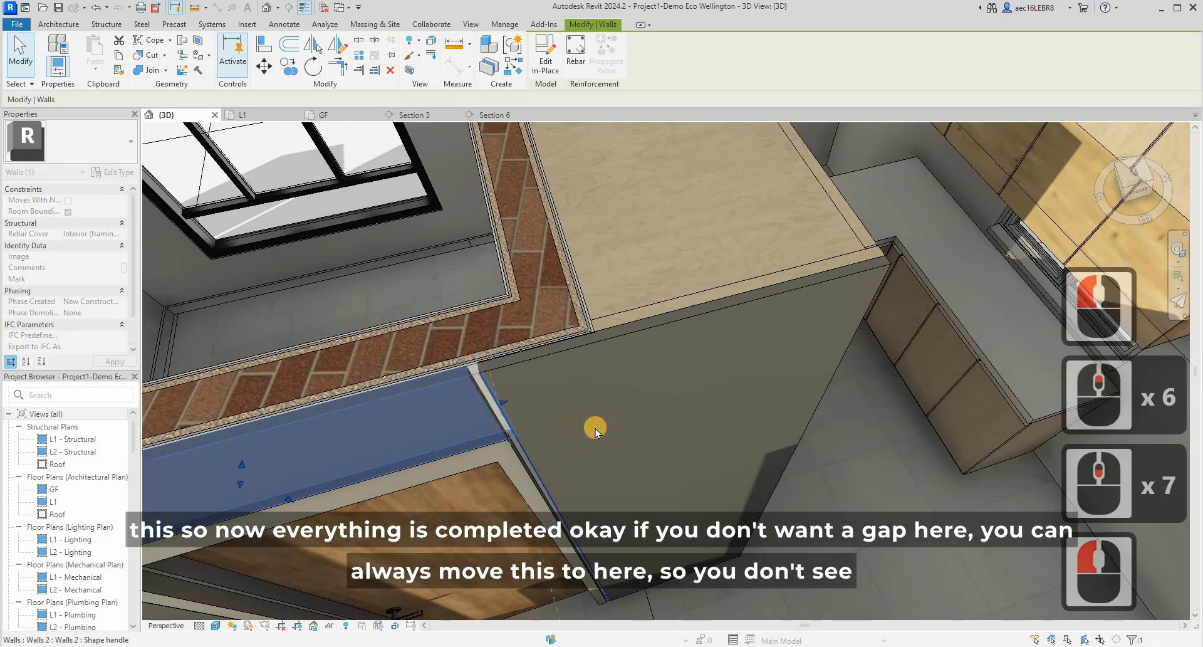
key(Escape)
scroll(720, 350, down, 7)
key(Escape)
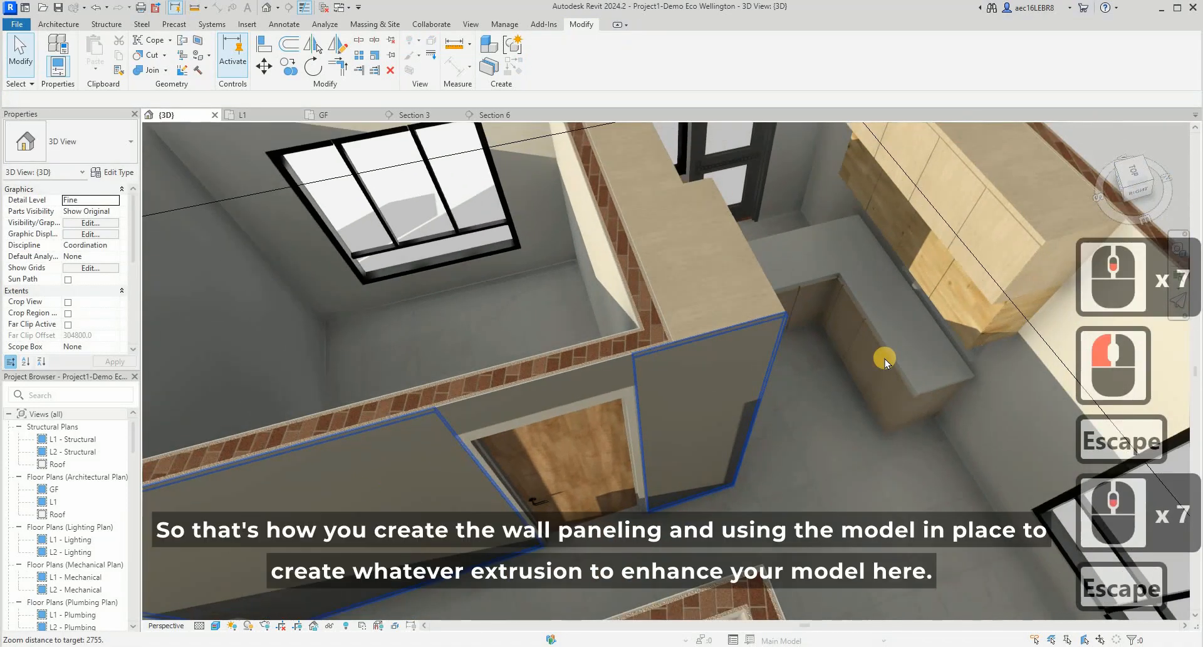
- Inspect the living room cabinet's in-place furniture pieces, selecting them one at a time in the 3D view
scroll(565, 415, down, 11)
scroll(676, 306, down, 1)
shift+middle_drag(676, 307, 752, 364)
scroll(639, 350, up, 3)
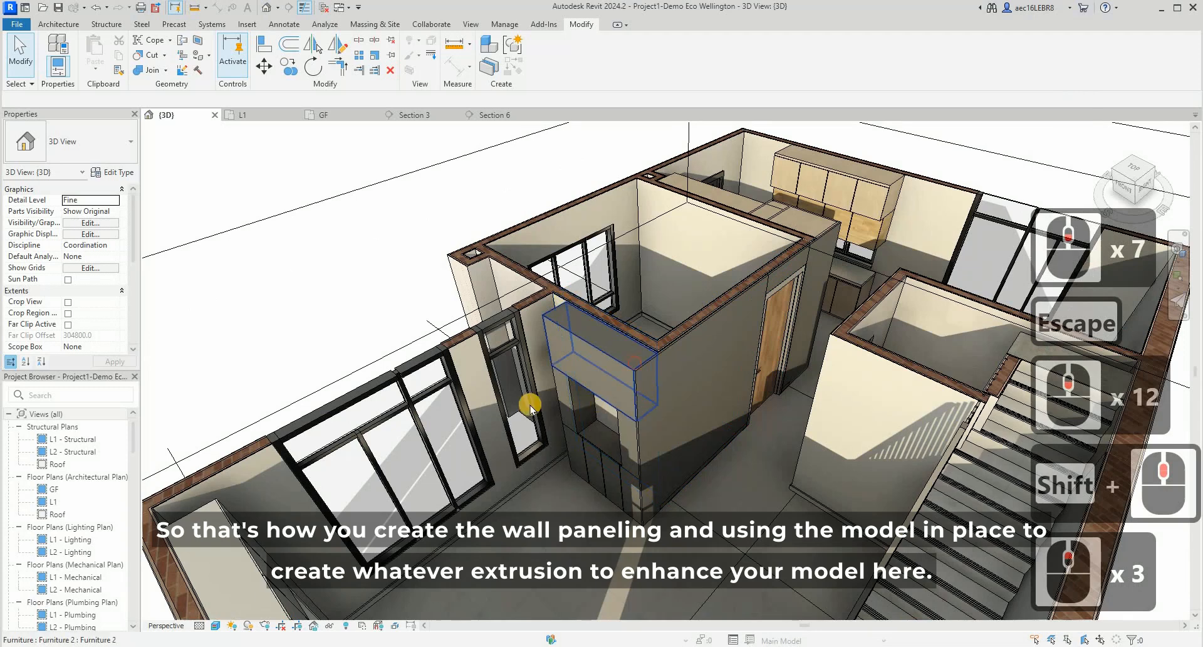
click(564, 479)
key(Escape)
click(603, 448)
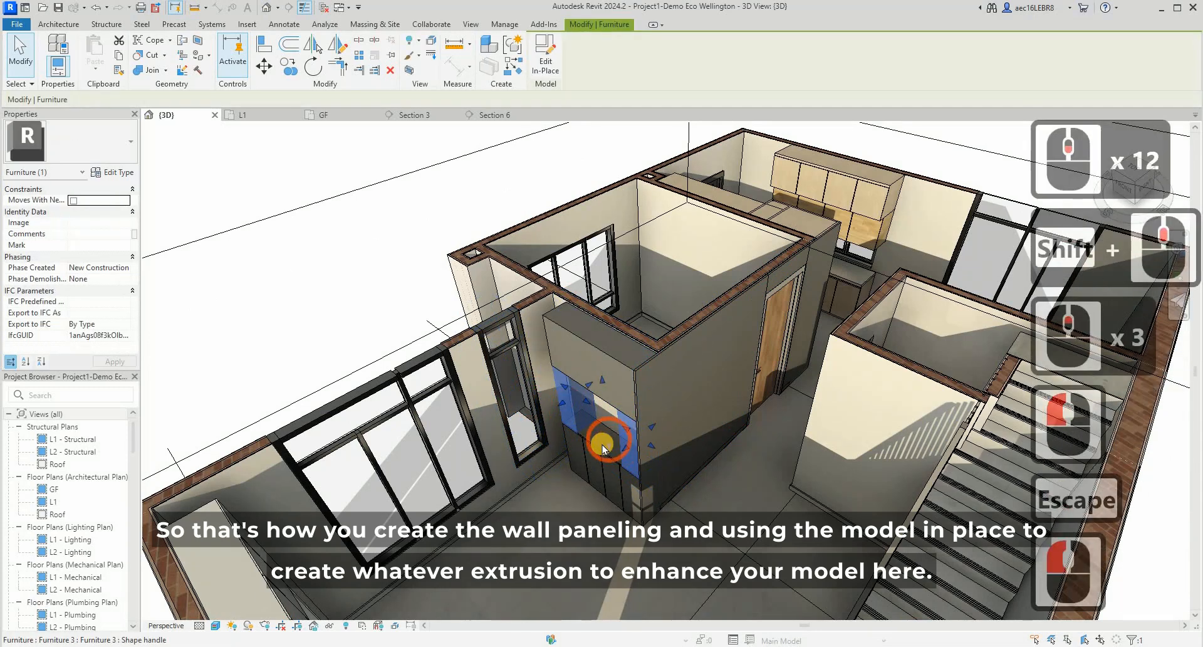
click(660, 462)
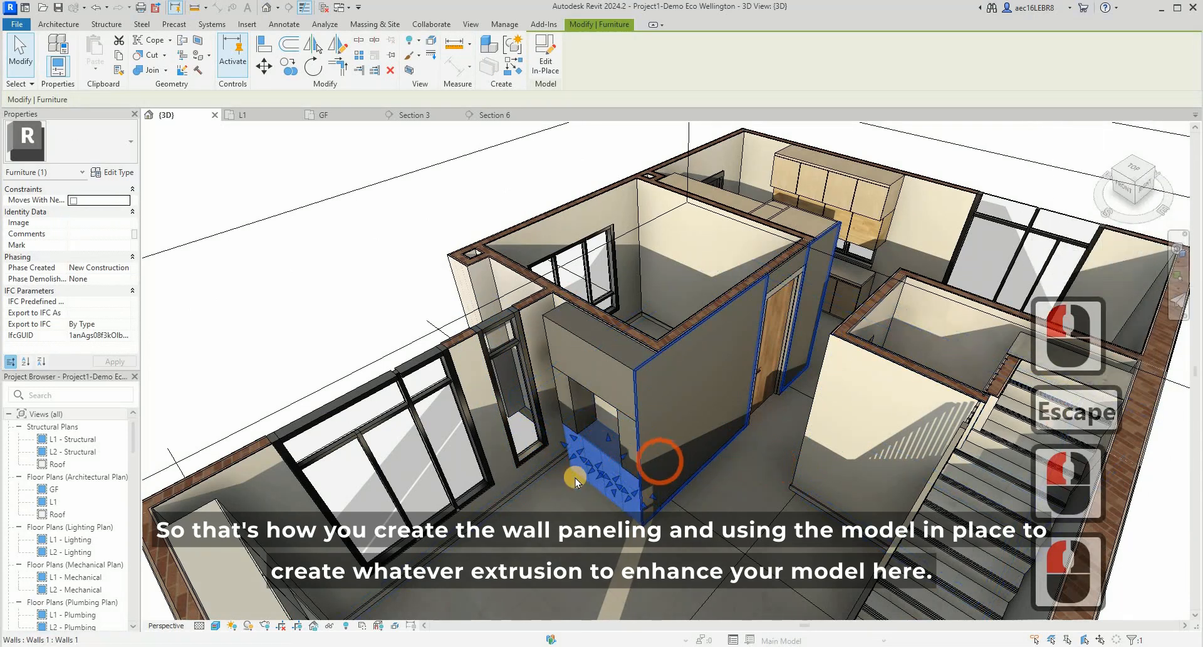
key(Escape)
- Compare the kitchen's top cabinet family with the living room's in-place cabinet base by selecting each in the 3D view
scroll(575, 478, down, 2)
scroll(575, 482, down, 1)
scroll(549, 443, up, 4)
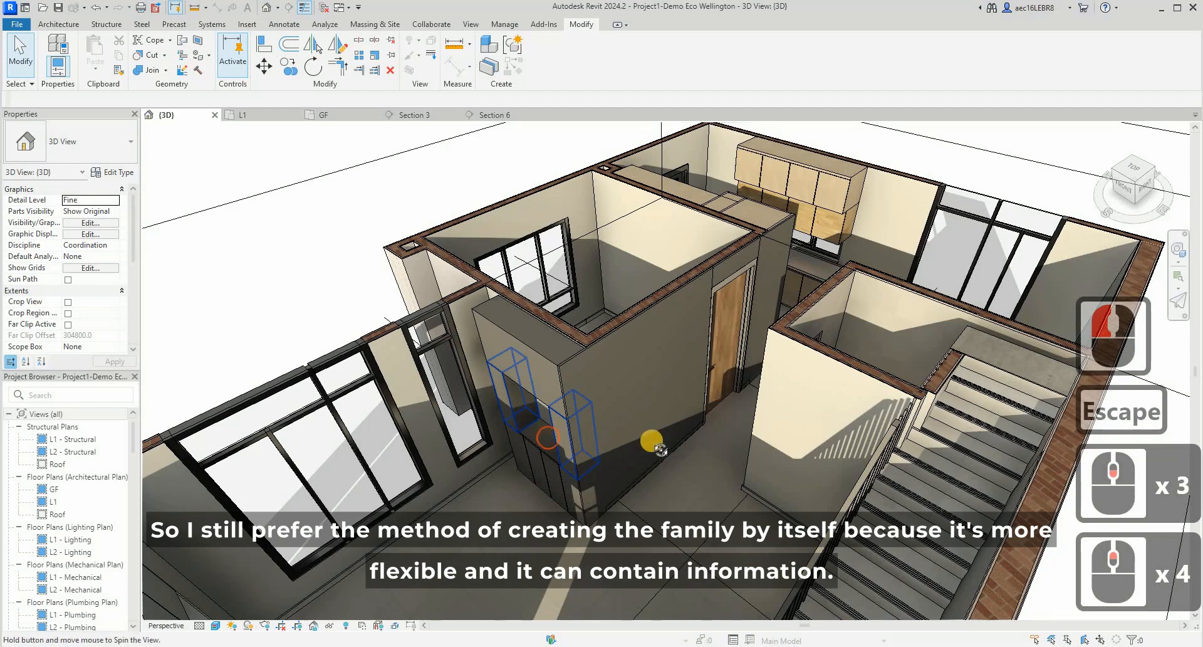
mouse_move(660, 449)
shift+middle_down()
mouse_move(653, 441)
mouse_move(771, 435)
shift+middle_up()
shift+middle_drag(695, 472, 572, 421)
scroll(719, 193, down, 3)
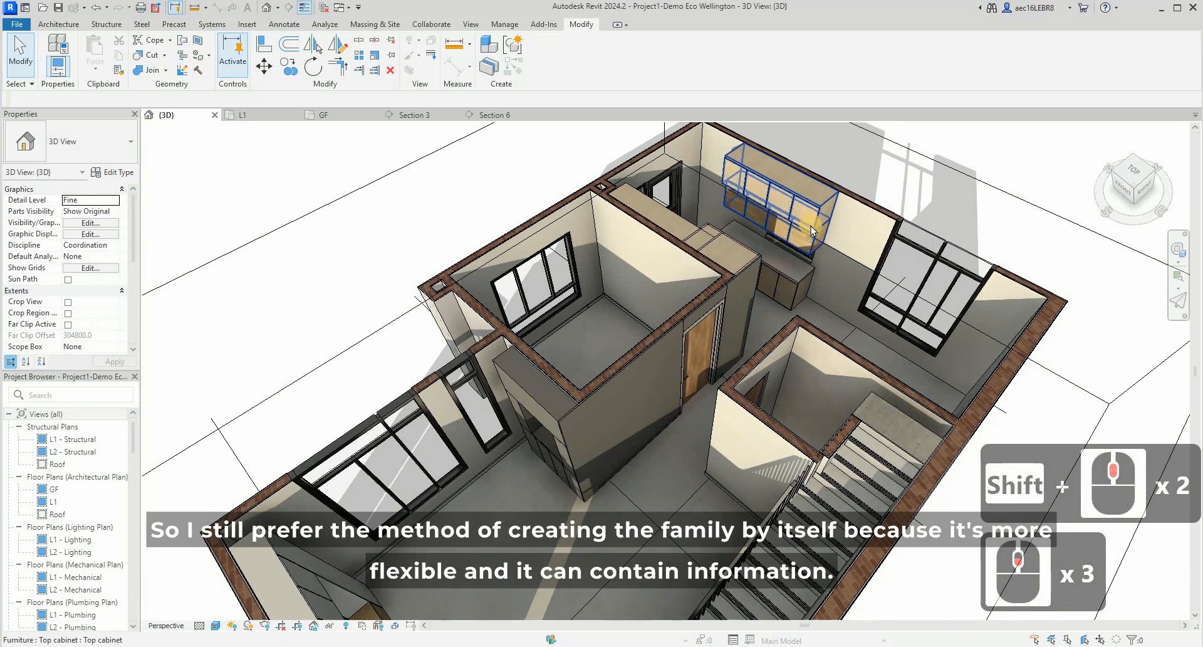
click(681, 160)
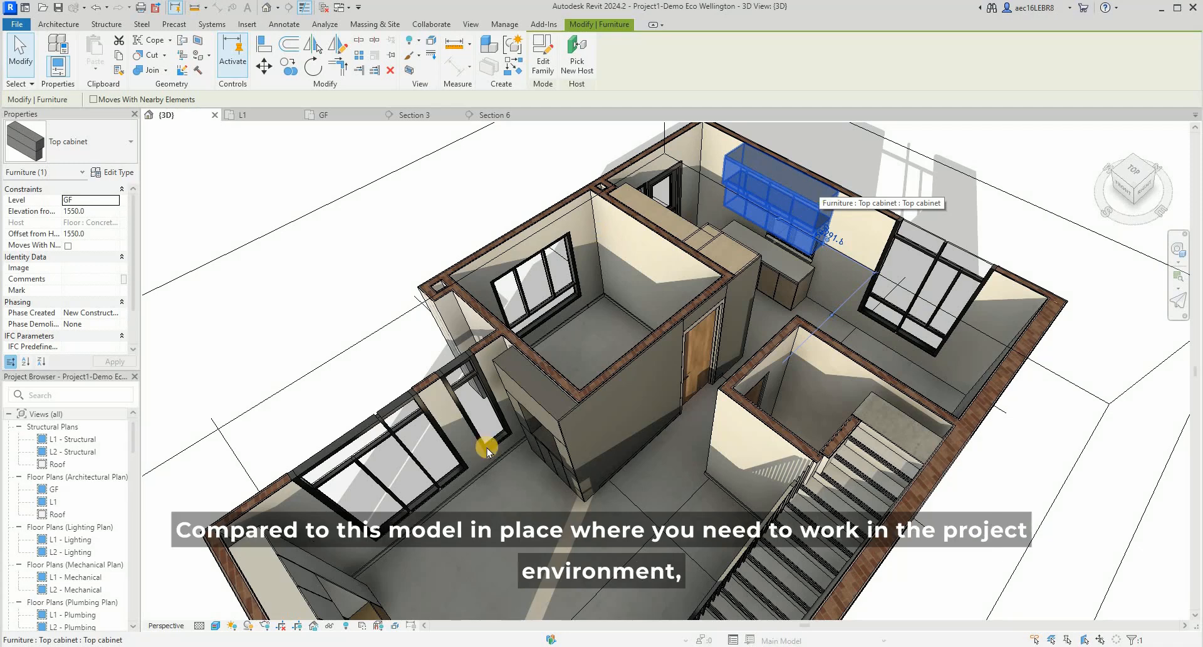
click(423, 352)
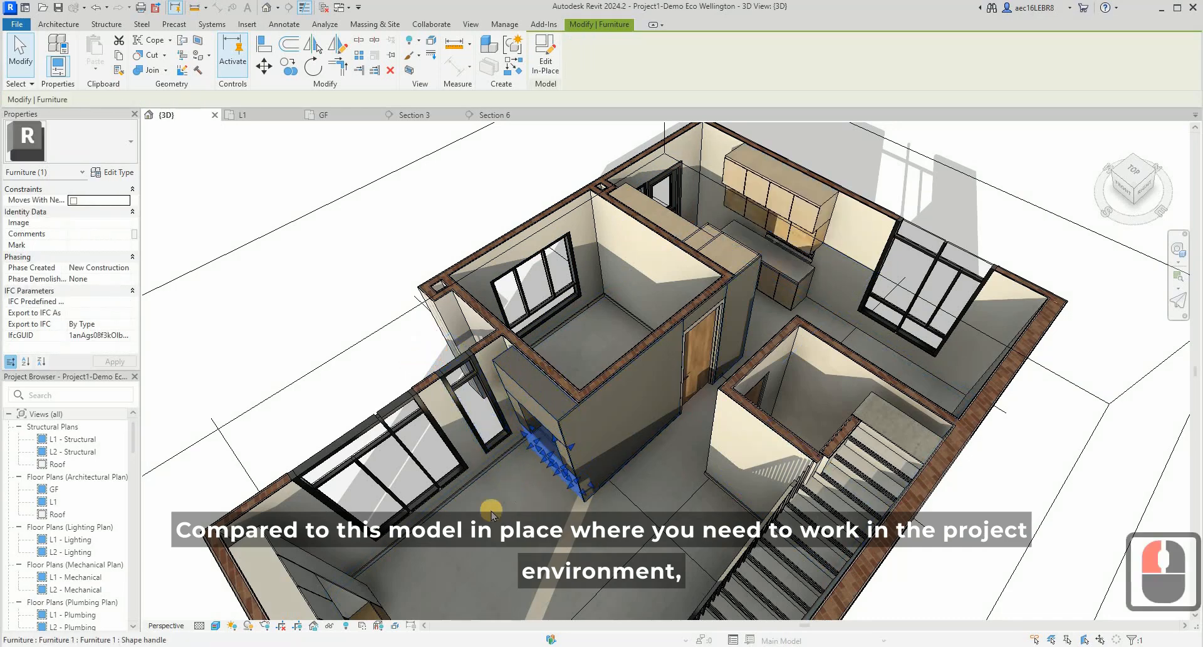
- Try stretching the in-place cabinet base by one of its shape handles, and undo that change
scroll(491, 512, up, 5)
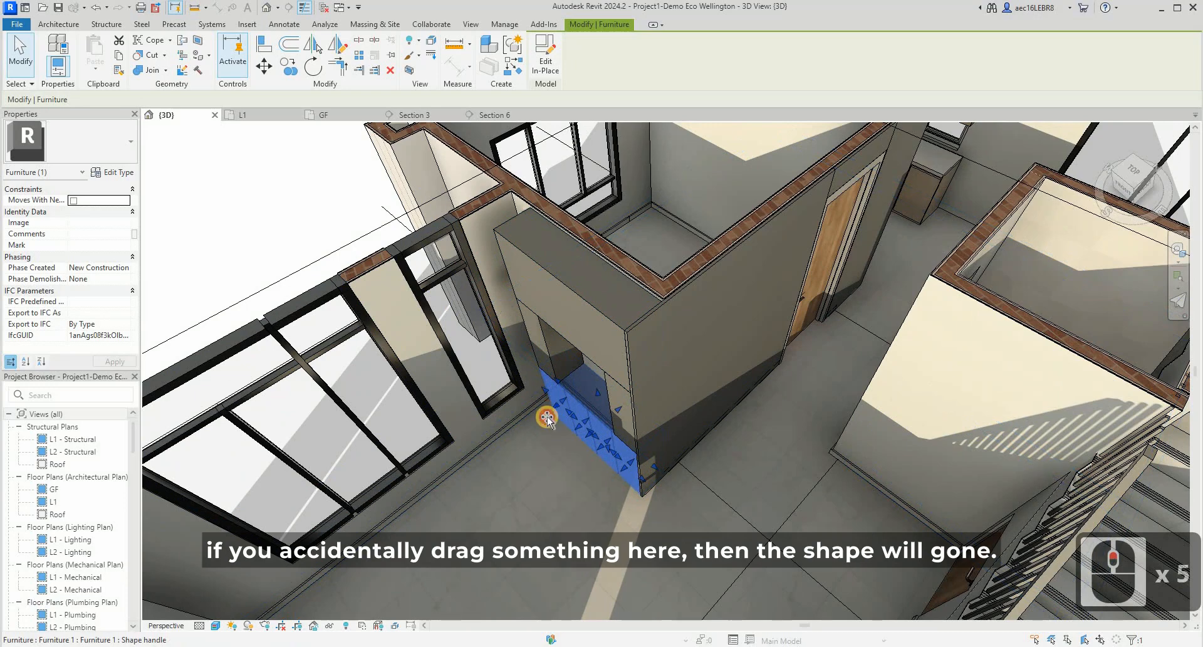
drag(547, 419, 542, 411)
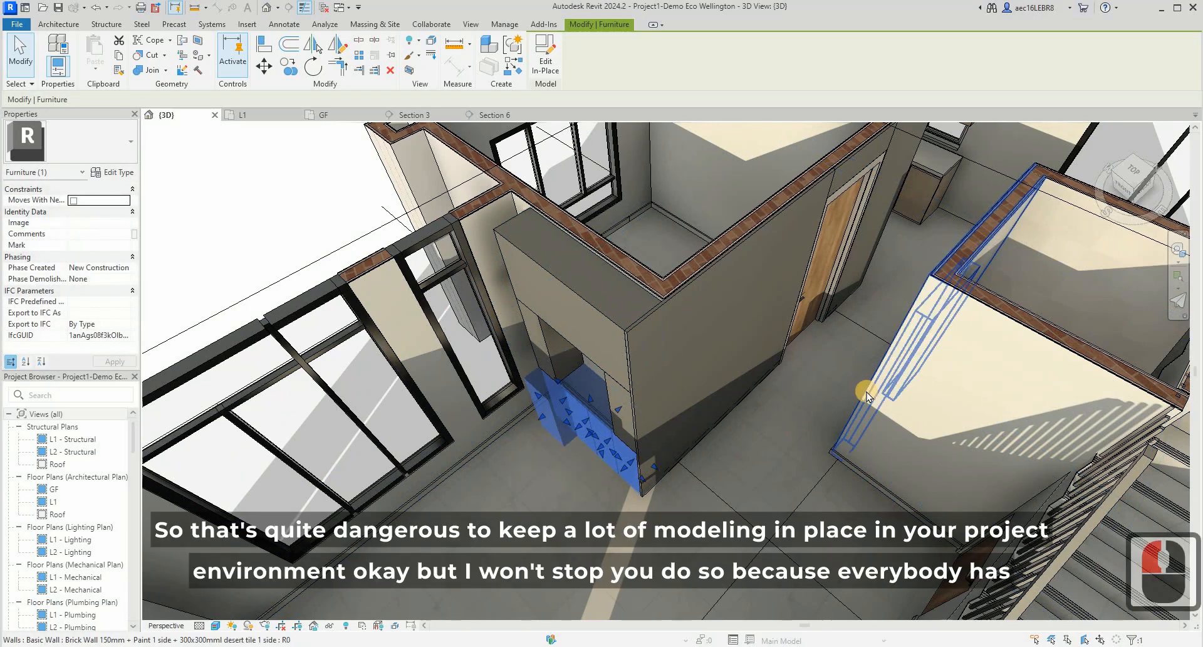
key(ctrl+z)
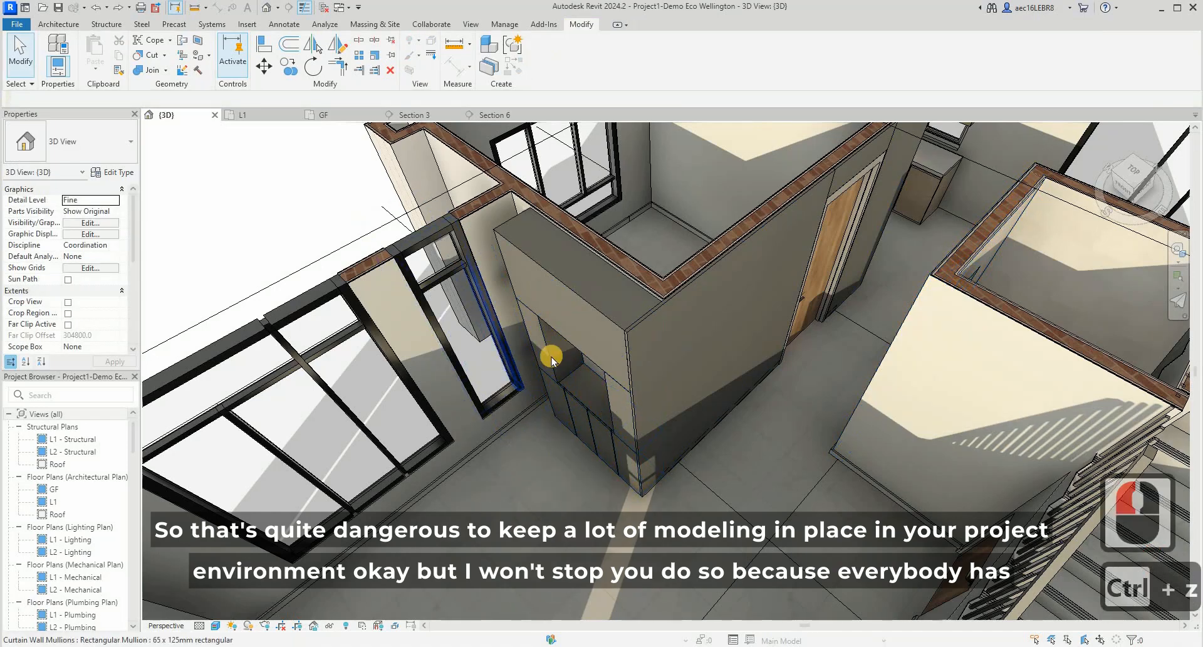
- Examine the wall paneling, living room cabinet and kitchen cabinets of the house from several angles in the 3D view
scroll(832, 352, down, 5)
shift+middle_drag(609, 299, 780, 412)
scroll(690, 342, down, 3)
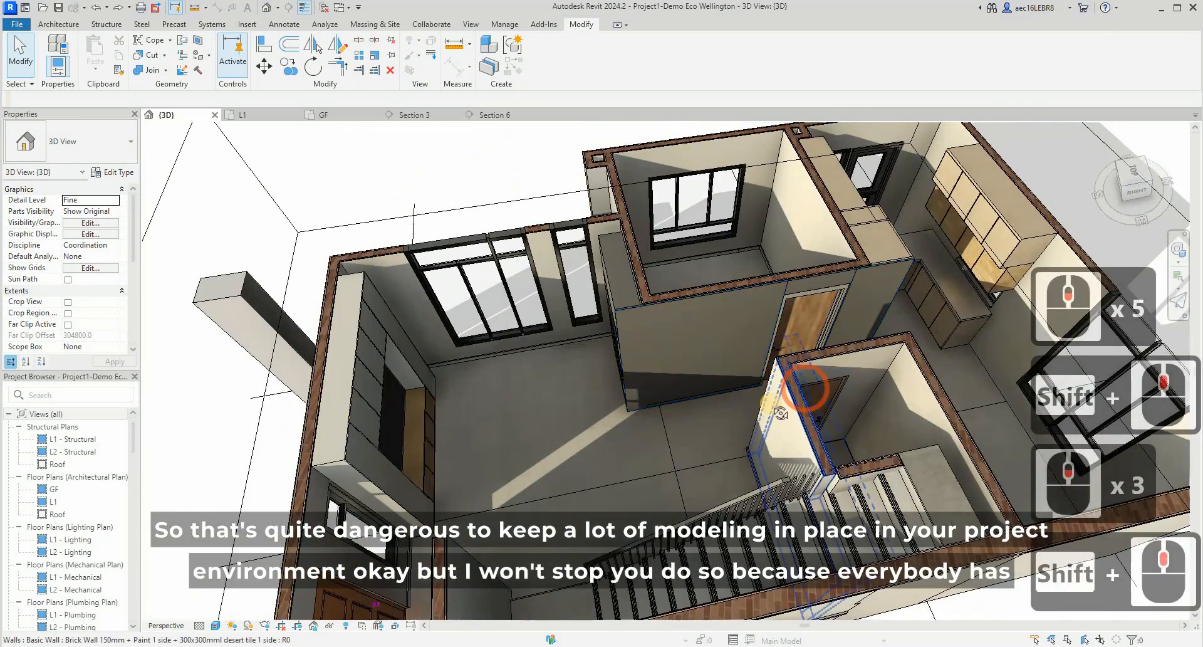
shift+middle_drag(601, 409, 602, 403)
scroll(757, 411, down, 4)
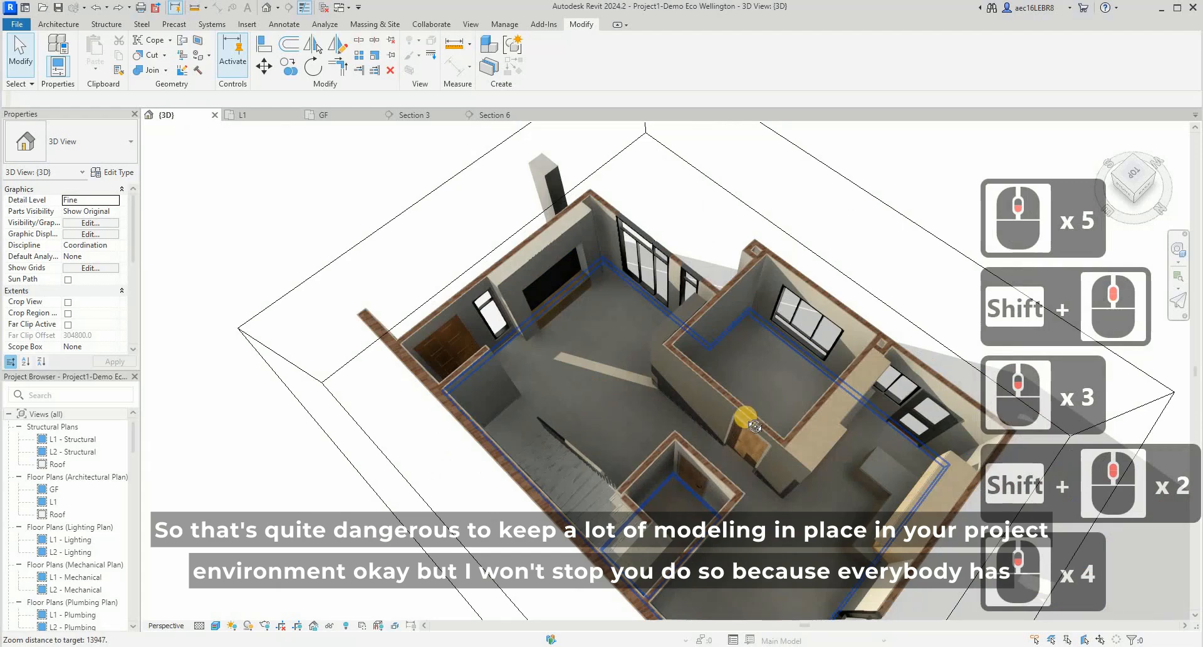
shift+middle_drag(754, 425, 644, 349)
scroll(645, 351, up, 4)
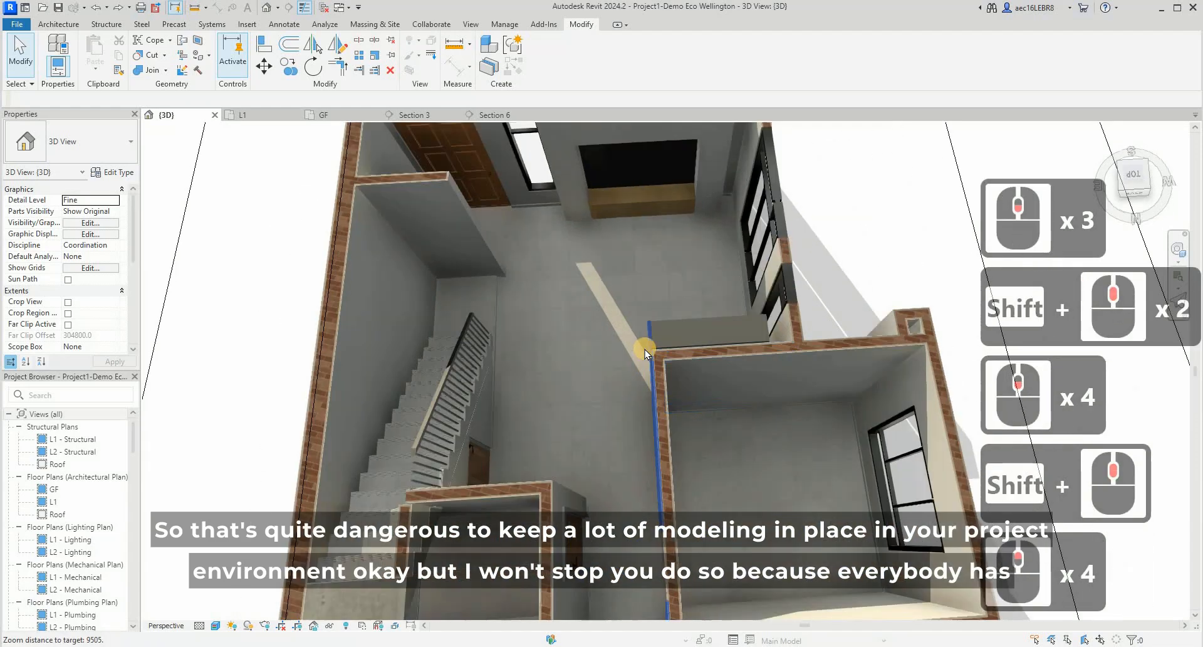
scroll(555, 378, down, 5)
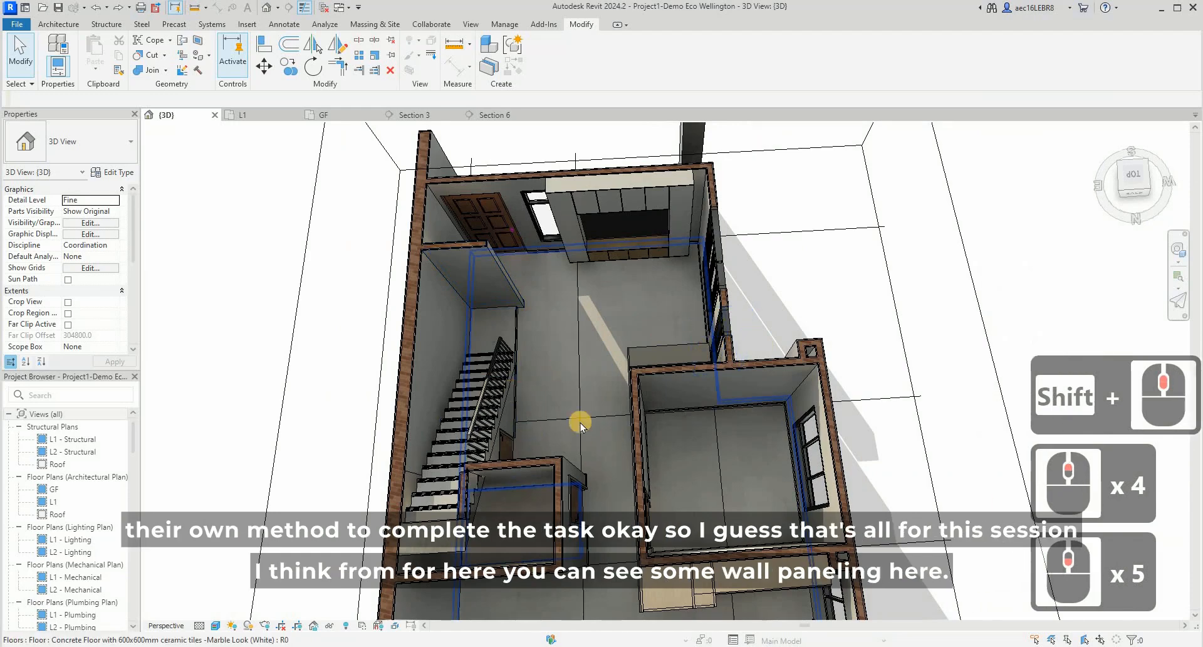
scroll(580, 423, down, 3)
scroll(473, 277, up, 2)
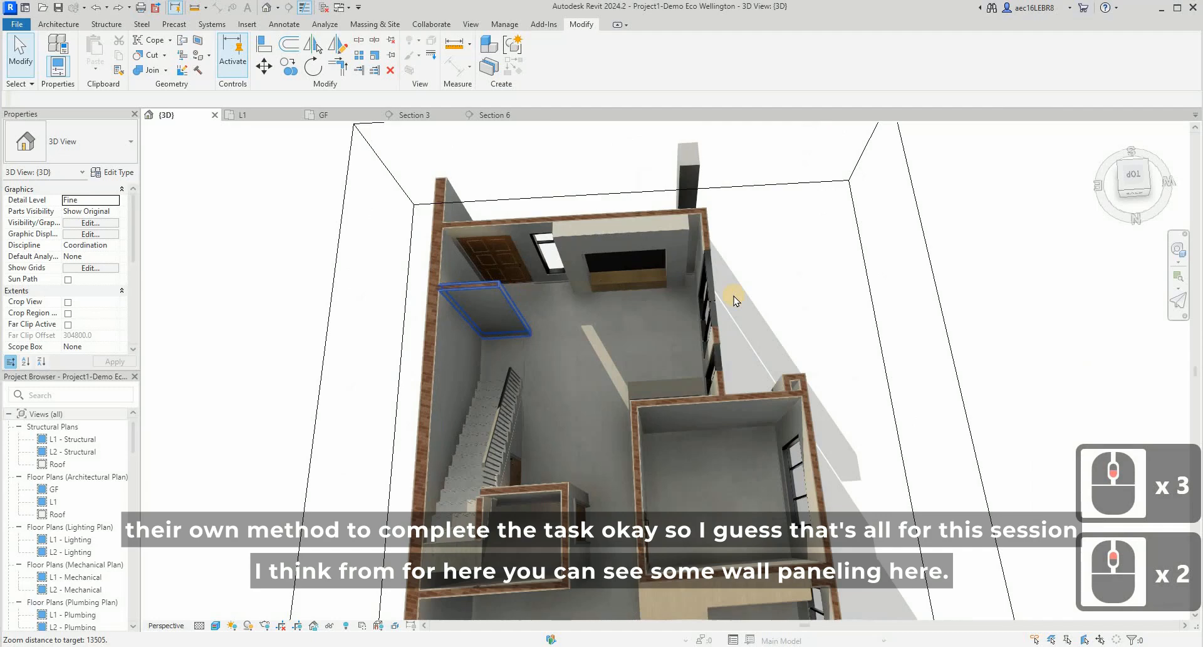
scroll(859, 437, down, 3)
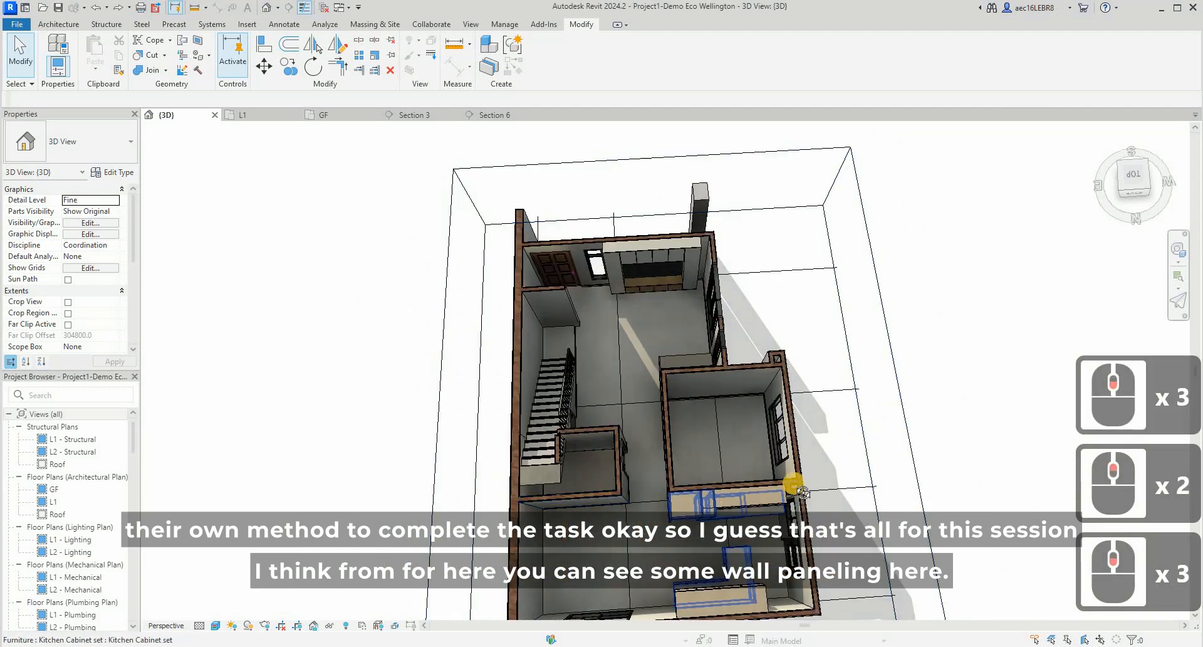
shift+middle_drag(802, 492, 935, 467)
scroll(626, 486, up, 5)
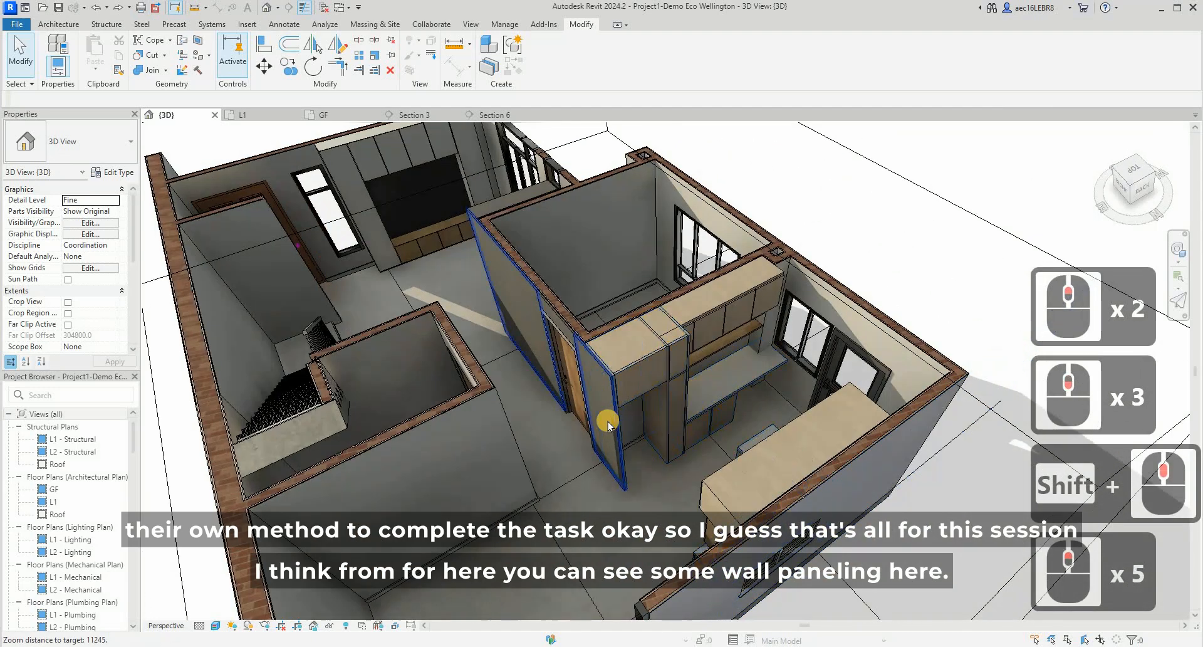
shift+middle_drag(677, 414, 450, 373)
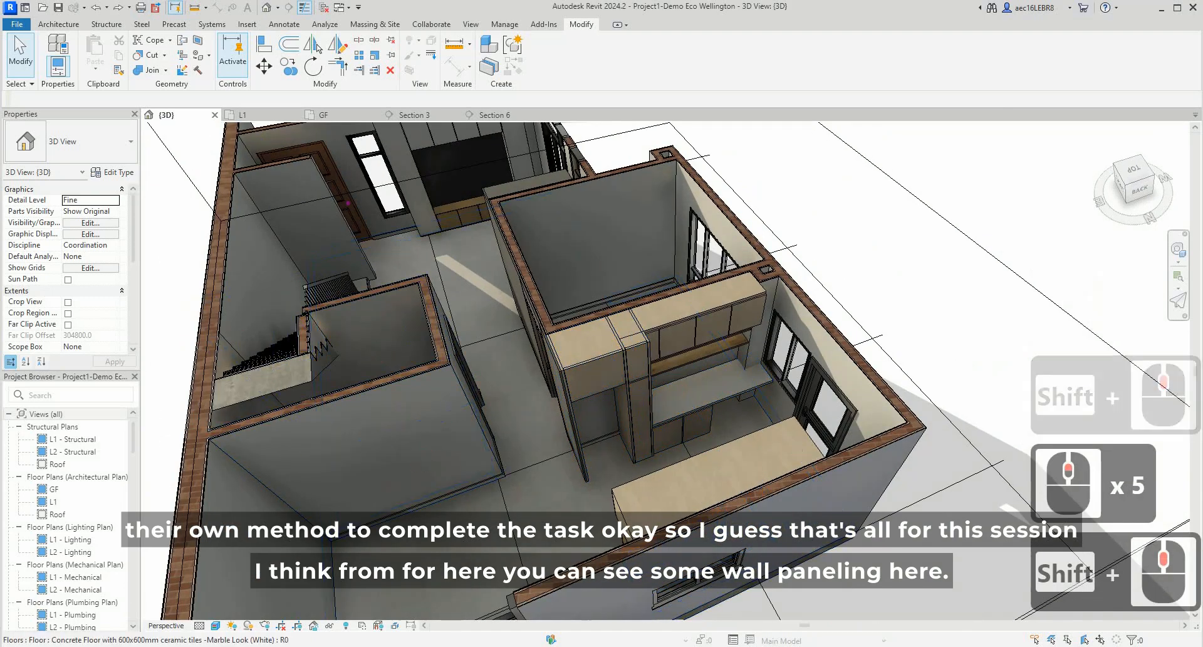
- Switch to the Kuula living room tour in the browser and examine the white fluted wall paneling beside the staircase
click(551, 644)
click(602, 611)
drag(602, 306, 362, 328)
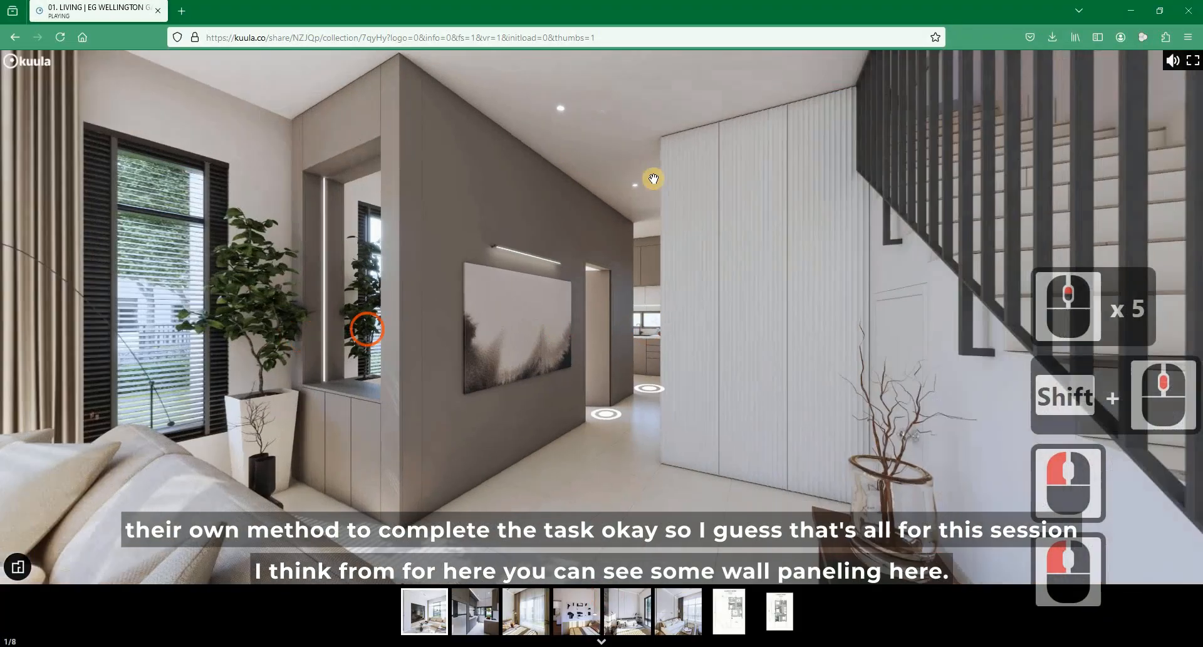
click(559, 243)
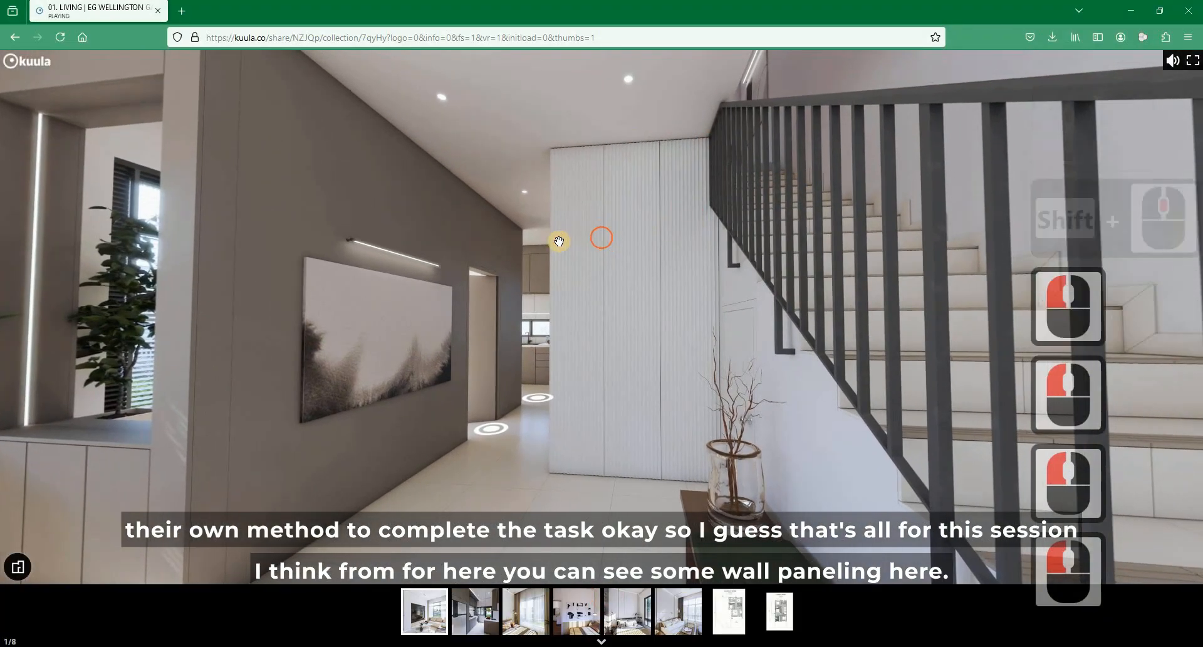
drag(429, 255, 411, 253)
click(447, 261)
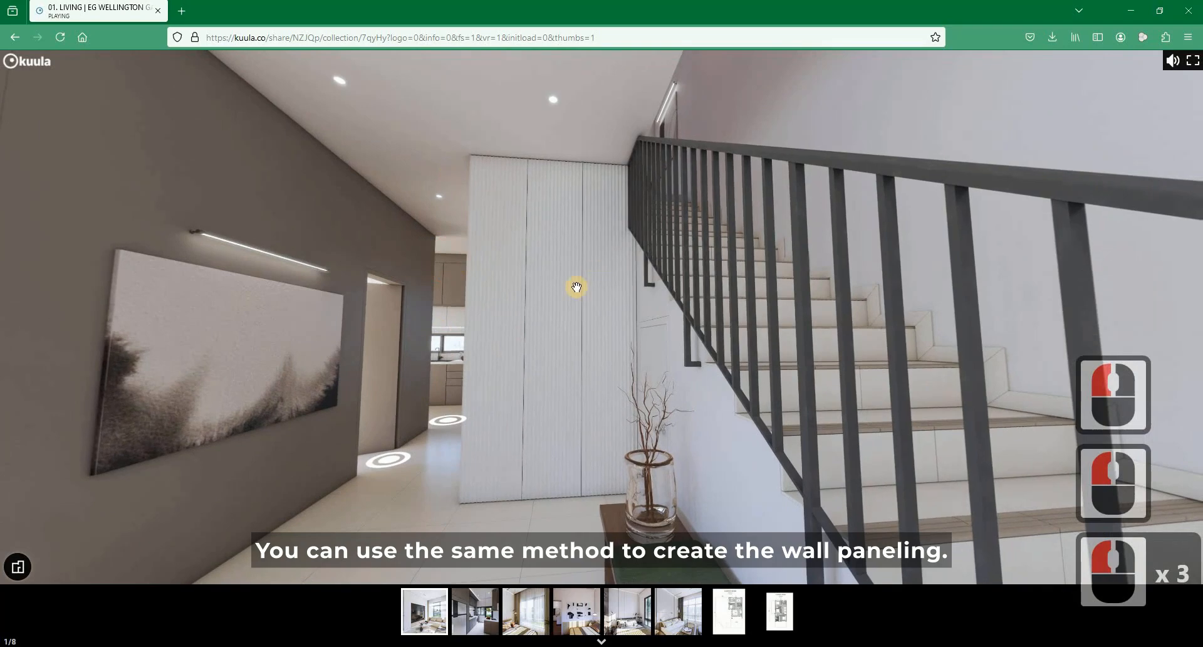
drag(512, 298, 514, 298)
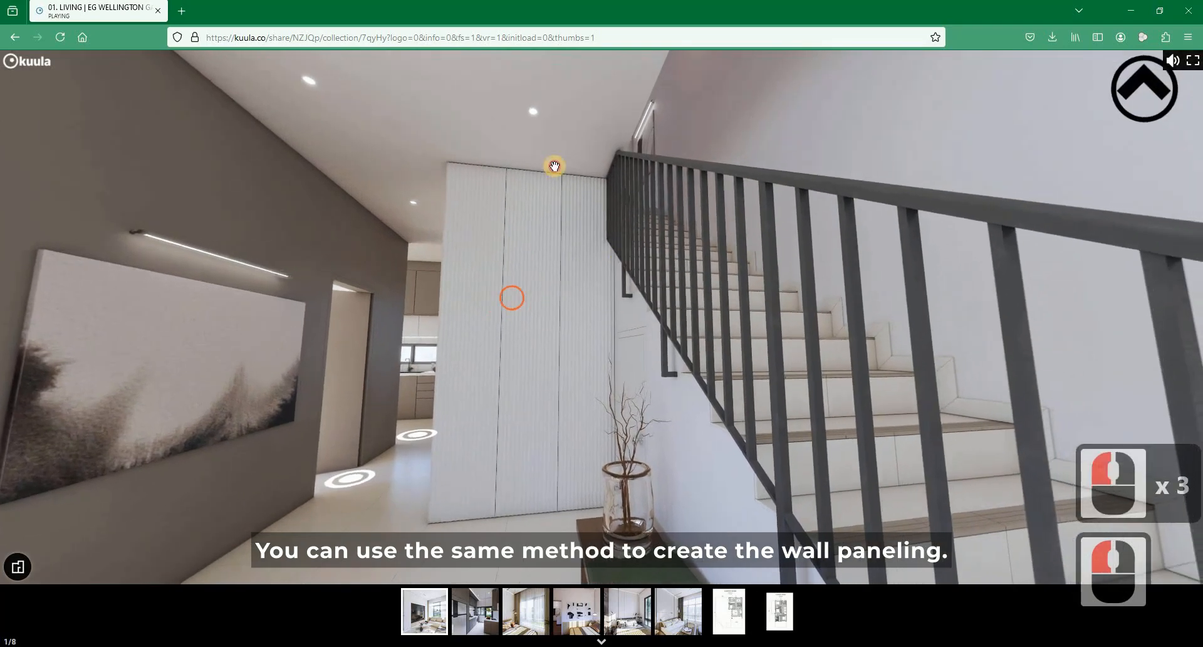
drag(545, 254, 588, 213)
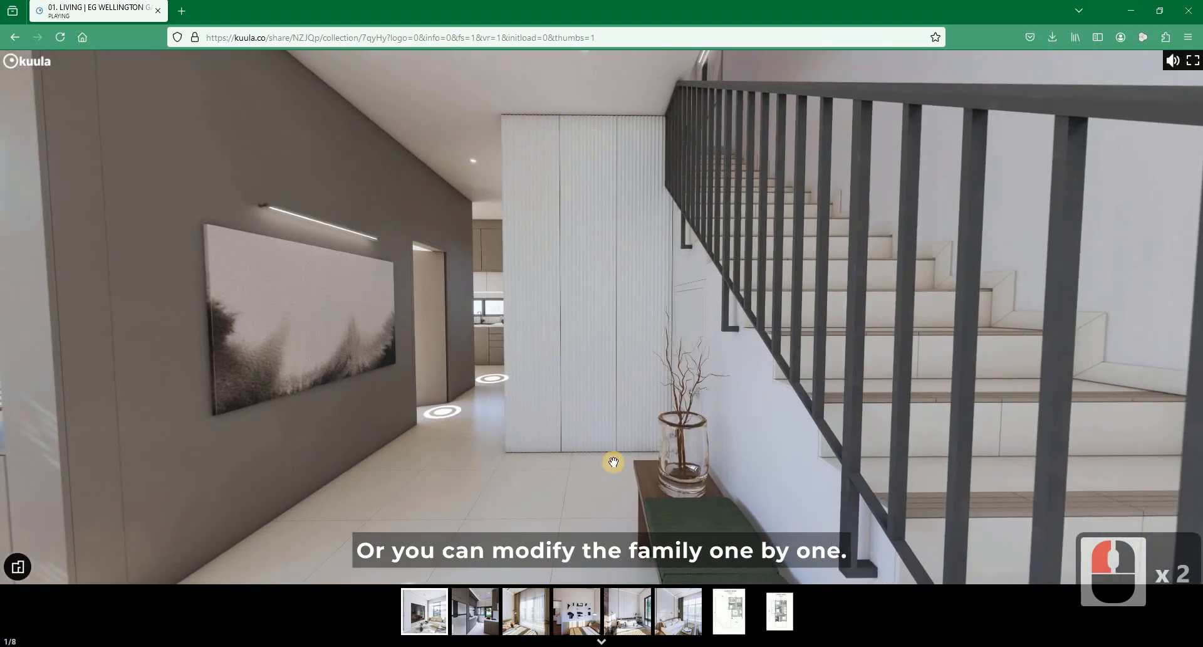
drag(586, 352, 607, 270)
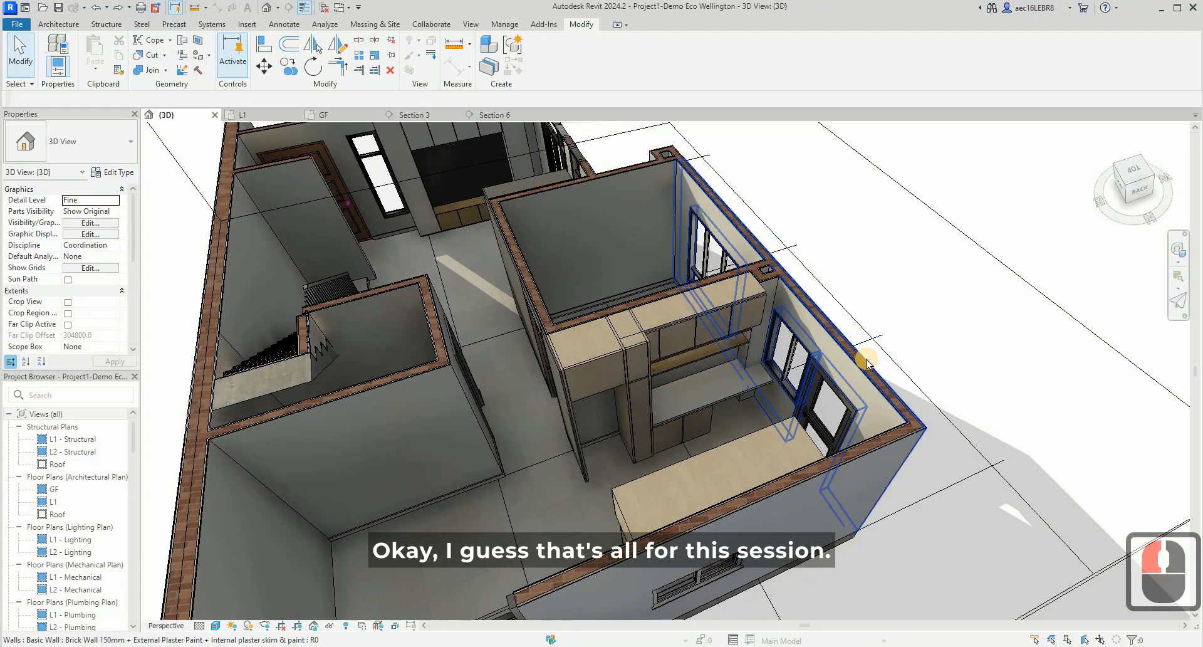
scroll(664, 370, up, 2)
scroll(664, 369, up, 6)
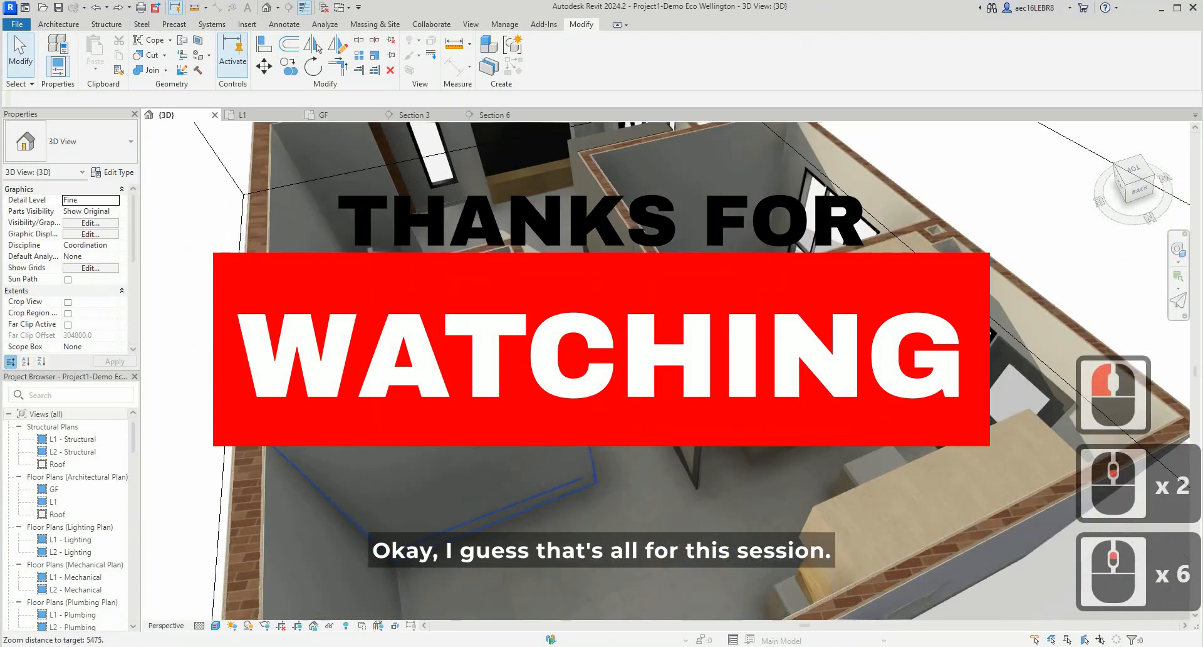